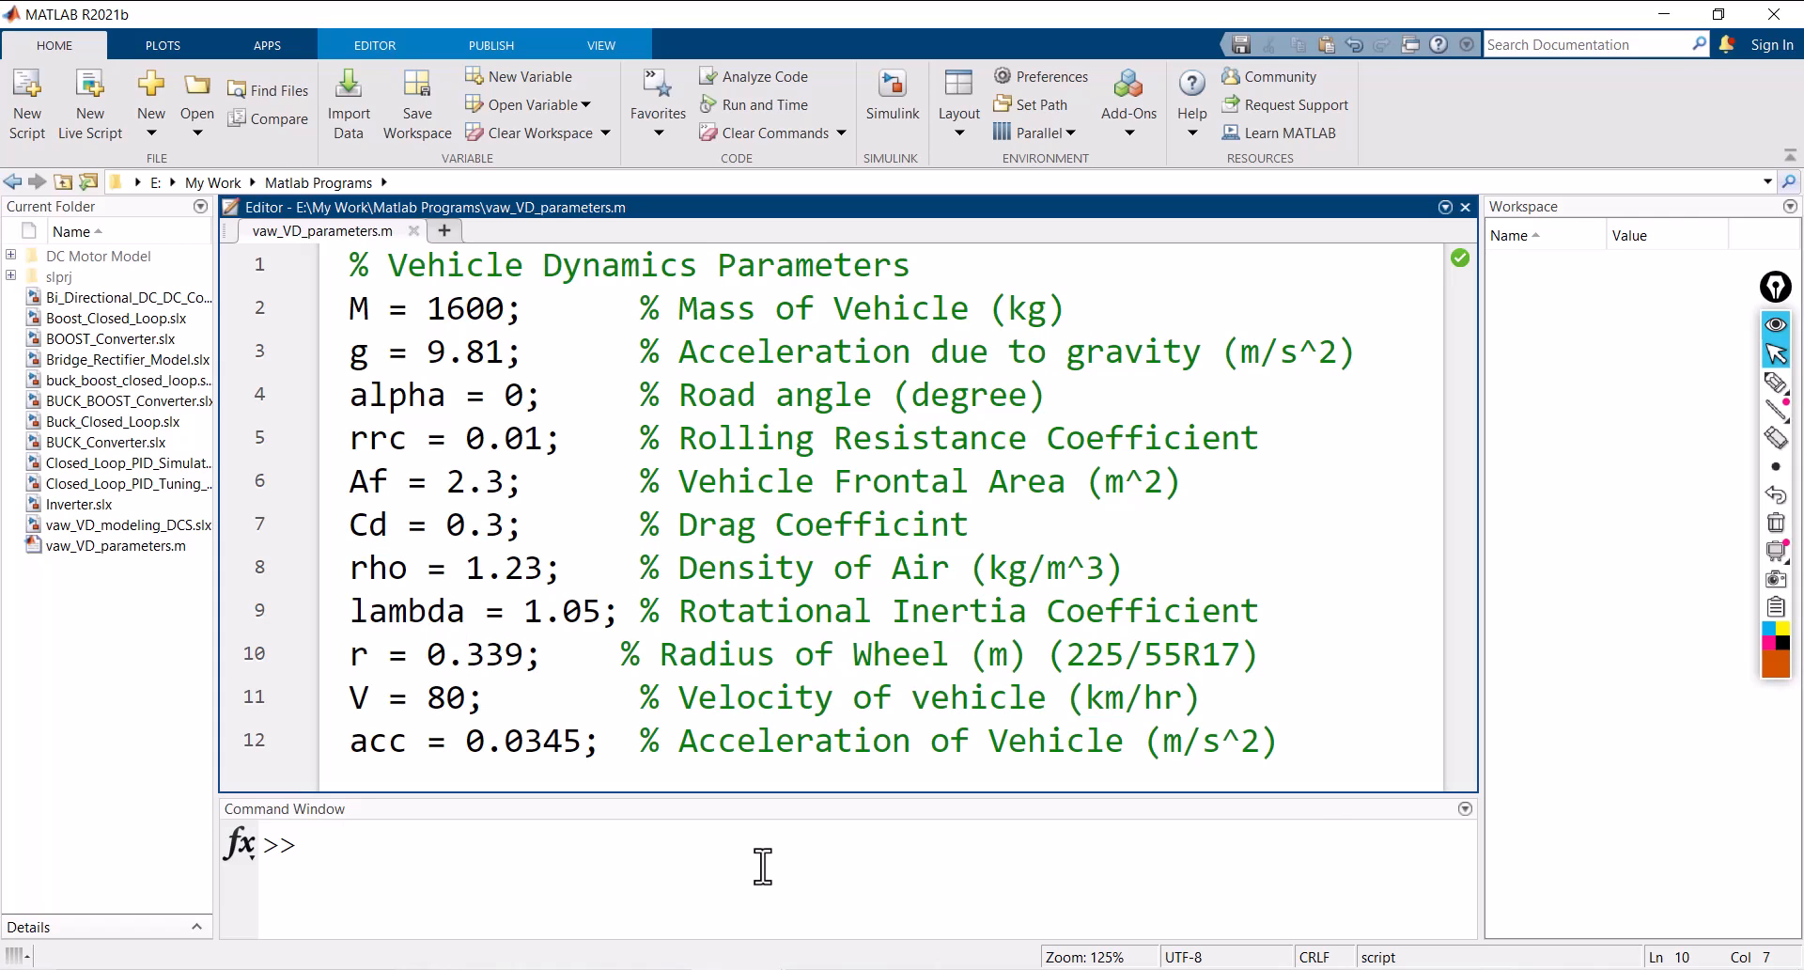
Step: Tick off the mass, gravity and road angle values with the annotation pen, and clear the marks
{"action": "left_click", "coordinate": [1776, 381]}
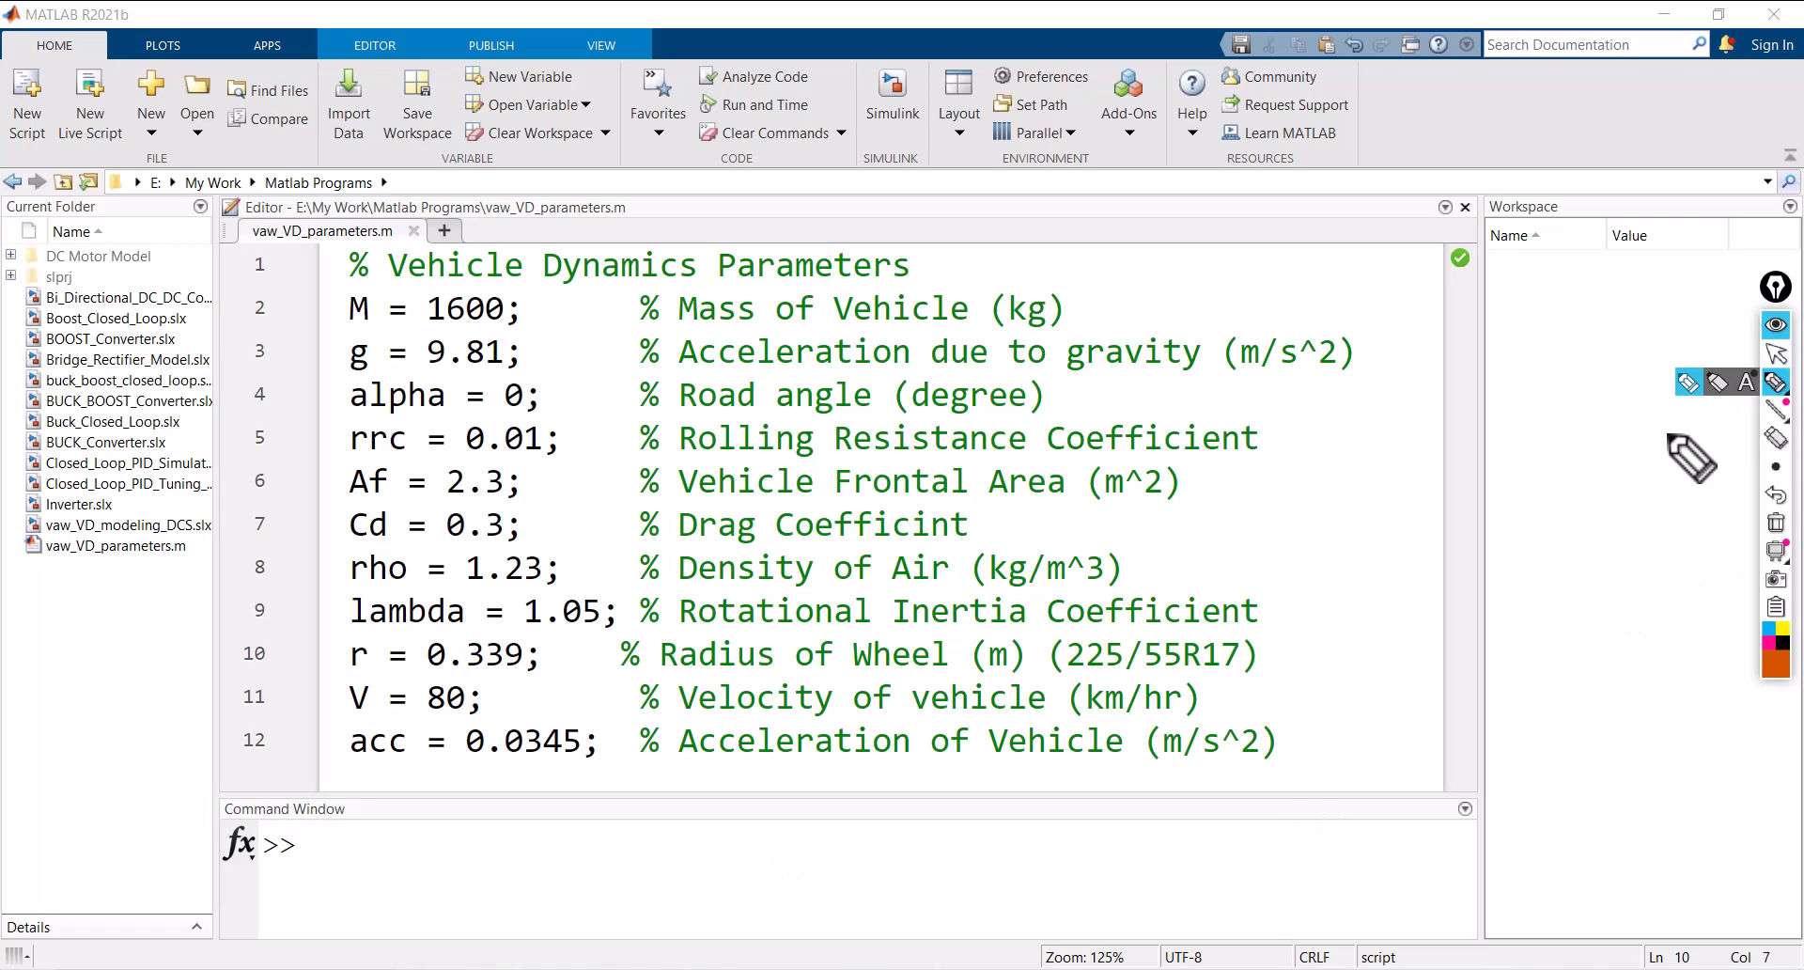
{"action": "left_click_drag", "start_coordinate": [543, 320], "coordinate": [616, 282]}
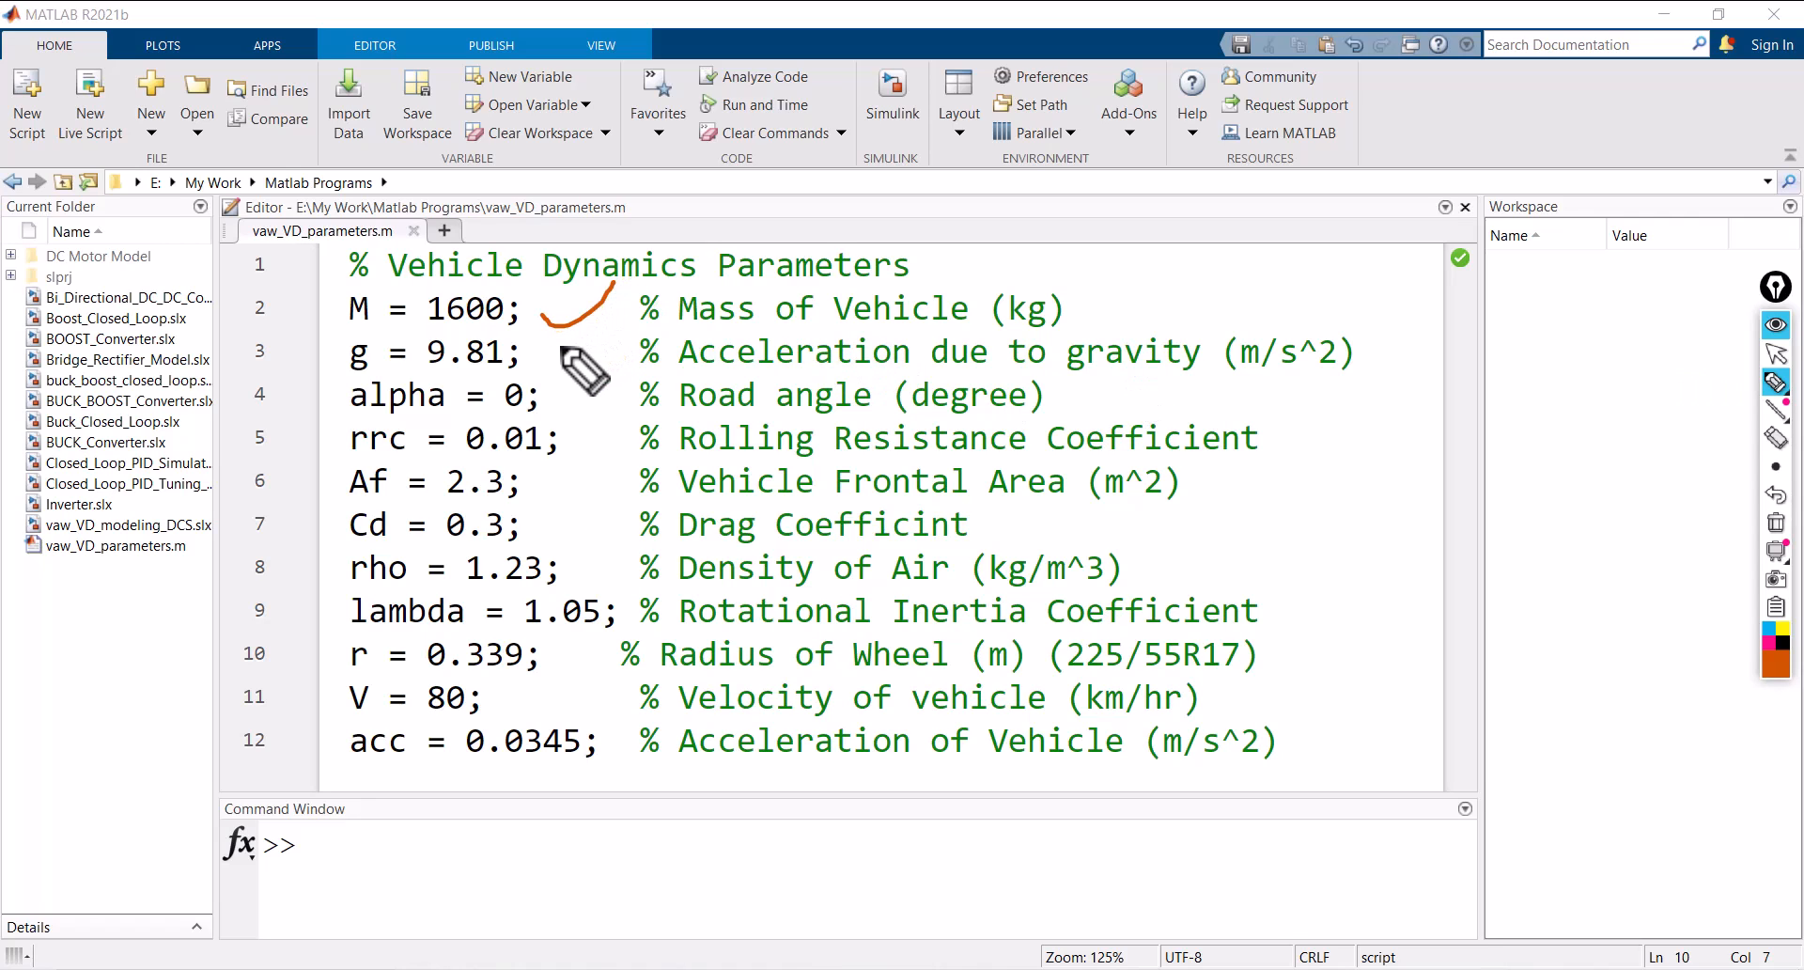
{"action": "left_click_drag", "start_coordinate": [558, 352], "coordinate": [620, 322]}
{"action": "left_click_drag", "start_coordinate": [543, 399], "coordinate": [586, 383]}
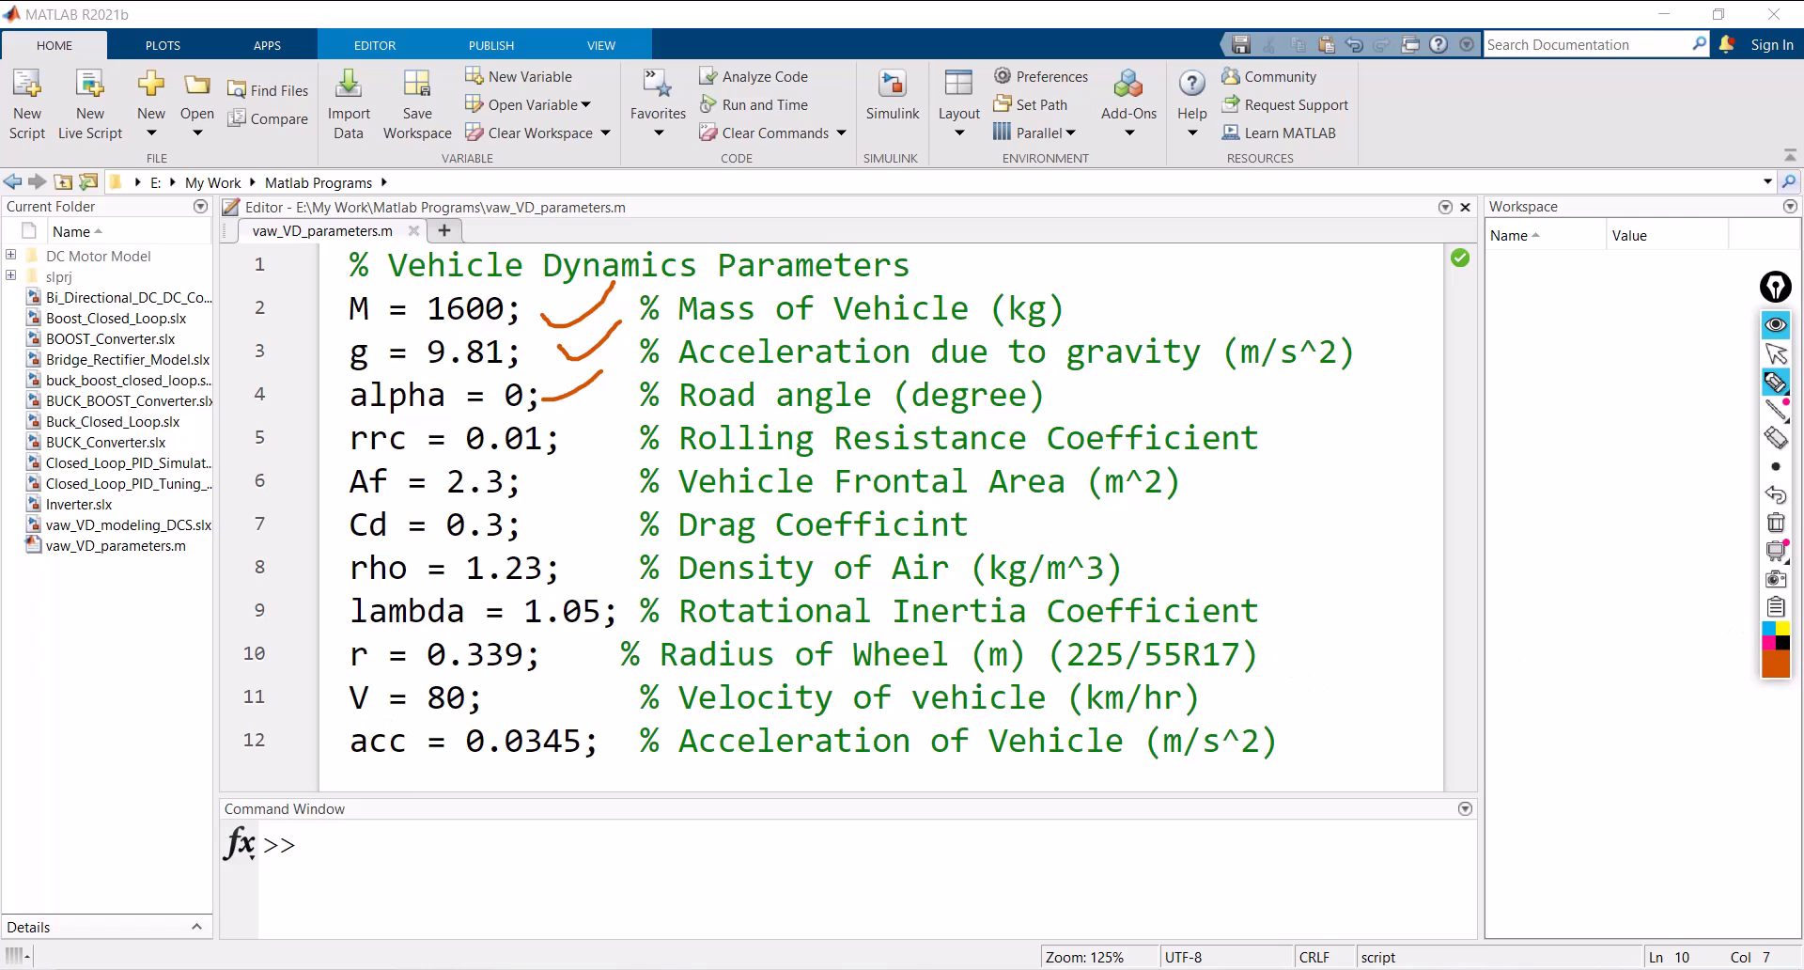
{"action": "left_click", "coordinate": [1775, 522]}
{"action": "left_click", "coordinate": [1776, 354]}
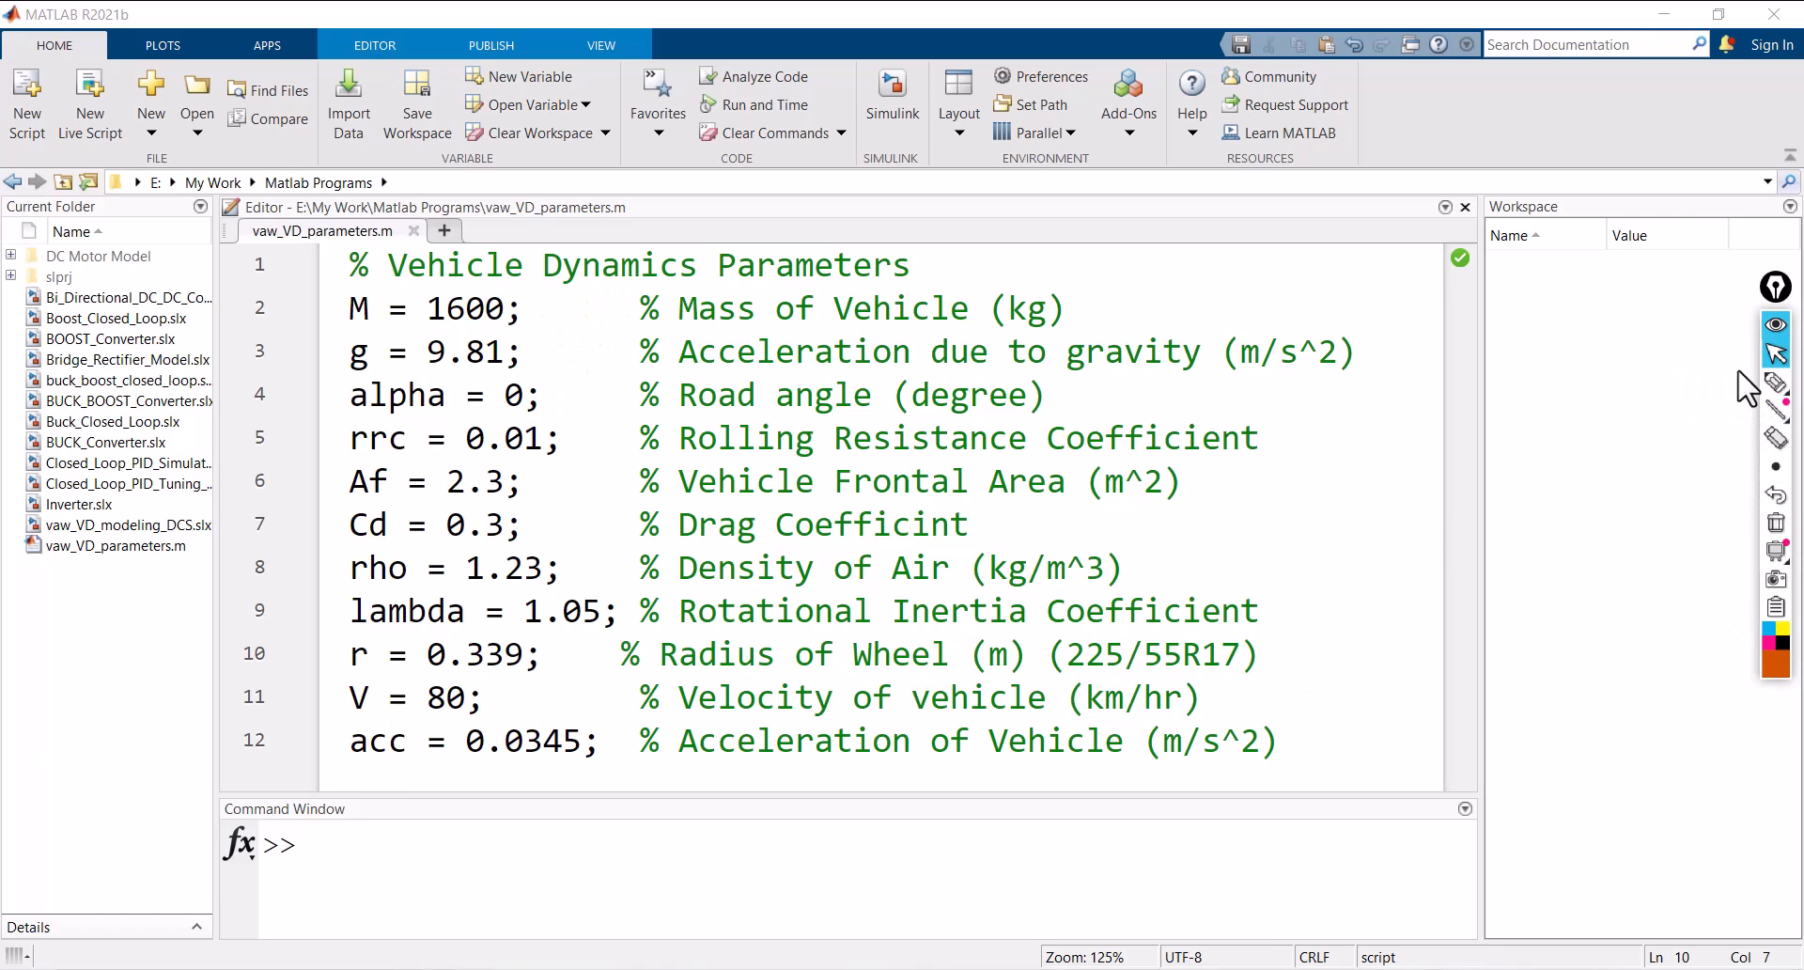
Step: Box the velocity and acceleration assignments in the script with the annotation pen, and clear the marks
{"action": "mouse_move", "coordinate": [1775, 385]}
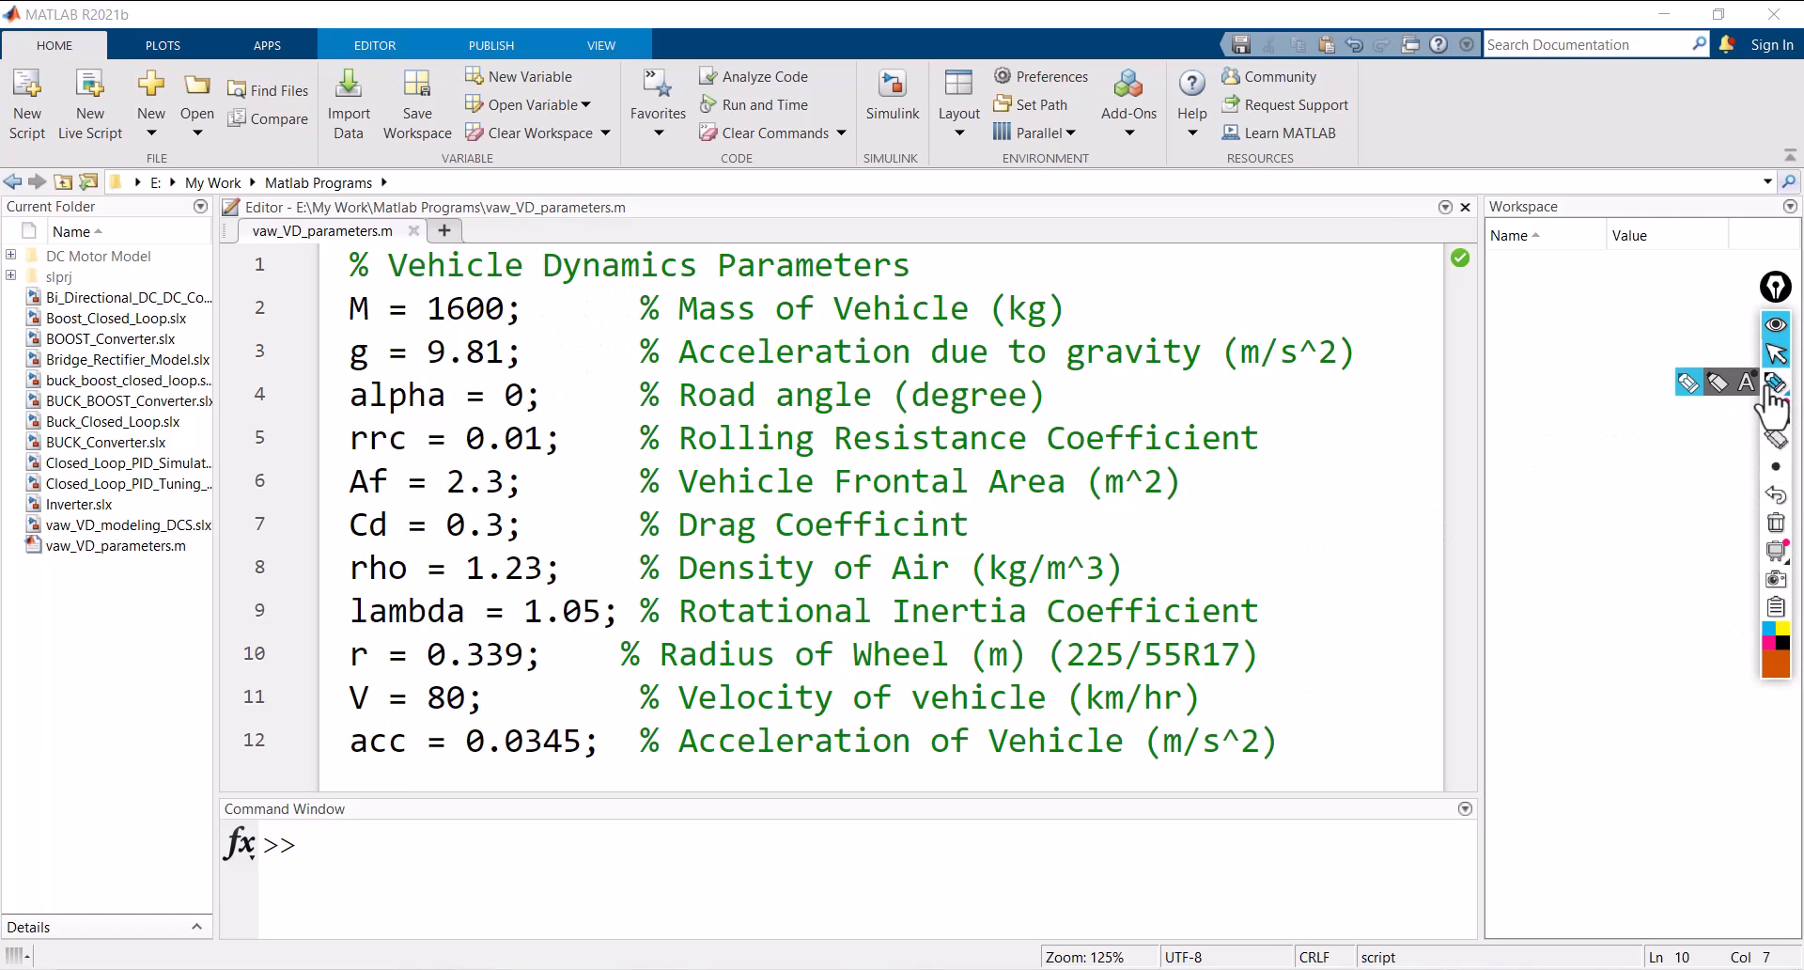
{"action": "left_click", "coordinate": [1775, 385]}
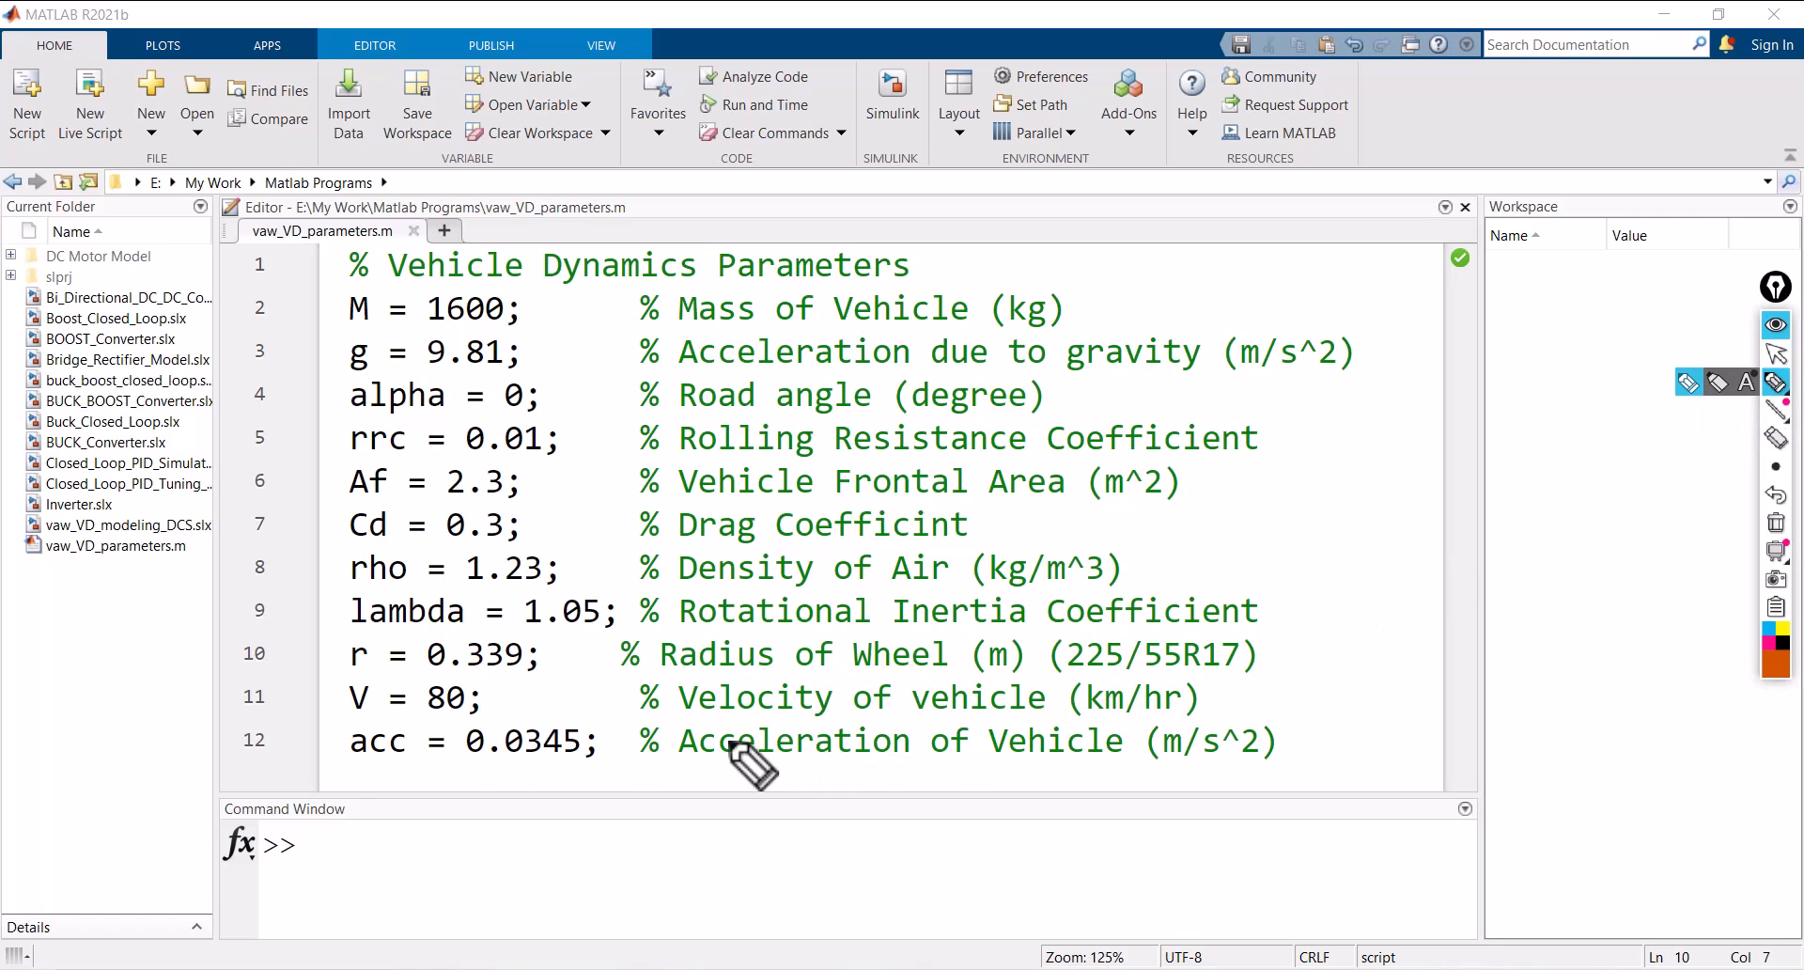
{"action": "mouse_move", "coordinate": [340, 720]}
{"action": "left_mouse_down"}
{"action": "mouse_move", "coordinate": [496, 721]}
{"action": "mouse_move", "coordinate": [495, 678]}
{"action": "mouse_move", "coordinate": [389, 669]}
{"action": "mouse_move", "coordinate": [336, 697]}
{"action": "mouse_move", "coordinate": [335, 719]}
{"action": "left_mouse_up"}
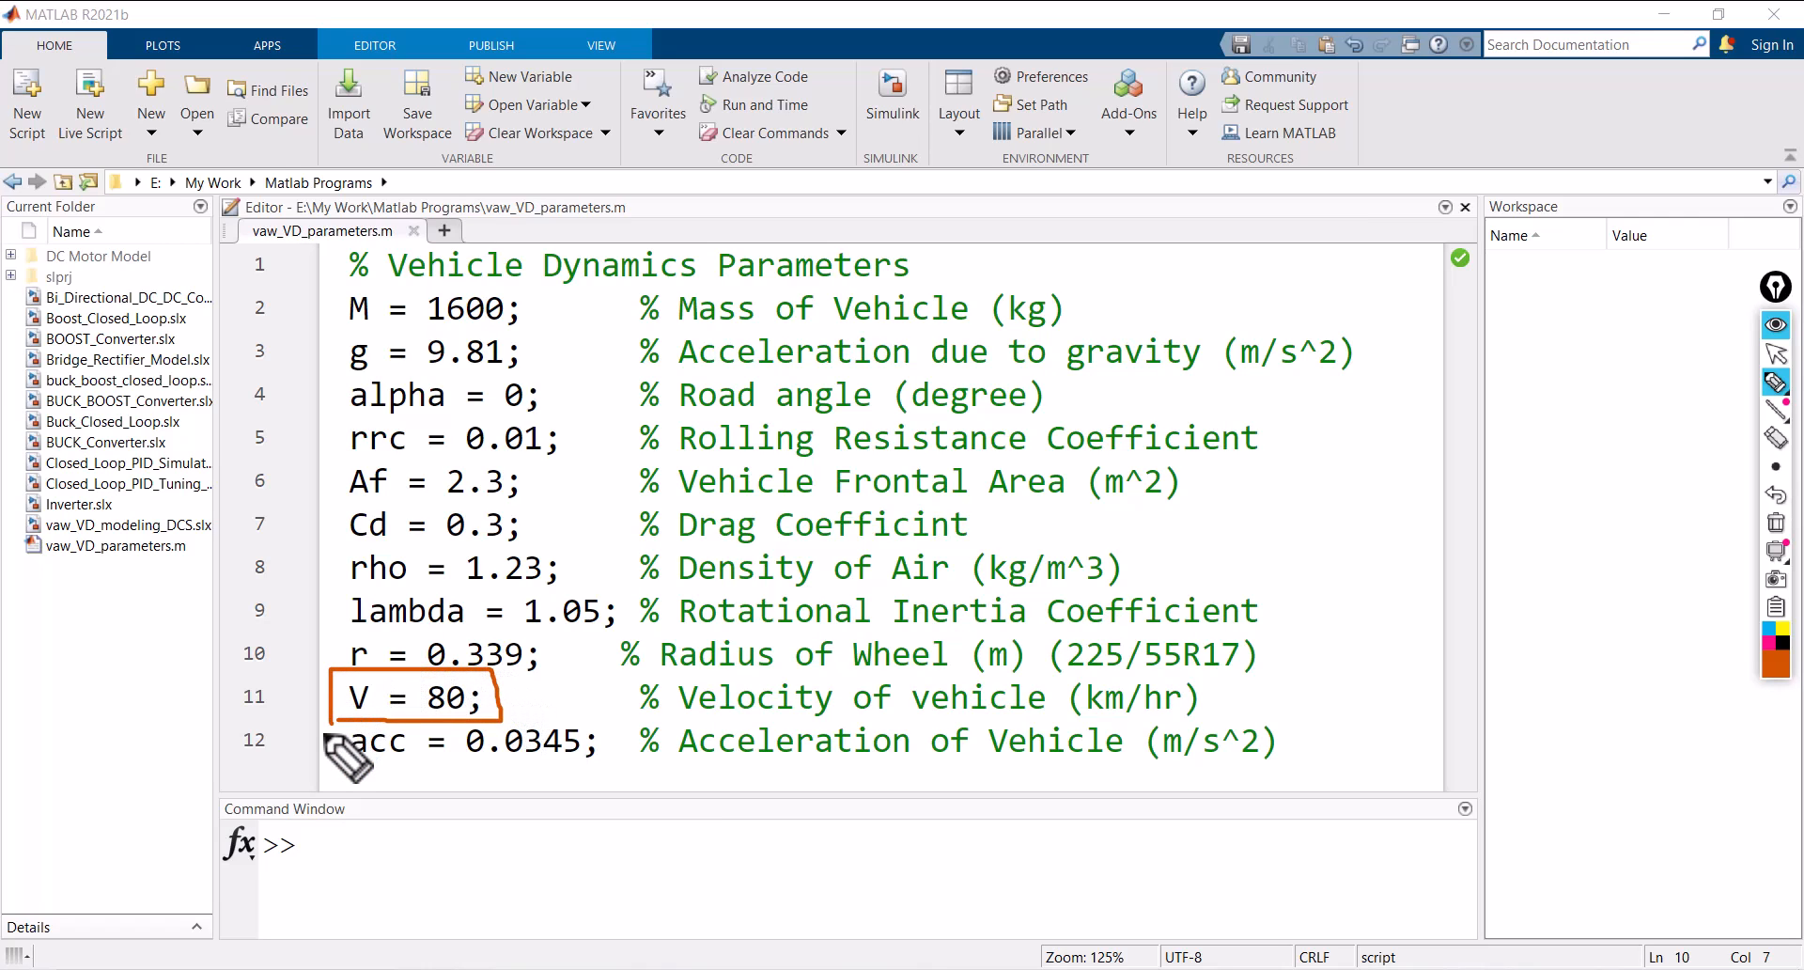
{"action": "mouse_move", "coordinate": [338, 766]}
{"action": "left_mouse_down"}
{"action": "mouse_move", "coordinate": [599, 765]}
{"action": "mouse_move", "coordinate": [610, 737]}
{"action": "mouse_move", "coordinate": [566, 712]}
{"action": "mouse_move", "coordinate": [340, 719]}
{"action": "mouse_move", "coordinate": [343, 765]}
{"action": "left_mouse_up"}
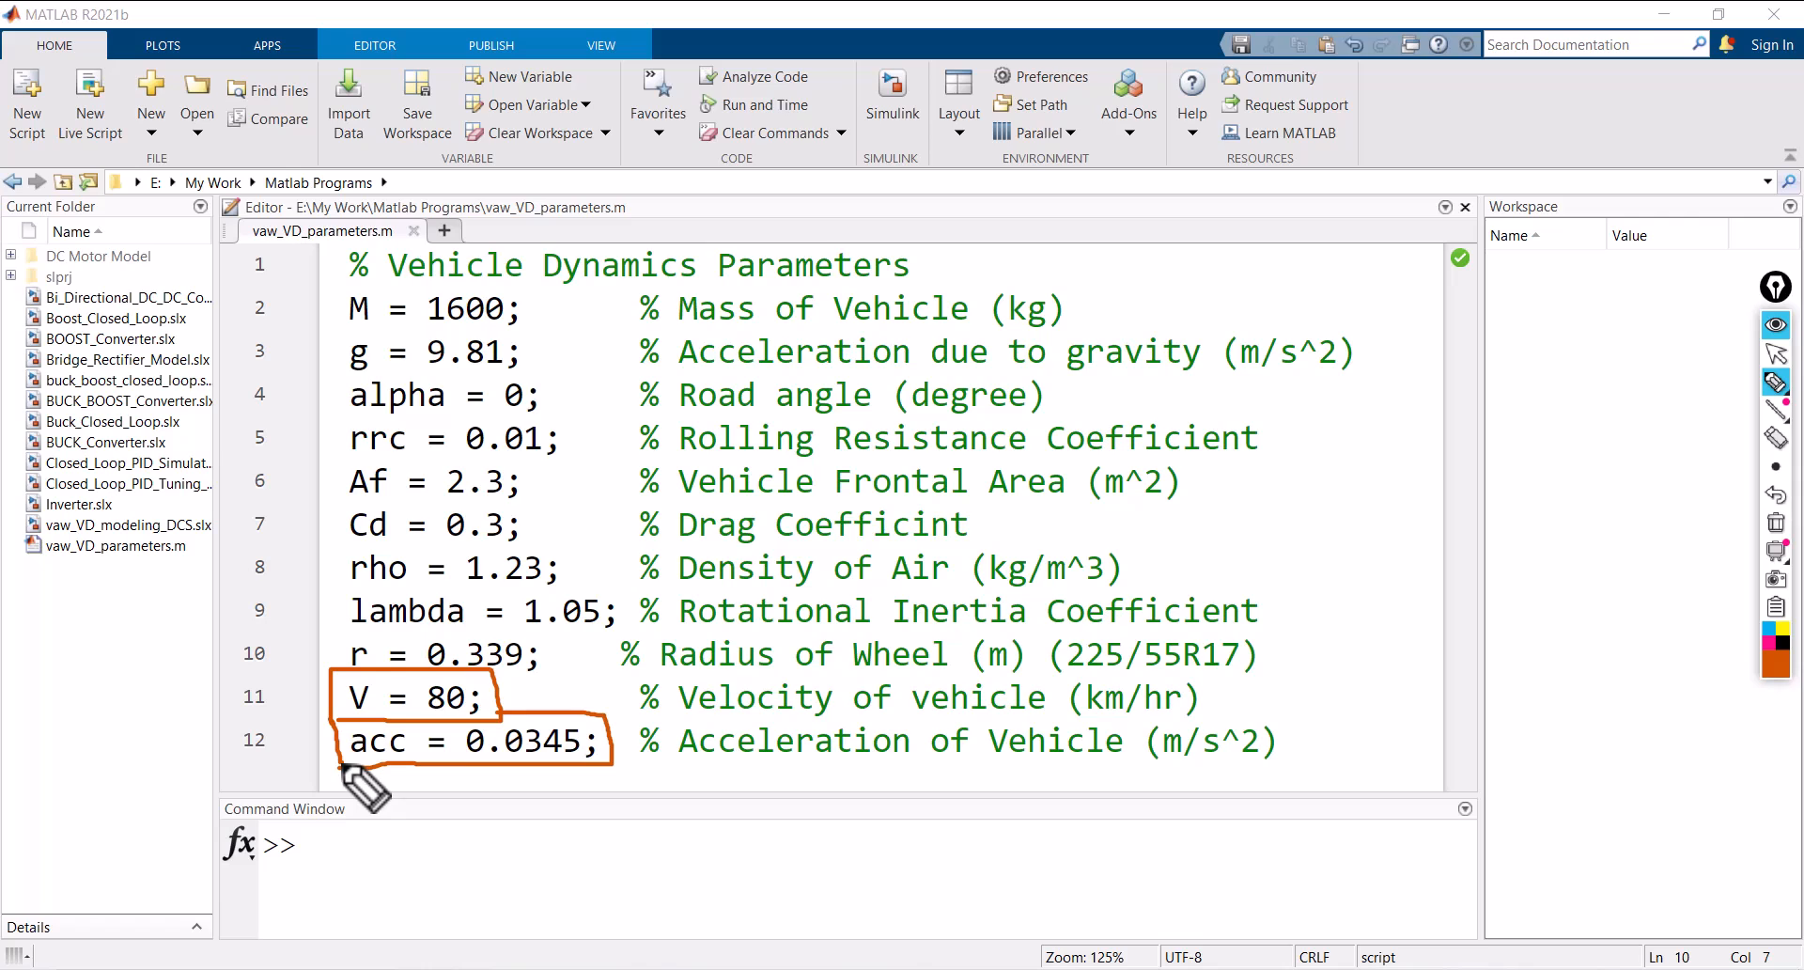
{"action": "left_click", "coordinate": [1775, 523]}
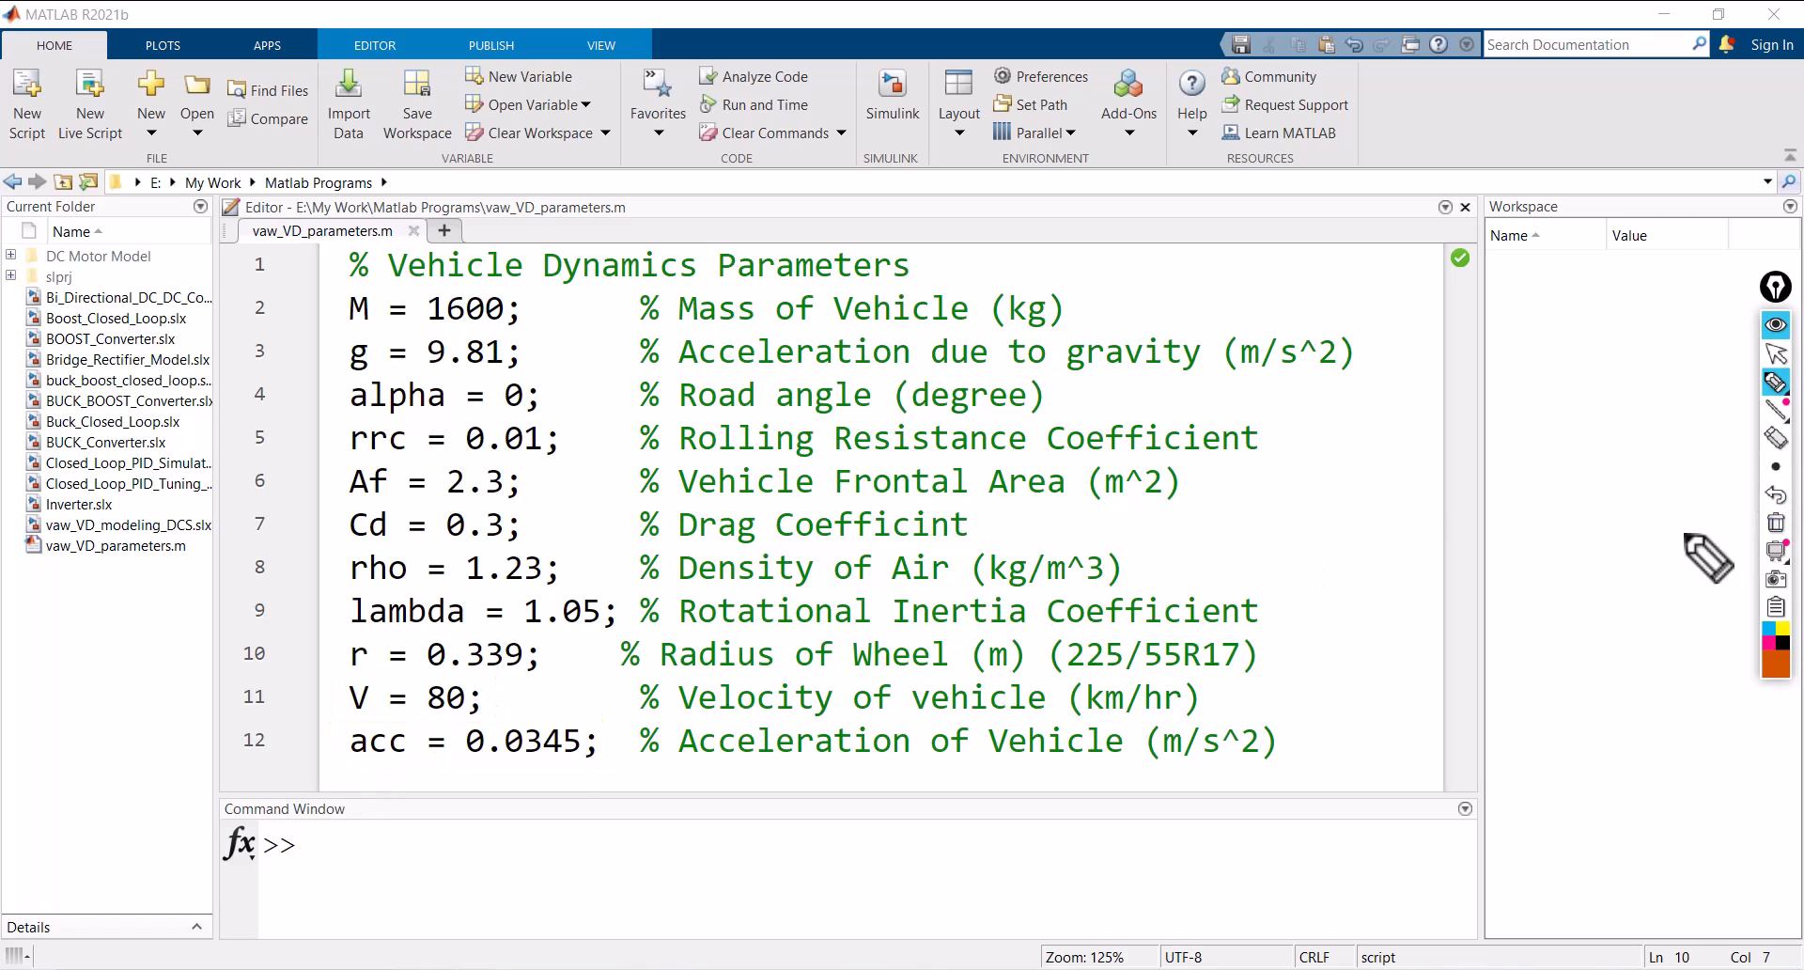
Step: Circle the percent sign and underline "Vehicle Dynamics" in the script's first line, and clear the annotations
{"action": "mouse_move", "coordinate": [341, 280]}
{"action": "left_mouse_down"}
{"action": "mouse_move", "coordinate": [353, 246]}
{"action": "mouse_move", "coordinate": [369, 284]}
{"action": "mouse_move", "coordinate": [706, 281]}
{"action": "left_mouse_up"}
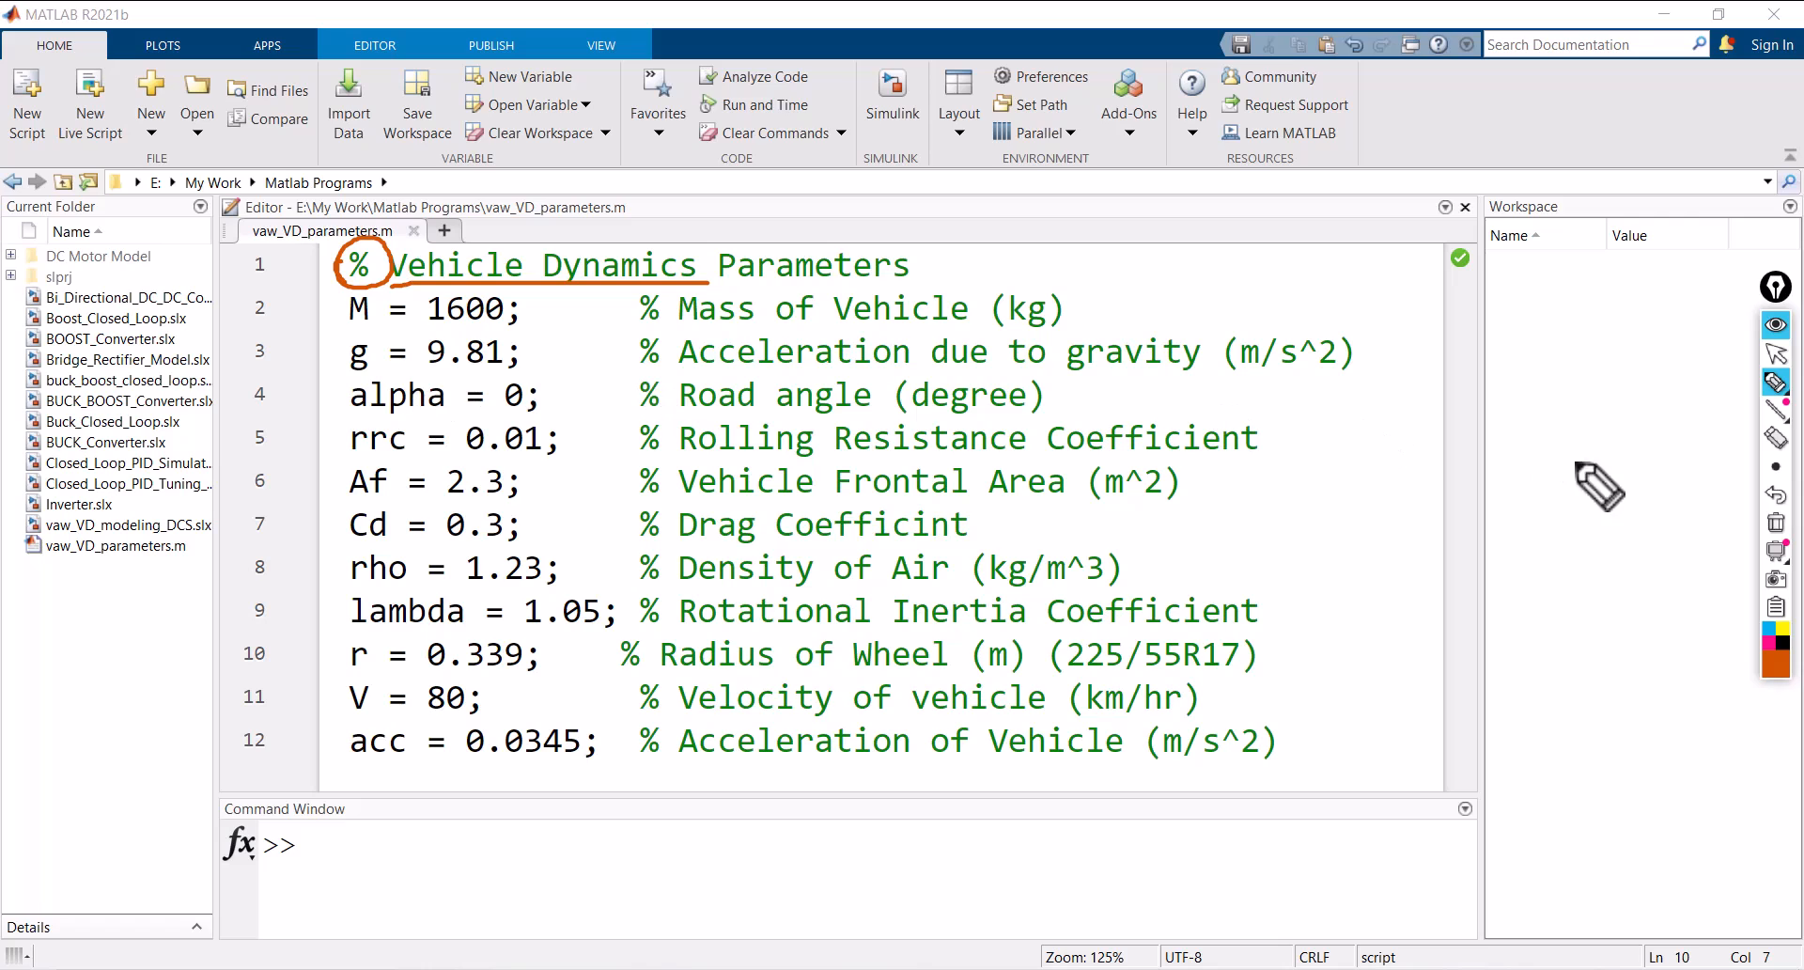
{"action": "left_click", "coordinate": [1776, 521]}
{"action": "left_click", "coordinate": [1776, 354]}
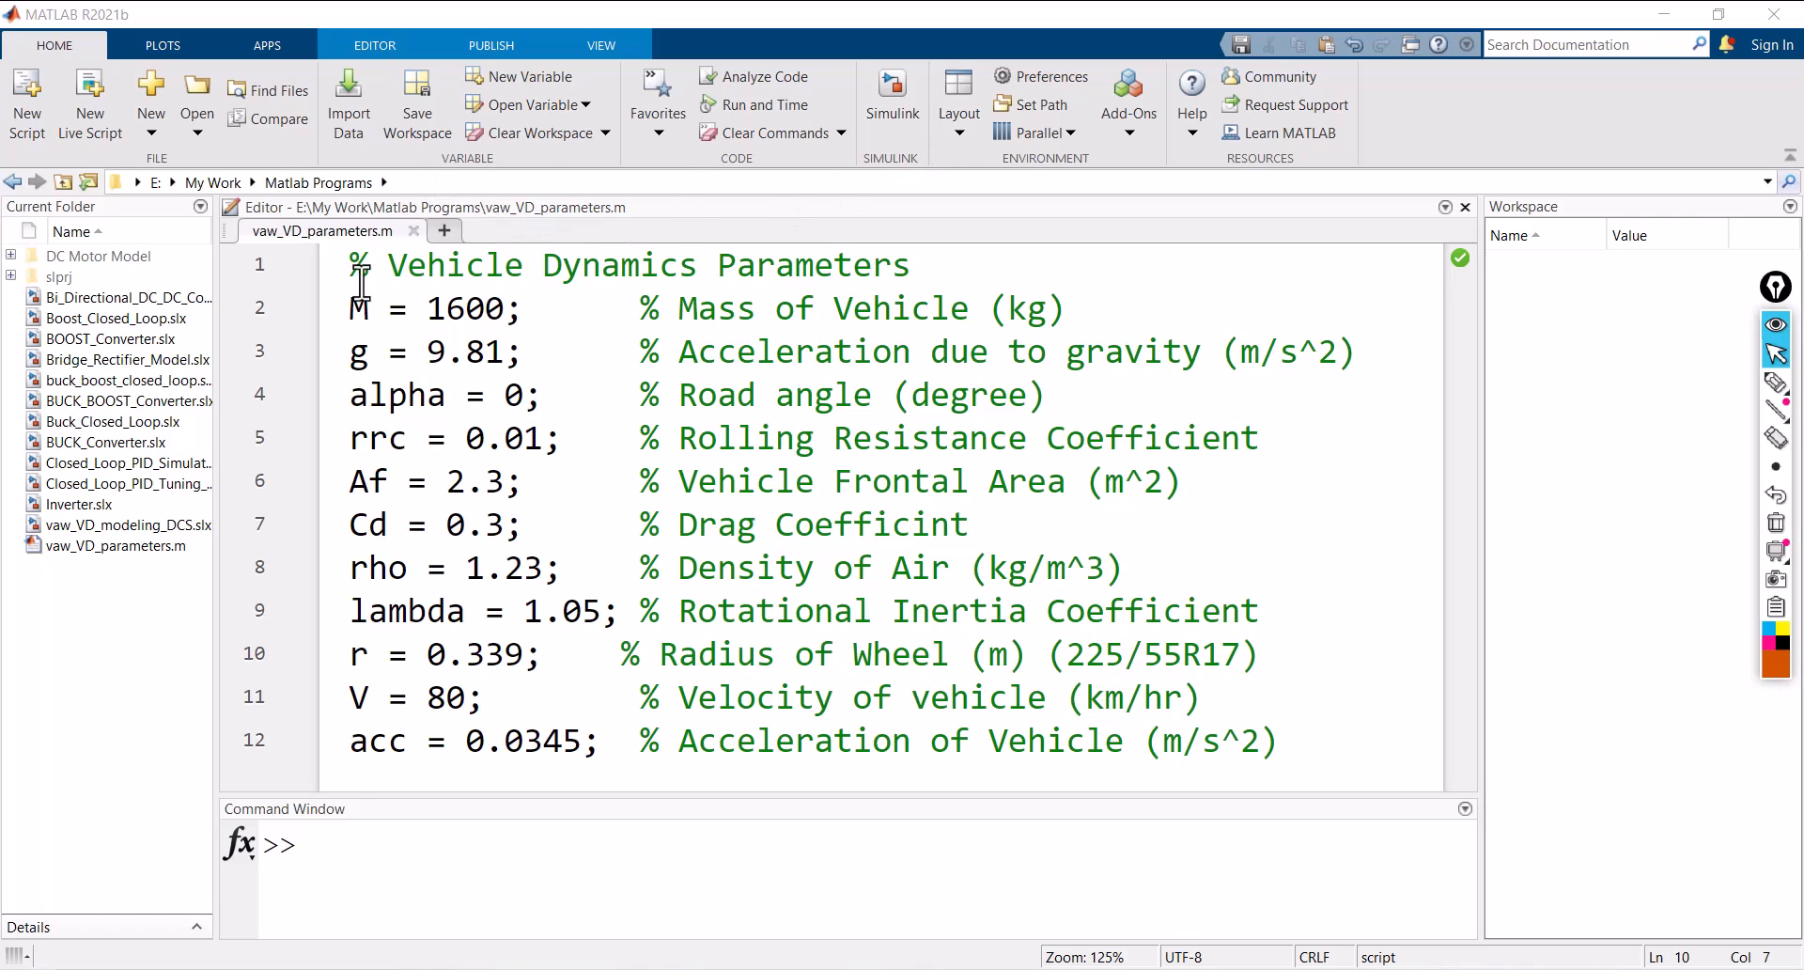
Step: Run the vaw_VD_parameters.m script to load the vehicle parameters into the workspace
{"action": "left_click", "coordinate": [408, 308]}
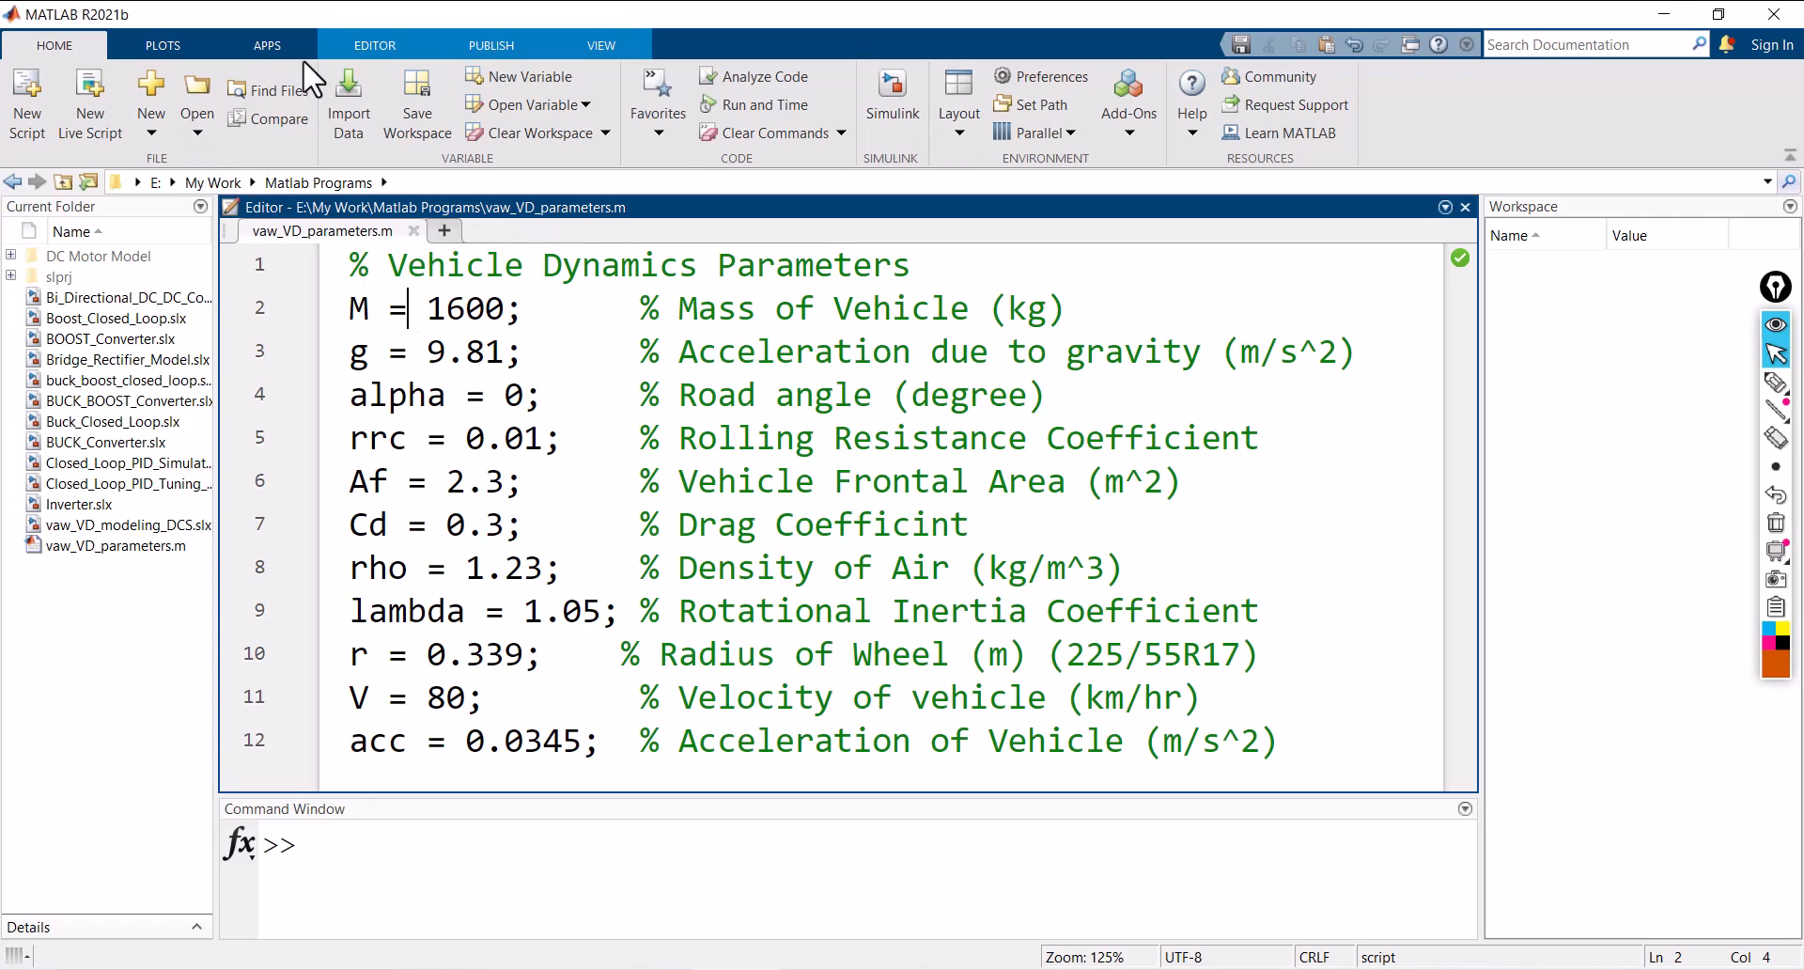
{"action": "left_click", "coordinate": [362, 43]}
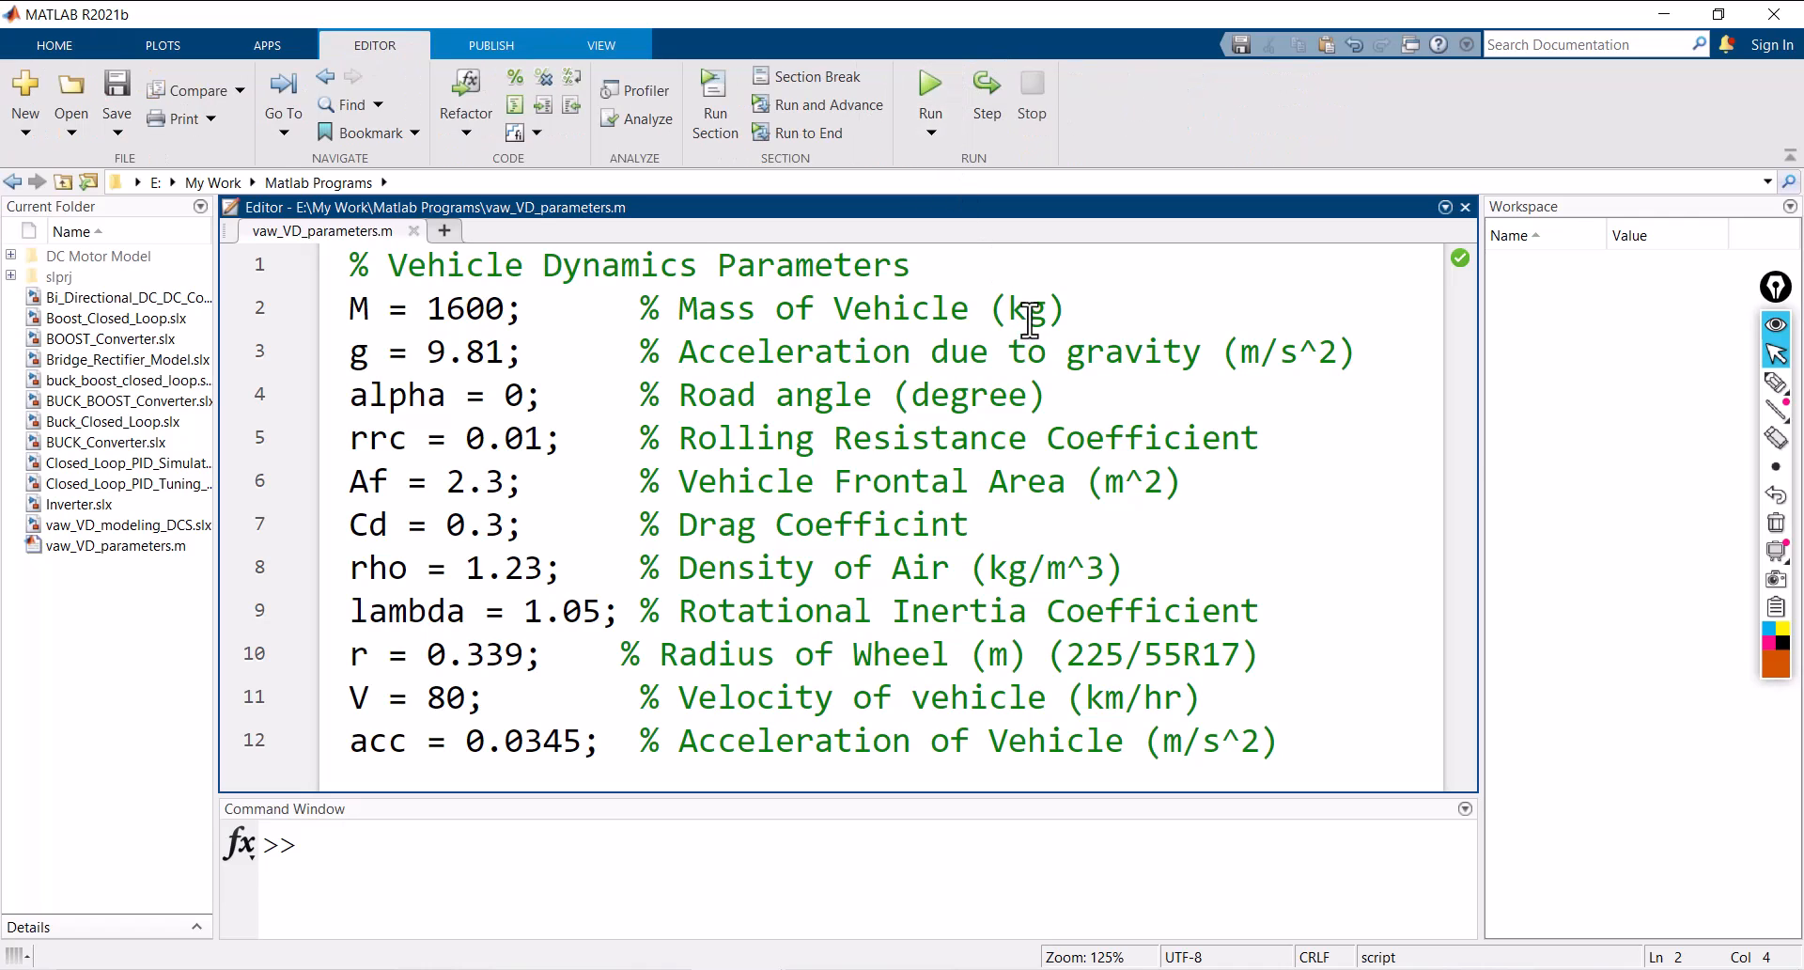
{"action": "key", "text": "F5"}
Step: Circle the list of workspace variables with the annotation pen, and clear the mark
{"action": "left_click", "coordinate": [1775, 381]}
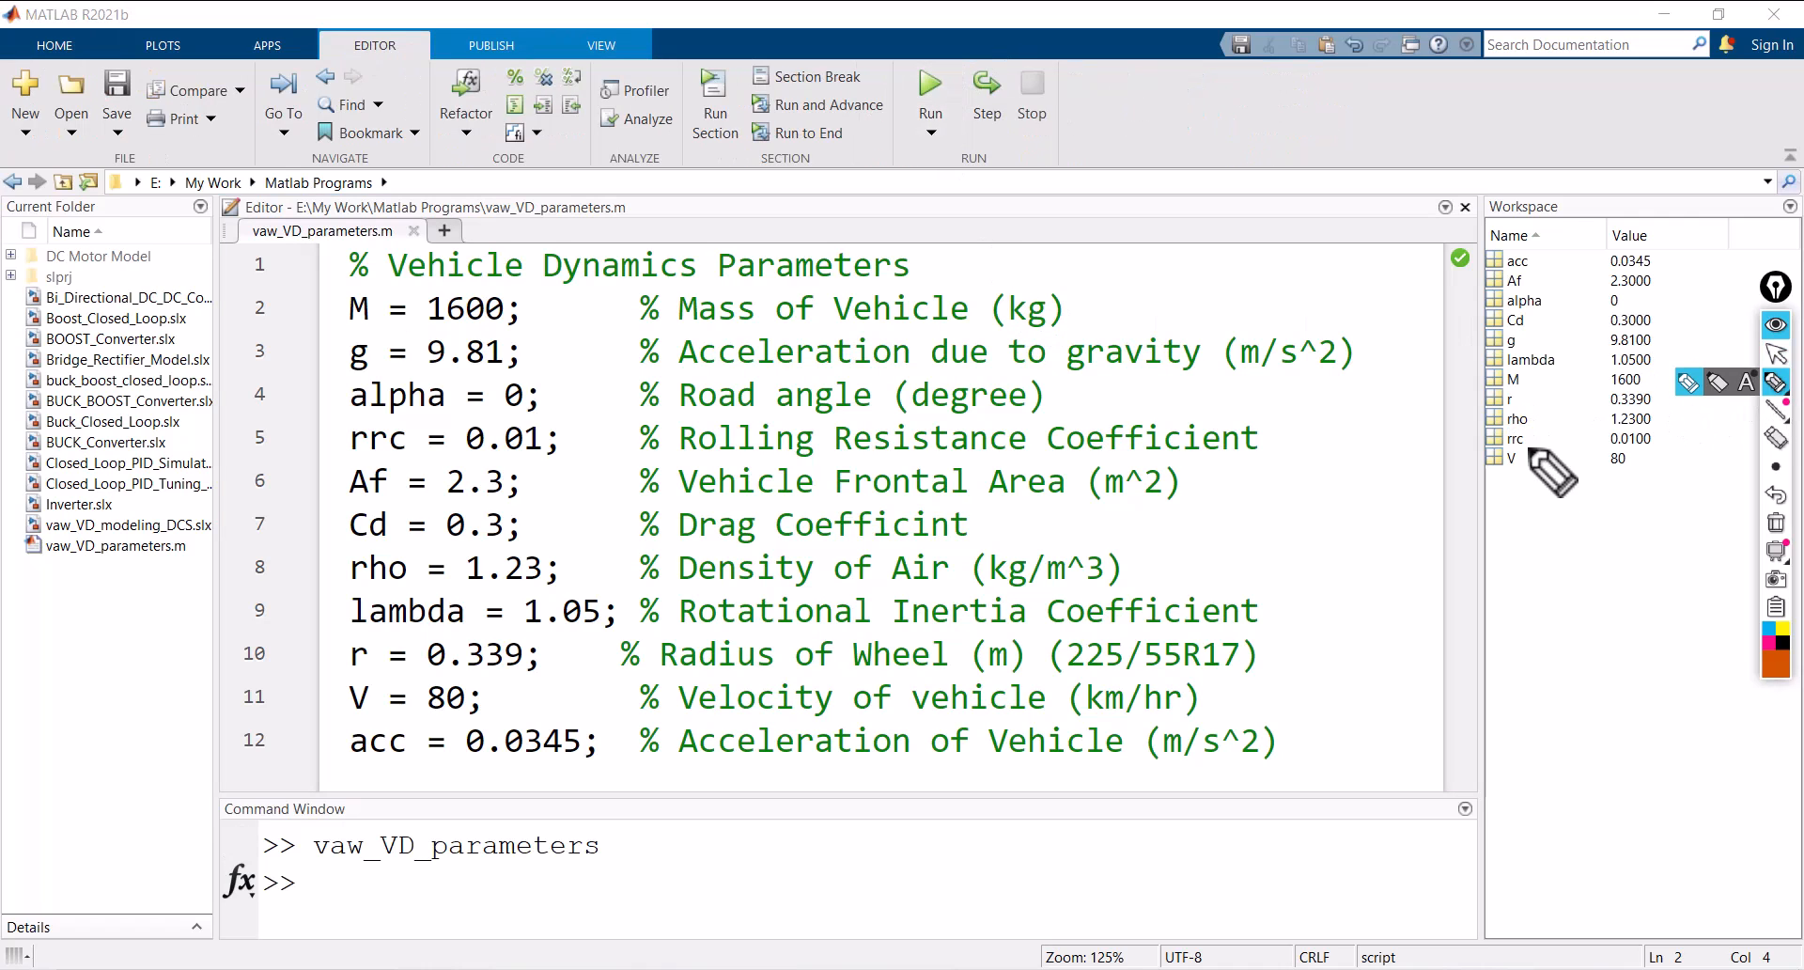
{"action": "mouse_move", "coordinate": [1531, 451]}
{"action": "left_mouse_down"}
{"action": "mouse_move", "coordinate": [1522, 492]}
{"action": "mouse_move", "coordinate": [1550, 234]}
{"action": "mouse_move", "coordinate": [1461, 406]}
{"action": "left_mouse_up"}
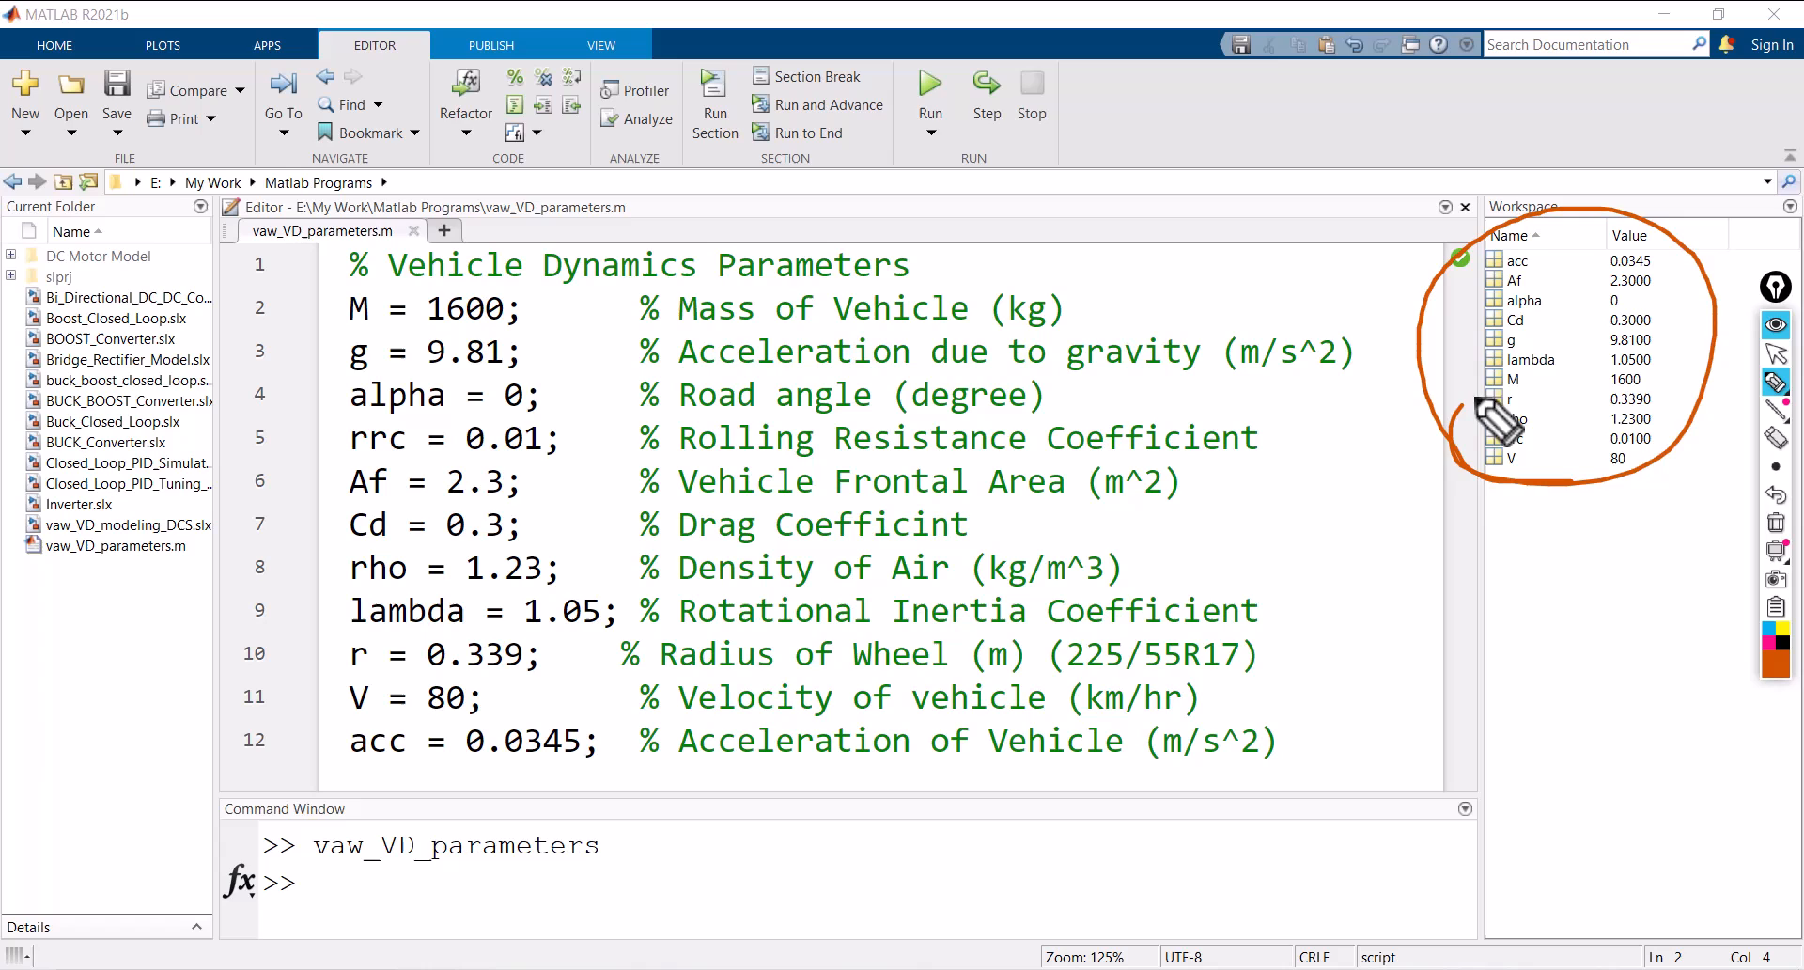
{"action": "left_click", "coordinate": [1776, 523]}
{"action": "left_click", "coordinate": [1775, 353]}
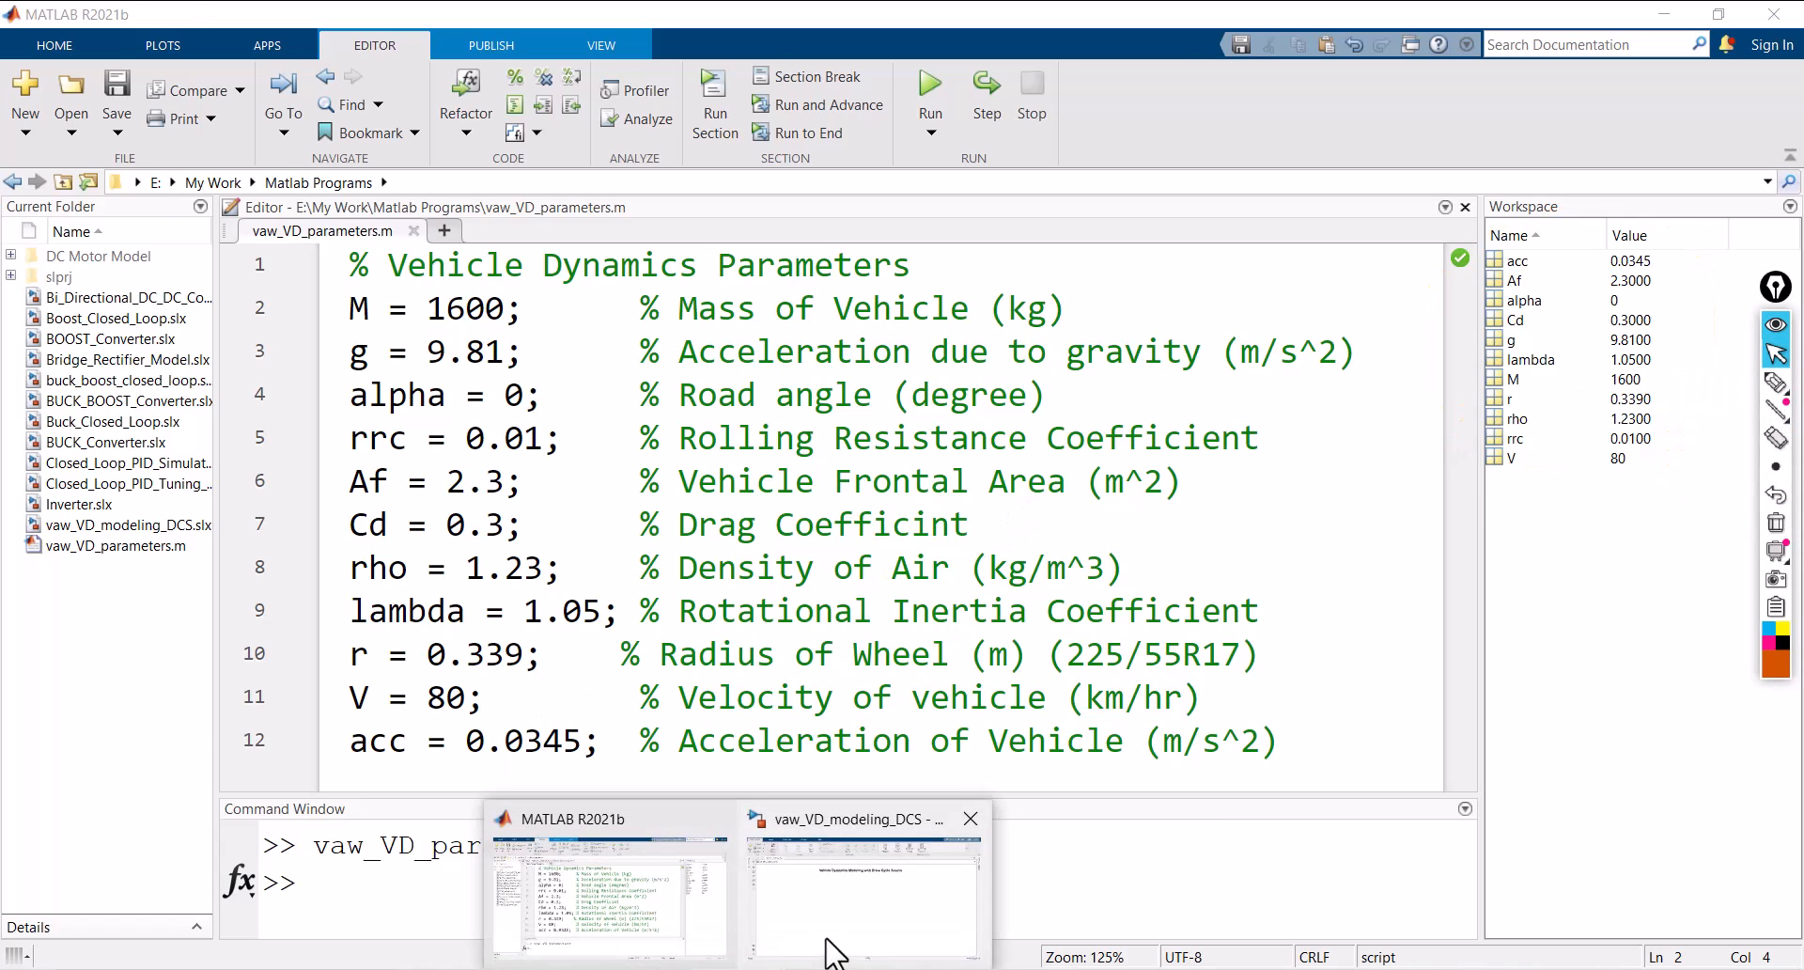
Step: Switch to the Vehicle Dynamics presentation in PowerPoint and go back to the Rolling Resistance slide to review its formula
{"action": "left_click", "coordinate": [831, 951]}
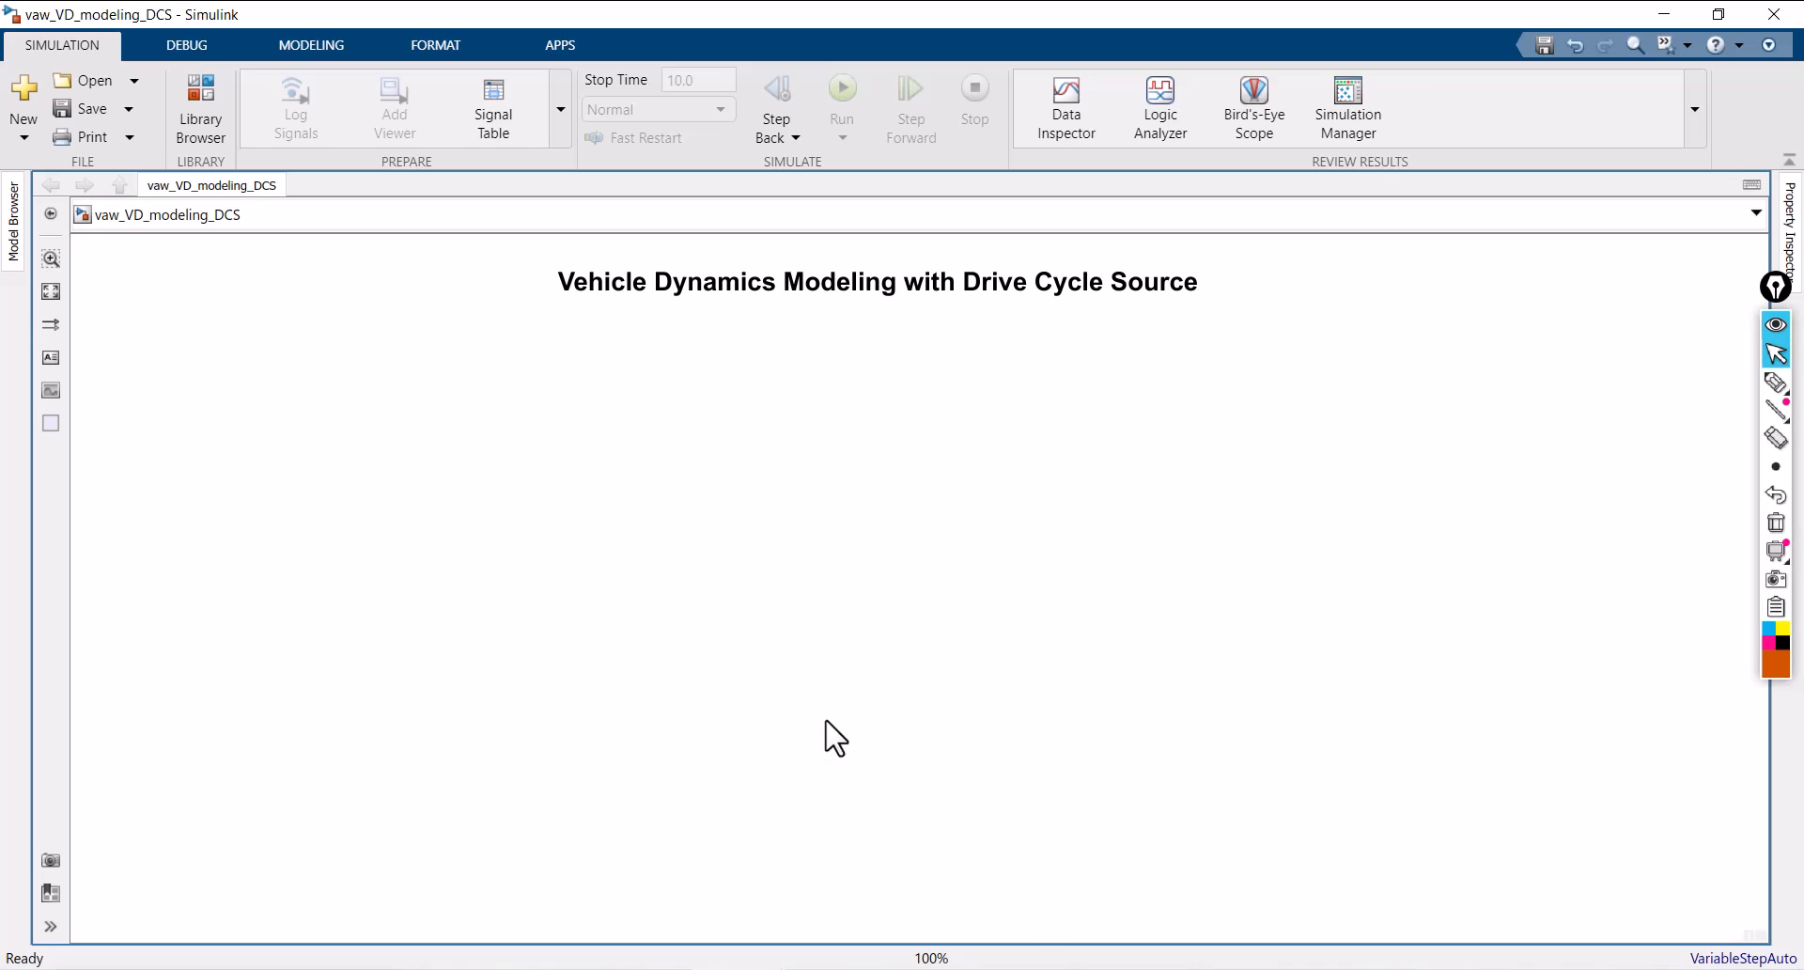
{"action": "left_click", "coordinate": [1047, 968]}
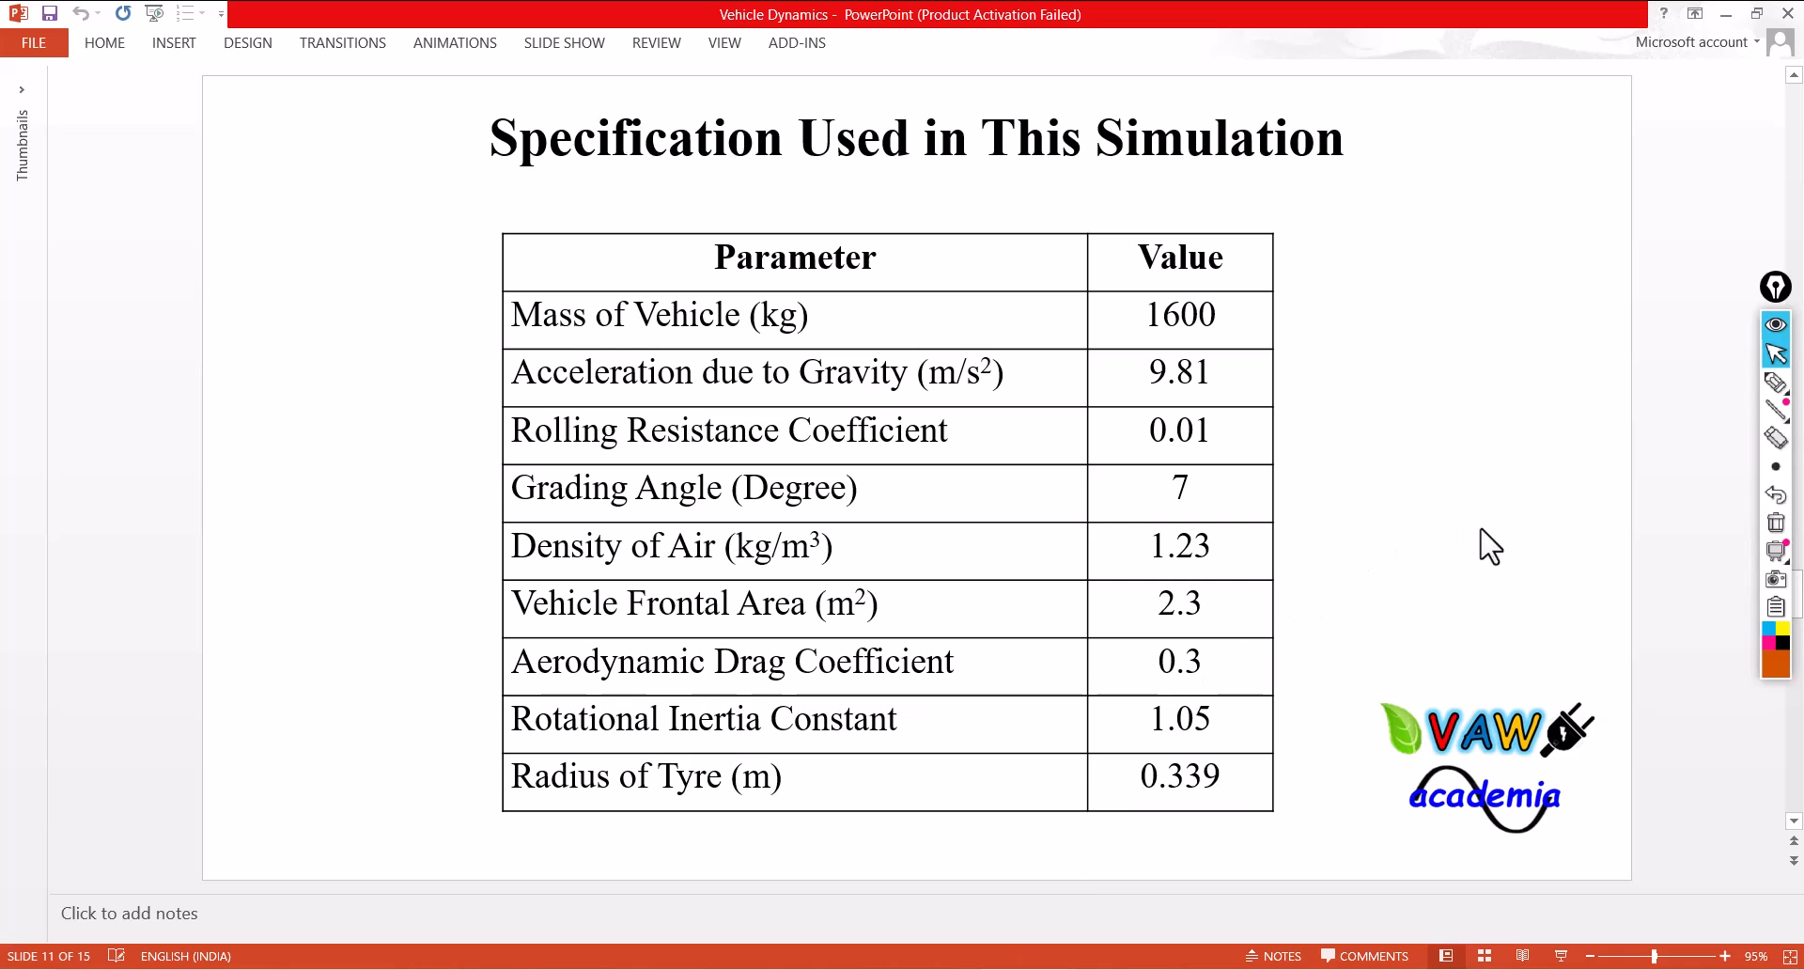
{"action": "scroll", "coordinate": [1472, 531], "scroll_direction": "up", "scroll_amount": 5}
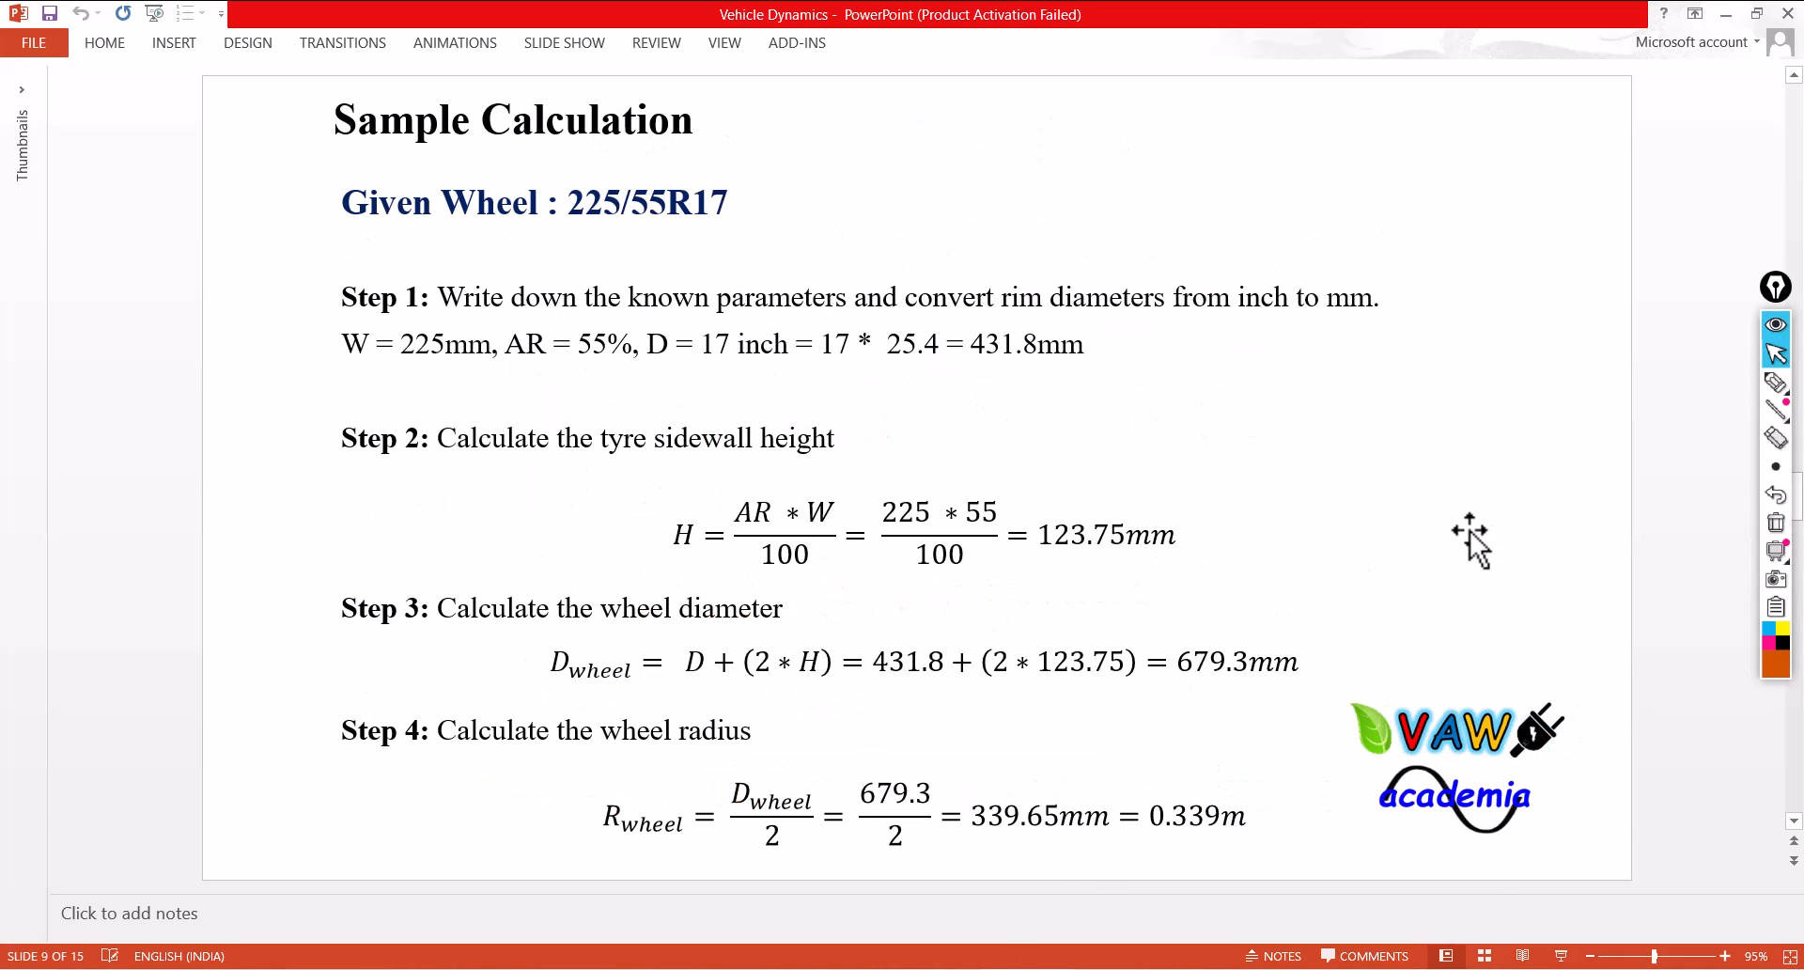
{"action": "scroll", "coordinate": [1471, 540], "scroll_direction": "up", "scroll_amount": 1}
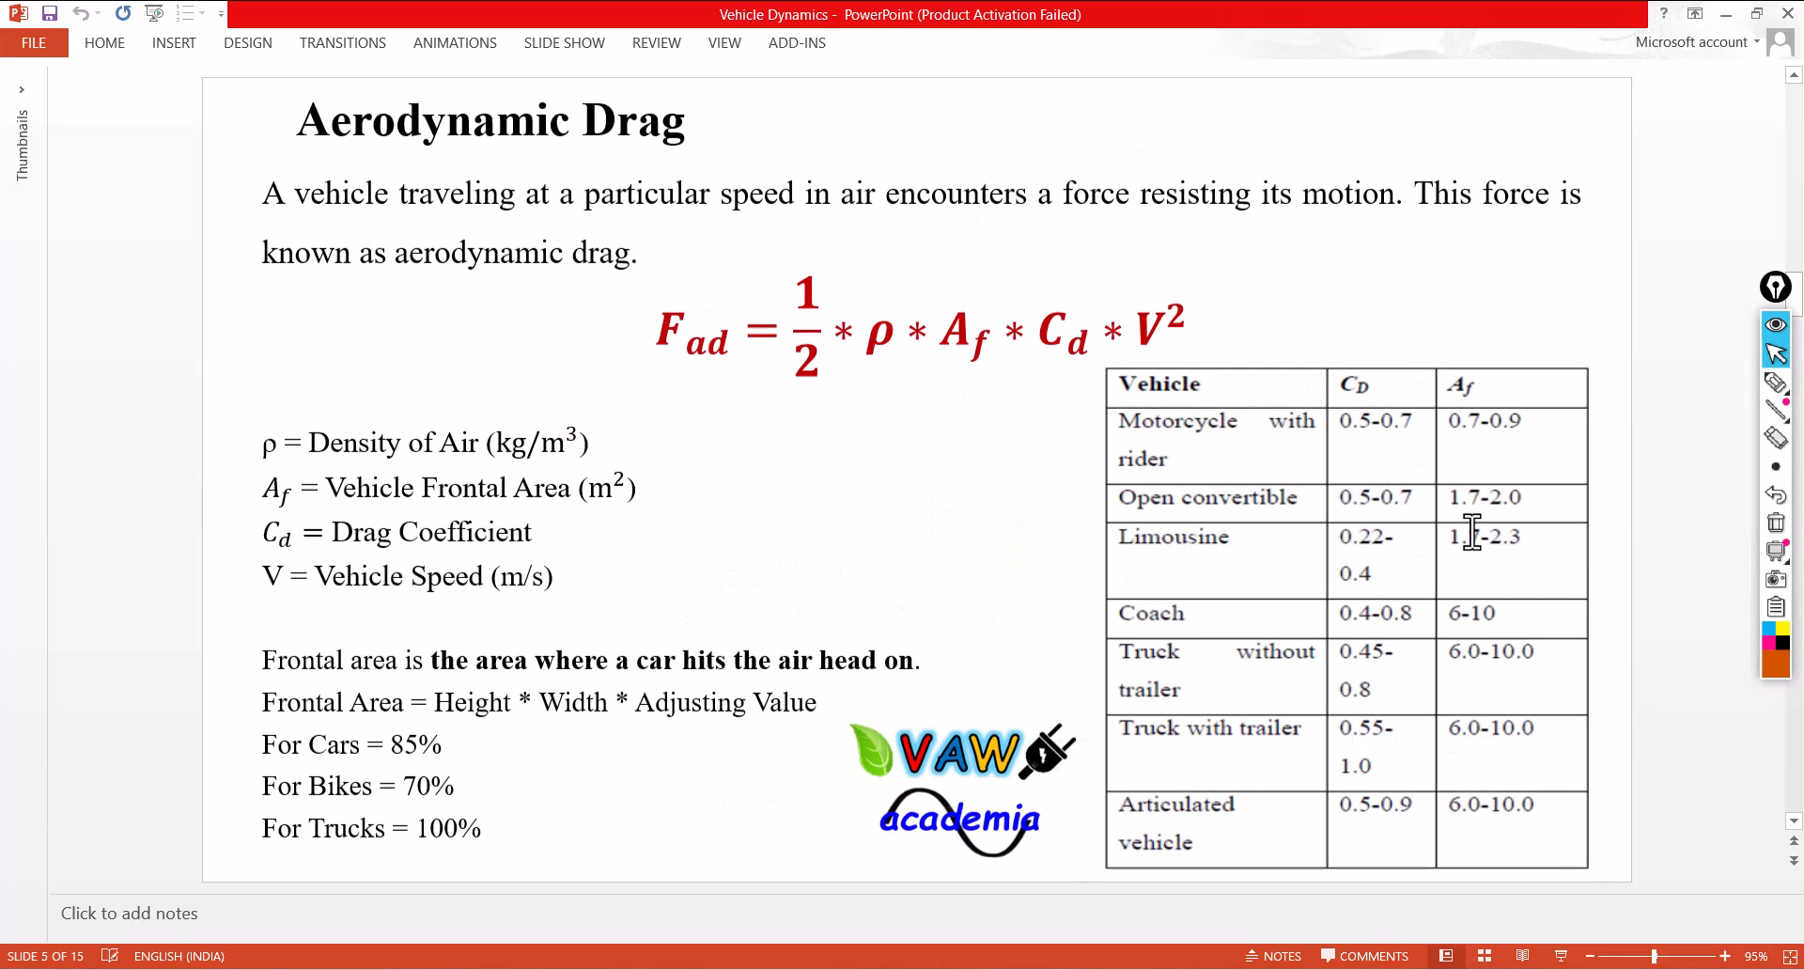
{"action": "scroll", "coordinate": [1472, 536], "scroll_direction": "up", "scroll_amount": 1}
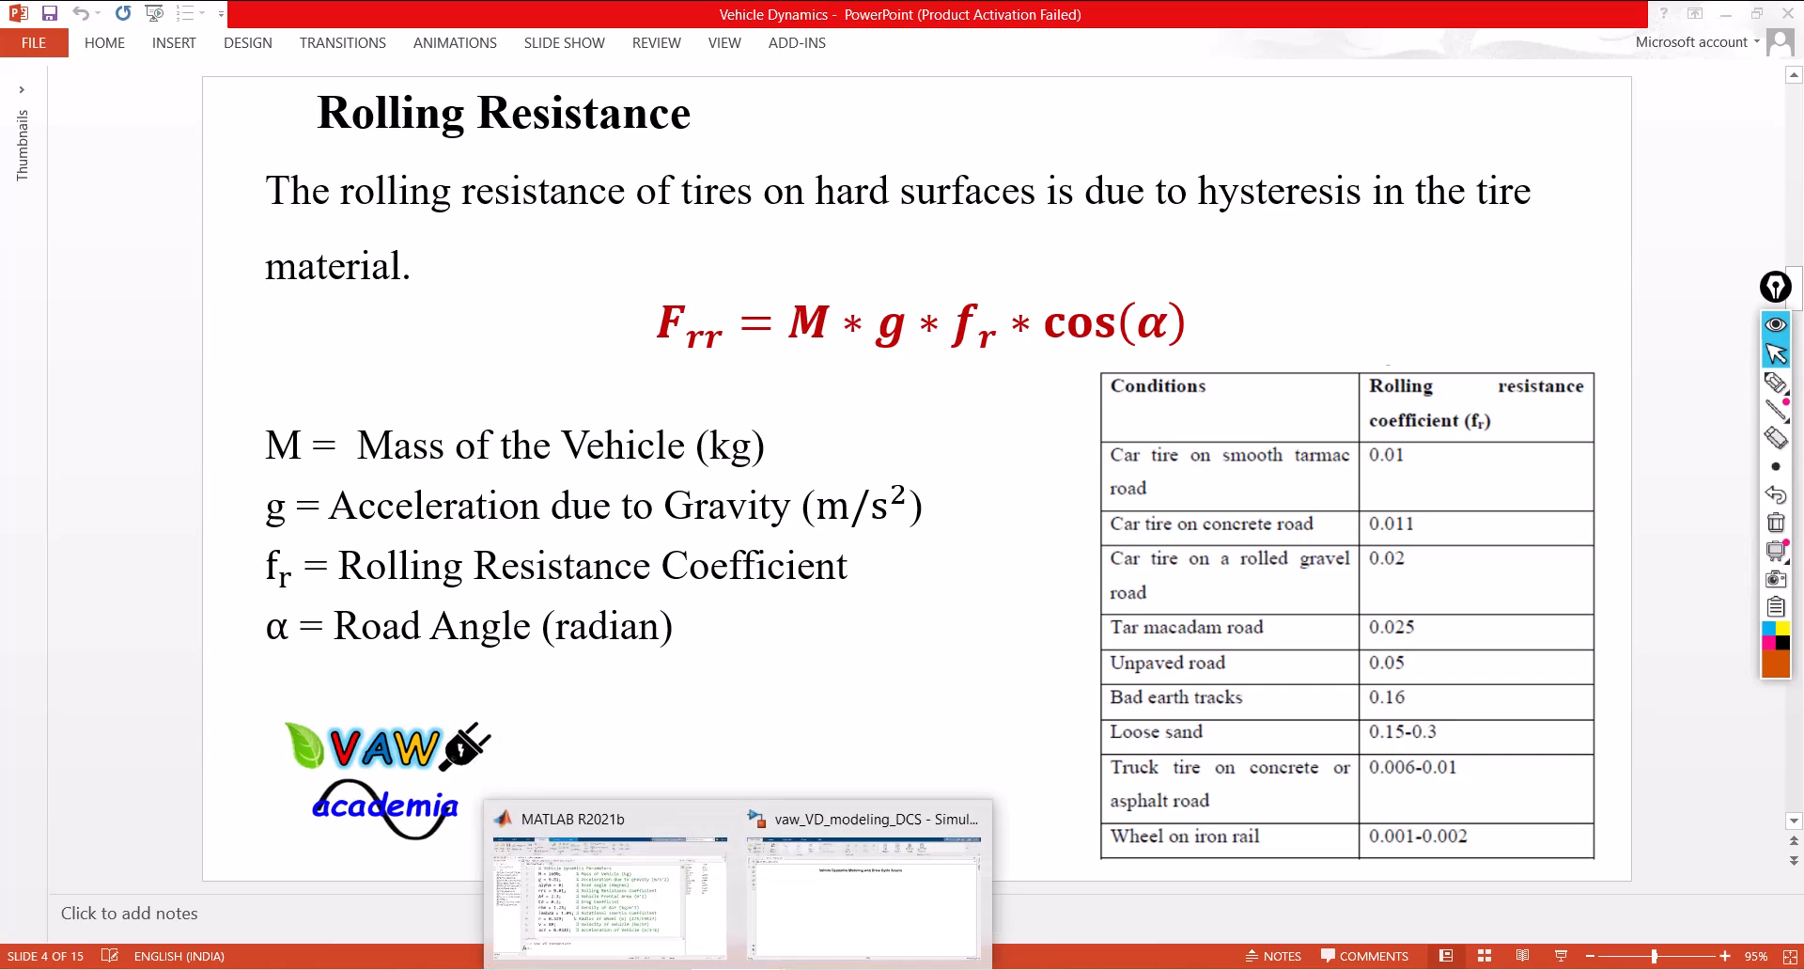
Step: Switch to the vaw_VD_modeling_DCS model in Simulink and add a Subsystem block below the title
{"action": "left_click", "coordinate": [817, 957]}
{"action": "double_click", "coordinate": [712, 465]}
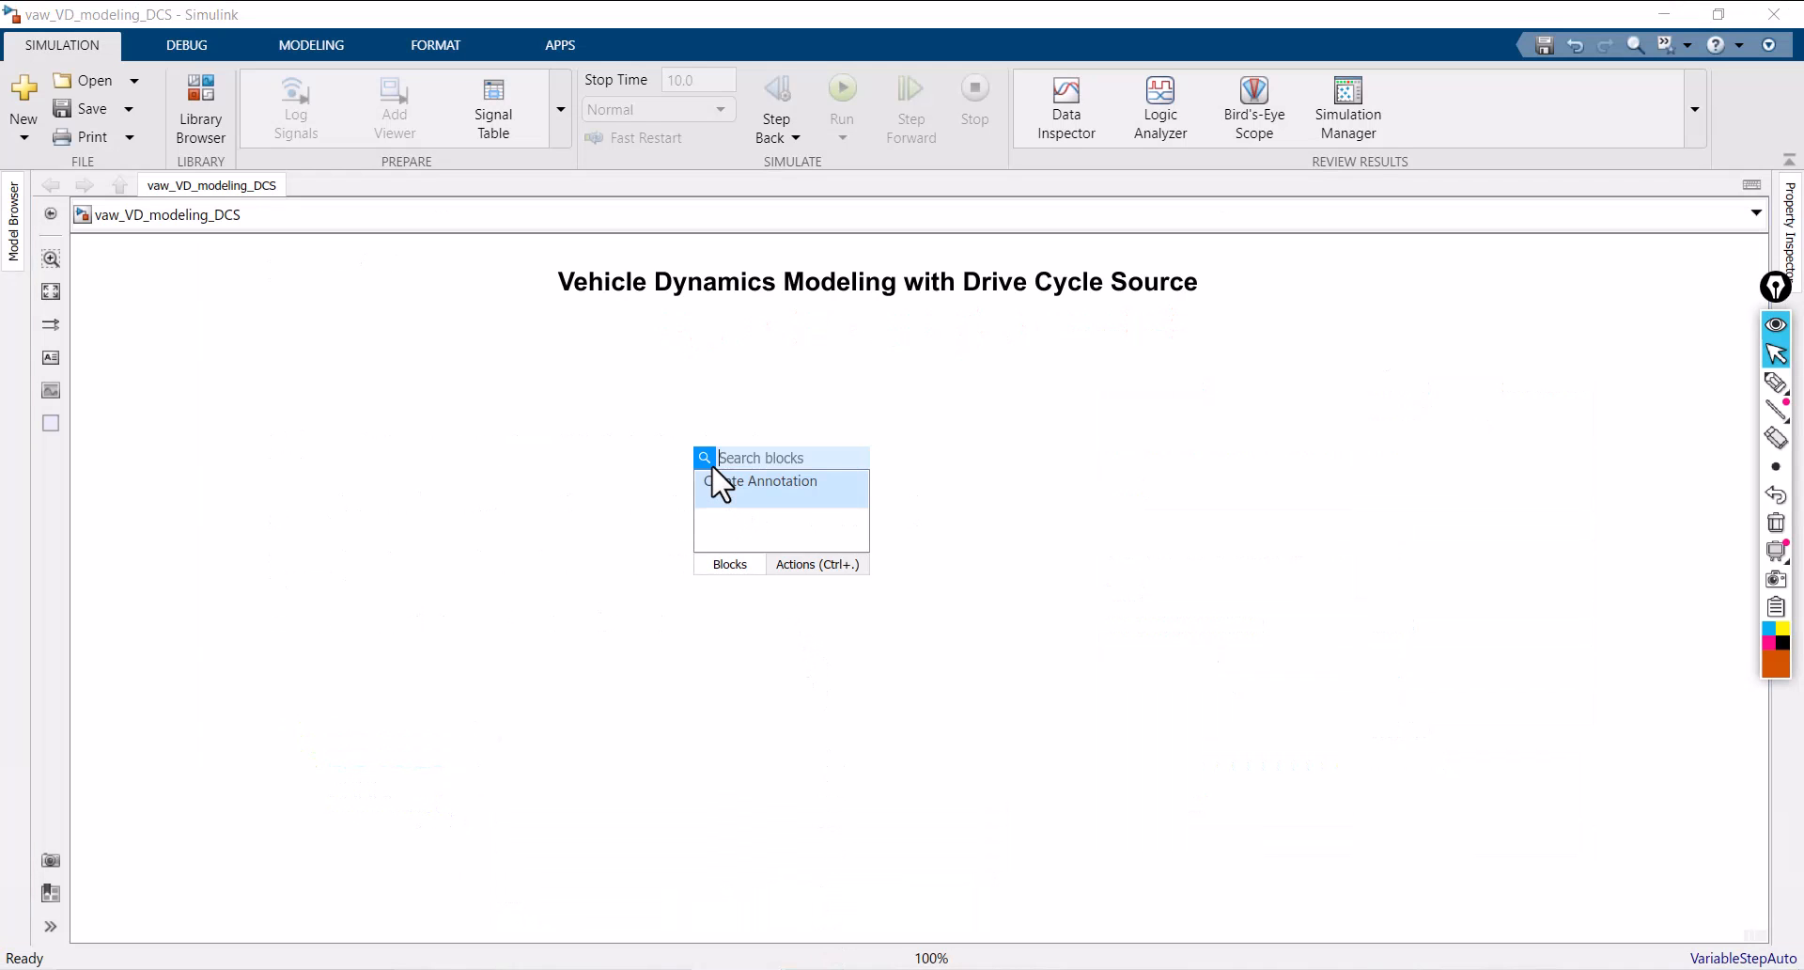
{"action": "type", "text": "sub"}
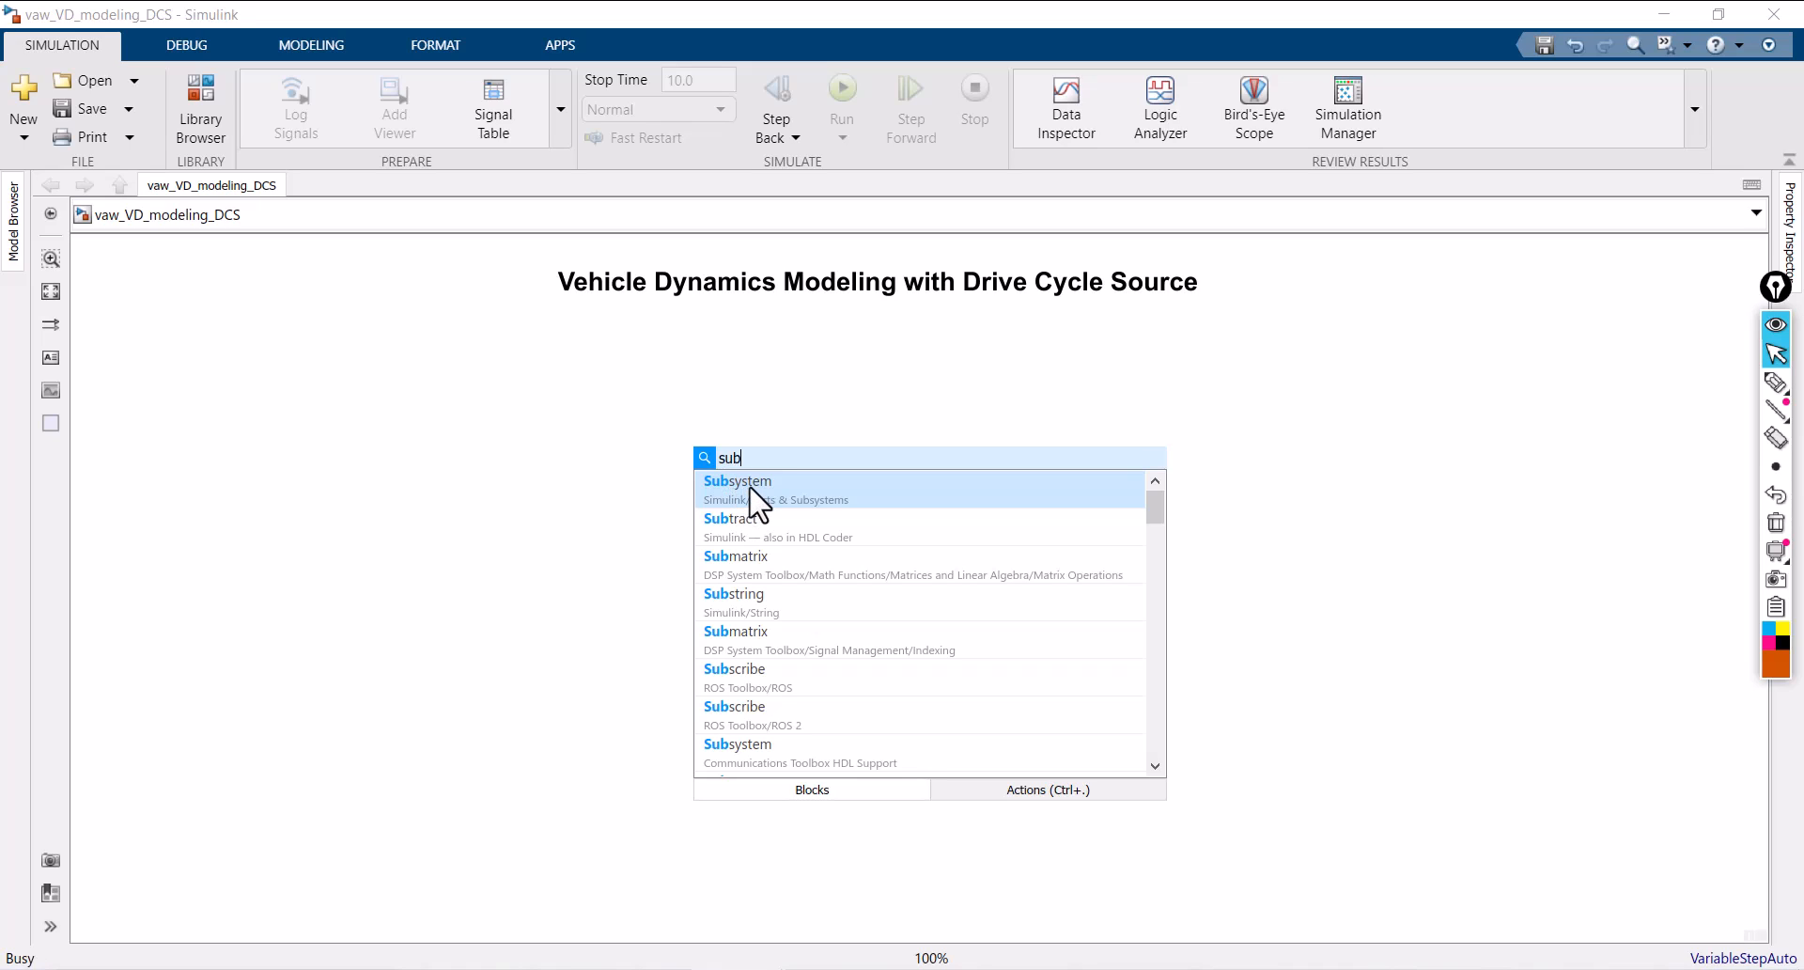
{"action": "left_click", "coordinate": [748, 487]}
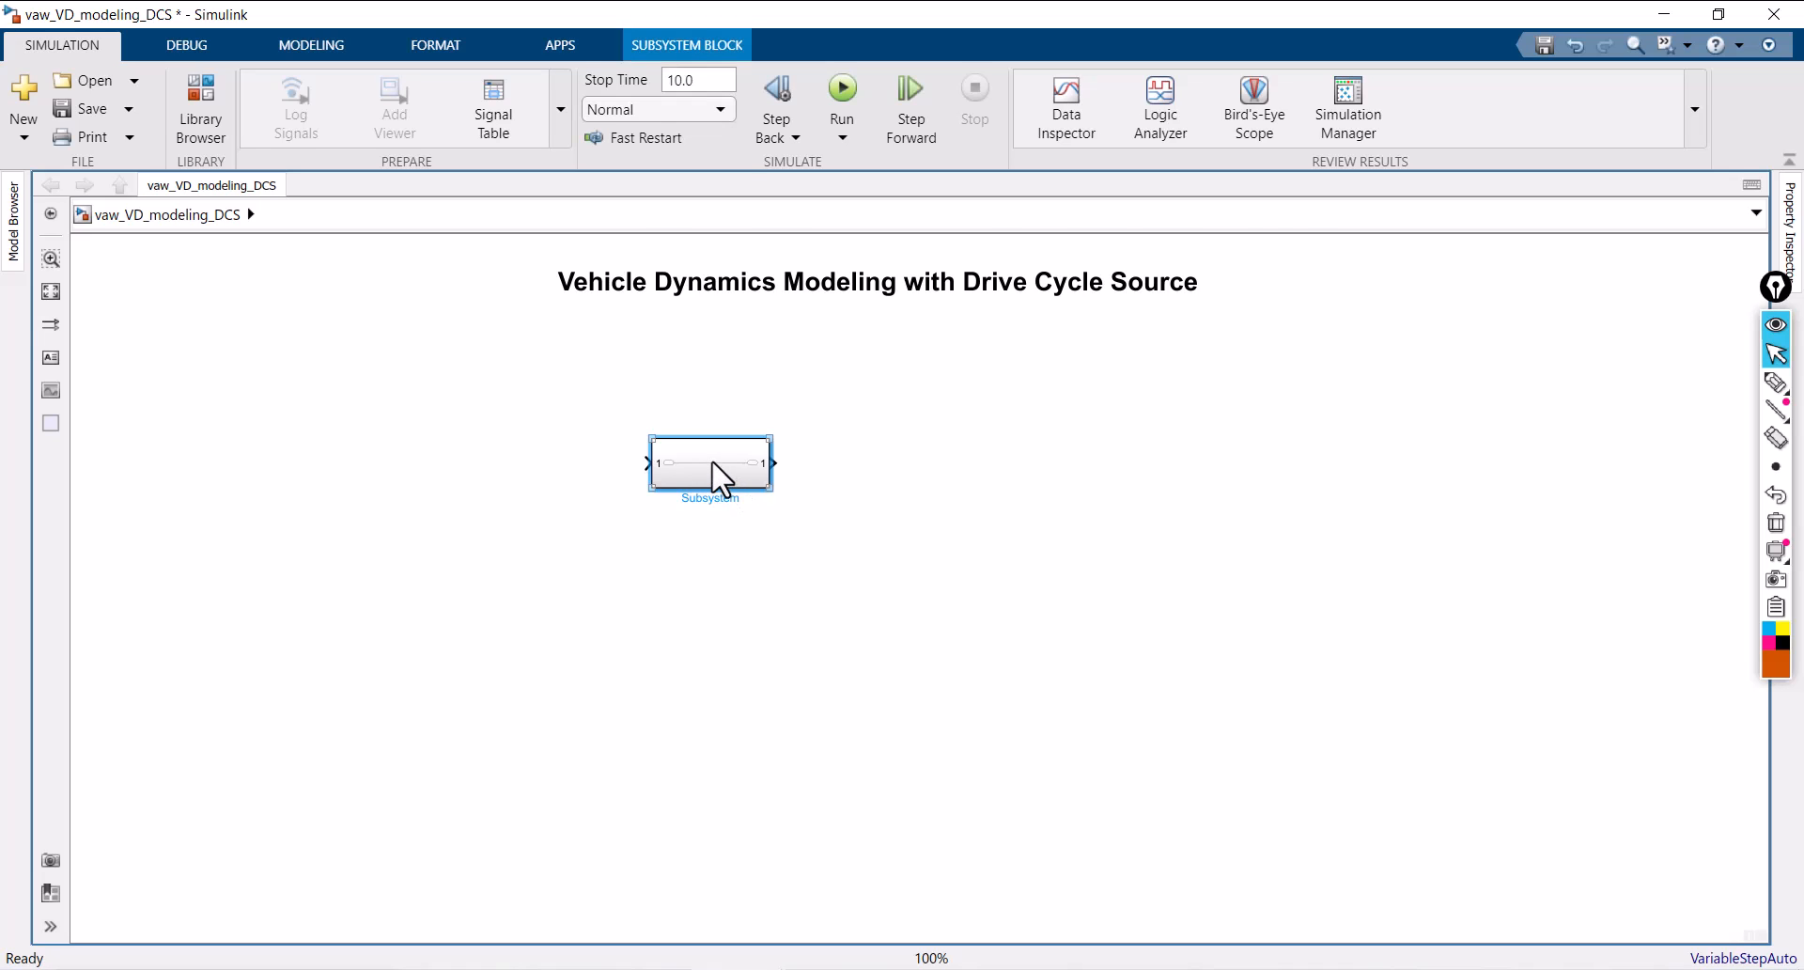
Step: Open the new Subsystem block and remove its default input port, output port and connecting line
{"action": "scroll", "coordinate": [714, 465], "scroll_direction": "up", "scroll_amount": 8}
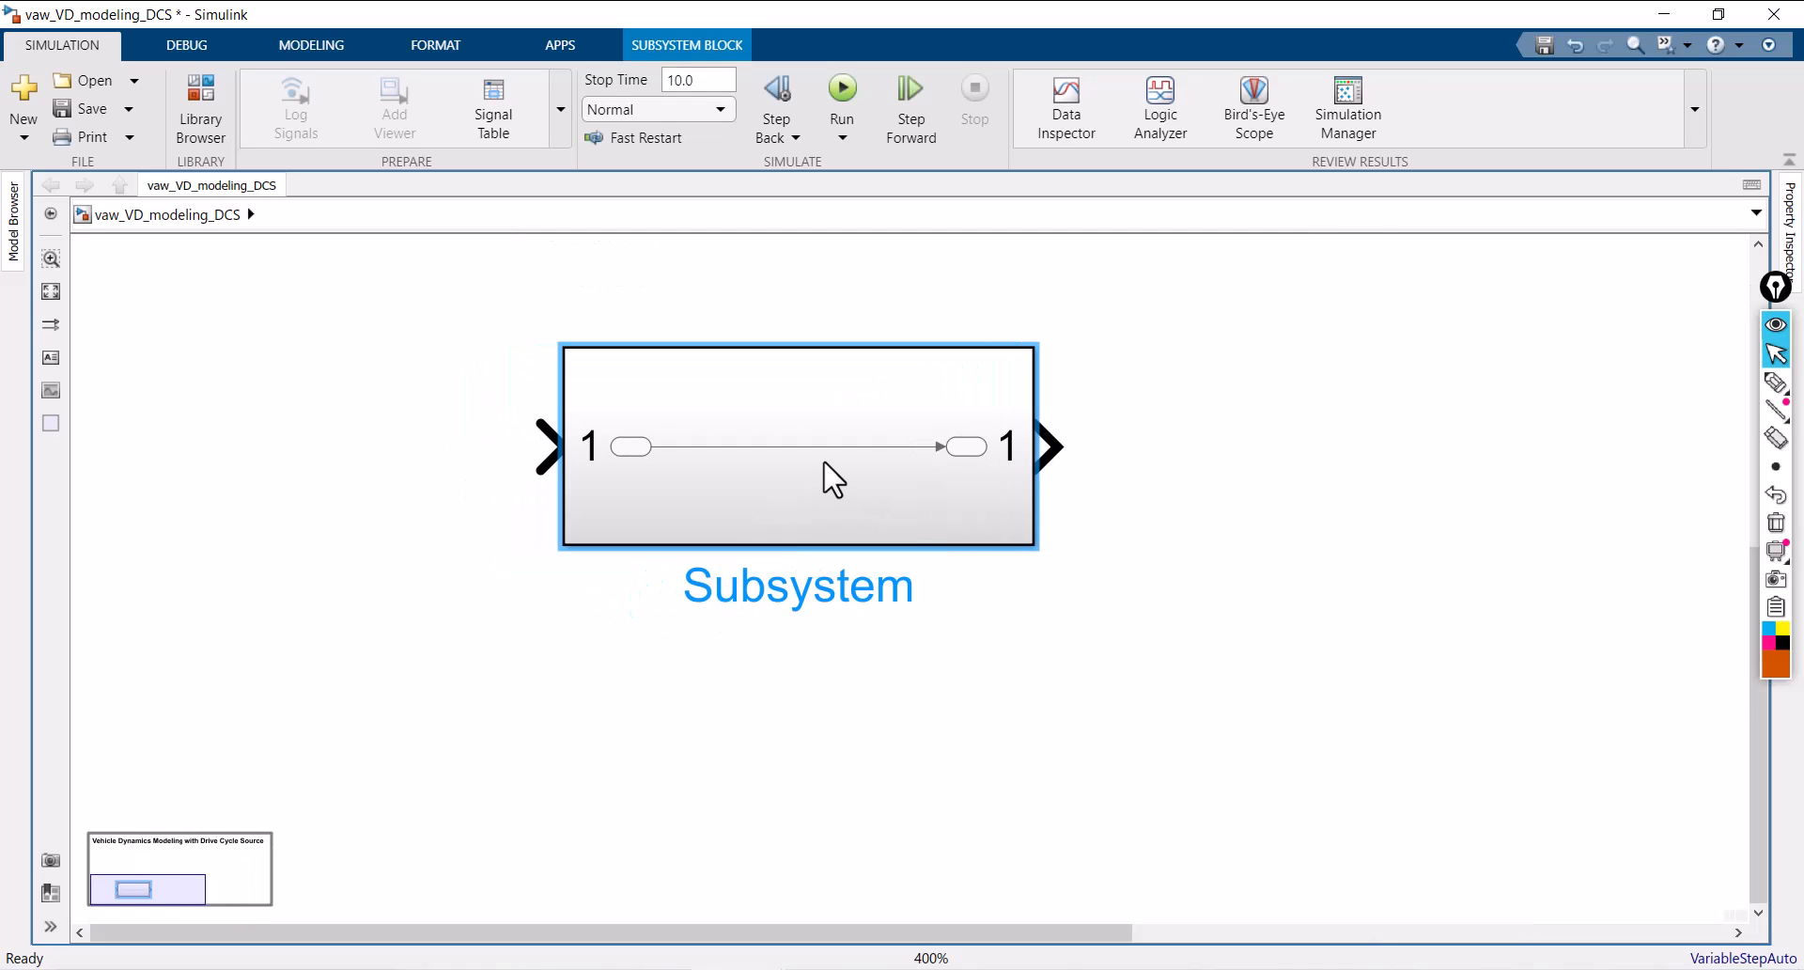
{"action": "double_click", "coordinate": [767, 446]}
{"action": "left_click_drag", "start_coordinate": [712, 513], "coordinate": [1100, 660]}
{"action": "key", "text": "ctrl+x"}
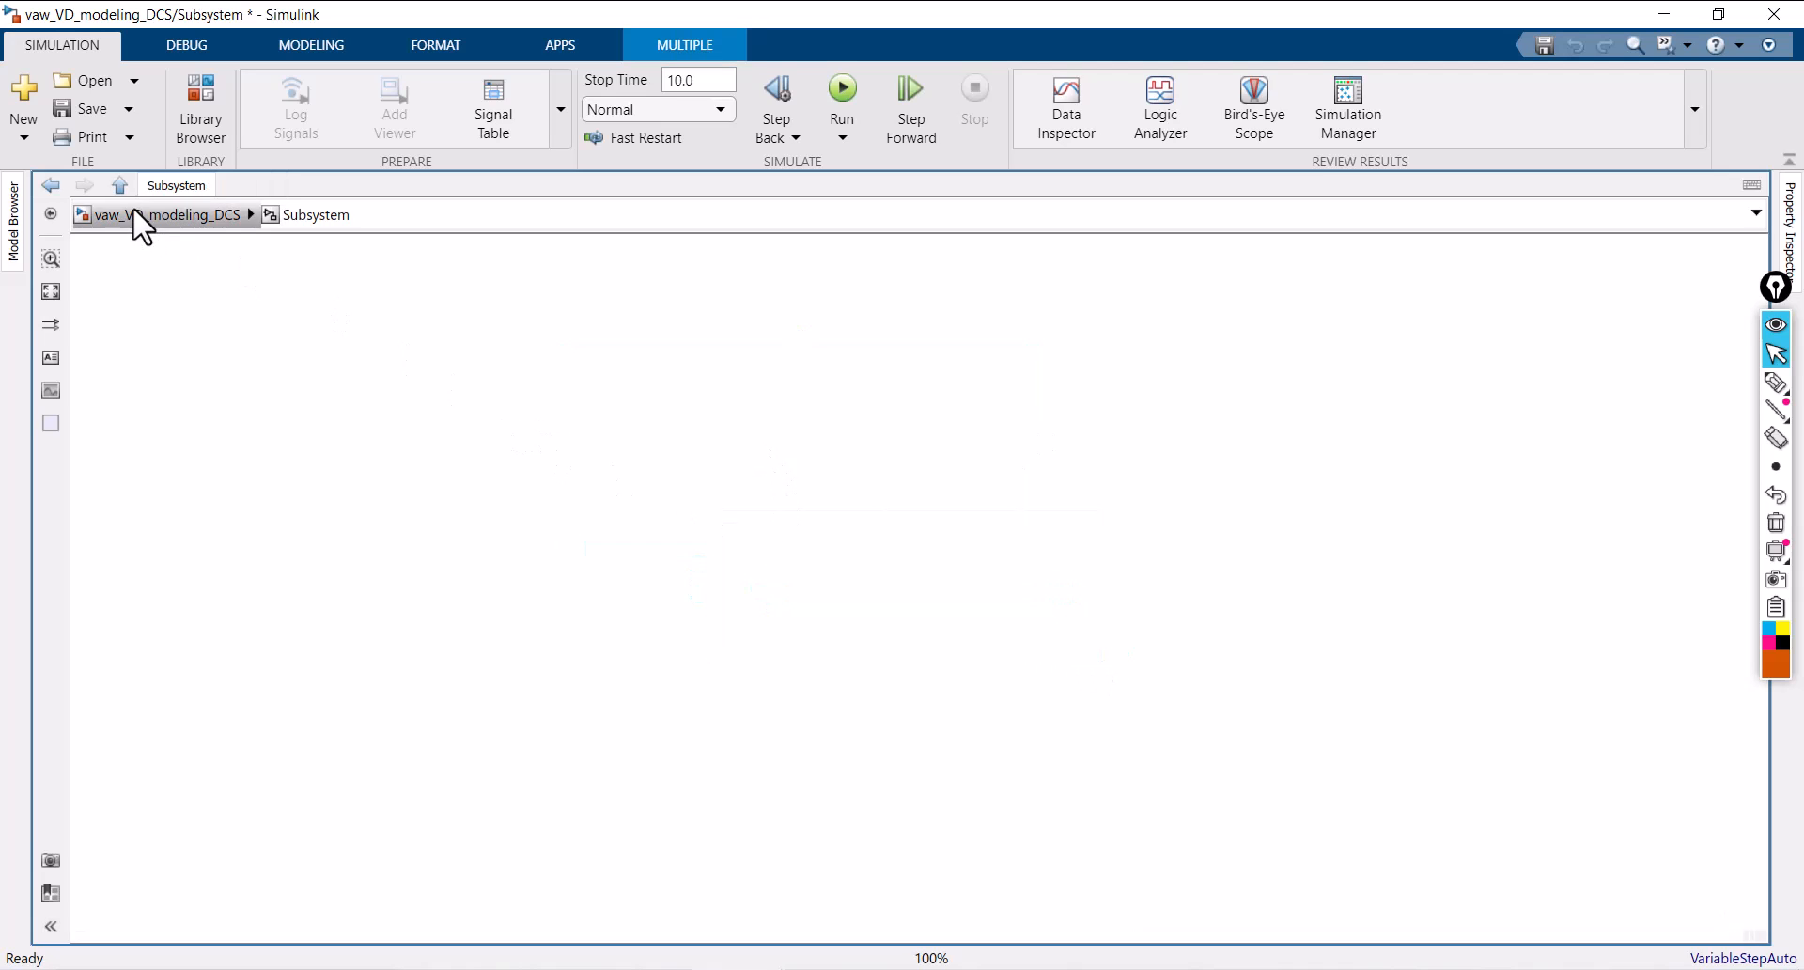
Step: Return to the top level of the model and duplicate the empty subsystem into a vertical column of four blocks
{"action": "left_click", "coordinate": [135, 212]}
{"action": "scroll", "coordinate": [853, 454], "scroll_direction": "down", "scroll_amount": 3}
{"action": "key", "text": "space"}
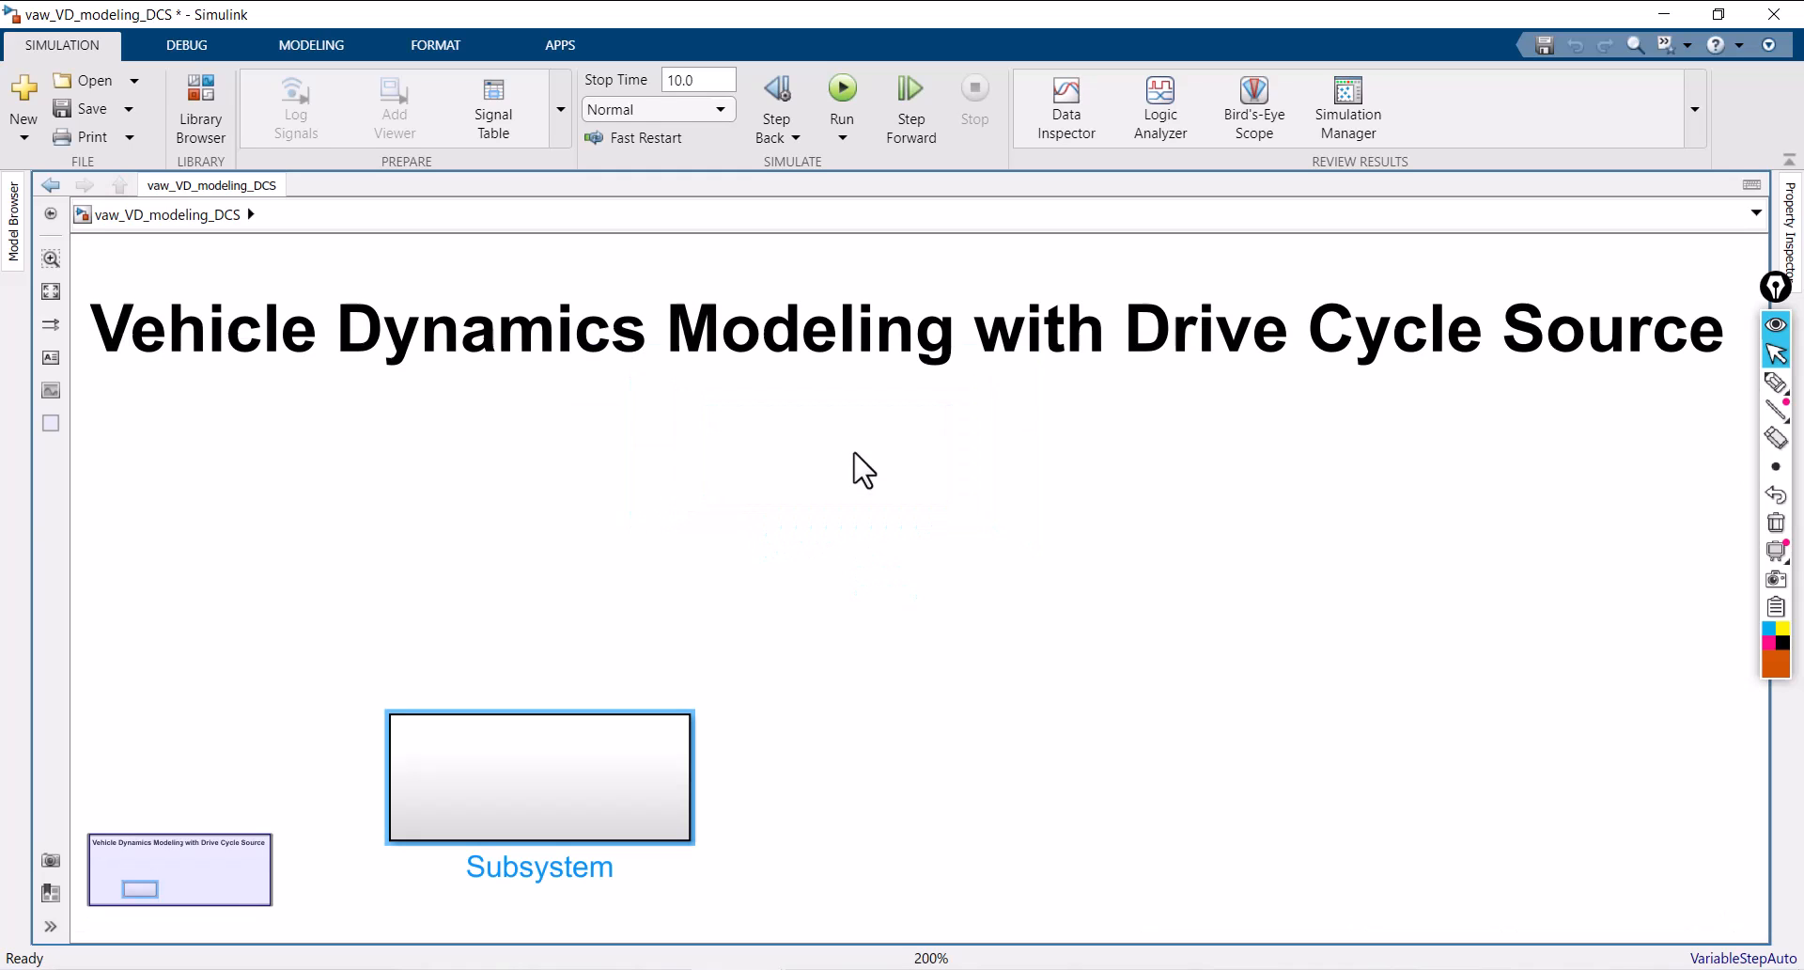
{"action": "left_click_drag", "start_coordinate": [607, 762], "coordinate": [762, 817]}
{"action": "key", "text": "space"}
{"action": "left_click_drag", "start_coordinate": [766, 835], "coordinate": [772, 930]}
{"action": "key", "text": "space"}
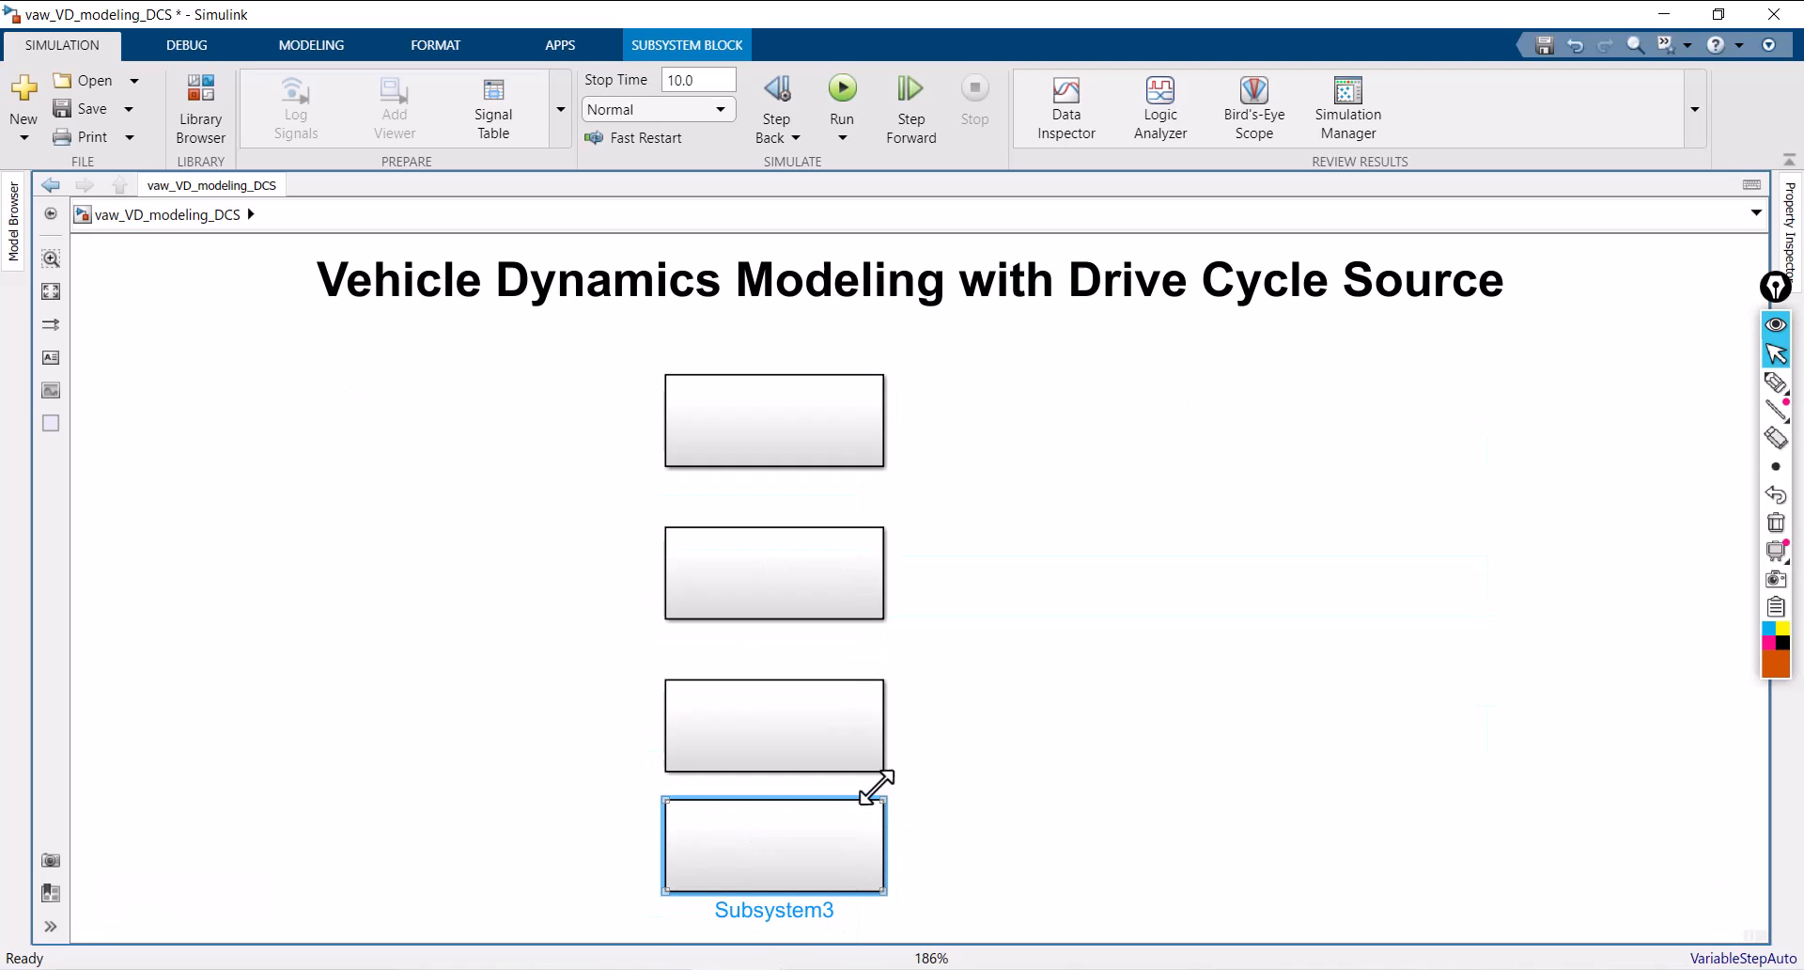
Step: Rename the uppermost subsystem block as "Rolling Resistance Force (N)"
{"action": "left_click", "coordinate": [794, 413]}
{"action": "left_click", "coordinate": [827, 484]}
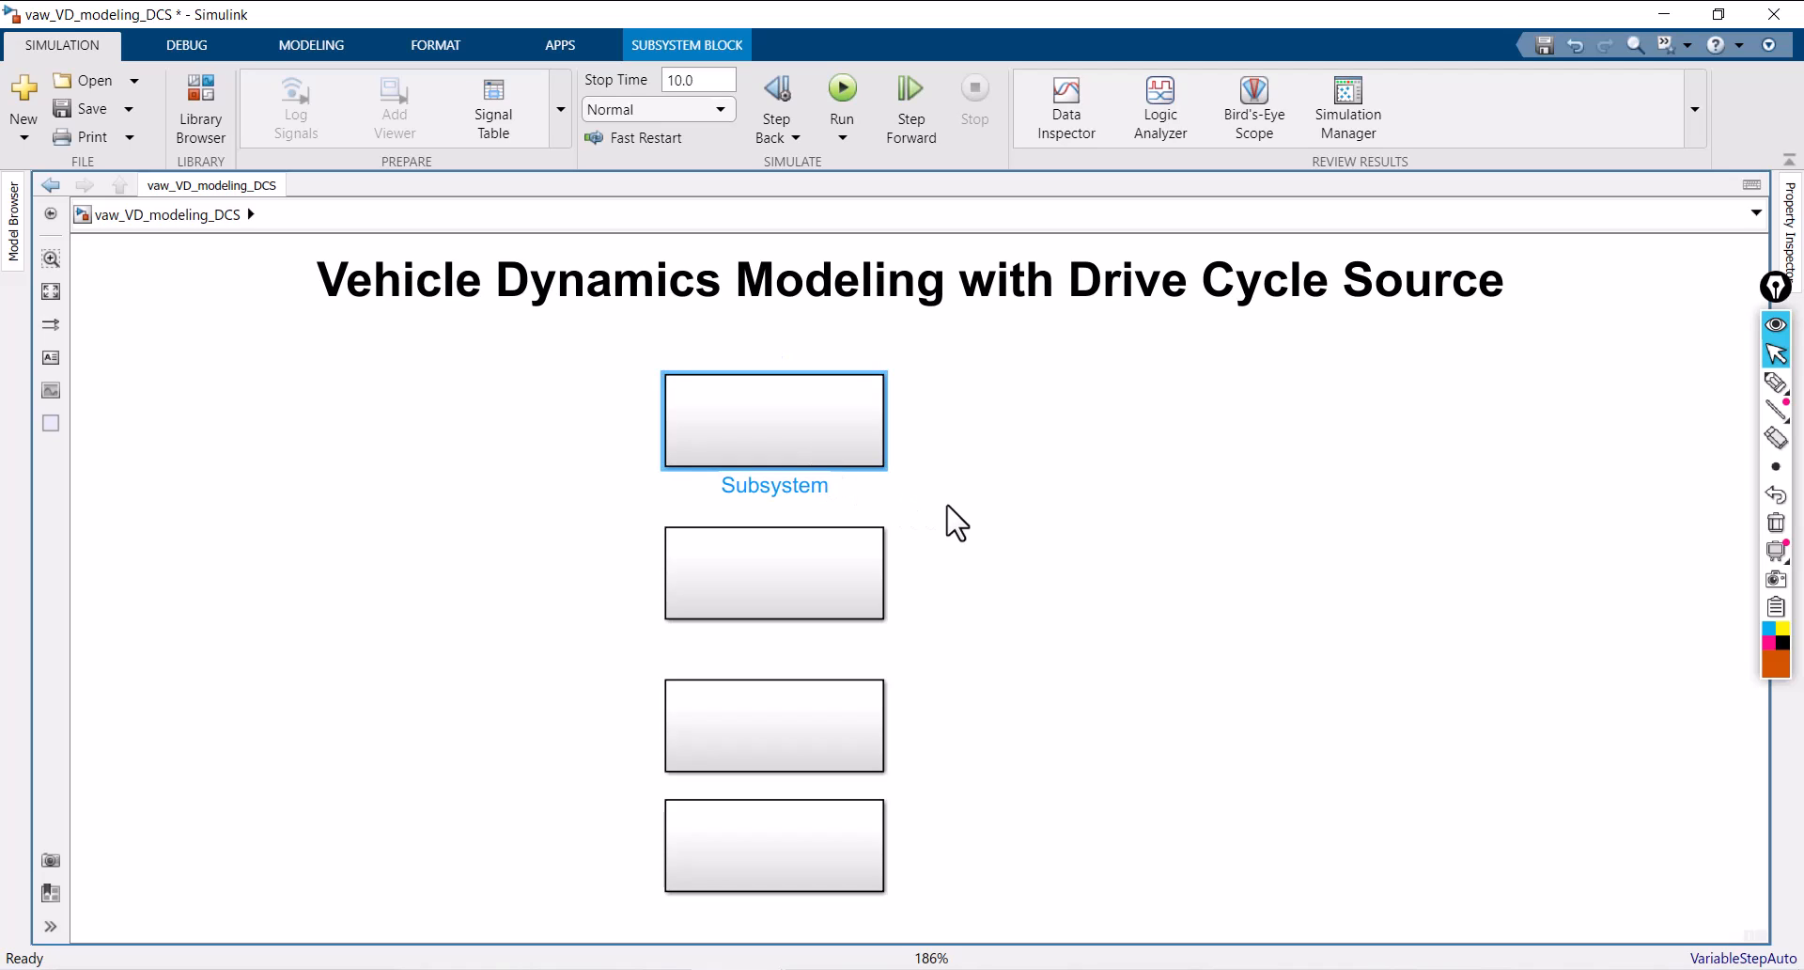
{"action": "key", "text": "ctrl+a"}
{"action": "key", "text": "BackSpace"}
{"action": "type", "text": "Rolling Resistance "}
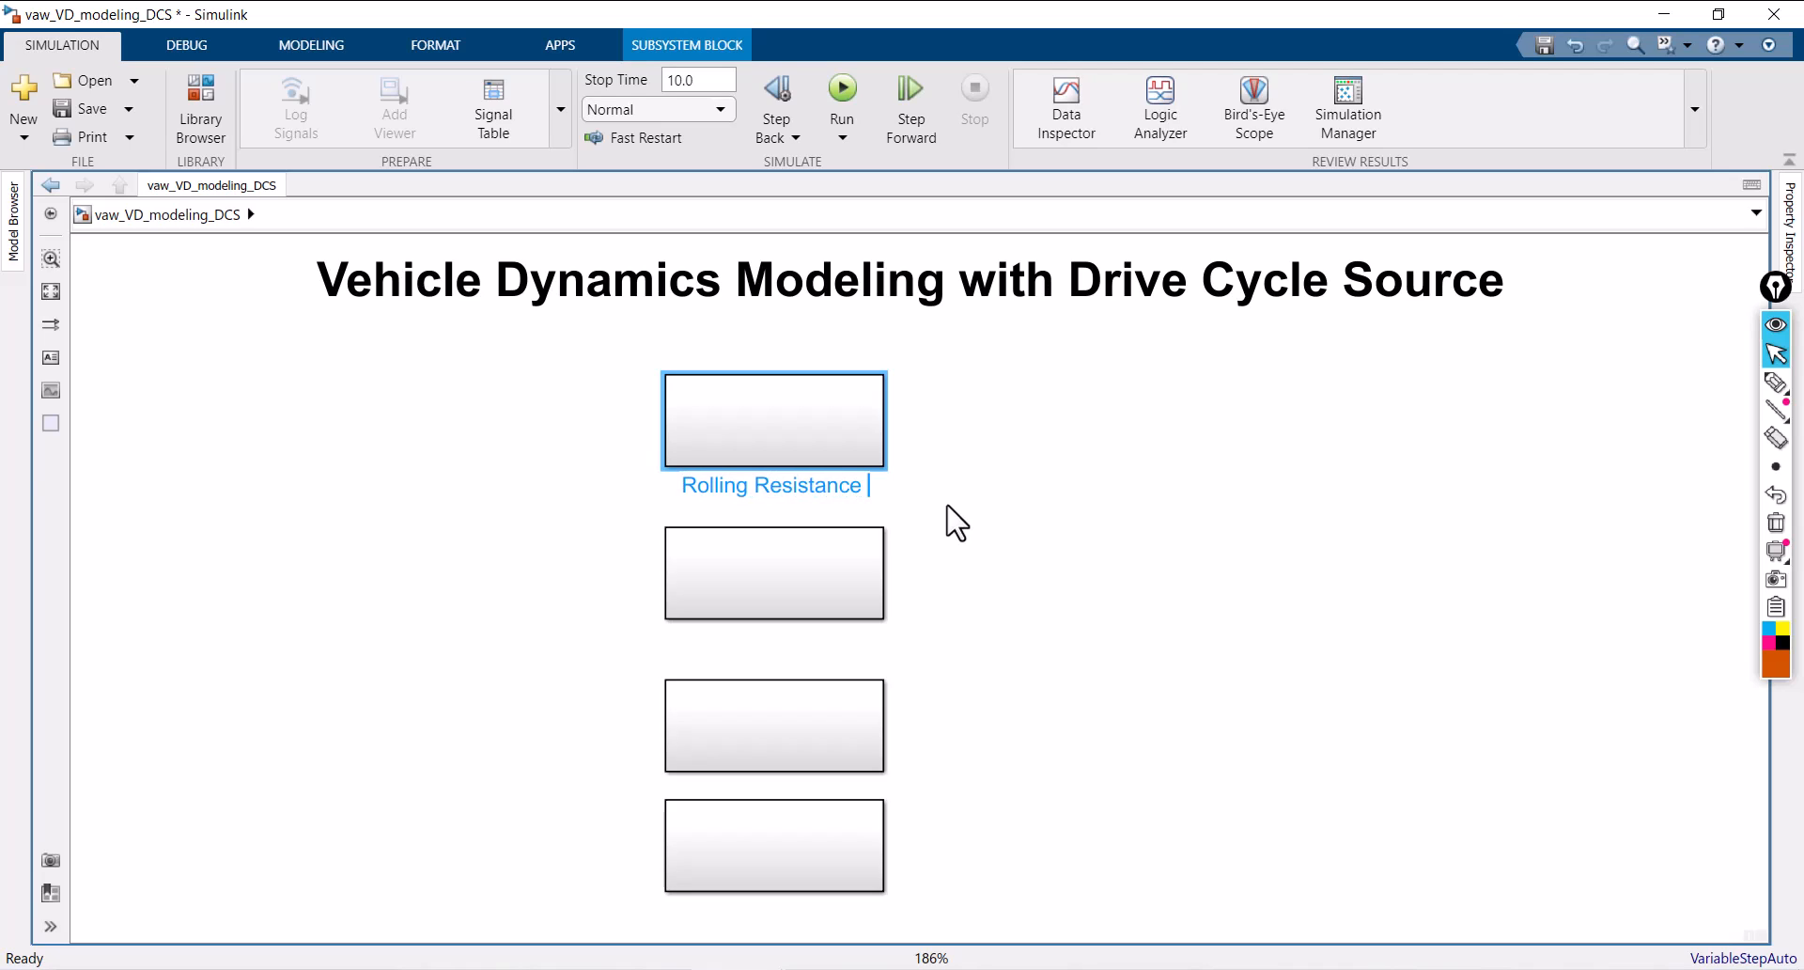
{"action": "type", "text": "Force "}
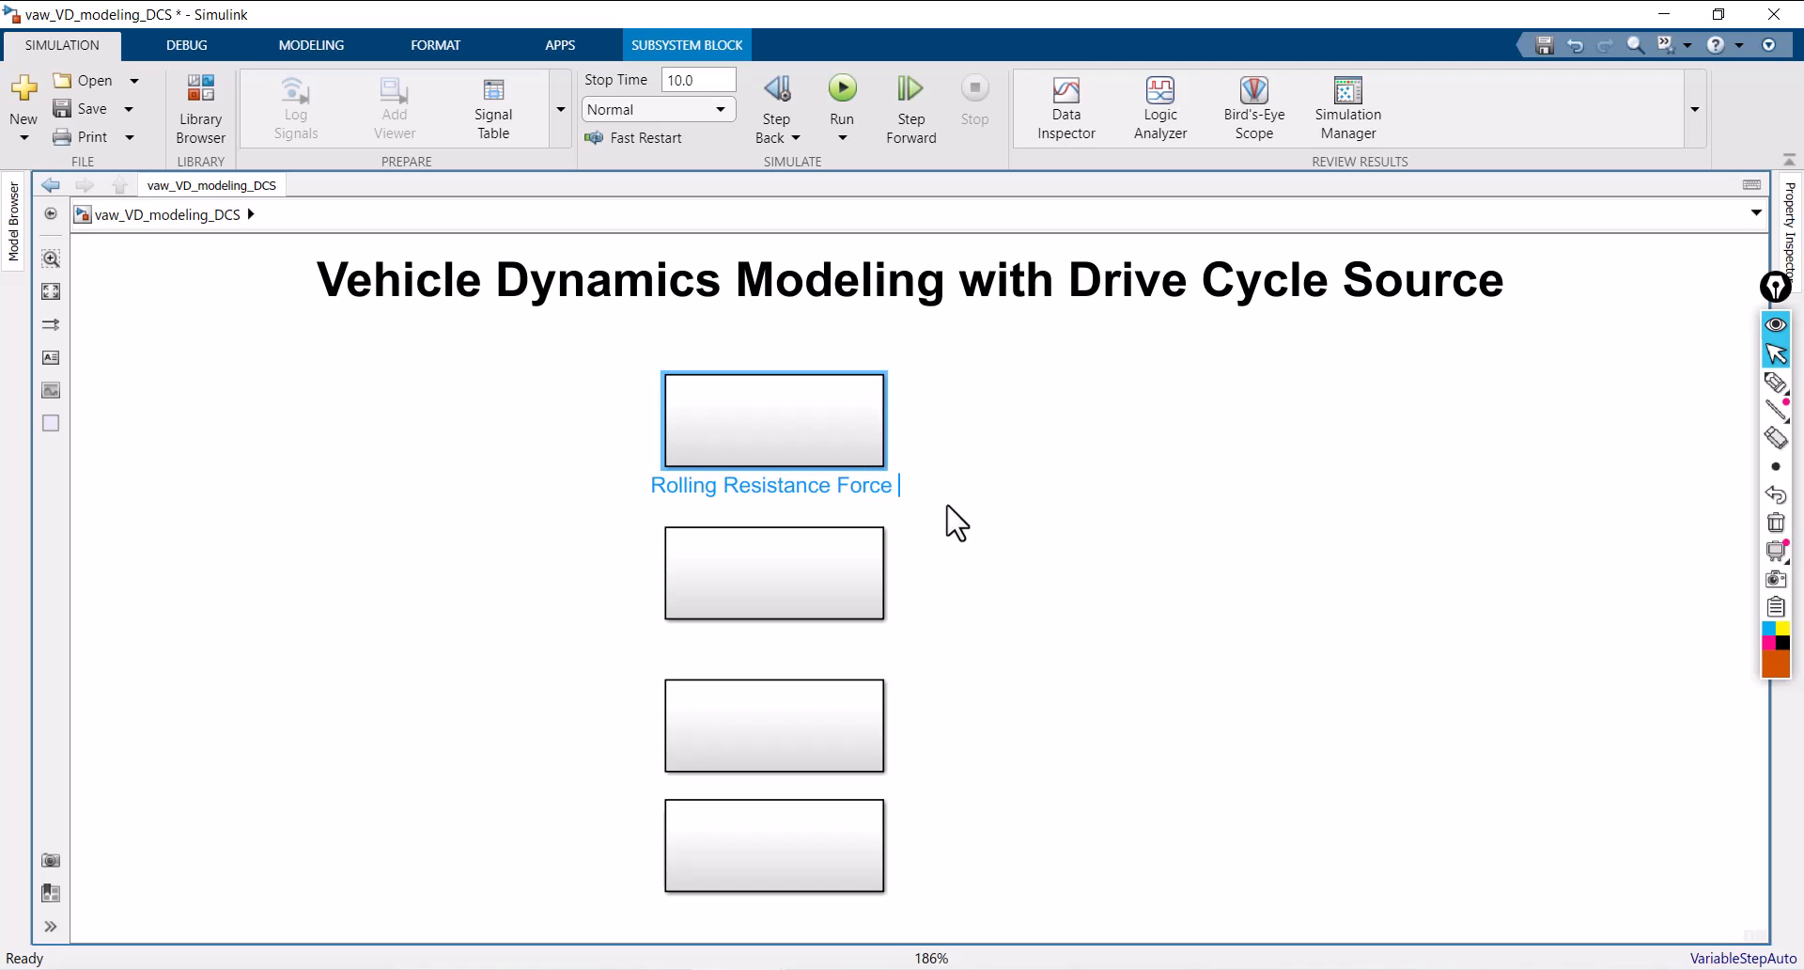
{"action": "type", "text": "()"}
{"action": "type", "text": "N"}
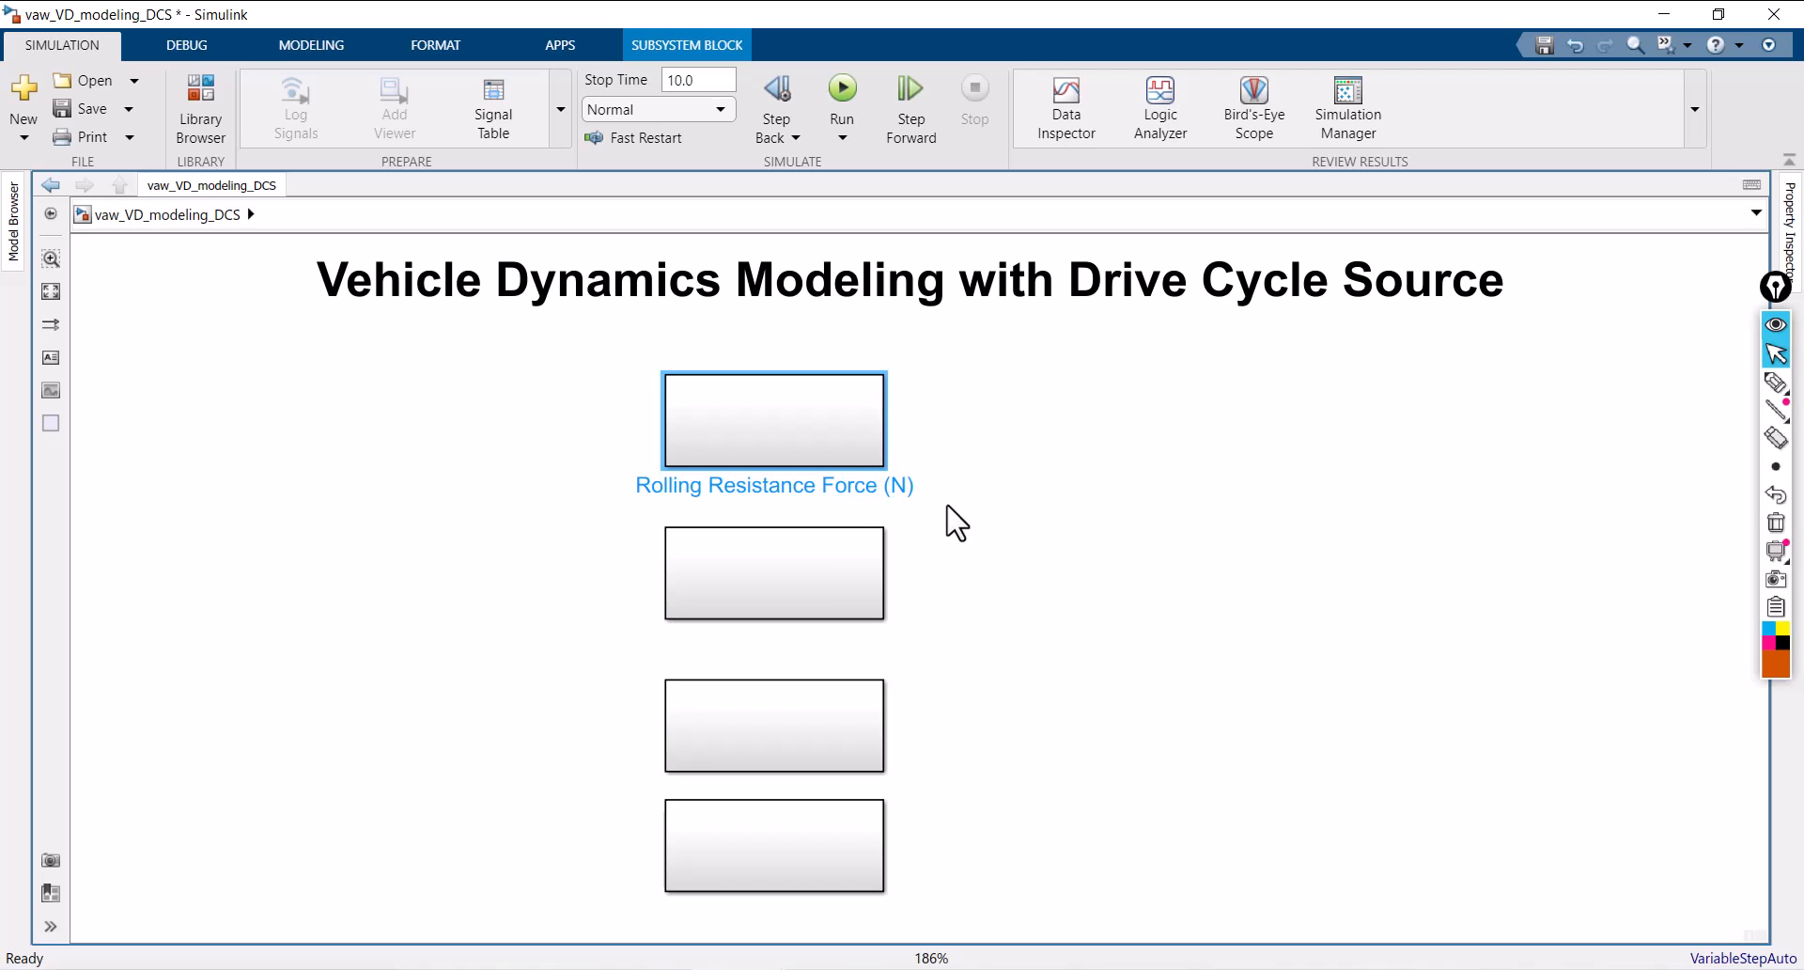
Step: Rename the second subsystem block from the top as "Aerodynamic Drag (N)"
{"action": "left_click", "coordinate": [746, 537]}
{"action": "left_click", "coordinate": [747, 537]}
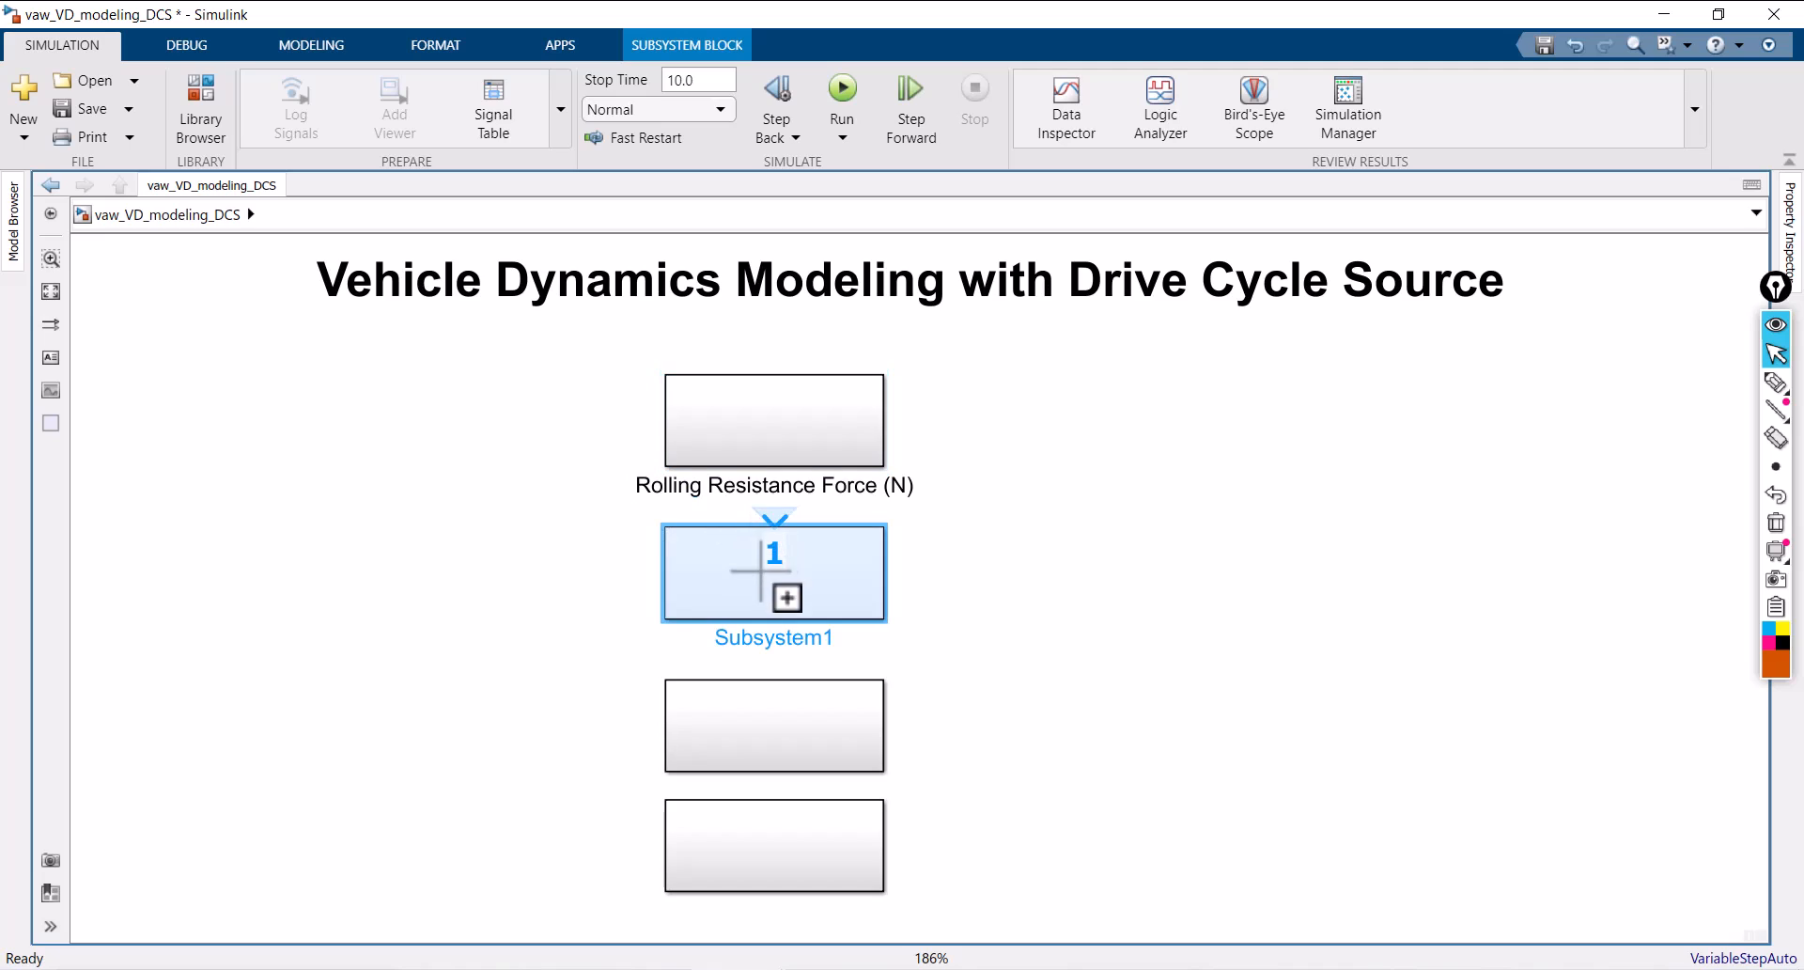
{"action": "left_click", "coordinate": [966, 599]}
{"action": "left_click", "coordinate": [834, 639]}
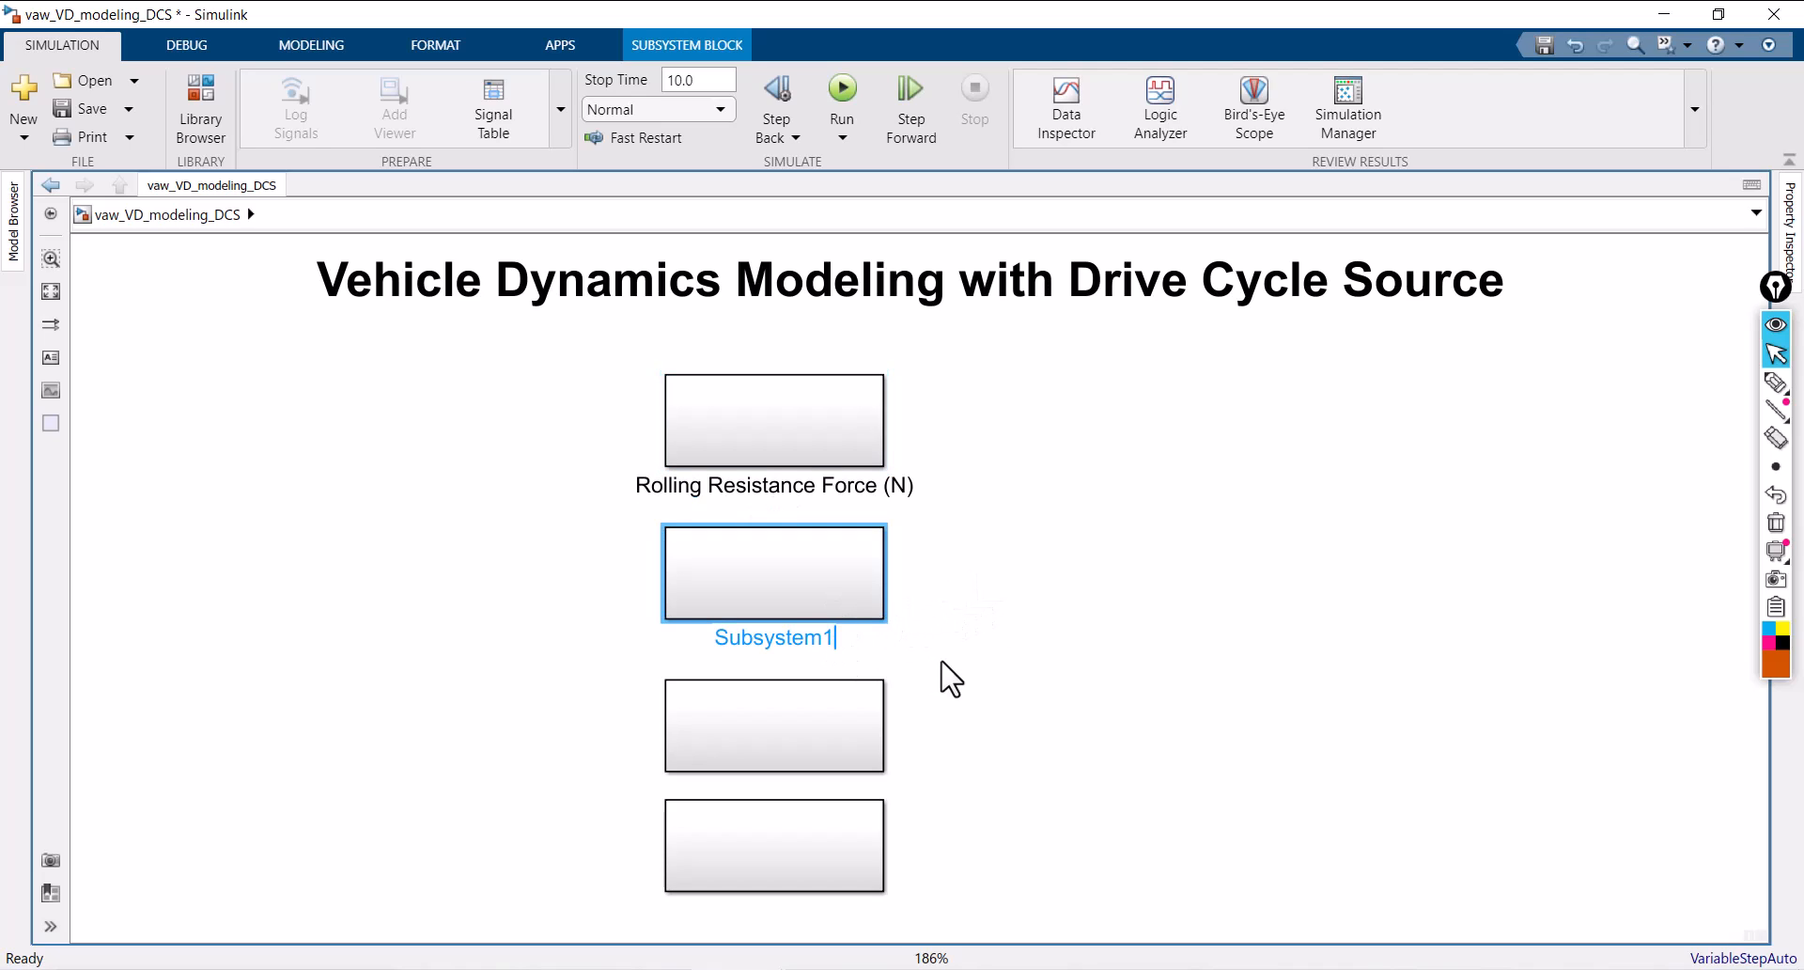
{"action": "key", "text": "BackSpace"}
{"action": "key", "text": "BackSpace"}
{"action": "key", "text": "BackSpace"}
{"action": "key", "text": "BackSpace"}
{"action": "key", "text": "BackSpace"}
{"action": "key", "text": "BackSpace"}
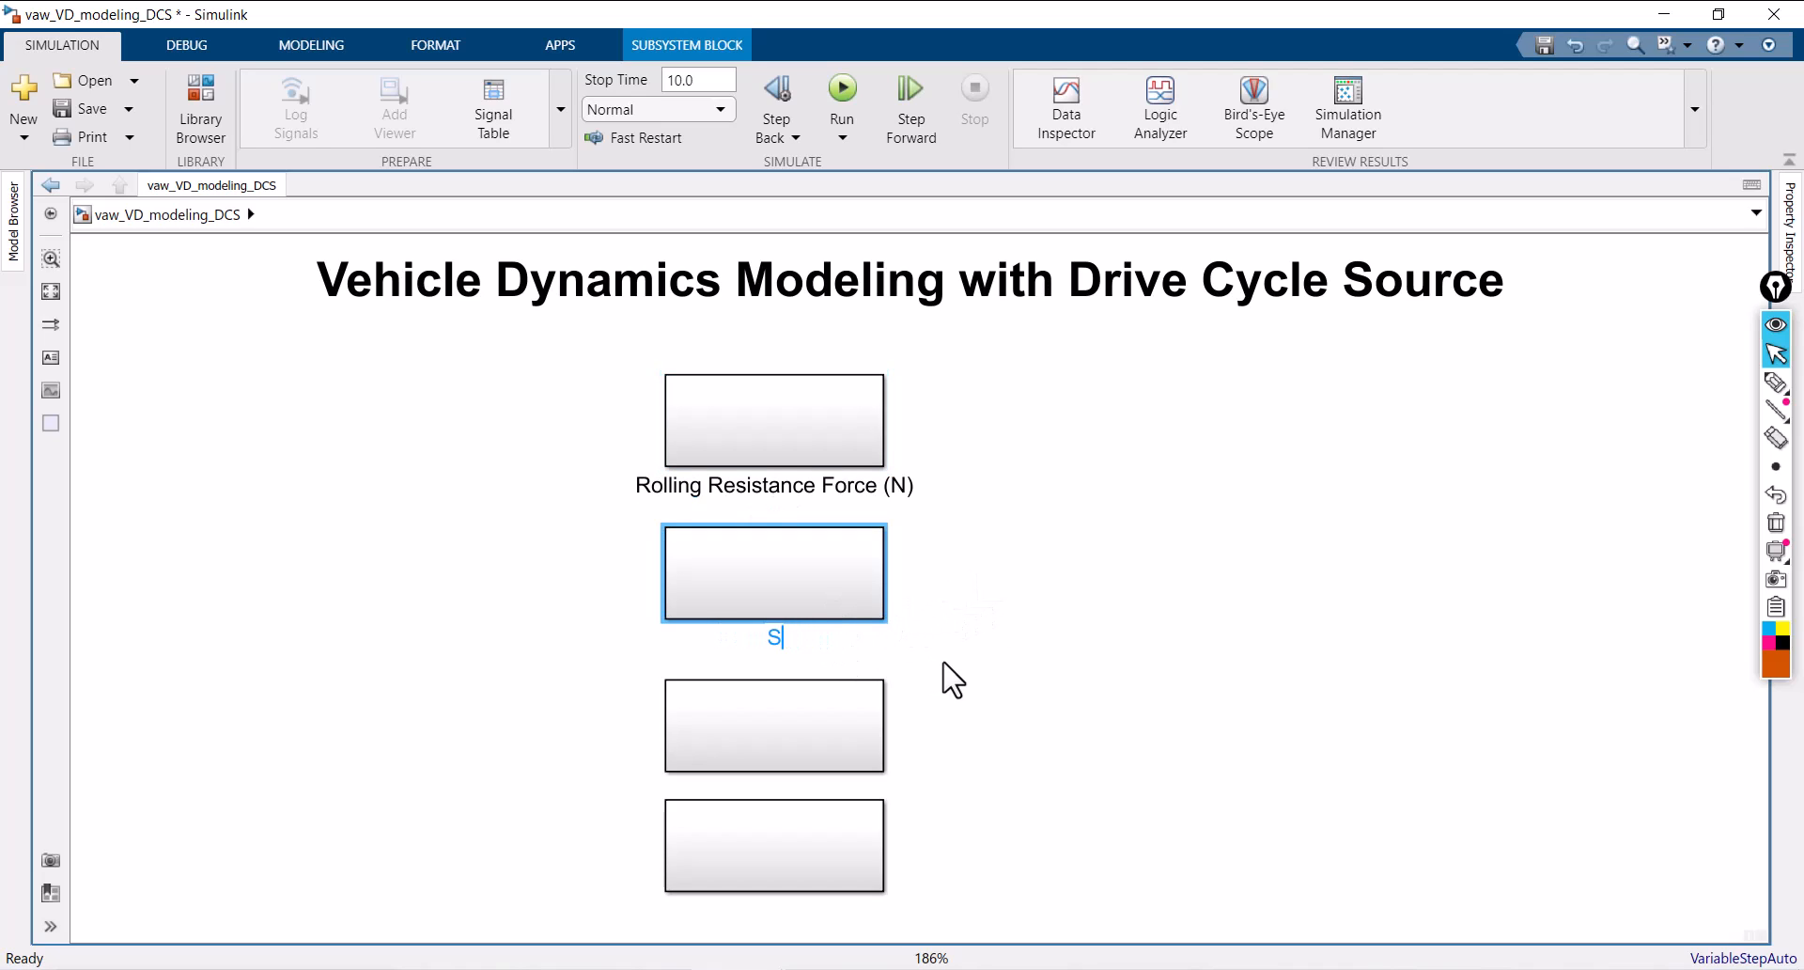
{"action": "key", "text": "BackSpace"}
{"action": "type", "text": "Aerodynamic "}
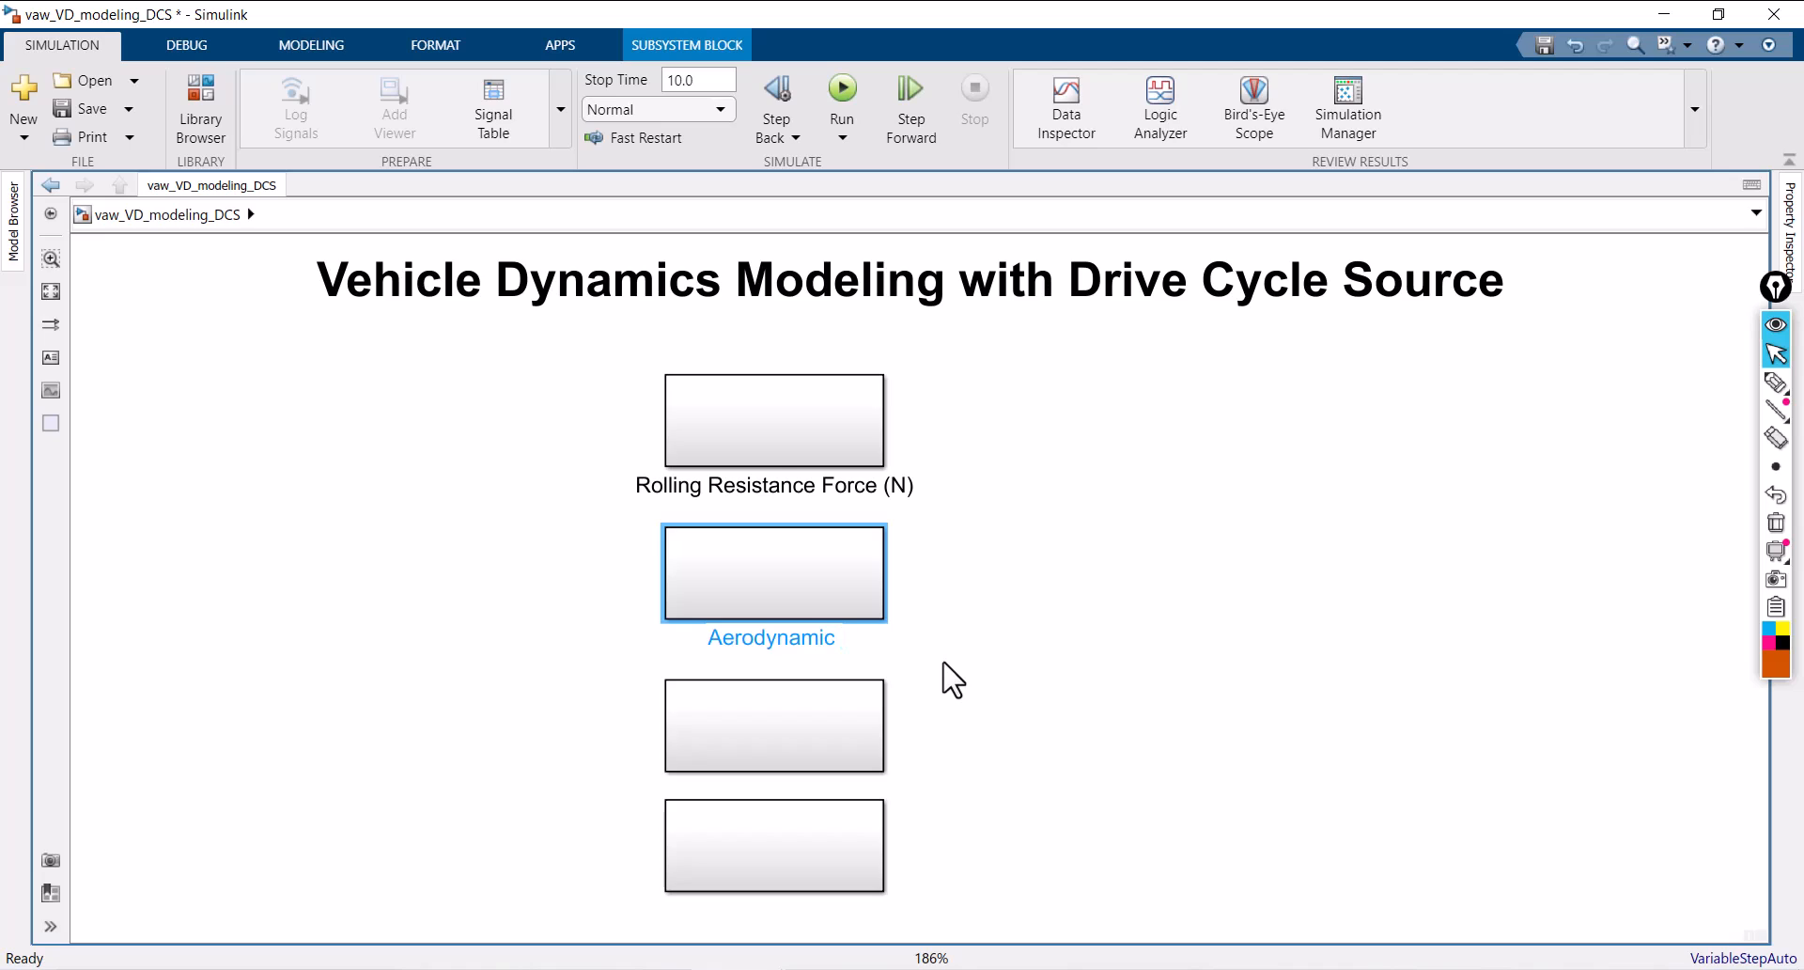
{"action": "type", "text": "Drag (N)"}
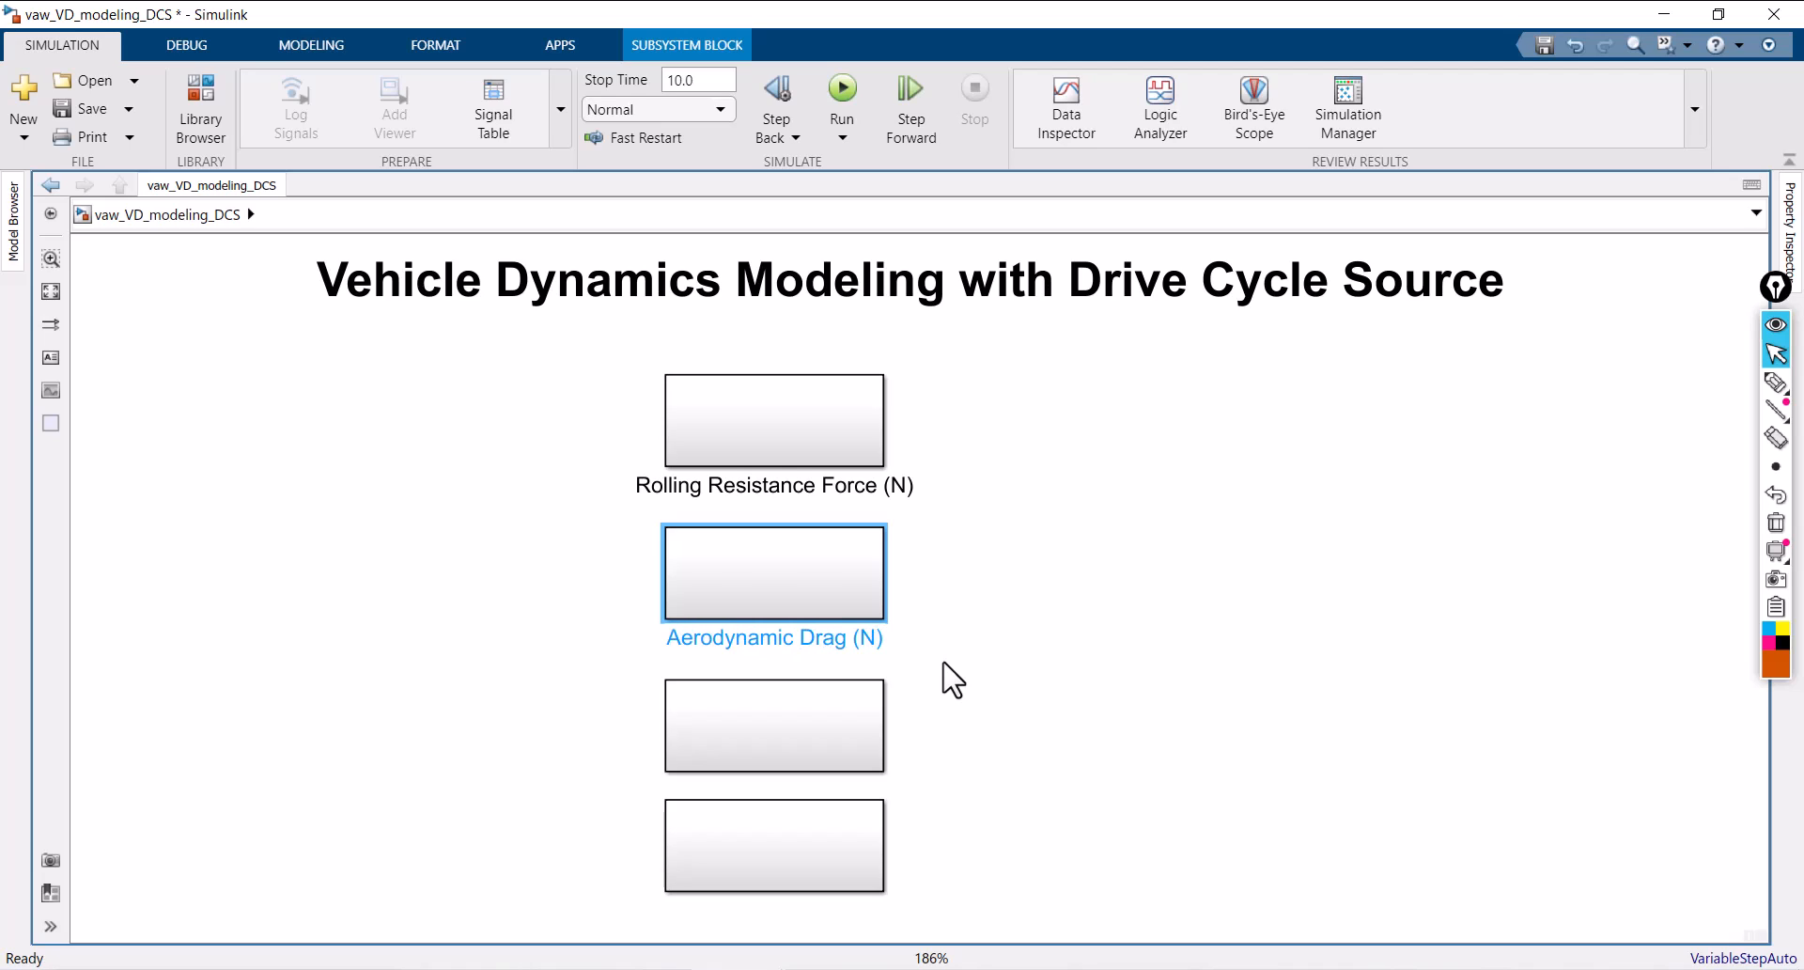
Step: Move the lowest subsystem block slightly further down and rename the third block as "Grading Resistance (N)"
{"action": "left_click", "coordinate": [806, 732]}
{"action": "left_click_drag", "start_coordinate": [776, 835], "coordinate": [782, 879]}
{"action": "left_click", "coordinate": [805, 760]}
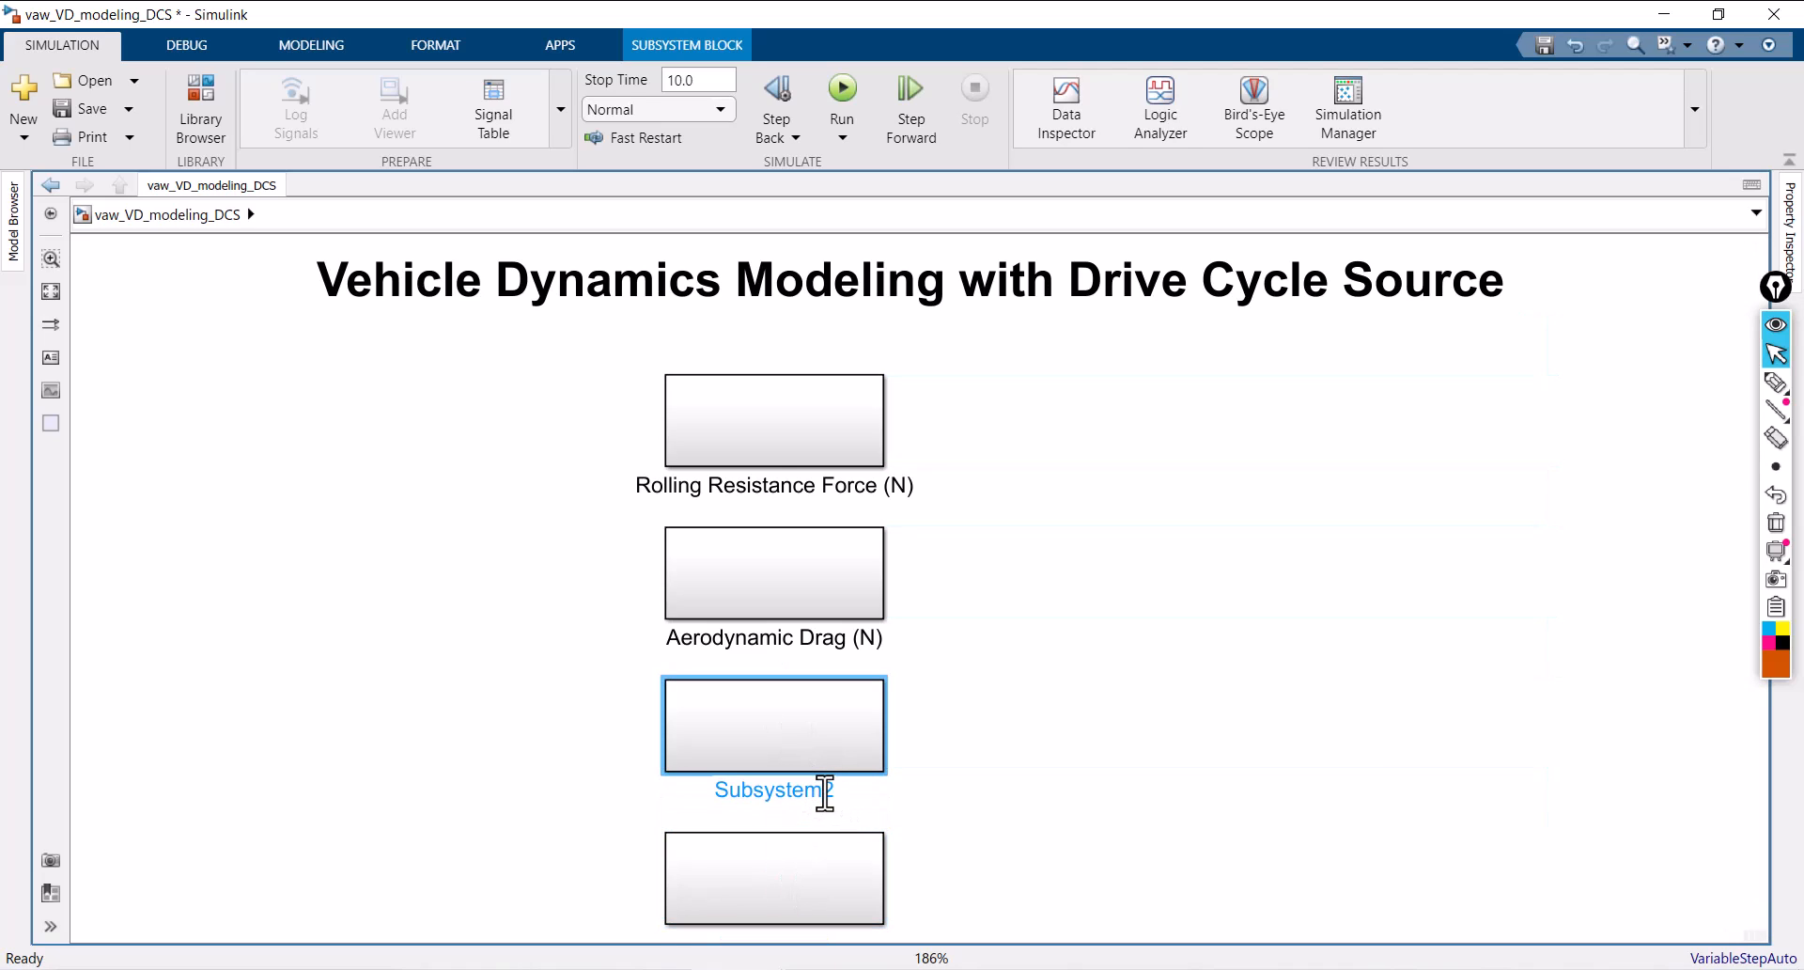
{"action": "key", "text": "BackSpace"}
{"action": "key", "text": "BackSpace"}
{"action": "key", "text": "BackSpace"}
{"action": "key", "text": "BackSpace"}
{"action": "key", "text": "BackSpace"}
{"action": "key", "text": "BackSpace"}
{"action": "key", "text": "BackSpace"}
{"action": "key", "text": "BackSpace"}
{"action": "key", "text": "BackSpace"}
{"action": "key", "text": "BackSpace"}
{"action": "type", "text": "Grading Resista"}
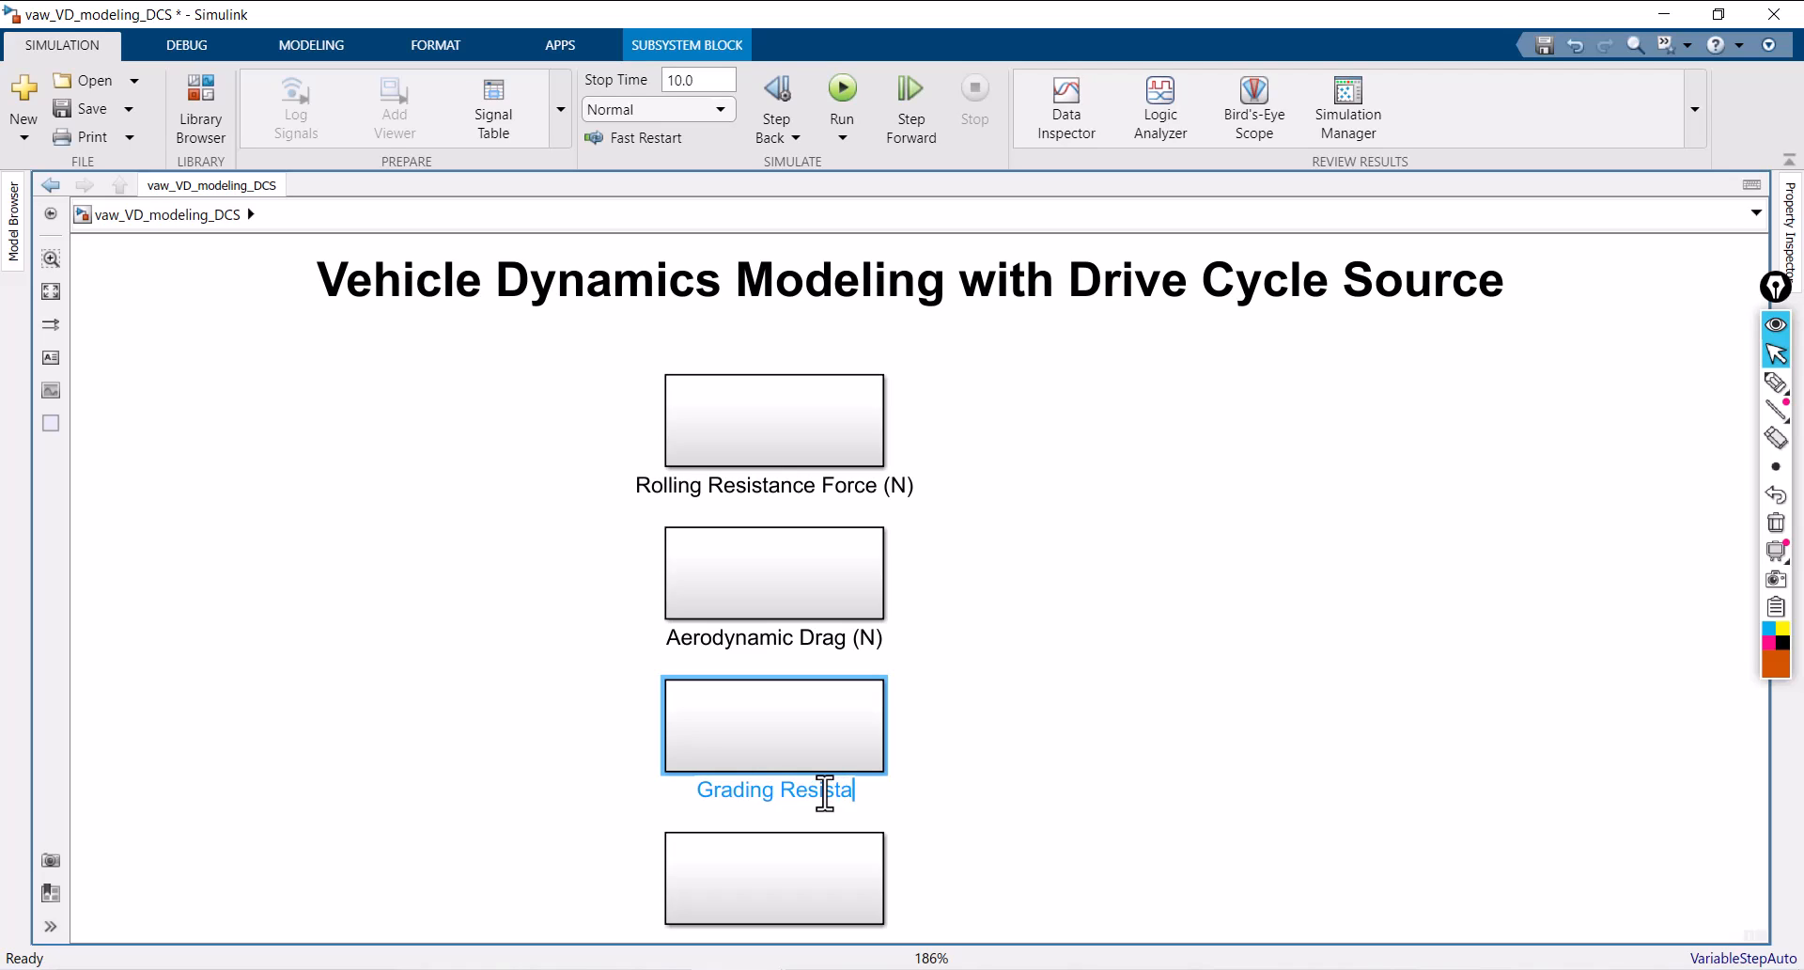
{"action": "type", "text": "nce (N)"}
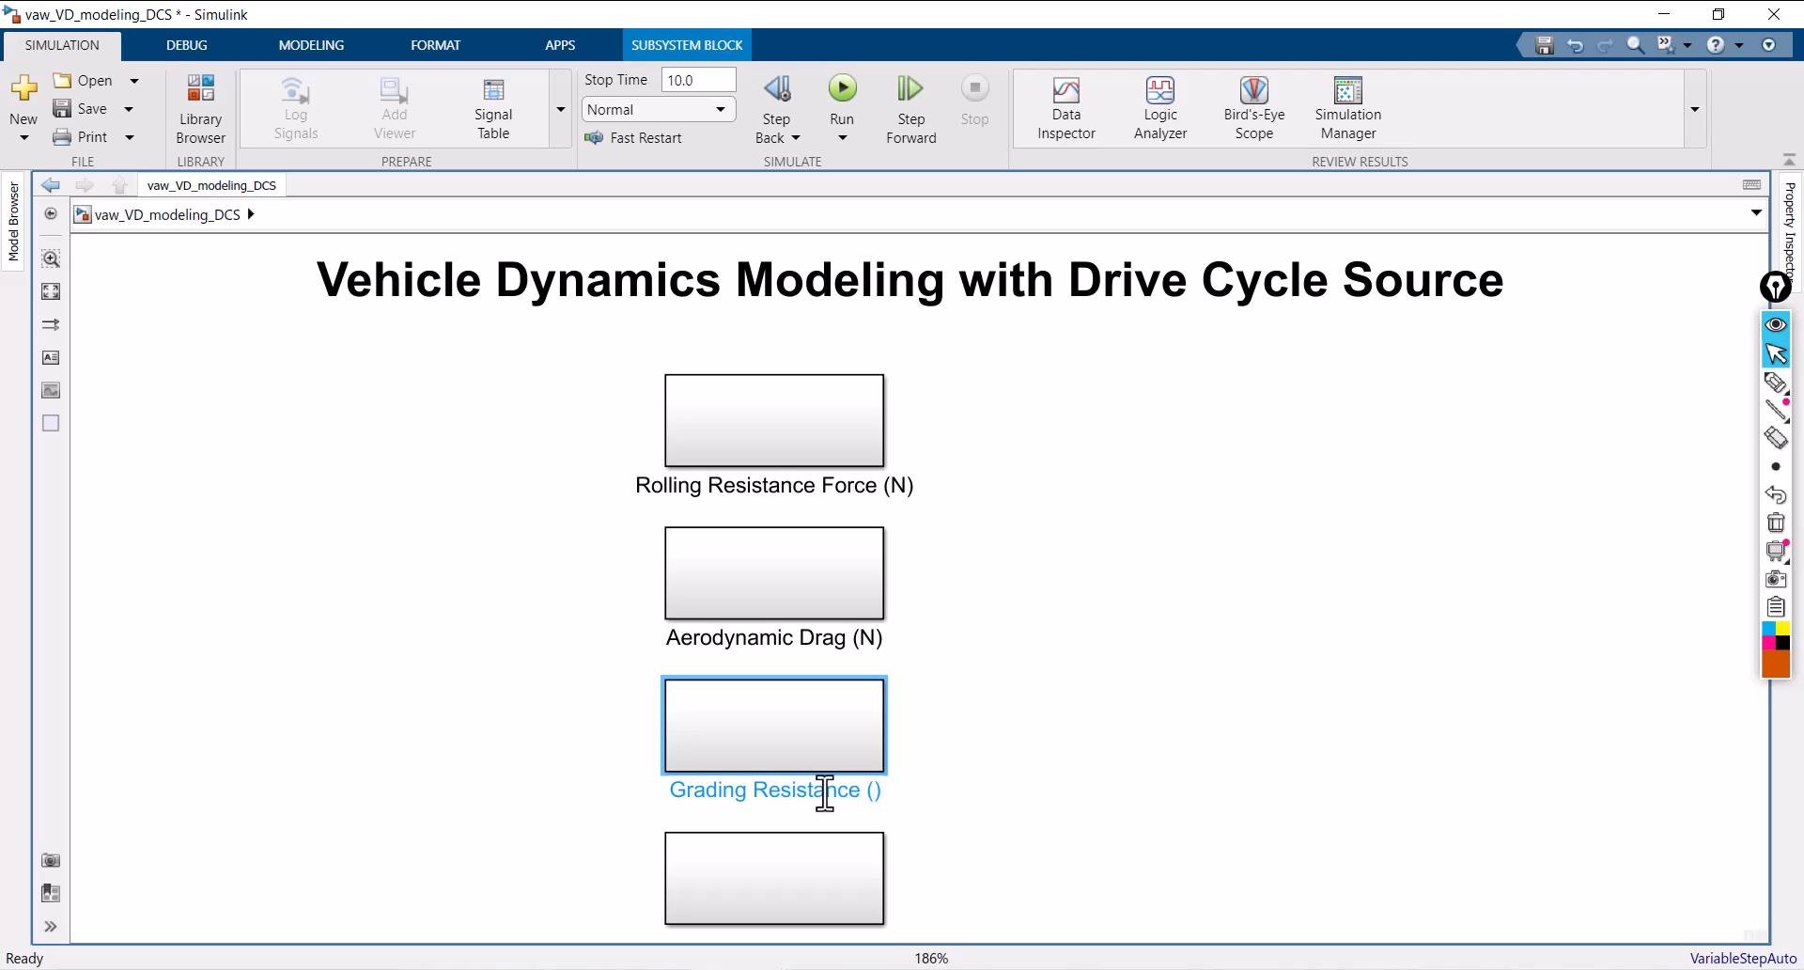
{"action": "left_click", "coordinate": [967, 715]}
Step: Rename the lowest subsystem block as "Acceleration Resistance (N )"
{"action": "scroll", "coordinate": [967, 716], "scroll_direction": "down", "scroll_amount": 1}
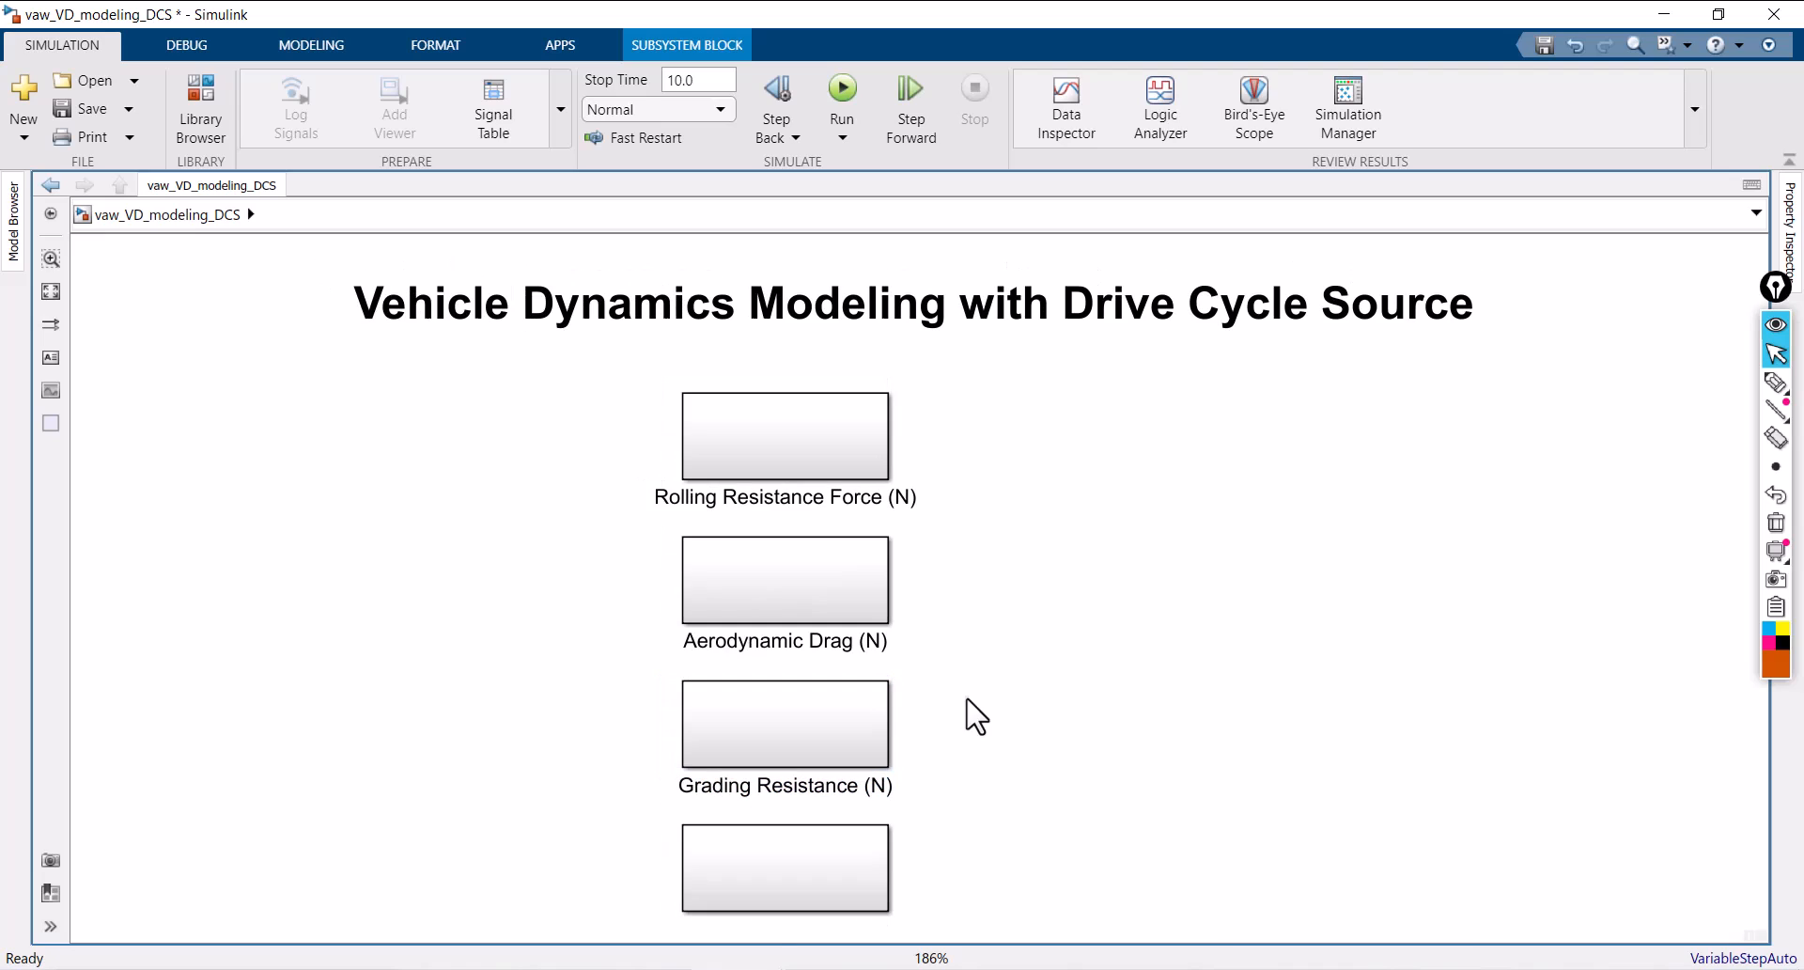
{"action": "left_click", "coordinate": [841, 900]}
{"action": "left_click", "coordinate": [838, 930]}
{"action": "key", "text": "BackSpace"}
{"action": "key", "text": "BackSpace"}
{"action": "key", "text": "BackSpace"}
{"action": "key", "text": "BackSpace"}
{"action": "key", "text": "BackSpace"}
{"action": "key", "text": "BackSpace"}
{"action": "key", "text": "BackSpace"}
{"action": "key", "text": "BackSpace"}
{"action": "key", "text": "BackSpace"}
{"action": "key", "text": "BackSpace"}
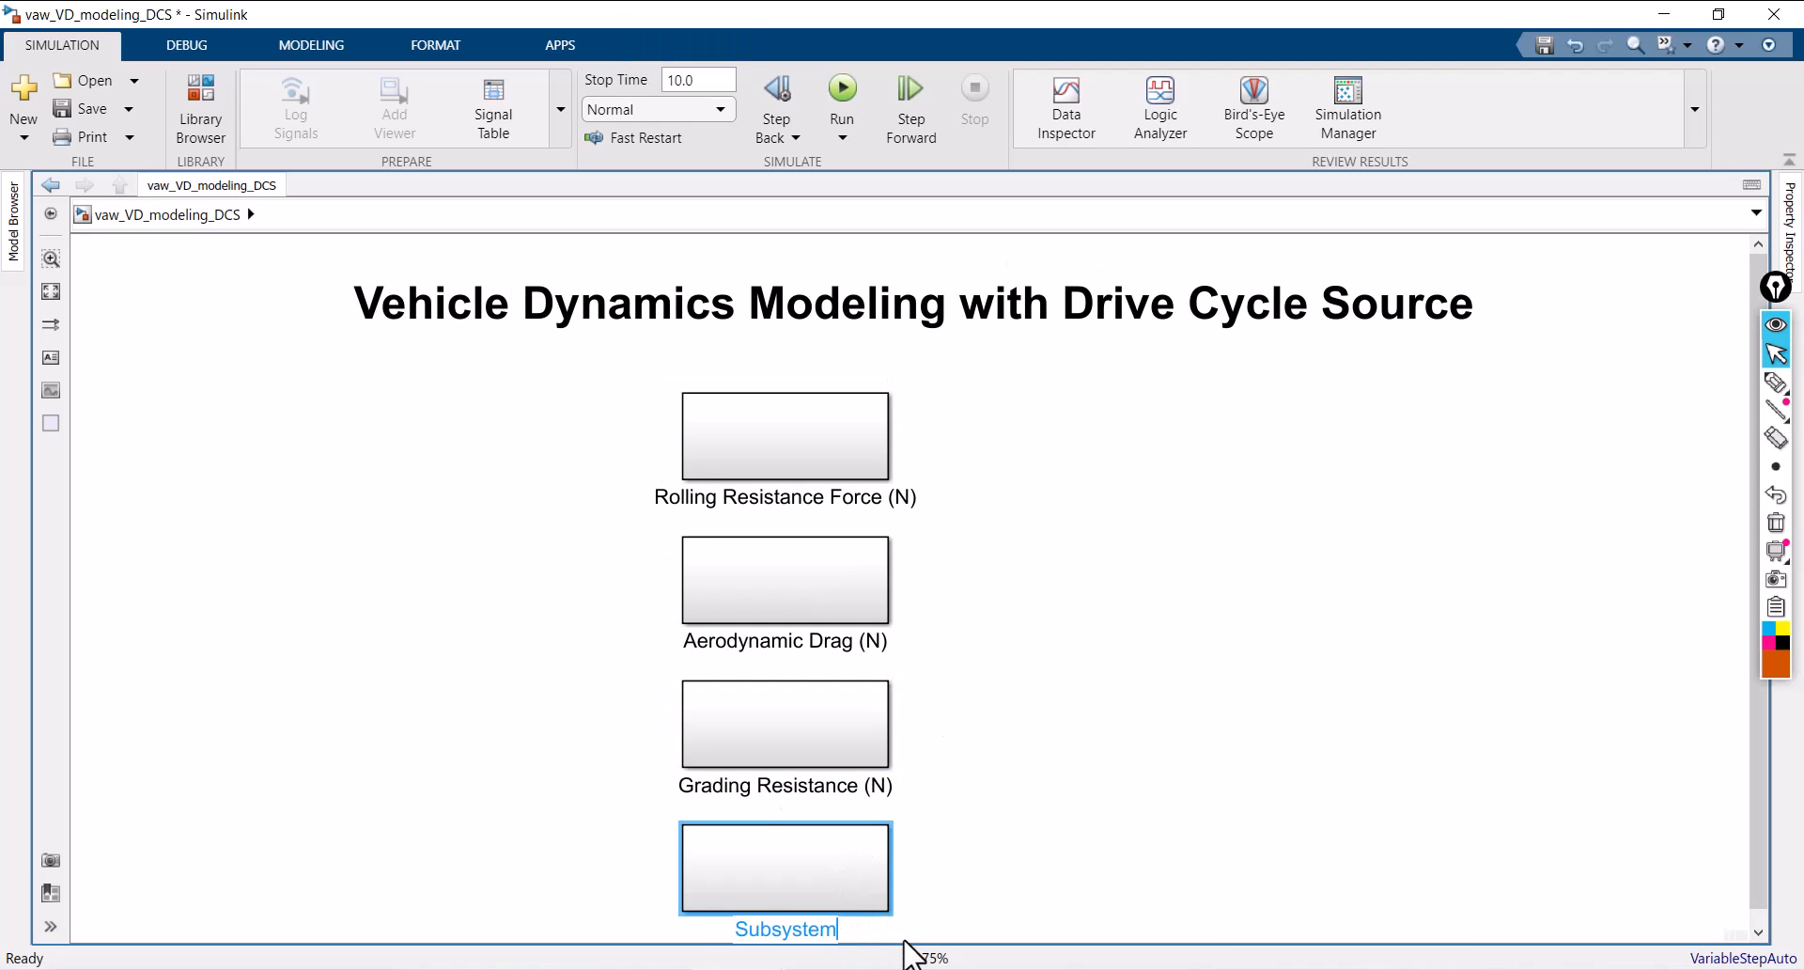
{"action": "type", "text": "A"}
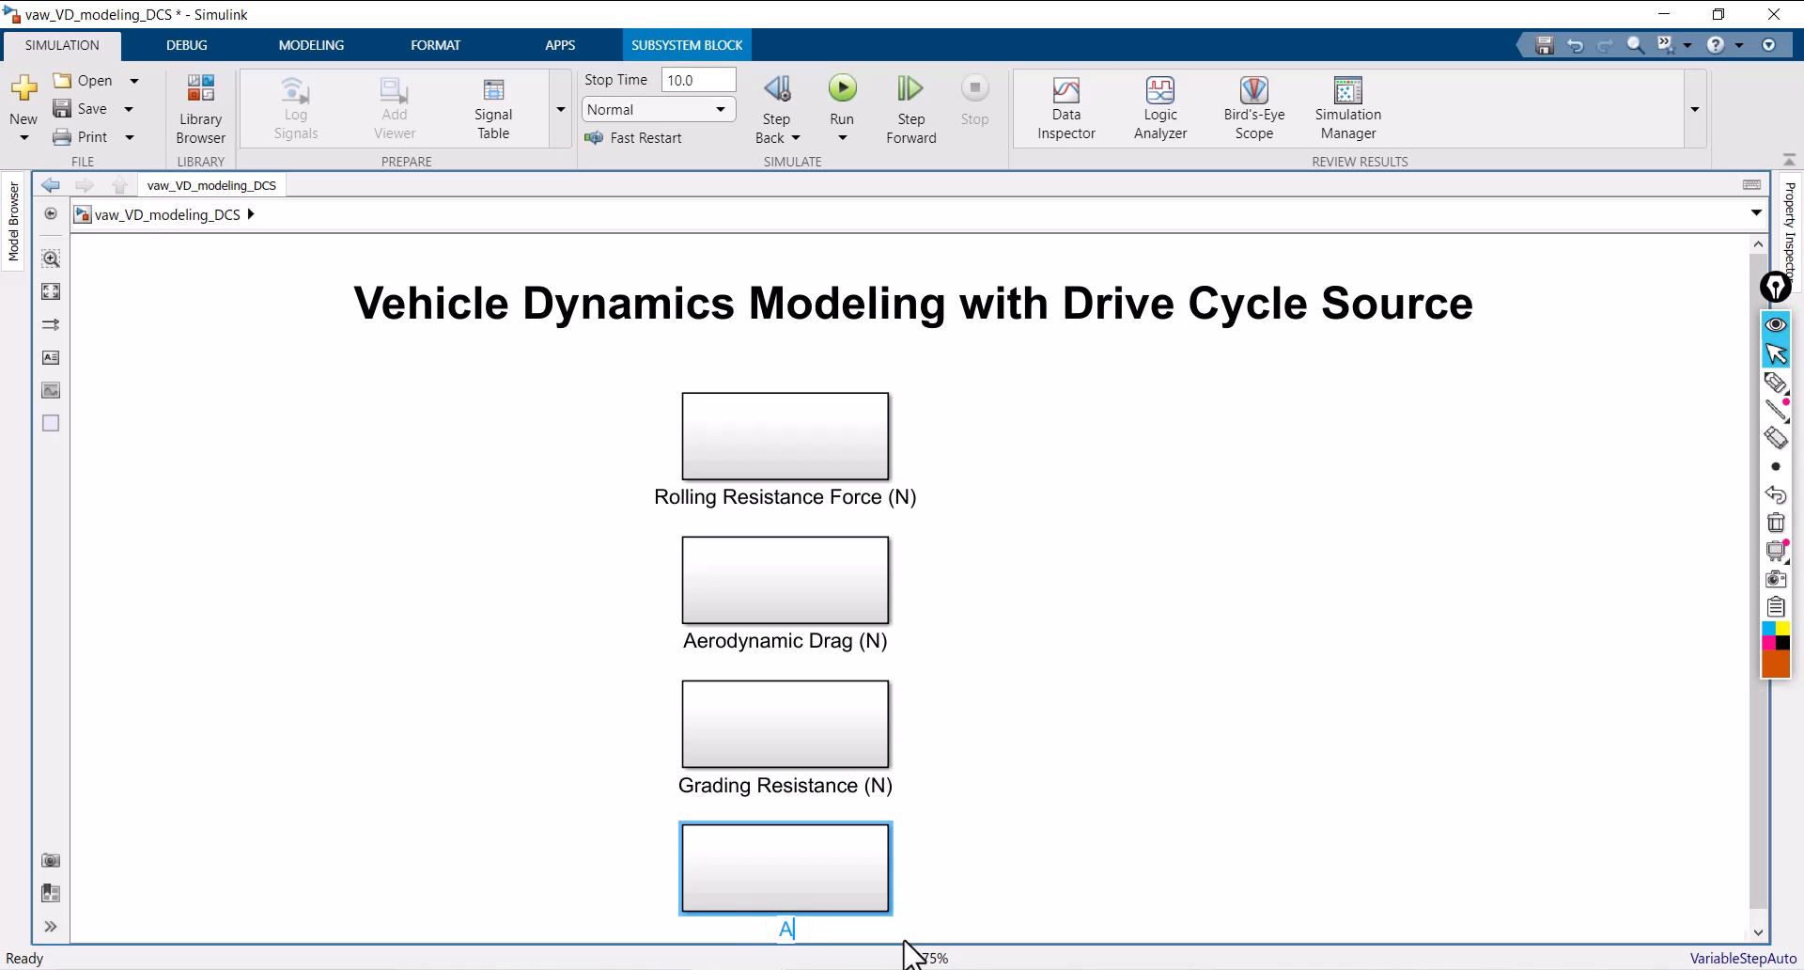
{"action": "type", "text": "cceleration Re"}
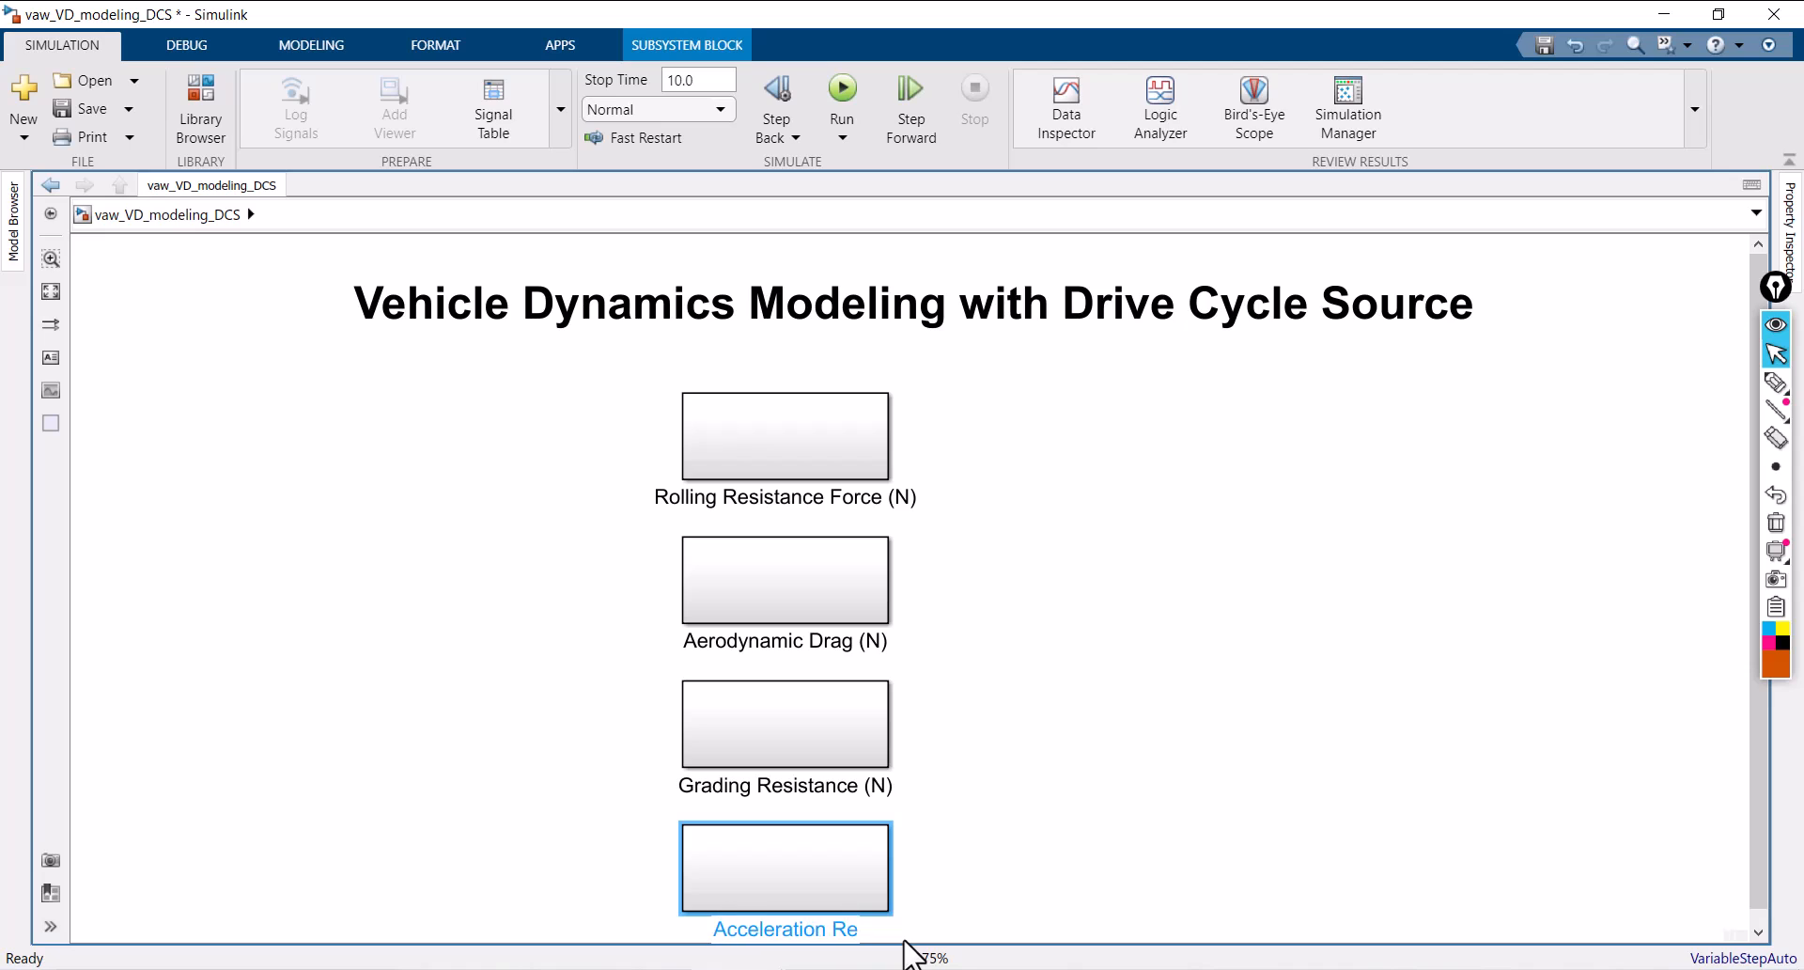
{"action": "type", "text": "sistance"}
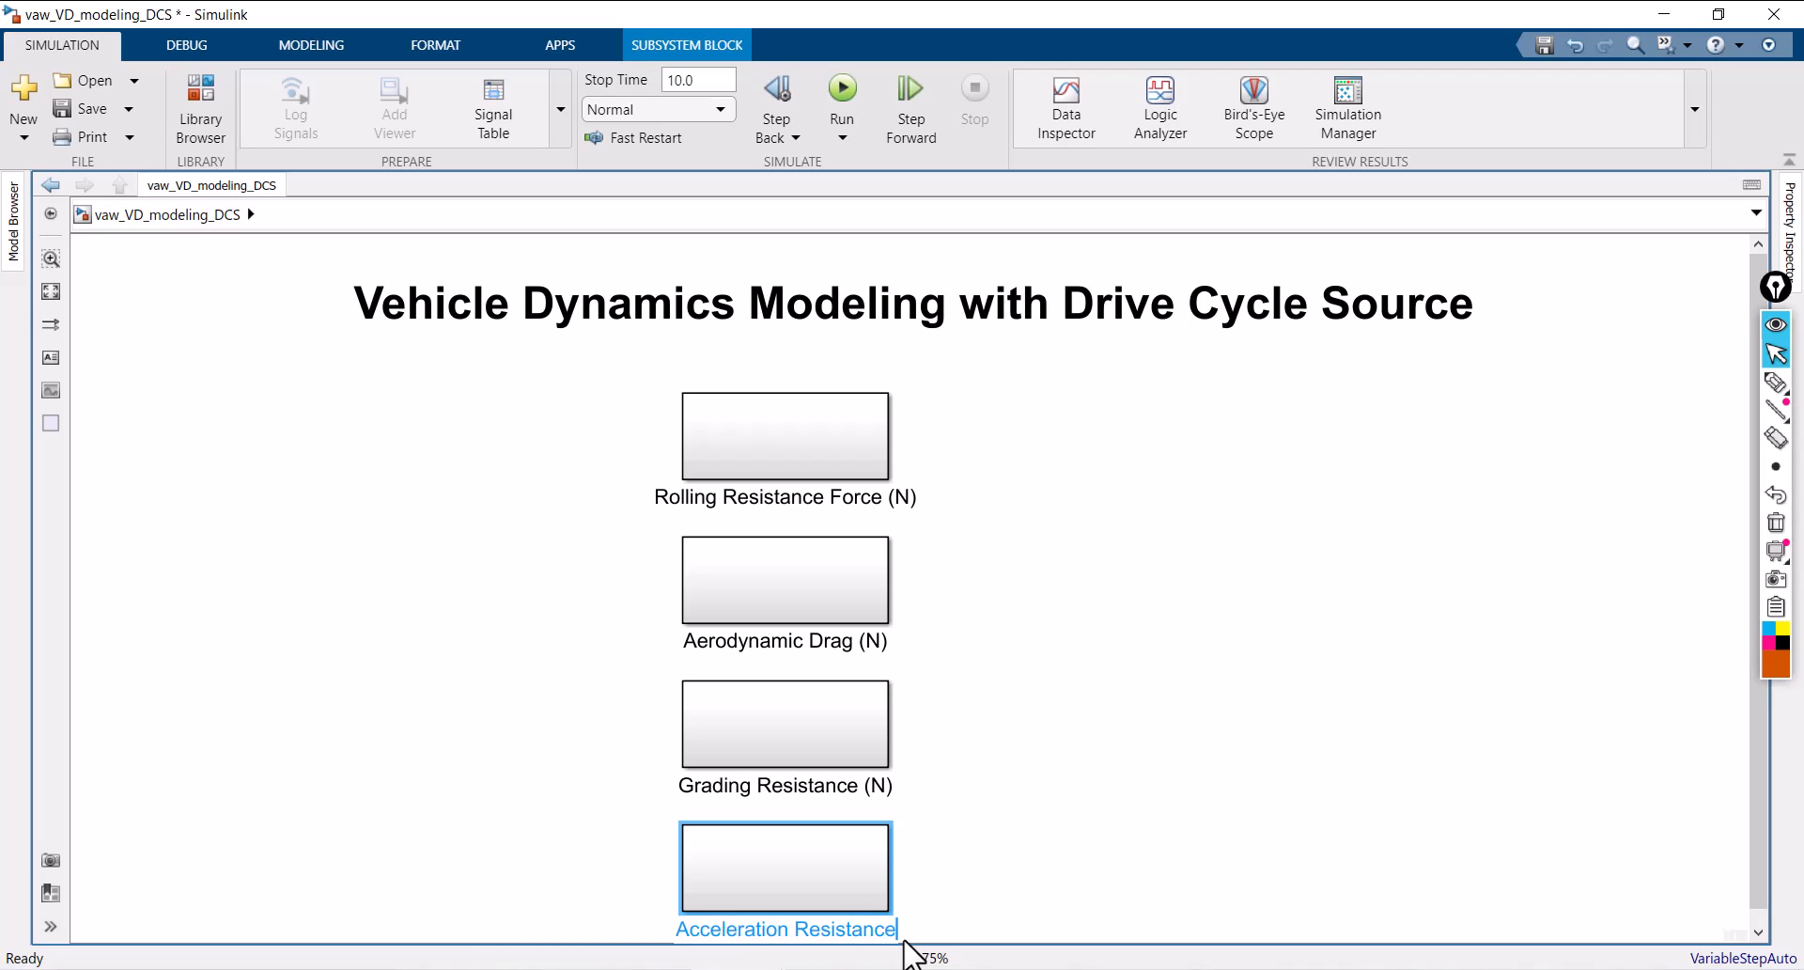
{"action": "type", "text": " ()"}
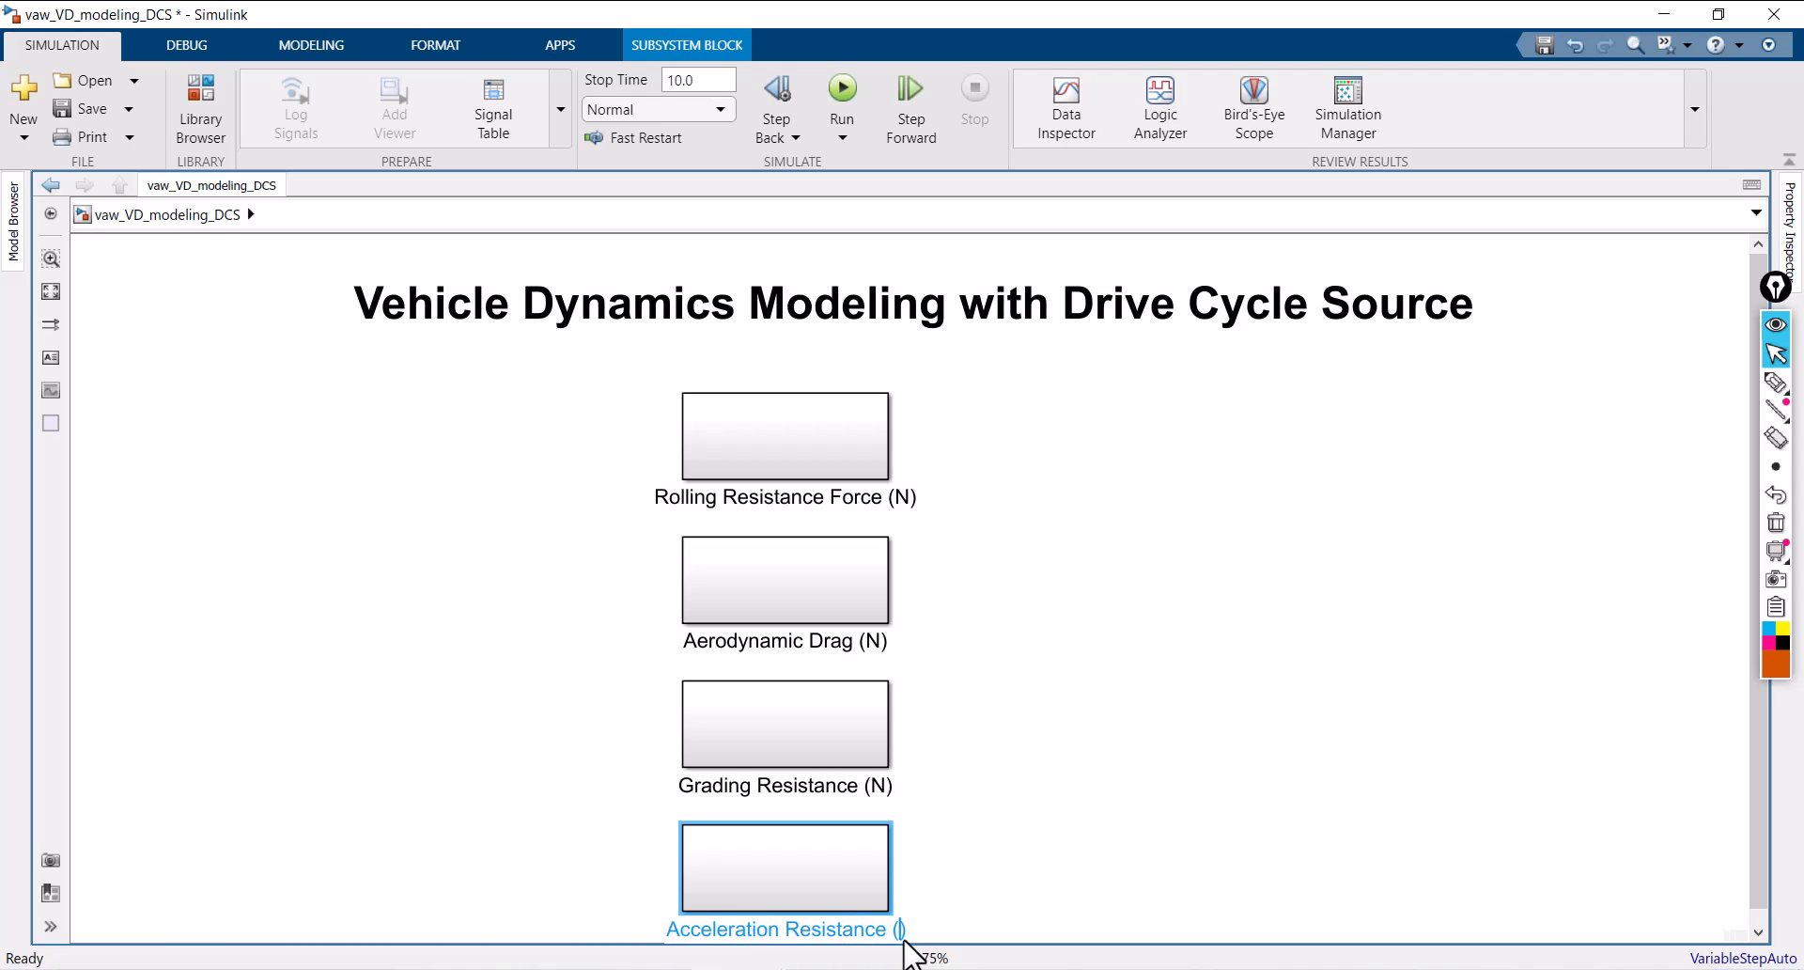
{"action": "type", "text": "N"}
{"action": "left_click", "coordinate": [963, 621]}
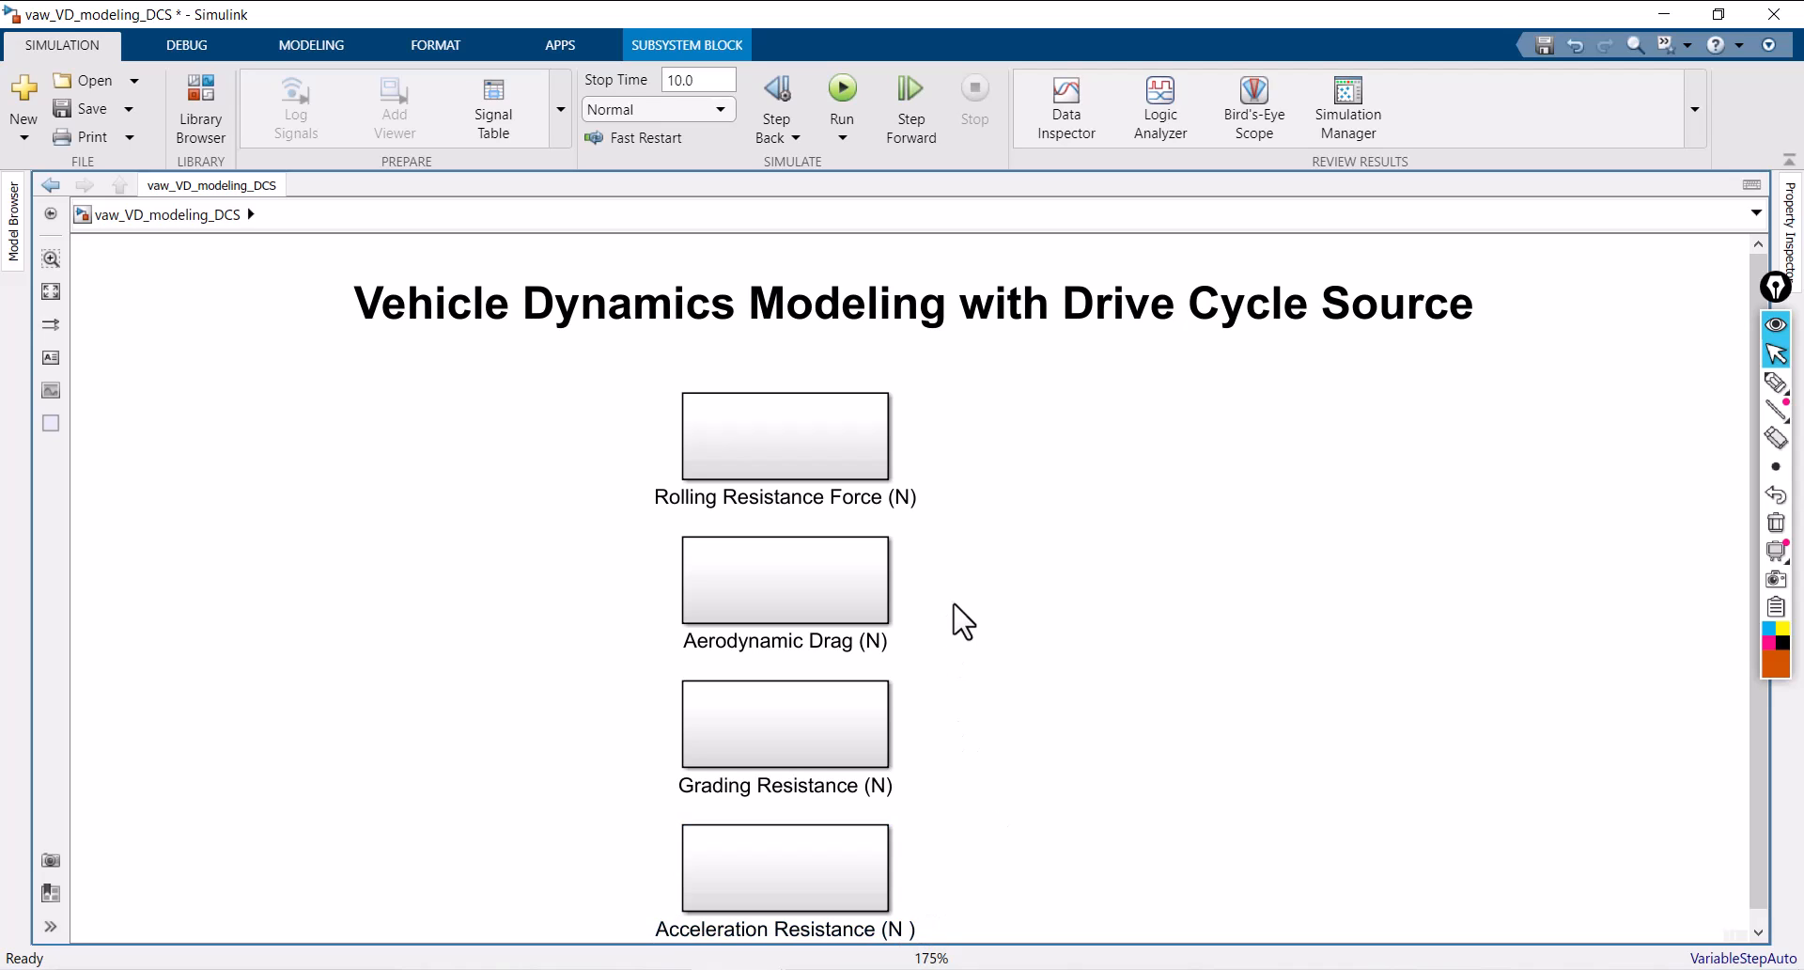
{"action": "key", "text": "space"}
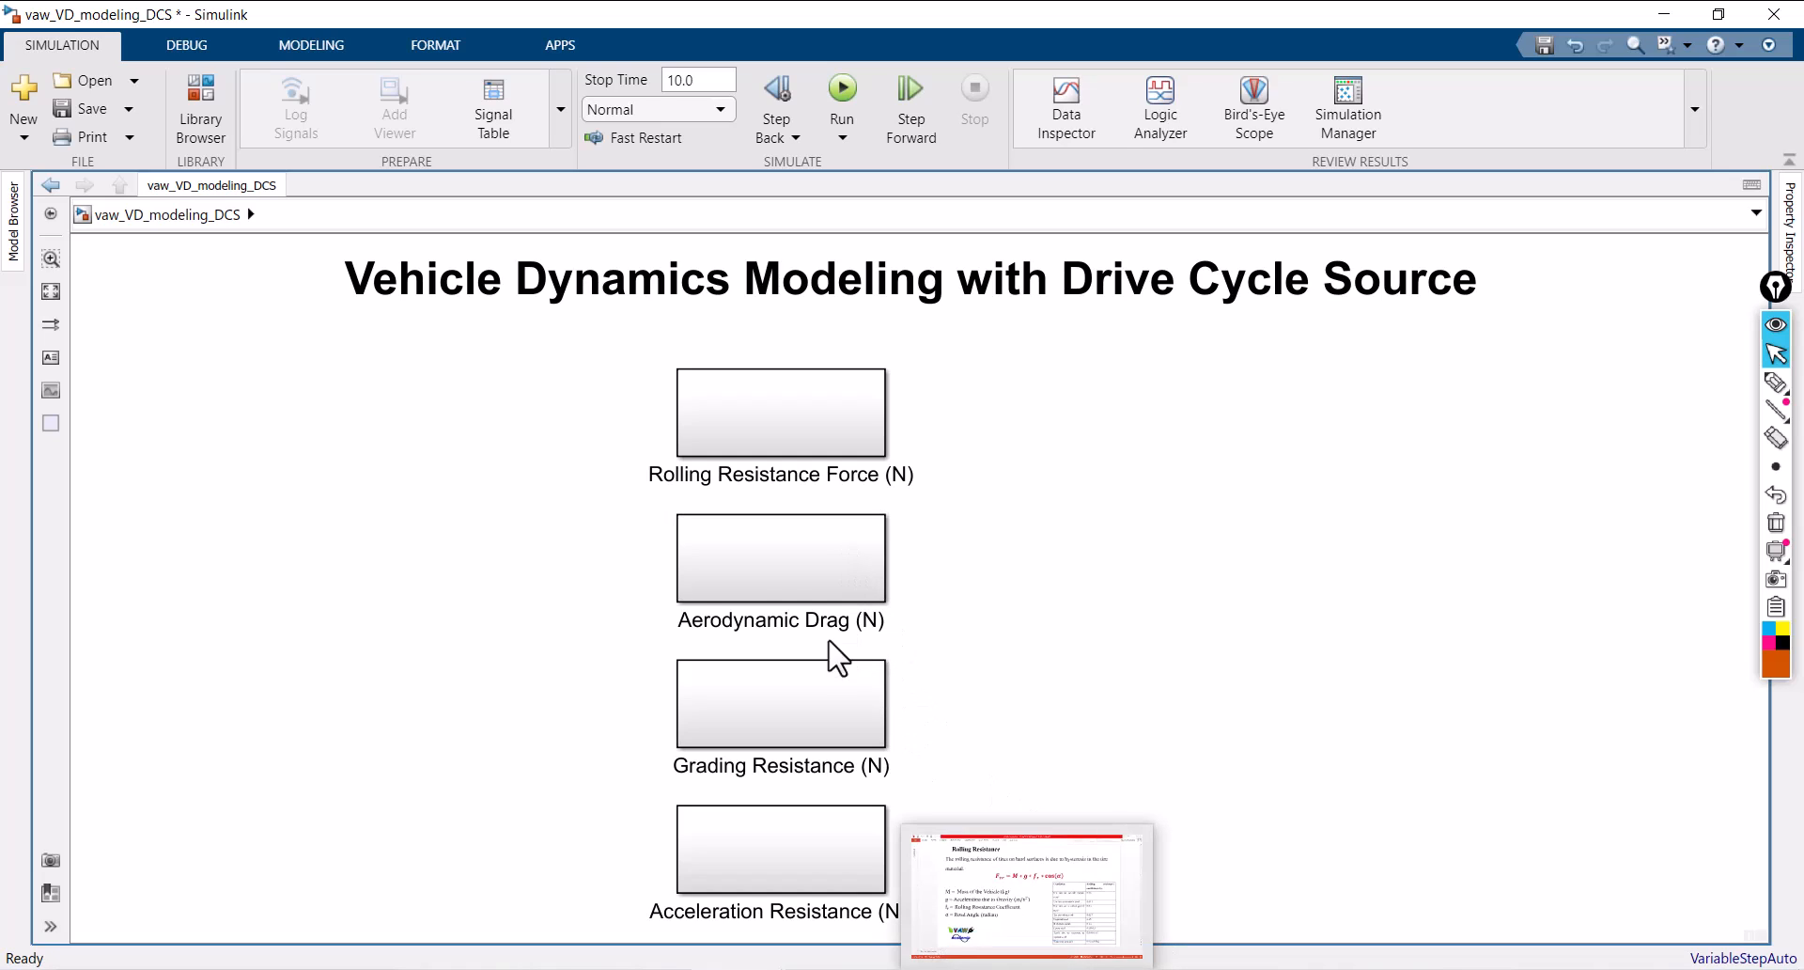
Step: Open the Rolling Resistance Force (N) subsystem and check the rolling resistance formula on the PowerPoint slide before returning to Simulink
{"action": "left_click", "coordinate": [706, 723]}
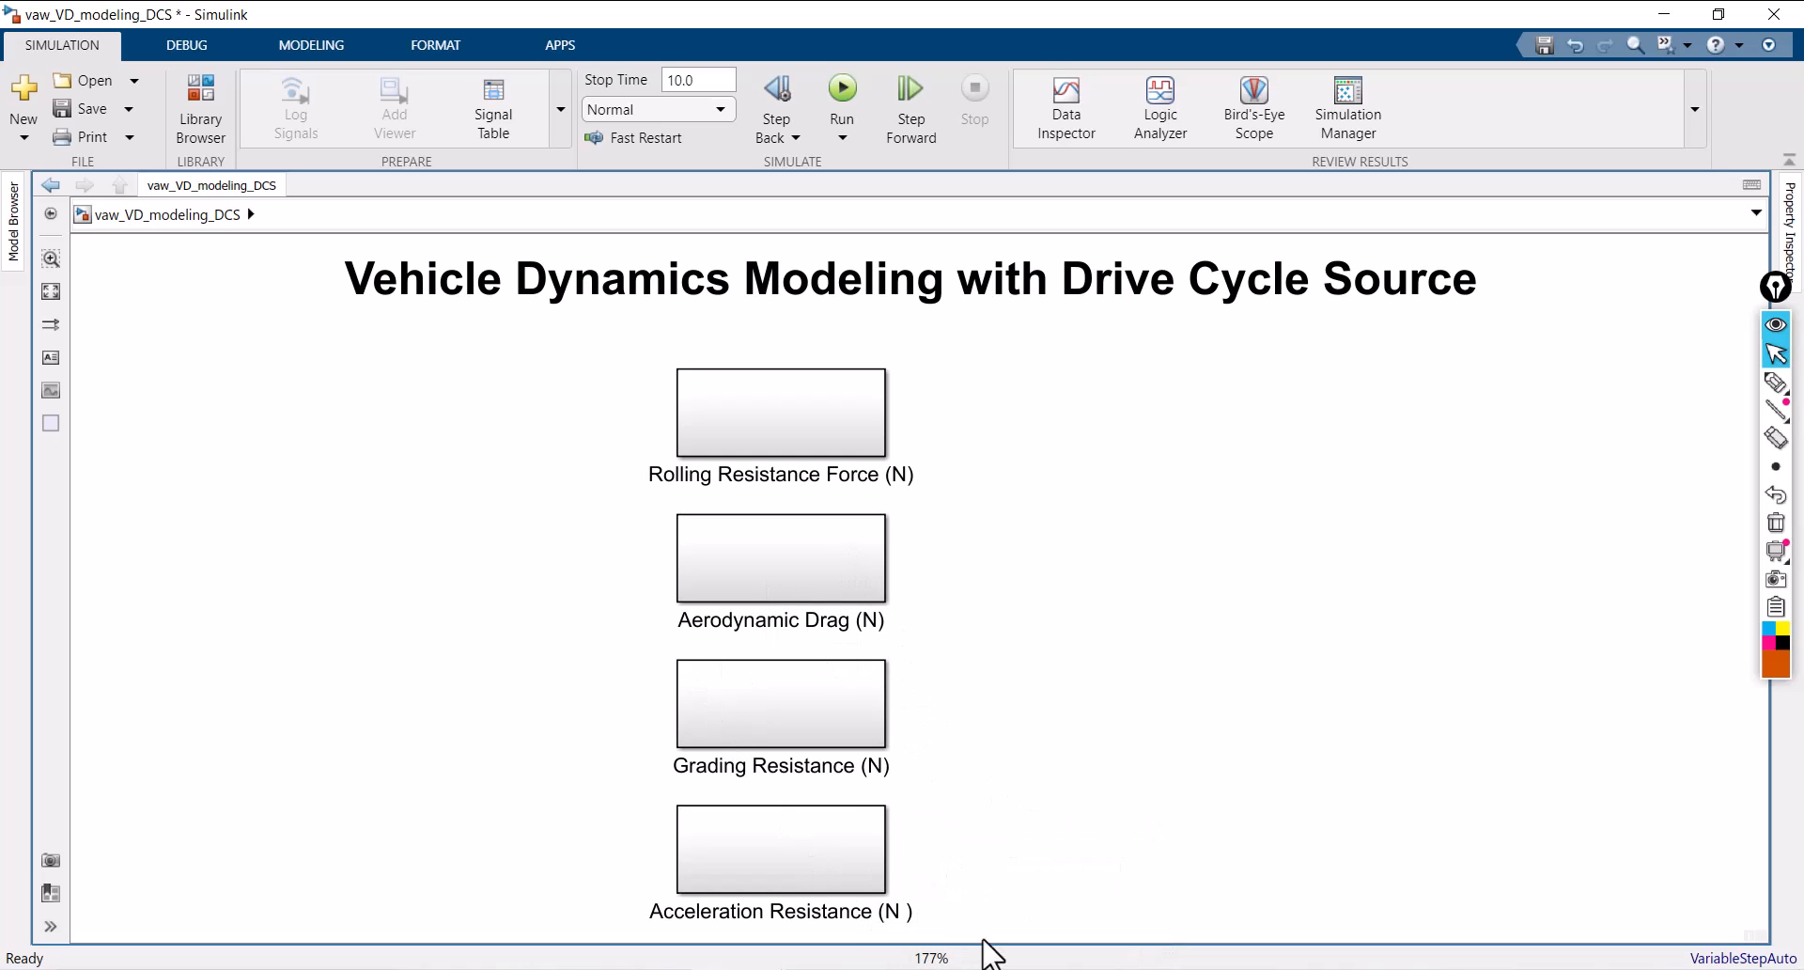
{"action": "double_click", "coordinate": [768, 417]}
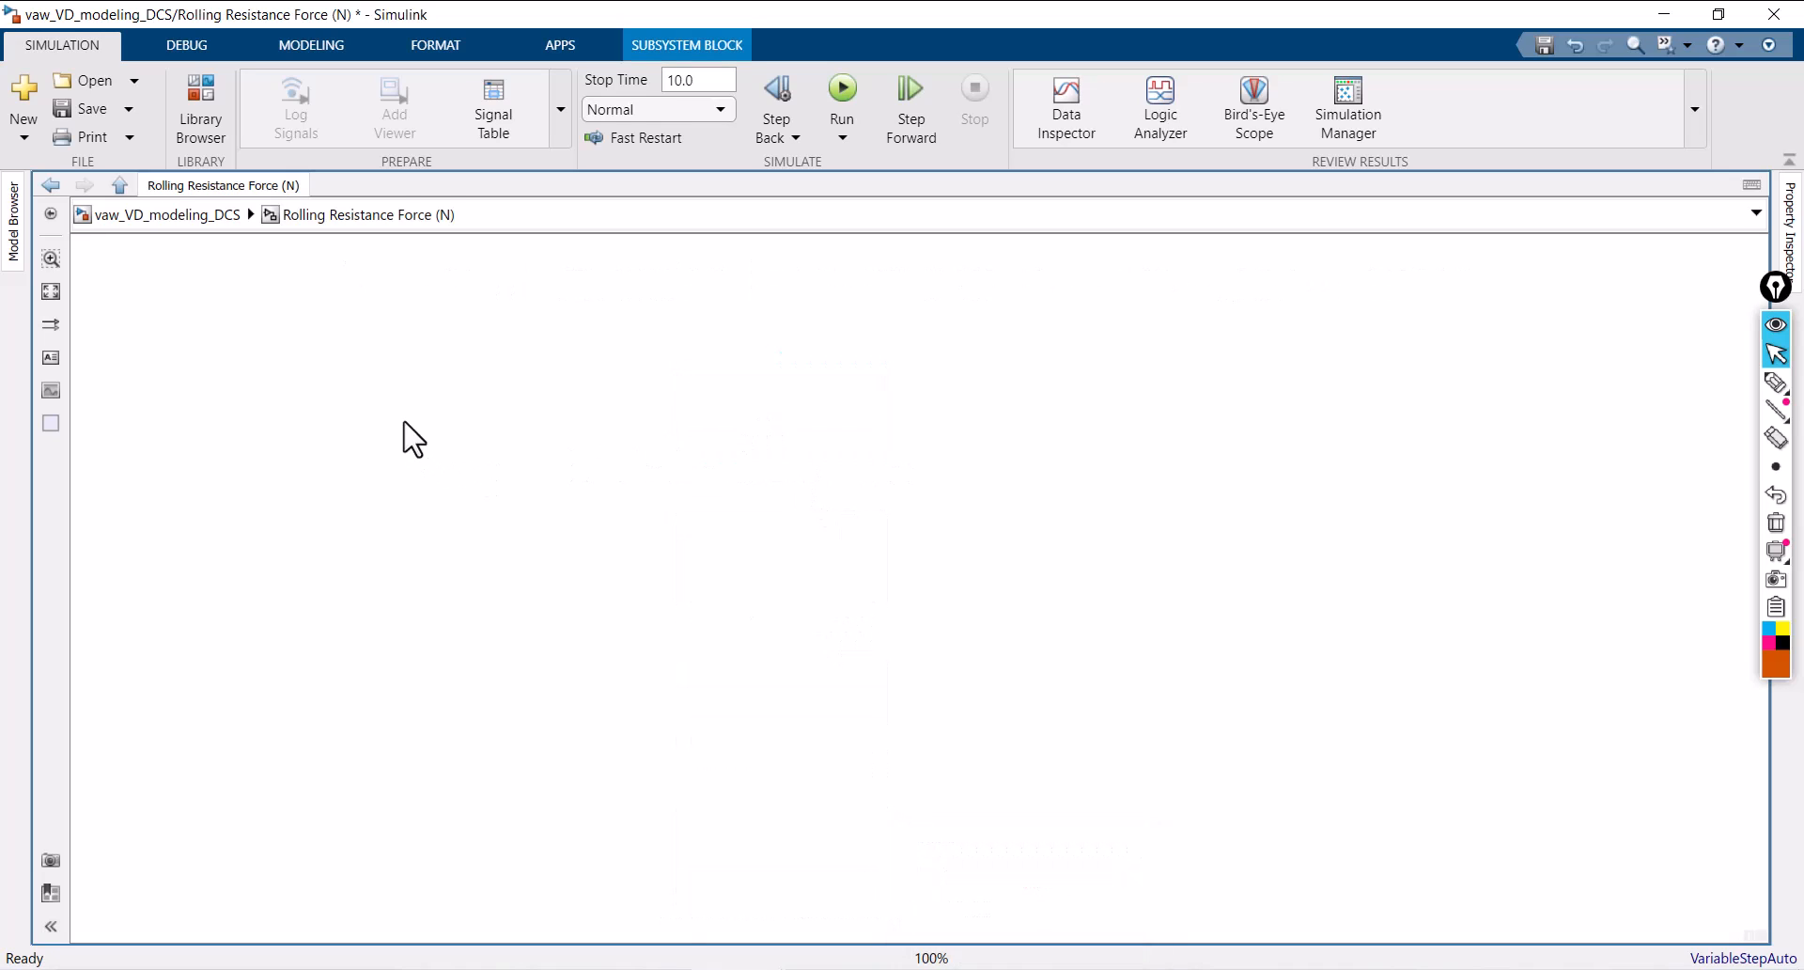
{"action": "key", "text": "alt+Tab"}
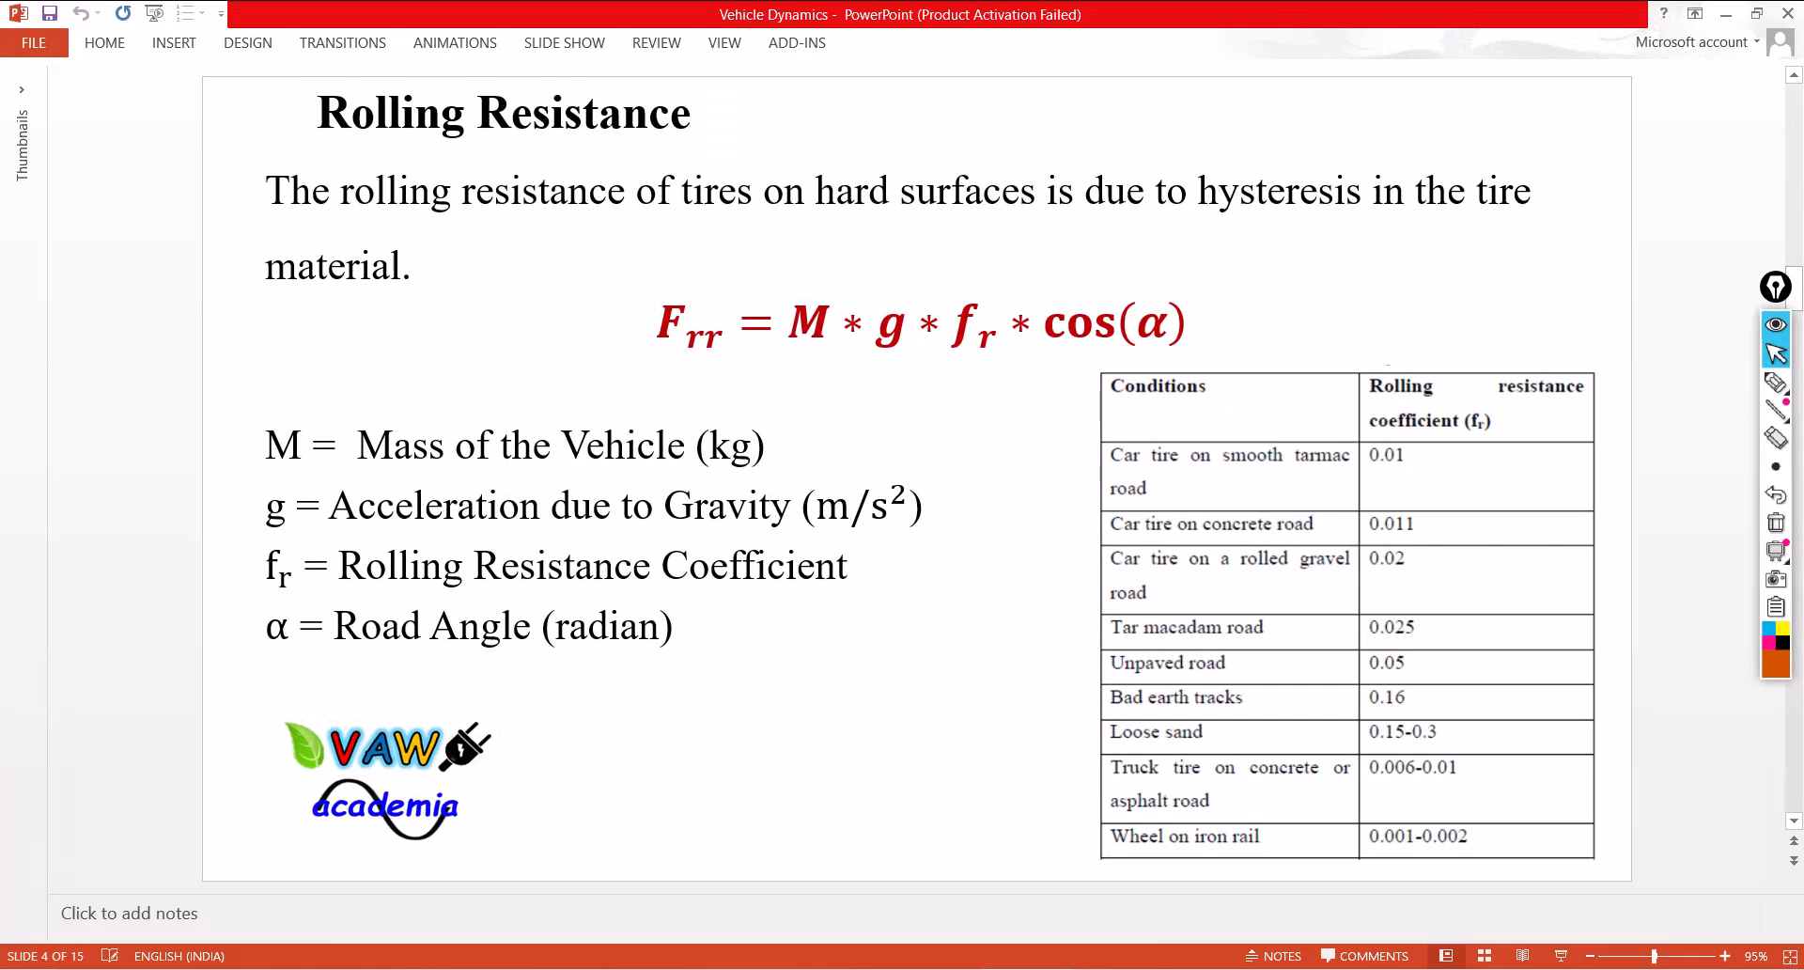
{"action": "key", "text": "alt+Tab"}
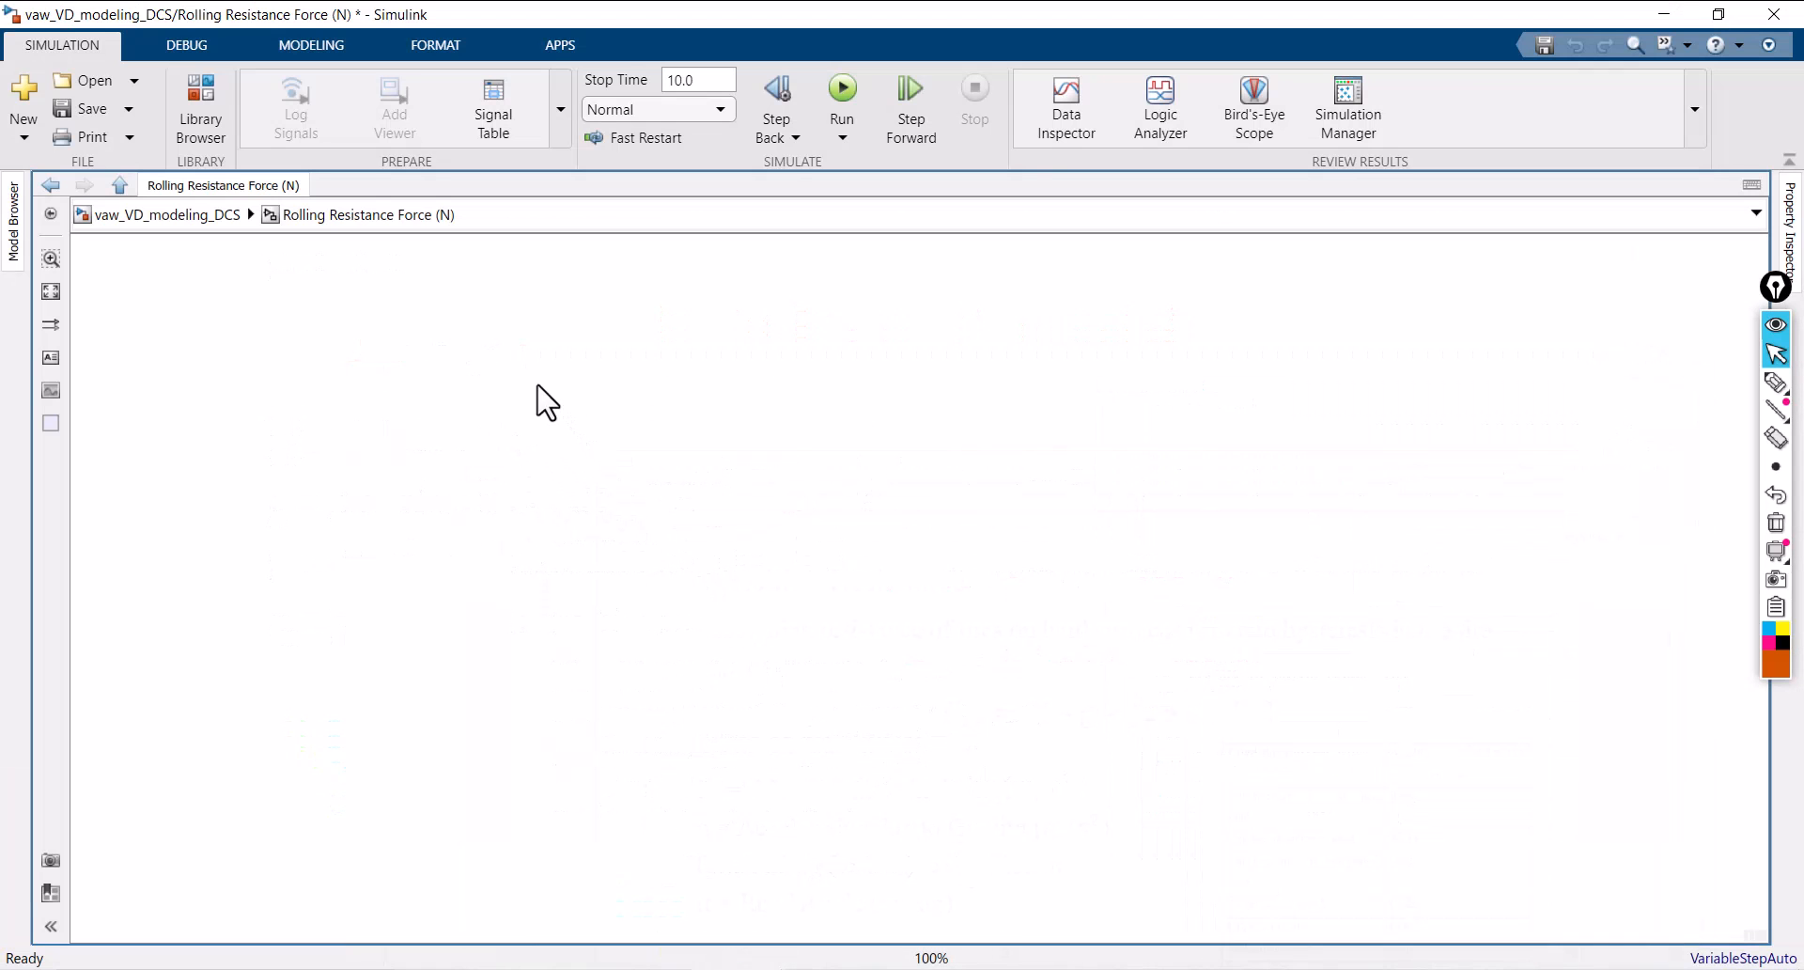
Step: Add a Constant block to the empty subsystem and duplicate it into a vertical column of four
{"action": "double_click", "coordinate": [537, 385]}
{"action": "type", "text": "con"}
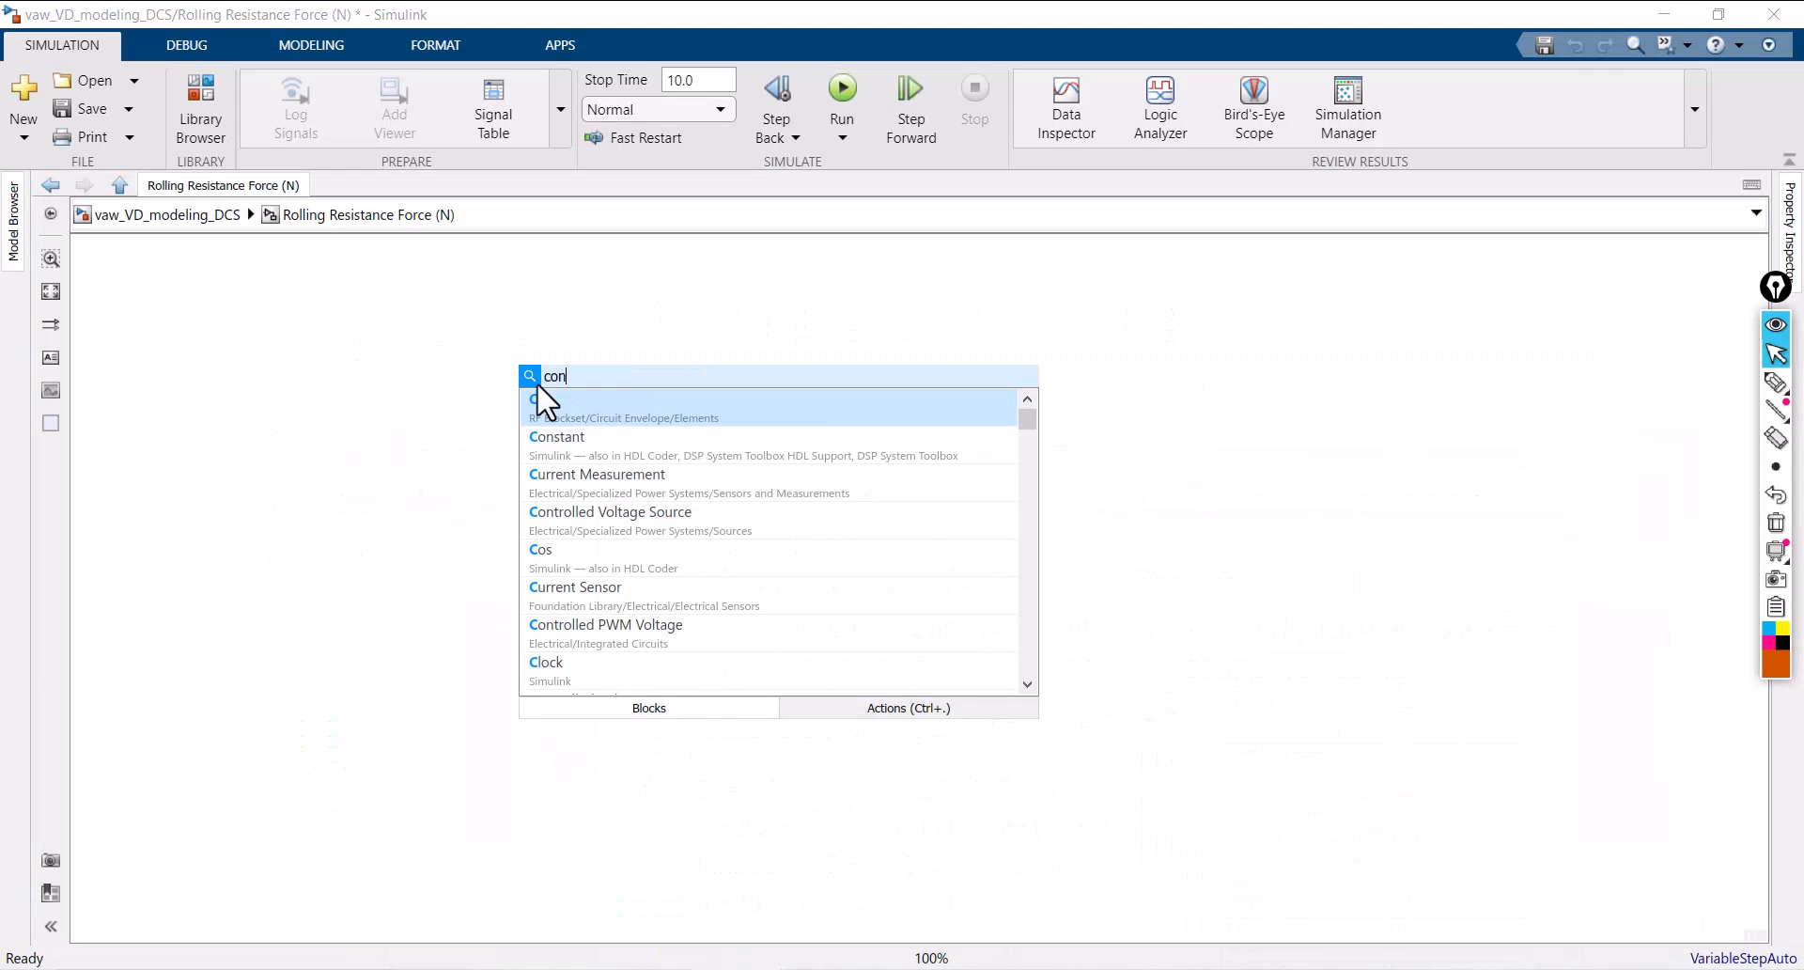
{"action": "left_click", "coordinate": [581, 410]}
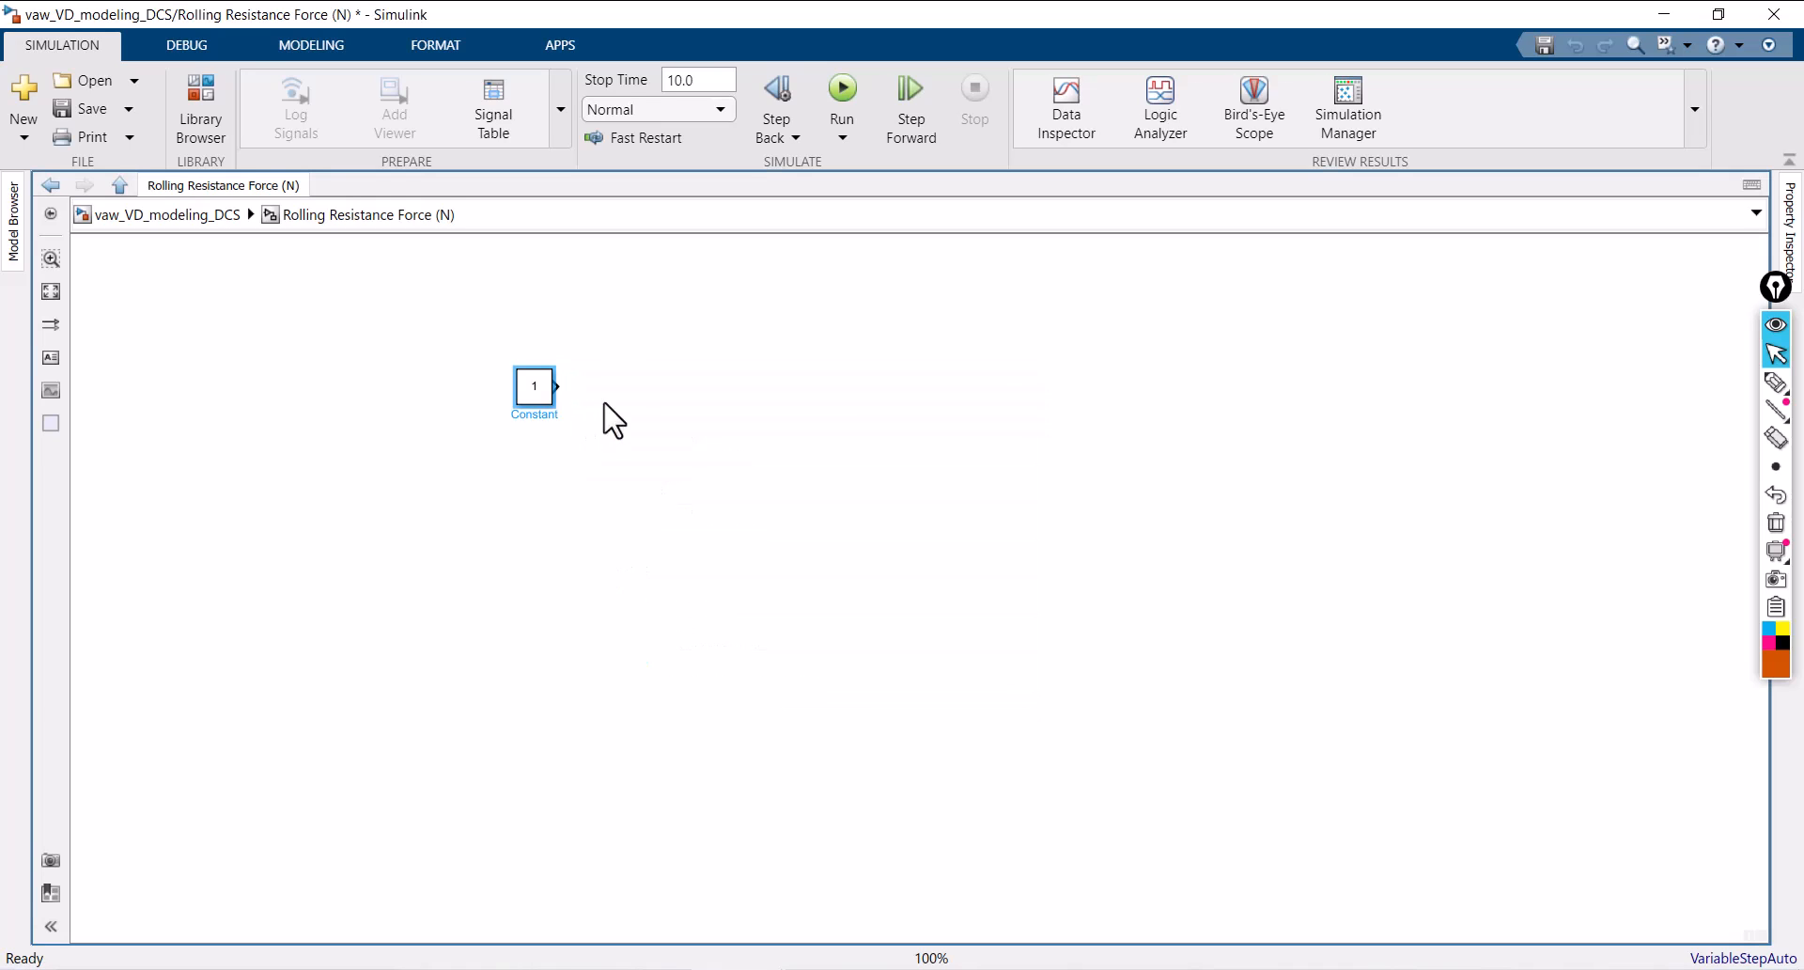
{"action": "left_click_drag", "start_coordinate": [535, 393], "coordinate": [552, 576]}
{"action": "key", "text": "space"}
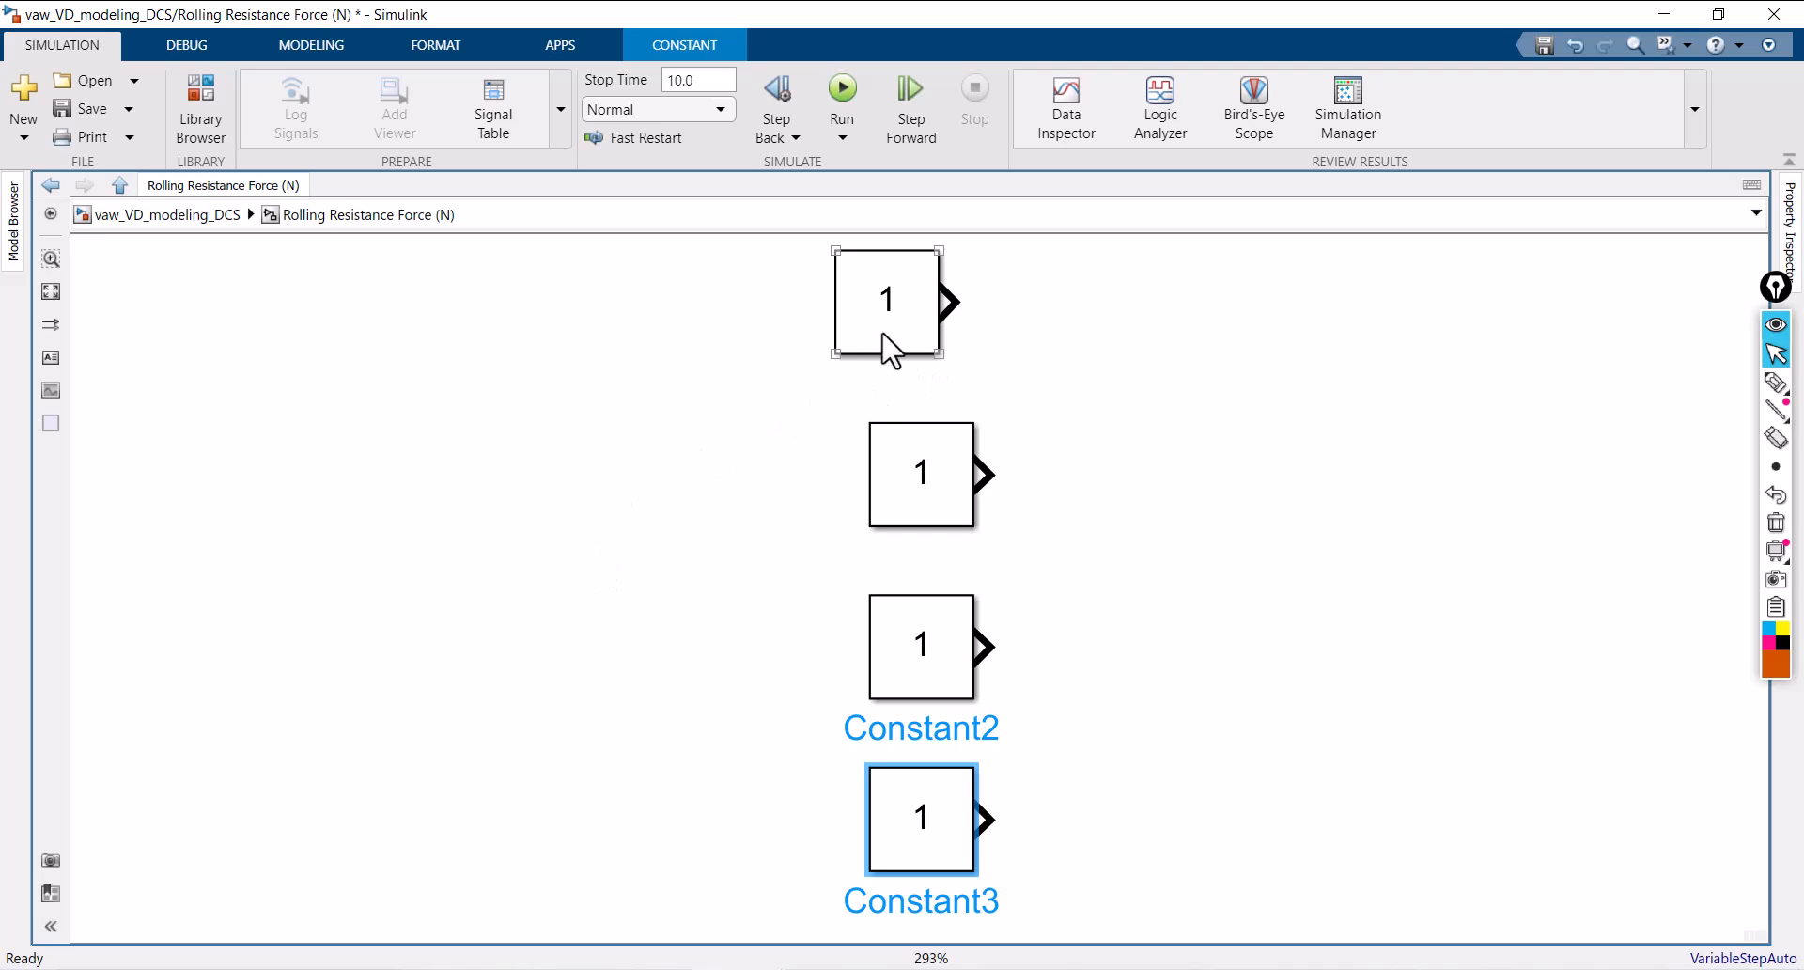
Step: Shift the uppermost Constant block aside from the column and rename it as "Mass of the Vehicle (kg)"
{"action": "left_click_drag", "start_coordinate": [889, 346], "coordinate": [780, 366]}
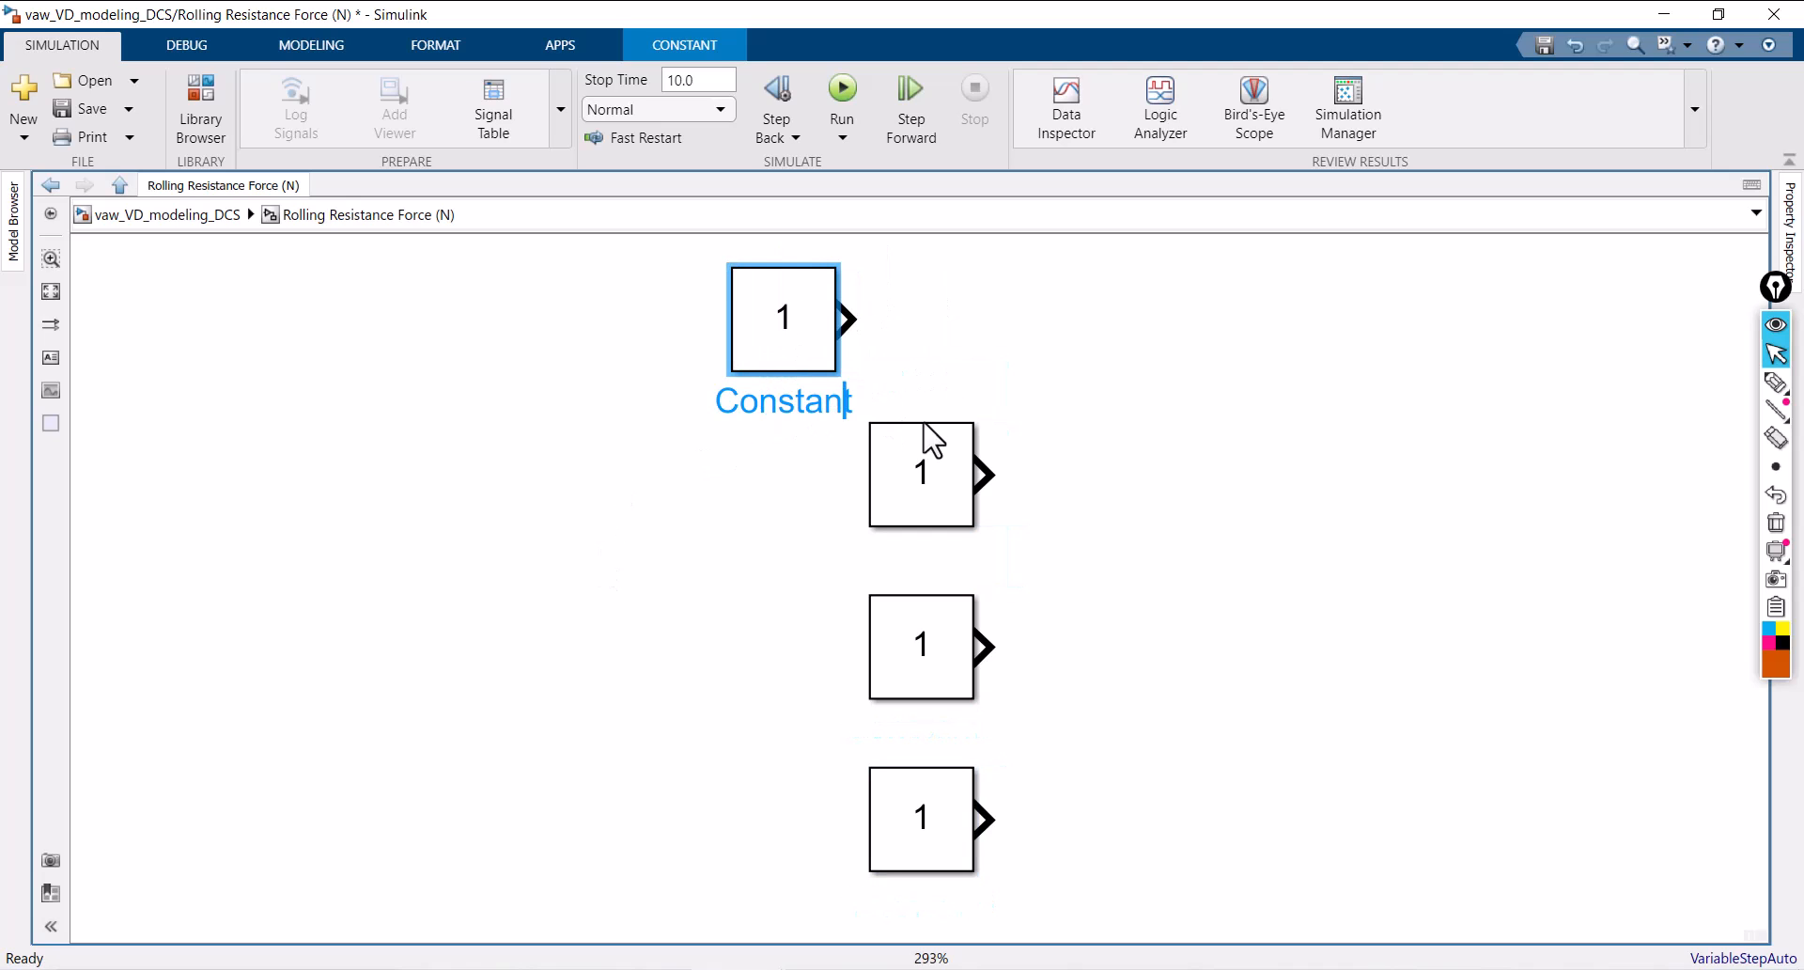
{"action": "key", "text": "BackSpace"}
{"action": "key", "text": "BackSpace"}
{"action": "key", "text": "BackSpace"}
{"action": "key", "text": "BackSpace"}
{"action": "key", "text": "BackSpace"}
{"action": "key", "text": "BackSpace"}
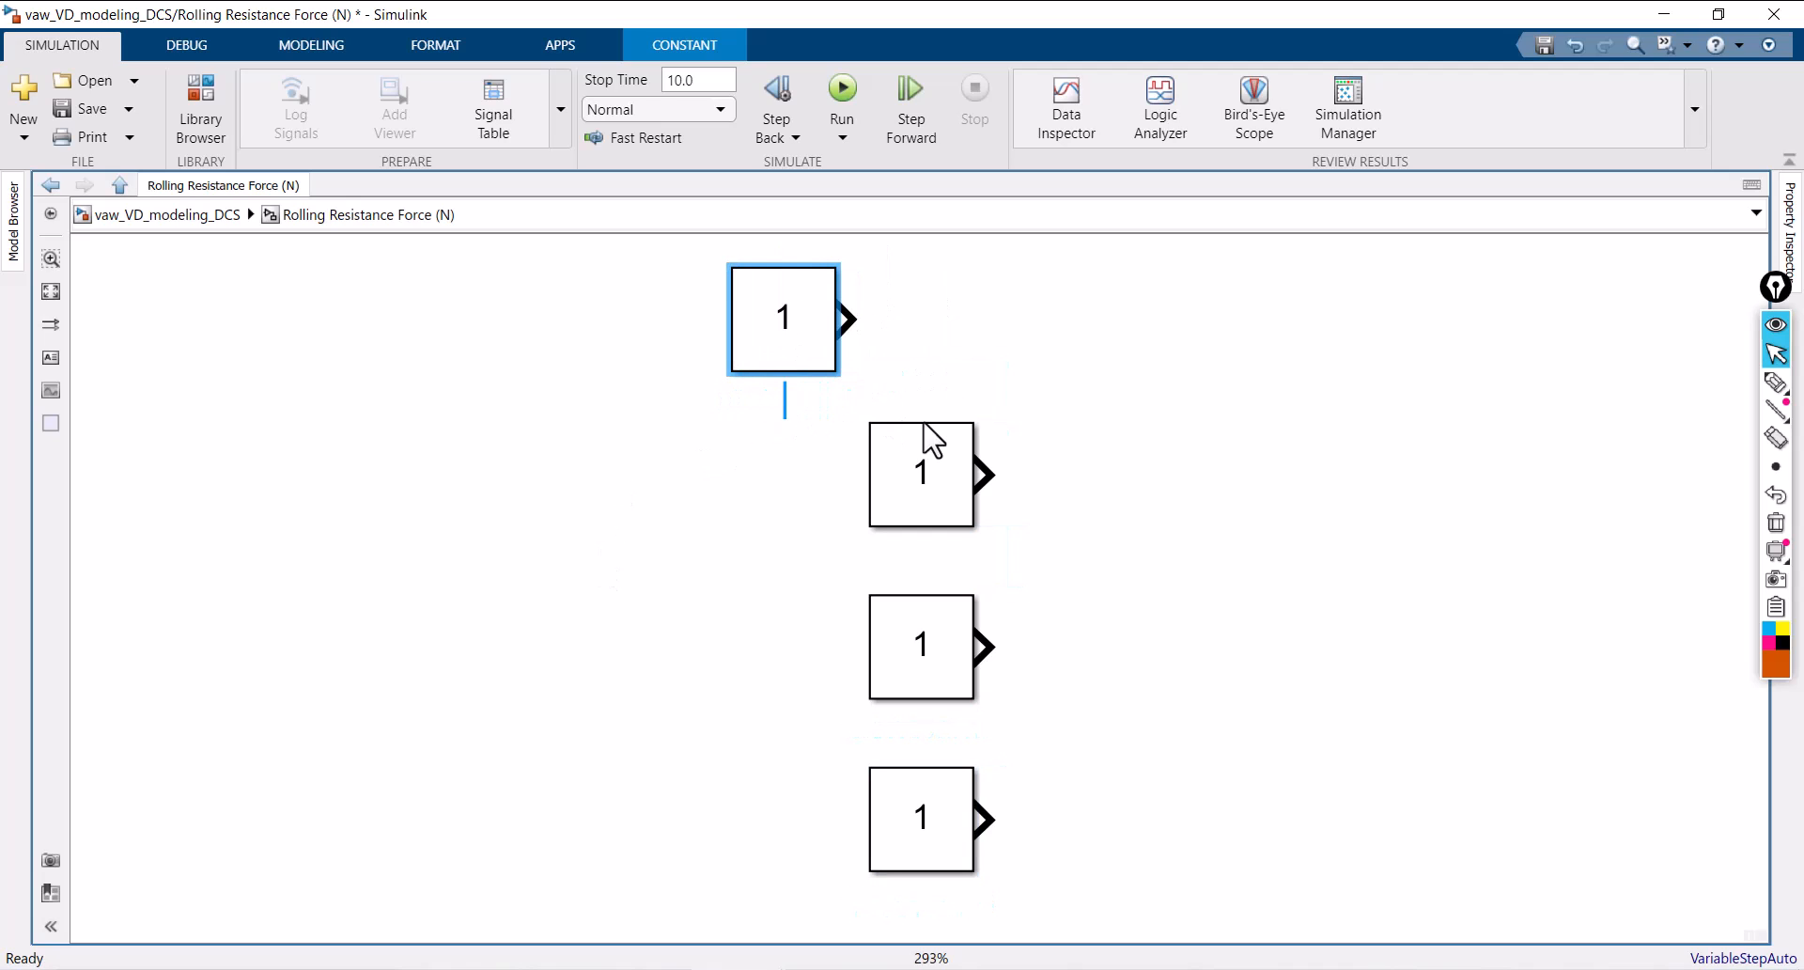
{"action": "type", "text": "Mass of"}
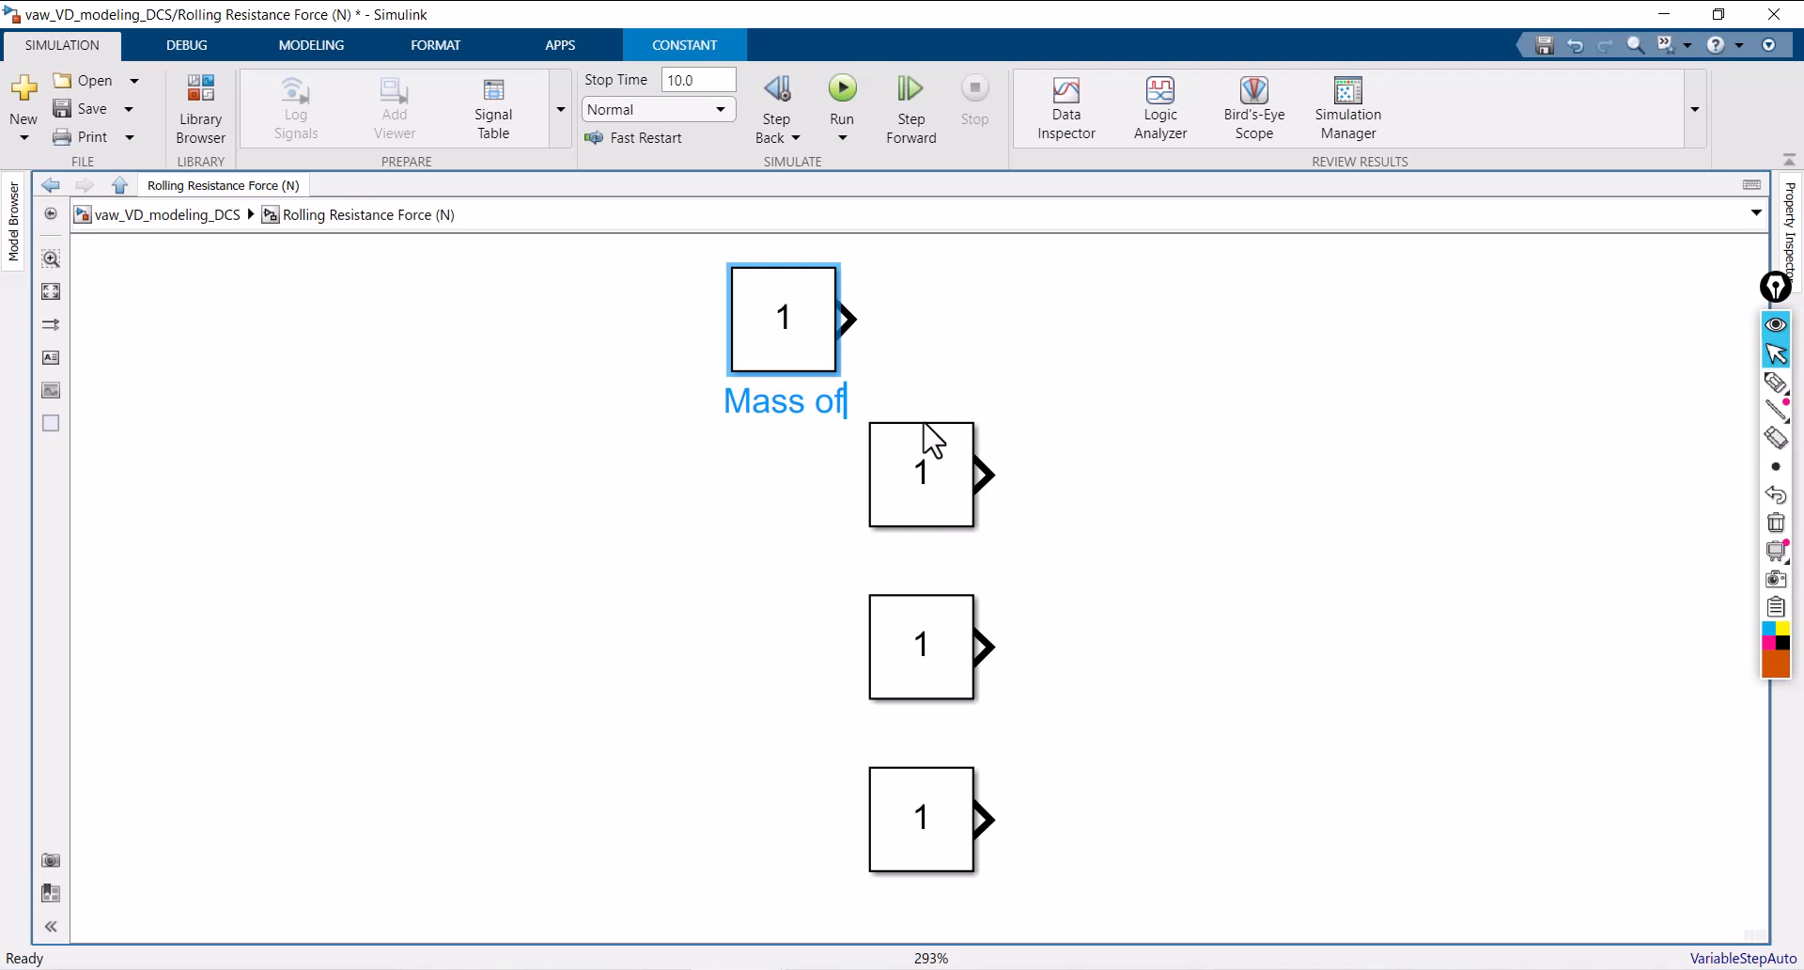
{"action": "type", "text": " the Ve"}
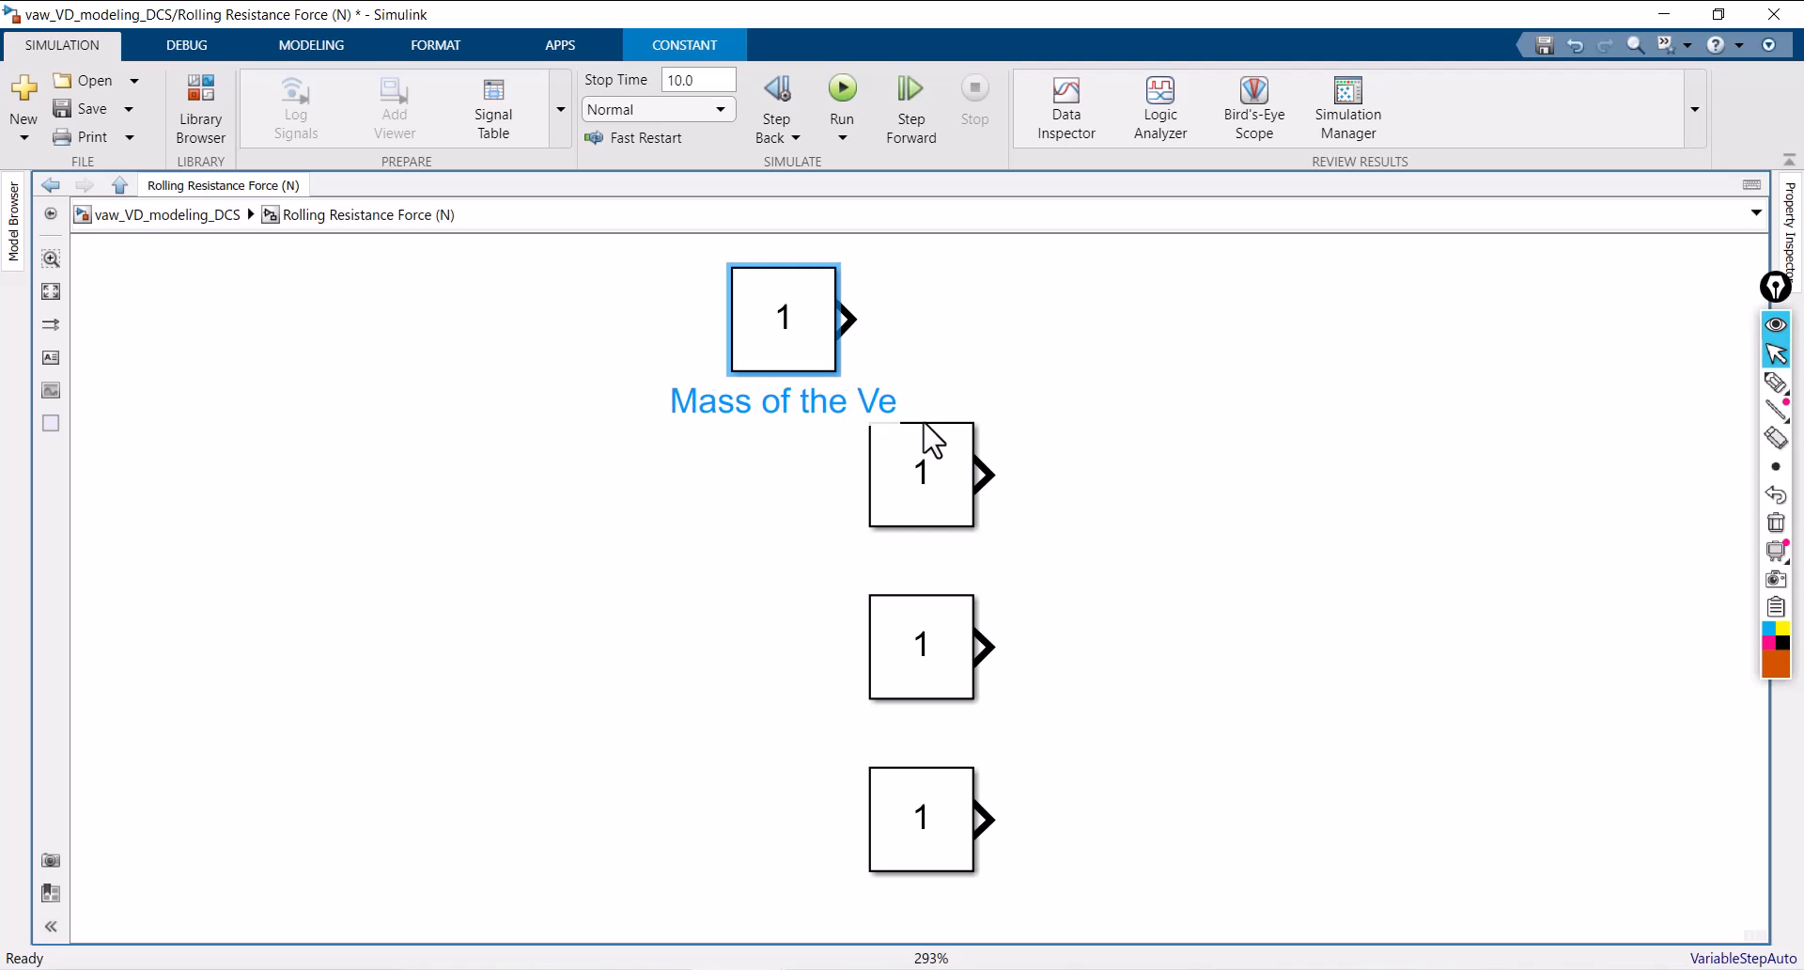
{"action": "type", "text": "hicle "}
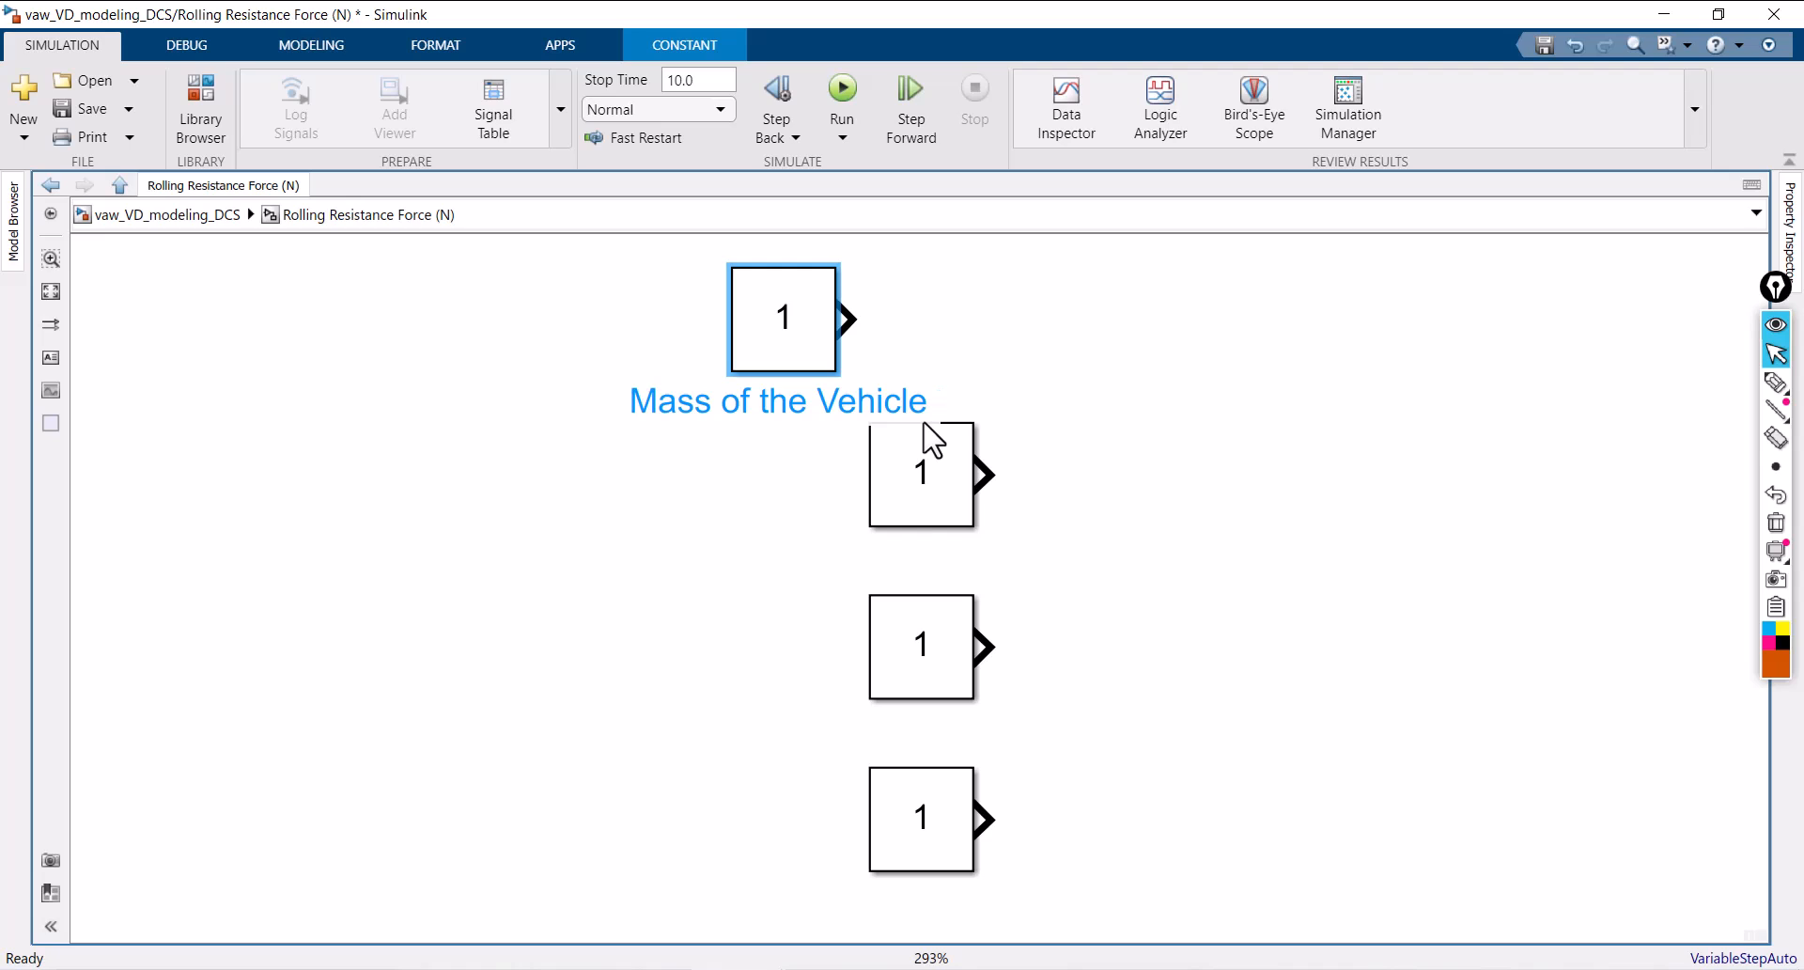
{"action": "type", "text": "()"}
{"action": "type", "text": "k"}
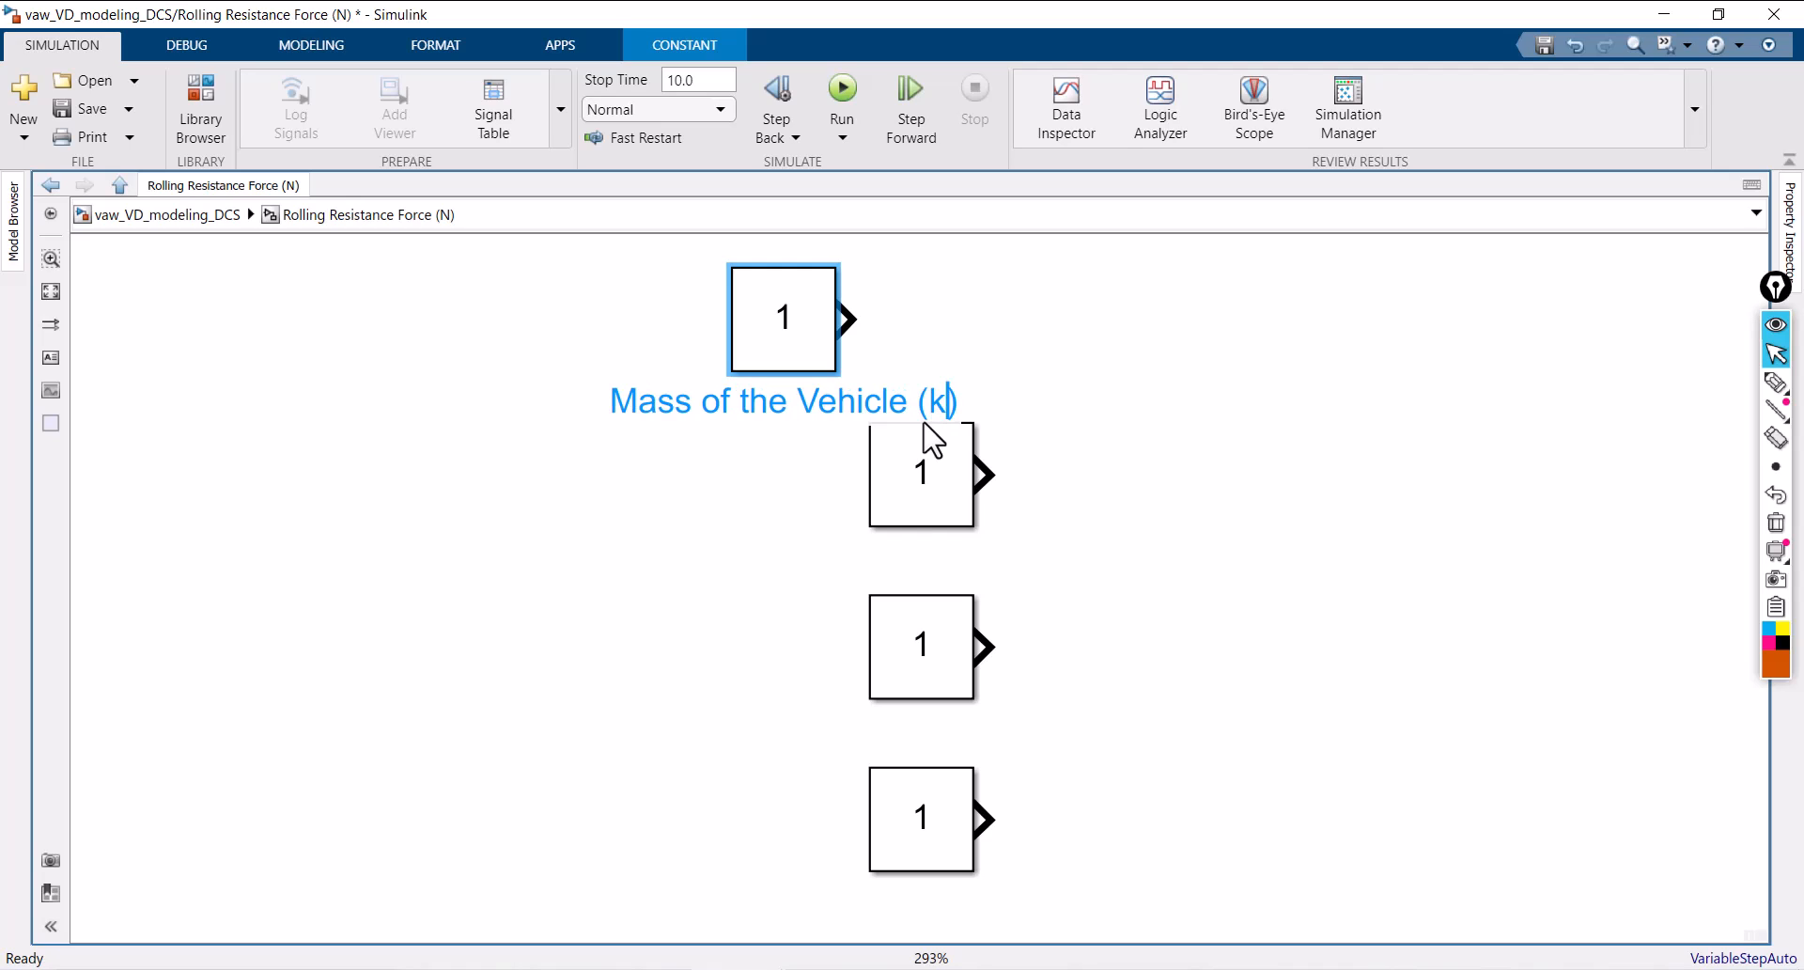
{"action": "type", "text": "g/"}
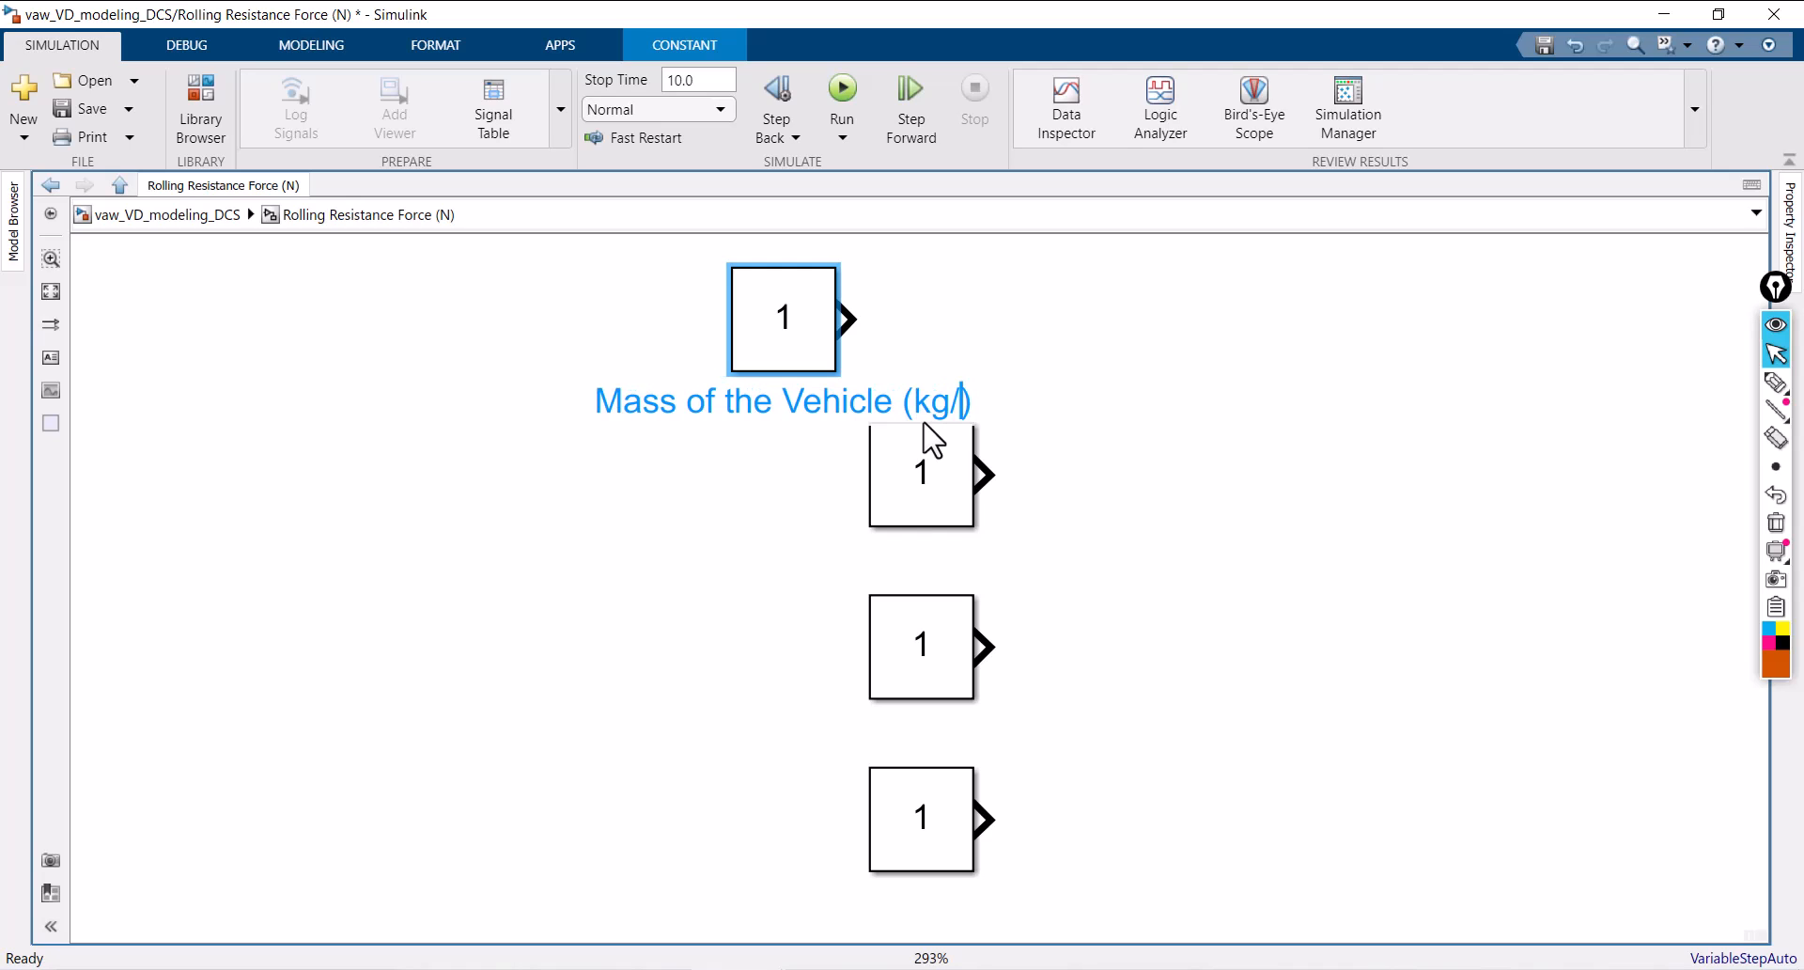
{"action": "key", "text": "BackSpace"}
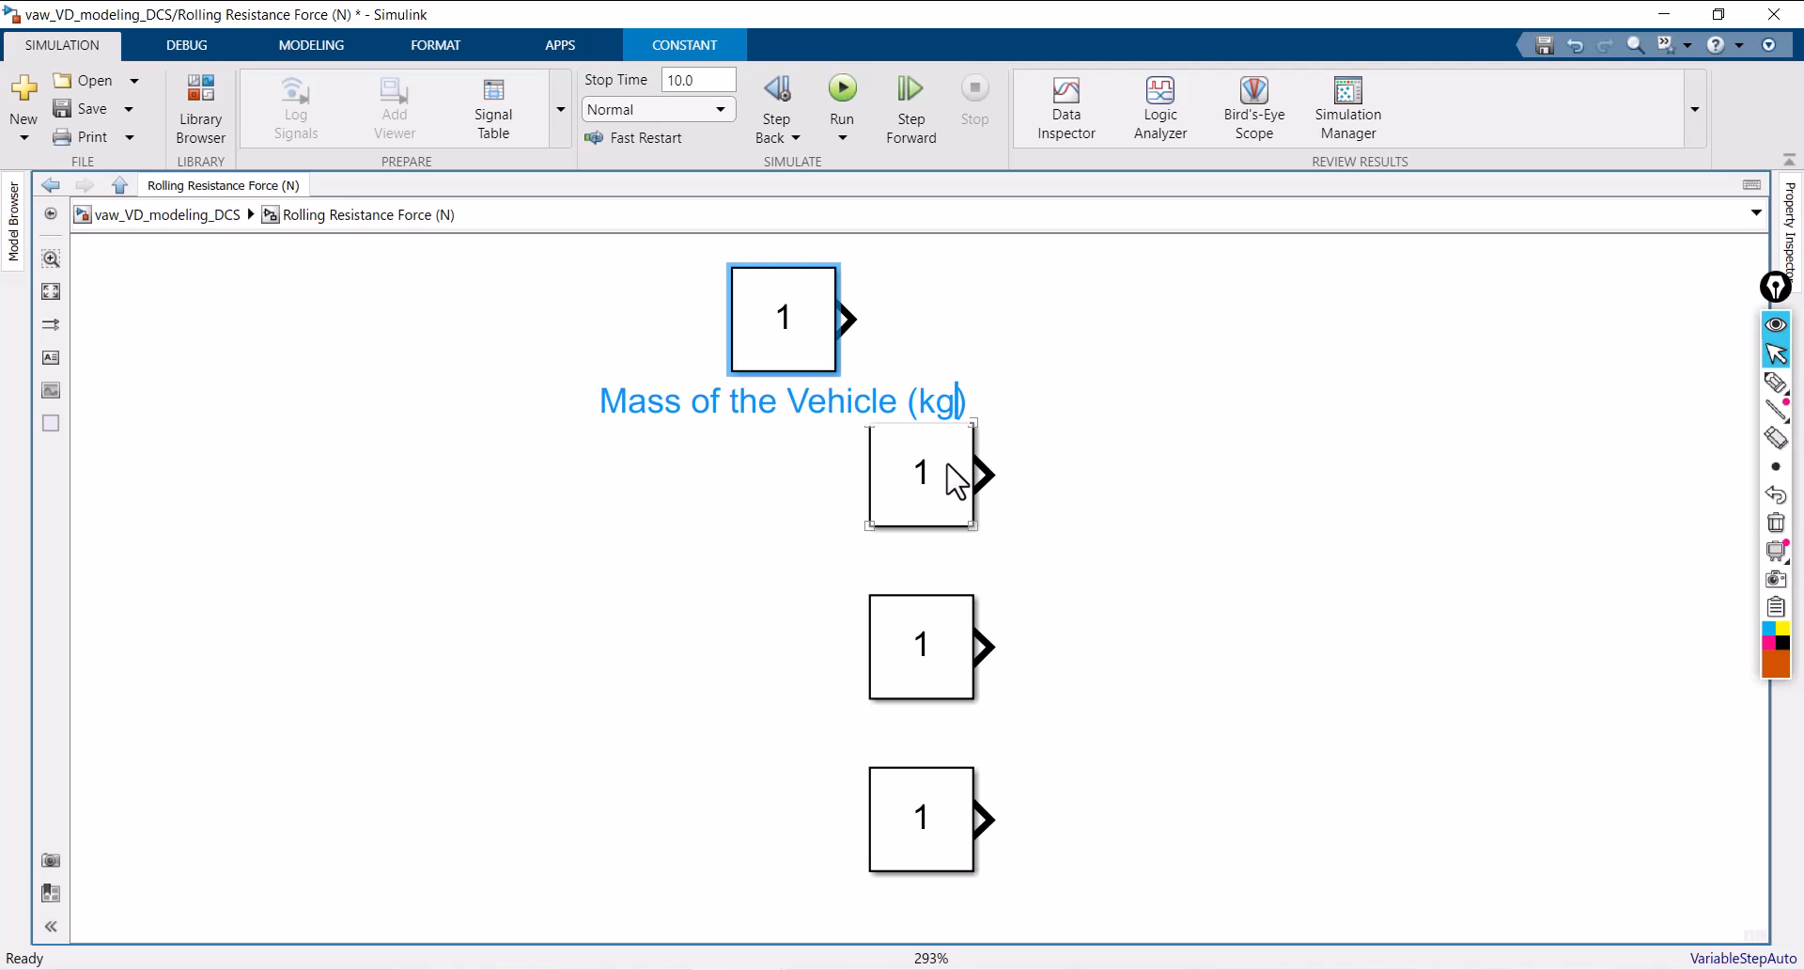
Step: Move the second Constant block below the vehicle mass block and rename it as "Acceleration due to Gravity (m/s^2)"
{"action": "left_click_drag", "start_coordinate": [955, 474], "coordinate": [789, 511]}
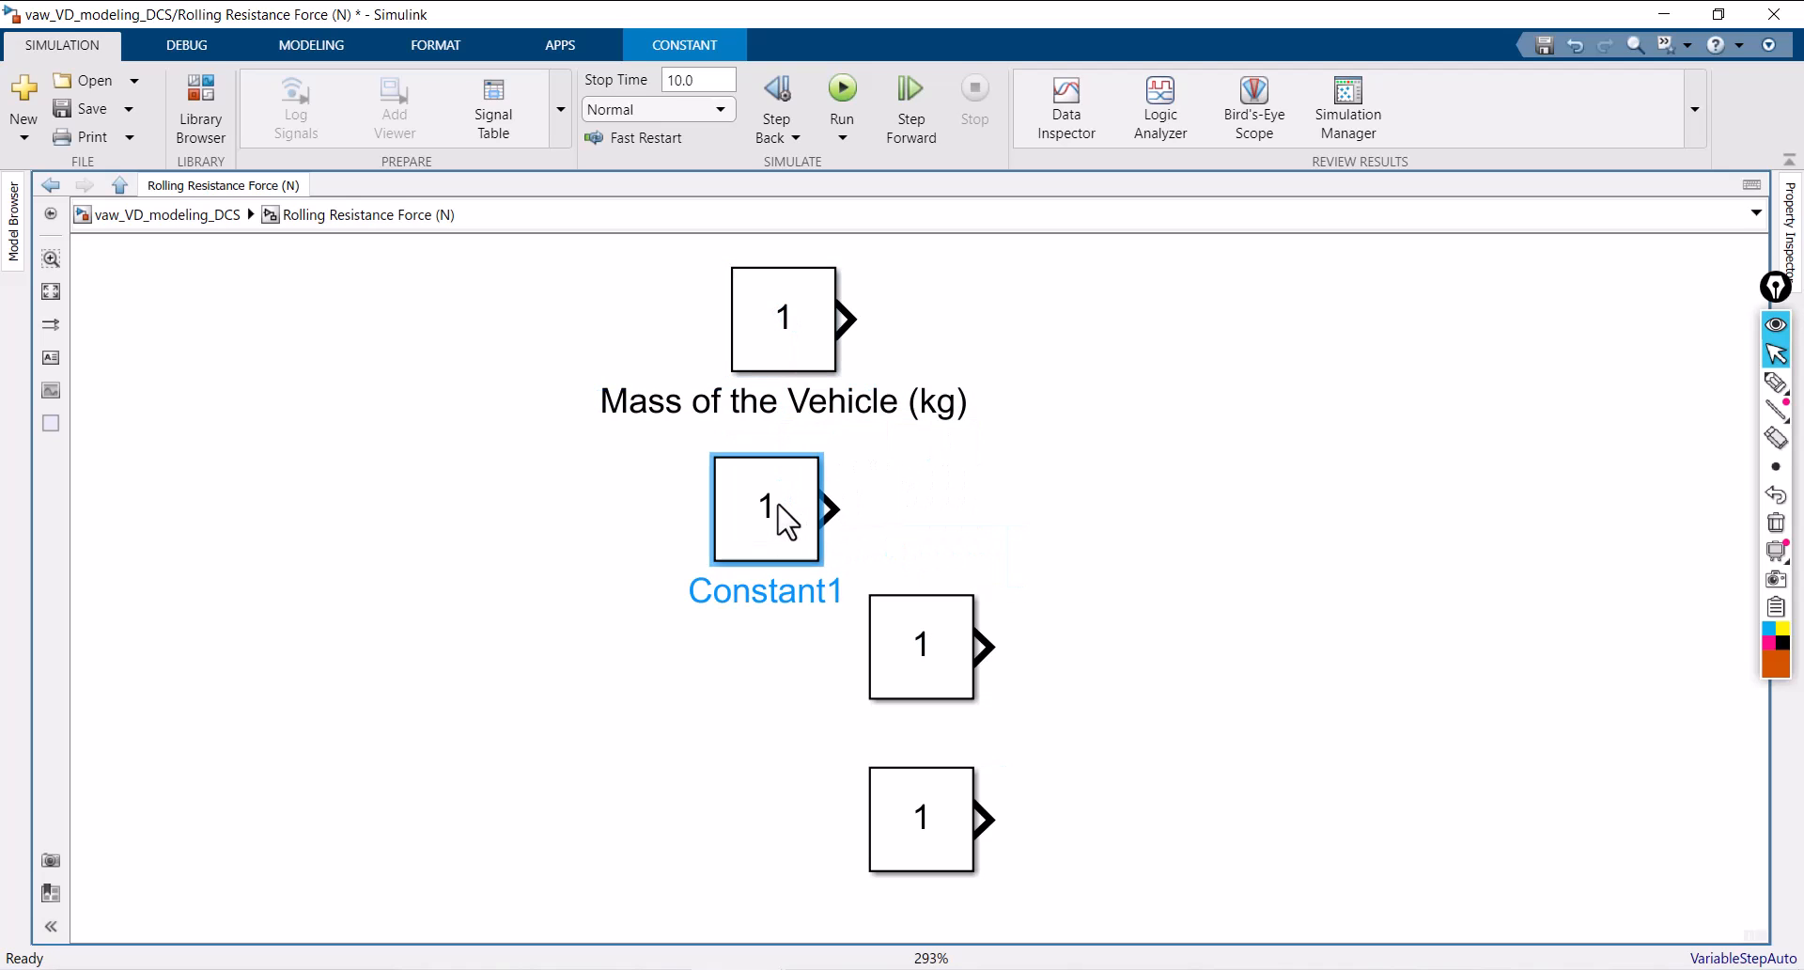
{"action": "left_click", "coordinate": [844, 592]}
{"action": "key", "text": "BackSpace"}
{"action": "key", "text": "BackSpace"}
{"action": "key", "text": "BackSpace"}
{"action": "key", "text": "BackSpace"}
{"action": "key", "text": "BackSpace"}
{"action": "key", "text": "BackSpace"}
{"action": "key", "text": "BackSpace"}
{"action": "key", "text": "BackSpace"}
{"action": "key", "text": "BackSpace"}
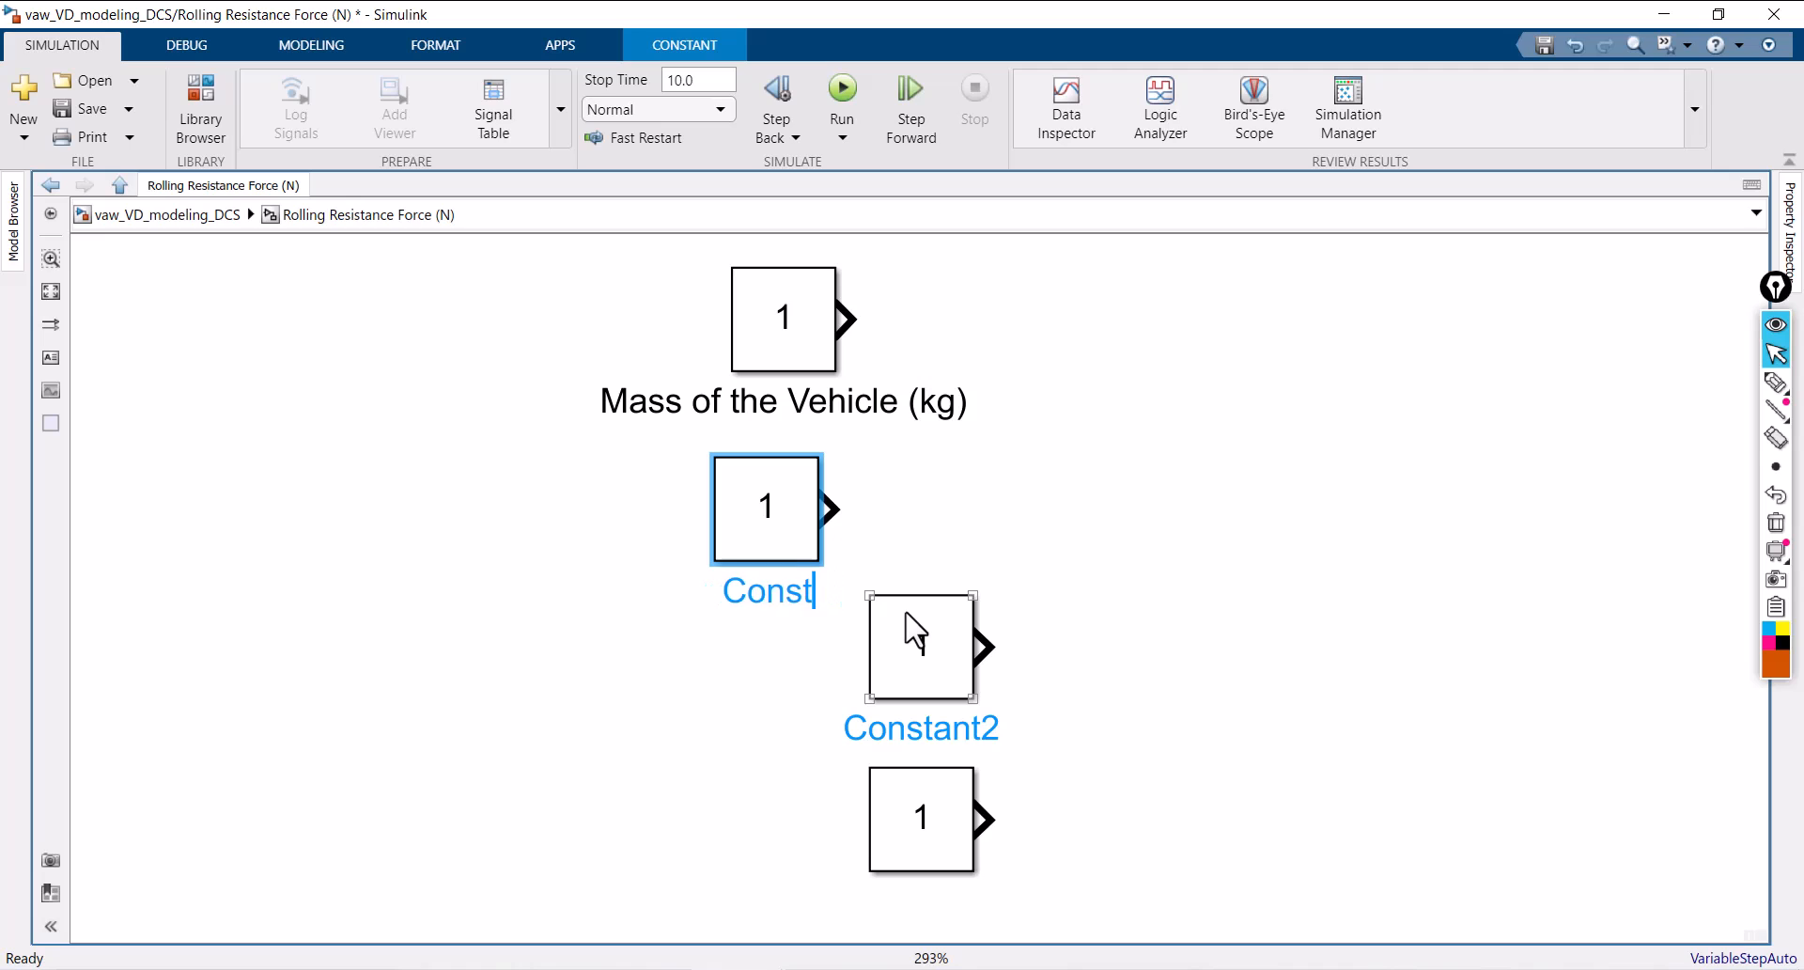
{"action": "type", "text": "Acc"}
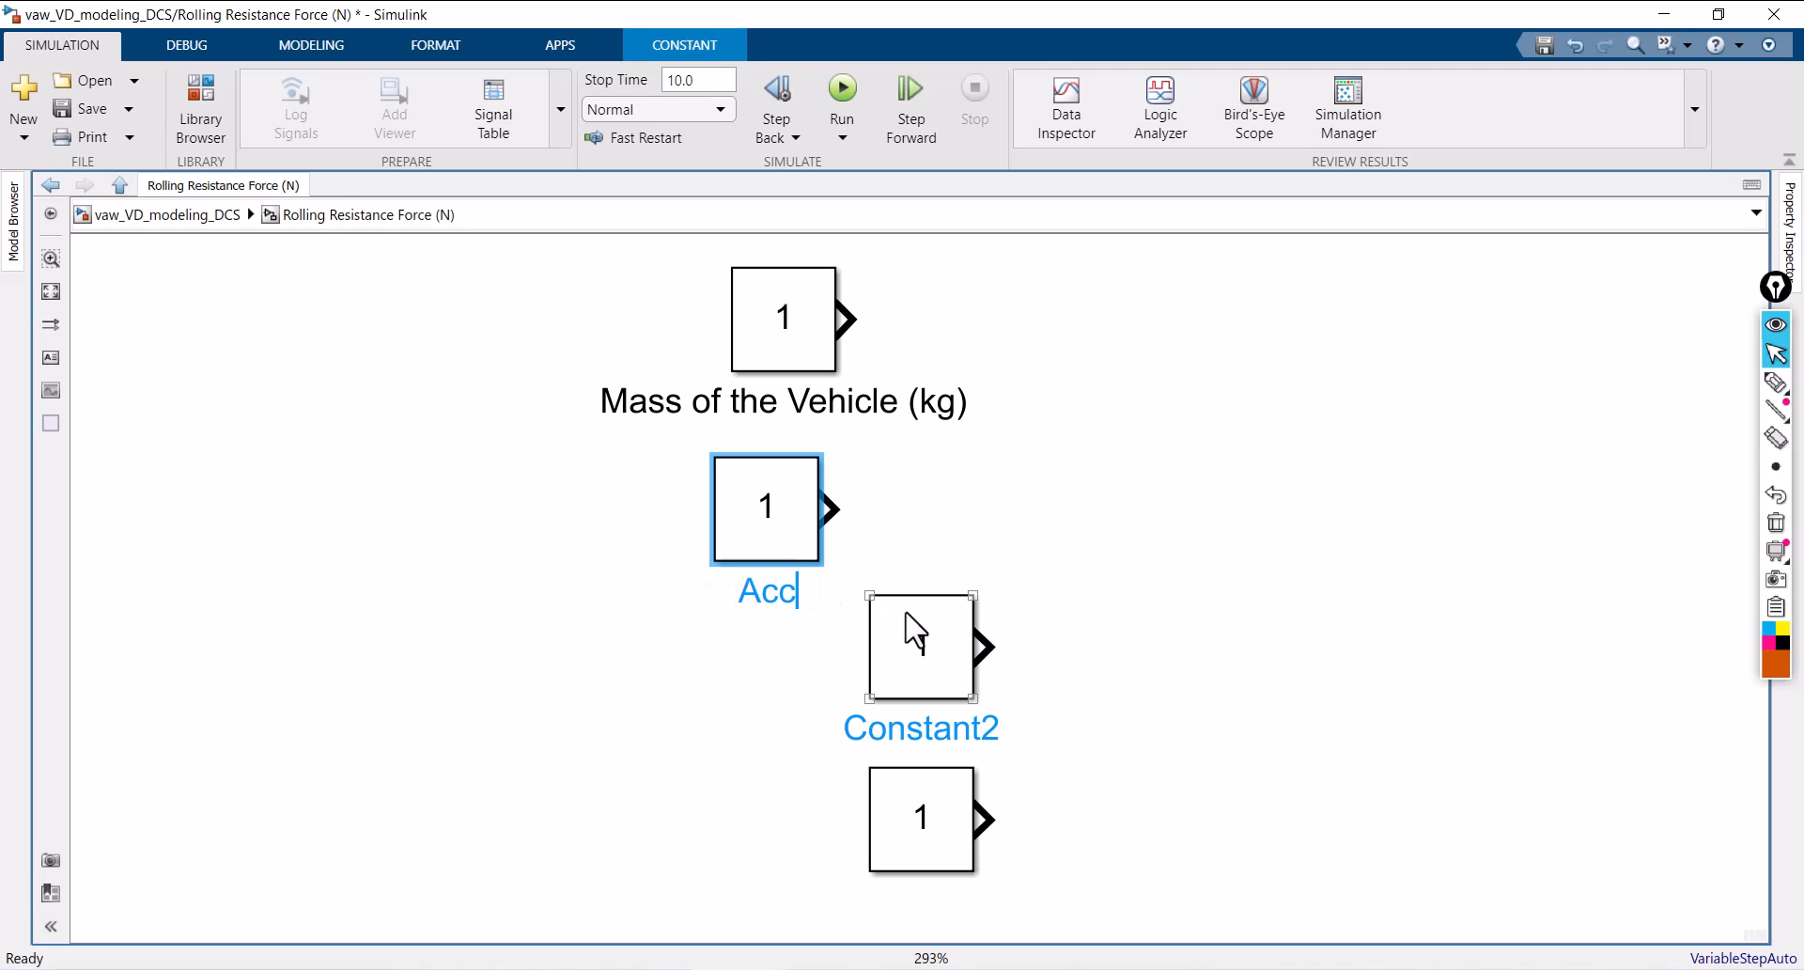
{"action": "type", "text": "elerati"}
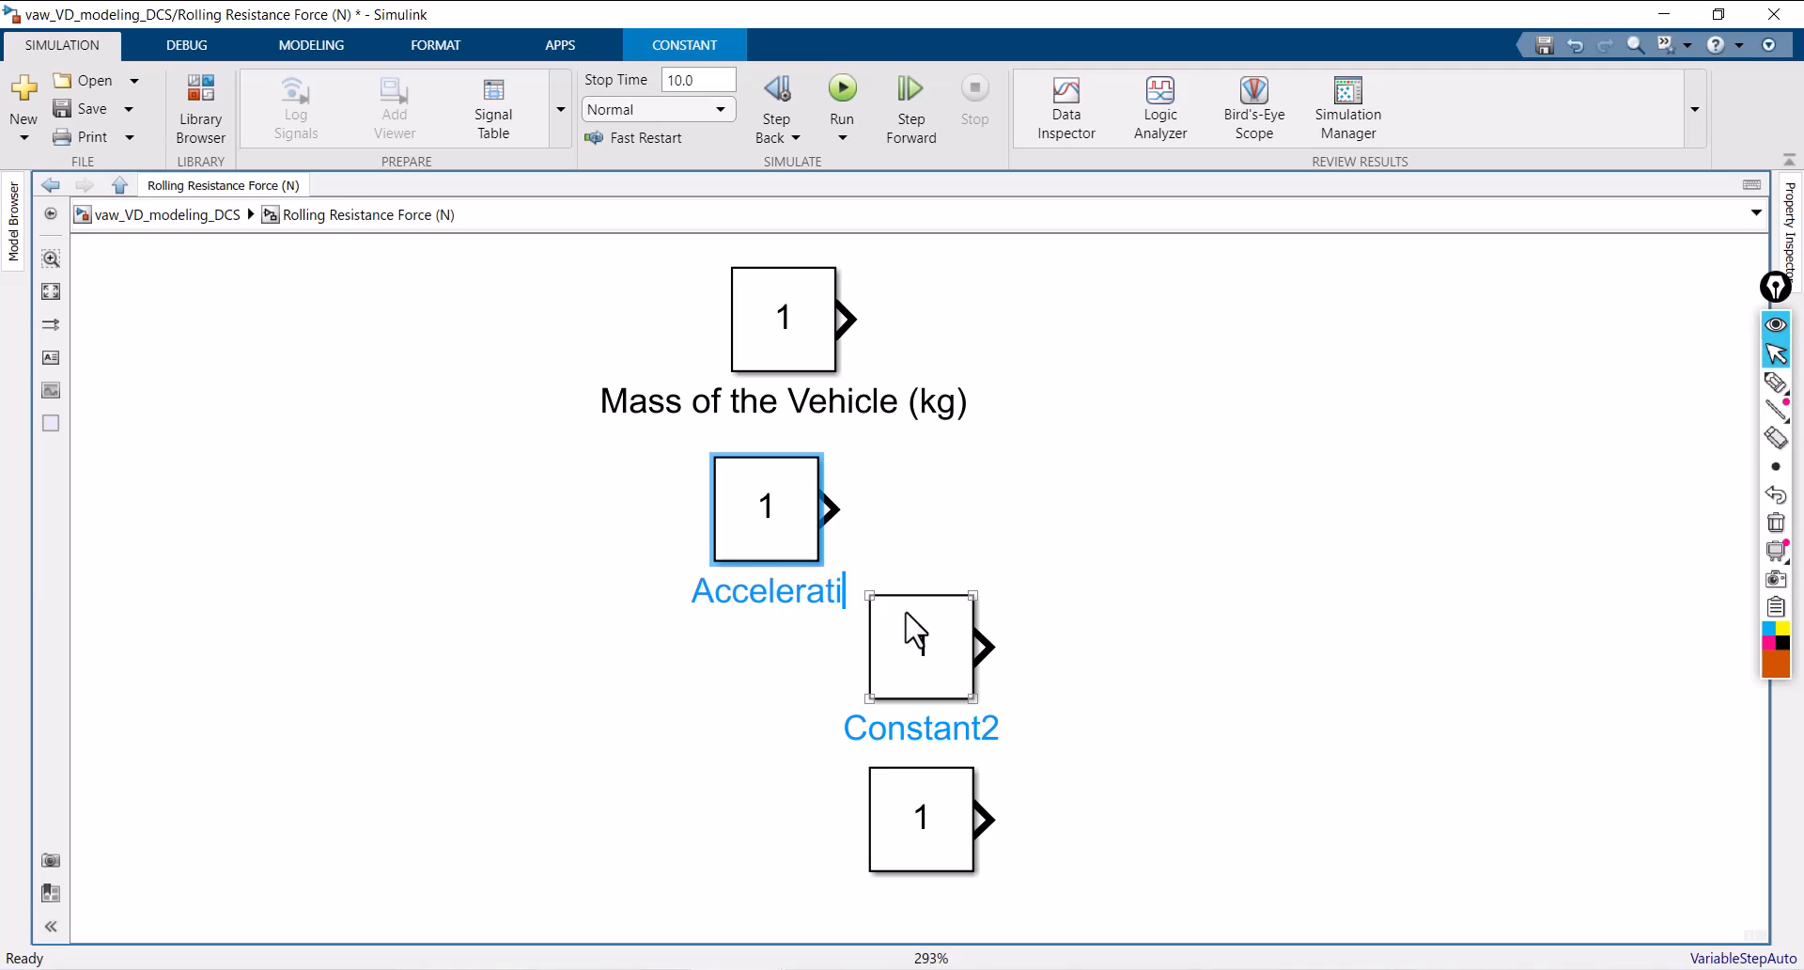
{"action": "type", "text": "on du"}
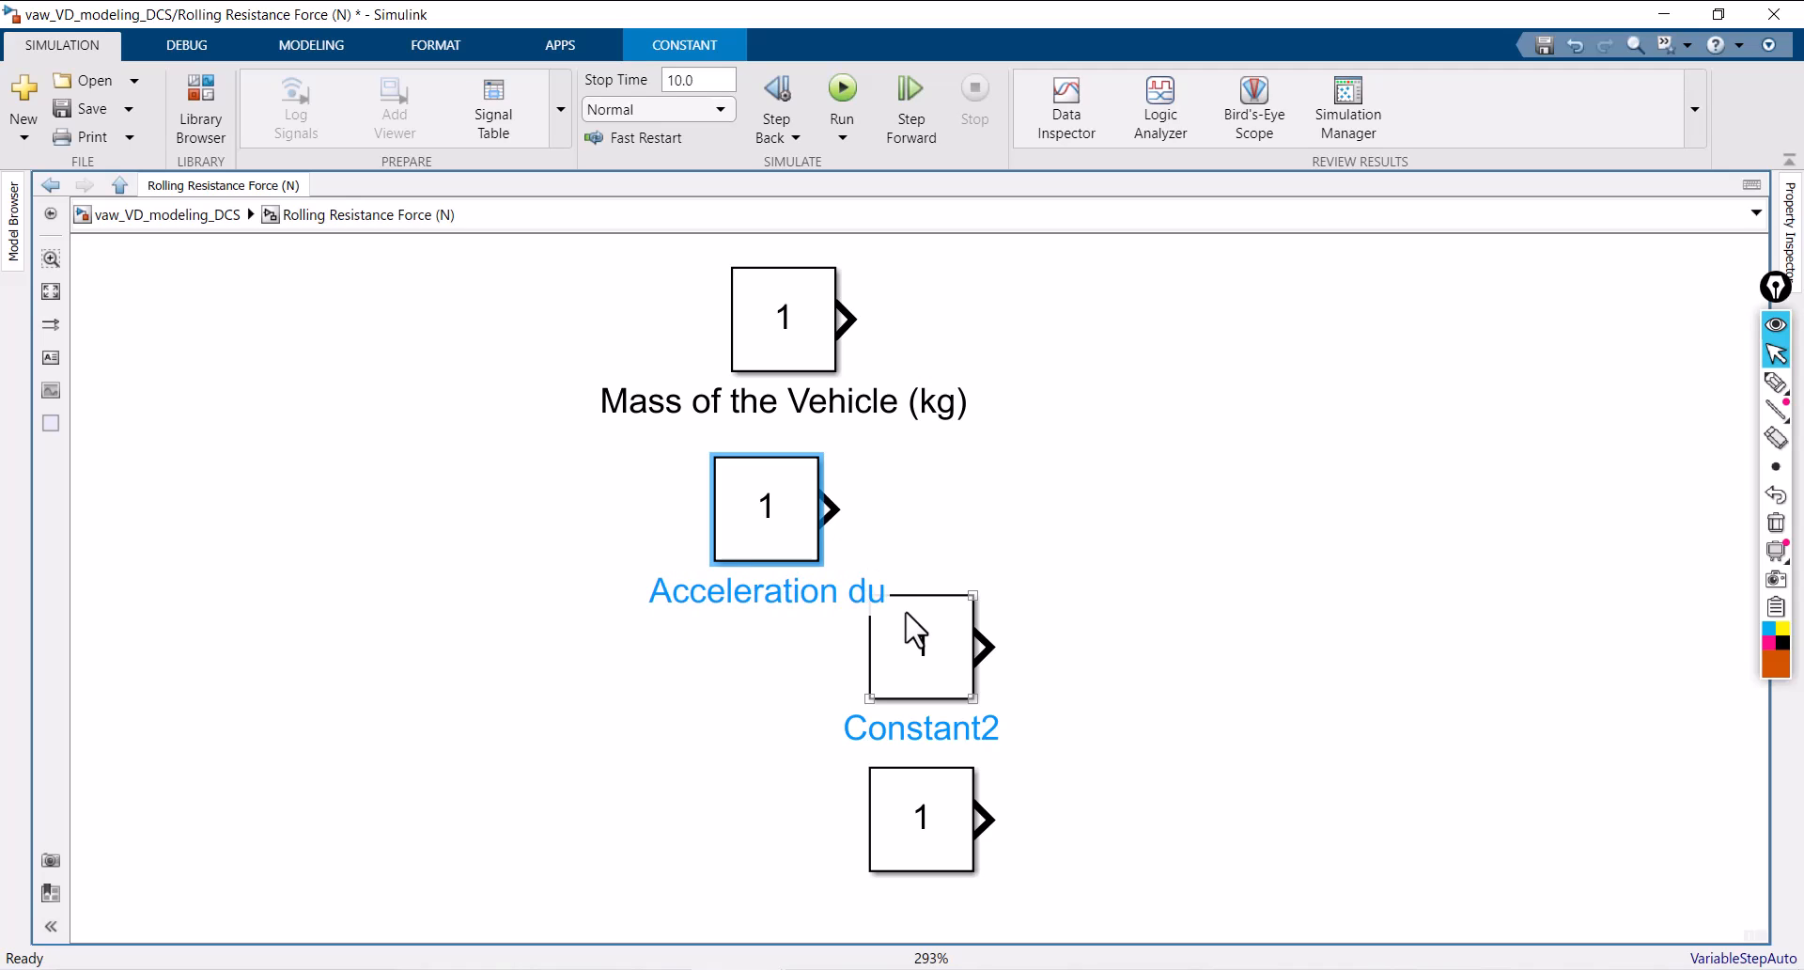
{"action": "type", "text": "e to "}
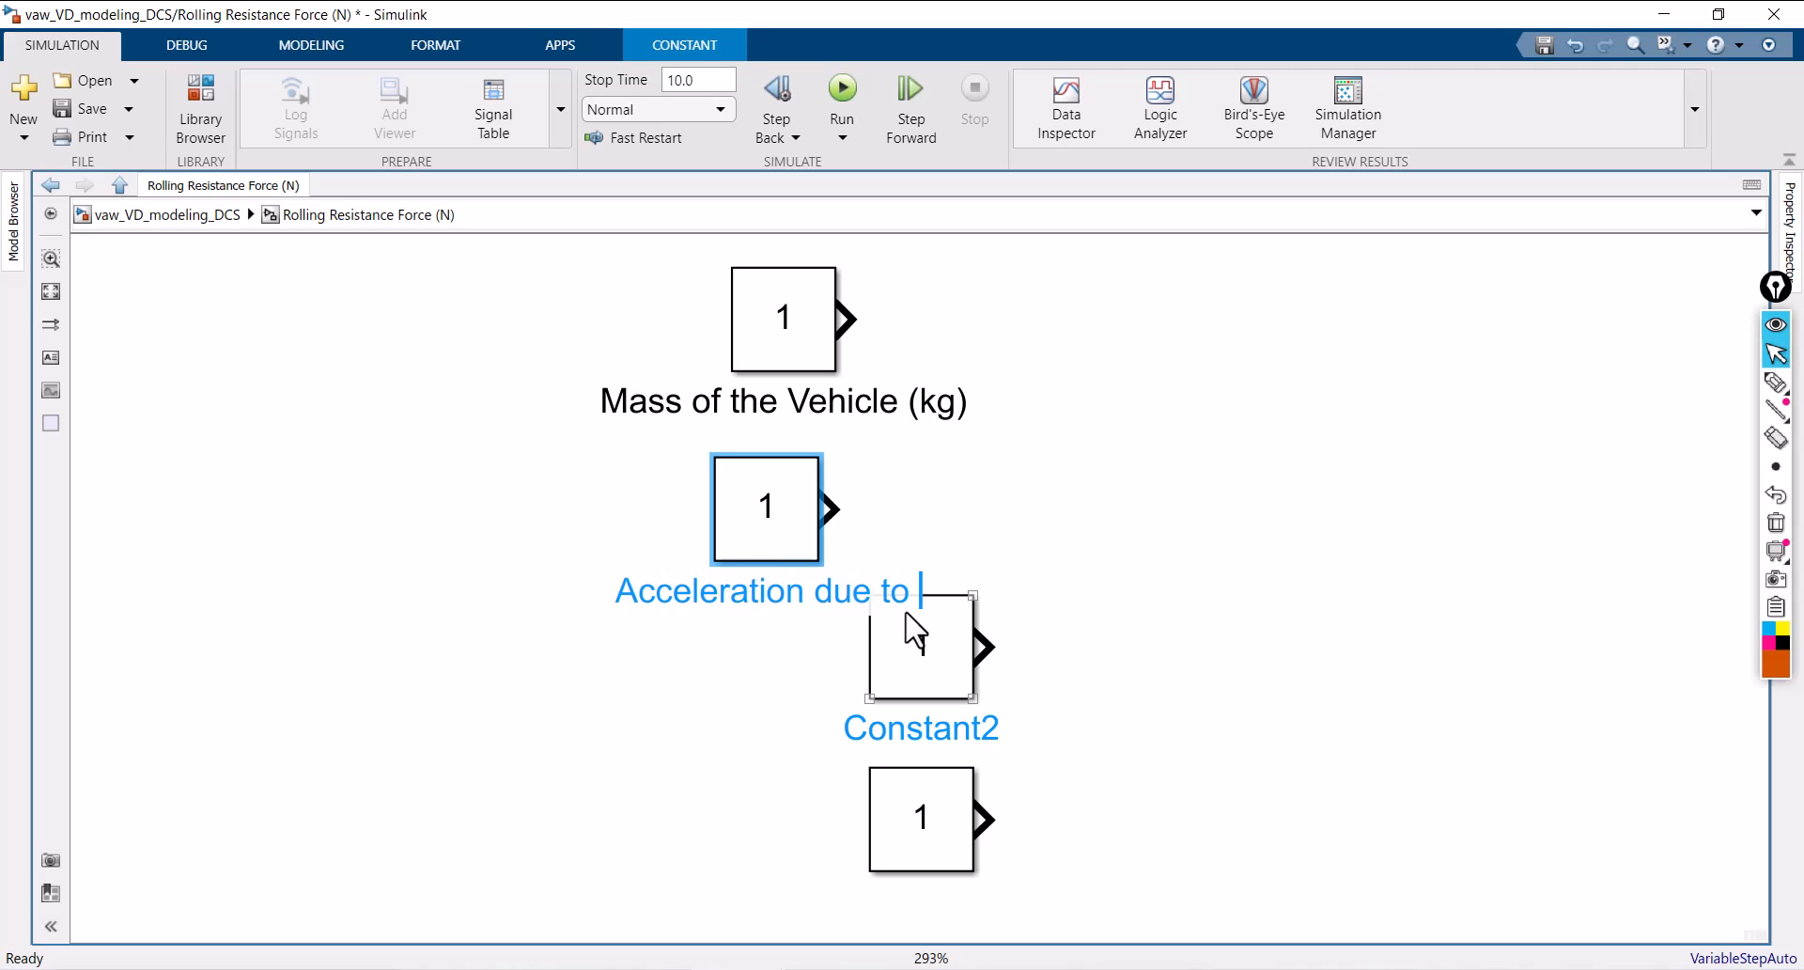
{"action": "type", "text": "Gravi"}
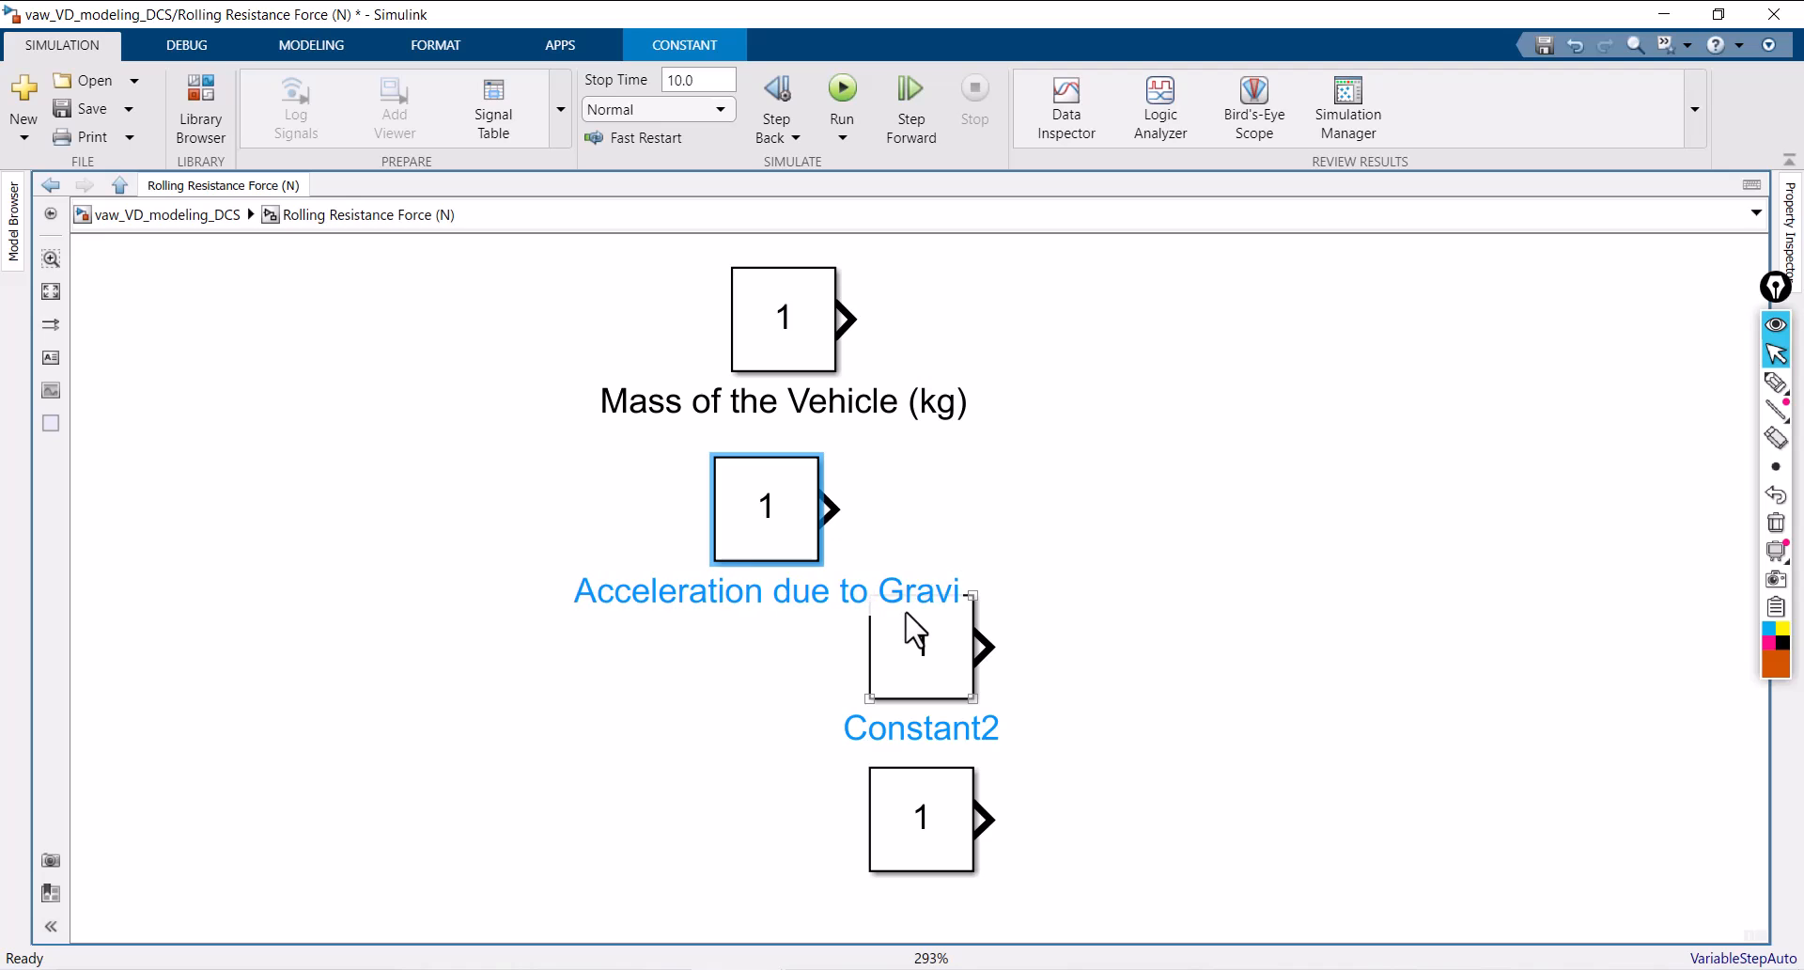
{"action": "type", "text": "ty ()"}
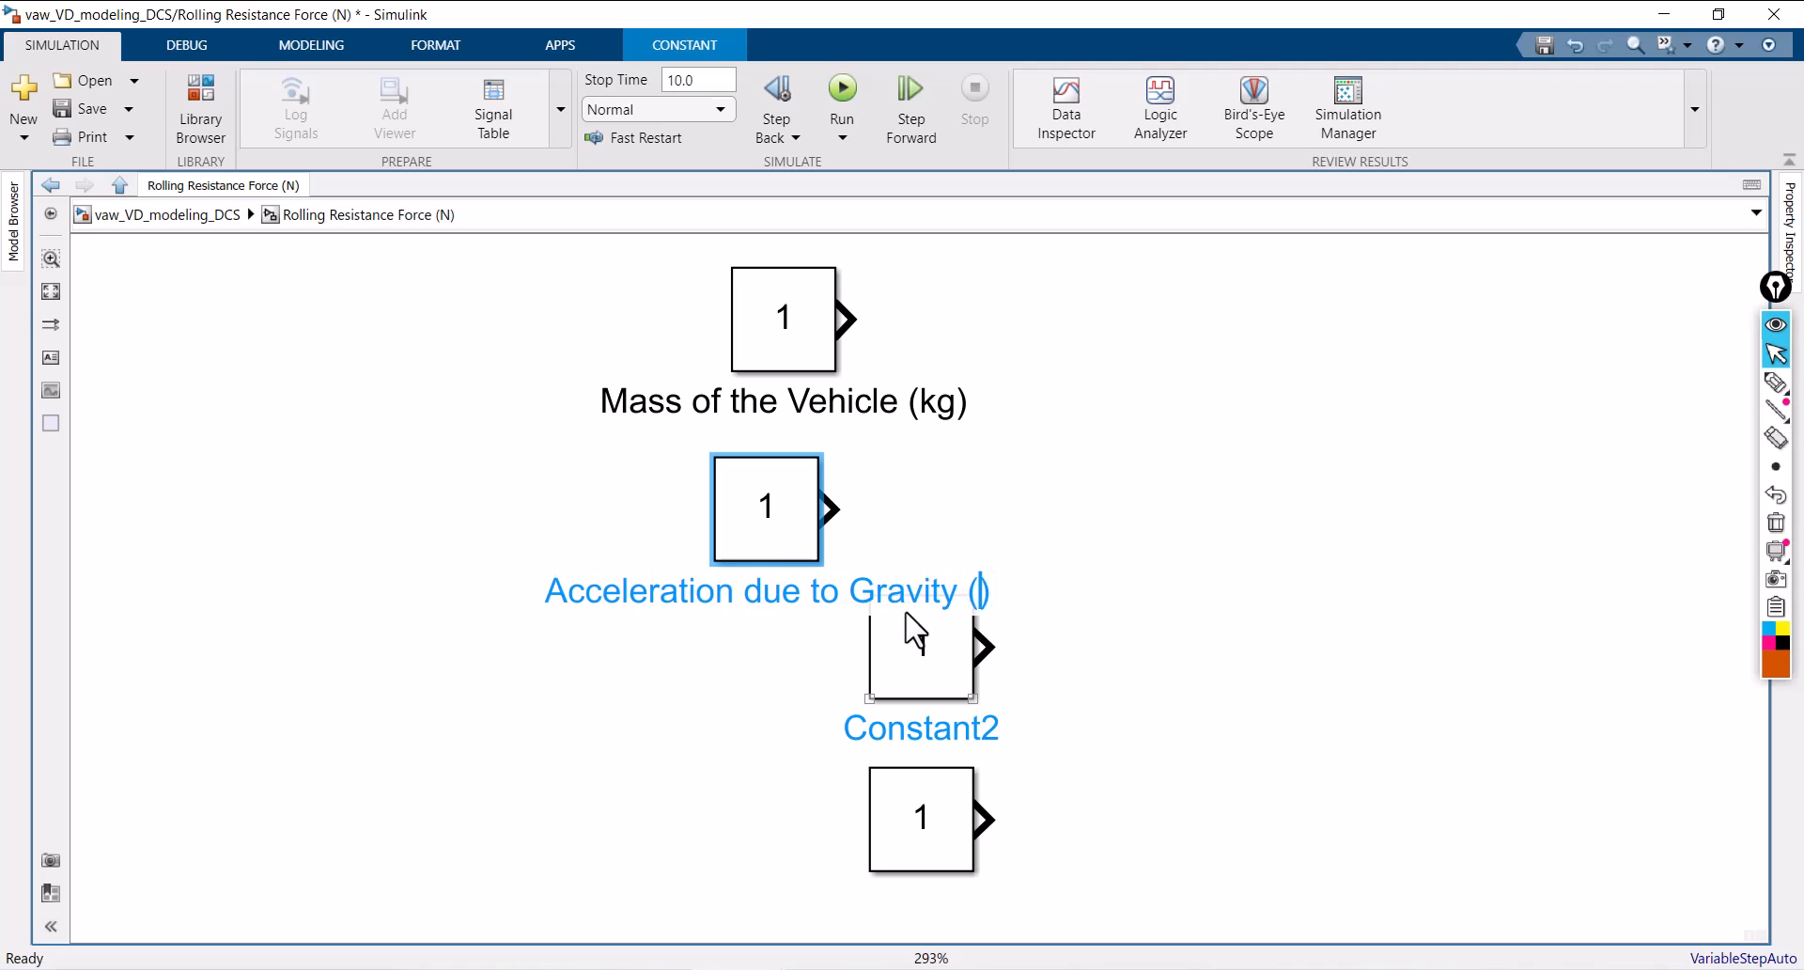
{"action": "type", "text": "m/s^"}
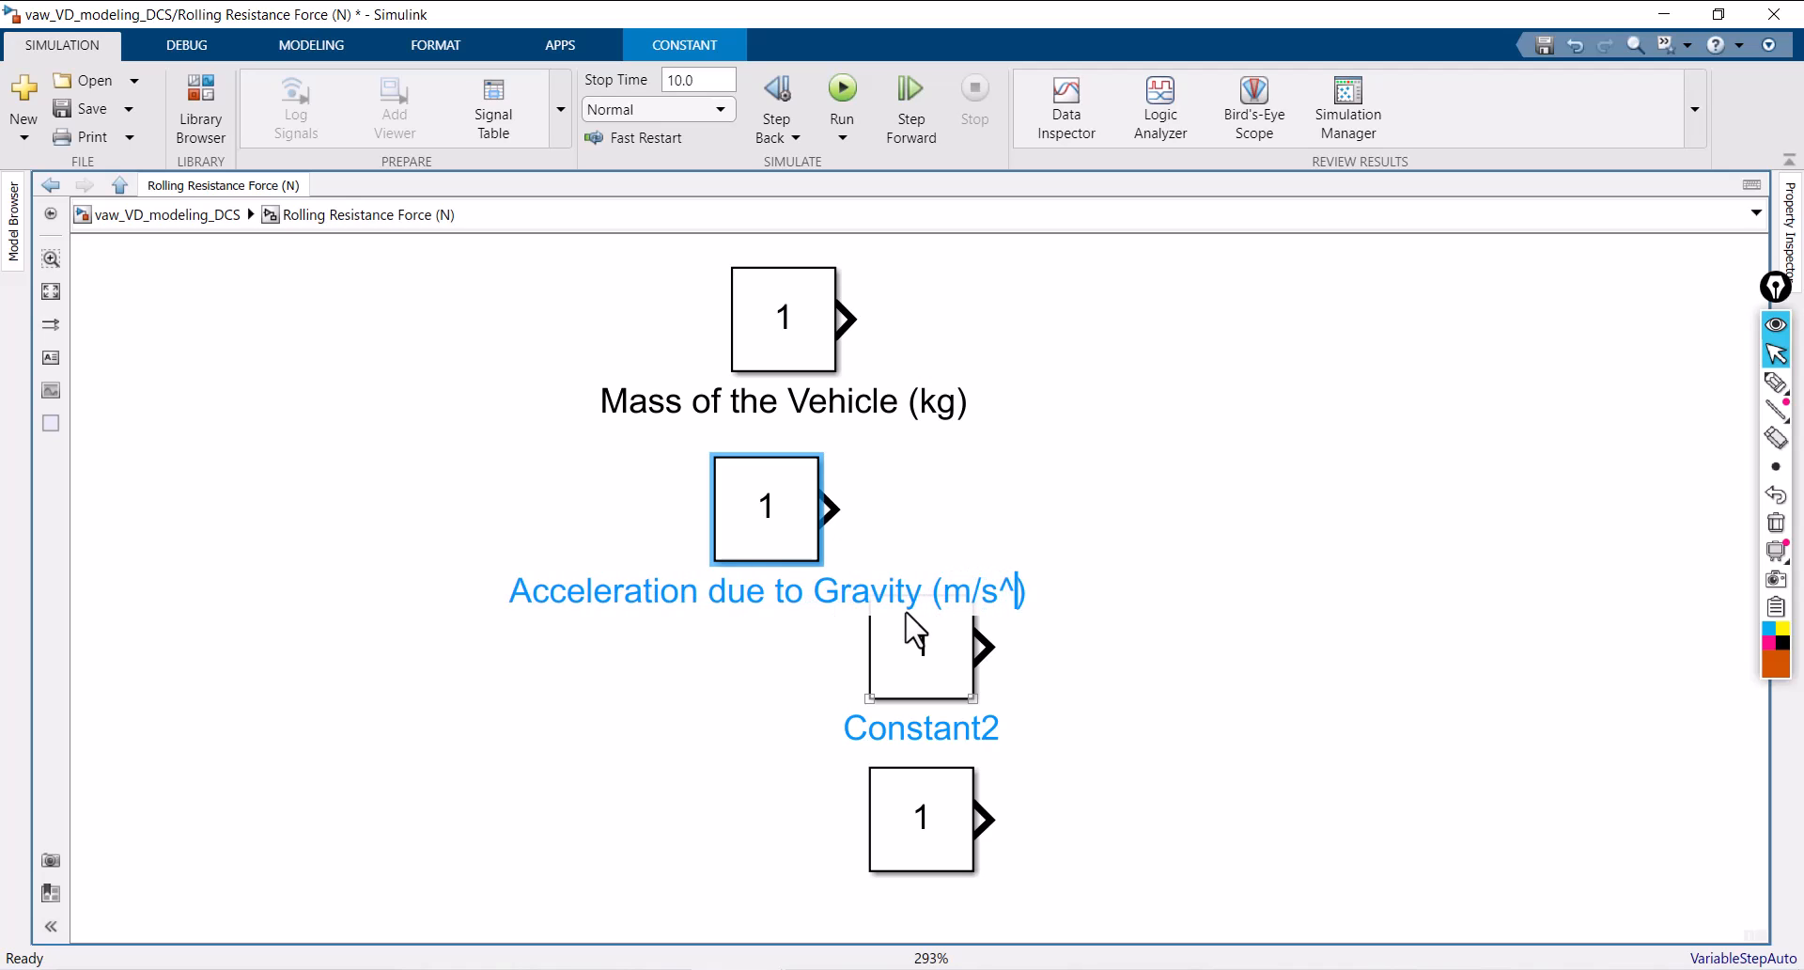
{"action": "type", "text": "2"}
Step: Move the third Constant block below the gravity block and rename it as "Rolling Resistance Coefficient"
{"action": "left_click_drag", "start_coordinate": [922, 672], "coordinate": [745, 729]}
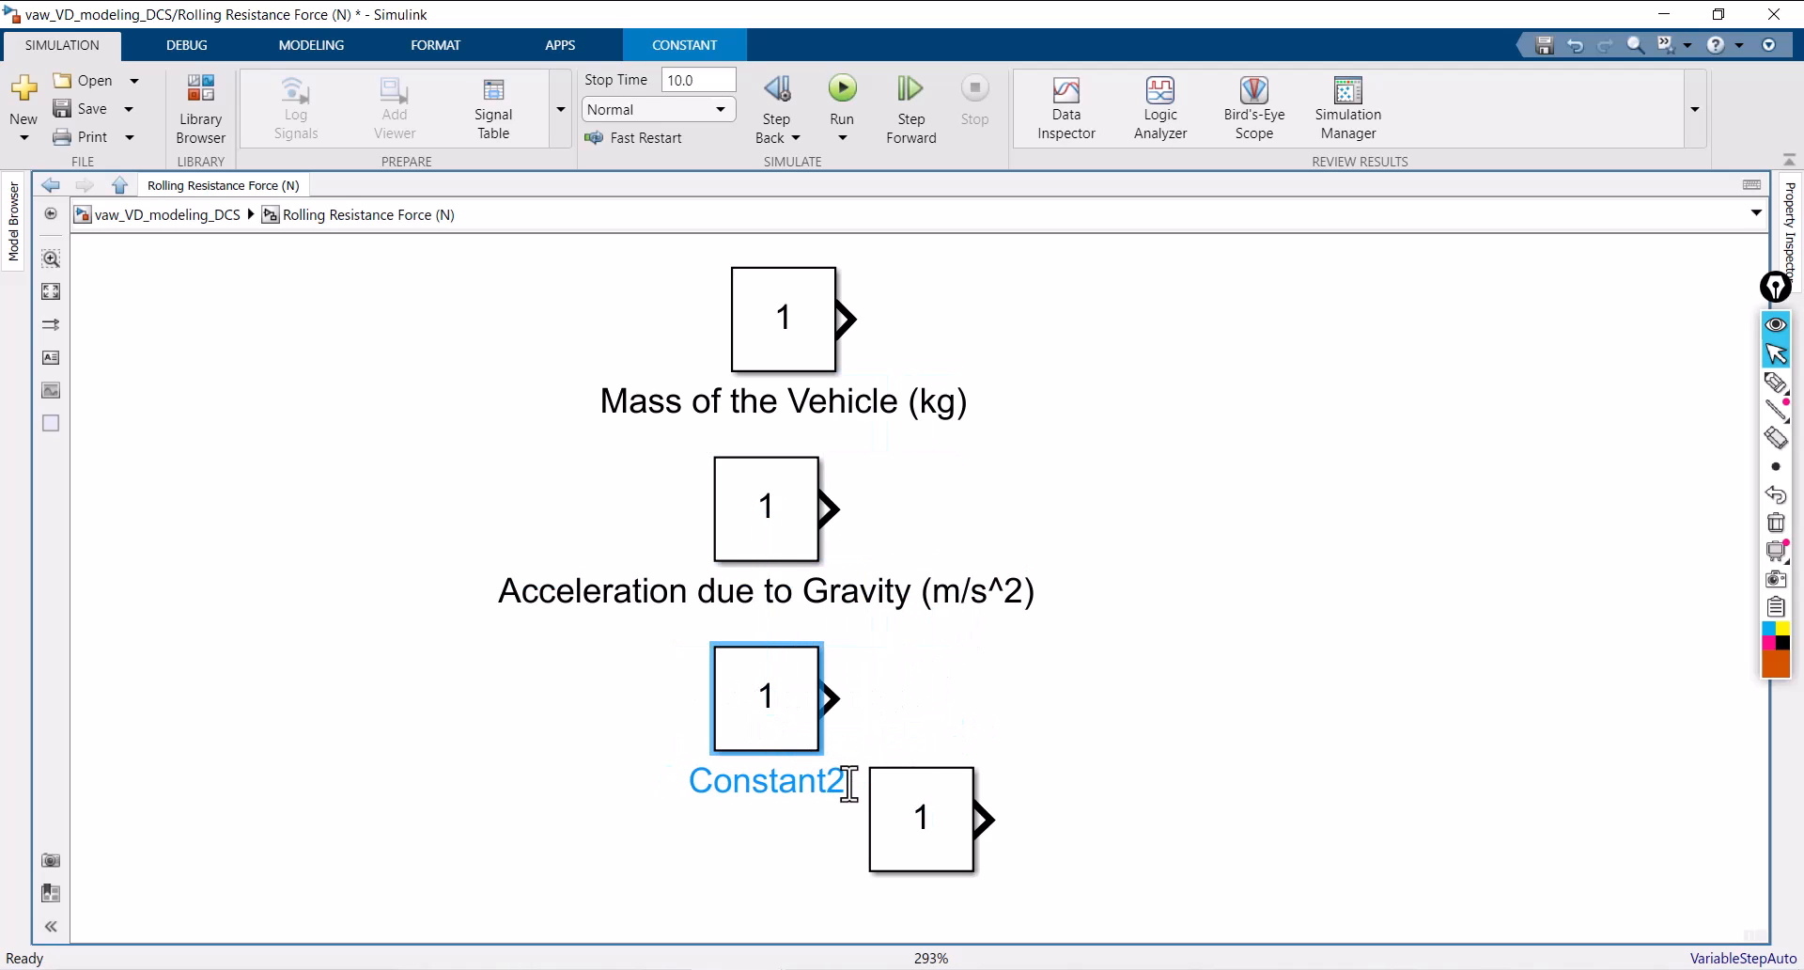
{"action": "left_click", "coordinate": [852, 782]}
{"action": "key", "text": "BackSpace"}
{"action": "key", "text": "BackSpace"}
{"action": "key", "text": "BackSpace"}
{"action": "key", "text": "BackSpace"}
{"action": "key", "text": "BackSpace"}
{"action": "key", "text": "BackSpace"}
{"action": "key", "text": "BackSpace"}
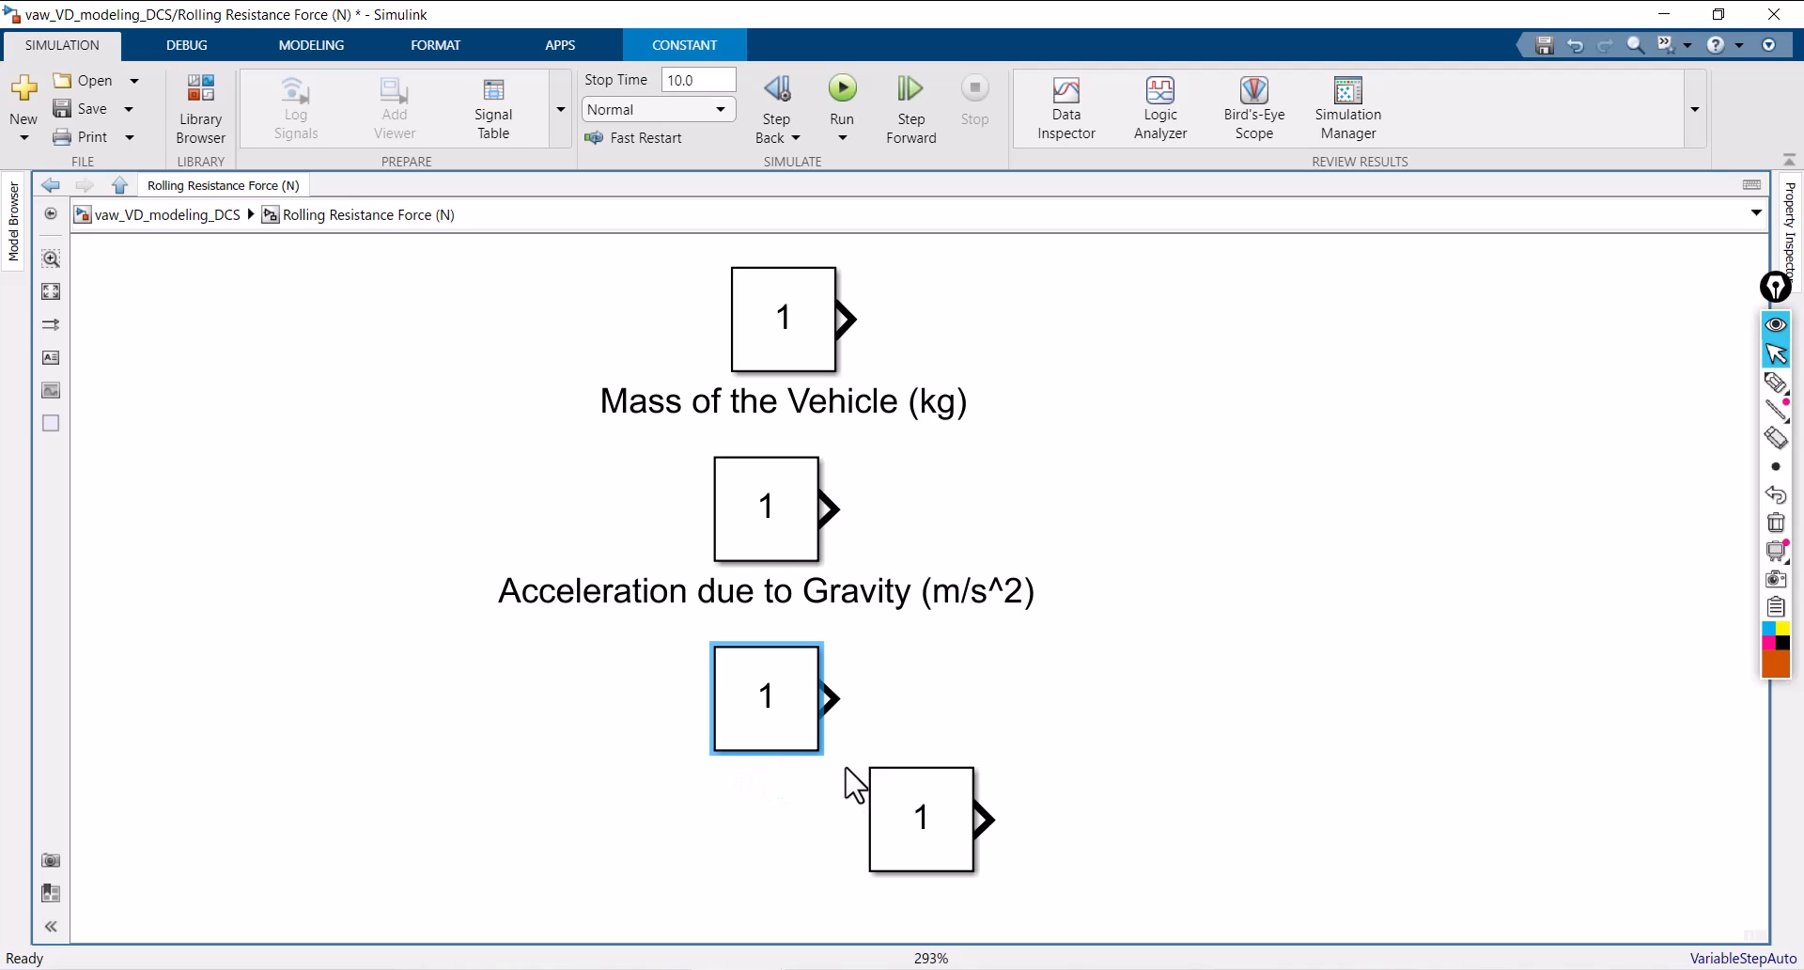
{"action": "type", "text": "Rolling R"}
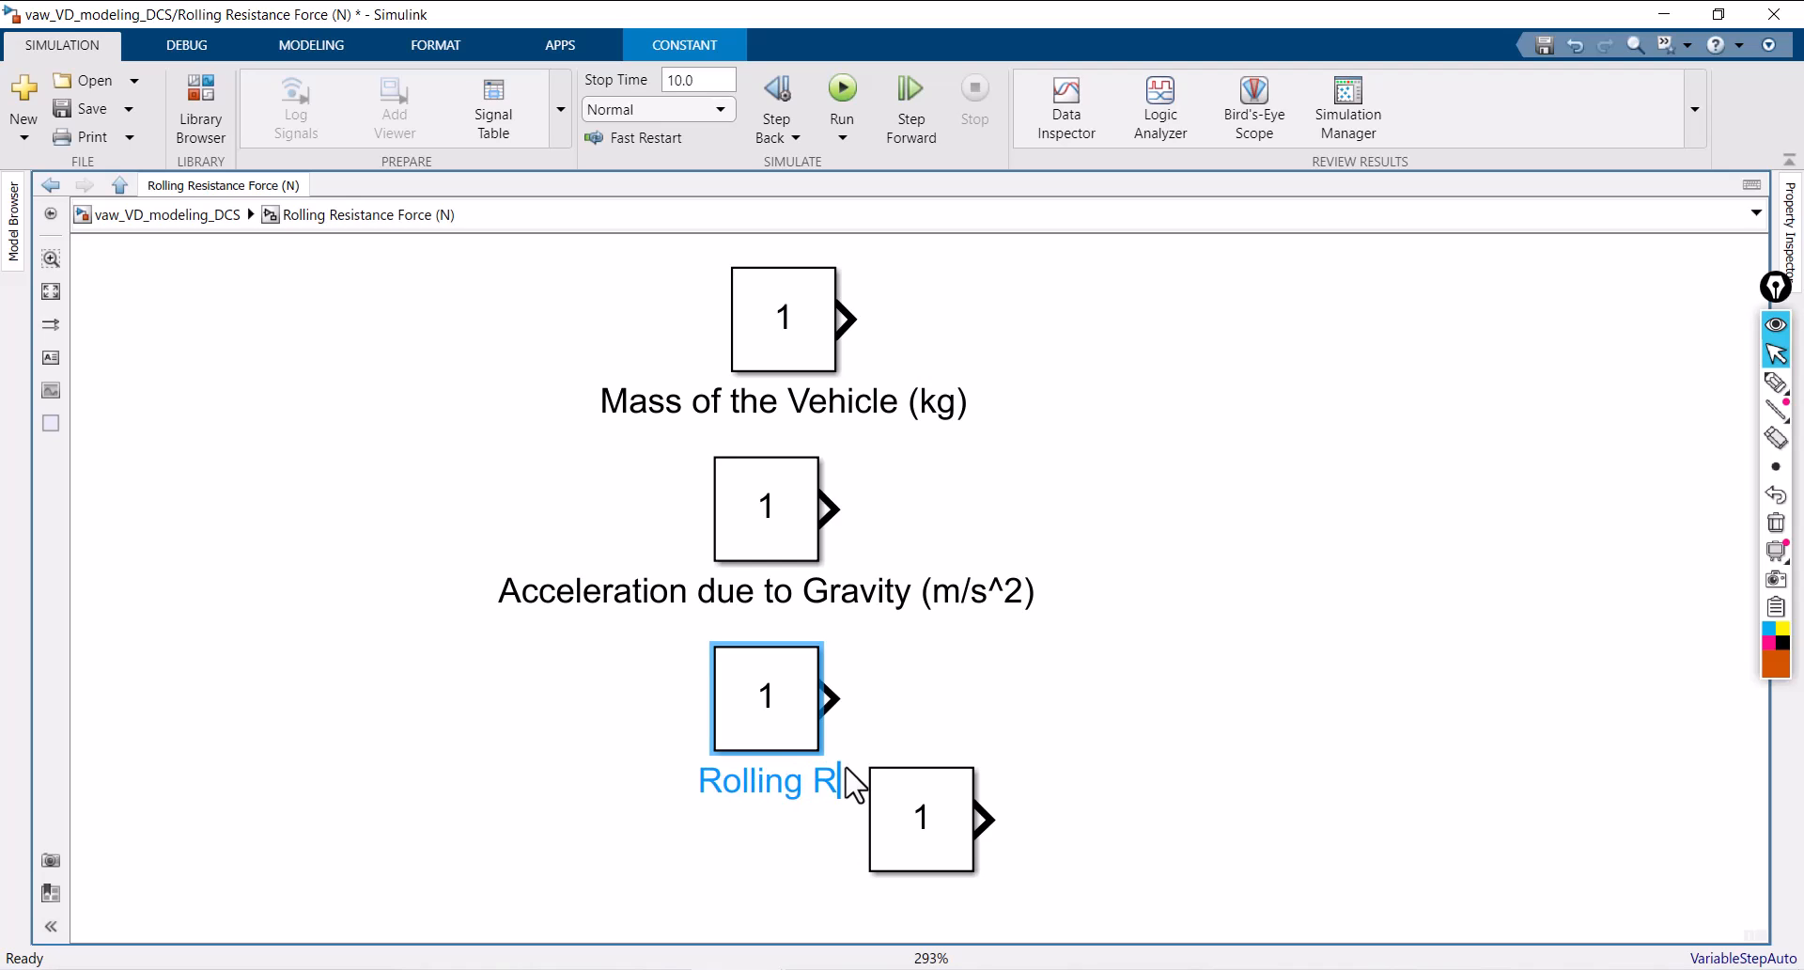
{"action": "type", "text": "esistanc"}
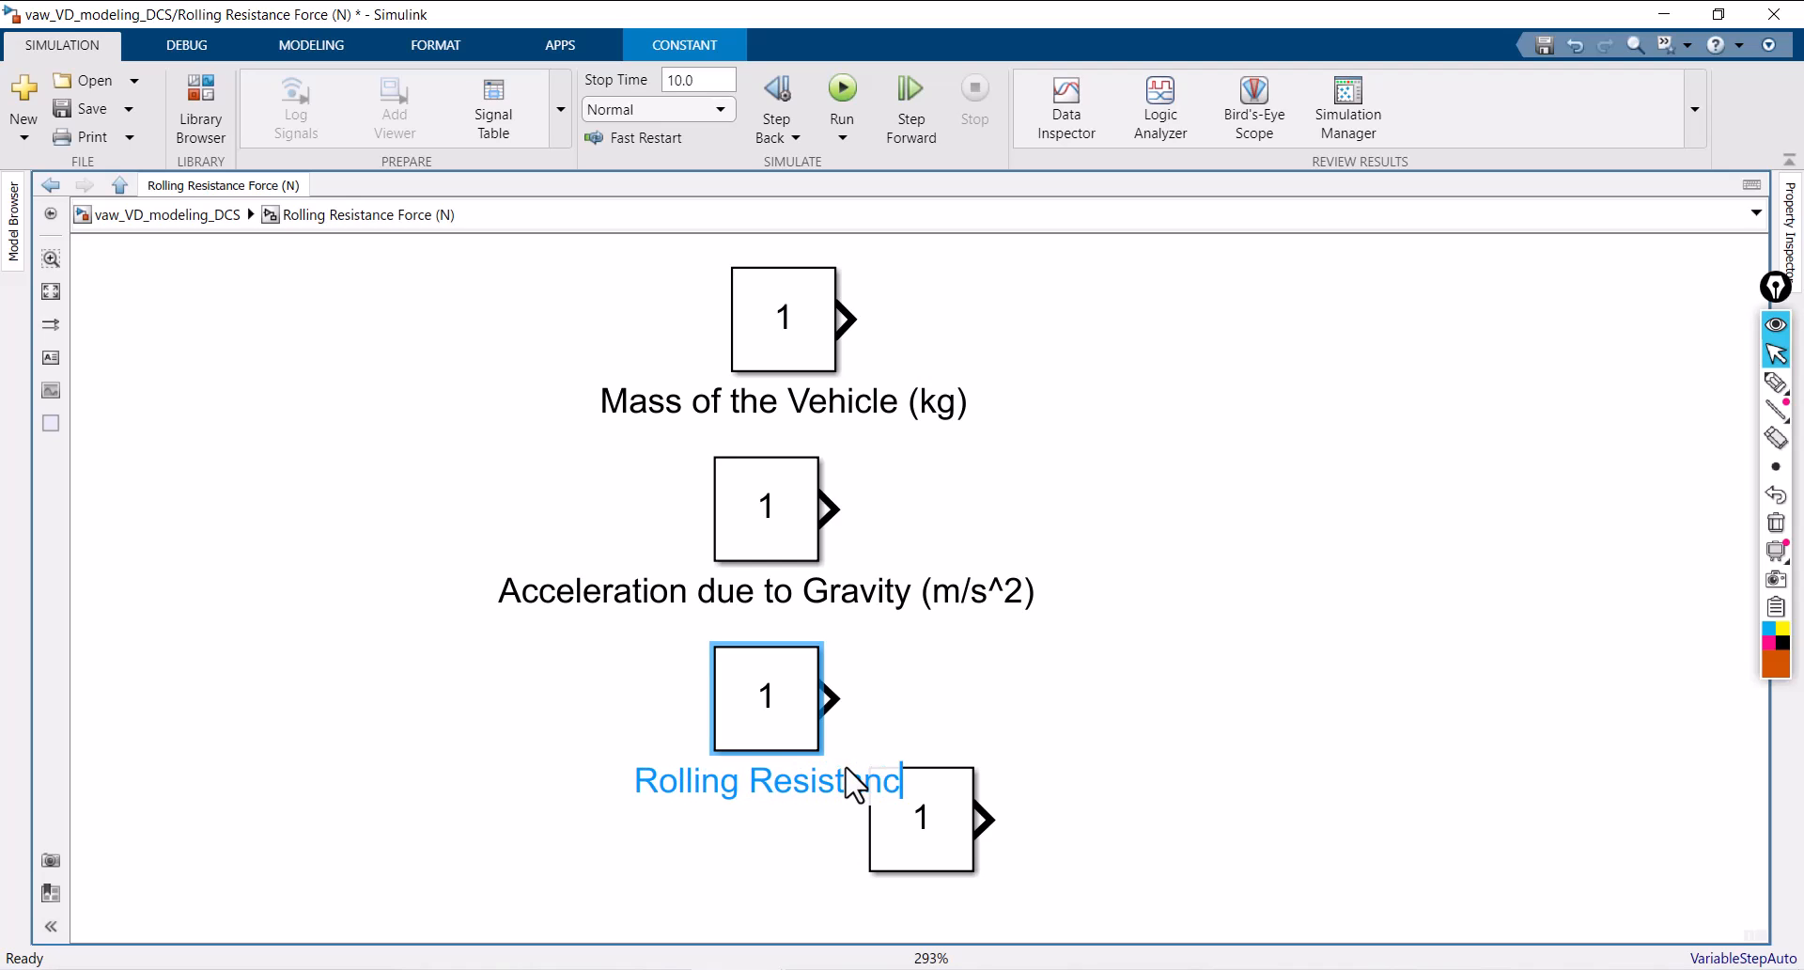
{"action": "type", "text": "e Coe"}
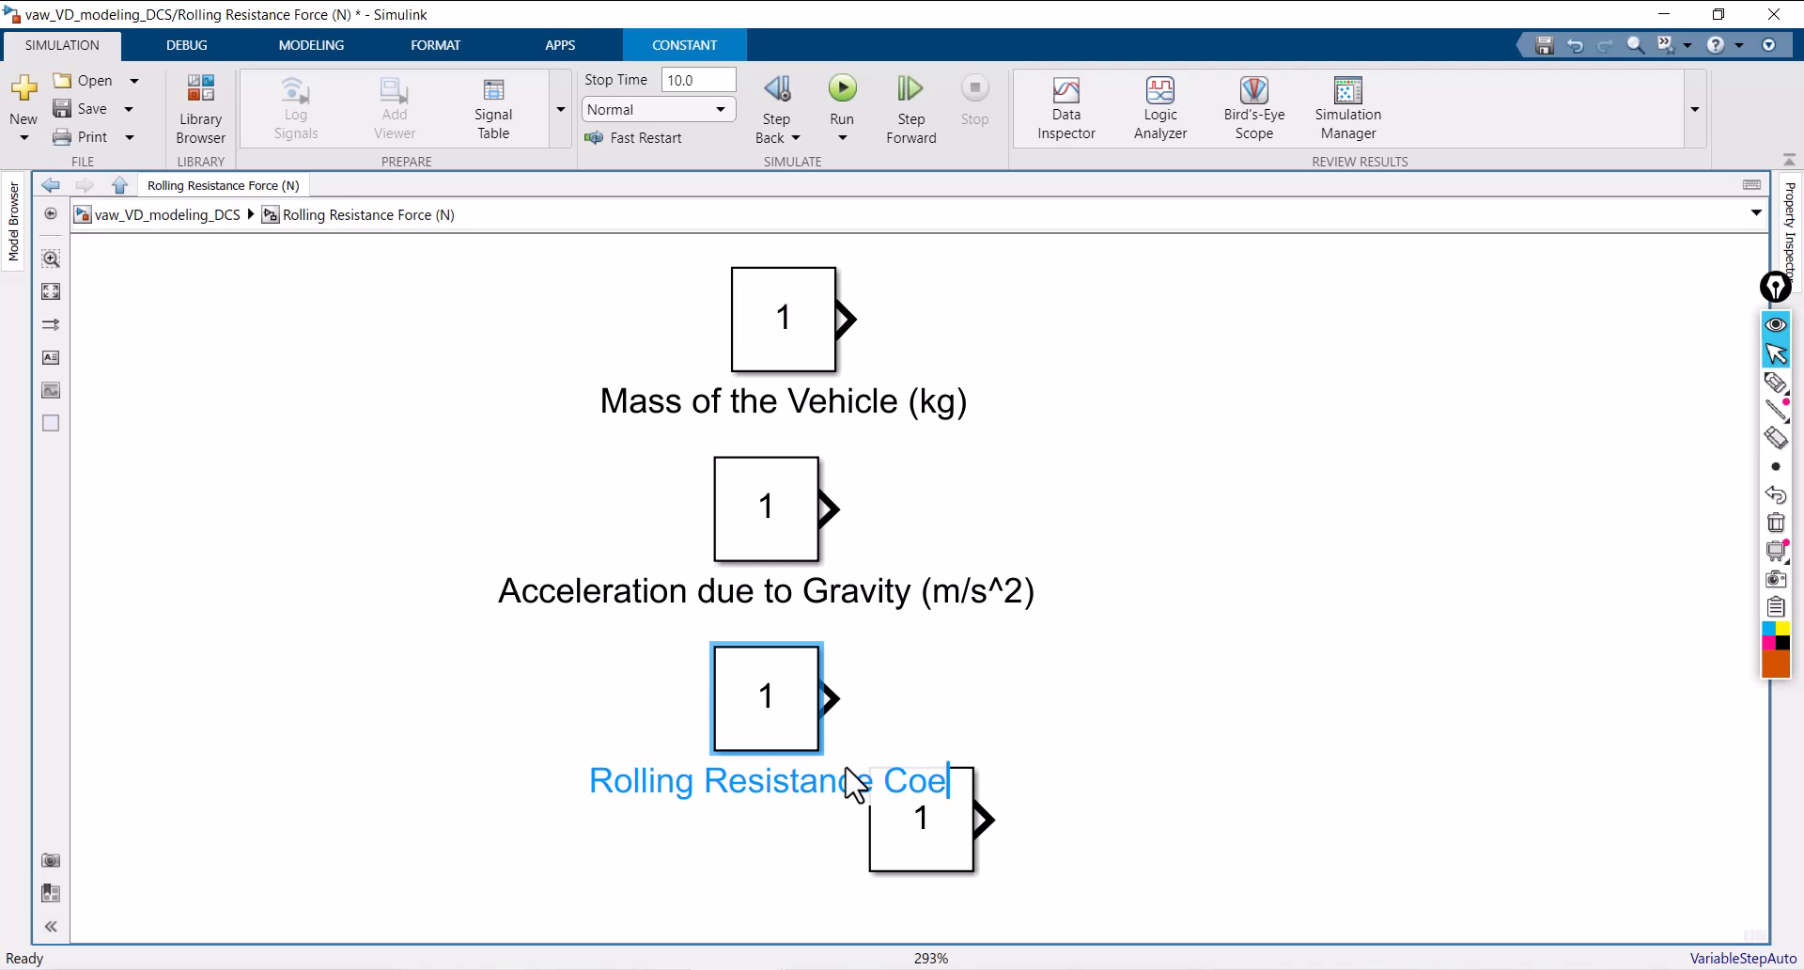
{"action": "type", "text": "fficienr"}
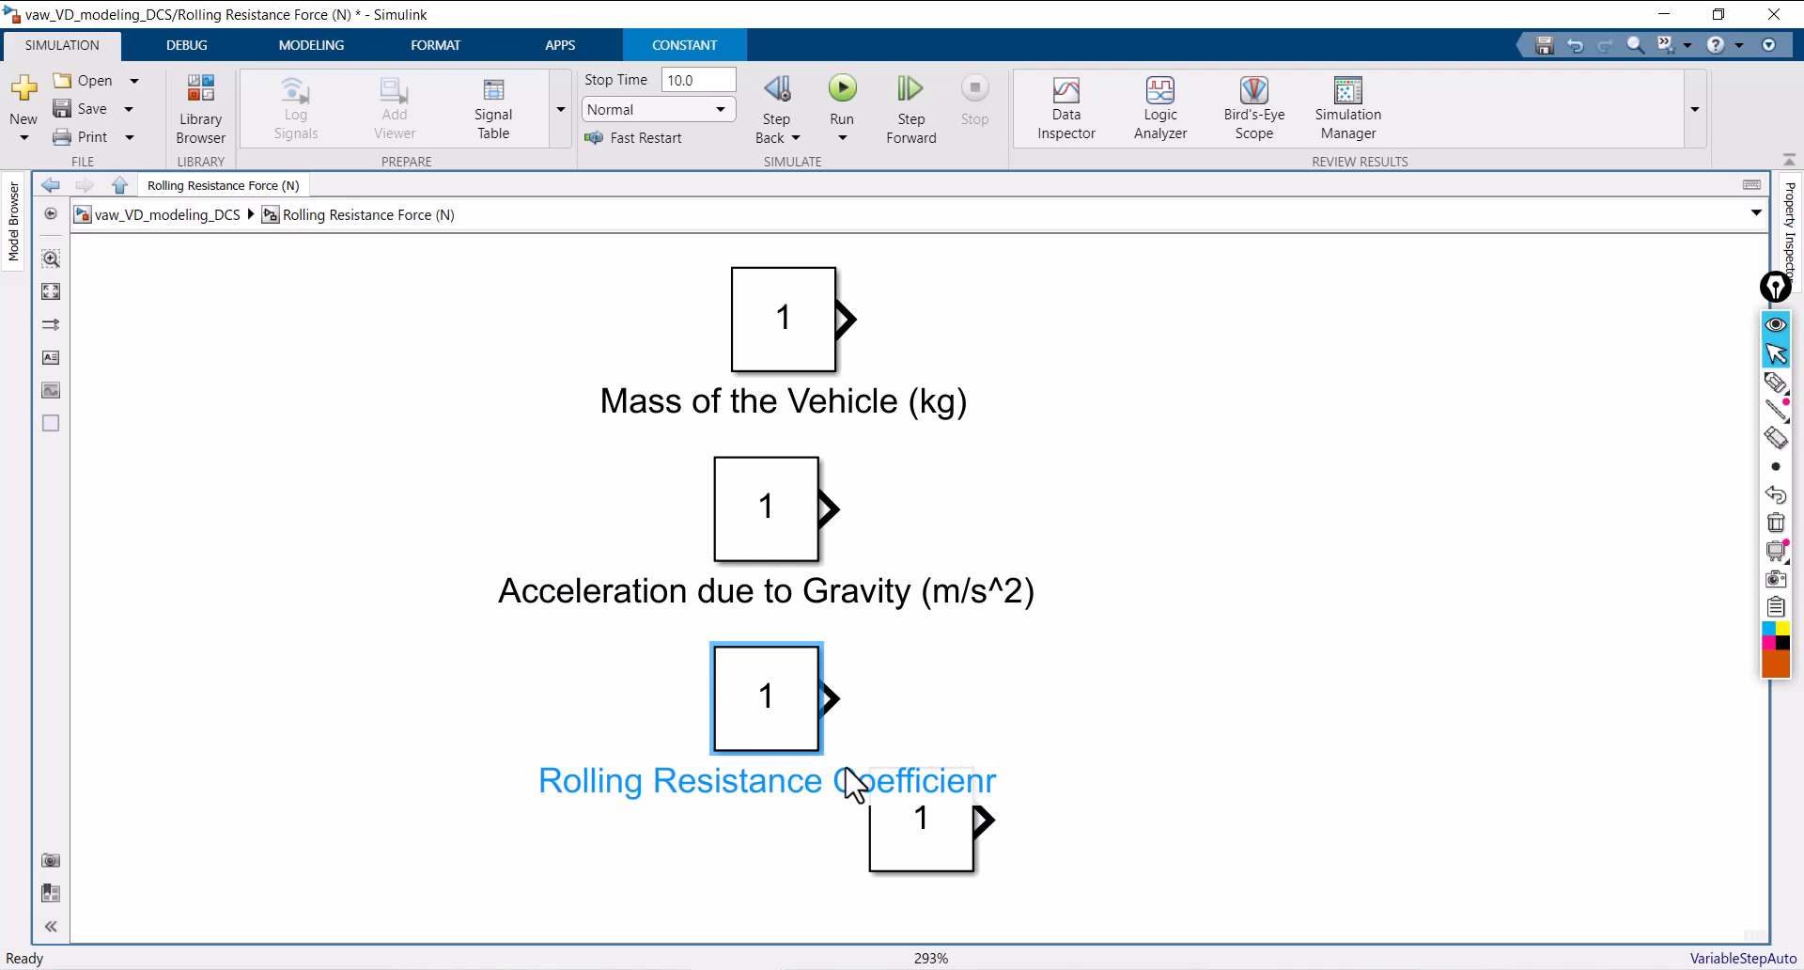
{"action": "key", "text": "BackSpace"}
{"action": "key", "text": "BackSpace"}
{"action": "key", "text": "BackSpace"}
{"action": "key", "text": "BackSpace"}
{"action": "type", "text": "ient"}
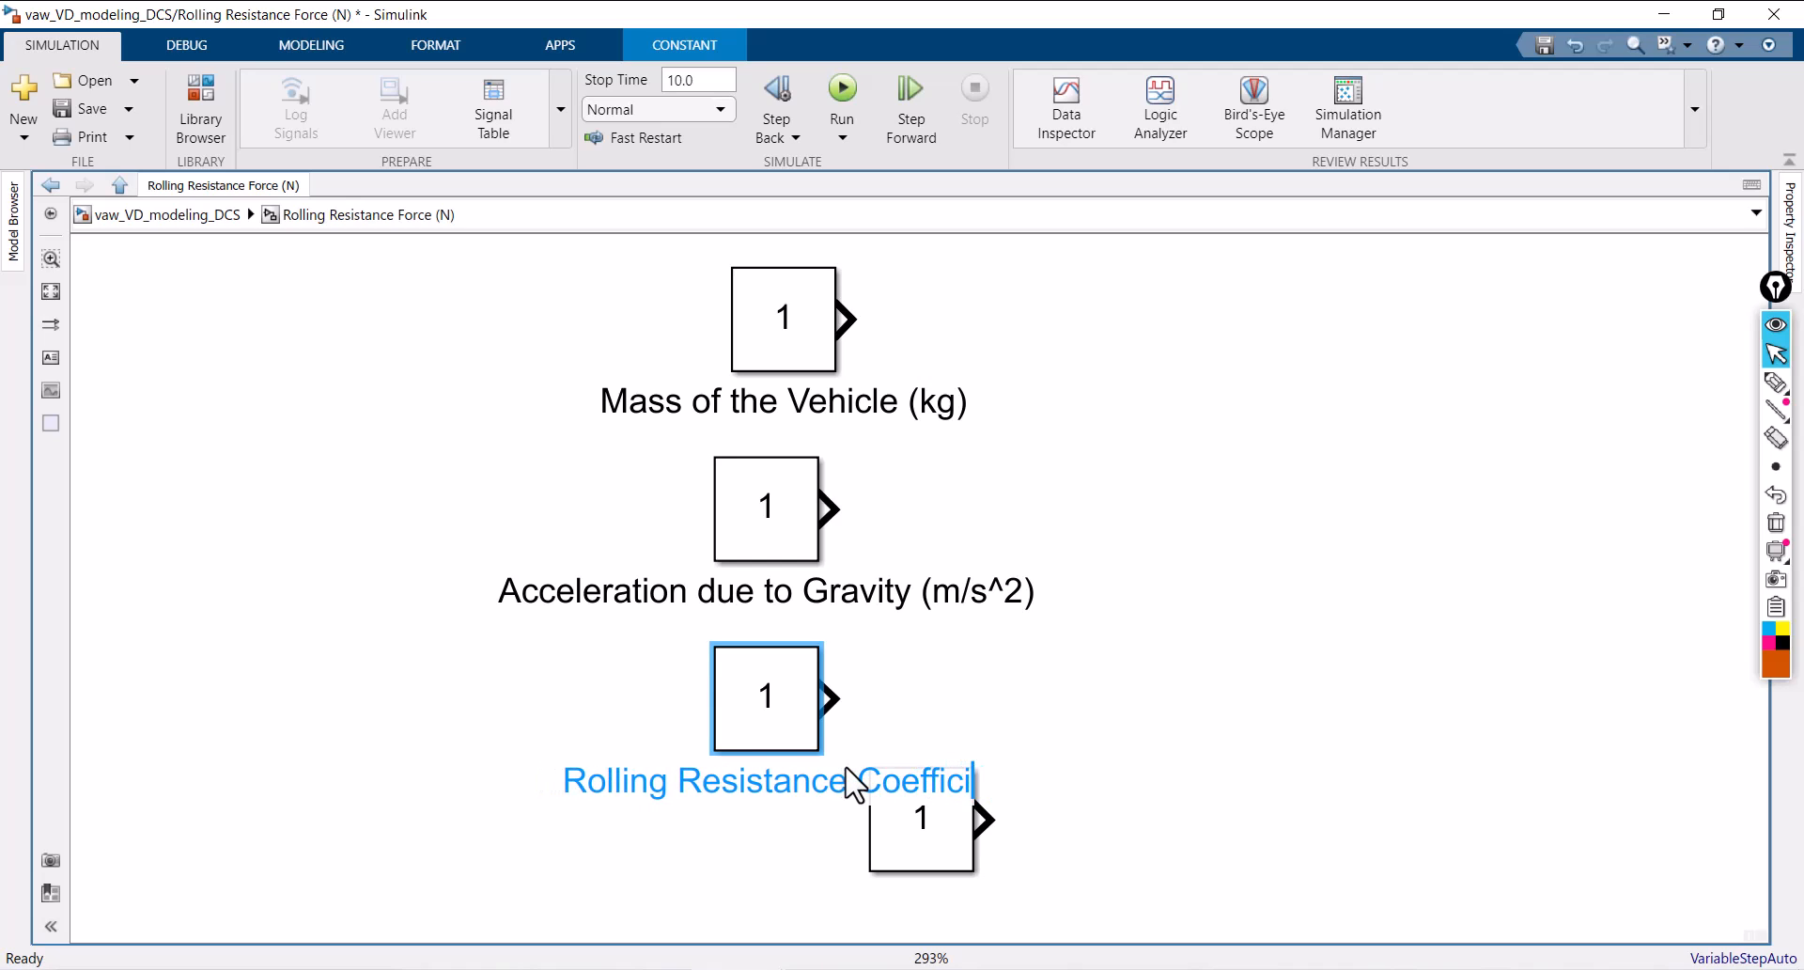
{"action": "left_click", "coordinate": [1164, 736]}
Step: Move the last Constant block below the rolling resistance coefficient block and rename it as "Road Angle (degree)"
{"action": "left_click_drag", "start_coordinate": [946, 857], "coordinate": [780, 926]}
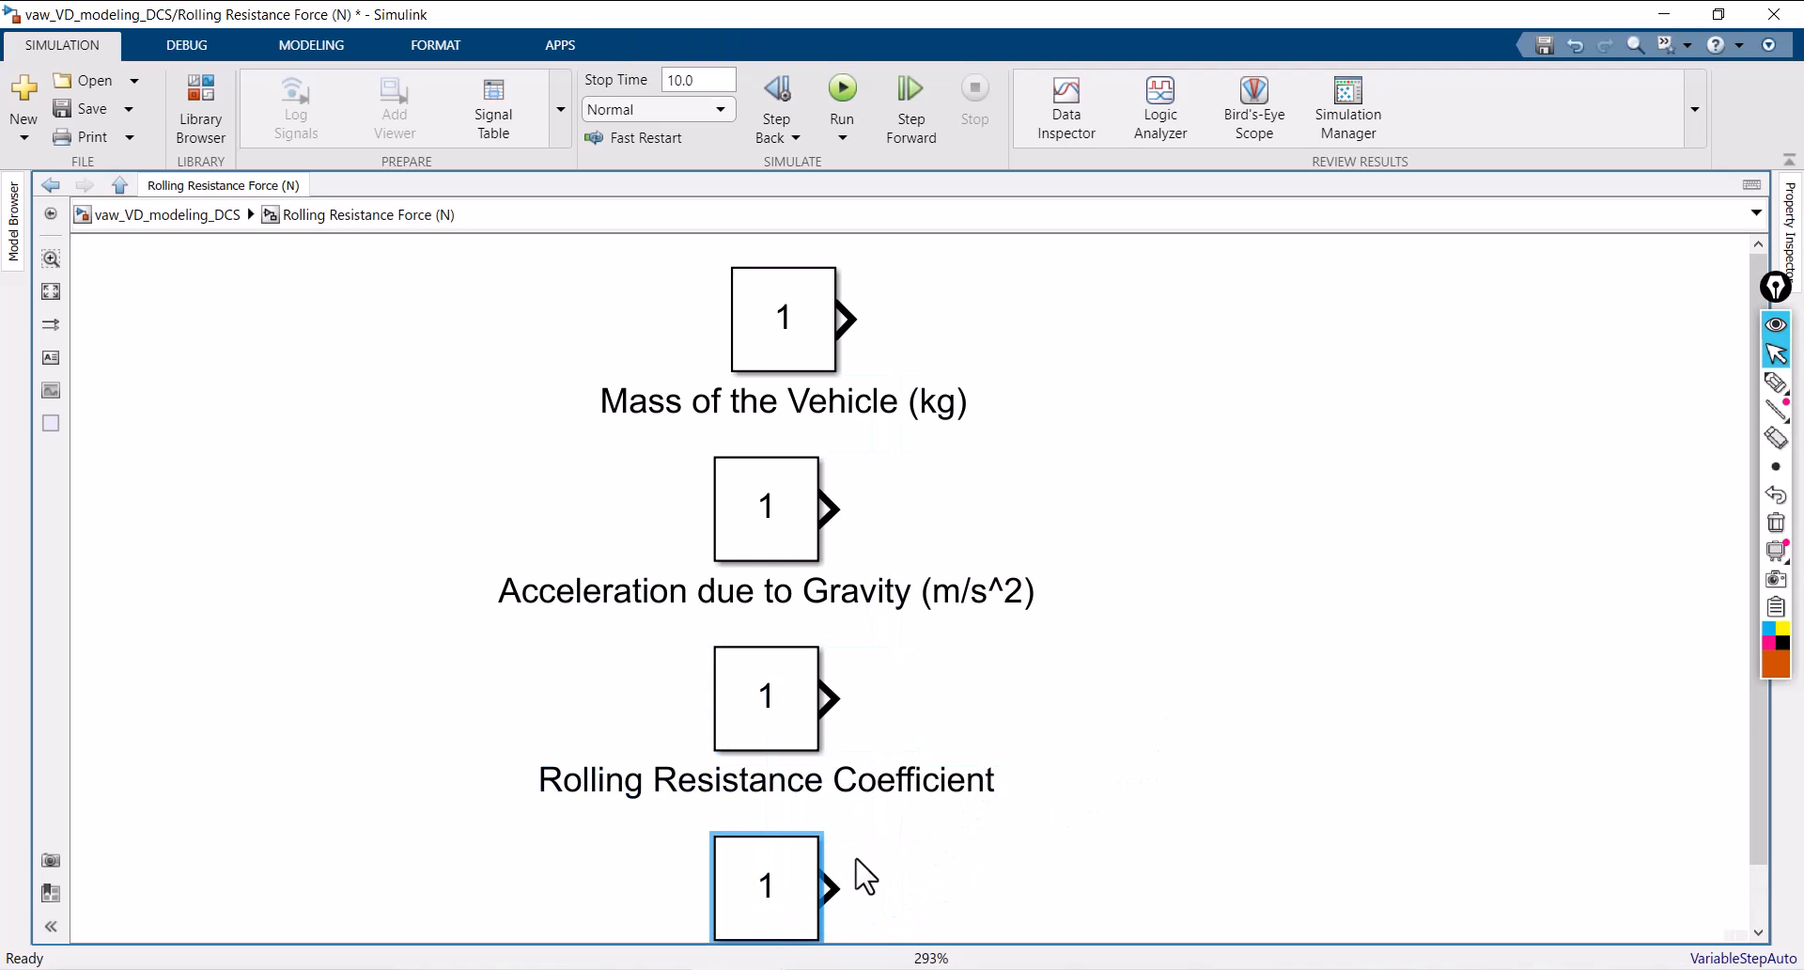
{"action": "key", "text": "space"}
{"action": "left_click", "coordinate": [992, 904]}
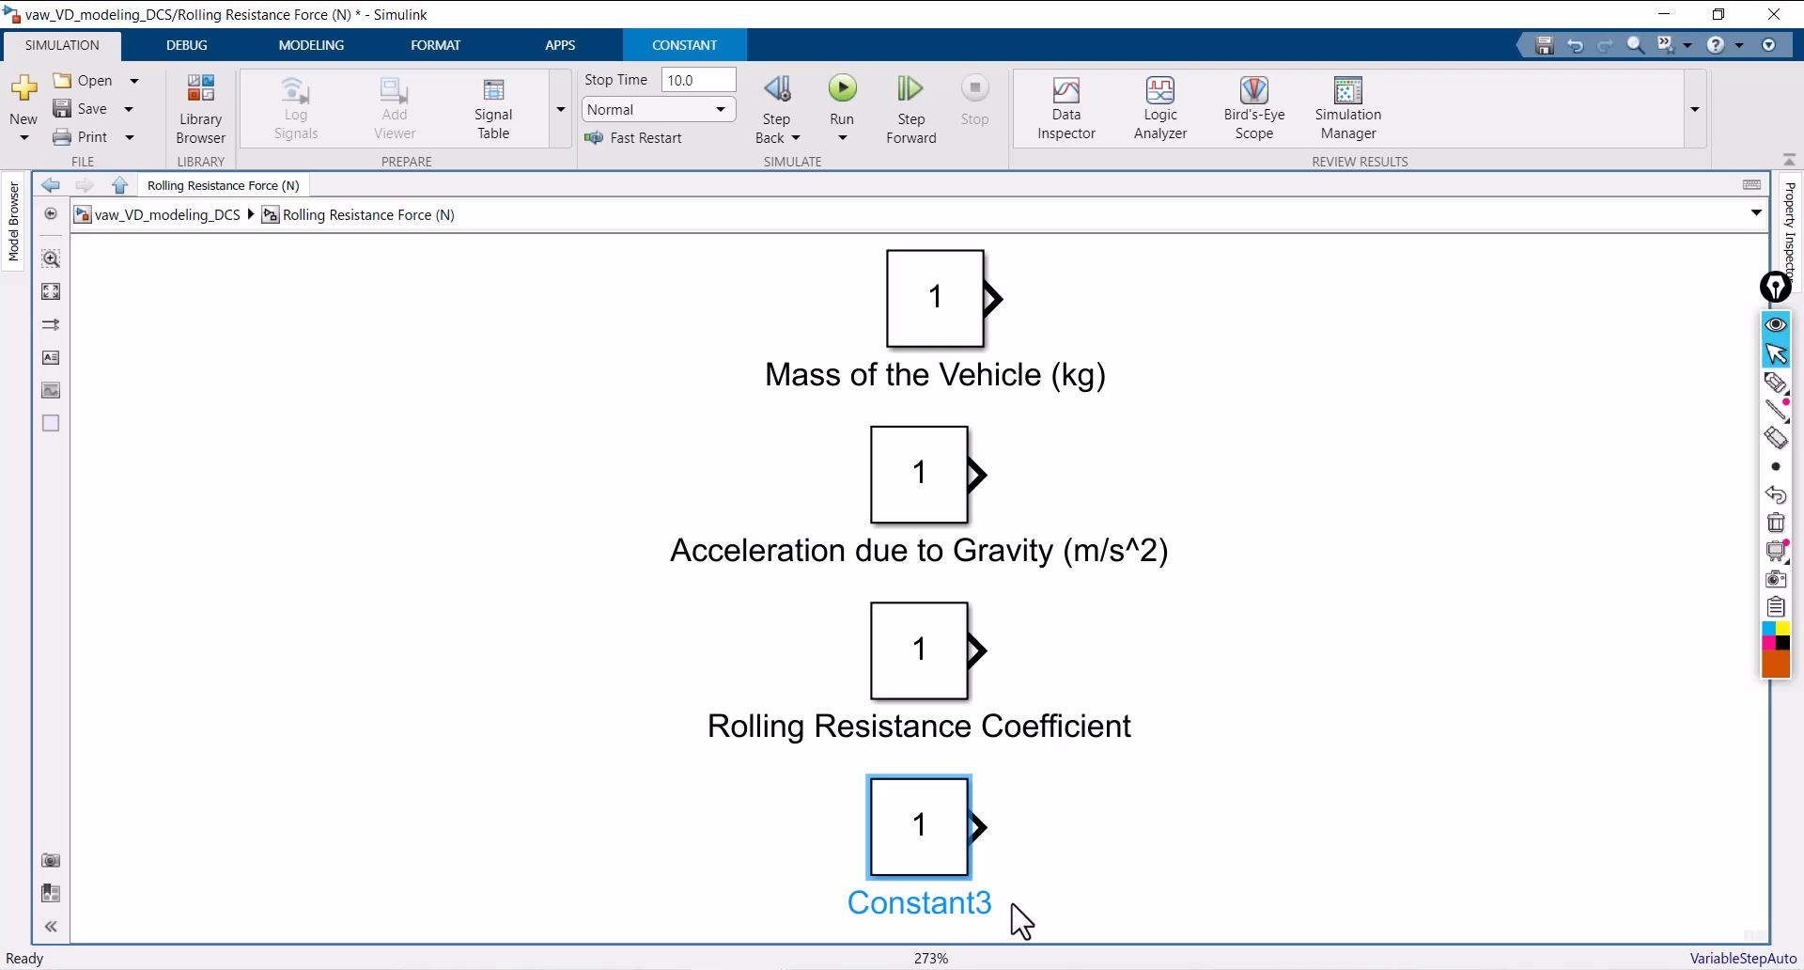
{"action": "key", "text": "BackSpace"}
{"action": "key", "text": "BackSpace"}
{"action": "key", "text": "BackSpace"}
{"action": "key", "text": "BackSpace"}
{"action": "key", "text": "BackSpace"}
{"action": "key", "text": "BackSpace"}
{"action": "key", "text": "BackSpace"}
{"action": "key", "text": "BackSpace"}
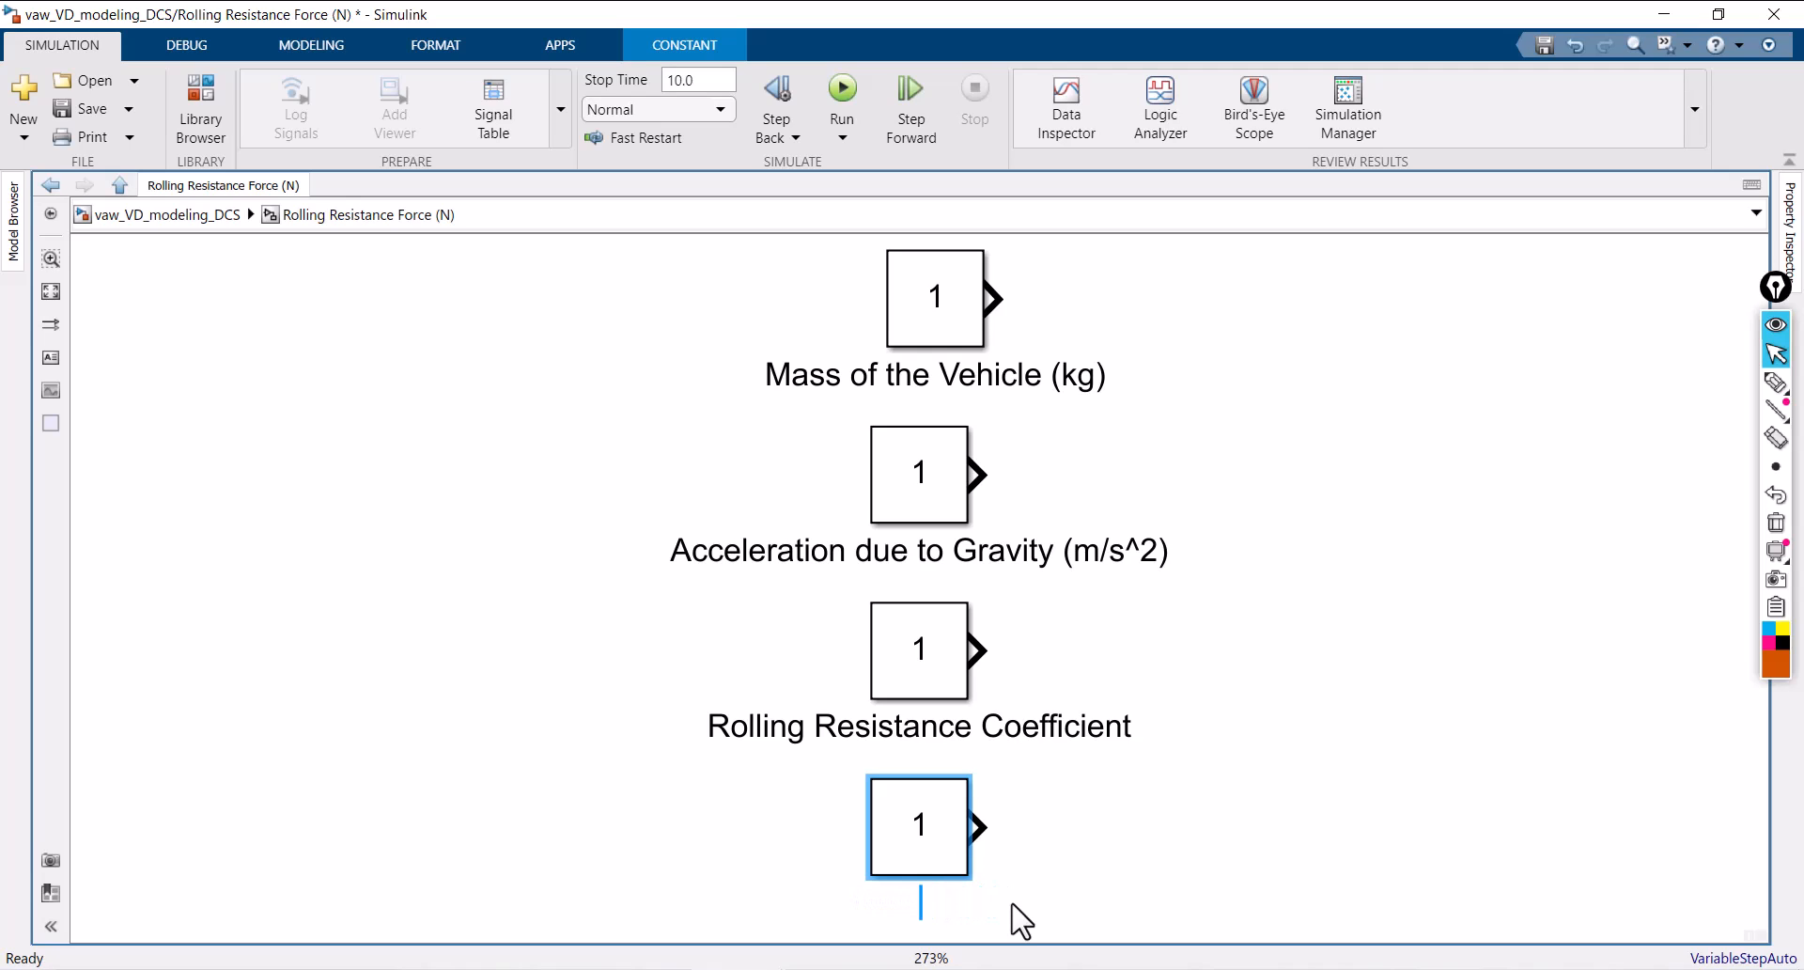
{"action": "type", "text": "Road An"}
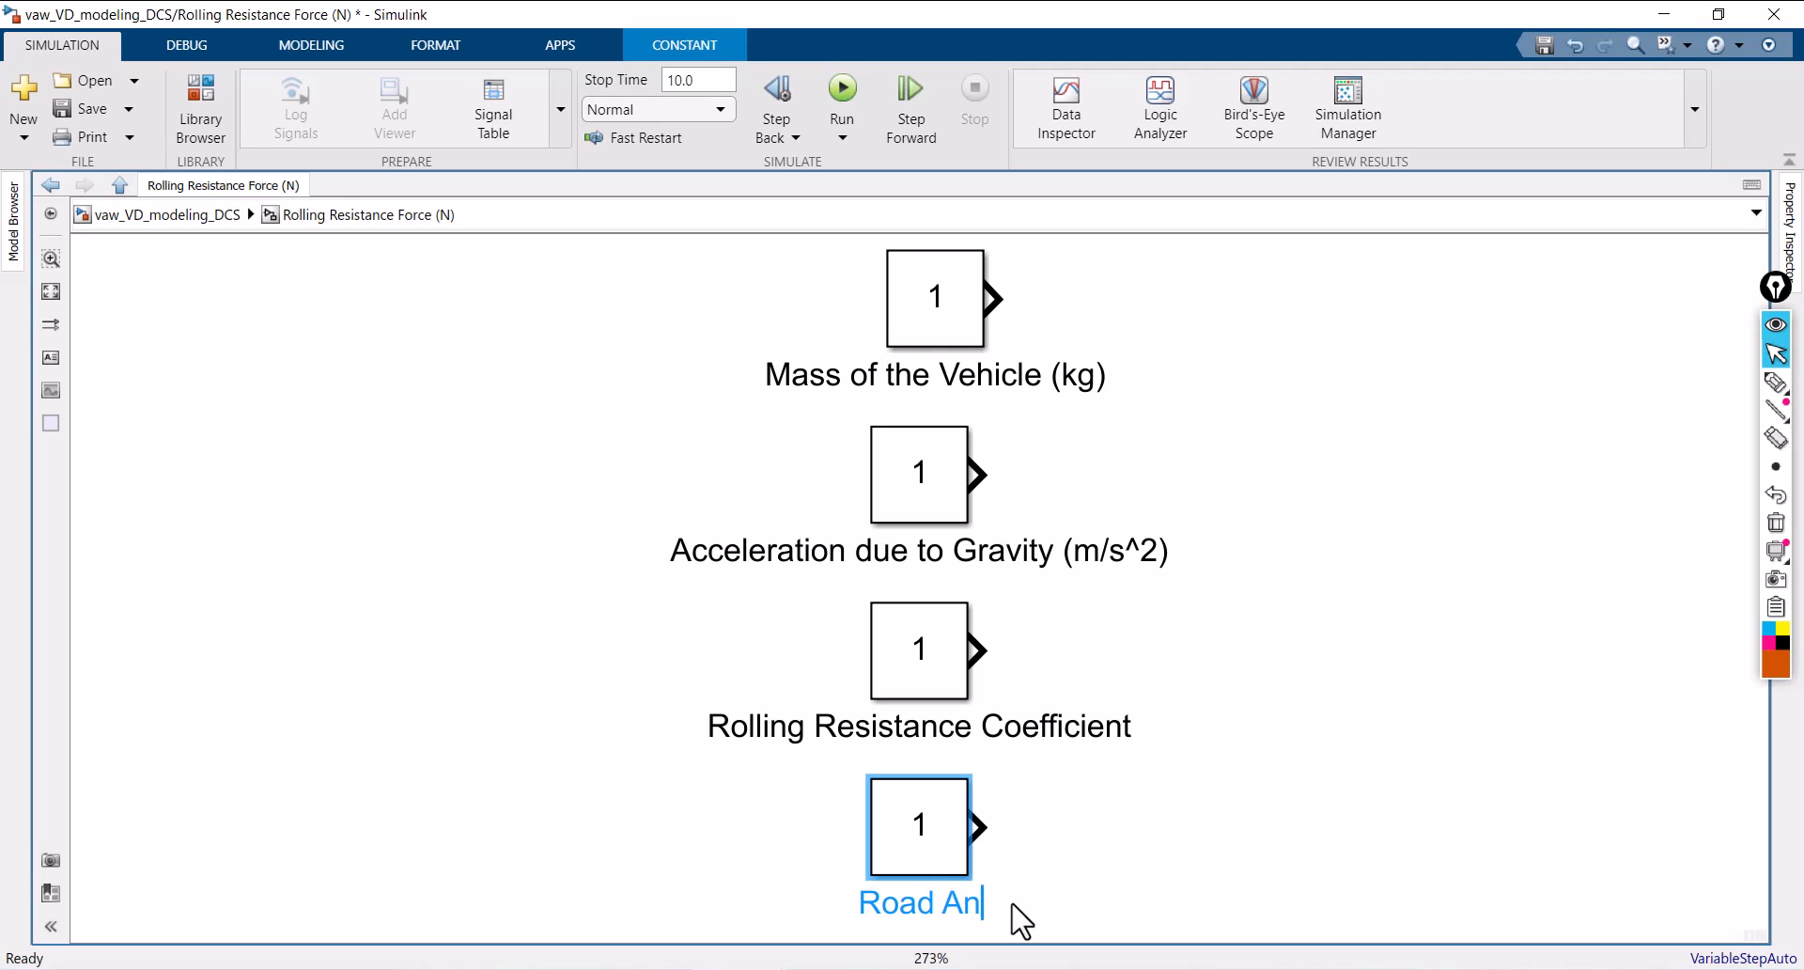
{"action": "type", "text": "gle"}
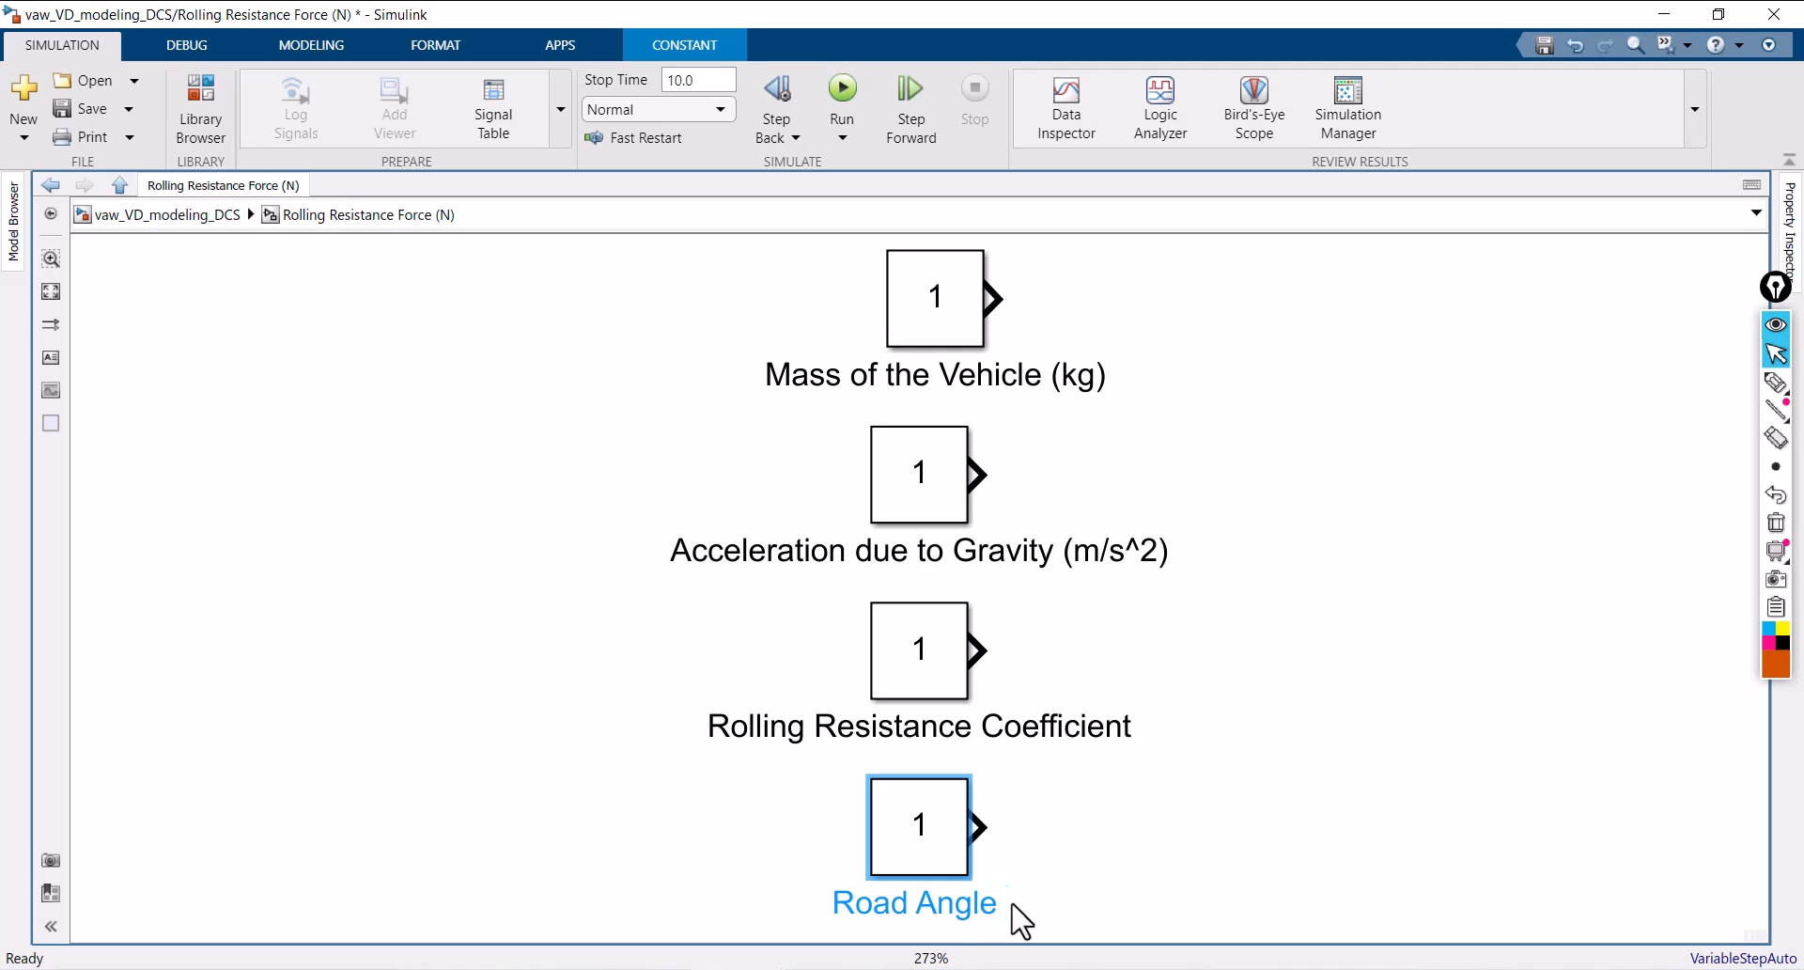
{"action": "type", "text": " ("}
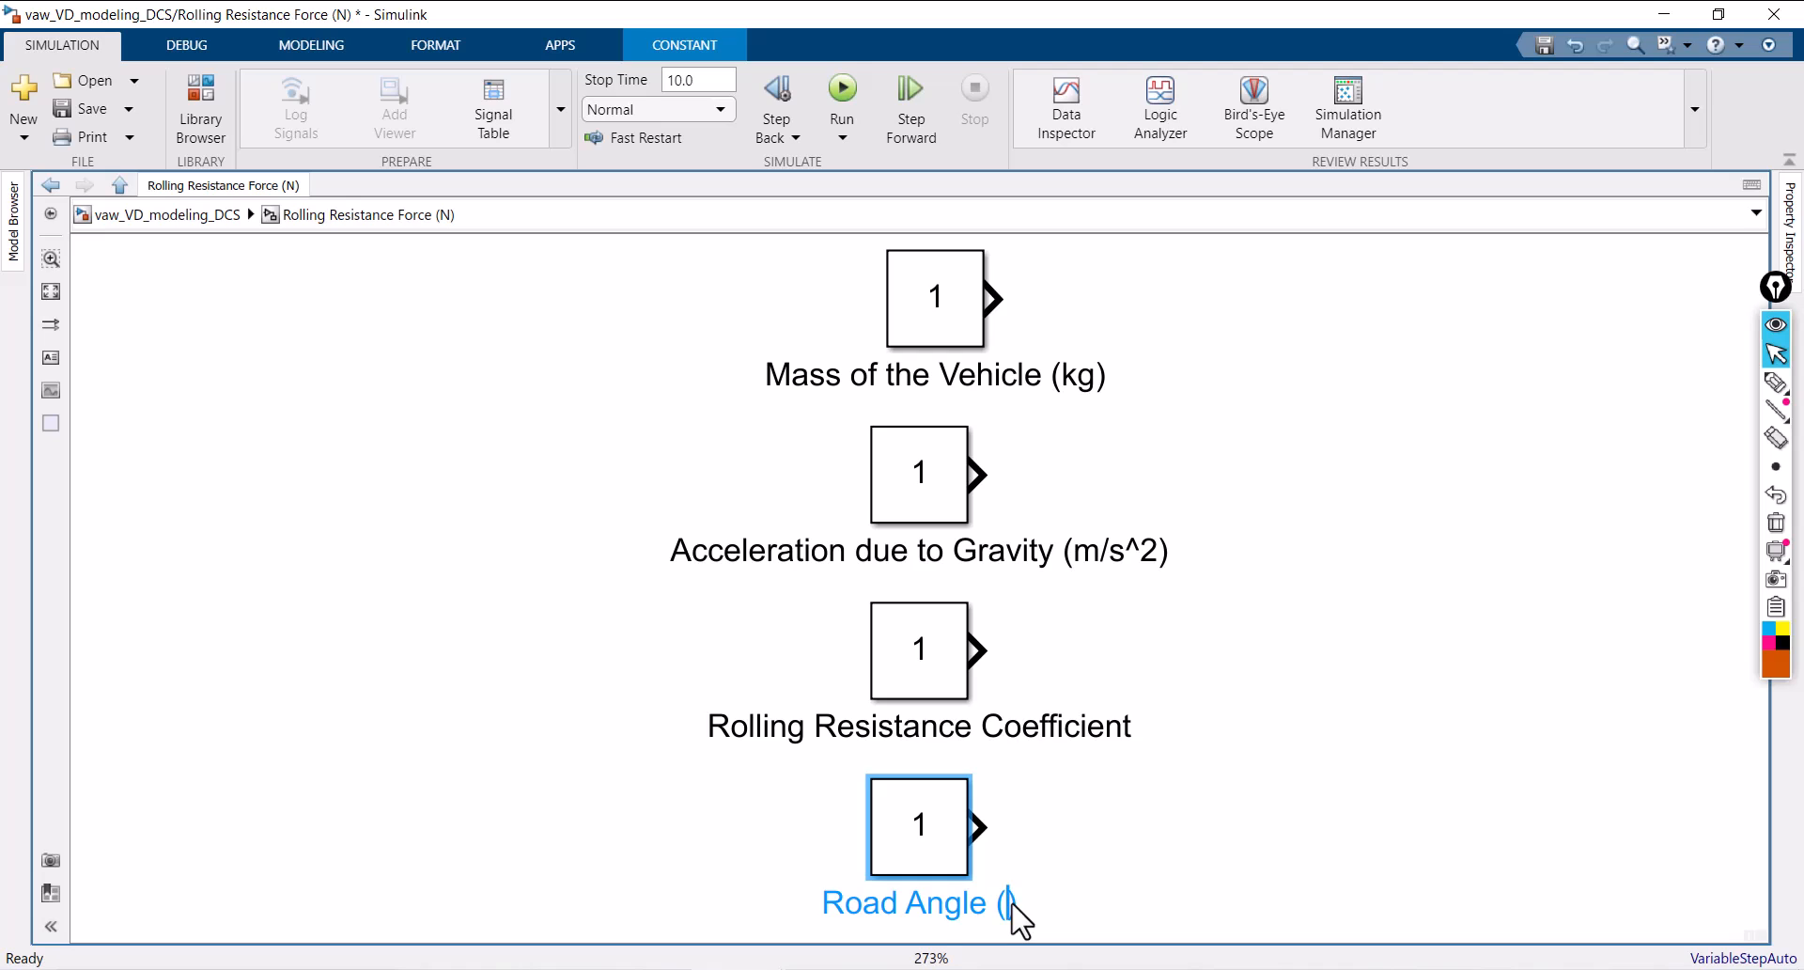
{"action": "type", "text": "degree"}
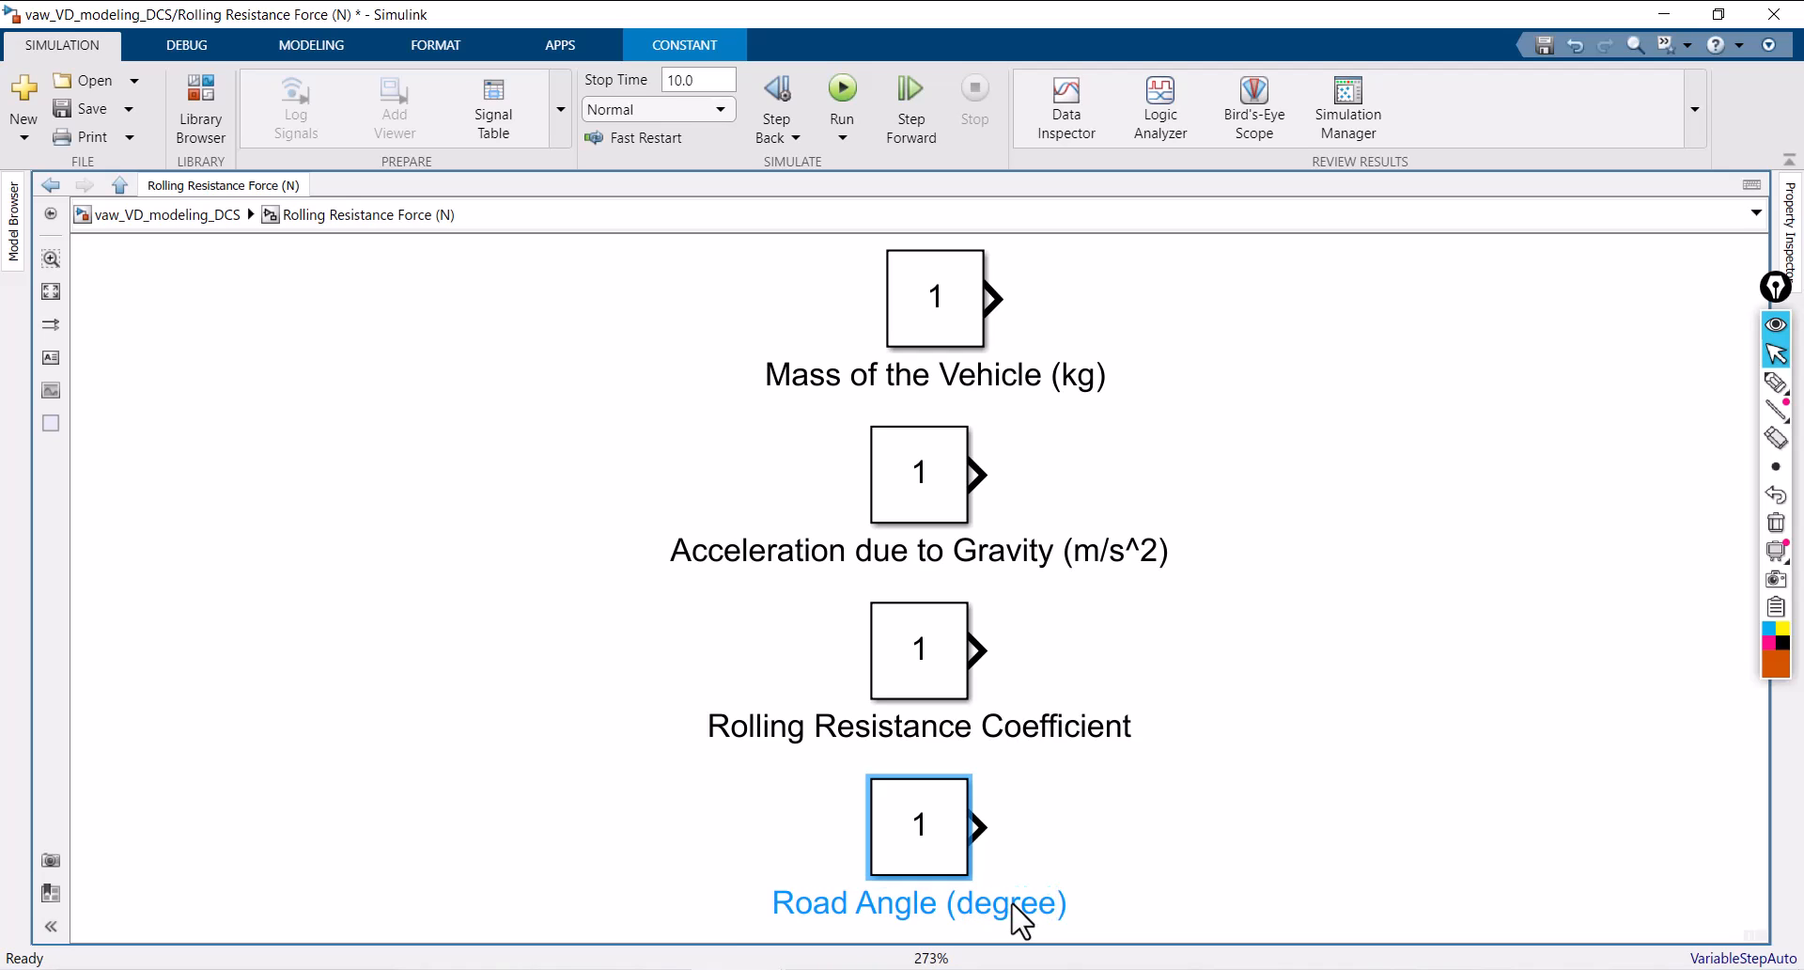
{"action": "left_click", "coordinate": [553, 741]}
Step: Add a Degrees to Radians block beside the Road Angle constant and connect the constant's output to its input
{"action": "scroll", "coordinate": [371, 686], "scroll_direction": "down", "scroll_amount": 2}
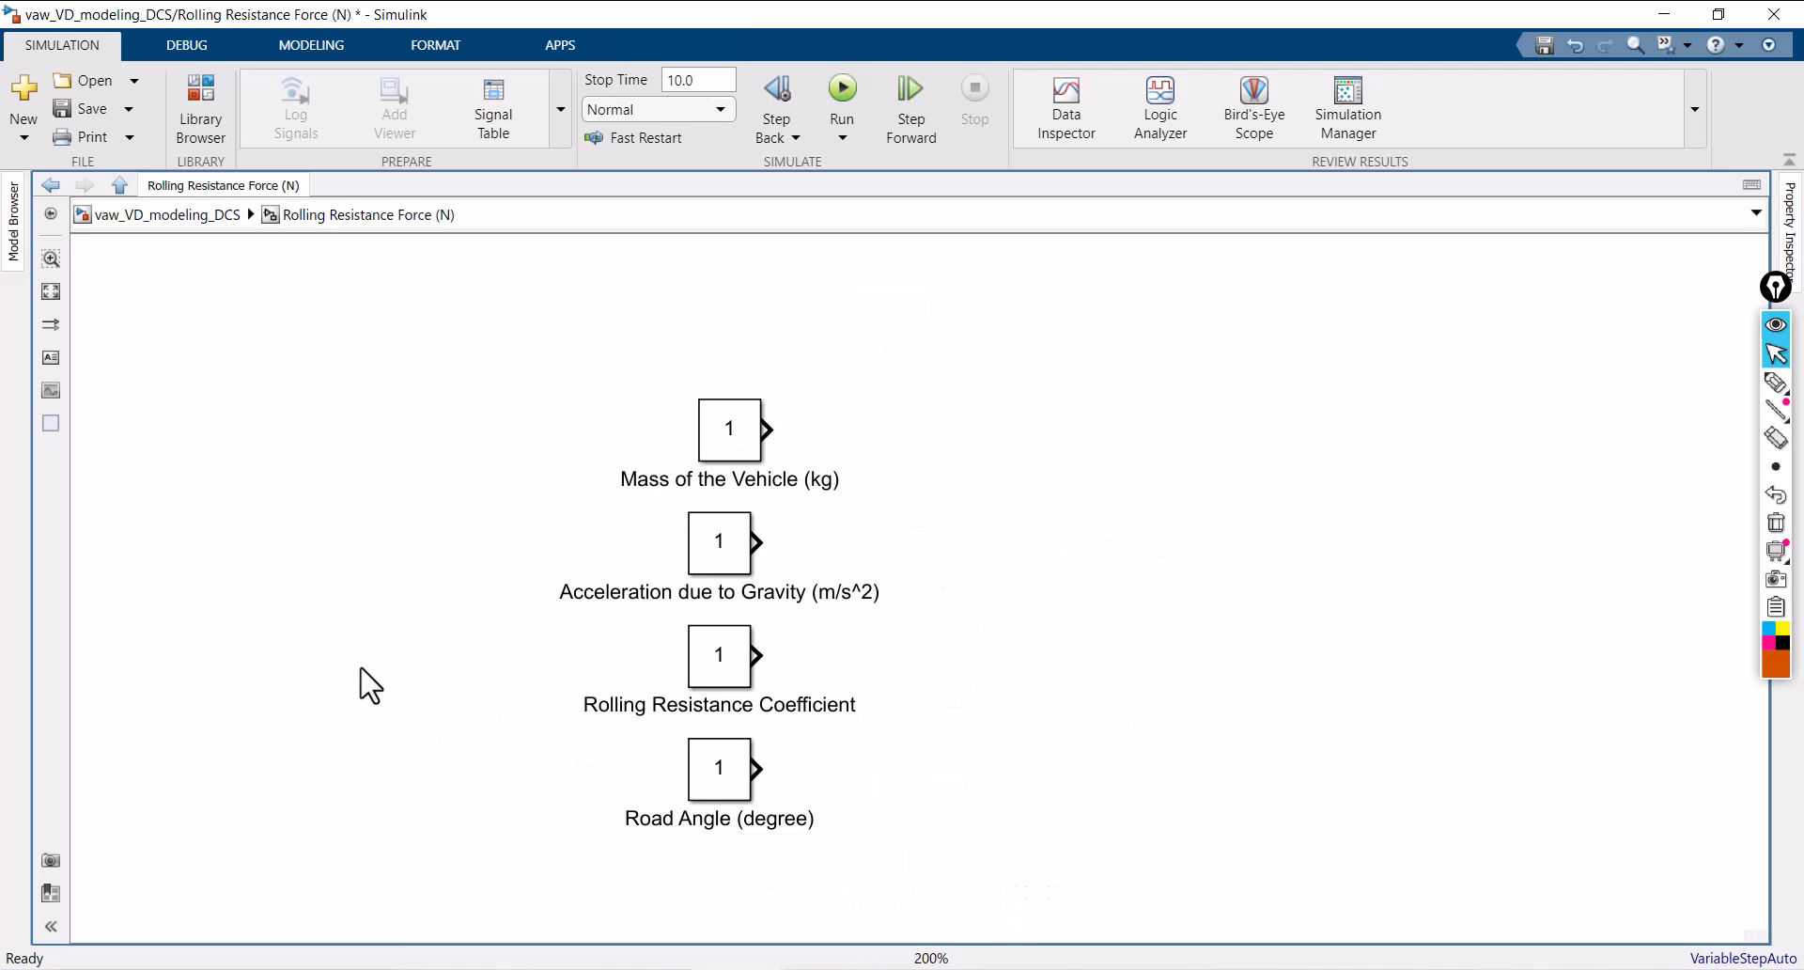
{"action": "scroll", "coordinate": [902, 592], "scroll_direction": "up", "scroll_amount": 1}
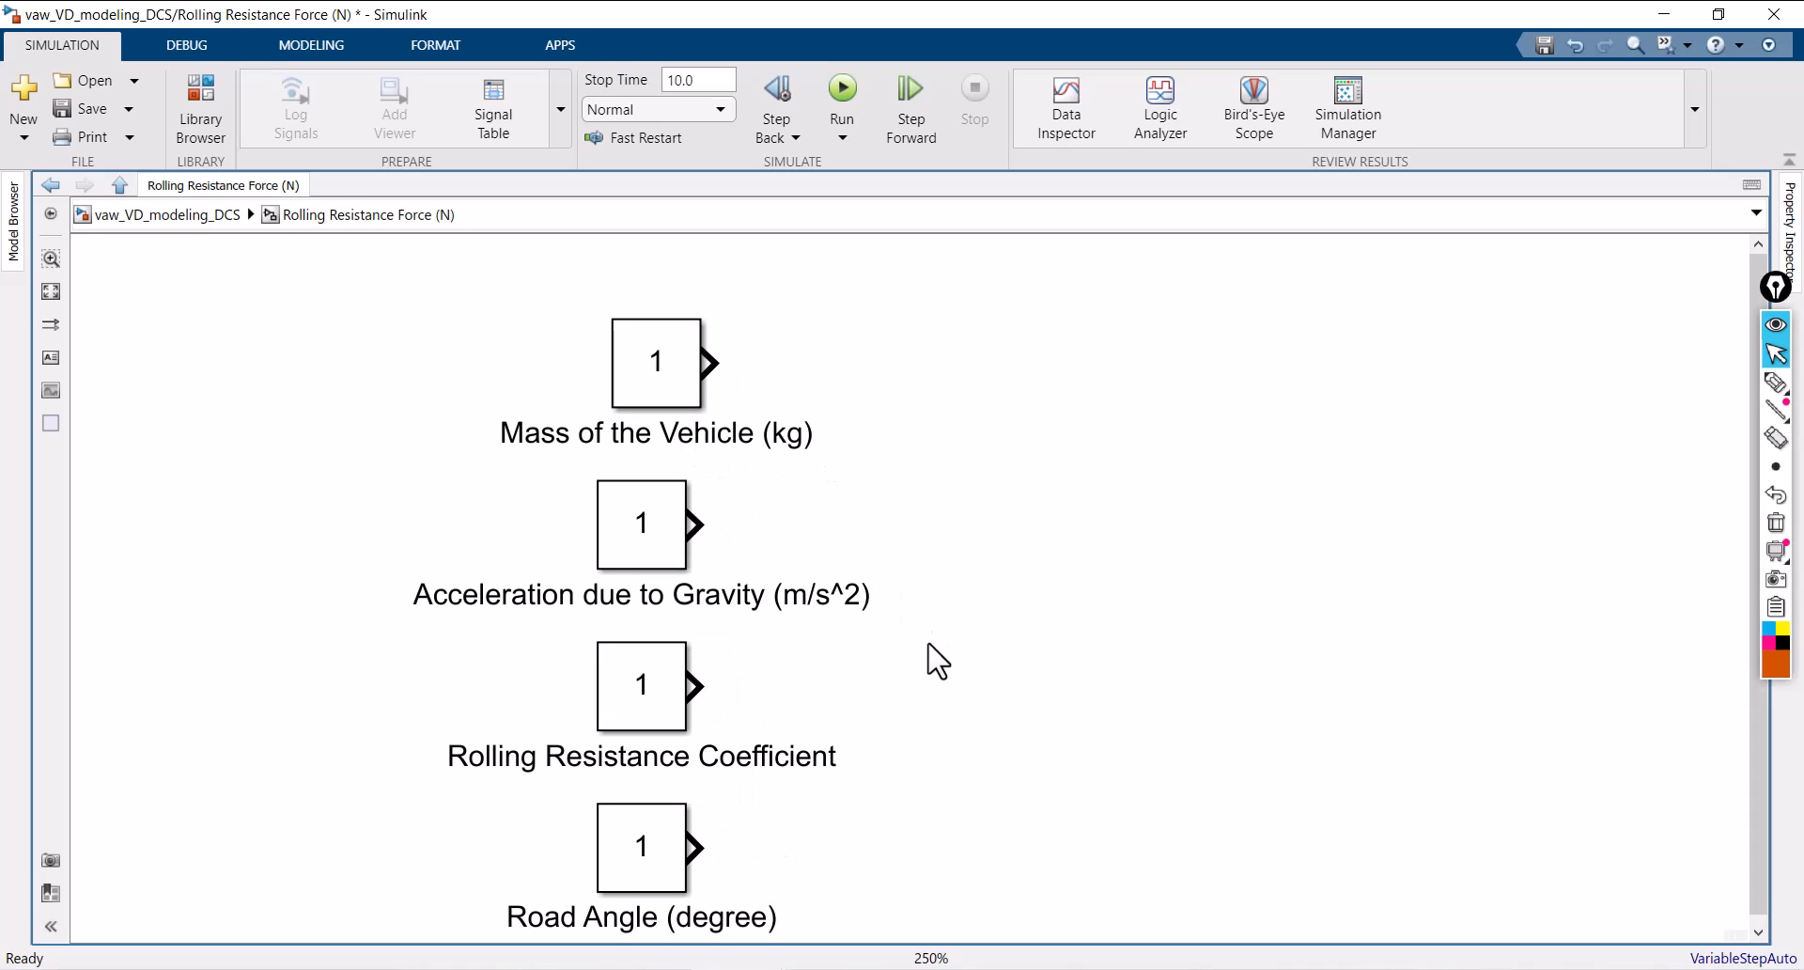
{"action": "double_click", "coordinate": [978, 789]}
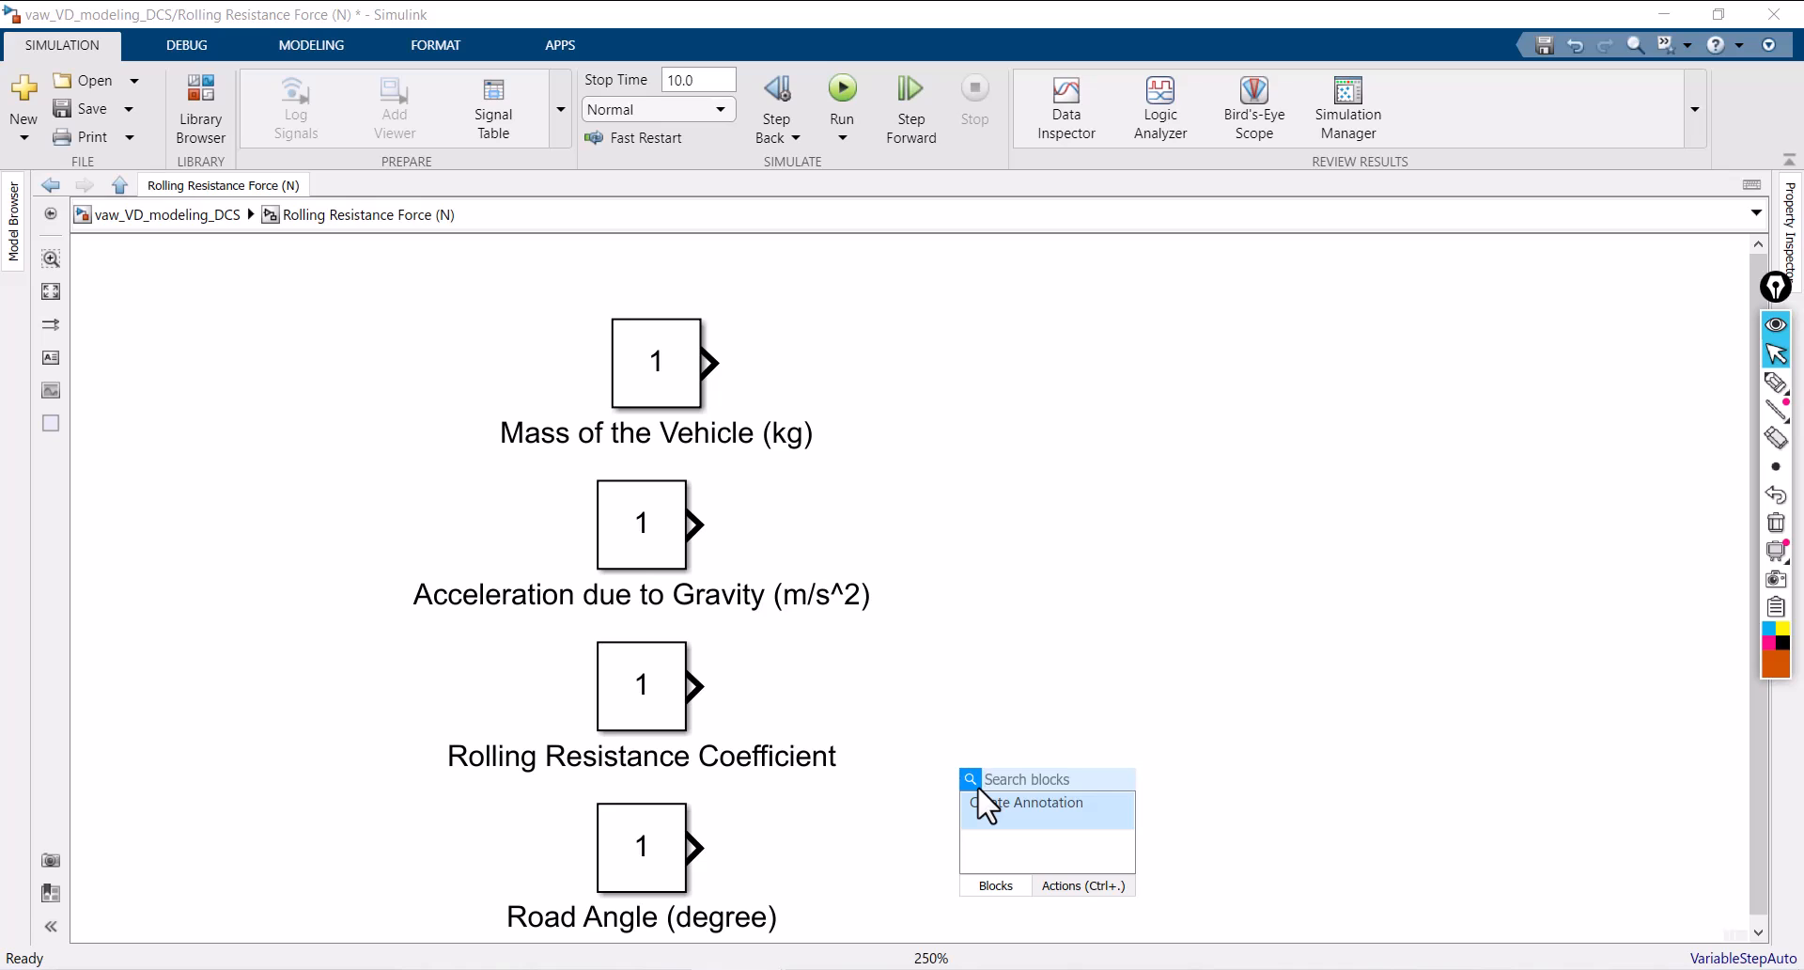
{"action": "type", "text": "degr"}
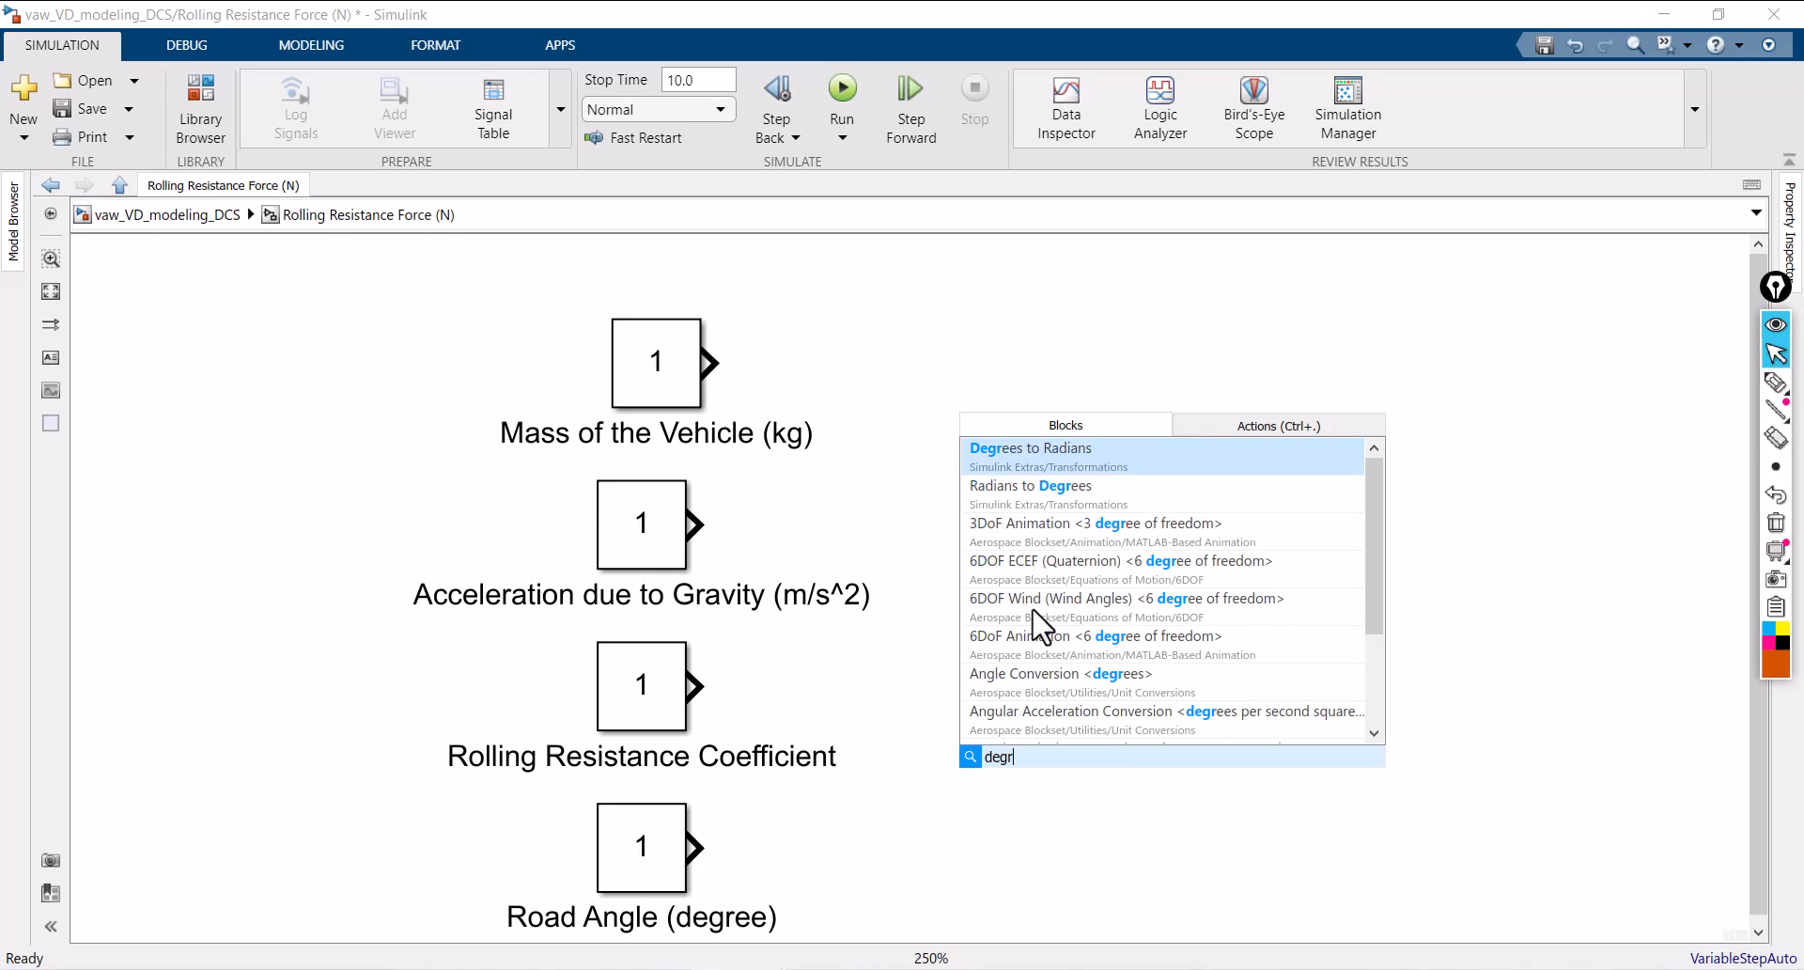
{"action": "left_click", "coordinate": [1071, 464]}
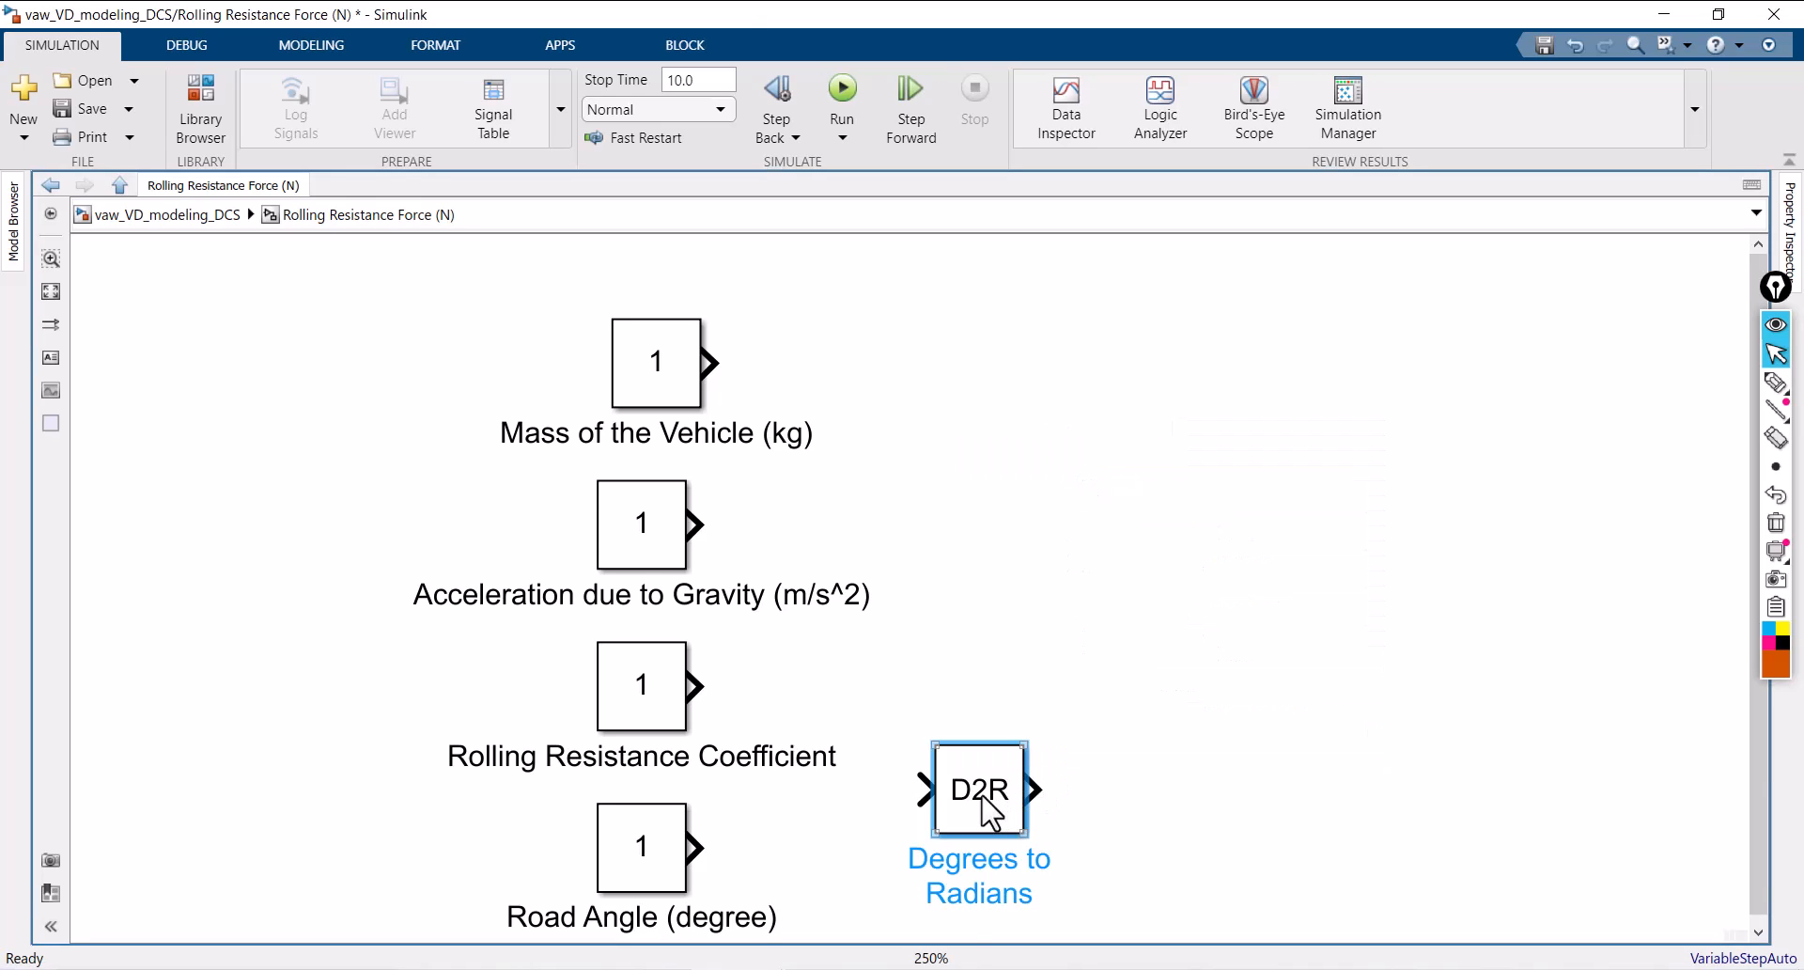
{"action": "left_click_drag", "start_coordinate": [983, 800], "coordinate": [911, 850]}
{"action": "mouse_move", "coordinate": [925, 793]}
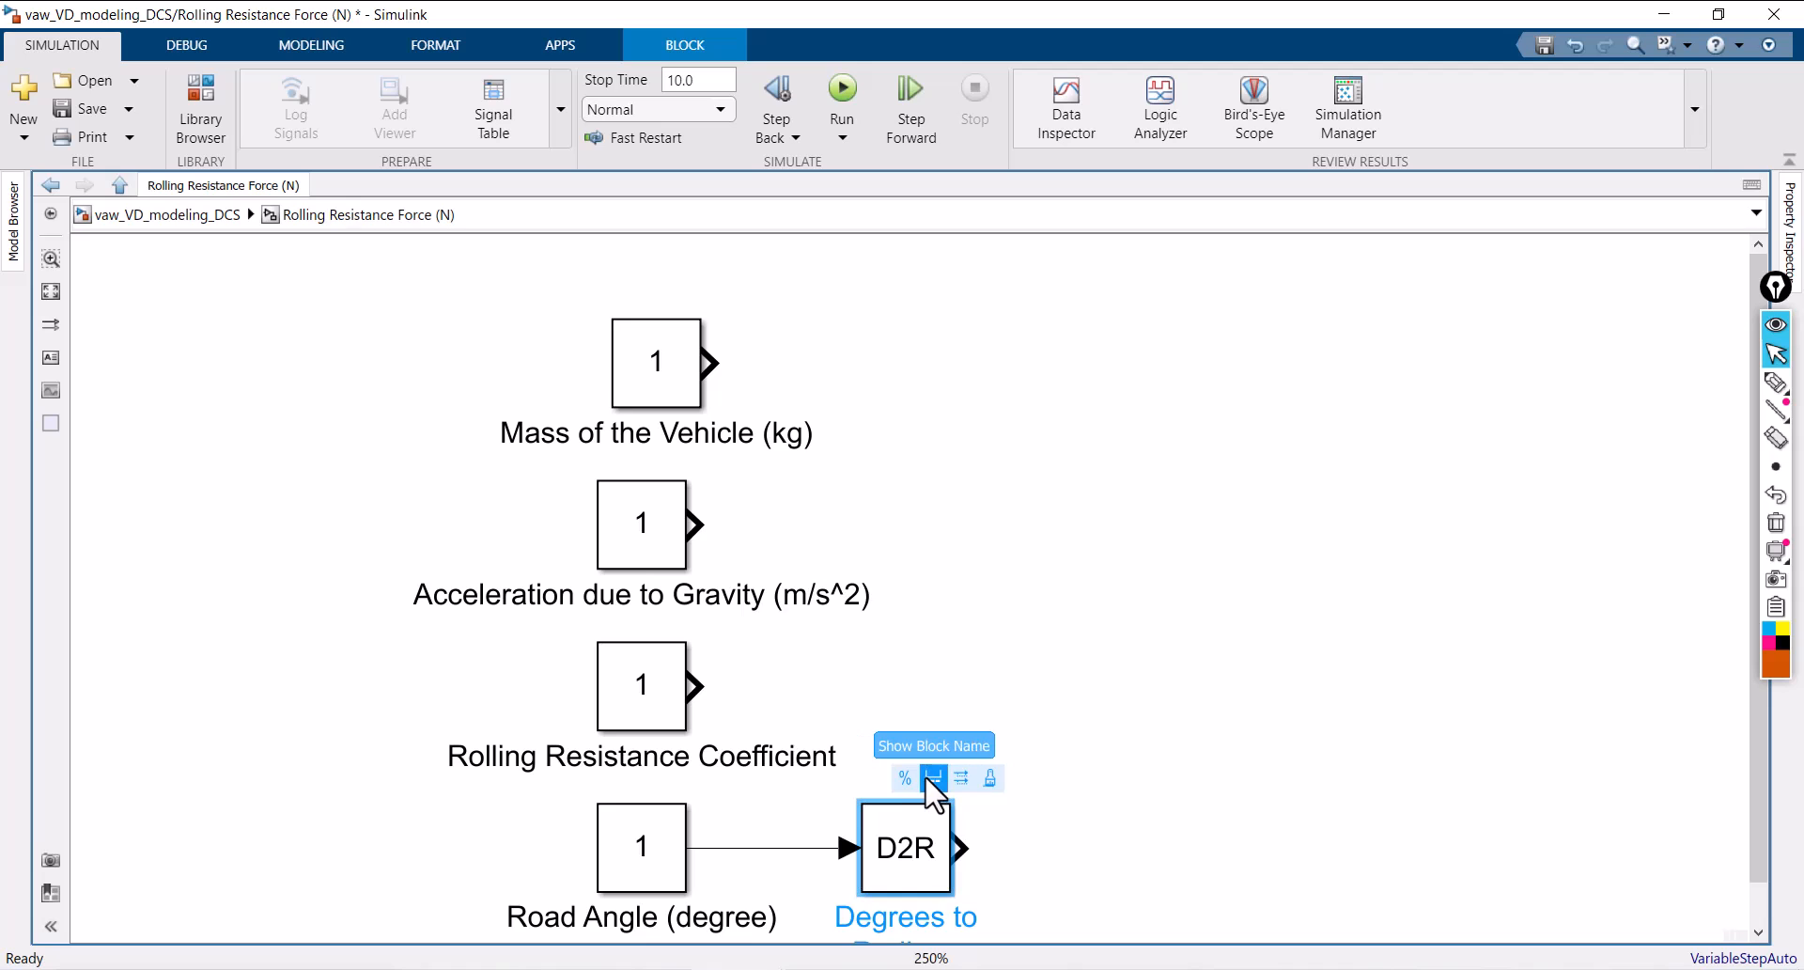
{"action": "left_click", "coordinate": [1007, 590]}
Step: Add a Cos block after the Degrees to Radians block and connect the converted angle to its input
{"action": "left_click_drag", "start_coordinate": [700, 628], "coordinate": [923, 570]}
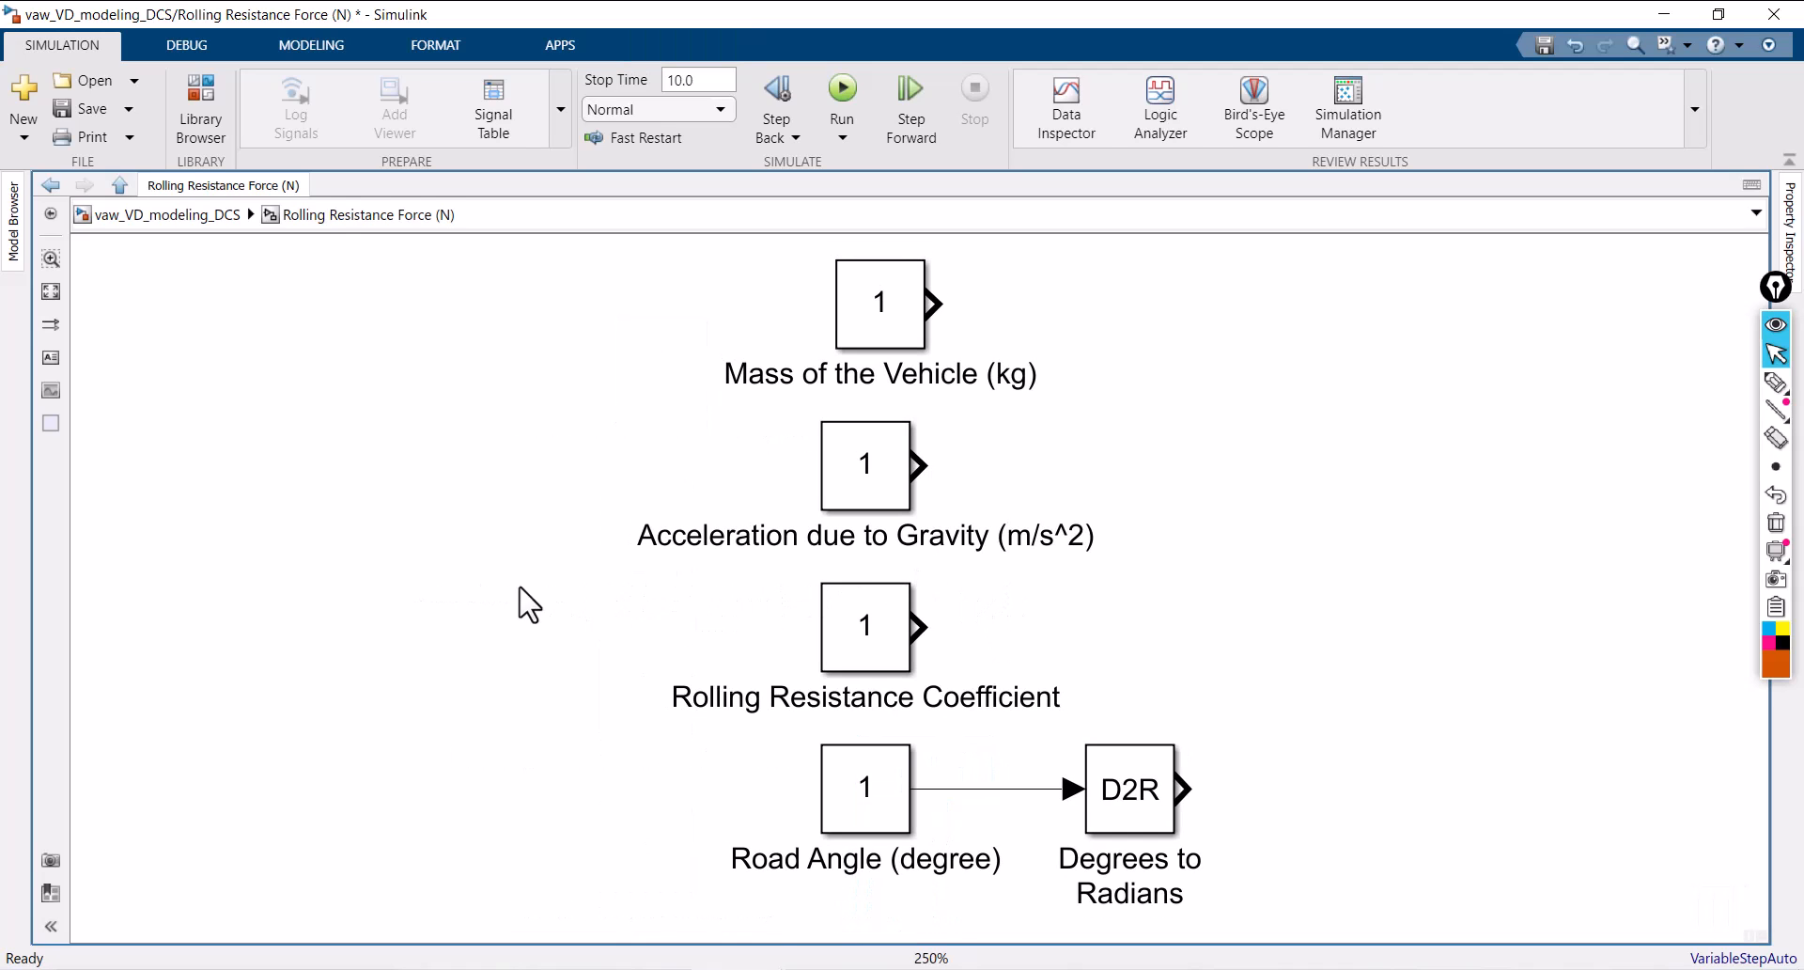
{"action": "scroll", "coordinate": [350, 599], "scroll_direction": "down", "scroll_amount": 2}
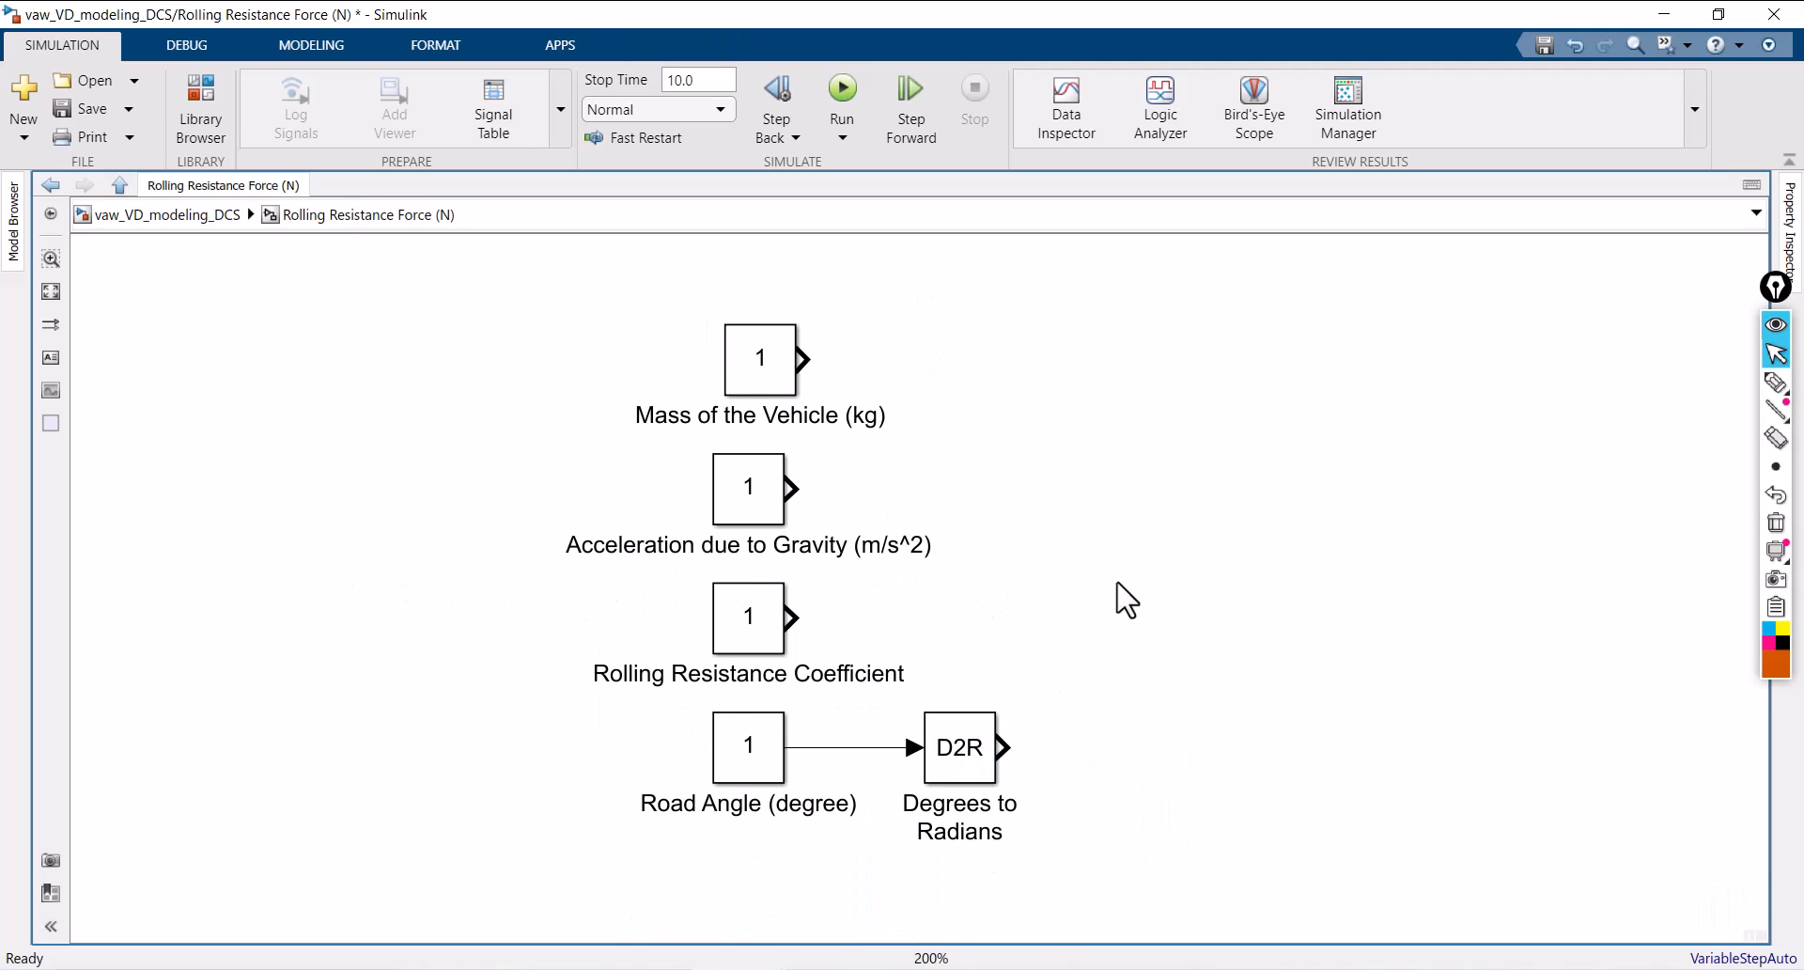
{"action": "scroll", "coordinate": [1123, 620], "scroll_direction": "up", "scroll_amount": 2}
{"action": "double_click", "coordinate": [1124, 658]}
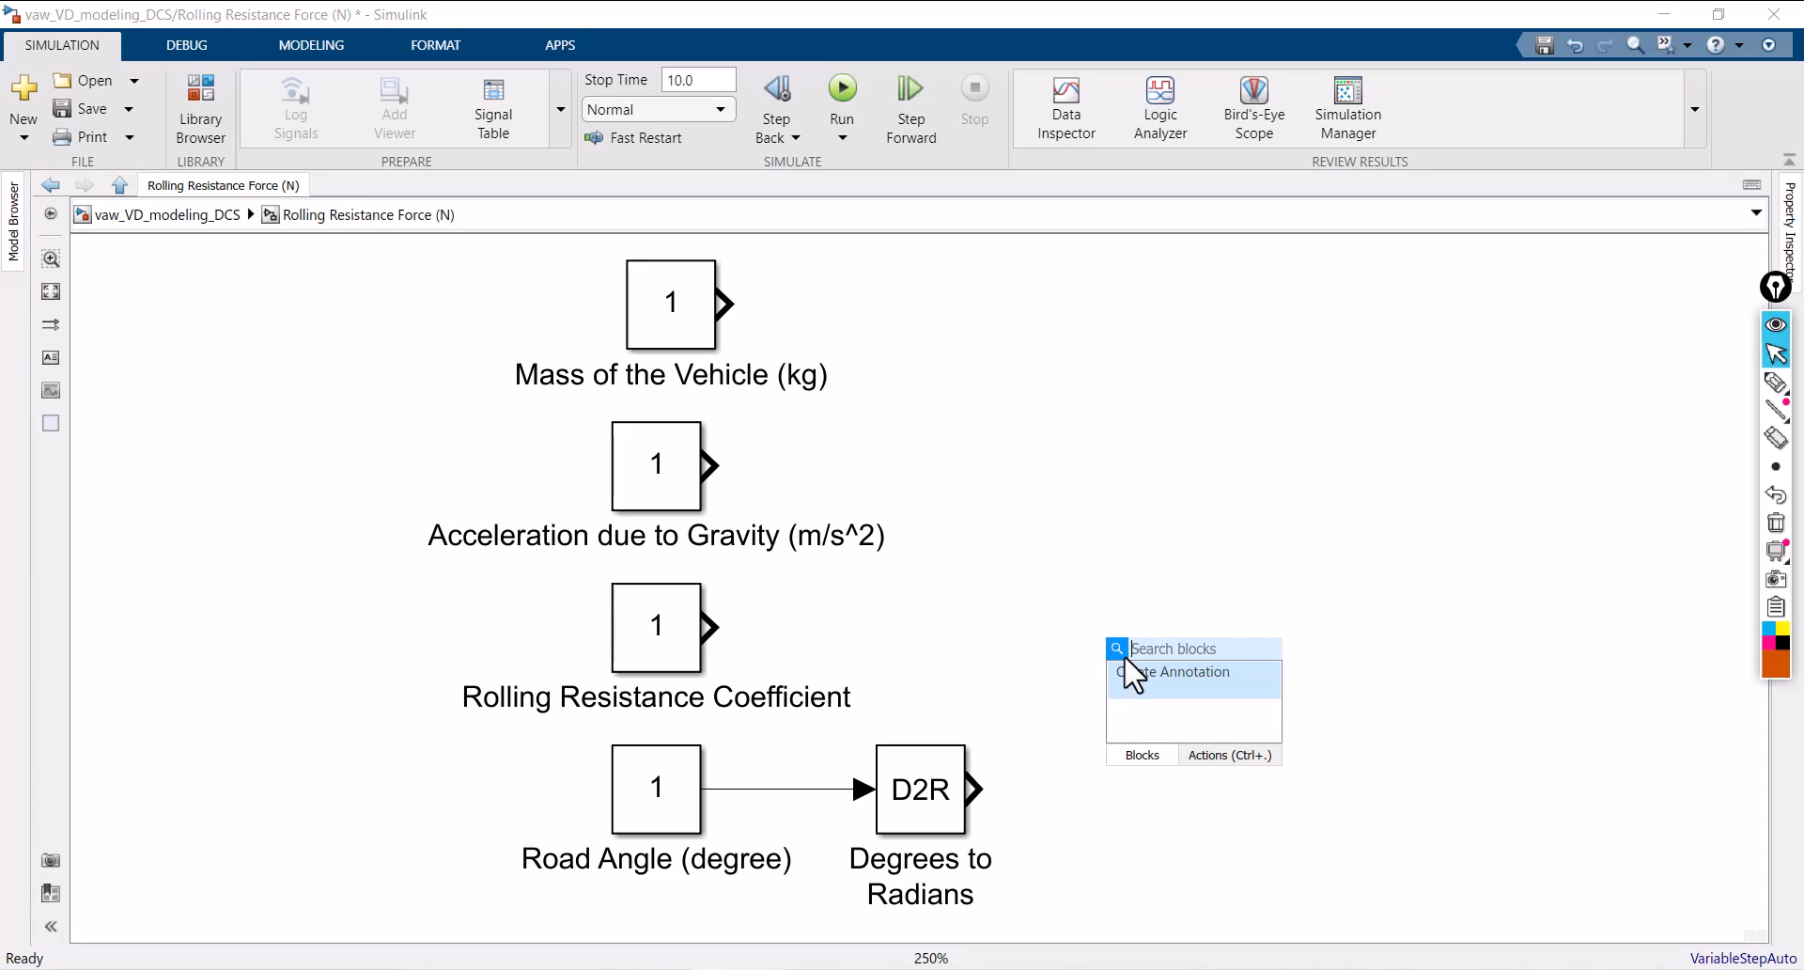
{"action": "type", "text": "co"}
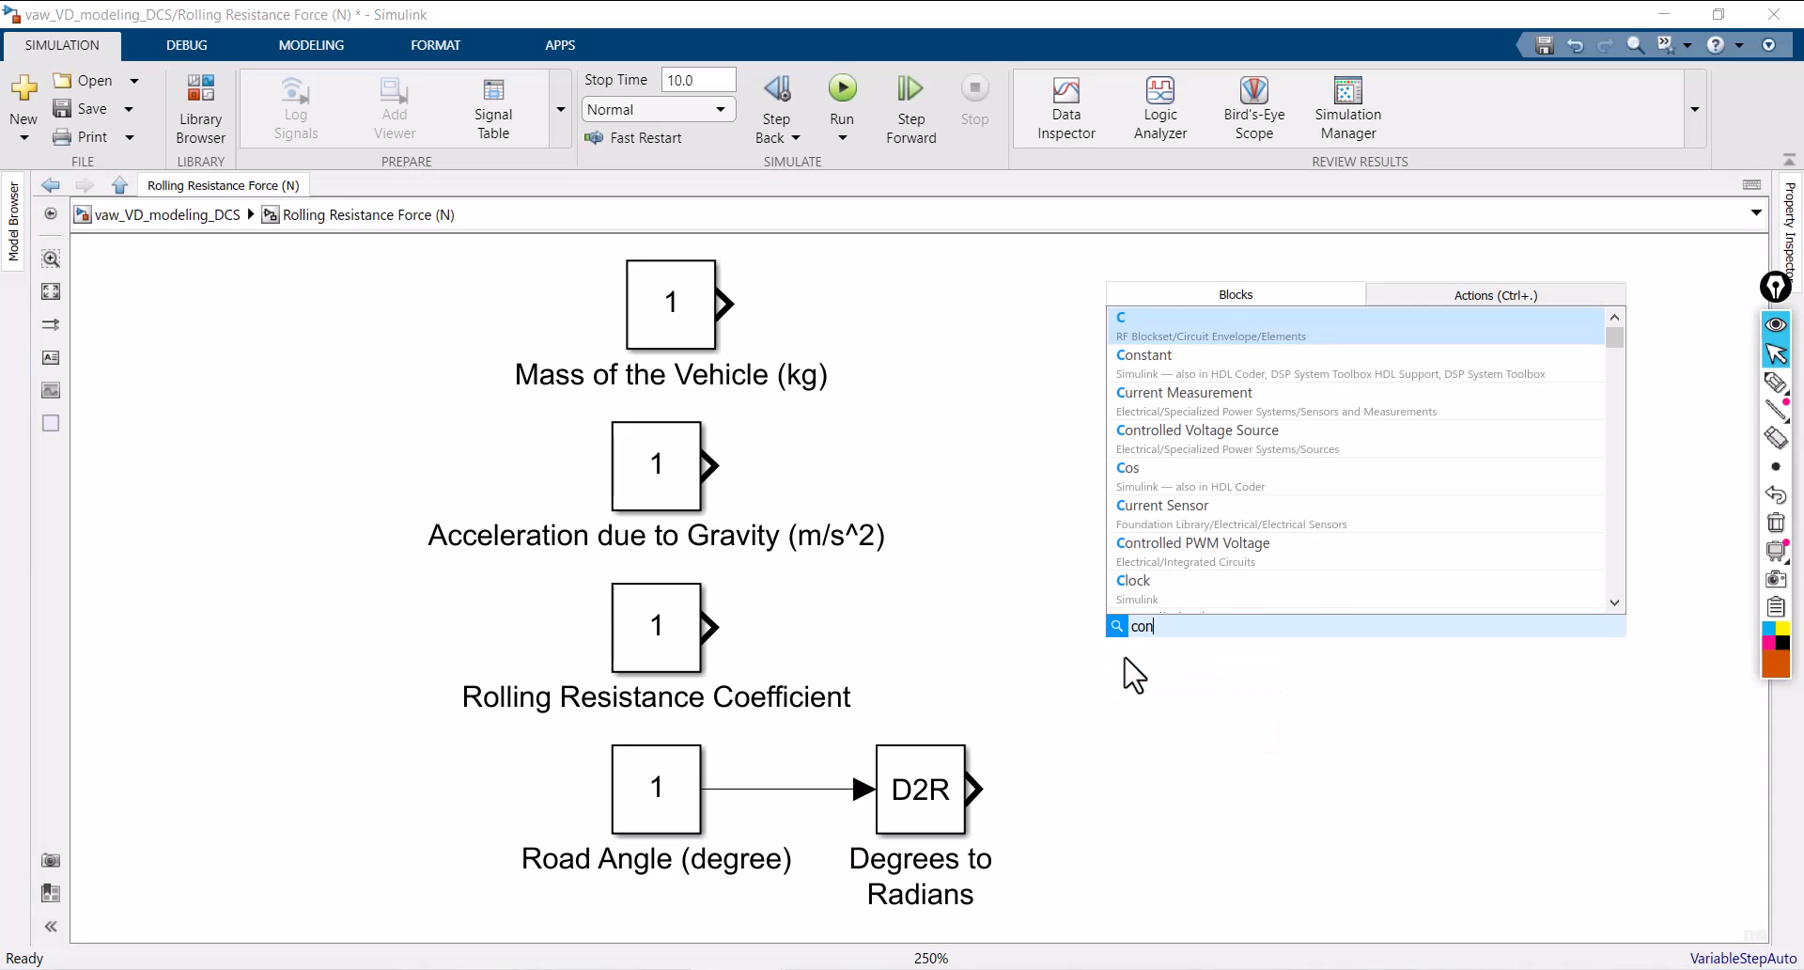
{"action": "type", "text": "s"}
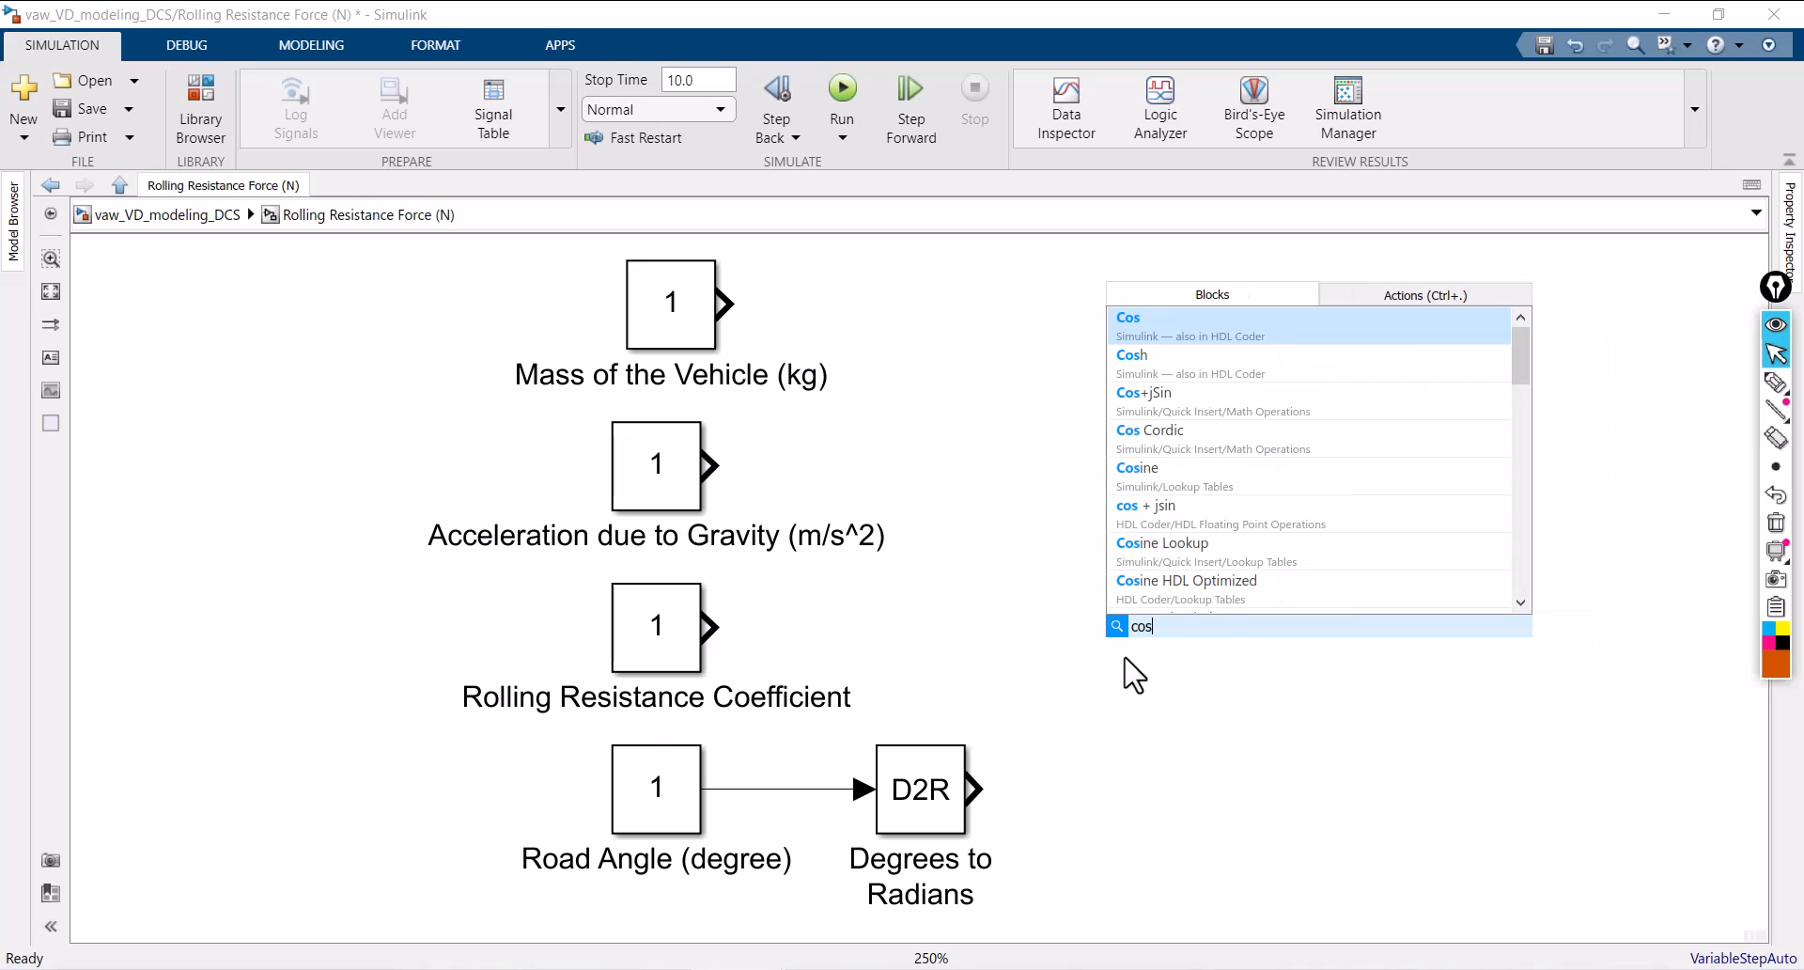
{"action": "left_click", "coordinate": [1191, 340]}
{"action": "left_click_drag", "start_coordinate": [1136, 656], "coordinate": [1101, 792]}
{"action": "left_click", "coordinate": [1027, 790]}
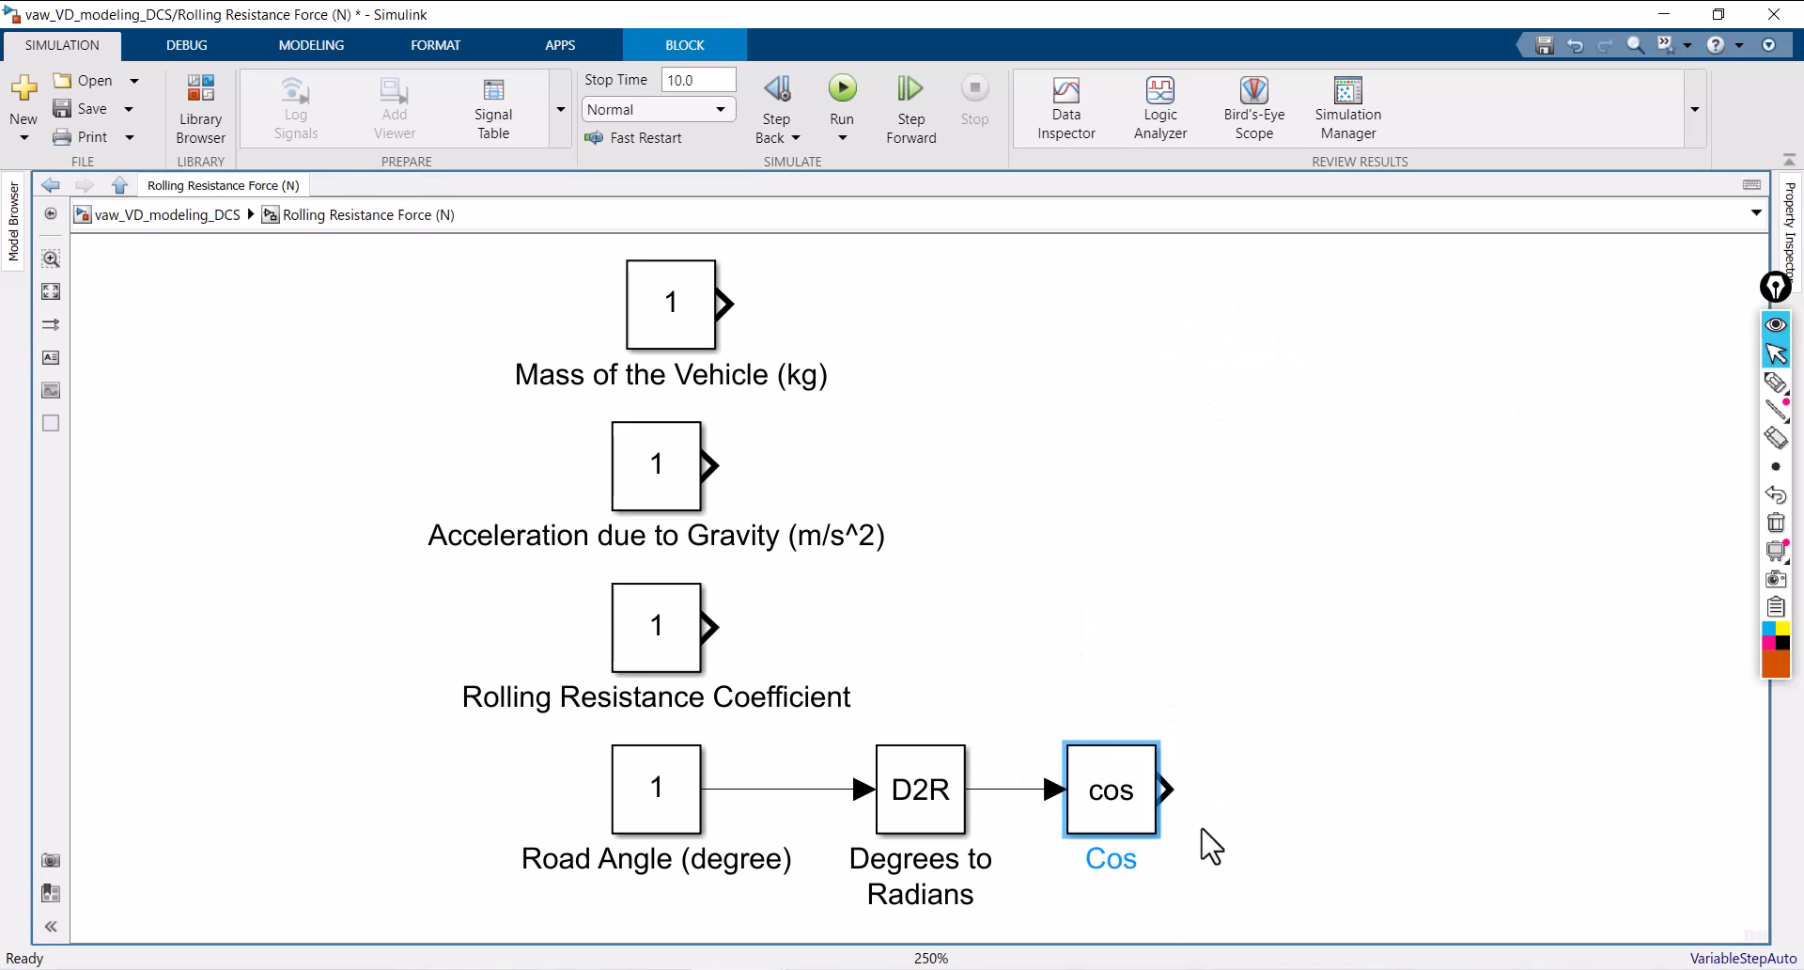
Step: Check the rolling resistance formula on the PowerPoint slide and add a Product block to the subsystem beside the constants
{"action": "key", "text": "alt+Tab"}
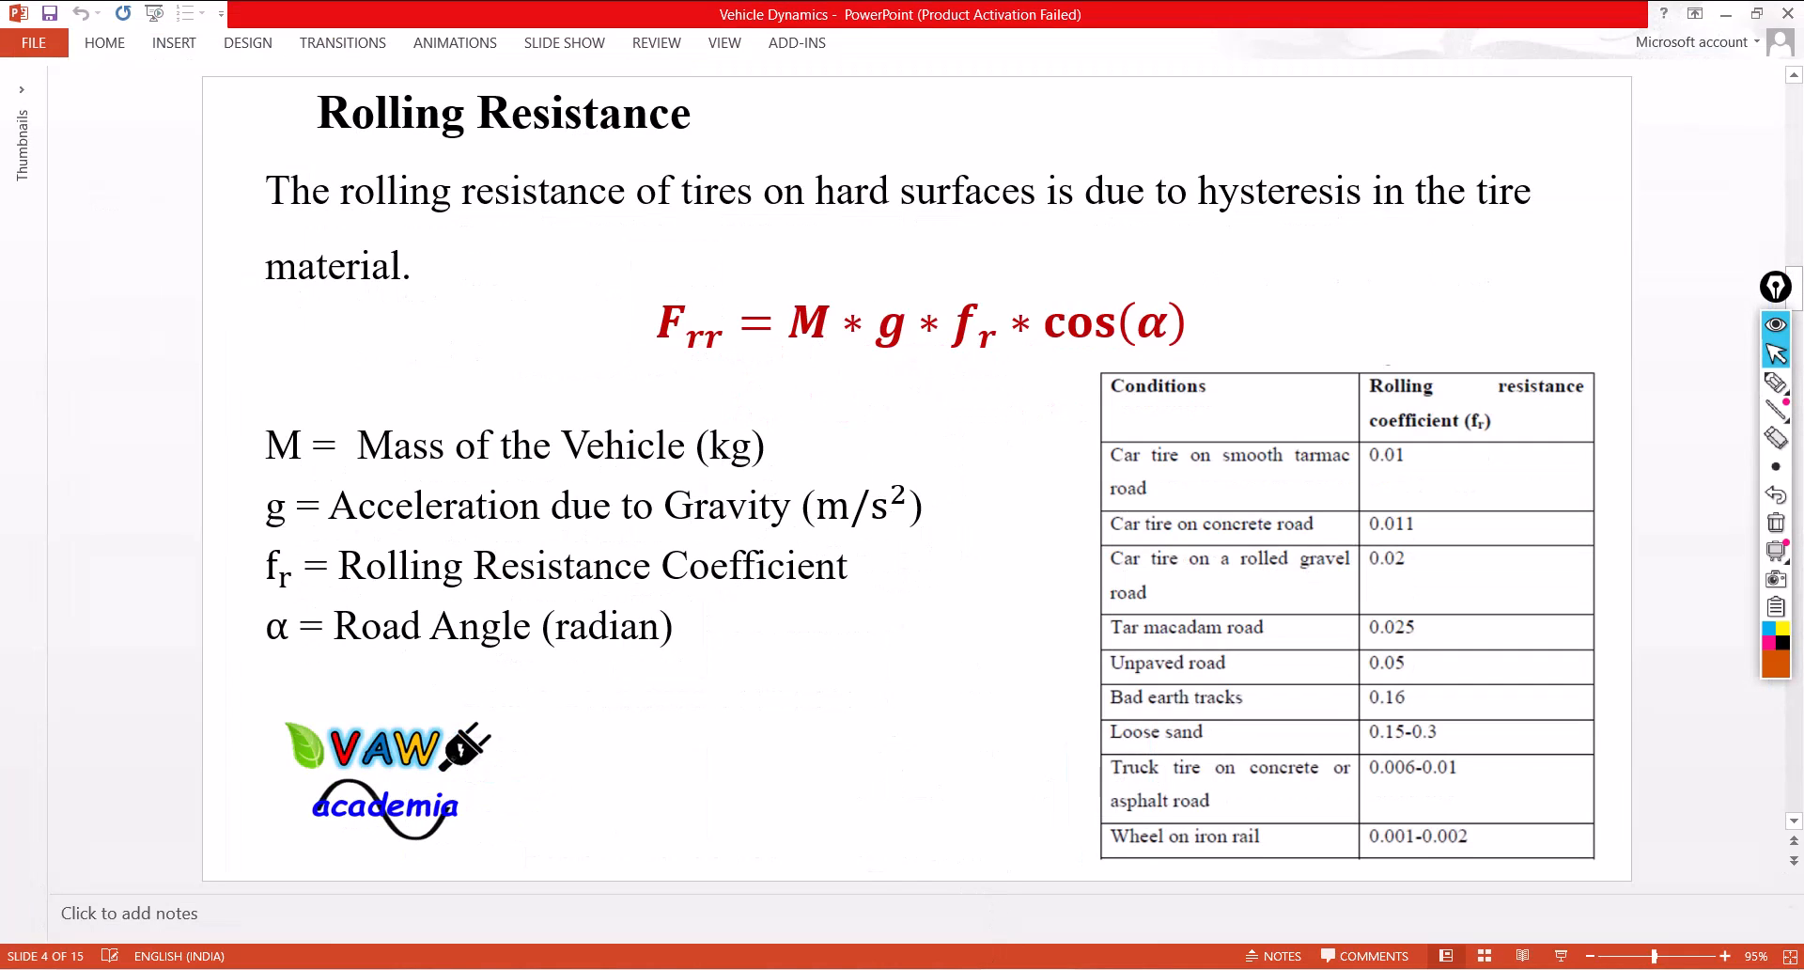
{"action": "key", "text": "alt+Tab"}
{"action": "double_click", "coordinate": [1137, 528]}
{"action": "type", "text": "p"}
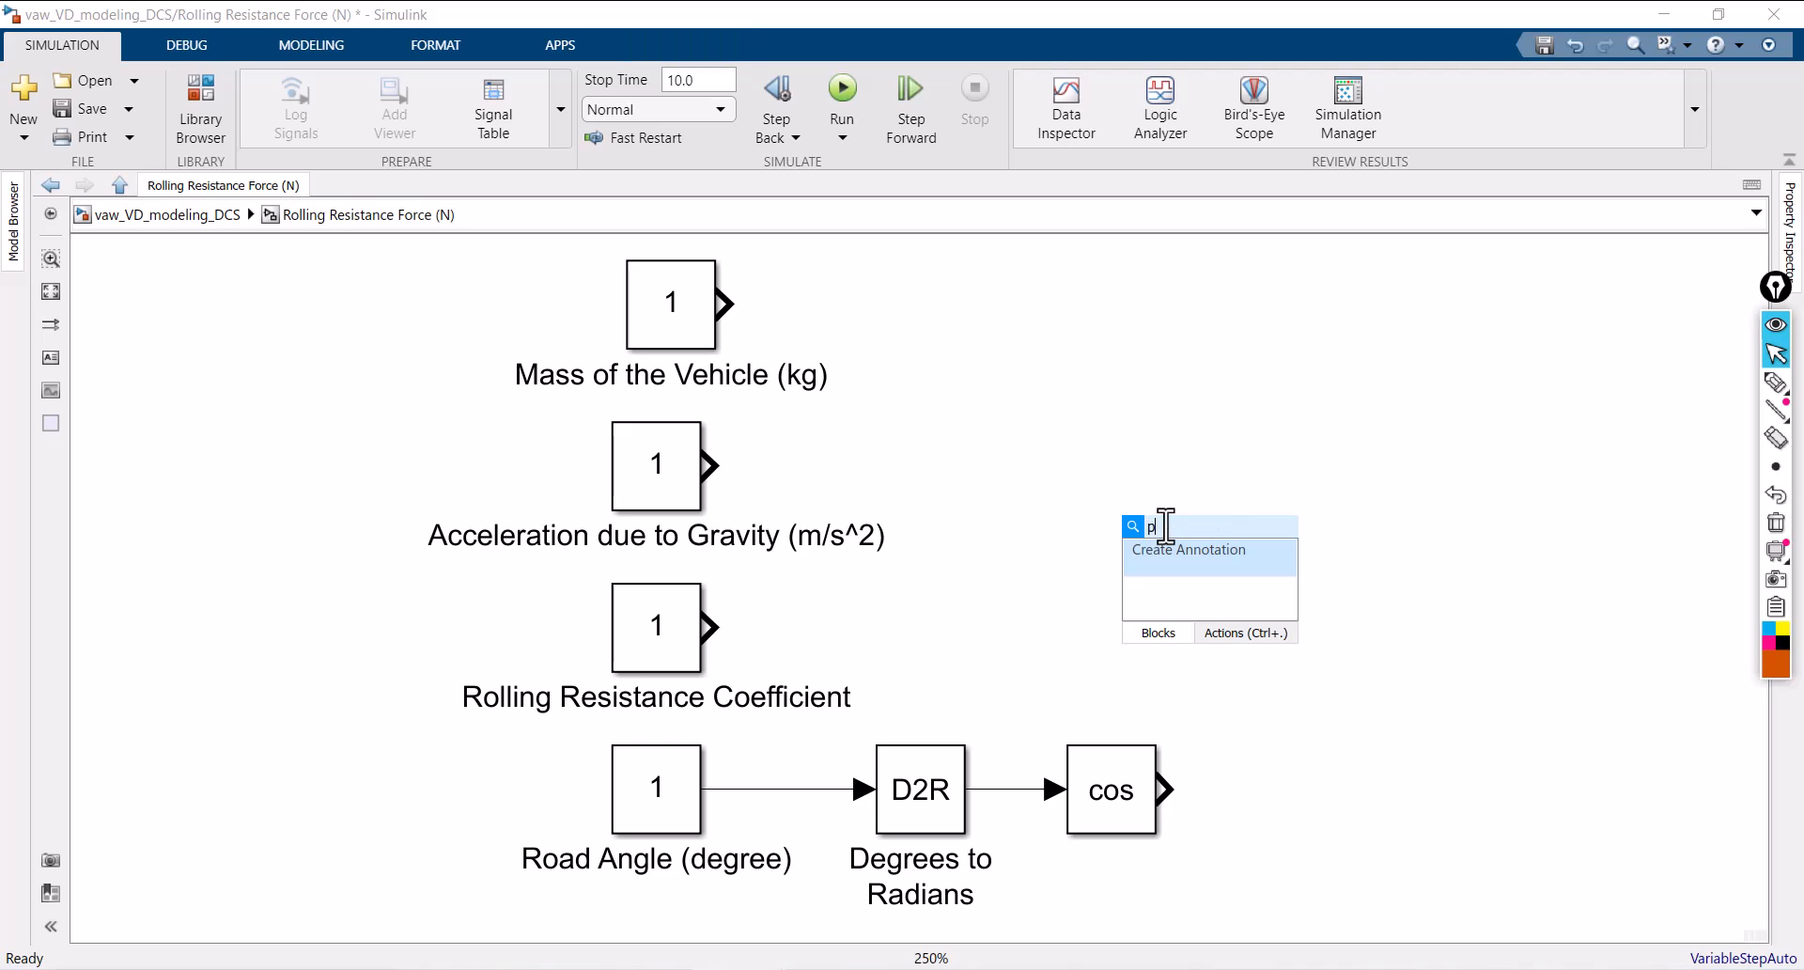
{"action": "type", "text": "ro"}
{"action": "left_click", "coordinate": [1174, 557]}
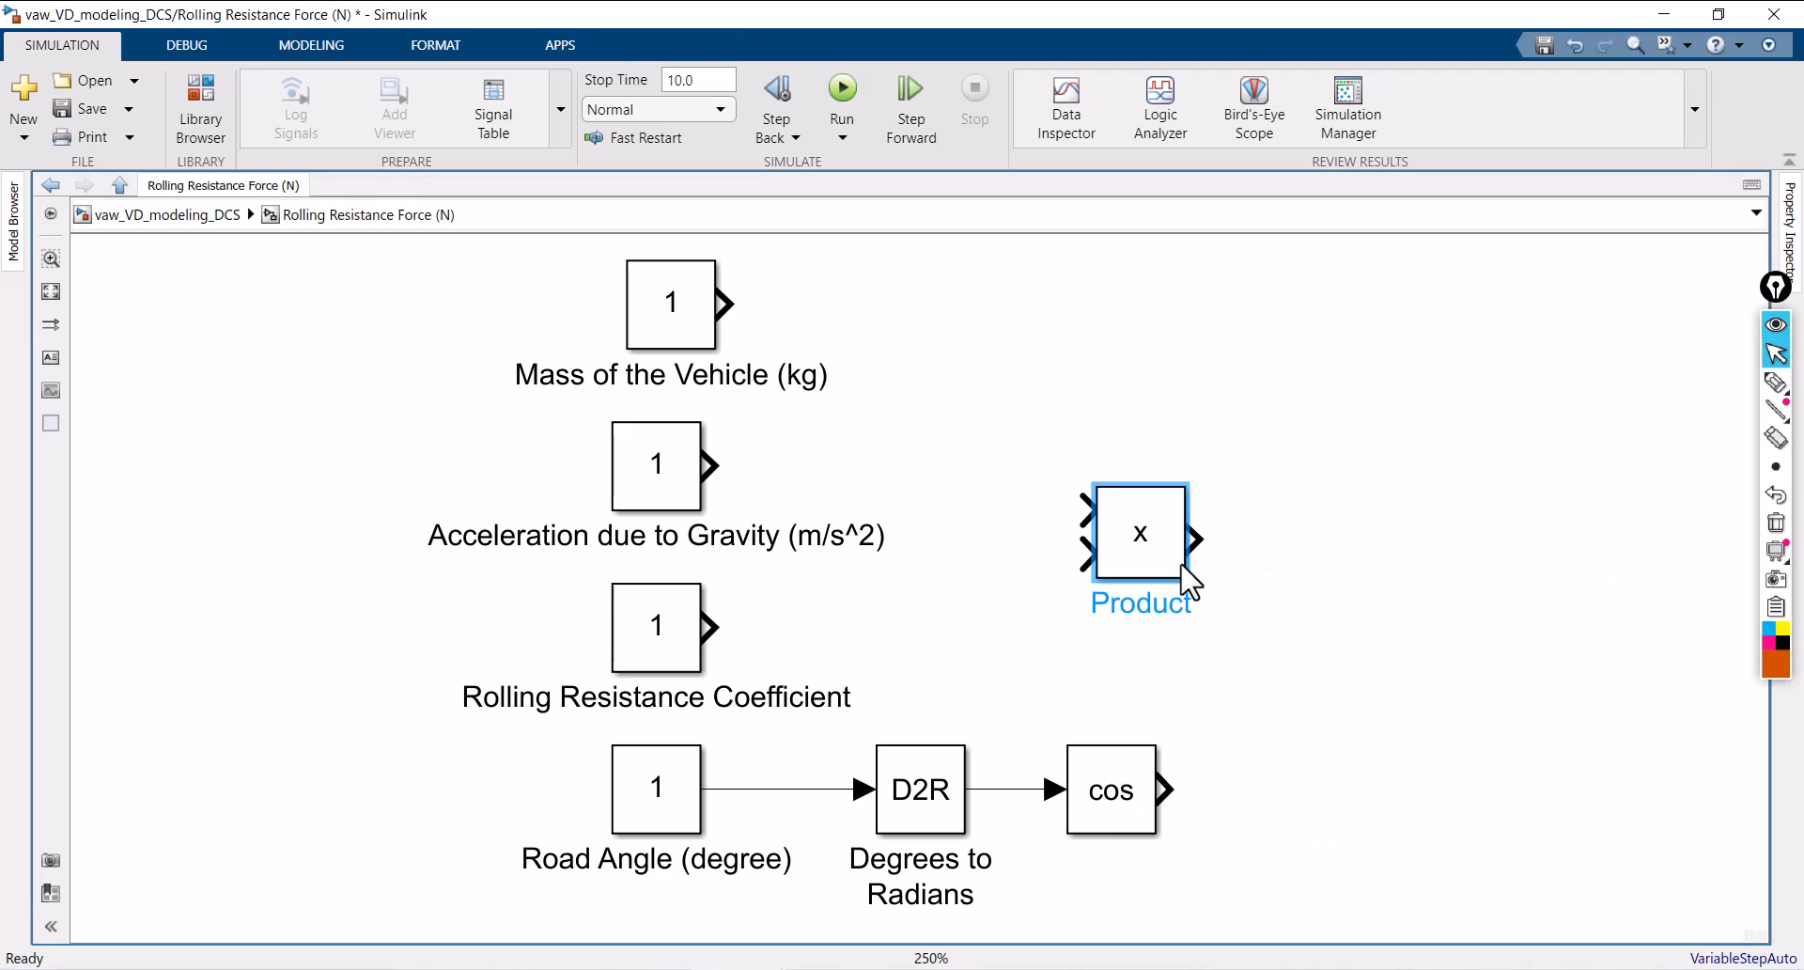
Step: Set the Product block's number of inputs to 4
{"action": "left_click", "coordinate": [1137, 561]}
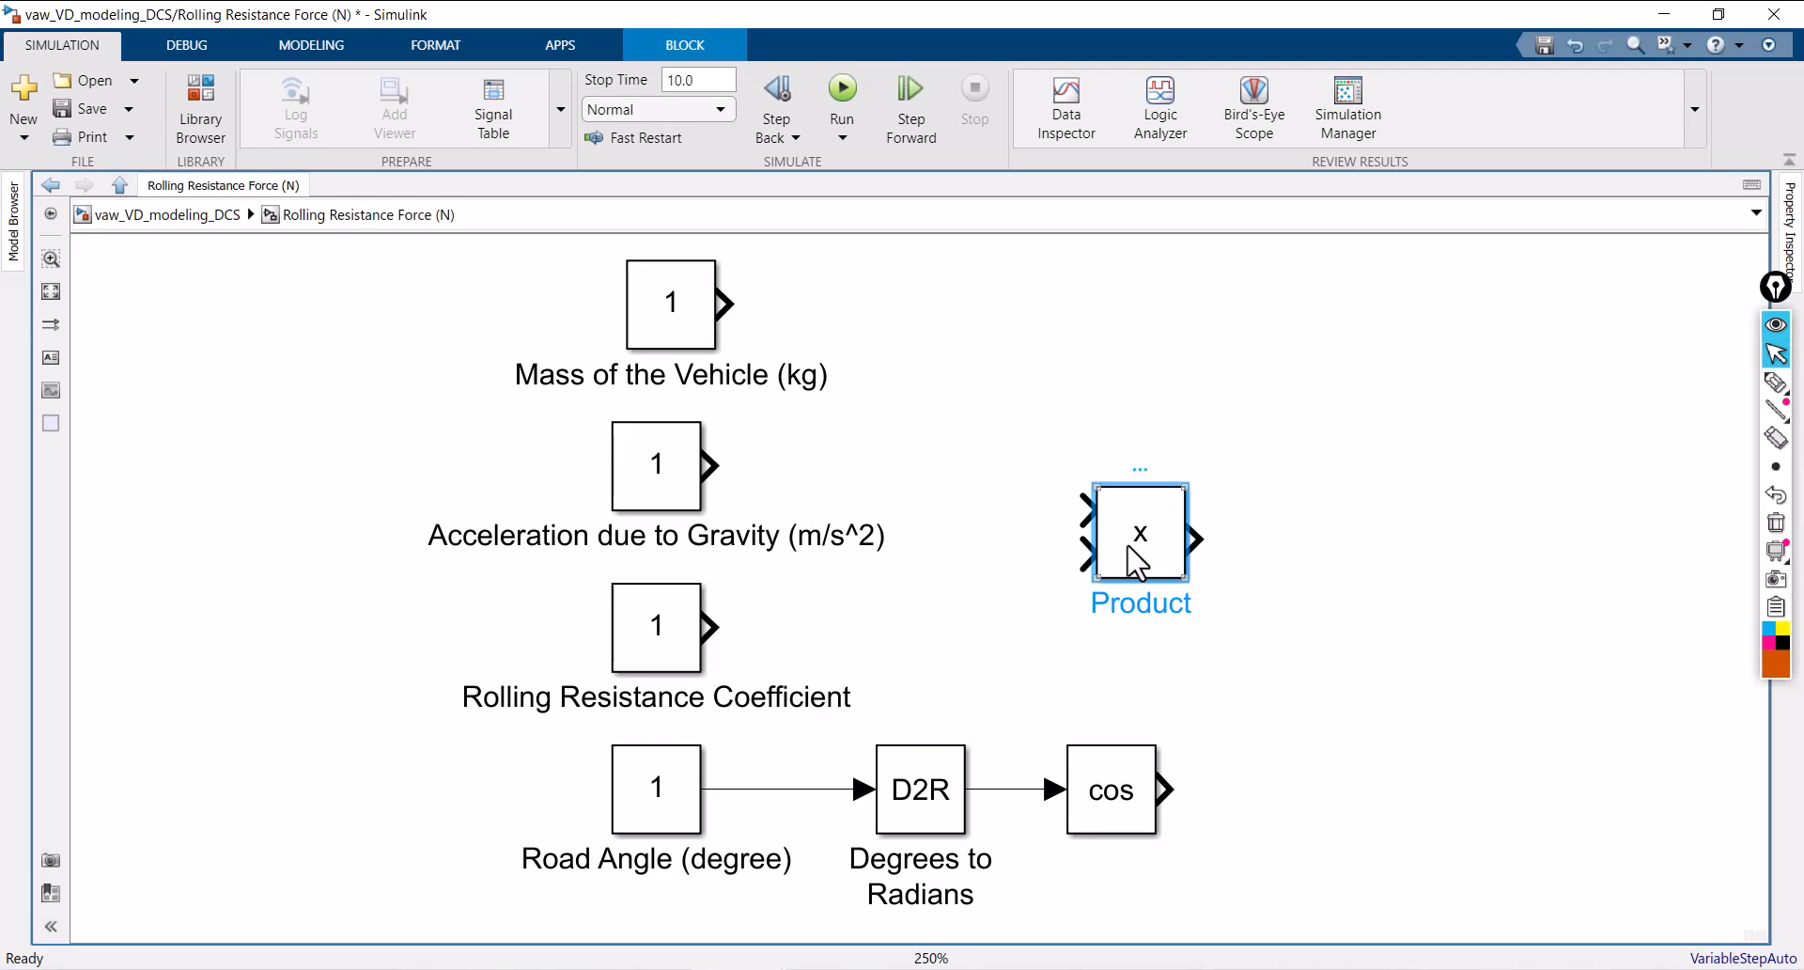
{"action": "double_click", "coordinate": [1137, 561]}
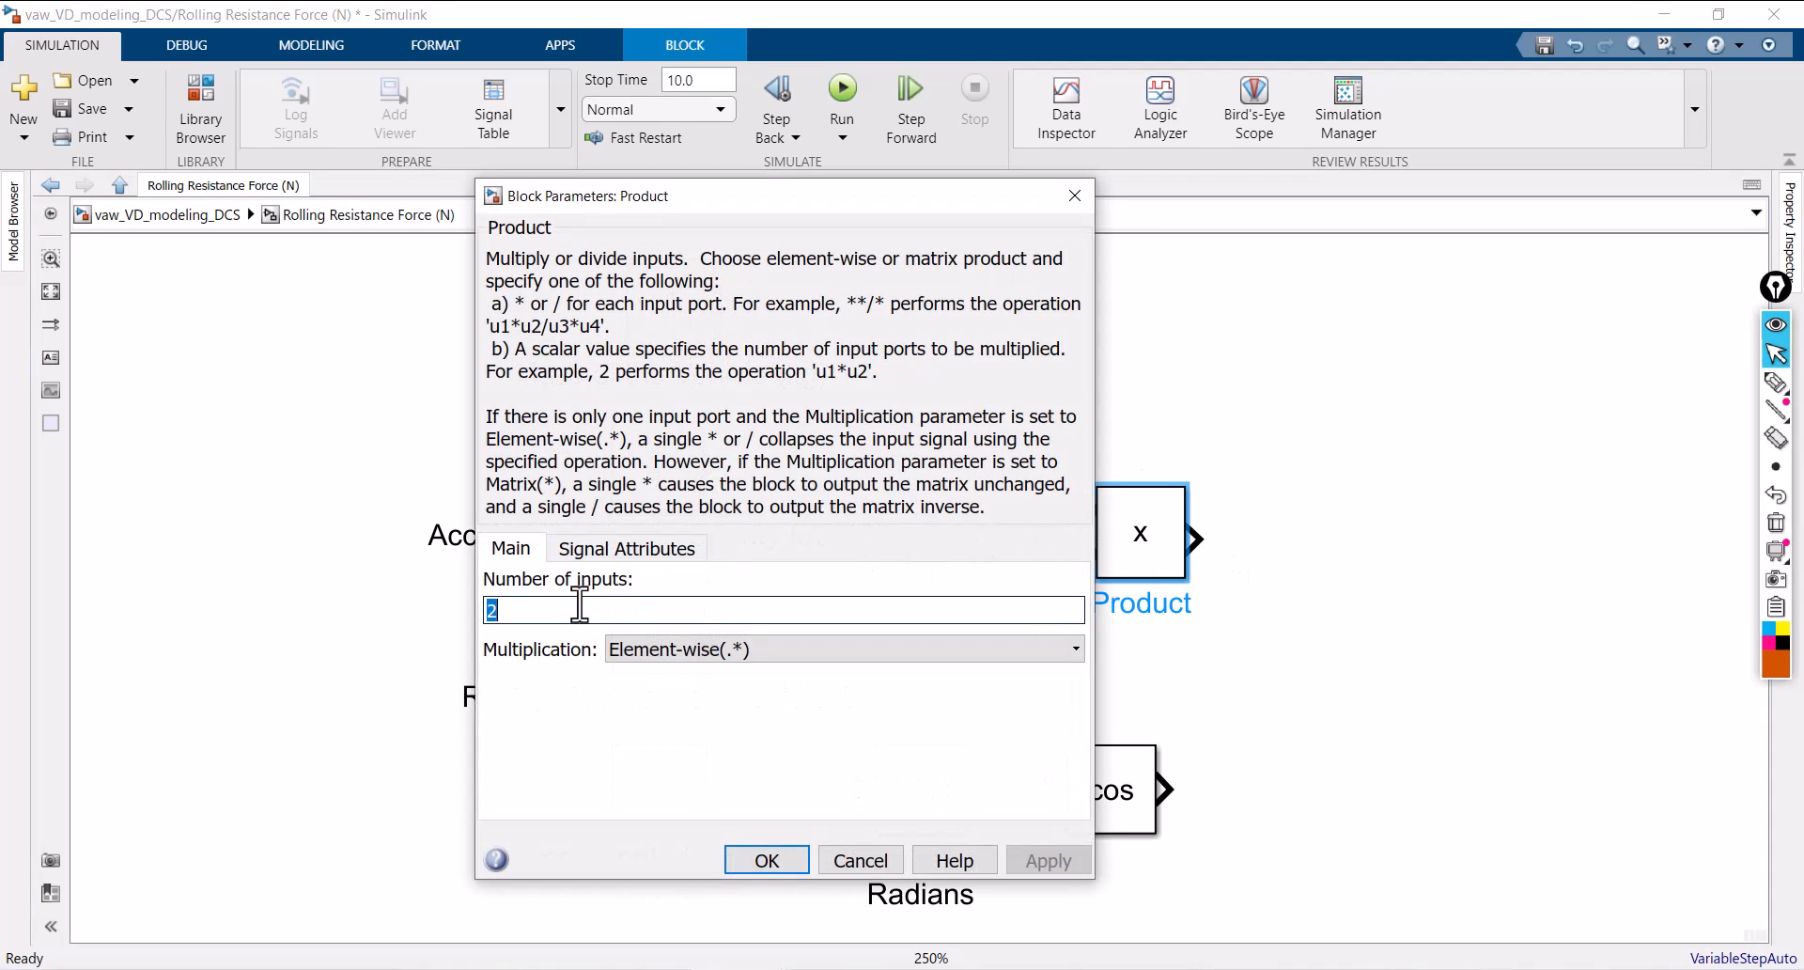
{"action": "type", "text": "4"}
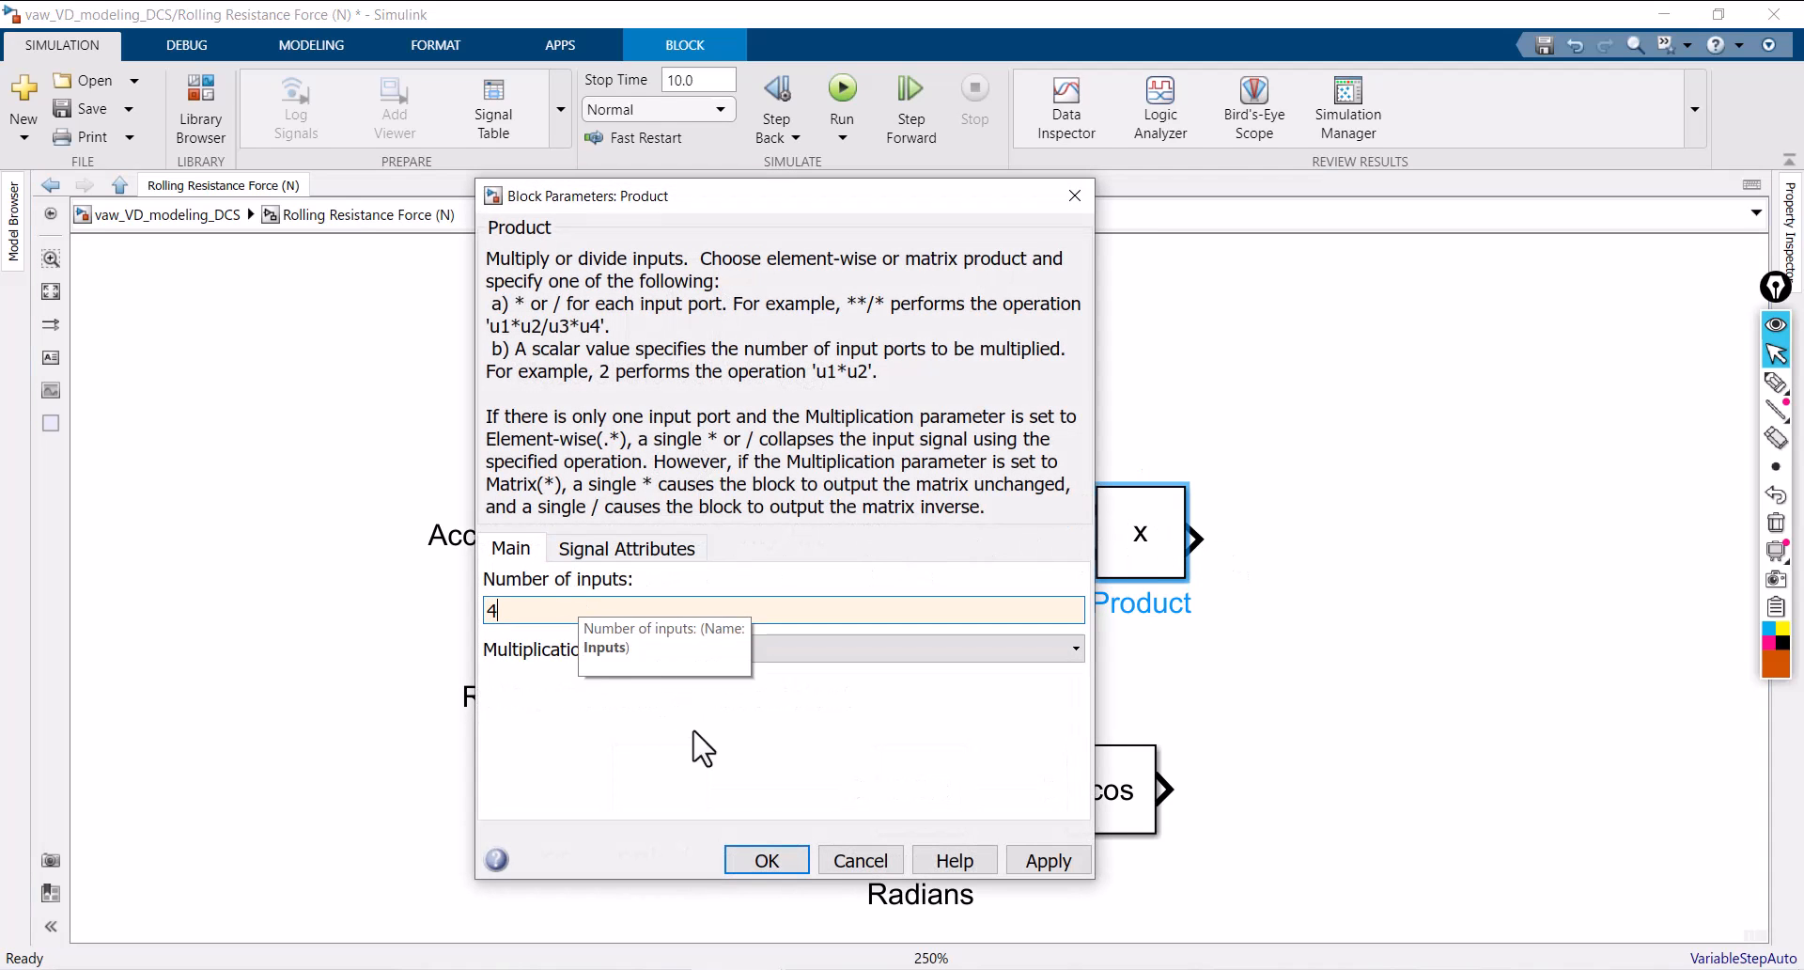
{"action": "left_click", "coordinate": [1041, 862]}
{"action": "left_click", "coordinate": [767, 860]}
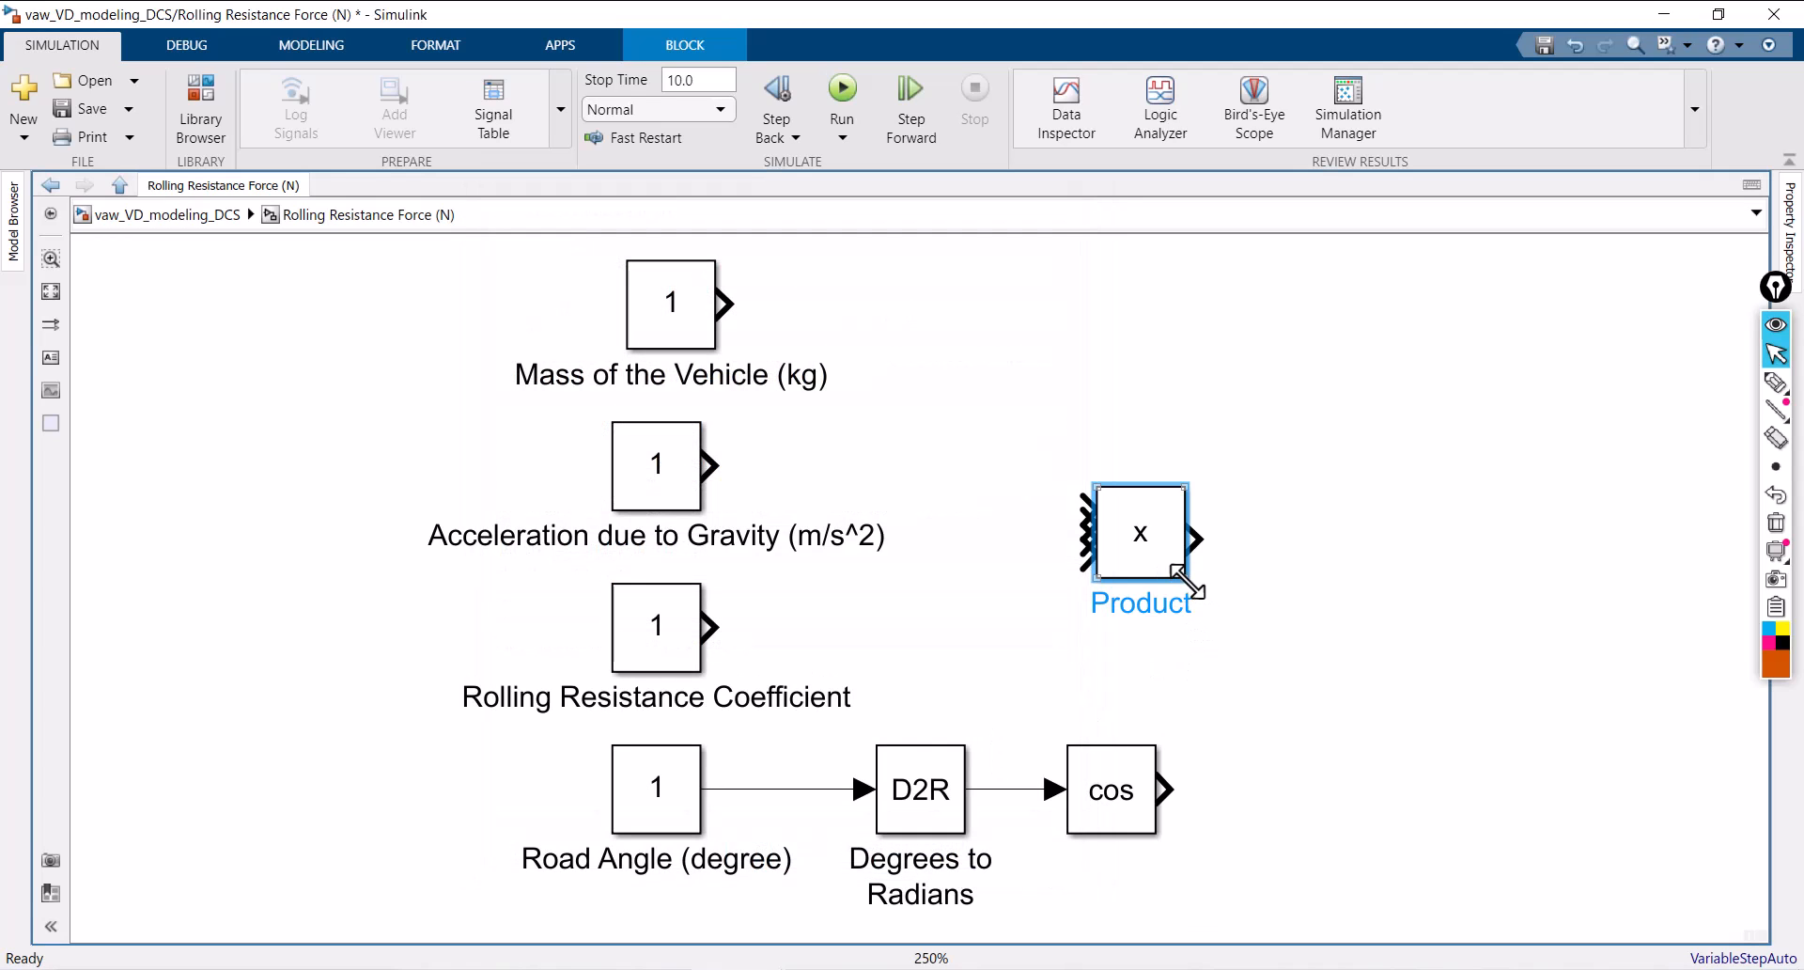
Step: Stretch the Product block taller and connect the mass, gravity, rolling resistance coefficient and Cos outputs to its four inputs in order
{"action": "left_click_drag", "start_coordinate": [1199, 576], "coordinate": [1267, 631]}
{"action": "mouse_move", "coordinate": [725, 305]}
{"action": "left_mouse_down"}
{"action": "mouse_move", "coordinate": [922, 382]}
{"action": "mouse_move", "coordinate": [1218, 407]}
{"action": "left_mouse_up"}
{"action": "left_click_drag", "start_coordinate": [711, 465], "coordinate": [1226, 475]}
{"action": "left_click_drag", "start_coordinate": [717, 626], "coordinate": [1218, 555]}
{"action": "left_click_drag", "start_coordinate": [1186, 799], "coordinate": [1244, 624]}
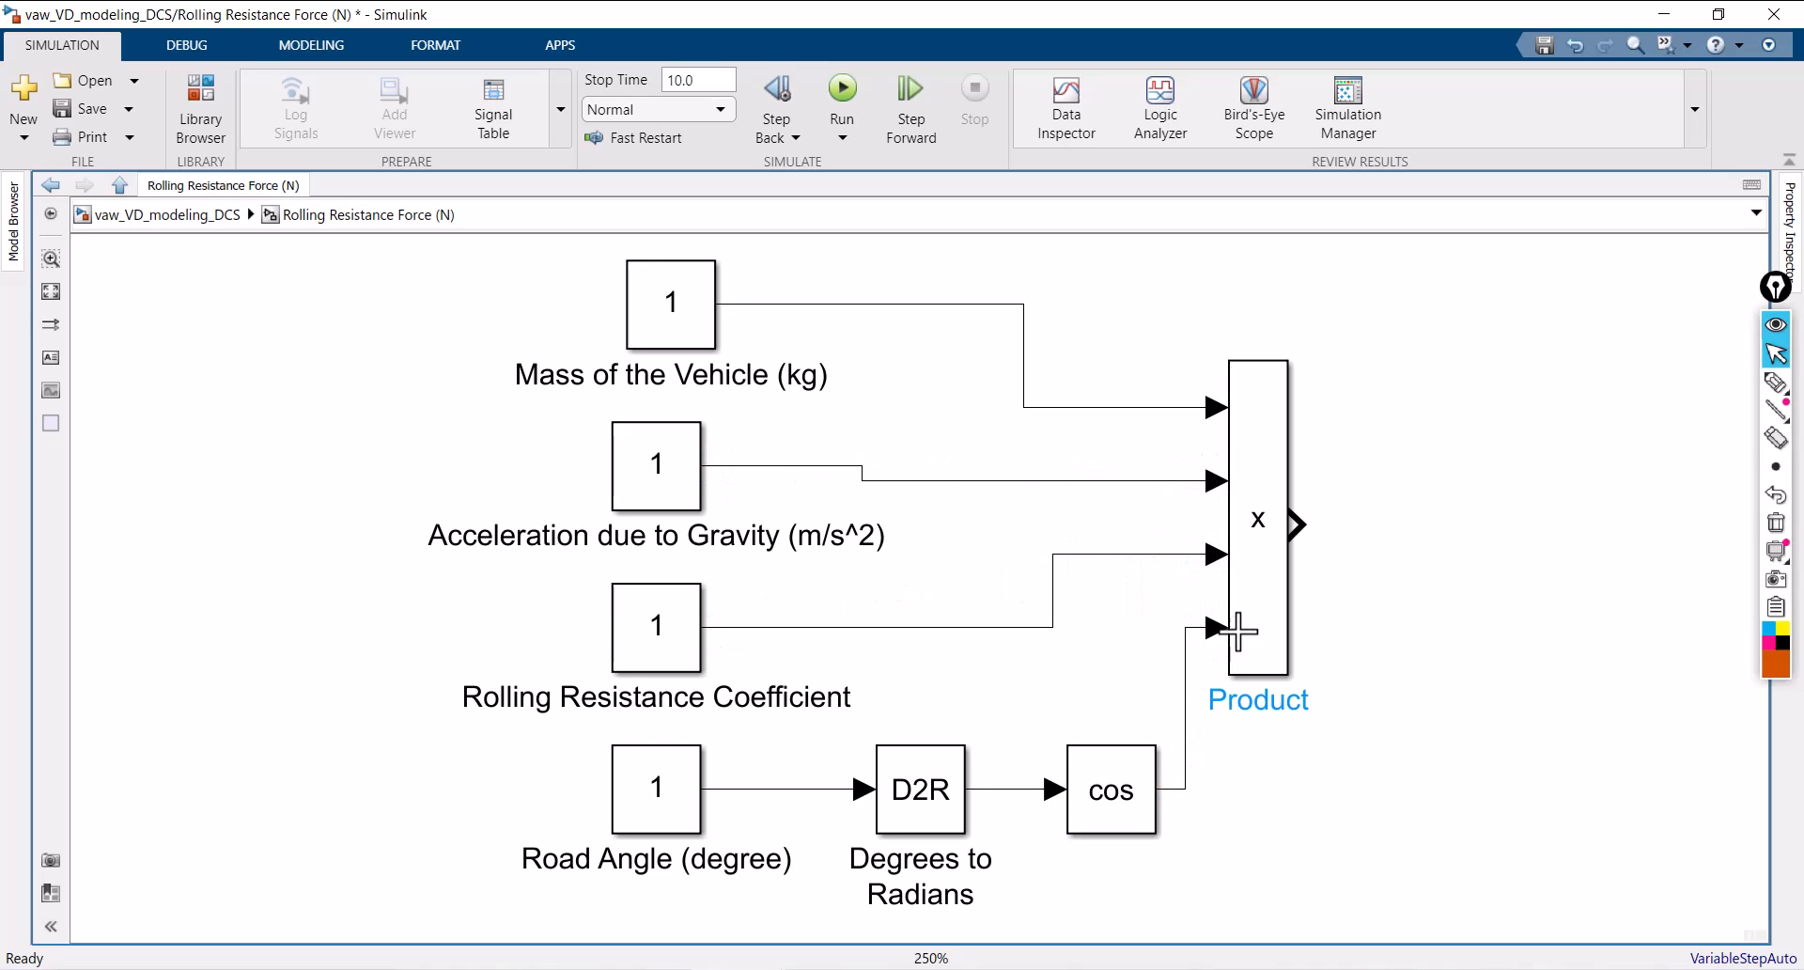
Step: Shift the Degrees to Radians and Cos blocks closer to the Road Angle constant, away from the Product block
{"action": "left_click_drag", "start_coordinate": [886, 787], "coordinate": [857, 789]}
{"action": "left_click_drag", "start_coordinate": [1069, 794], "coordinate": [1055, 819]}
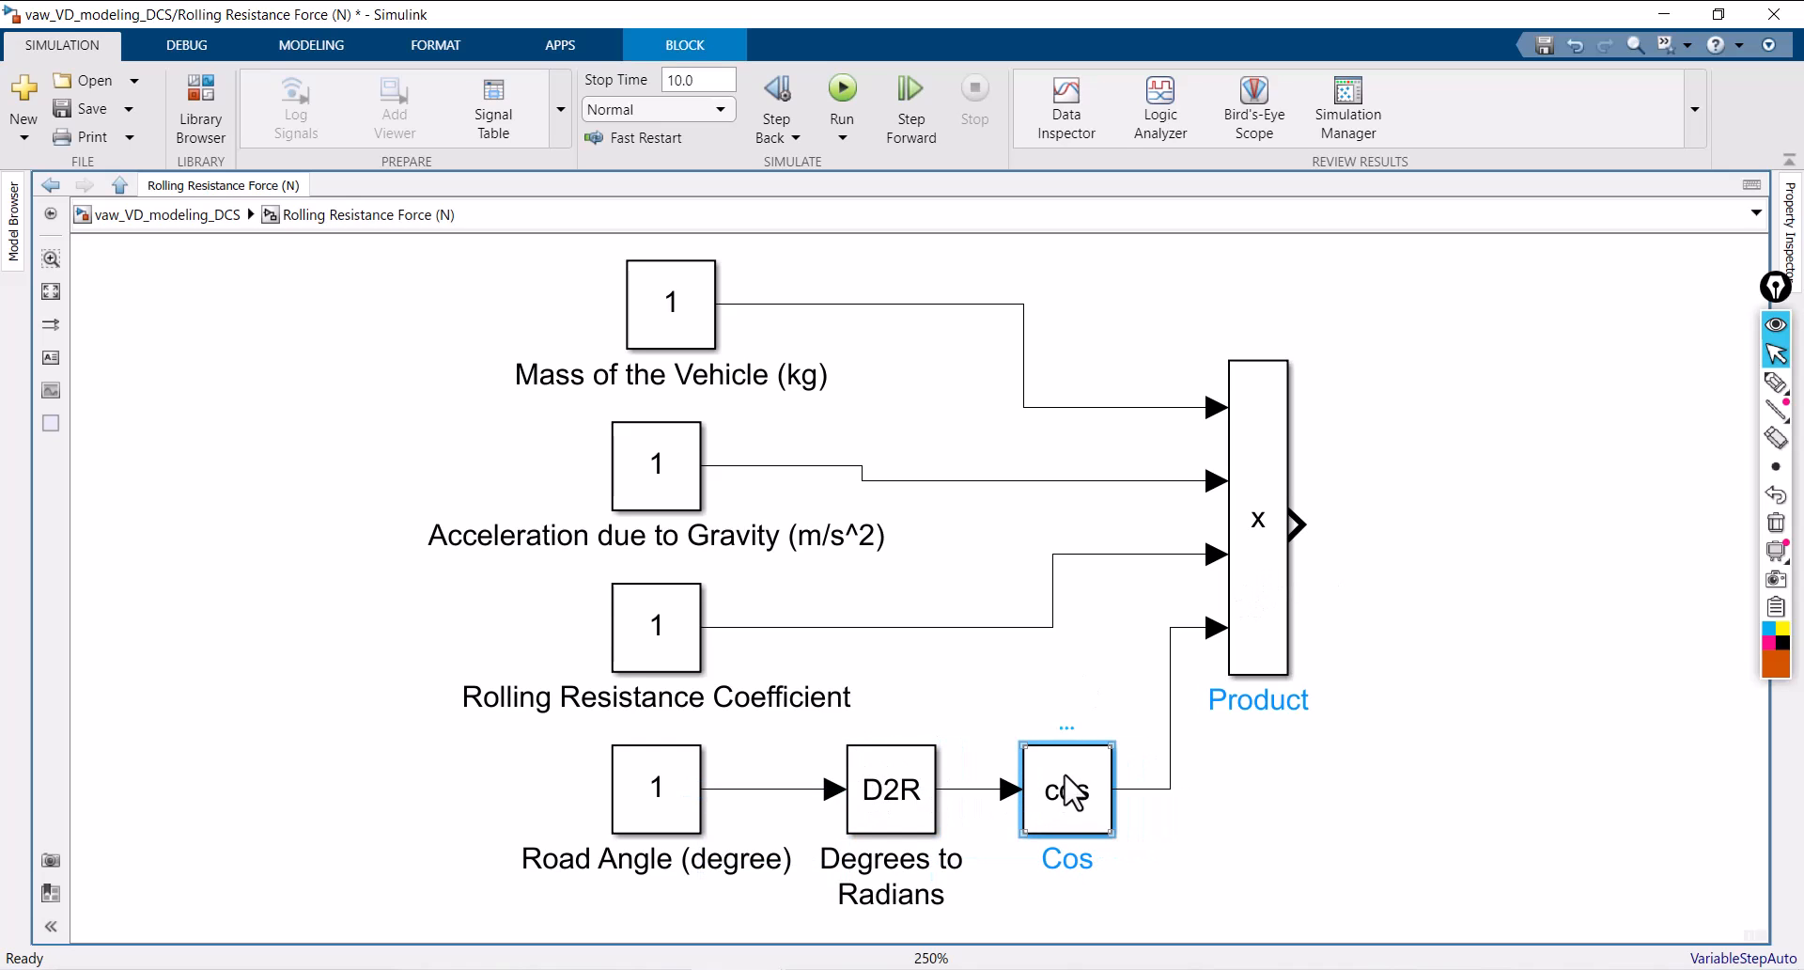
{"action": "mouse_move", "coordinate": [1091, 721]}
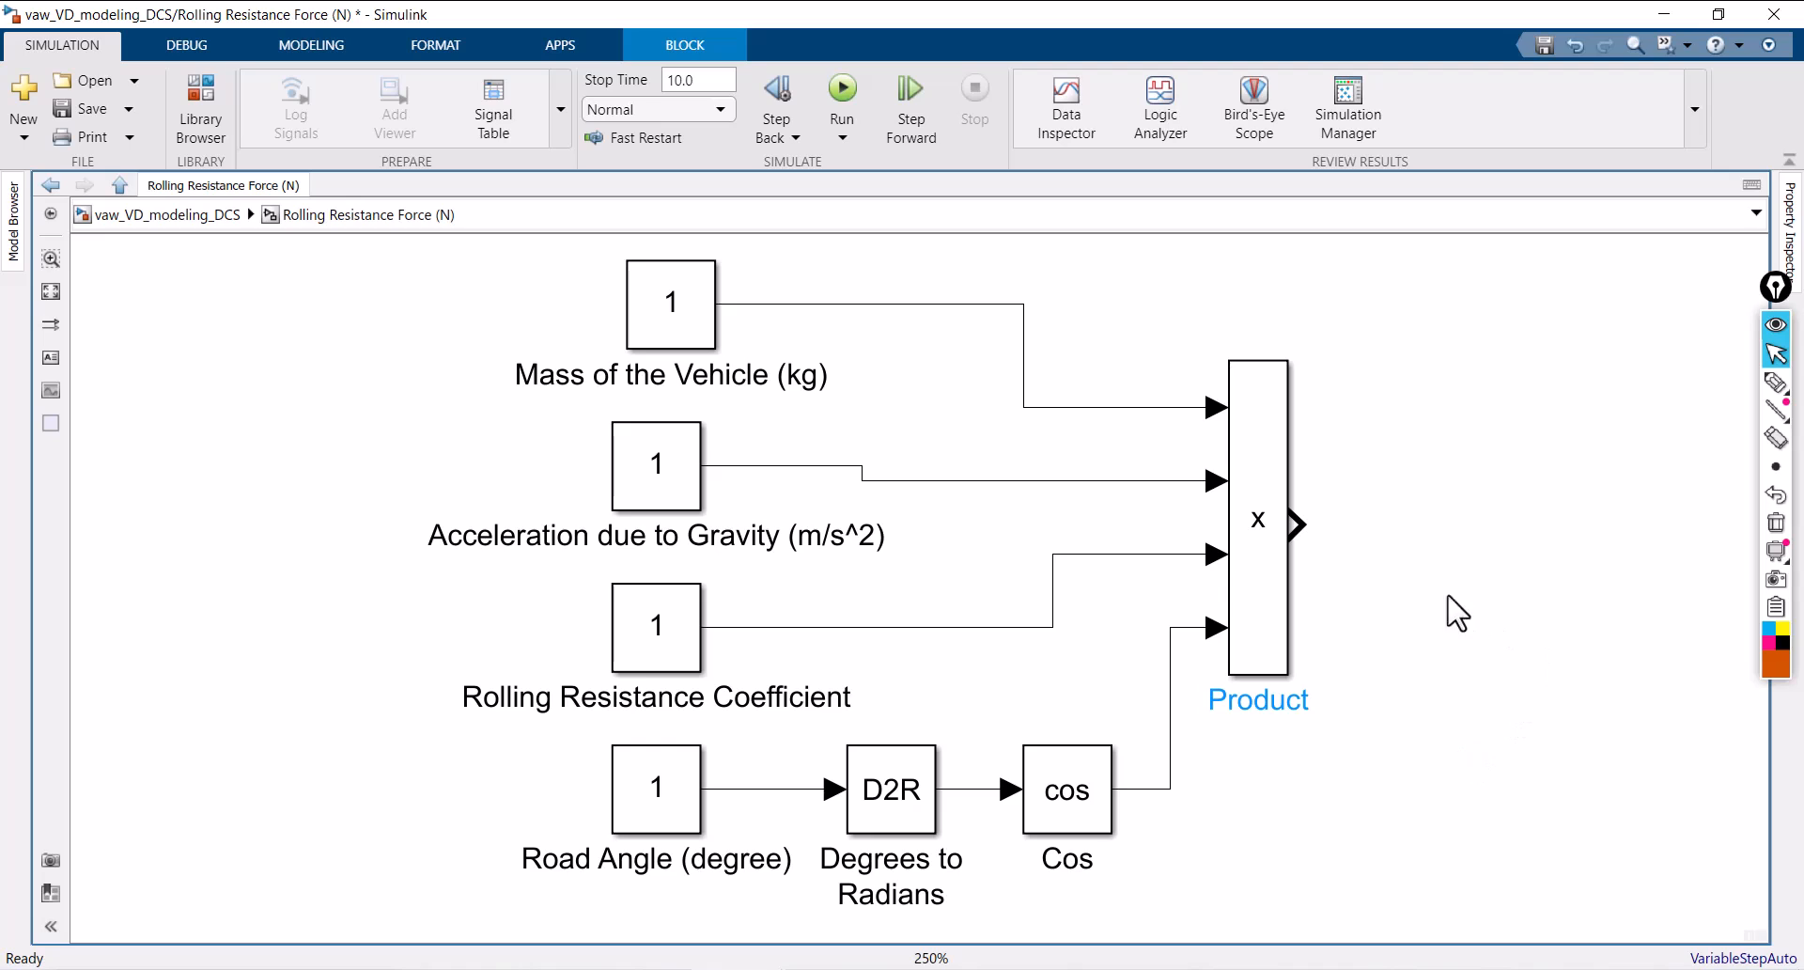
Step: Add an Out1 block beside the Product block and connect the product's output to it
{"action": "double_click", "coordinate": [1398, 519]}
{"action": "left_click", "coordinate": [1417, 431]}
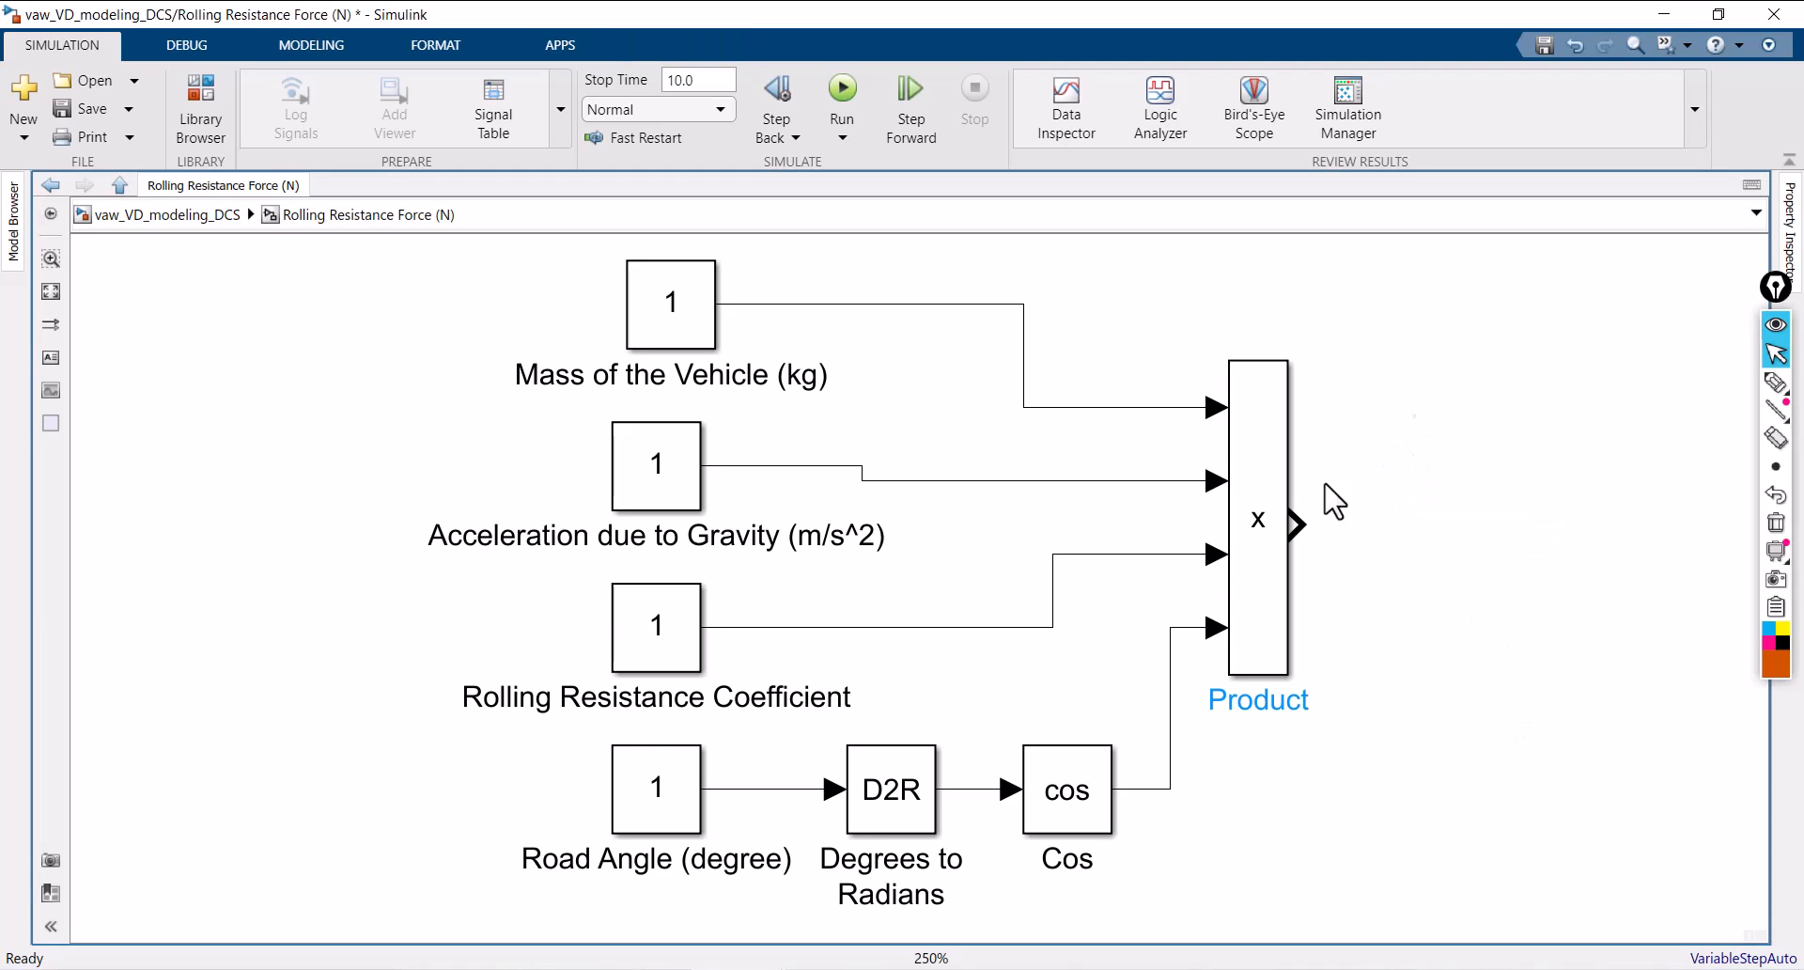
{"action": "double_click", "coordinate": [1444, 515]}
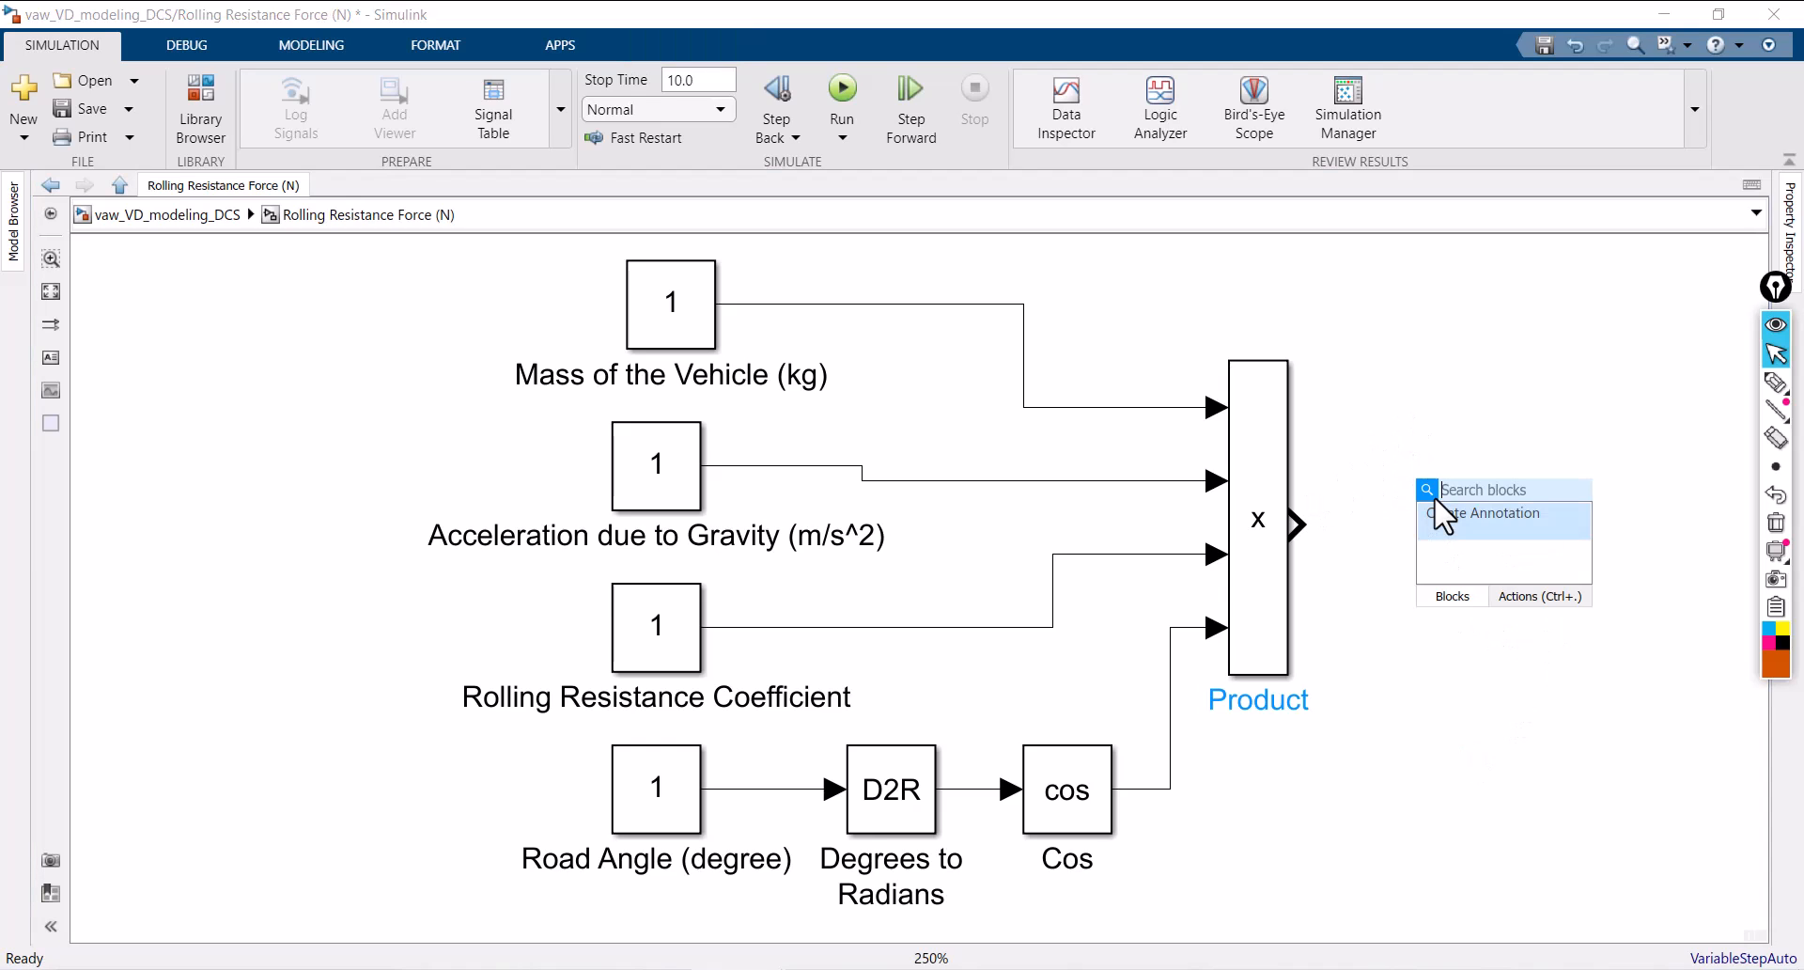
{"action": "type", "text": "out"}
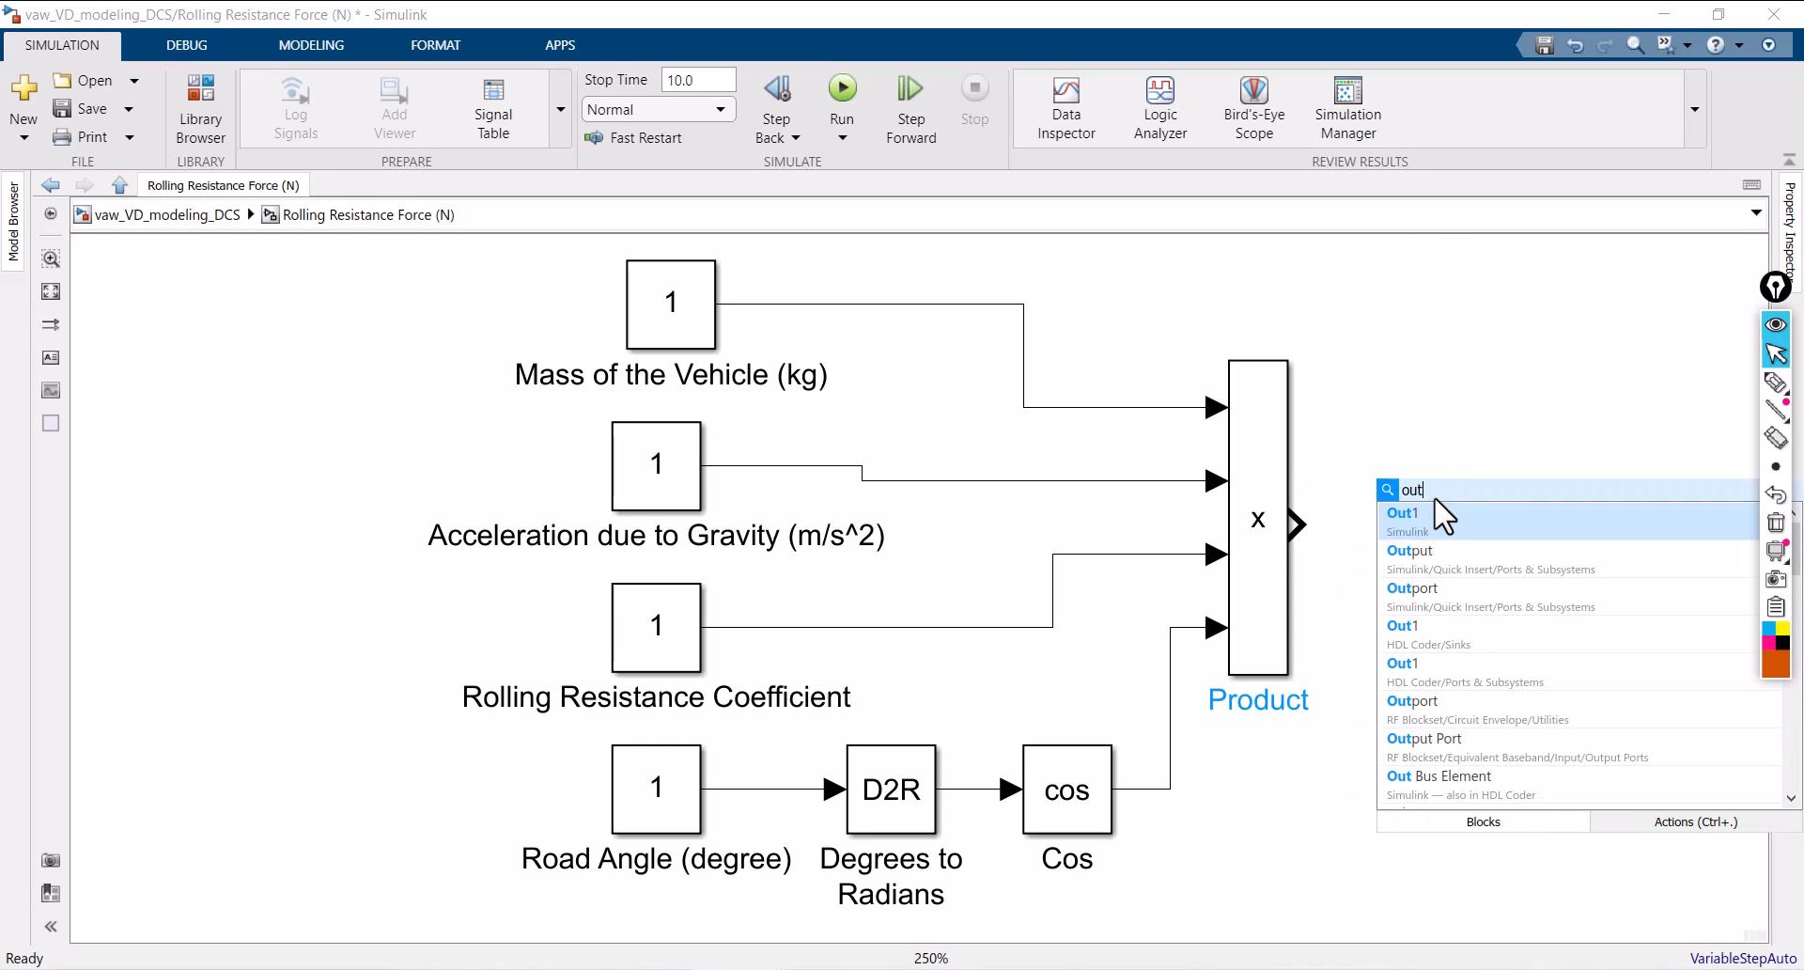
{"action": "left_click", "coordinate": [1517, 528]}
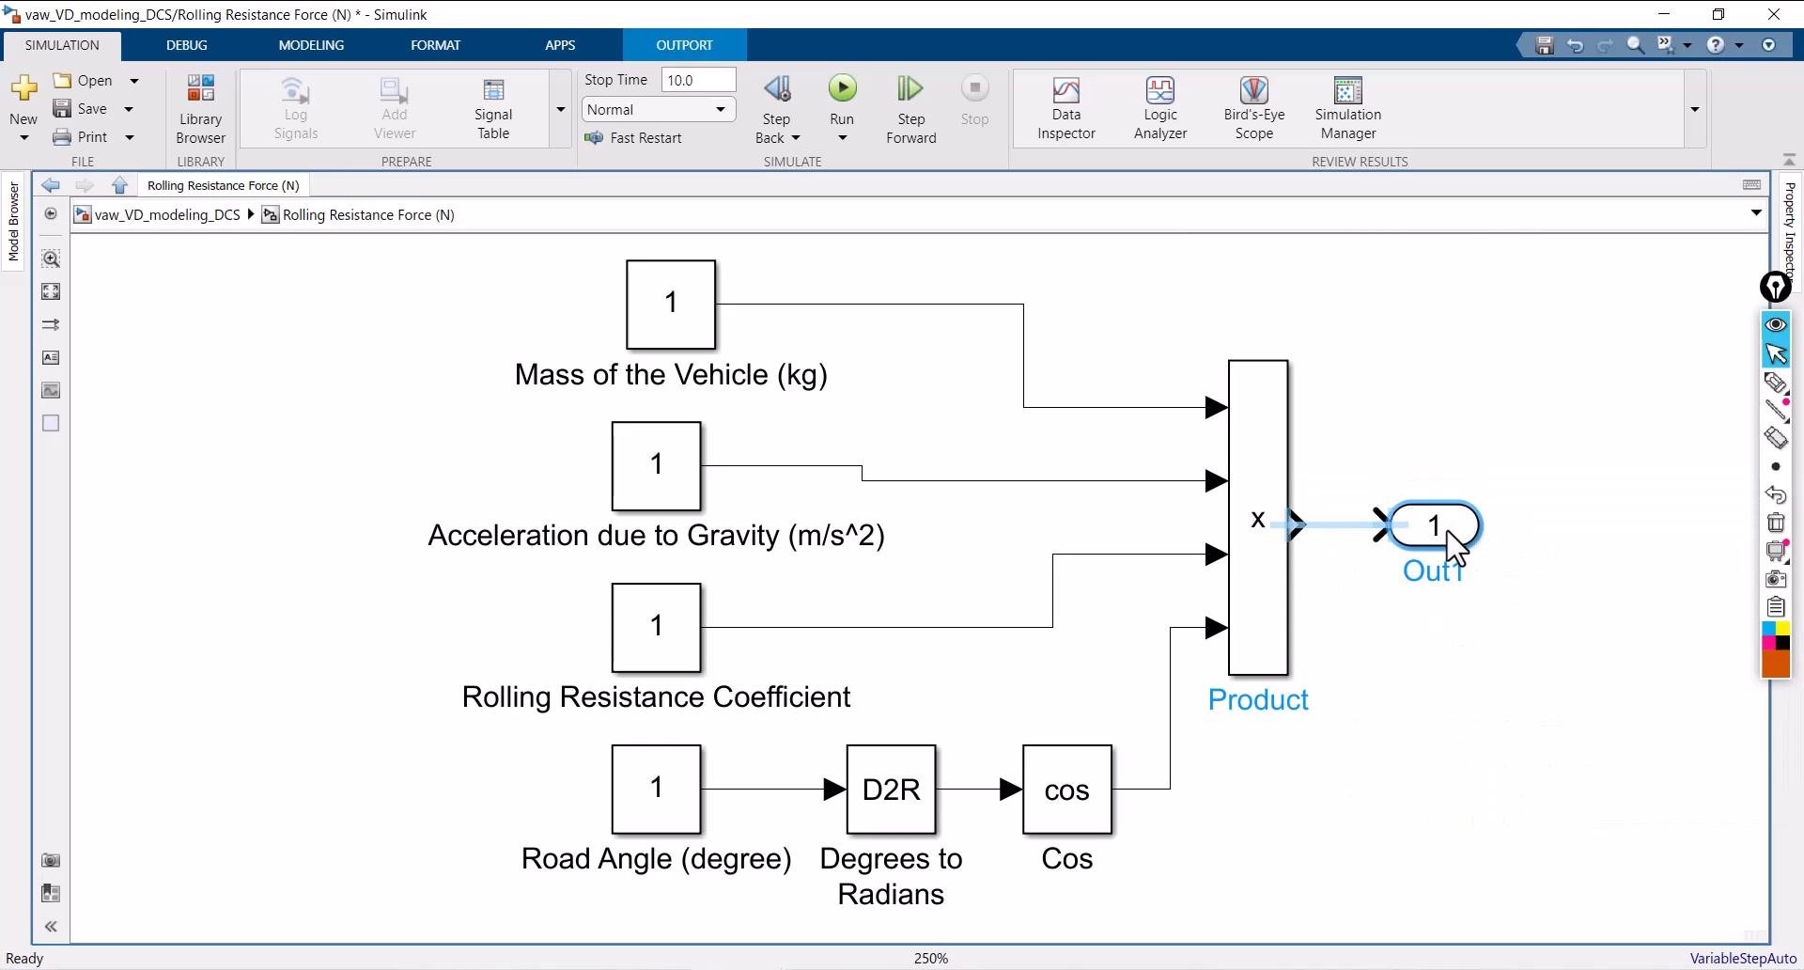
{"action": "left_click", "coordinate": [1338, 523]}
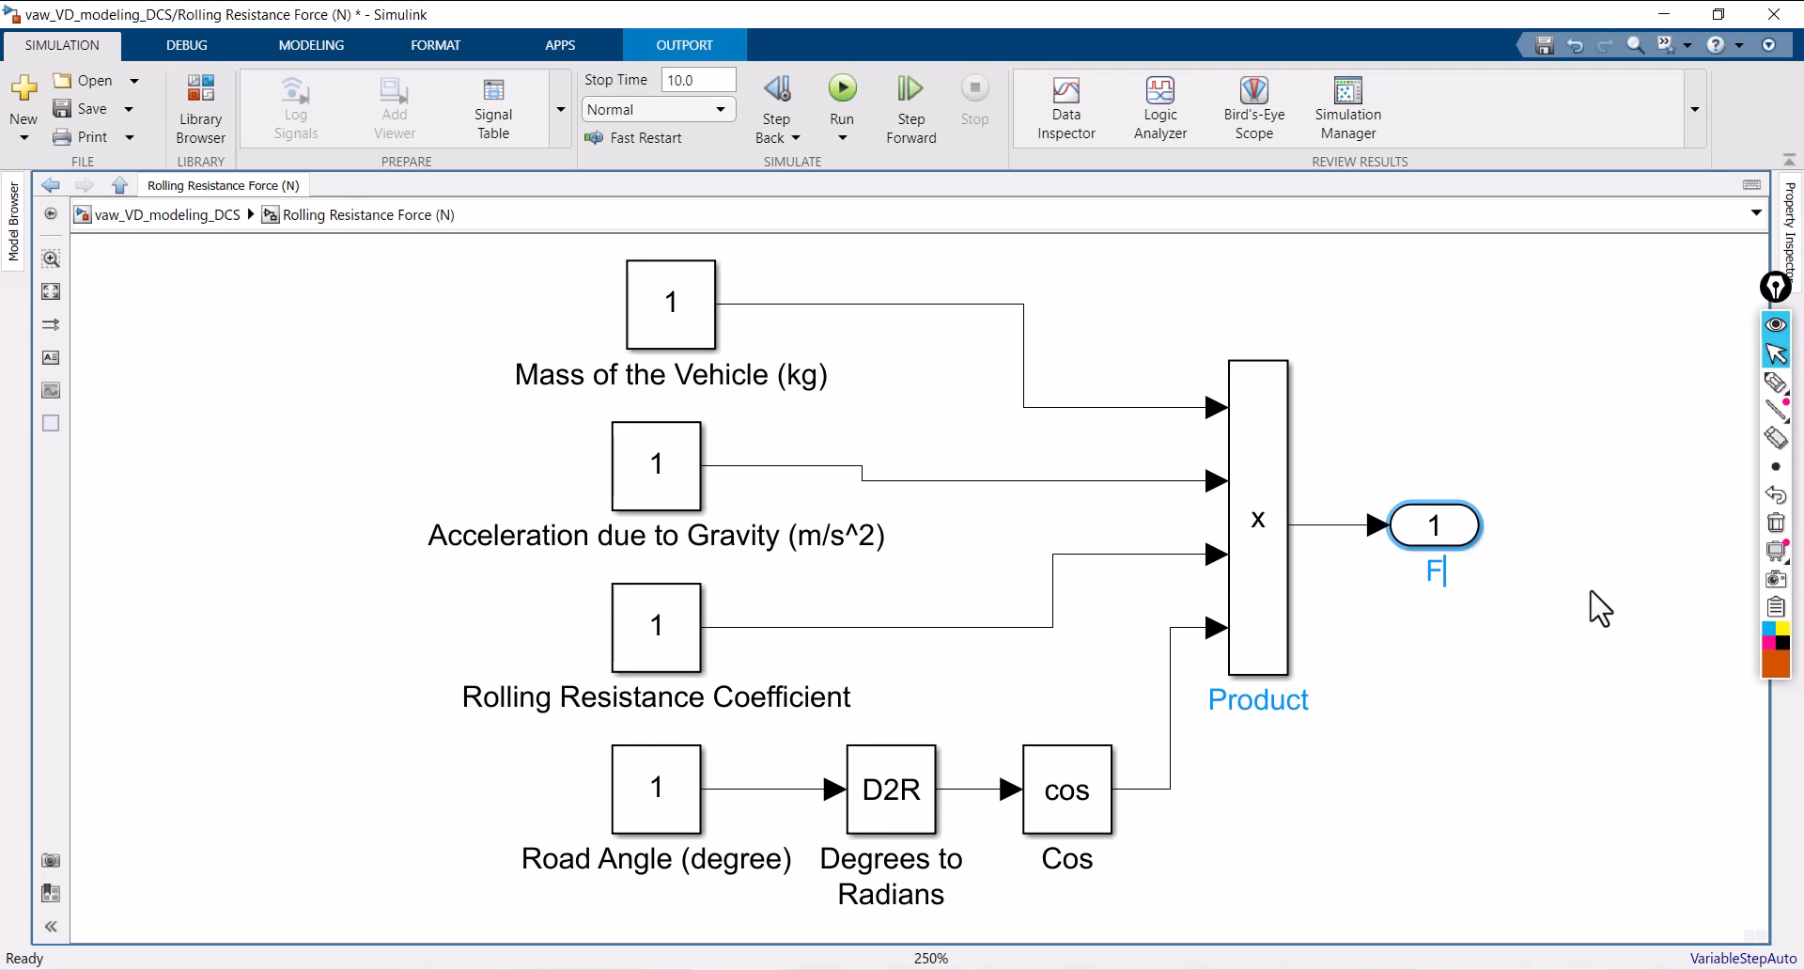
Step: Rename the output port as "Frr (N)" and return to the top level of the vaw_VD_modeling_DCS model
{"action": "type", "text": "rr ()"}
{"action": "key", "text": "Left"}
{"action": "type", "text": "N"}
{"action": "left_click", "coordinate": [1598, 616]}
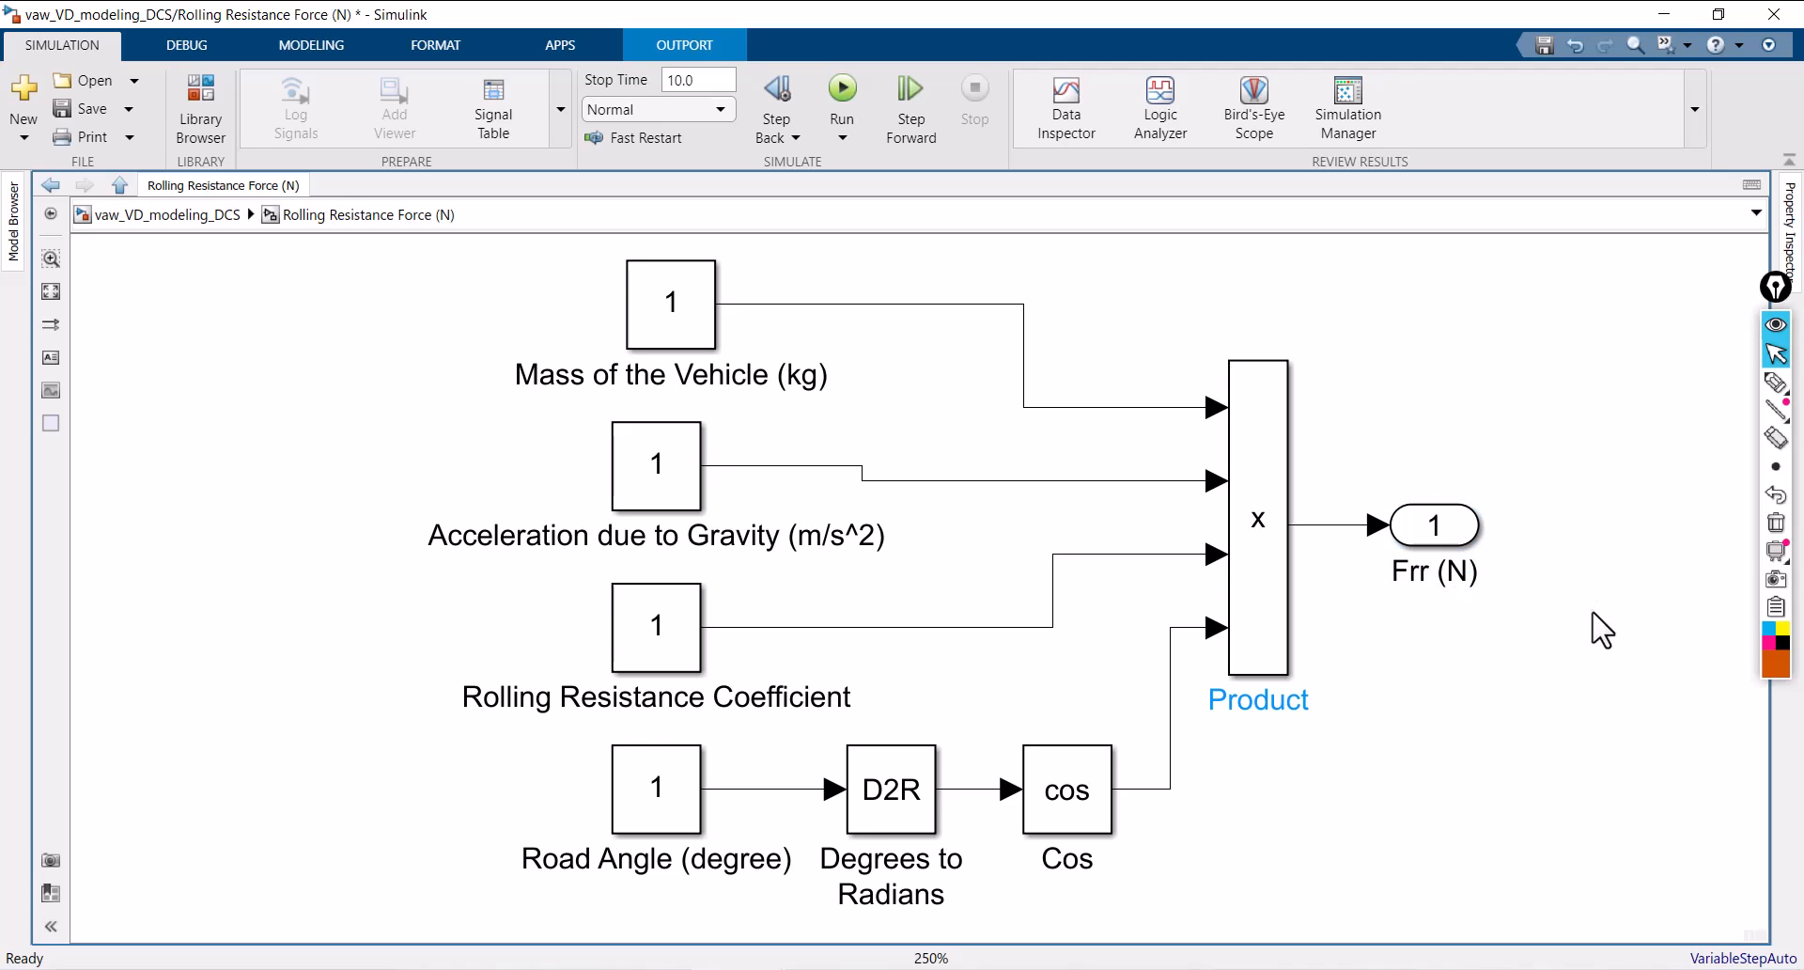
{"action": "left_click", "coordinate": [167, 218]}
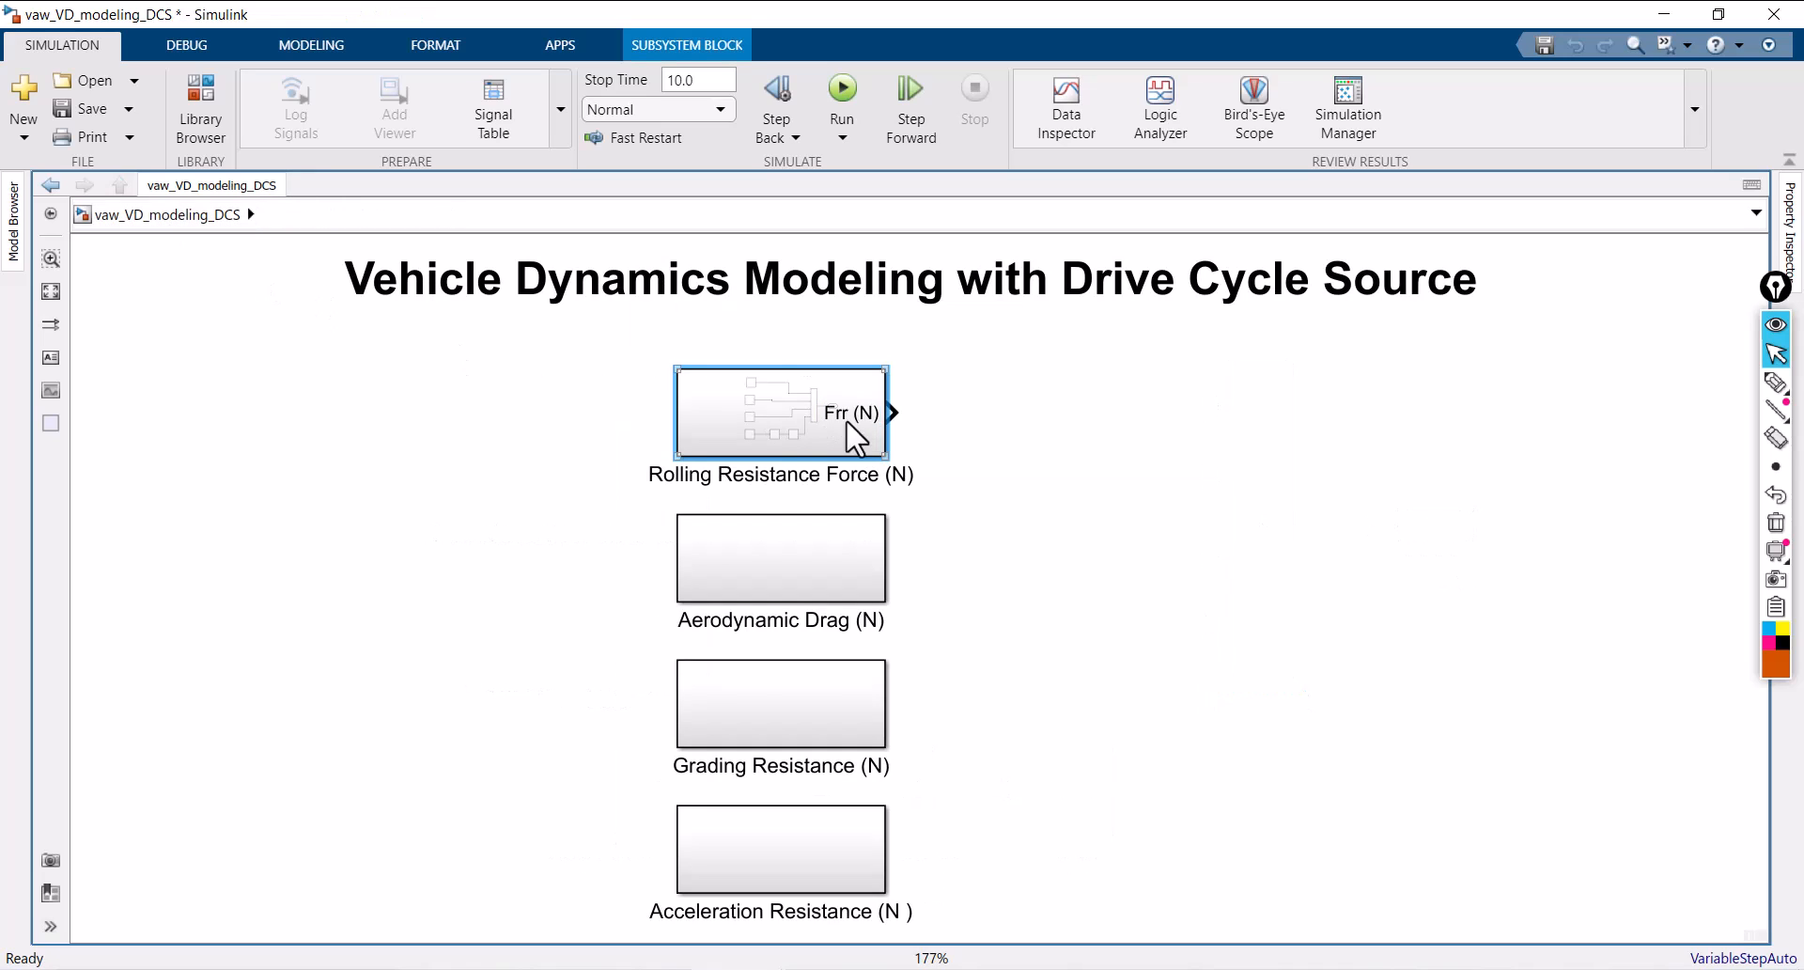
{"action": "left_click", "coordinate": [1775, 381]}
{"action": "mouse_move", "coordinate": [852, 405]}
{"action": "left_mouse_down"}
{"action": "mouse_move", "coordinate": [876, 386]}
{"action": "mouse_move", "coordinate": [904, 399]}
{"action": "left_mouse_up"}
{"action": "left_click", "coordinate": [1775, 524]}
{"action": "left_click", "coordinate": [1775, 354]}
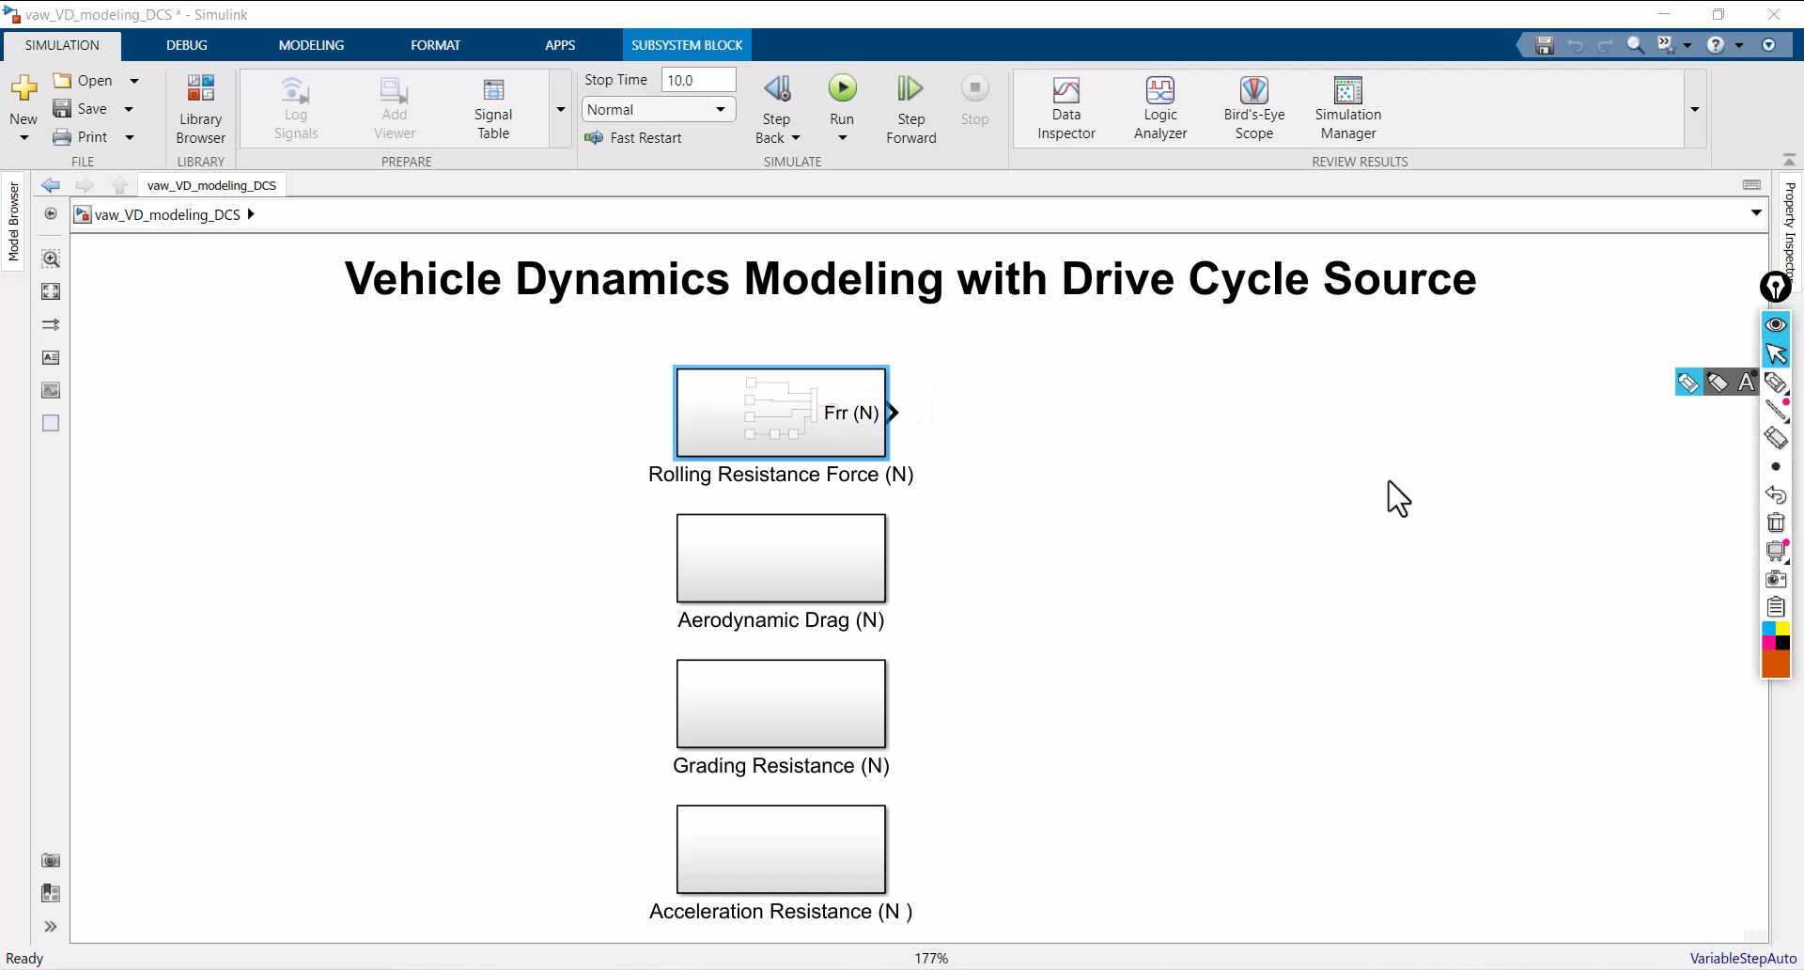
{"action": "left_click", "coordinate": [1176, 543]}
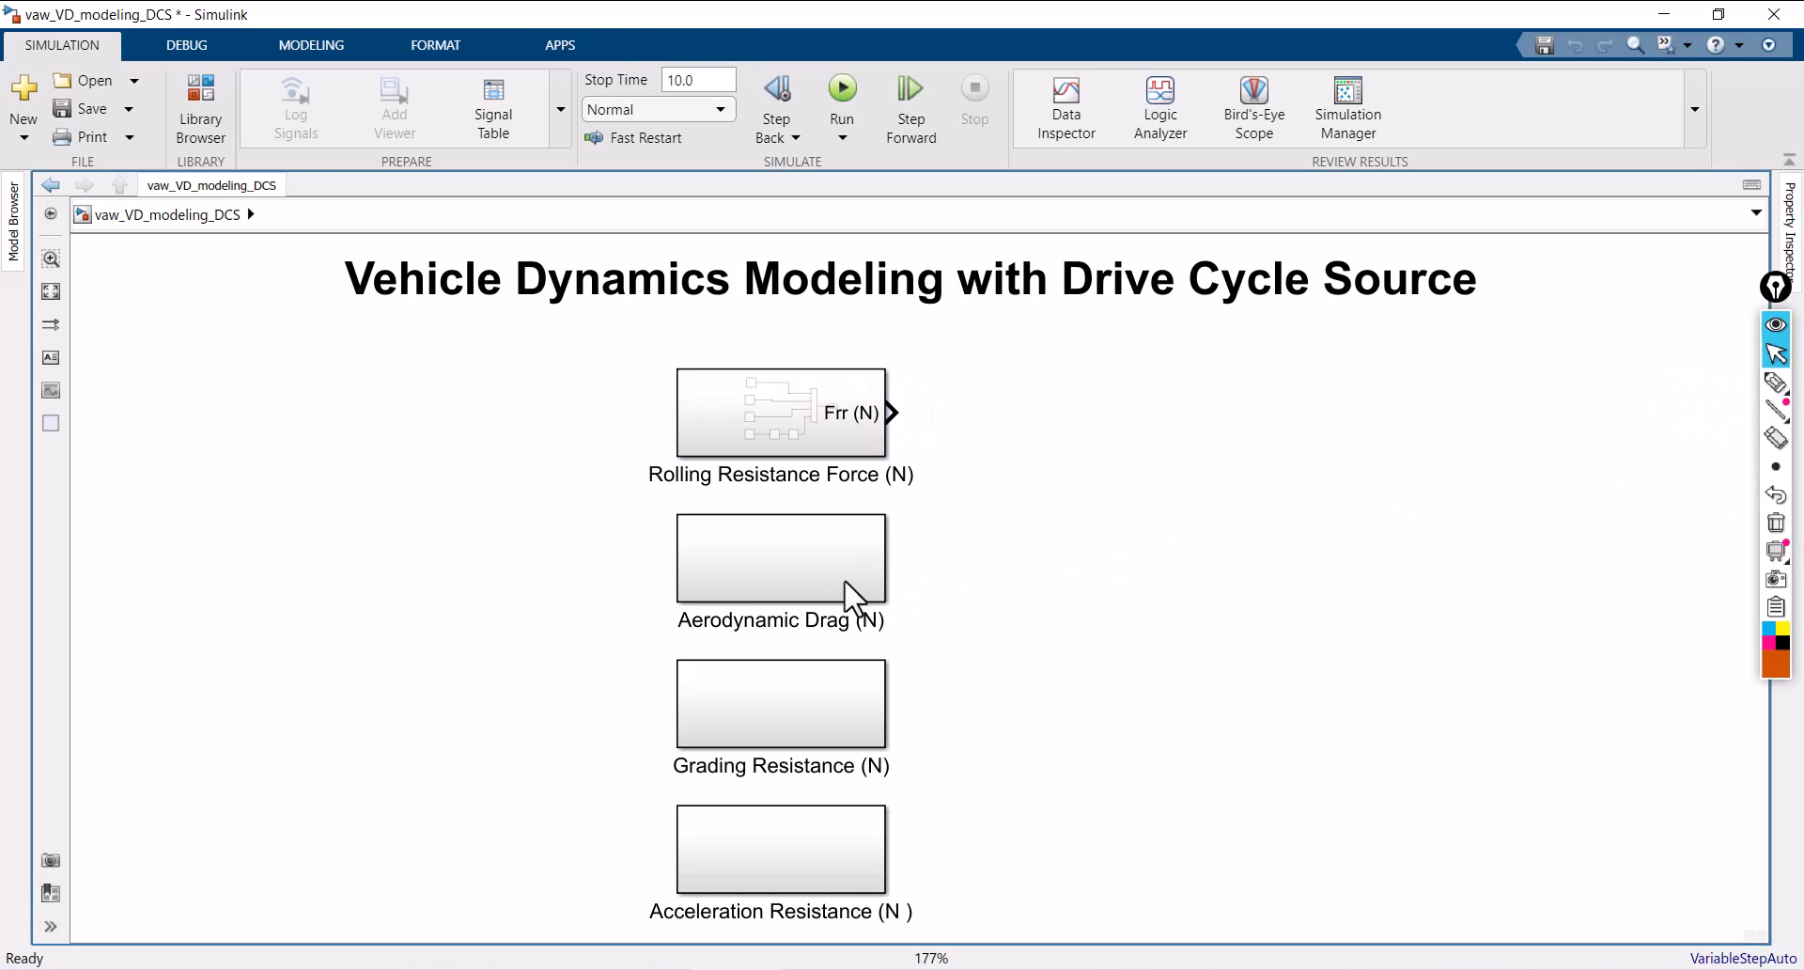
{"action": "double_click", "coordinate": [781, 419]}
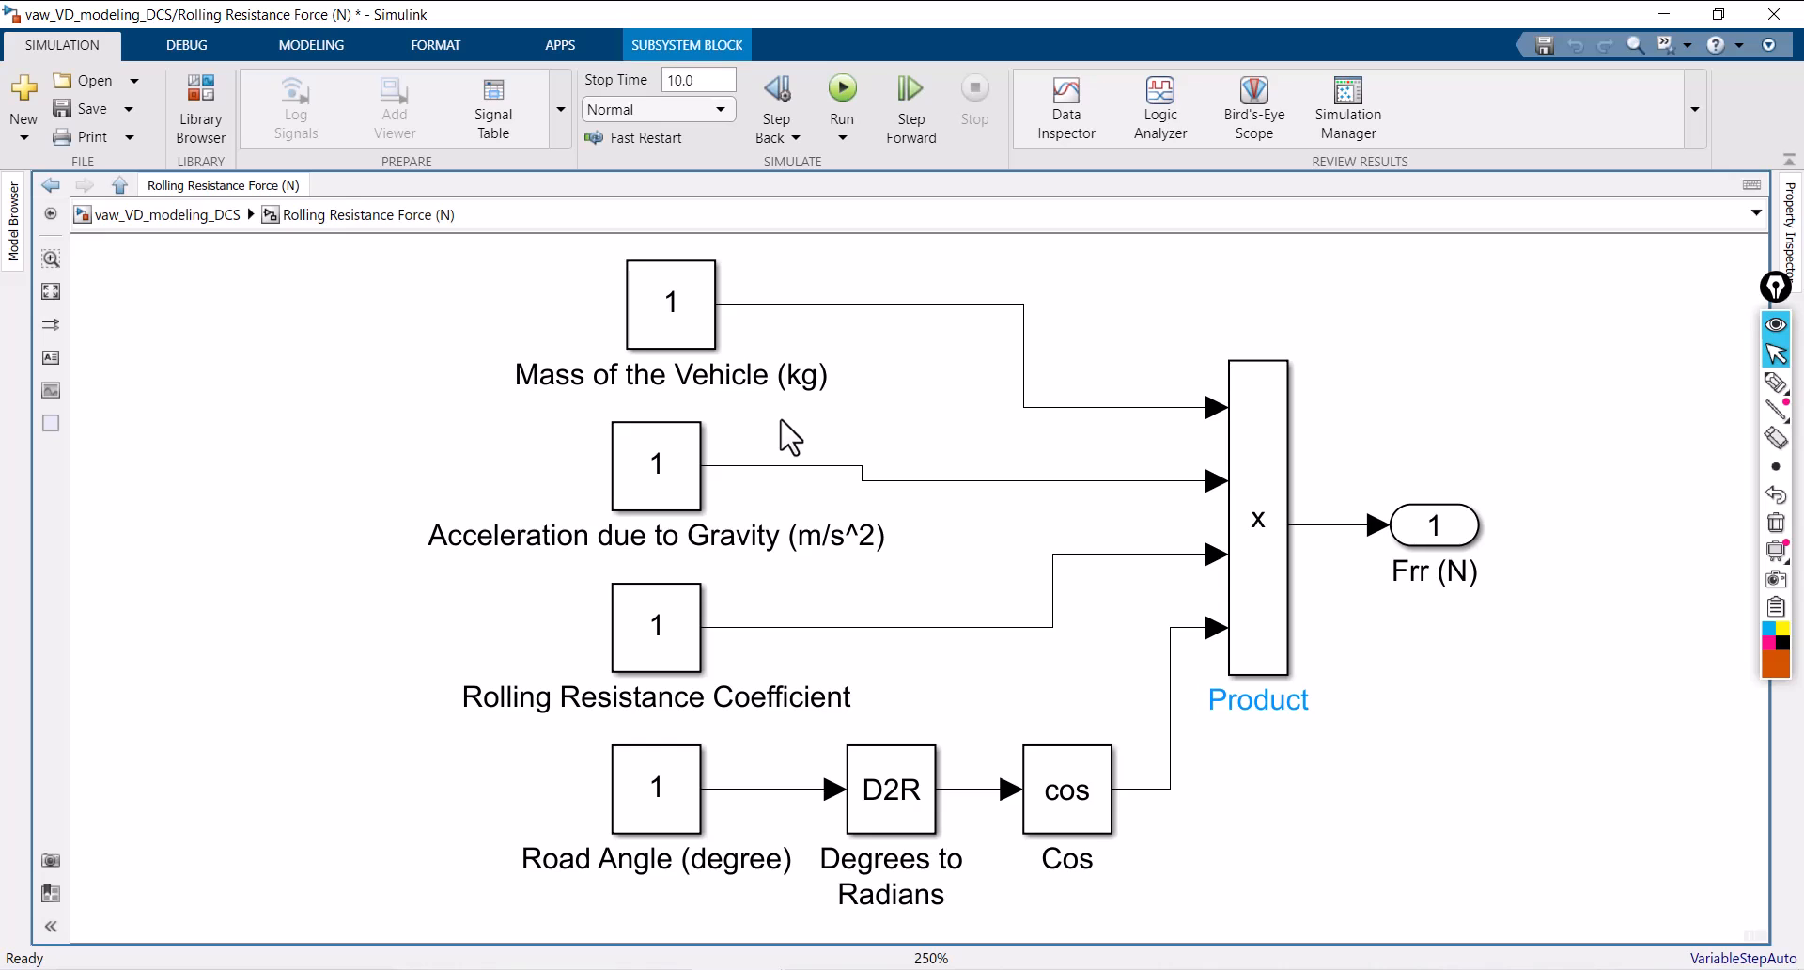
{"action": "left_click", "coordinate": [167, 215]}
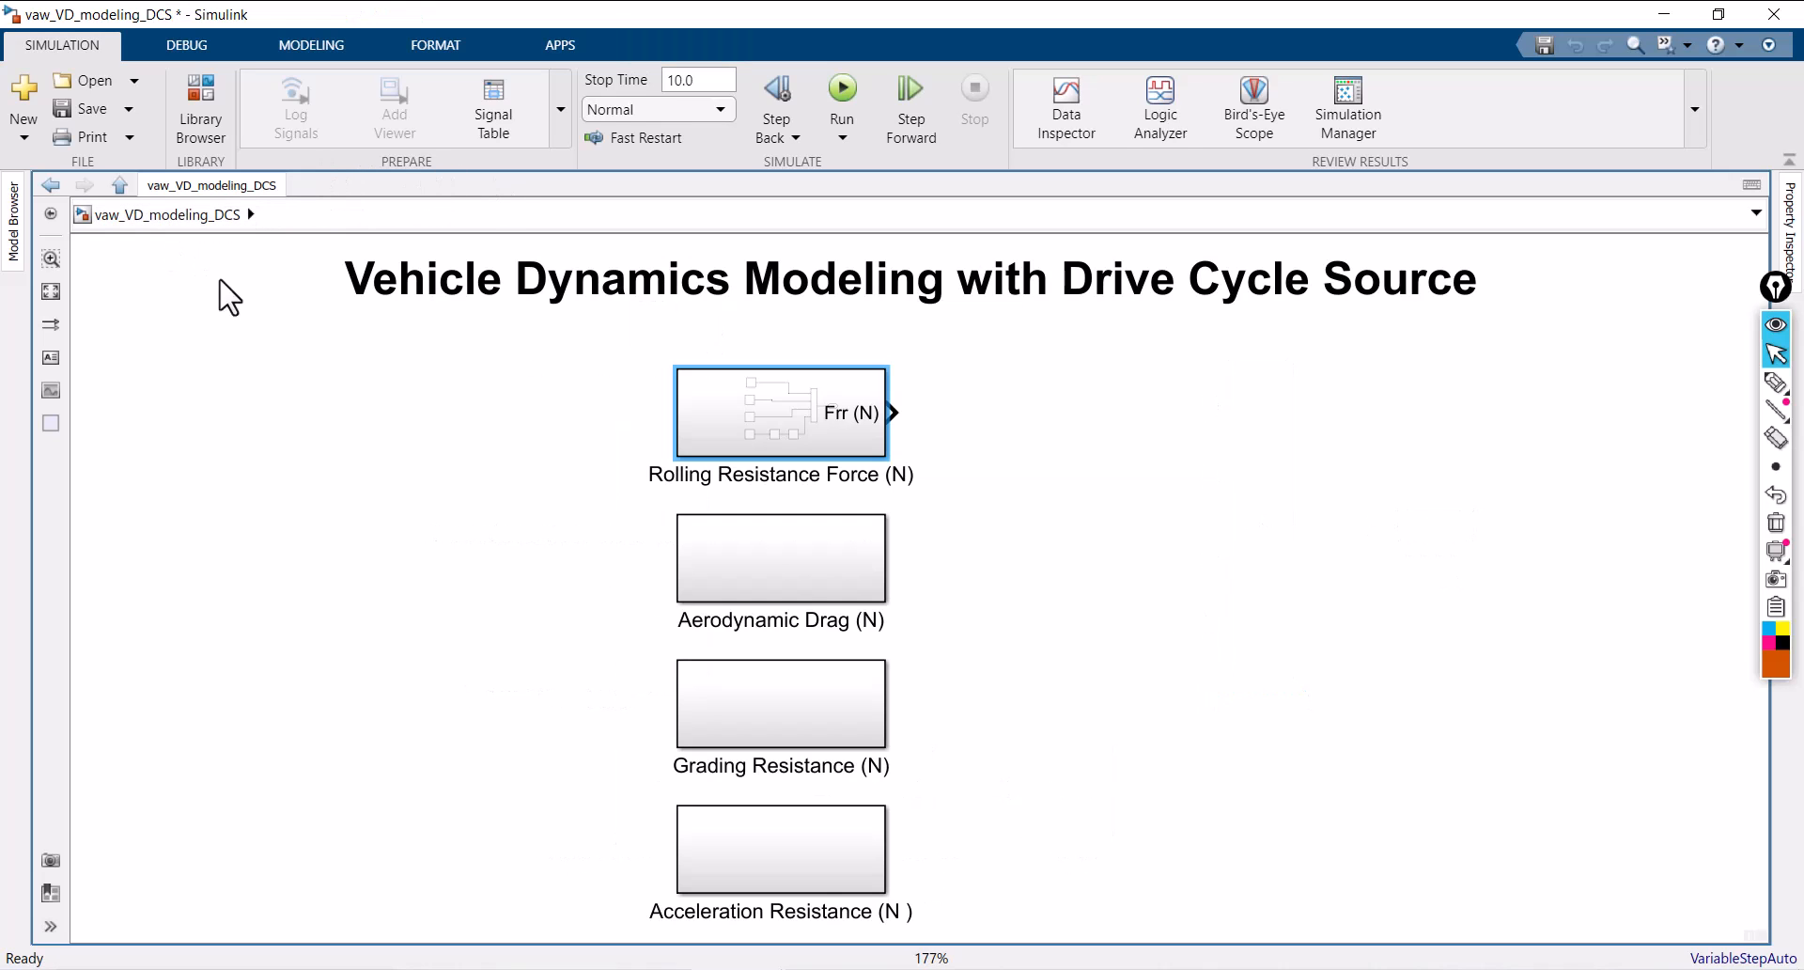
Step: Open the Aerodynamic Drag (N) subsystem, add a Constant block and copy it into a vertical column of five constants
{"action": "left_click", "coordinate": [805, 576]}
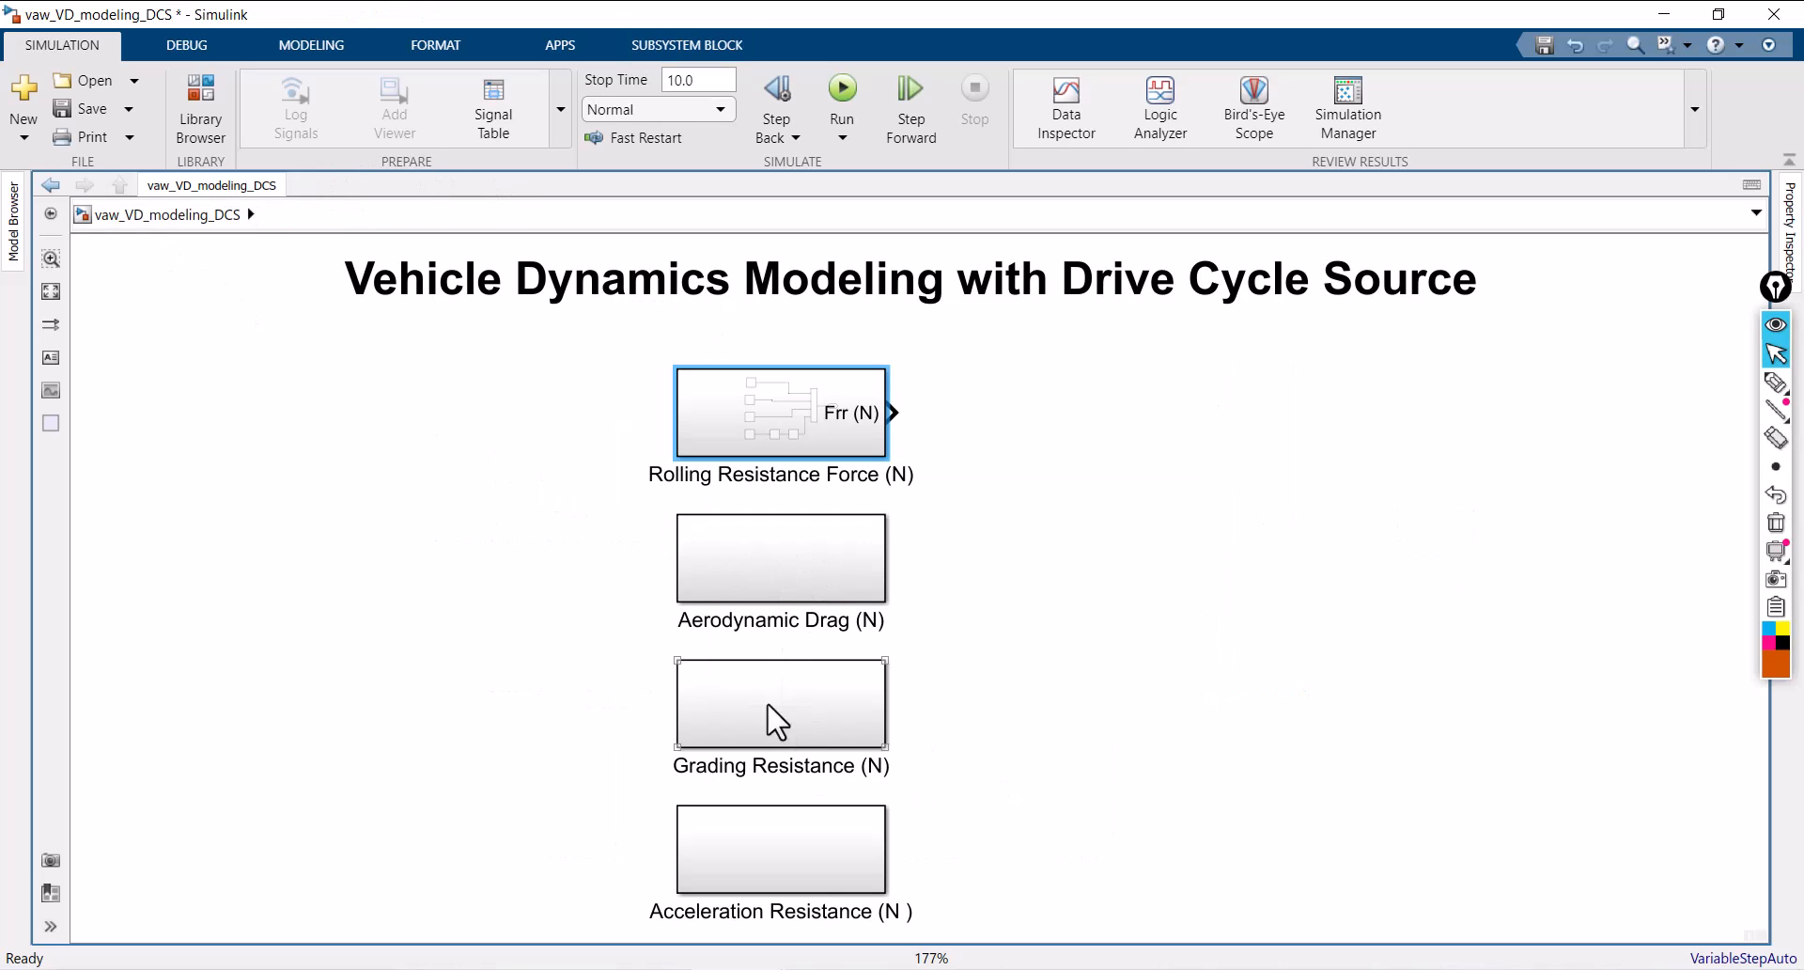
{"action": "double_click", "coordinate": [791, 587]}
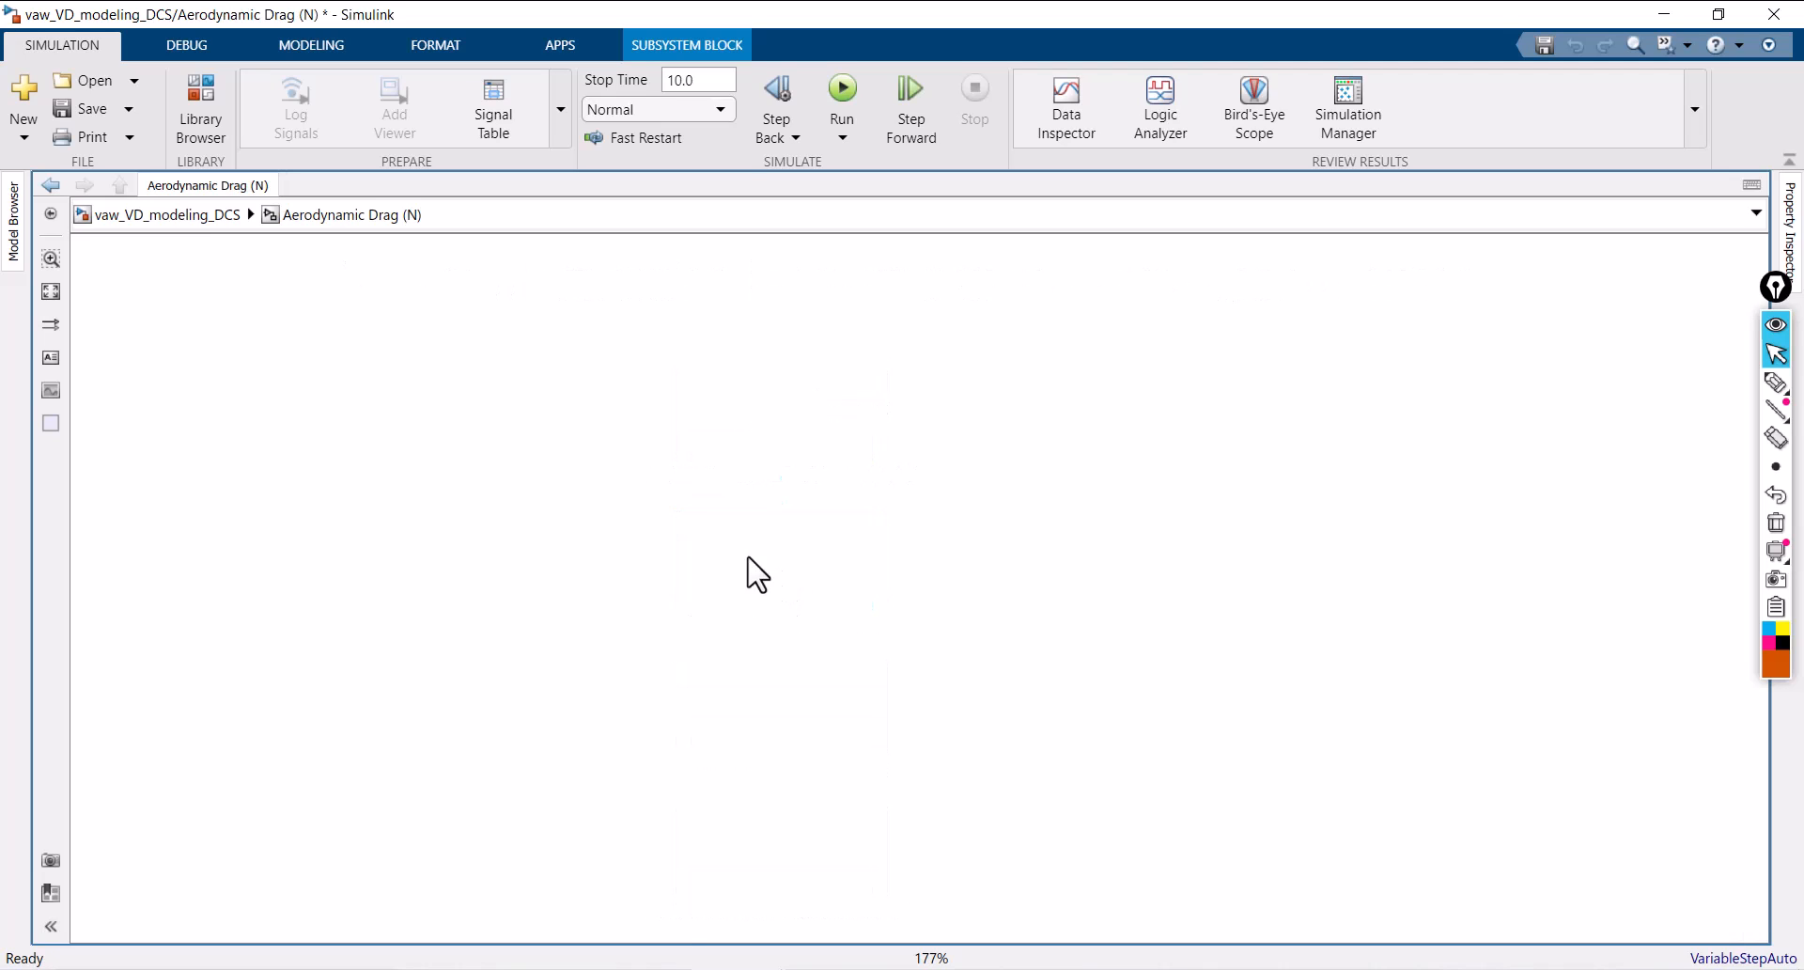
{"action": "double_click", "coordinate": [729, 493]}
{"action": "type", "text": "cons"}
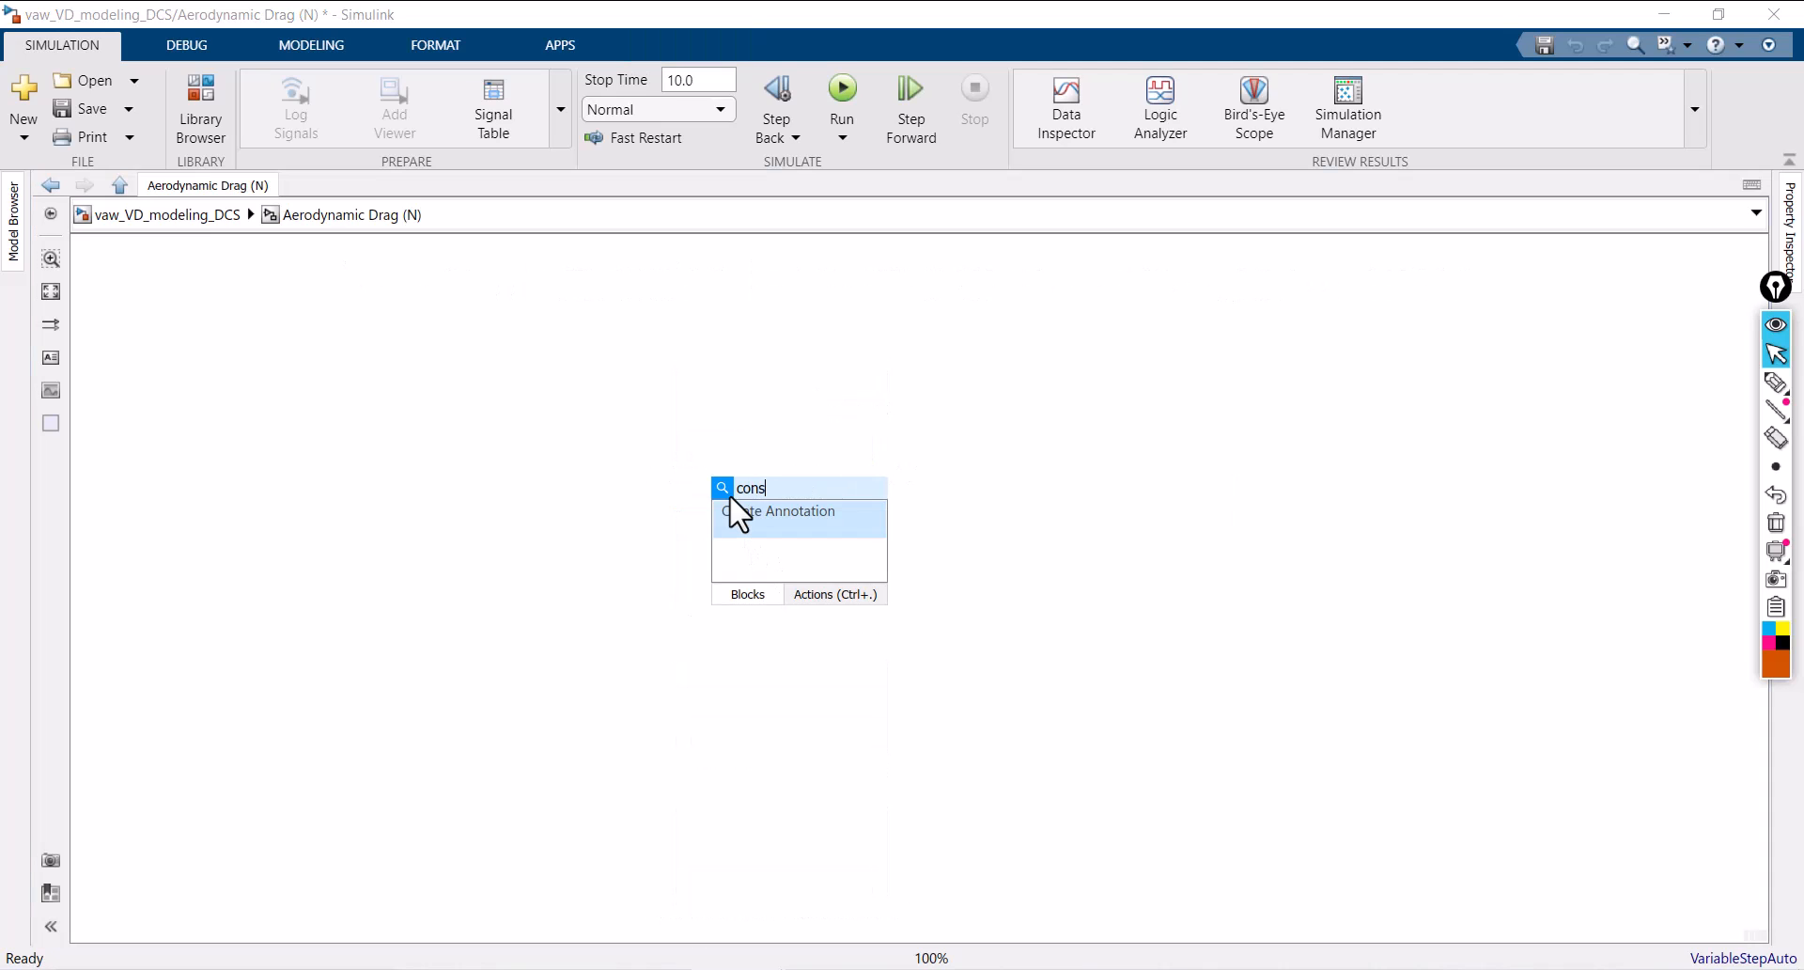
{"action": "left_click", "coordinate": [772, 526]}
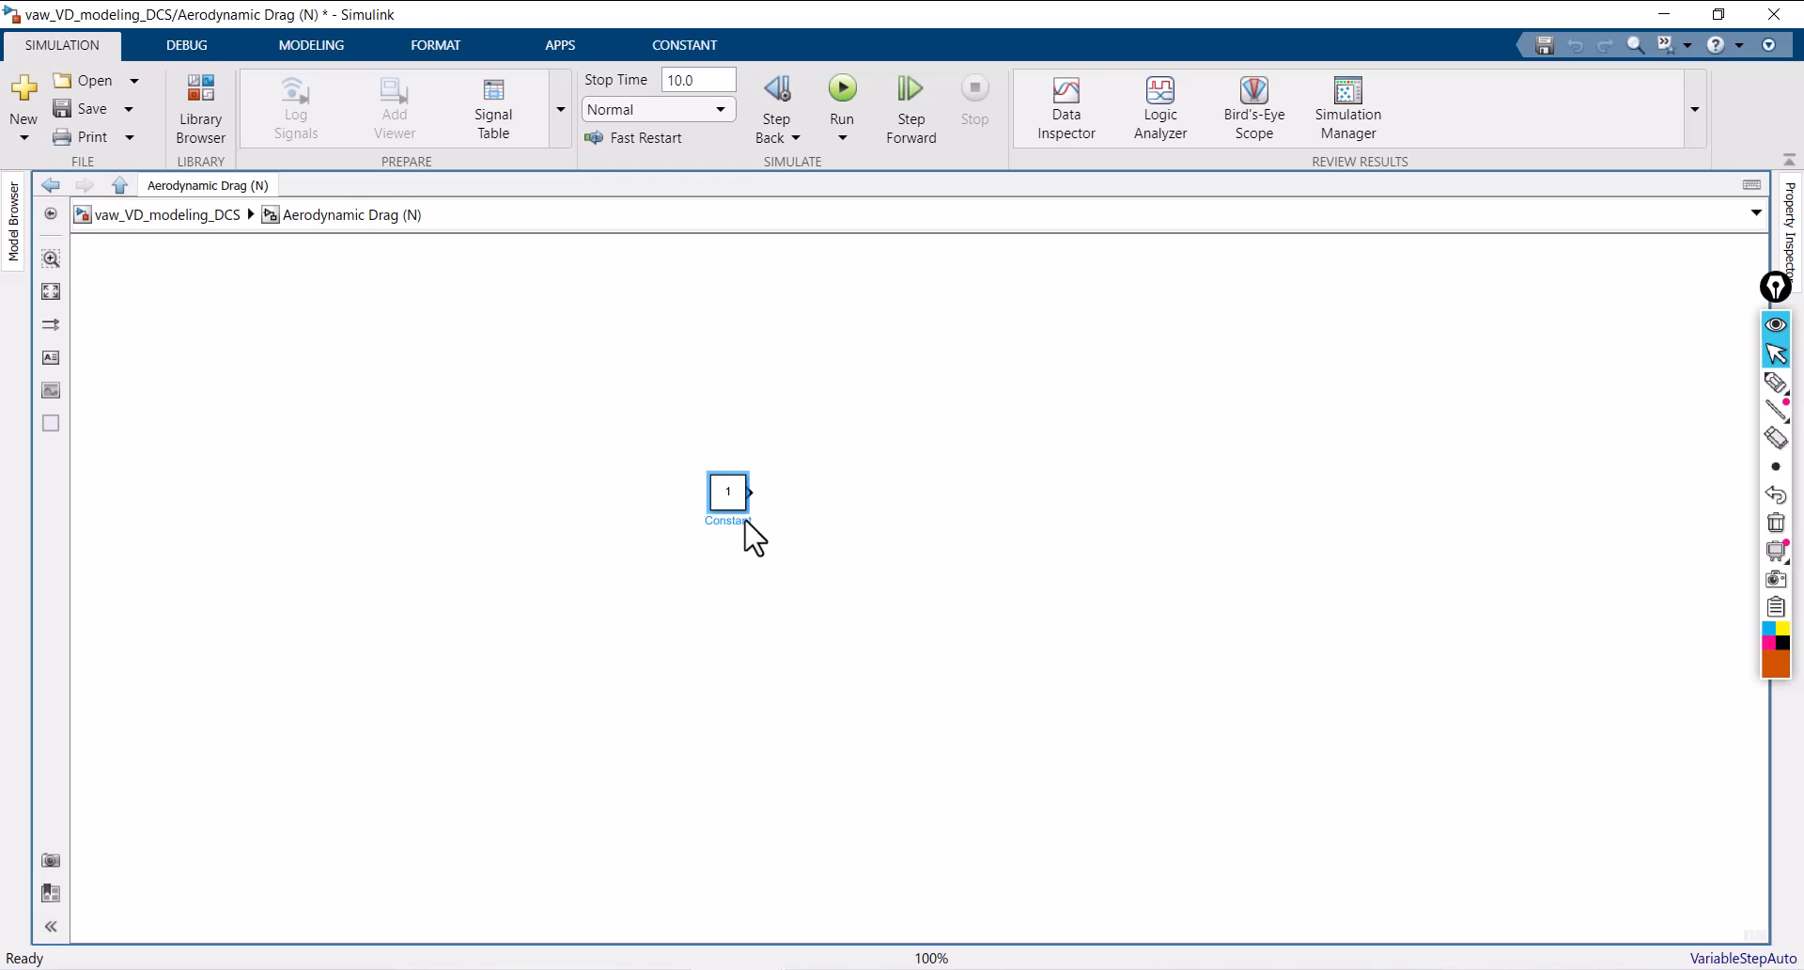
{"action": "left_click_drag", "start_coordinate": [724, 498], "coordinate": [668, 720]}
{"action": "key", "text": "space"}
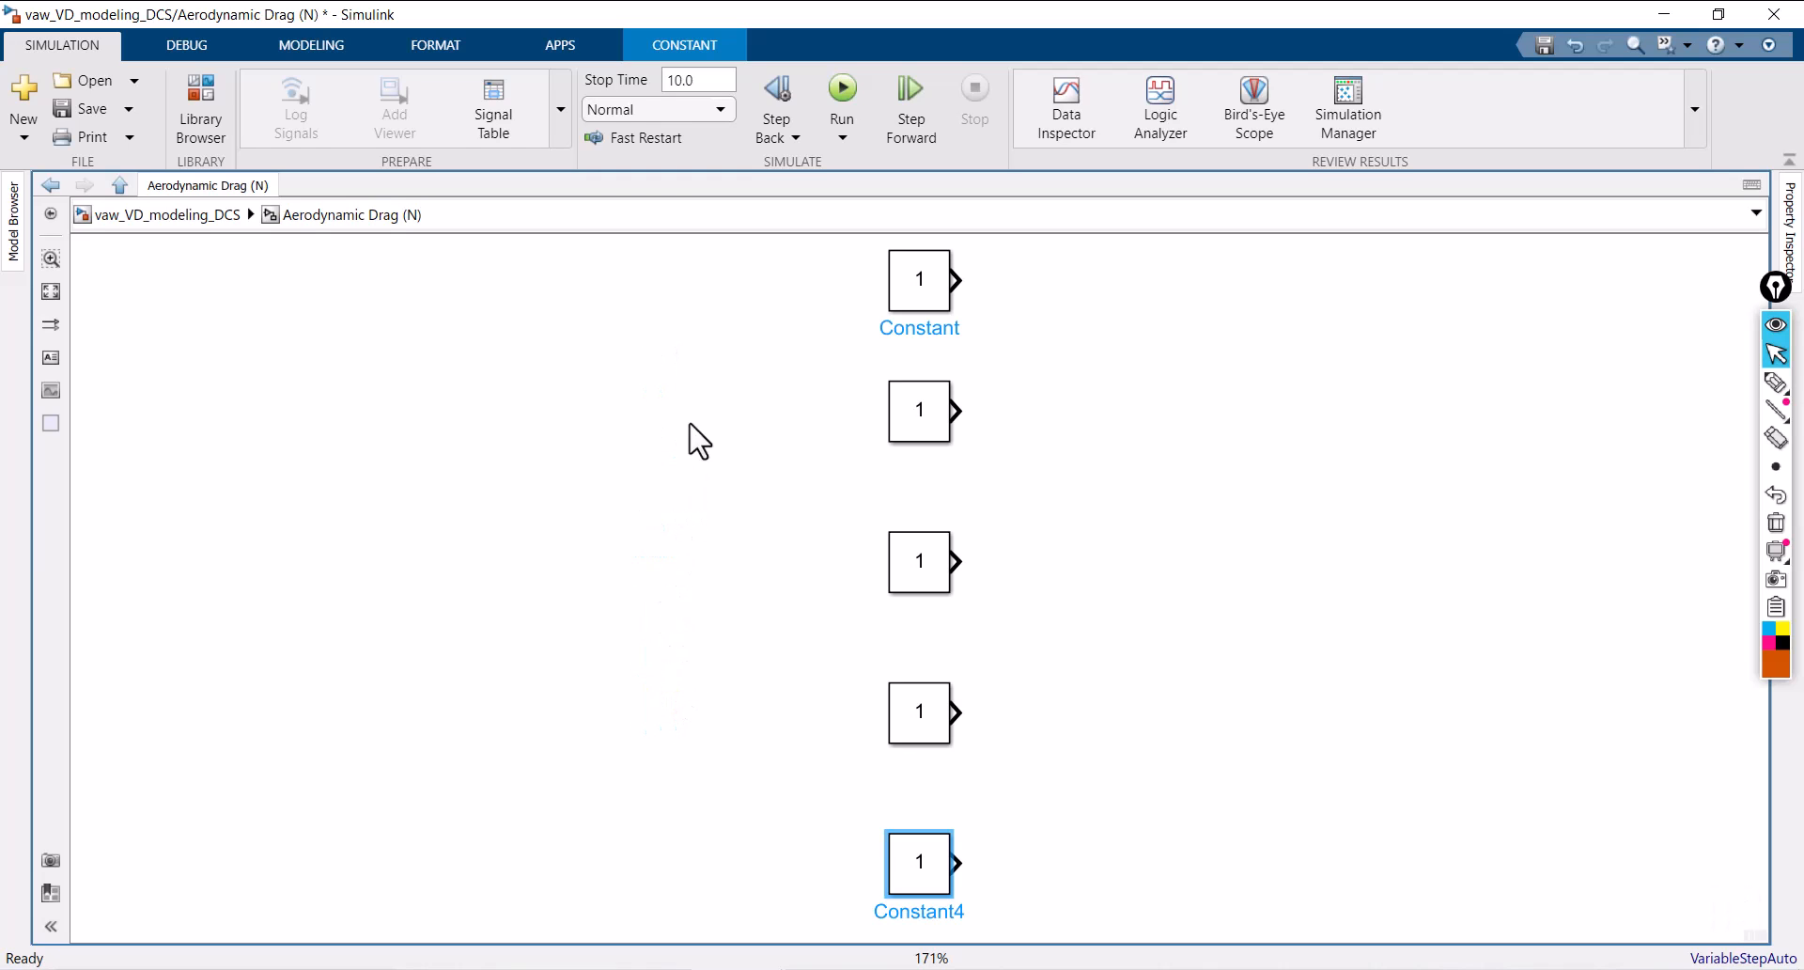
Step: Set the uppermost Constant block's value to 0.5 and shift it and the second constant sideways out of the column
{"action": "left_click", "coordinate": [916, 316]}
{"action": "double_click", "coordinate": [918, 283]}
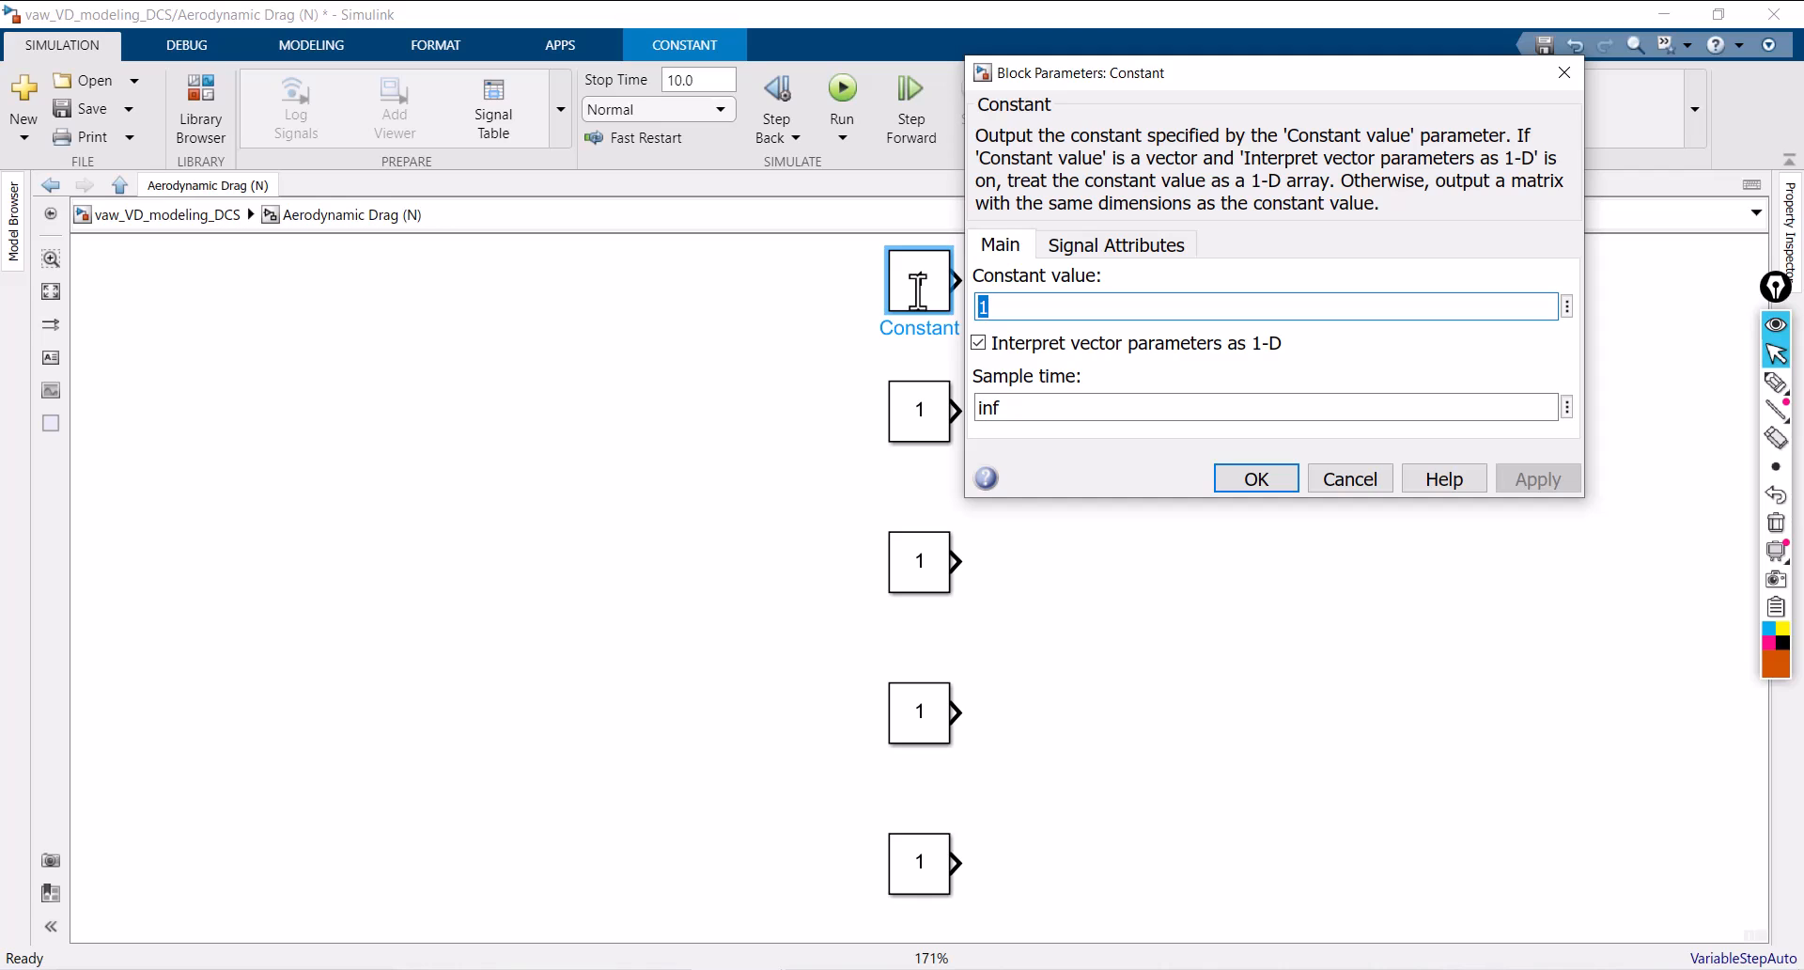
{"action": "type", "text": "0.5"}
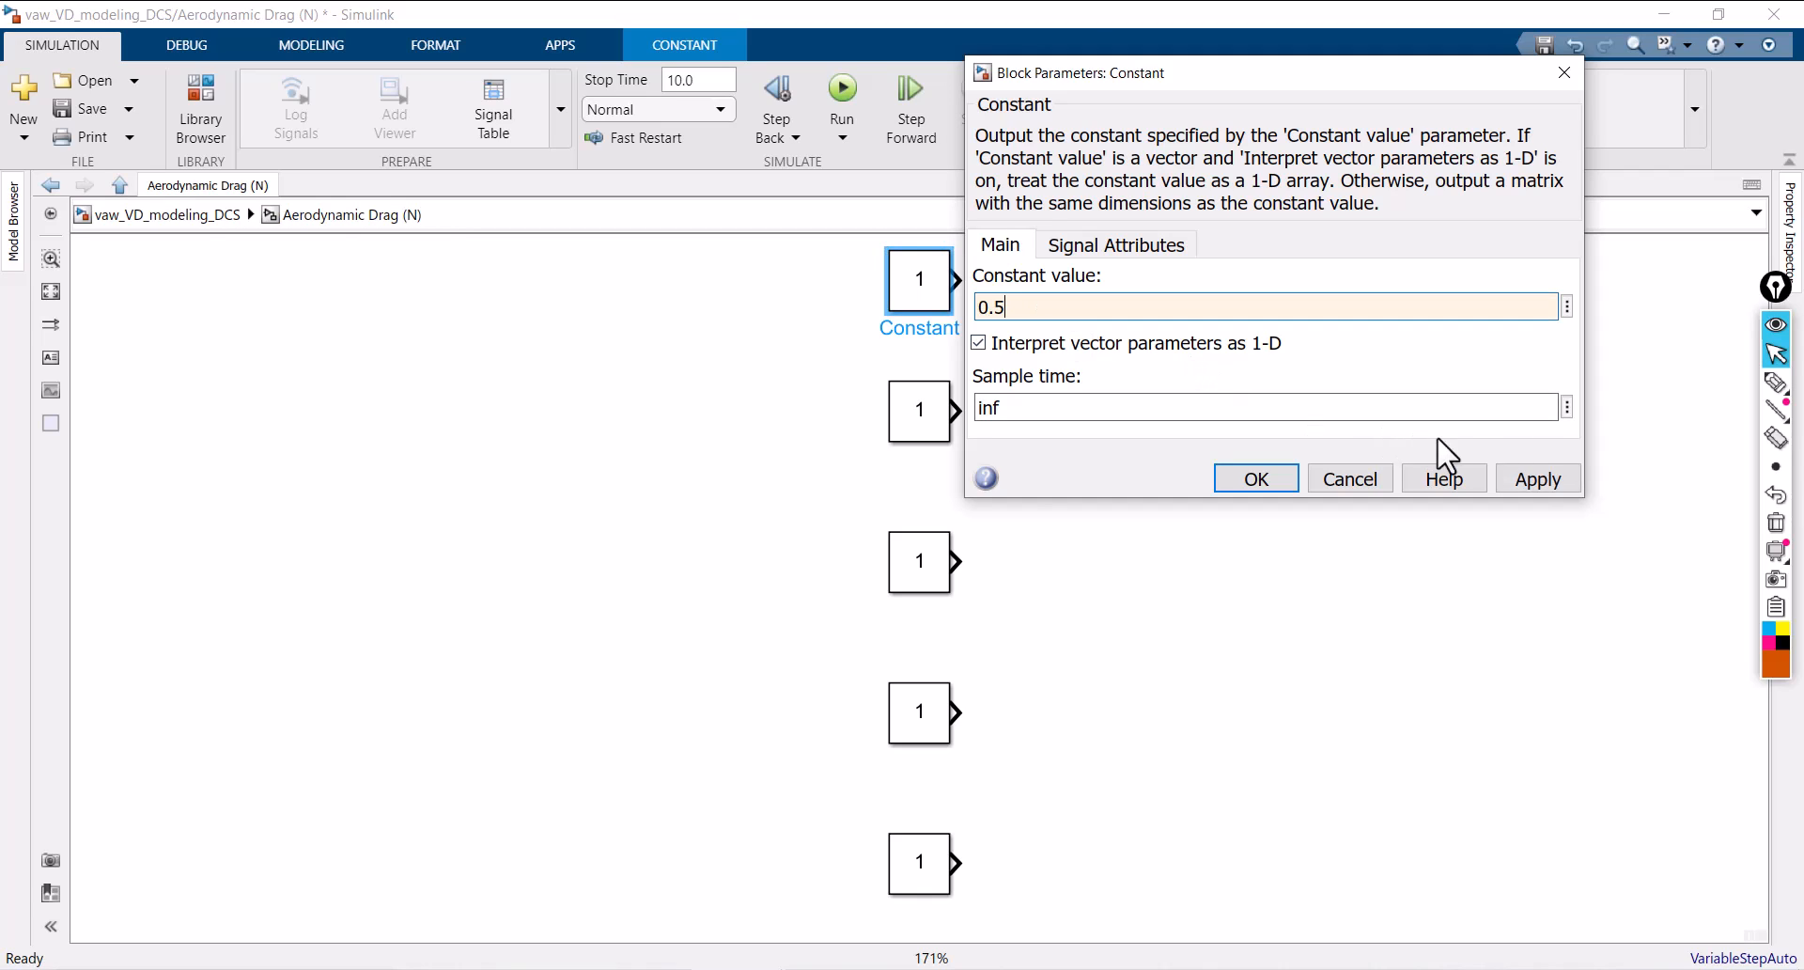
{"action": "left_click", "coordinate": [1539, 481]}
{"action": "left_click", "coordinate": [1256, 479]}
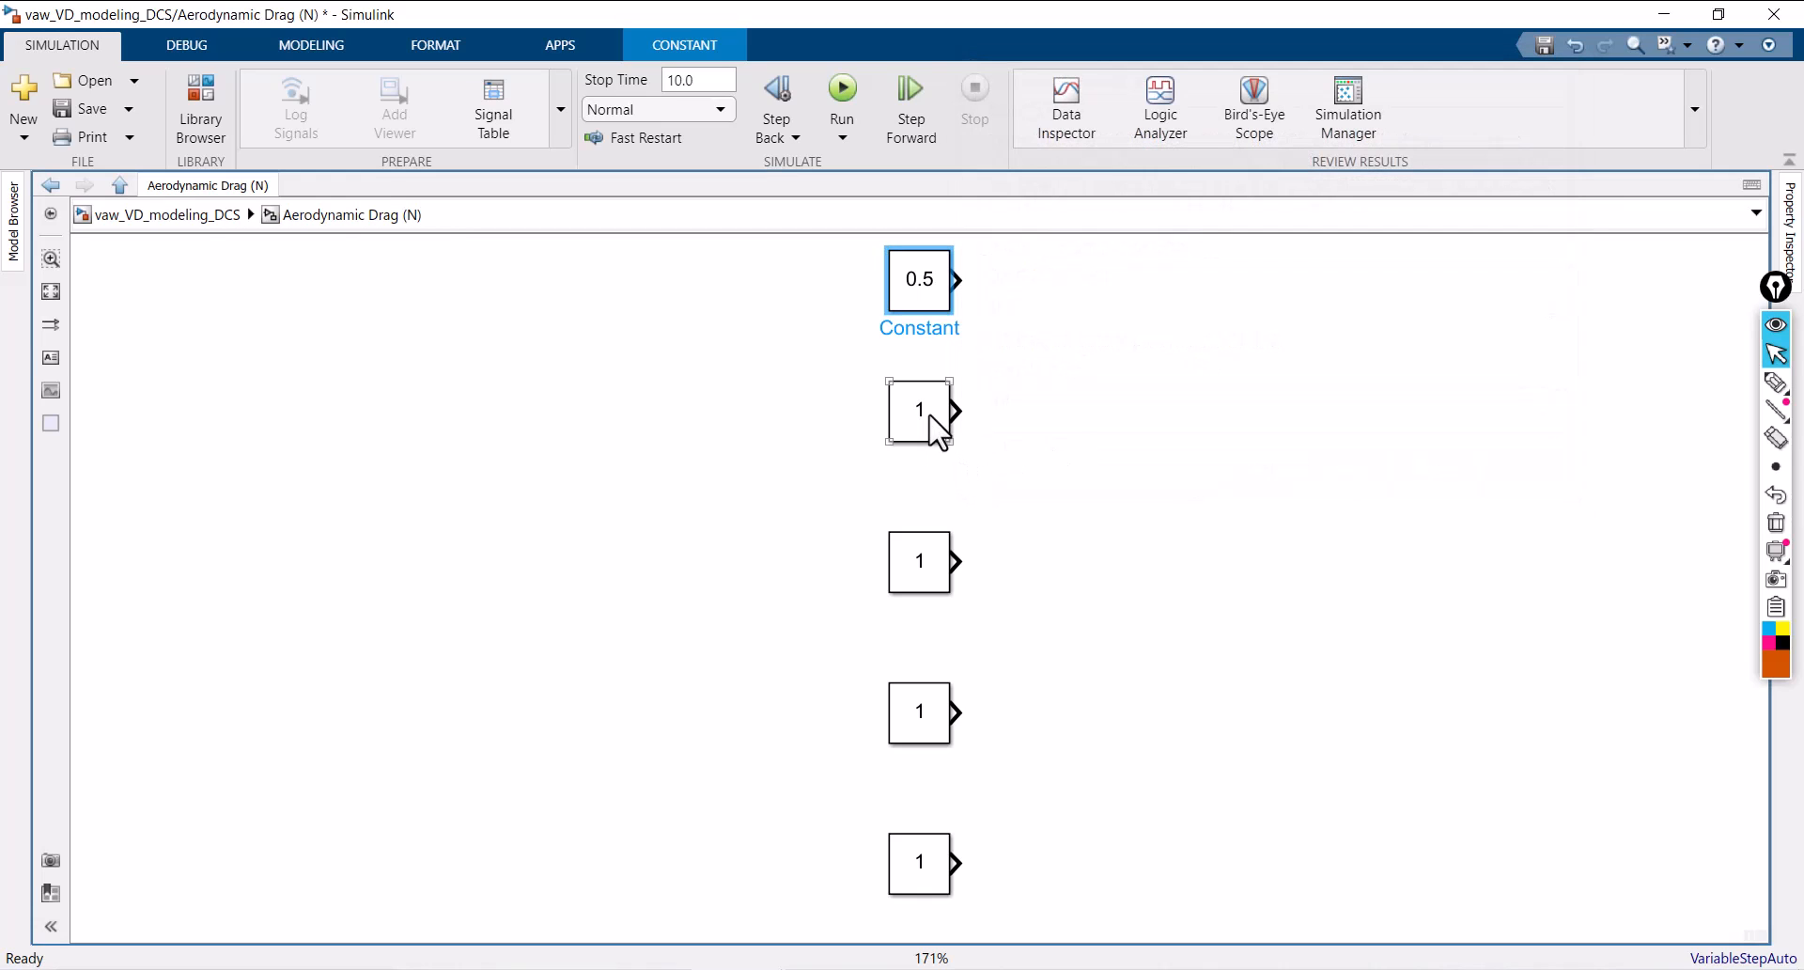
{"action": "left_click_drag", "start_coordinate": [925, 422], "coordinate": [828, 434]}
{"action": "left_click_drag", "start_coordinate": [919, 305], "coordinate": [828, 314]}
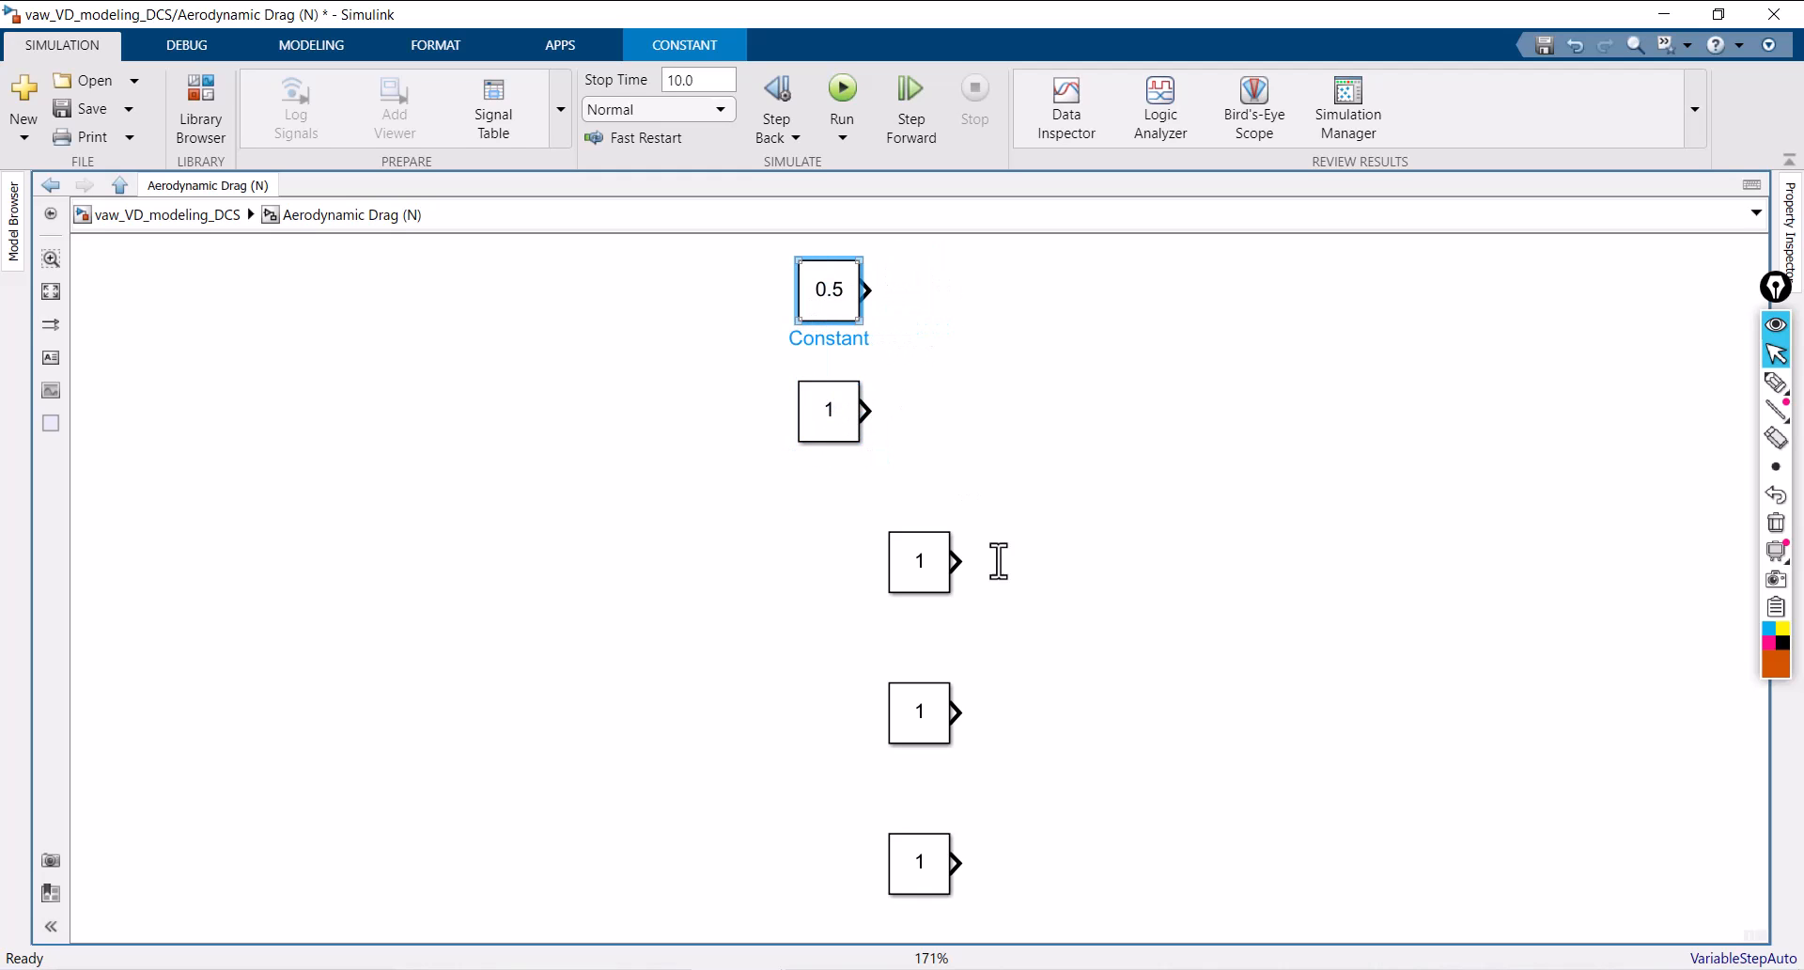
Step: Consult the Aerodynamic Drag slide in PowerPoint, return to the Simulink model and rename the second Constant block as "Density of Air (kg/m^3)"
{"action": "left_click", "coordinate": [1043, 969]}
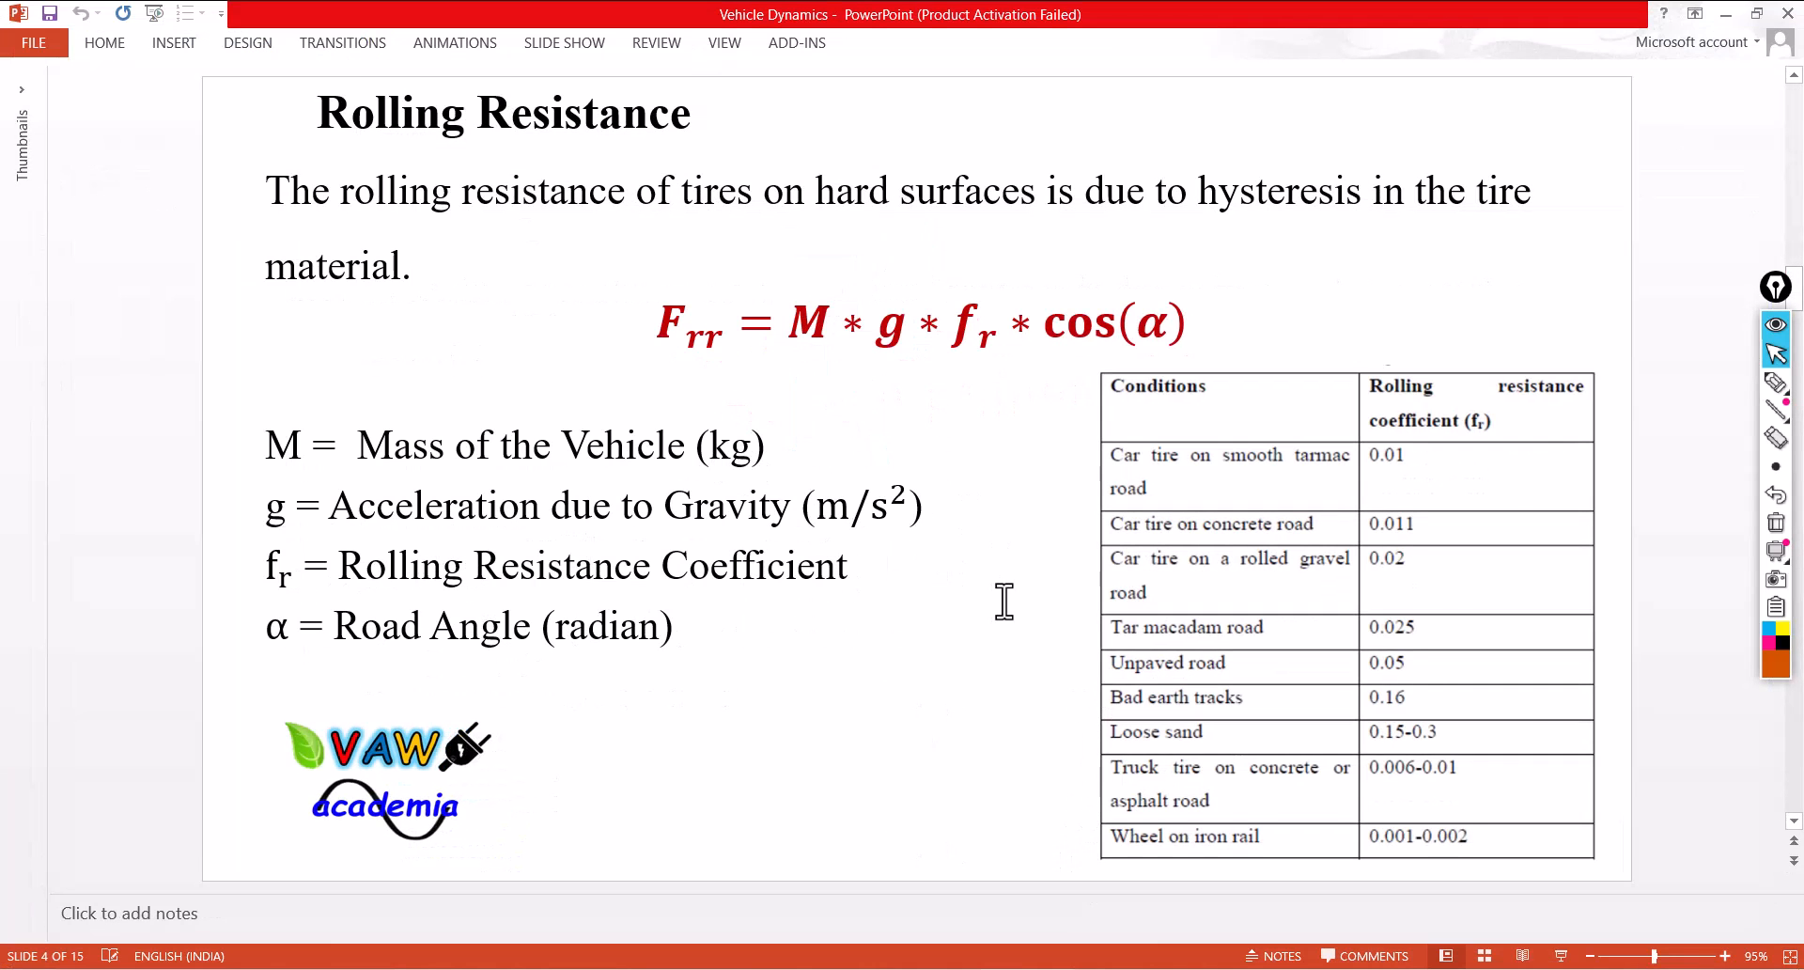
{"action": "scroll", "coordinate": [1004, 602], "scroll_direction": "down", "scroll_amount": 1}
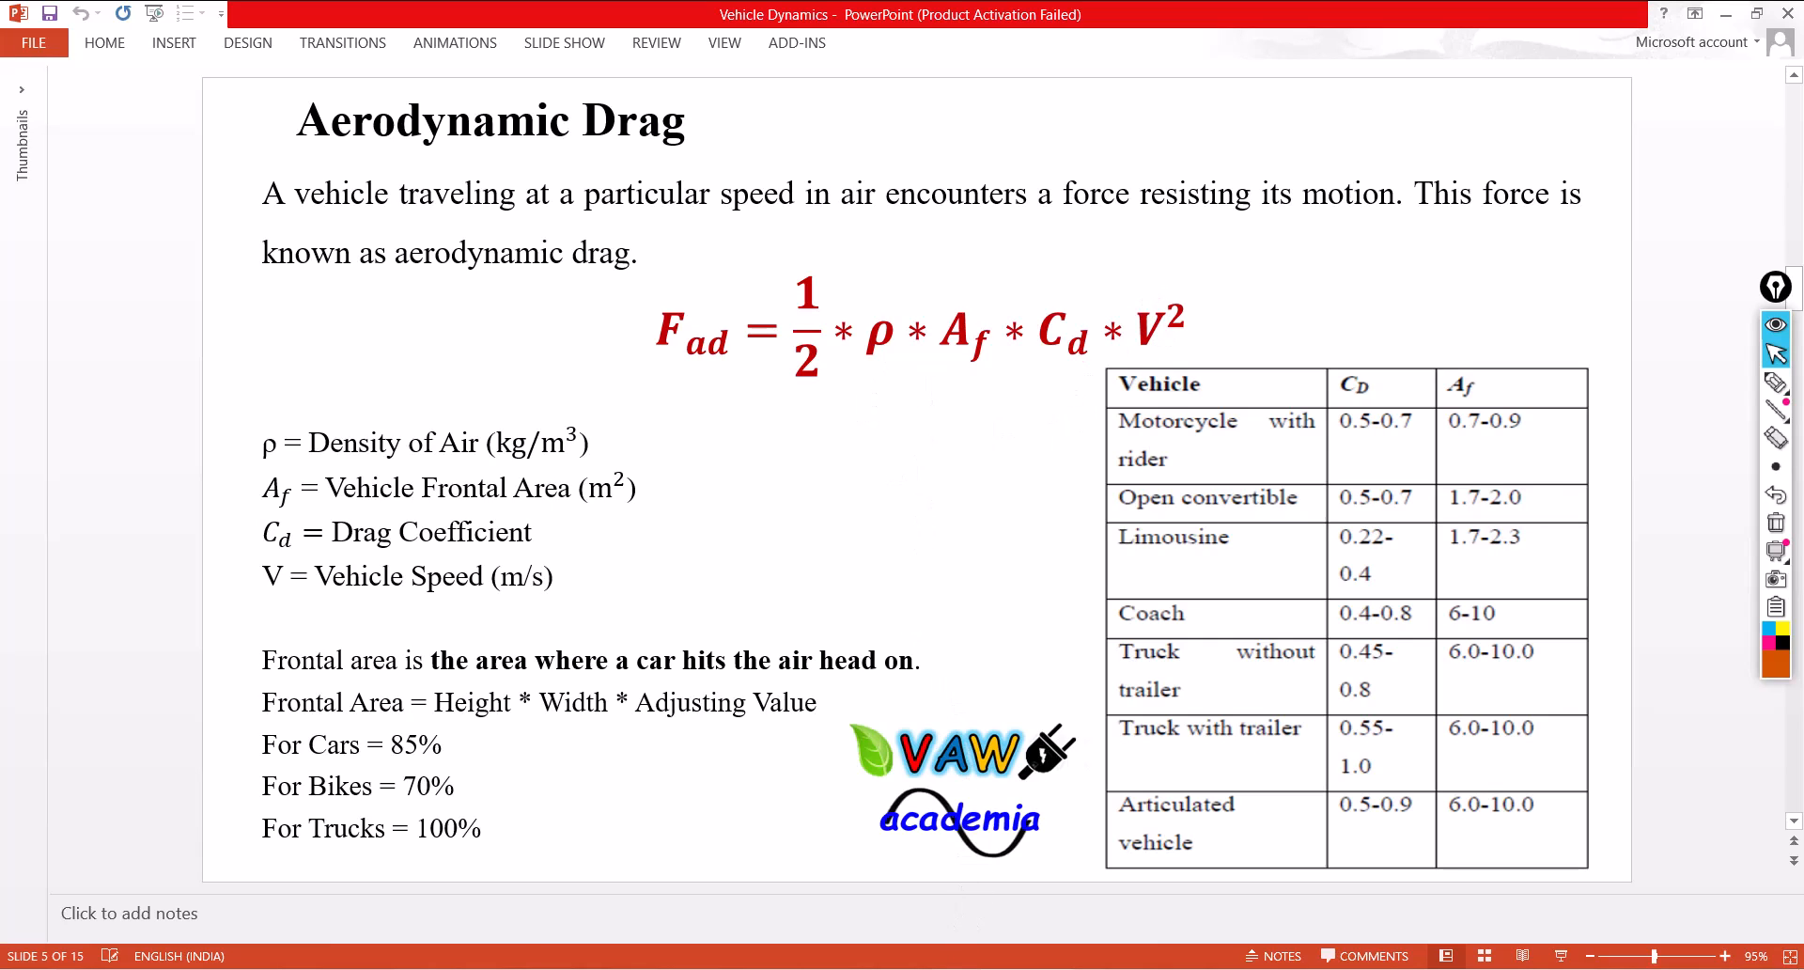
{"action": "mouse_move", "coordinate": [797, 964]}
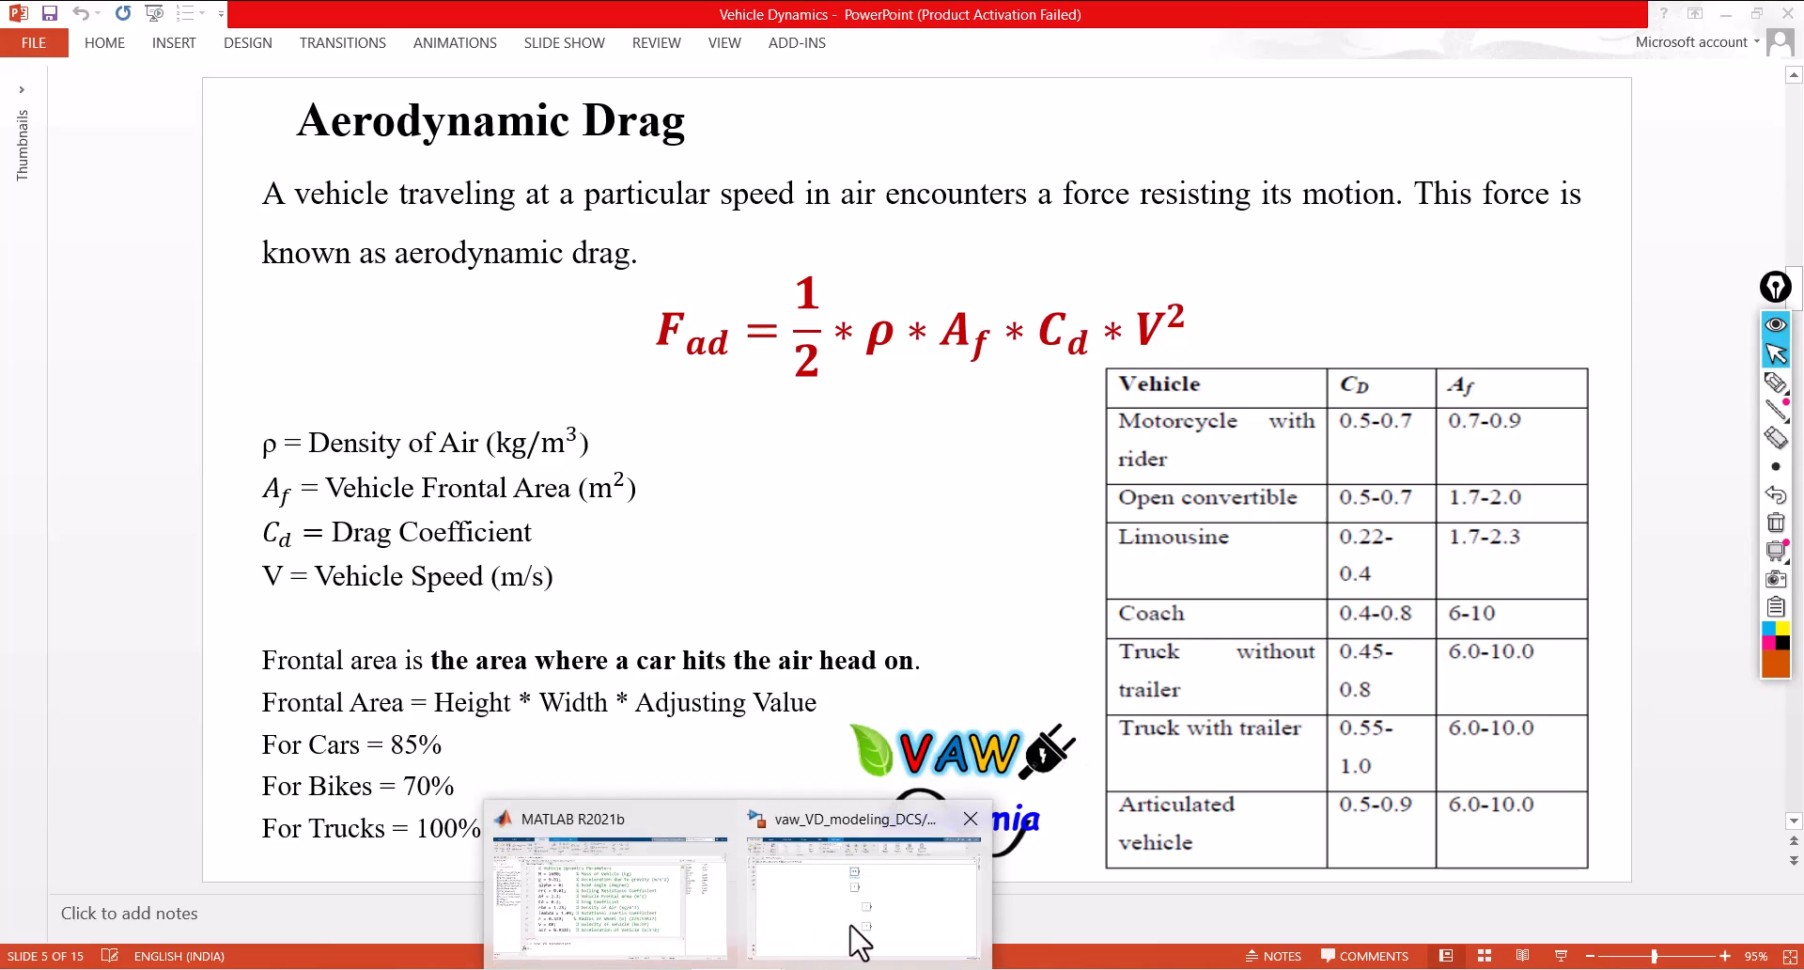
{"action": "left_click", "coordinate": [855, 938]}
{"action": "left_click", "coordinate": [834, 440]}
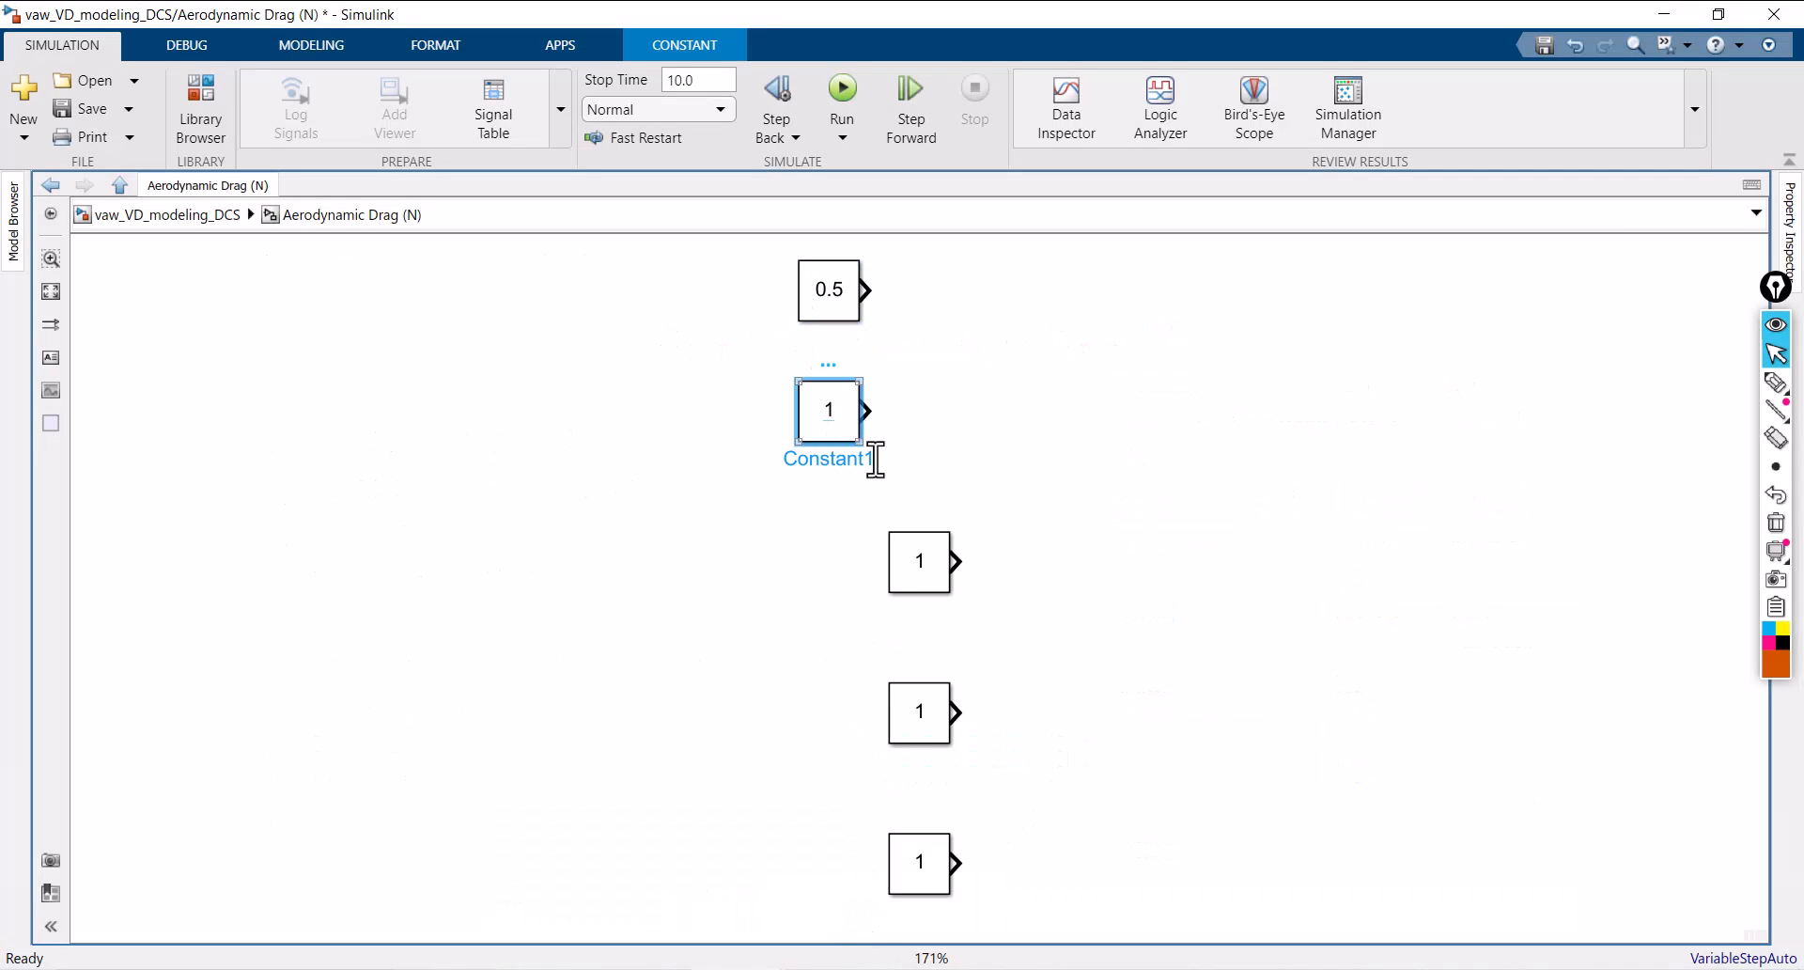
{"action": "left_click", "coordinate": [874, 458]}
{"action": "key", "text": "BackSpace"}
{"action": "key", "text": "BackSpace"}
{"action": "key", "text": "BackSpace"}
{"action": "key", "text": "BackSpace"}
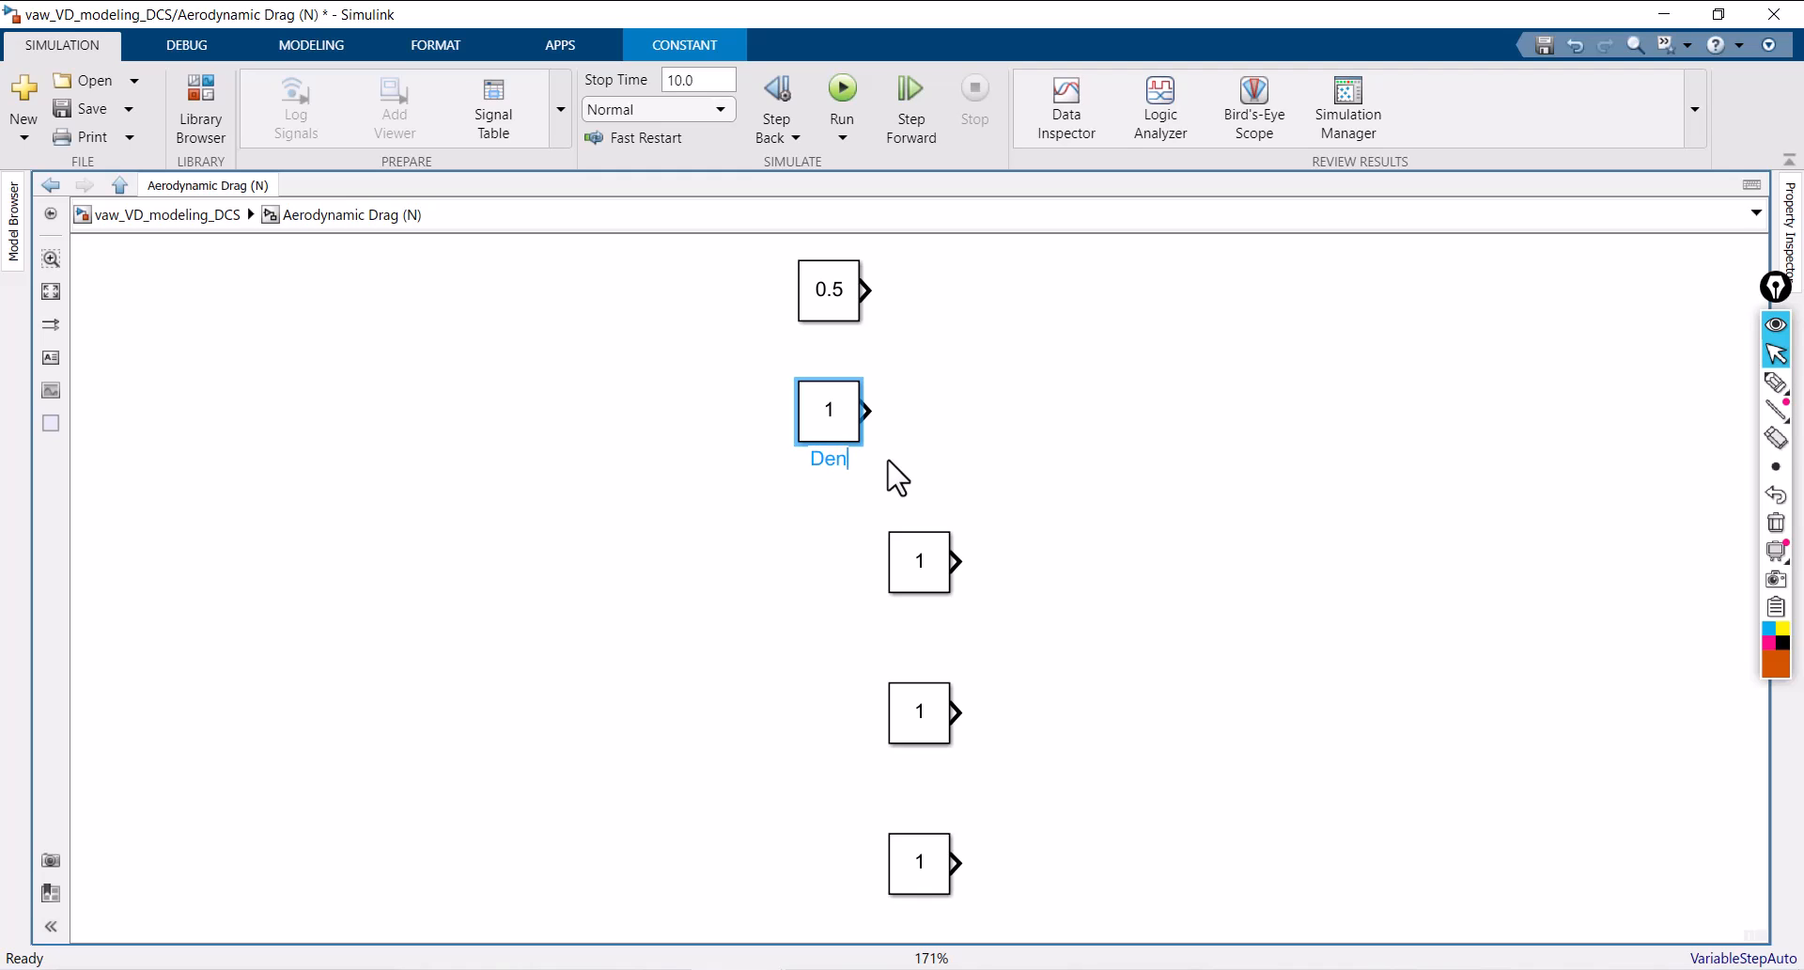
{"action": "type", "text": "Density of Air ()kg/m^3"}
{"action": "left_click", "coordinate": [845, 521]}
Step: Move the third Constant block under the air density constant and rename it as "Vehicle Frontal Area (m^2)"
{"action": "left_click_drag", "start_coordinate": [919, 569], "coordinate": [829, 552]}
{"action": "left_click", "coordinate": [851, 578]}
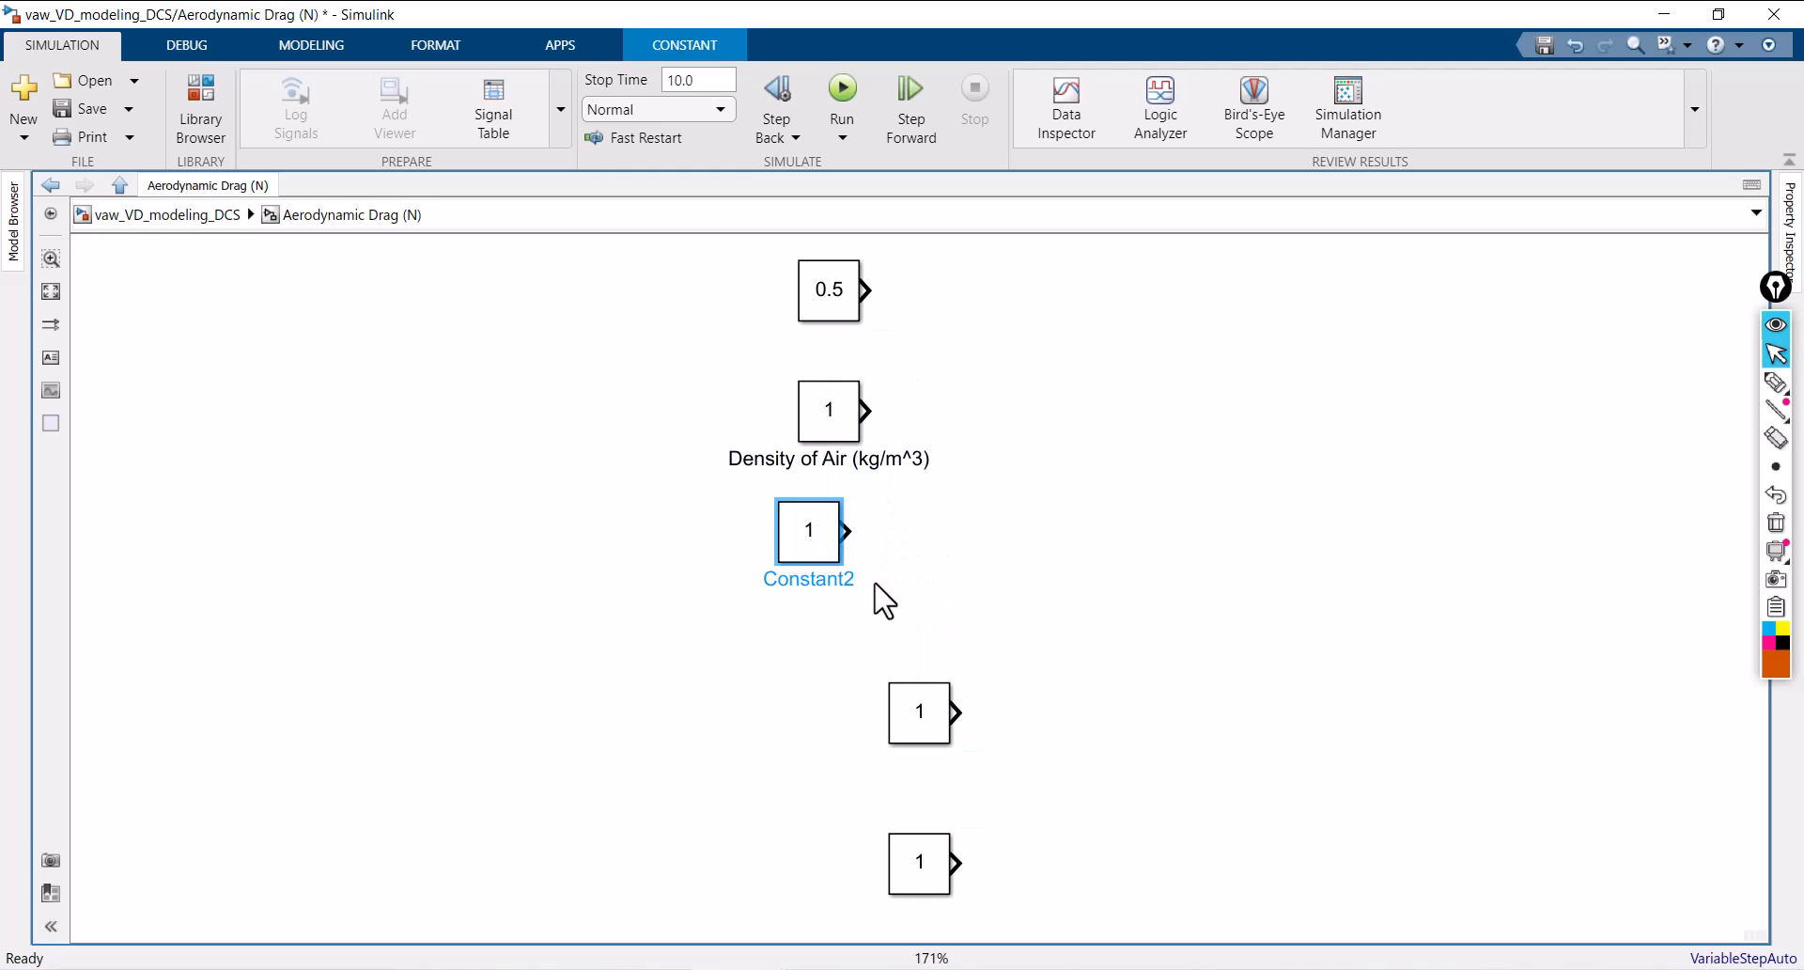
{"action": "key", "text": "BackSpace"}
{"action": "key", "text": "BackSpace"}
{"action": "key", "text": "BackSpace"}
{"action": "type", "text": "Vehicle Frontal Area ()"}
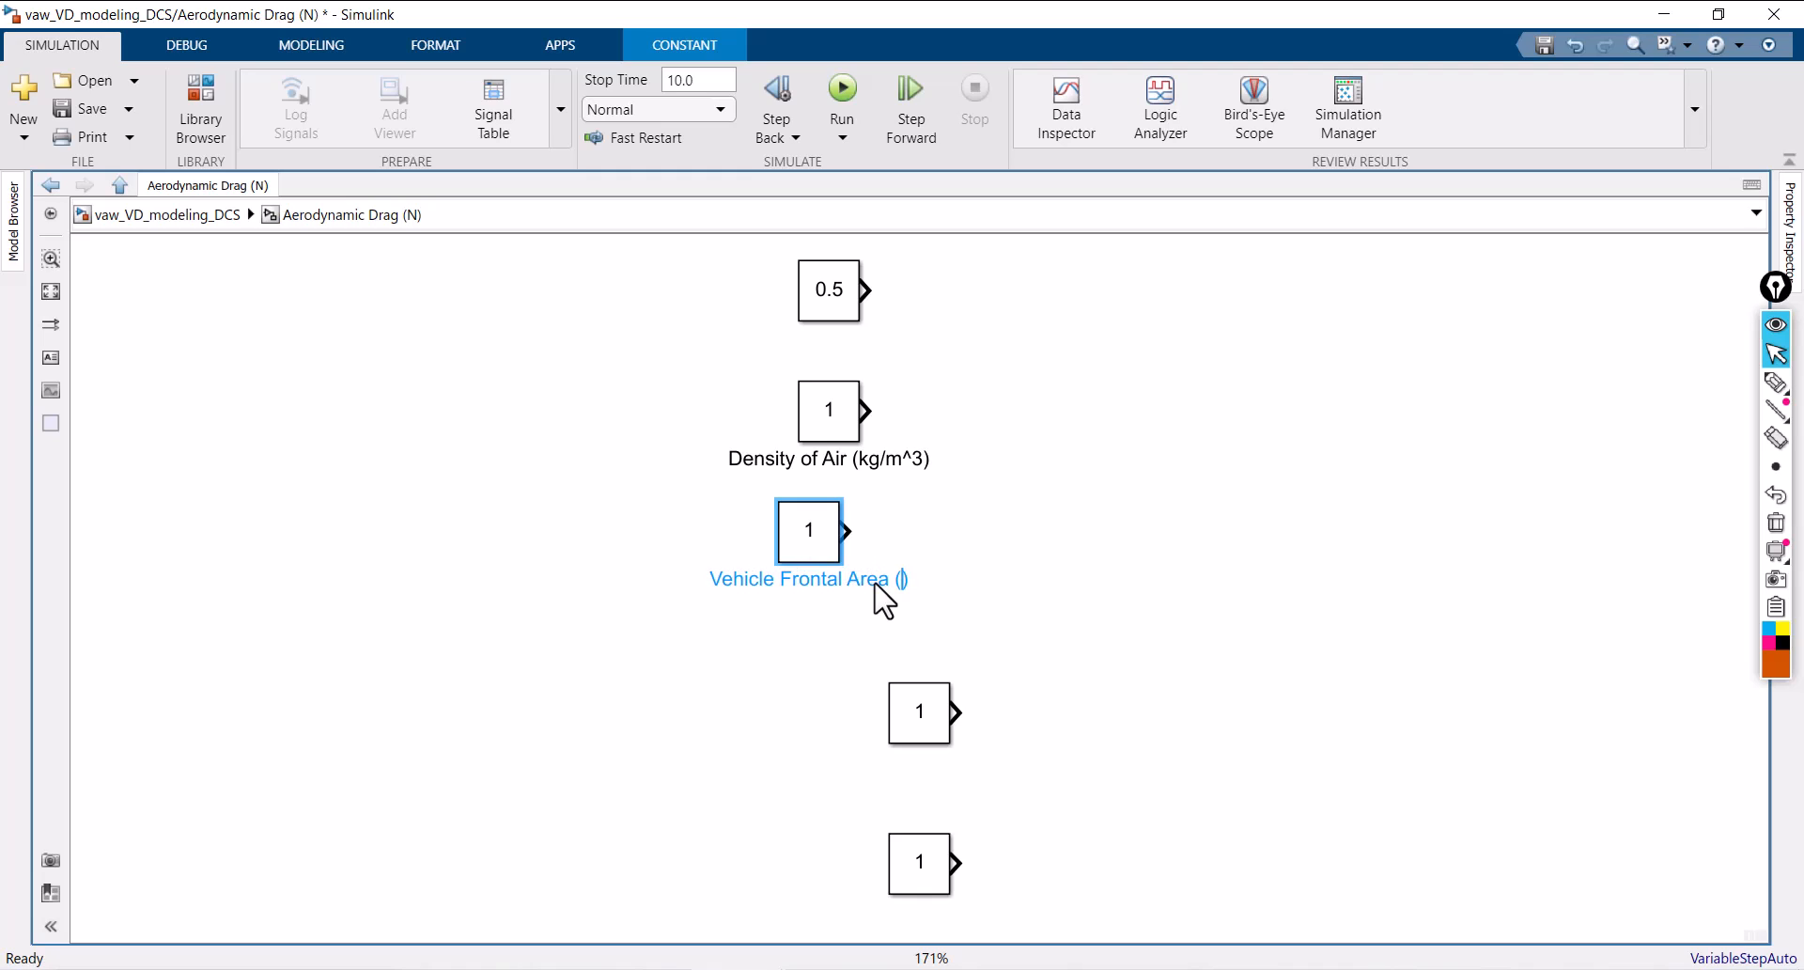
{"action": "type", "text": "m^2"}
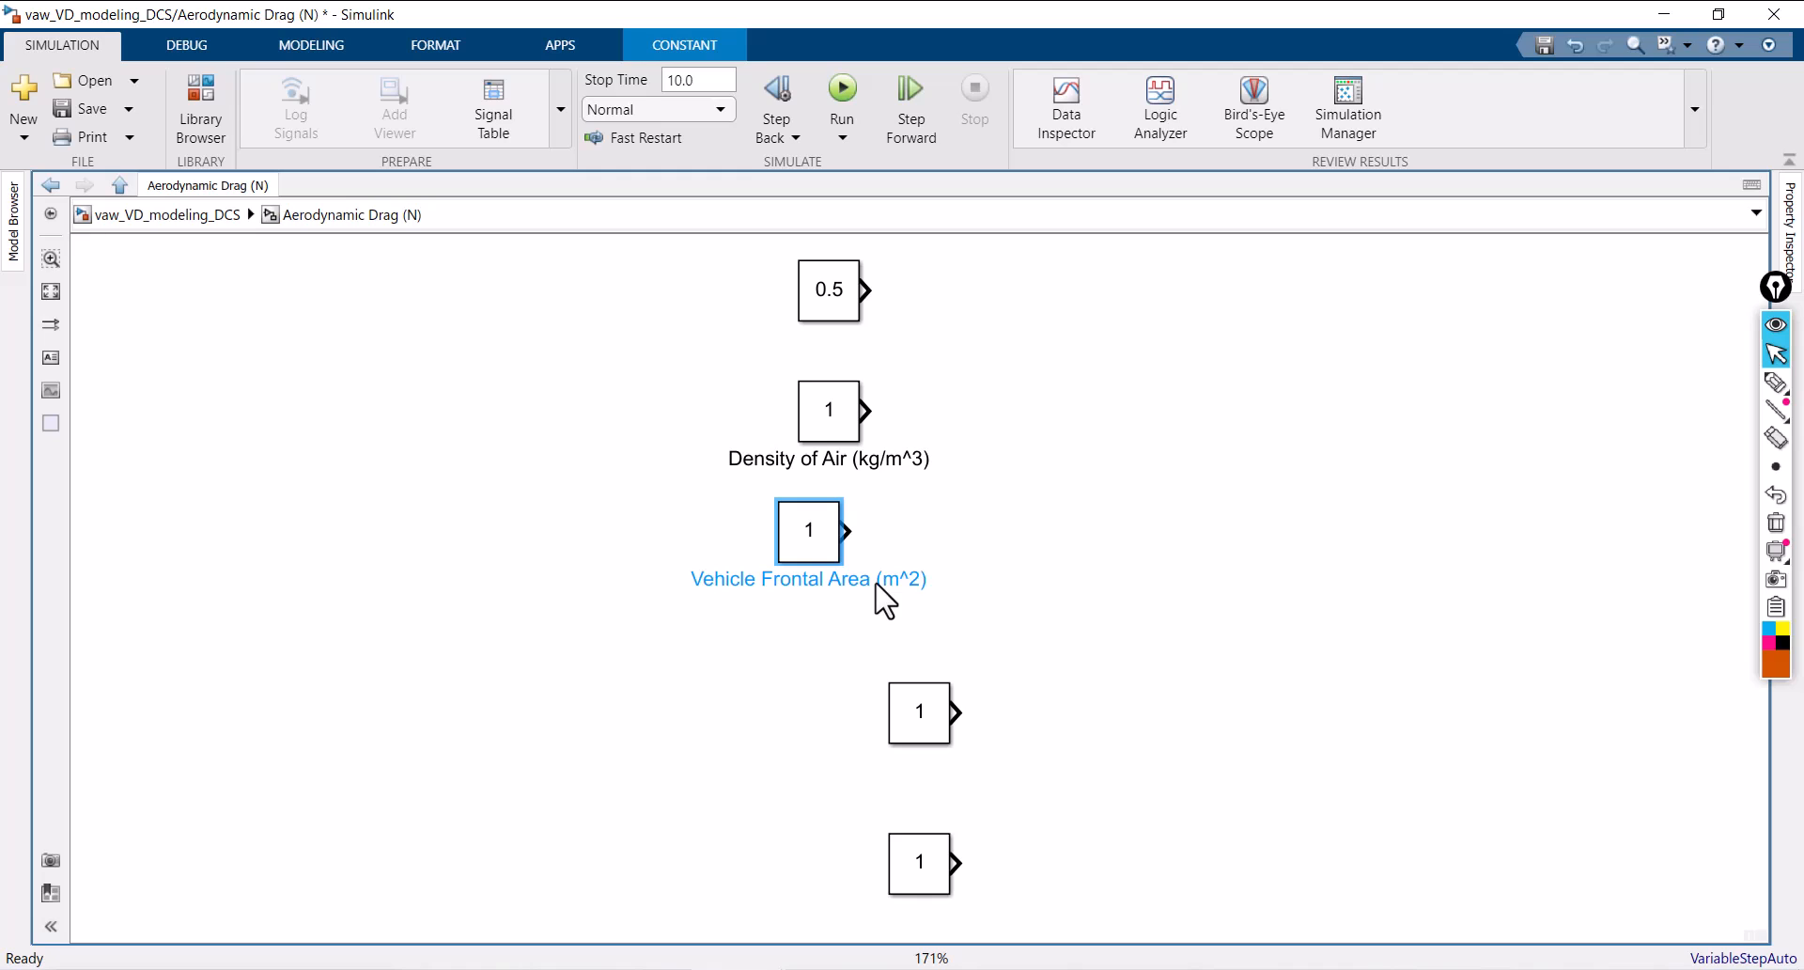
Step: Move the fourth Constant block under the frontal area constant and rename it as "Drag Coefficient"
{"action": "left_click_drag", "start_coordinate": [910, 707], "coordinate": [826, 676]}
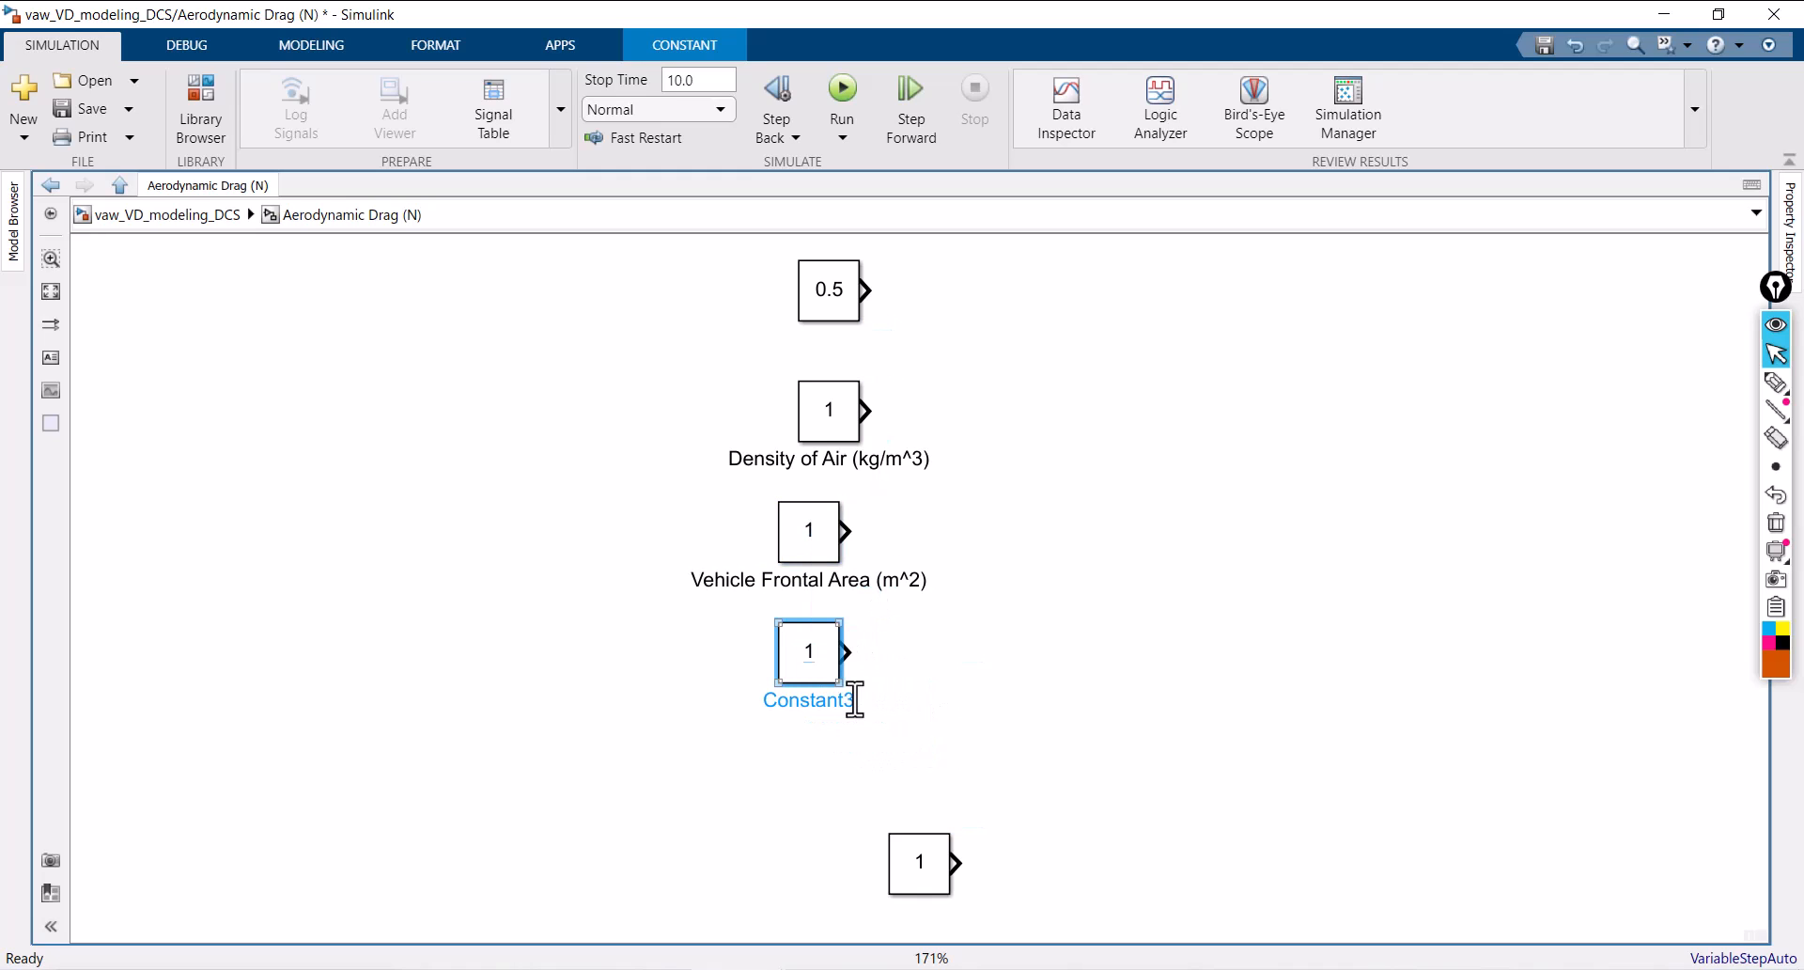
{"action": "key", "text": "BackSpace"}
{"action": "key", "text": "BackSpace"}
{"action": "key", "text": "BackSpace"}
{"action": "key", "text": "BackSpace"}
{"action": "type", "text": "Drag Coefficient"}
{"action": "key", "text": "Return"}
Step: Move the fifth Constant block under the drag coefficient constant and rename it as "Velocity of Vehicle (km/hr)"
{"action": "left_click_drag", "start_coordinate": [944, 860], "coordinate": [836, 773]}
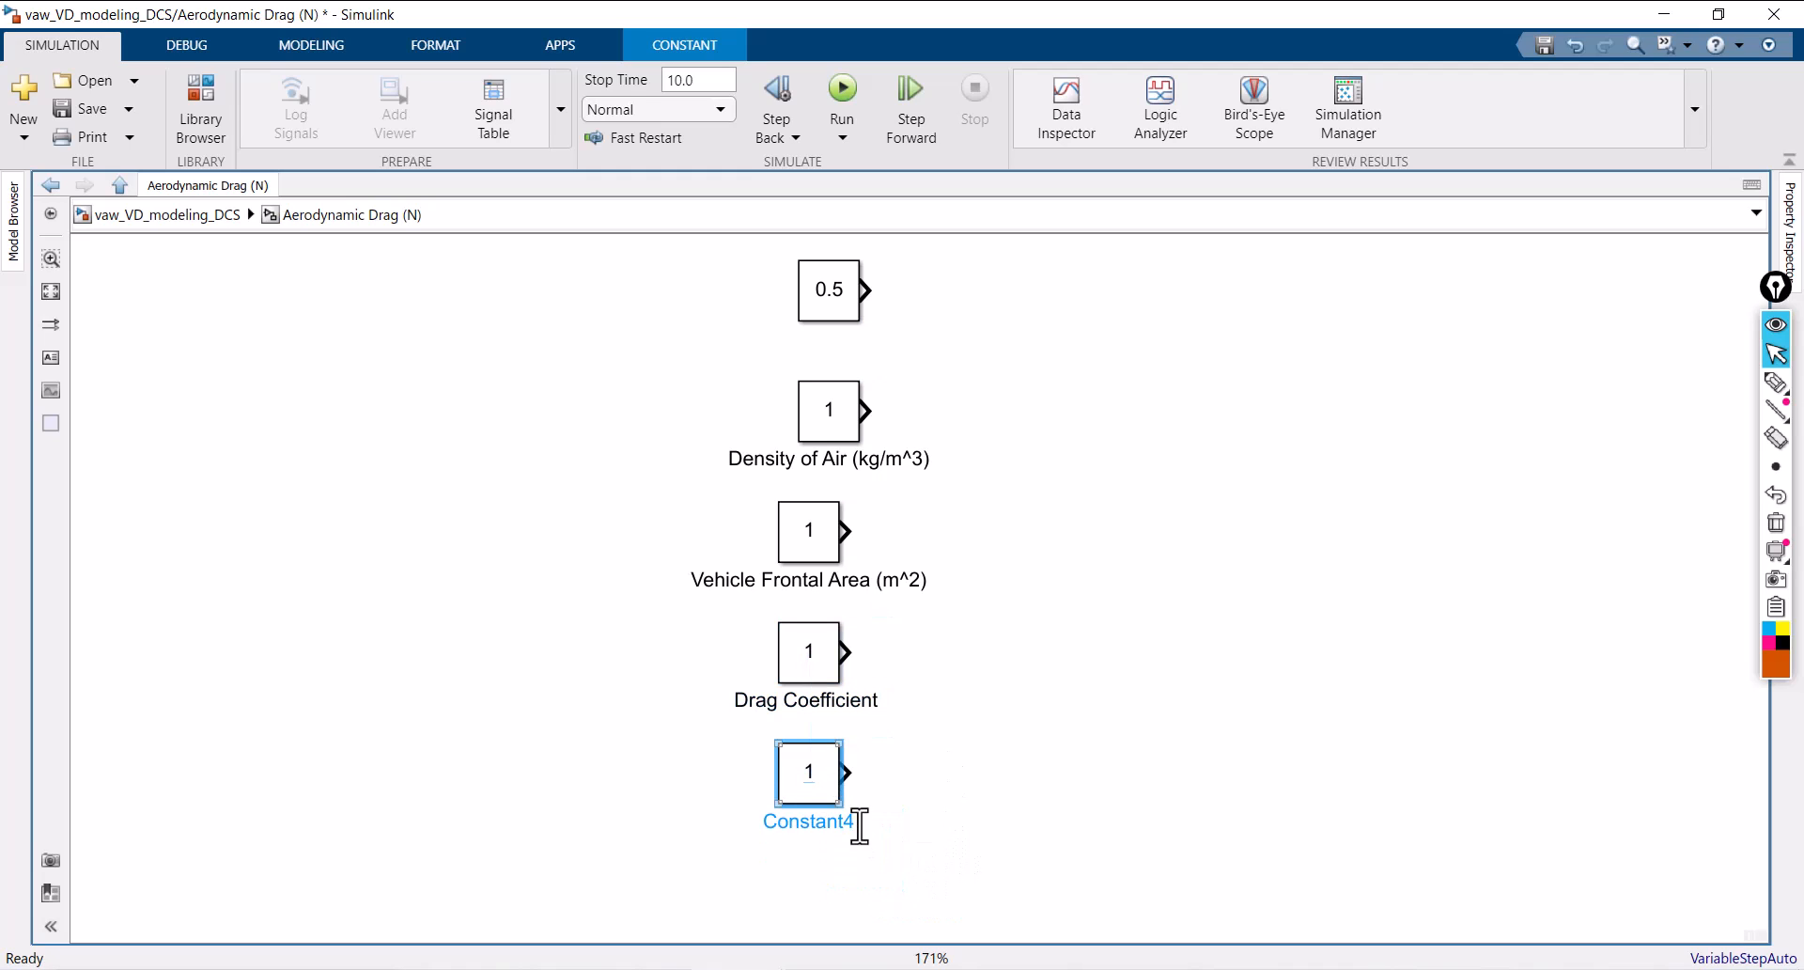
{"action": "double_click", "coordinate": [860, 825]}
{"action": "type", "text": "Cons"}
{"action": "type", "text": "city "}
{"action": "type", "text": "of "}
{"action": "type", "text": "Ve"}
{"action": "type", "text": "hicle "}
{"action": "type", "text": "()"}
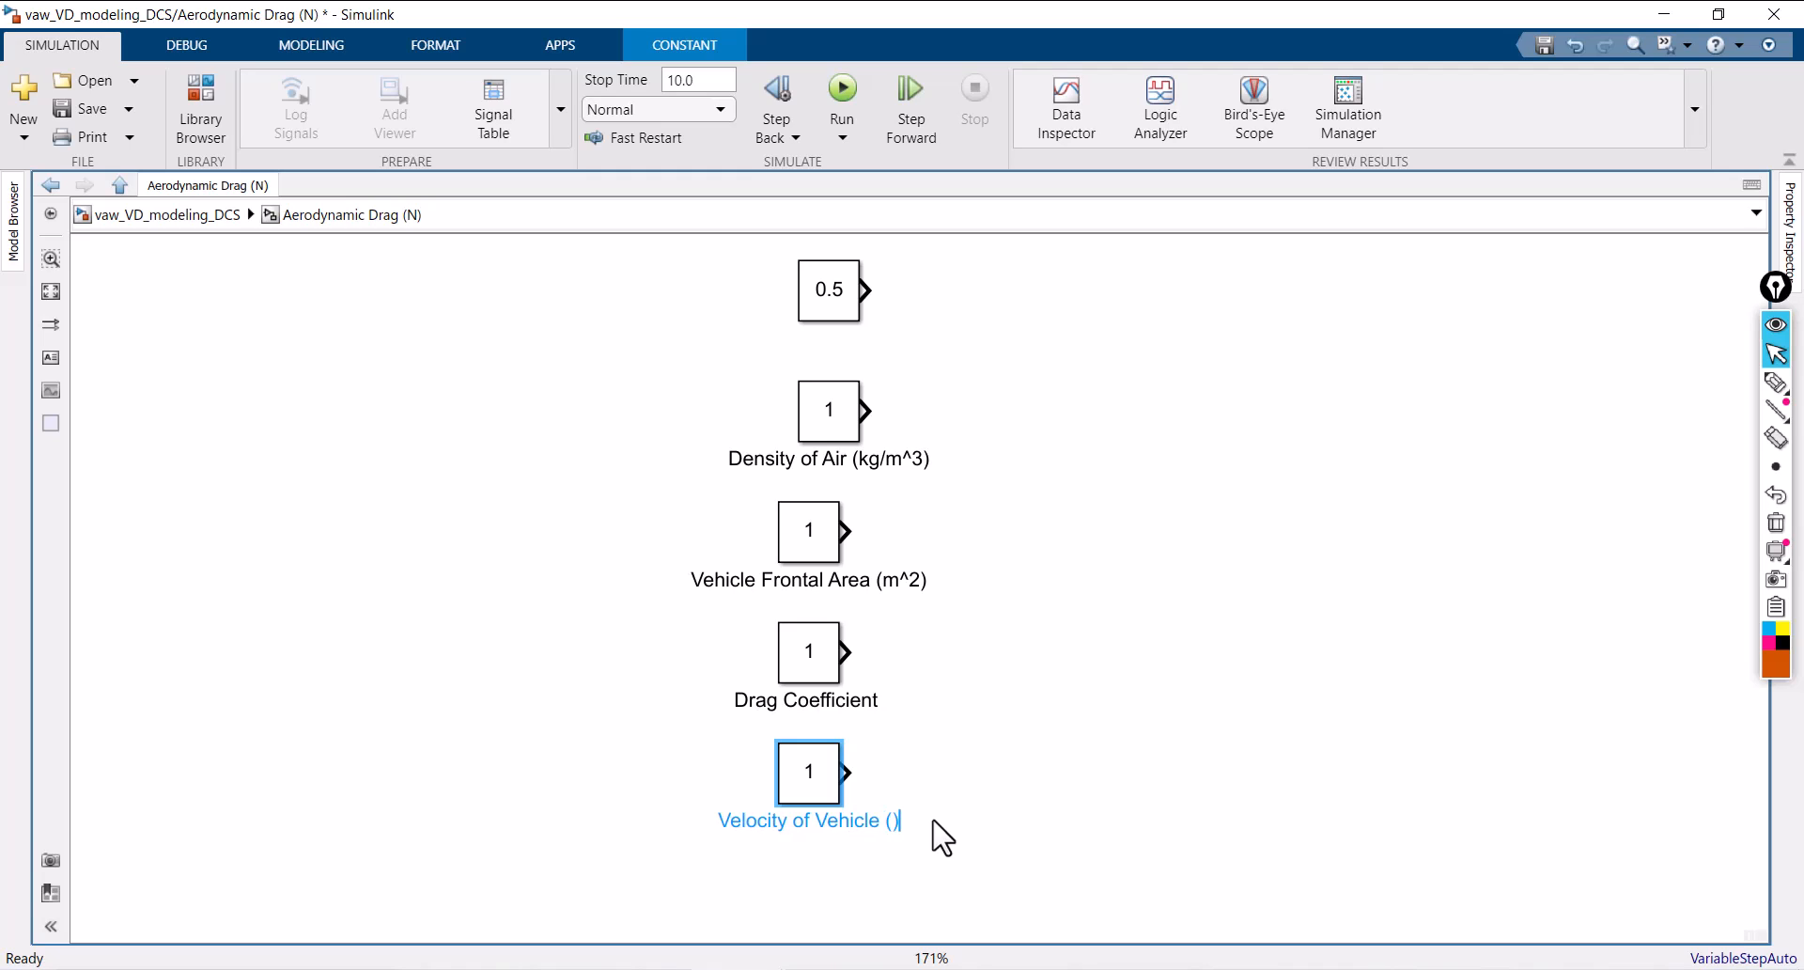
{"action": "type", "text": "km"}
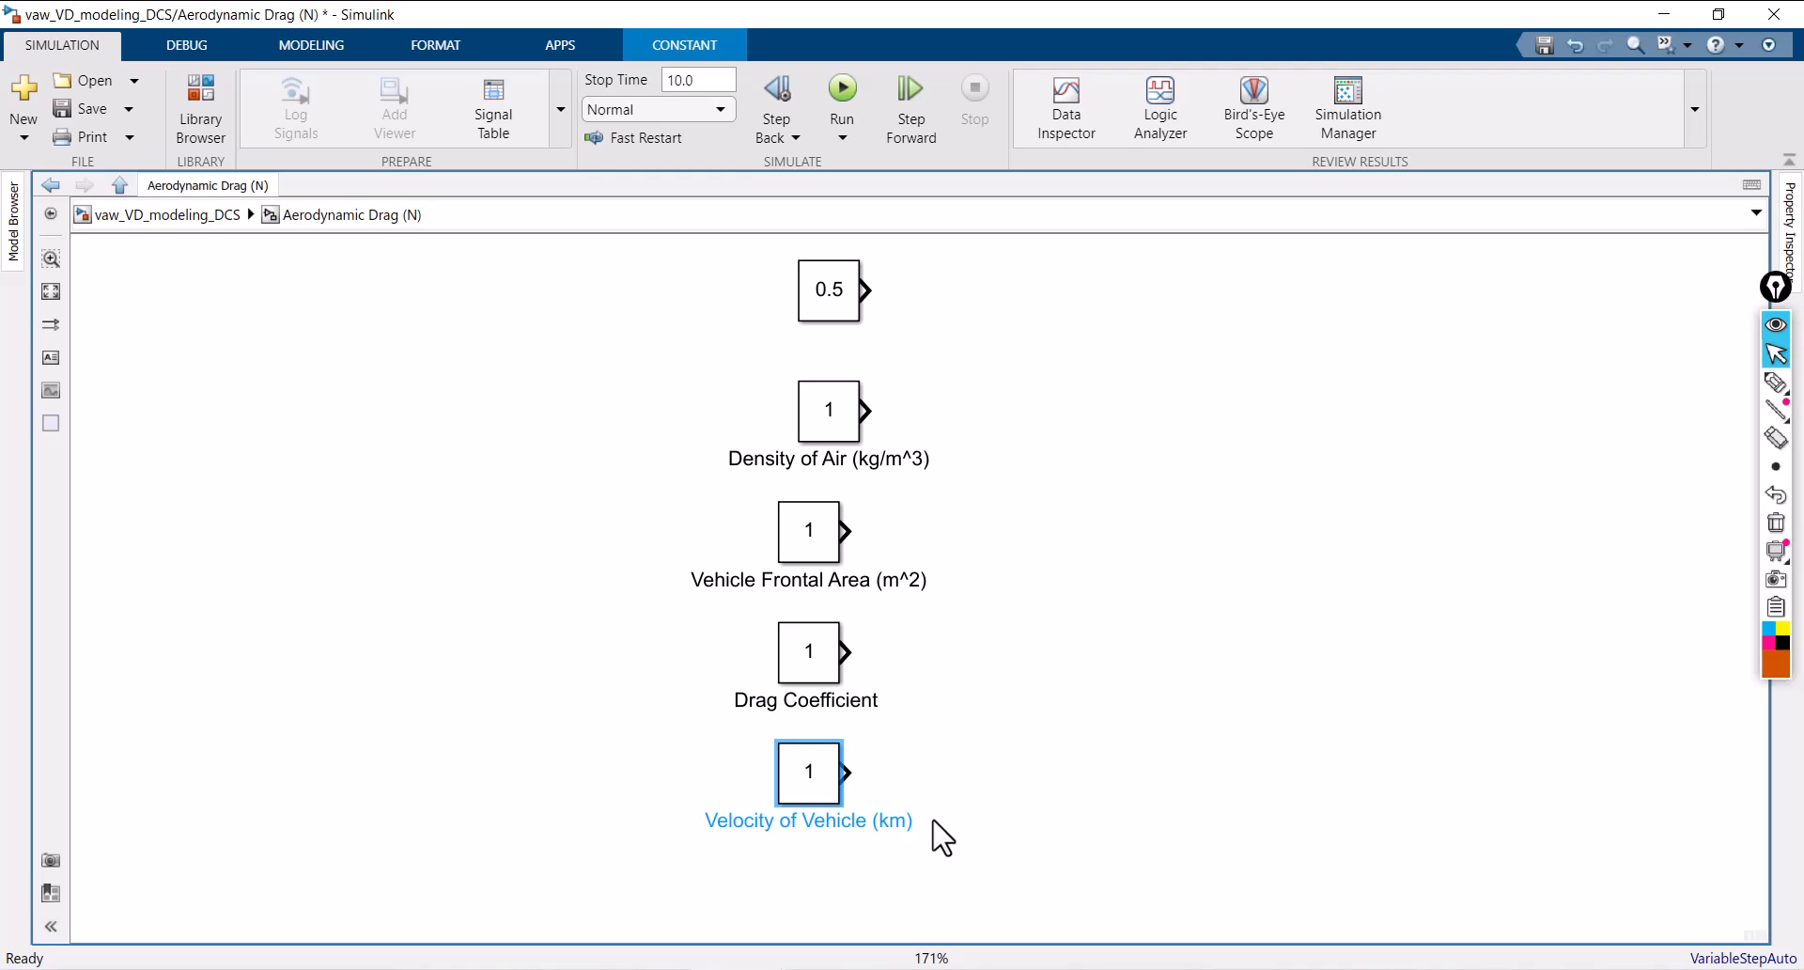
{"action": "type", "text": "/hr"}
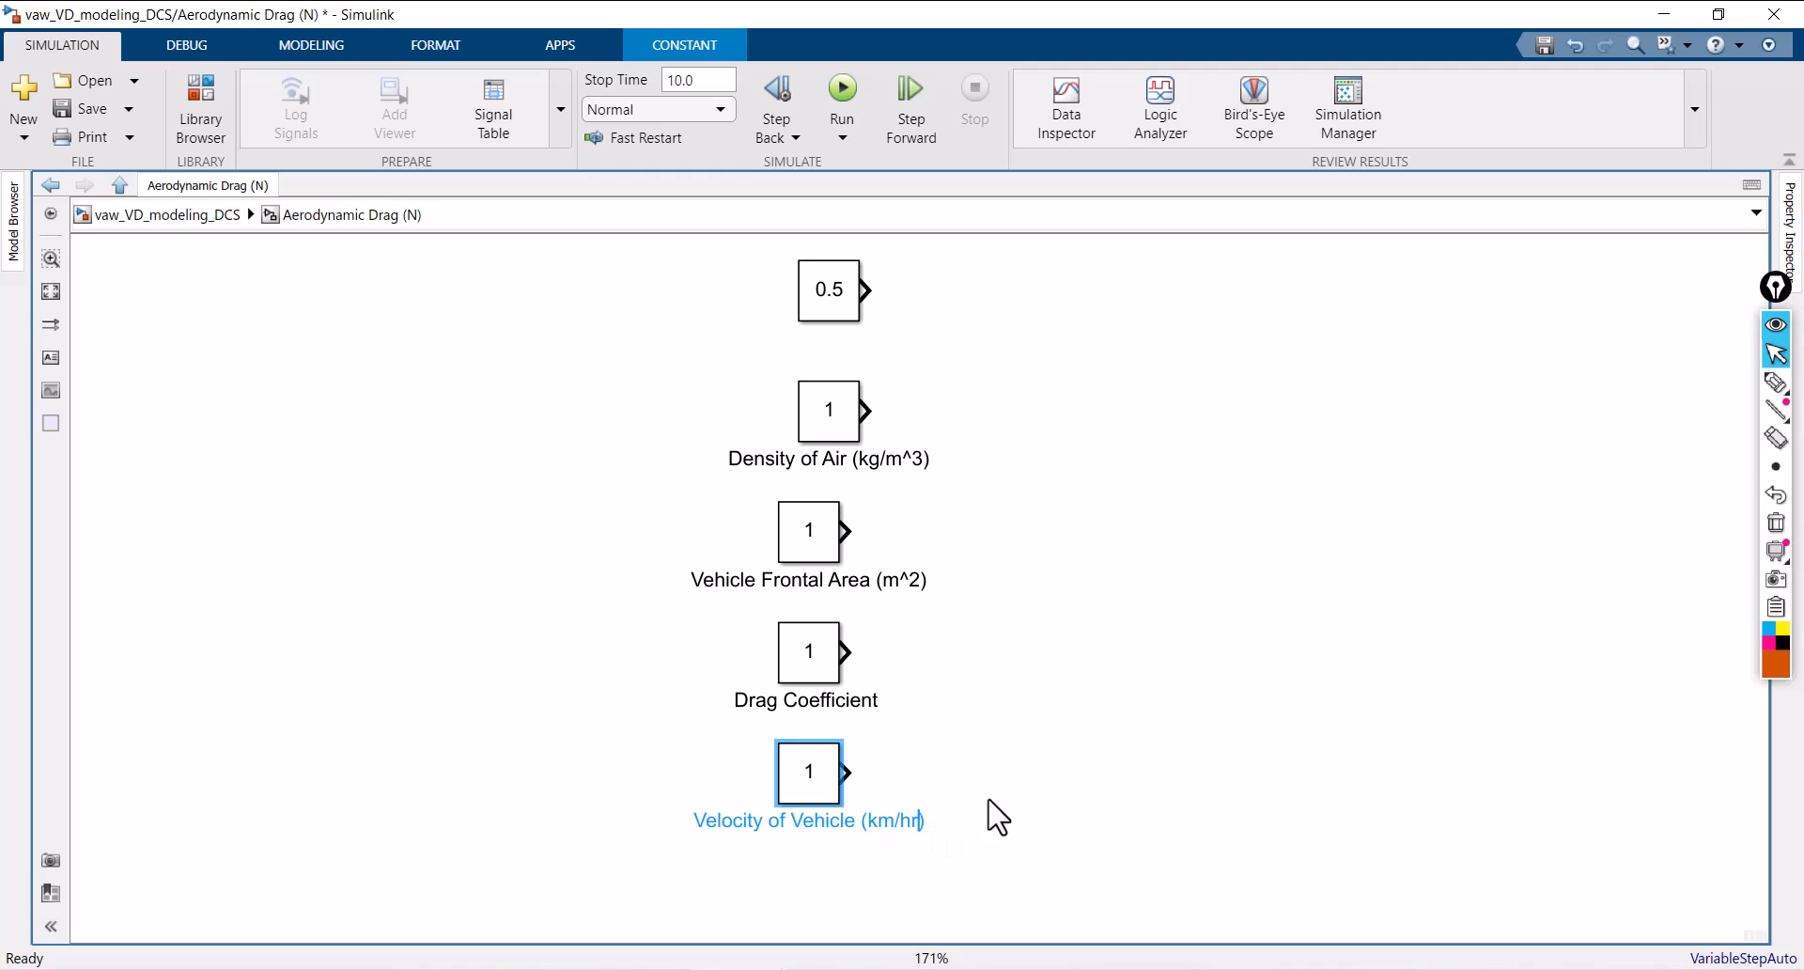
{"action": "left_click", "coordinate": [1015, 665]}
{"action": "key", "text": "space"}
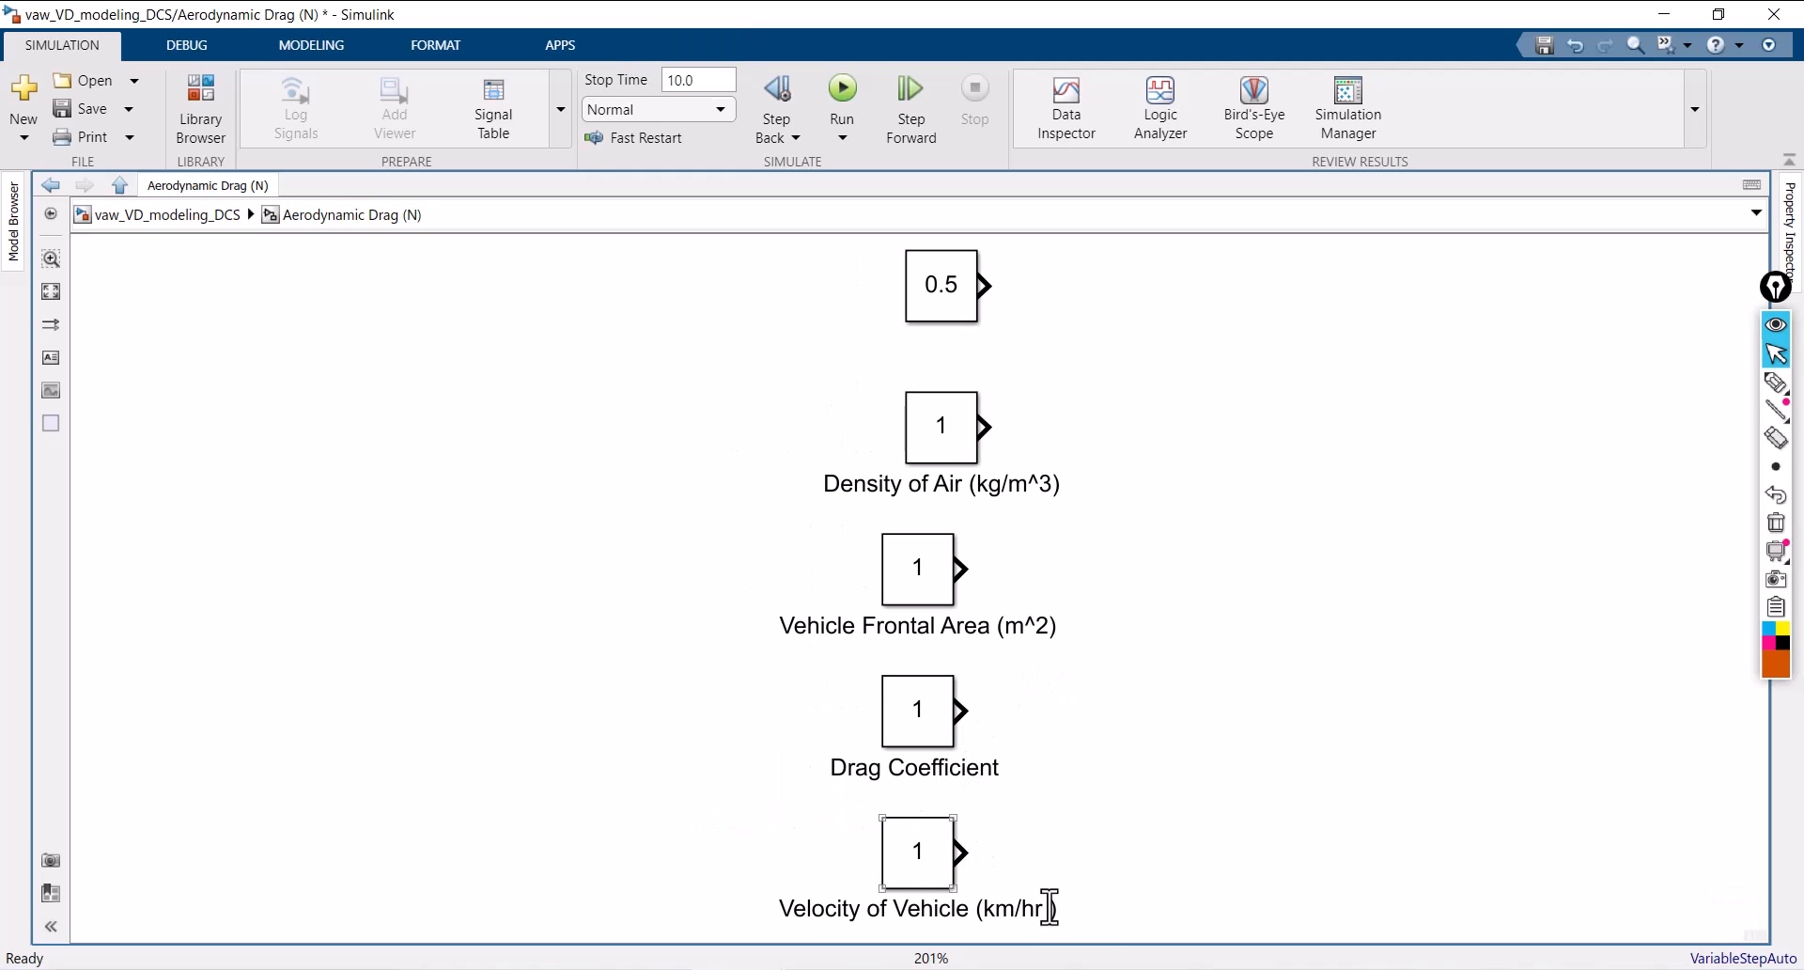
Step: Remove the stray space from the velocity constant's name and place the name back beneath its block
{"action": "left_click_drag", "start_coordinate": [1050, 906], "coordinate": [1103, 911]}
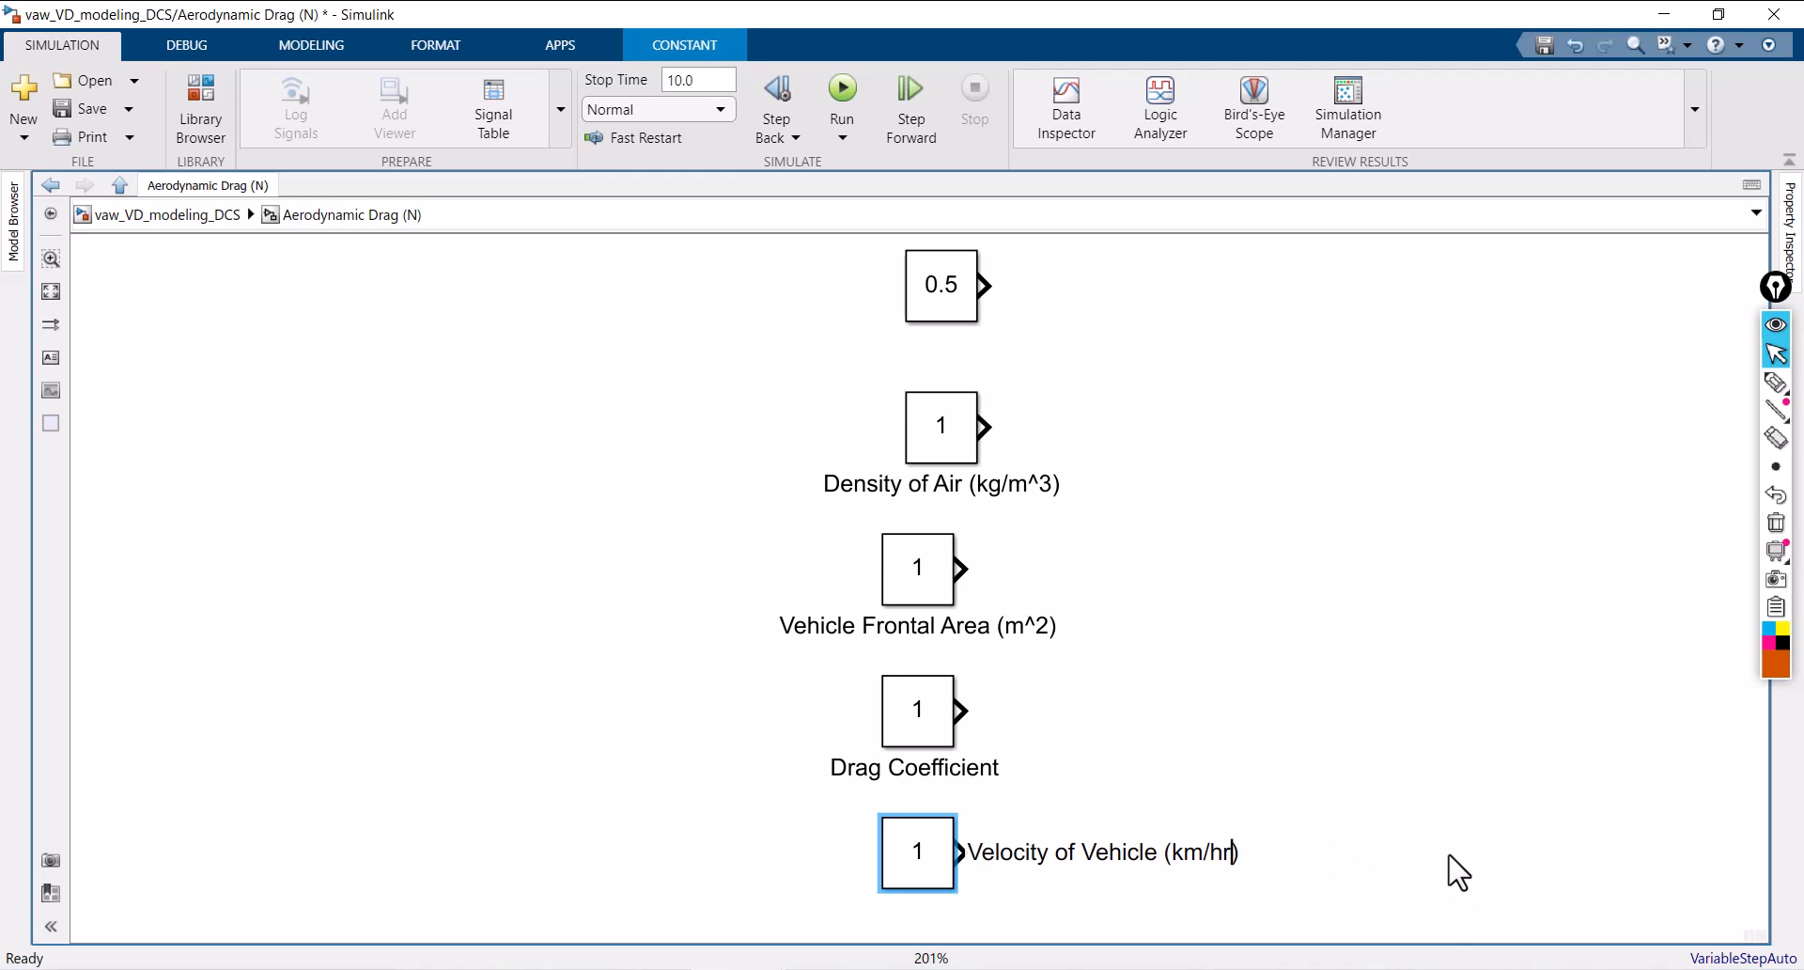
{"action": "left_click", "coordinate": [1321, 657]}
{"action": "left_click_drag", "start_coordinate": [1023, 848], "coordinate": [950, 926]}
Step: Align the air density and 0.5 constants with the others and shift the whole column of five constants sideways to make room
{"action": "left_click", "coordinate": [934, 419]}
{"action": "mouse_move", "coordinate": [934, 419]}
{"action": "left_mouse_down"}
{"action": "mouse_move", "coordinate": [891, 432]}
{"action": "mouse_move", "coordinate": [916, 429]}
{"action": "left_mouse_up"}
{"action": "left_click_drag", "start_coordinate": [938, 307], "coordinate": [914, 331]}
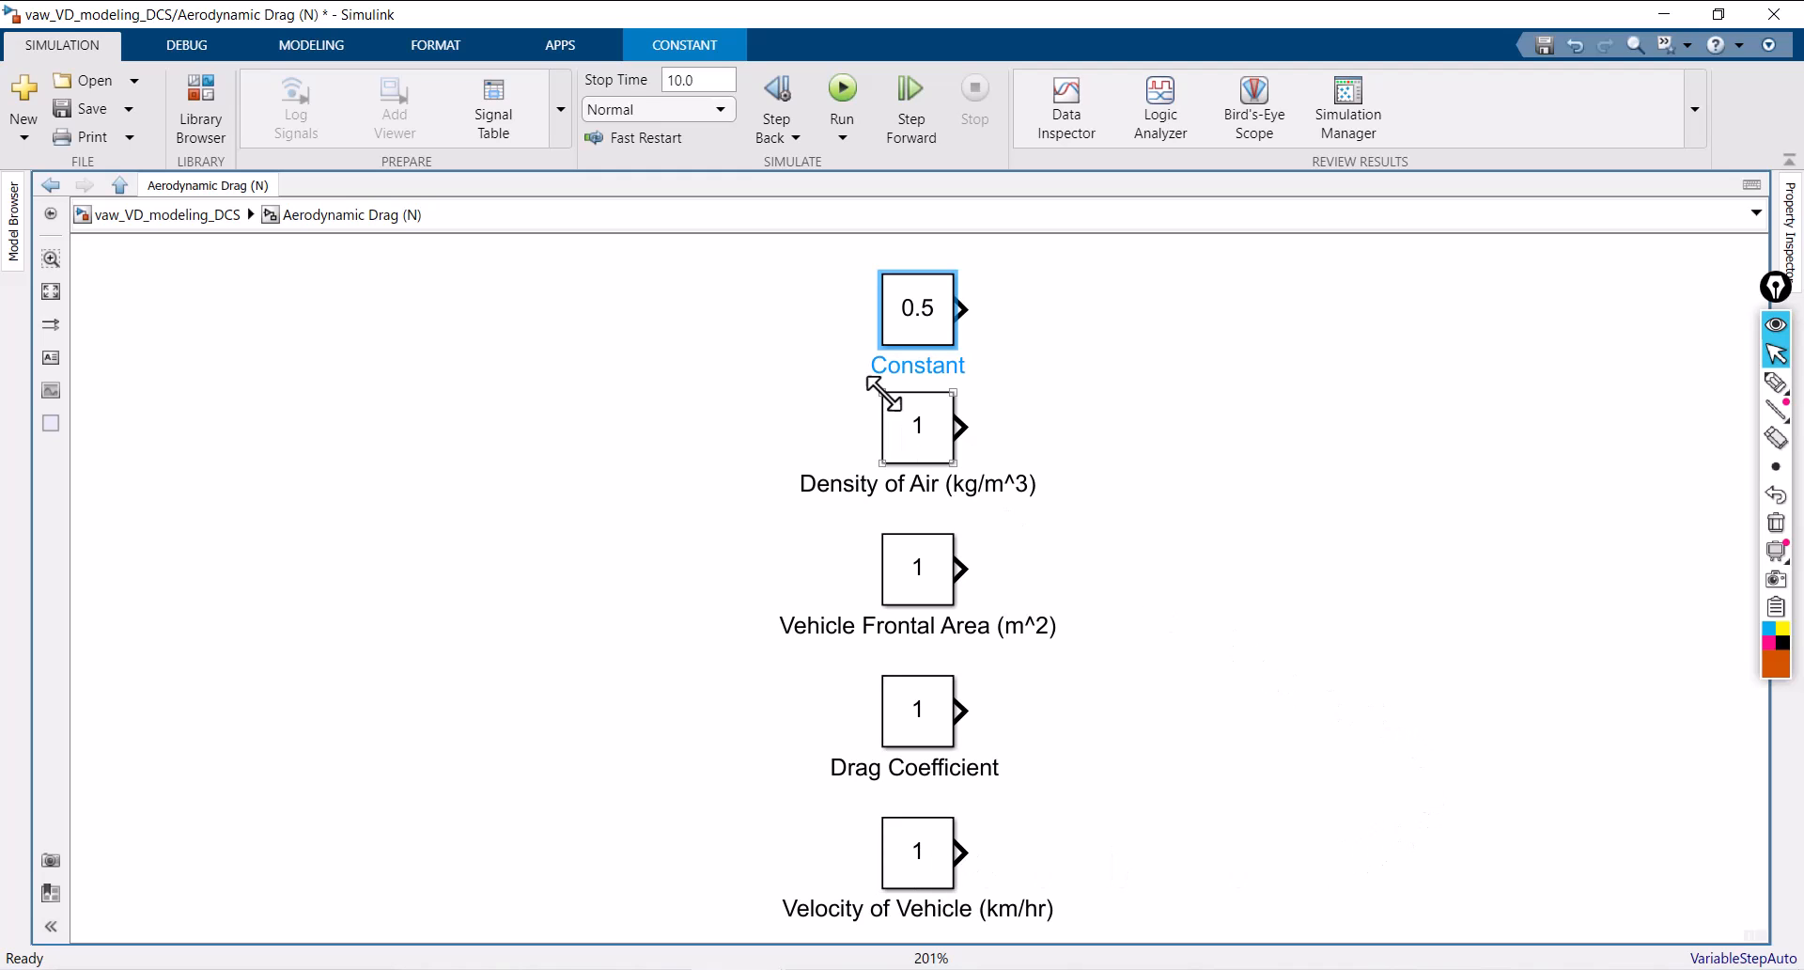
{"action": "left_click_drag", "start_coordinate": [780, 264], "coordinate": [1100, 934]}
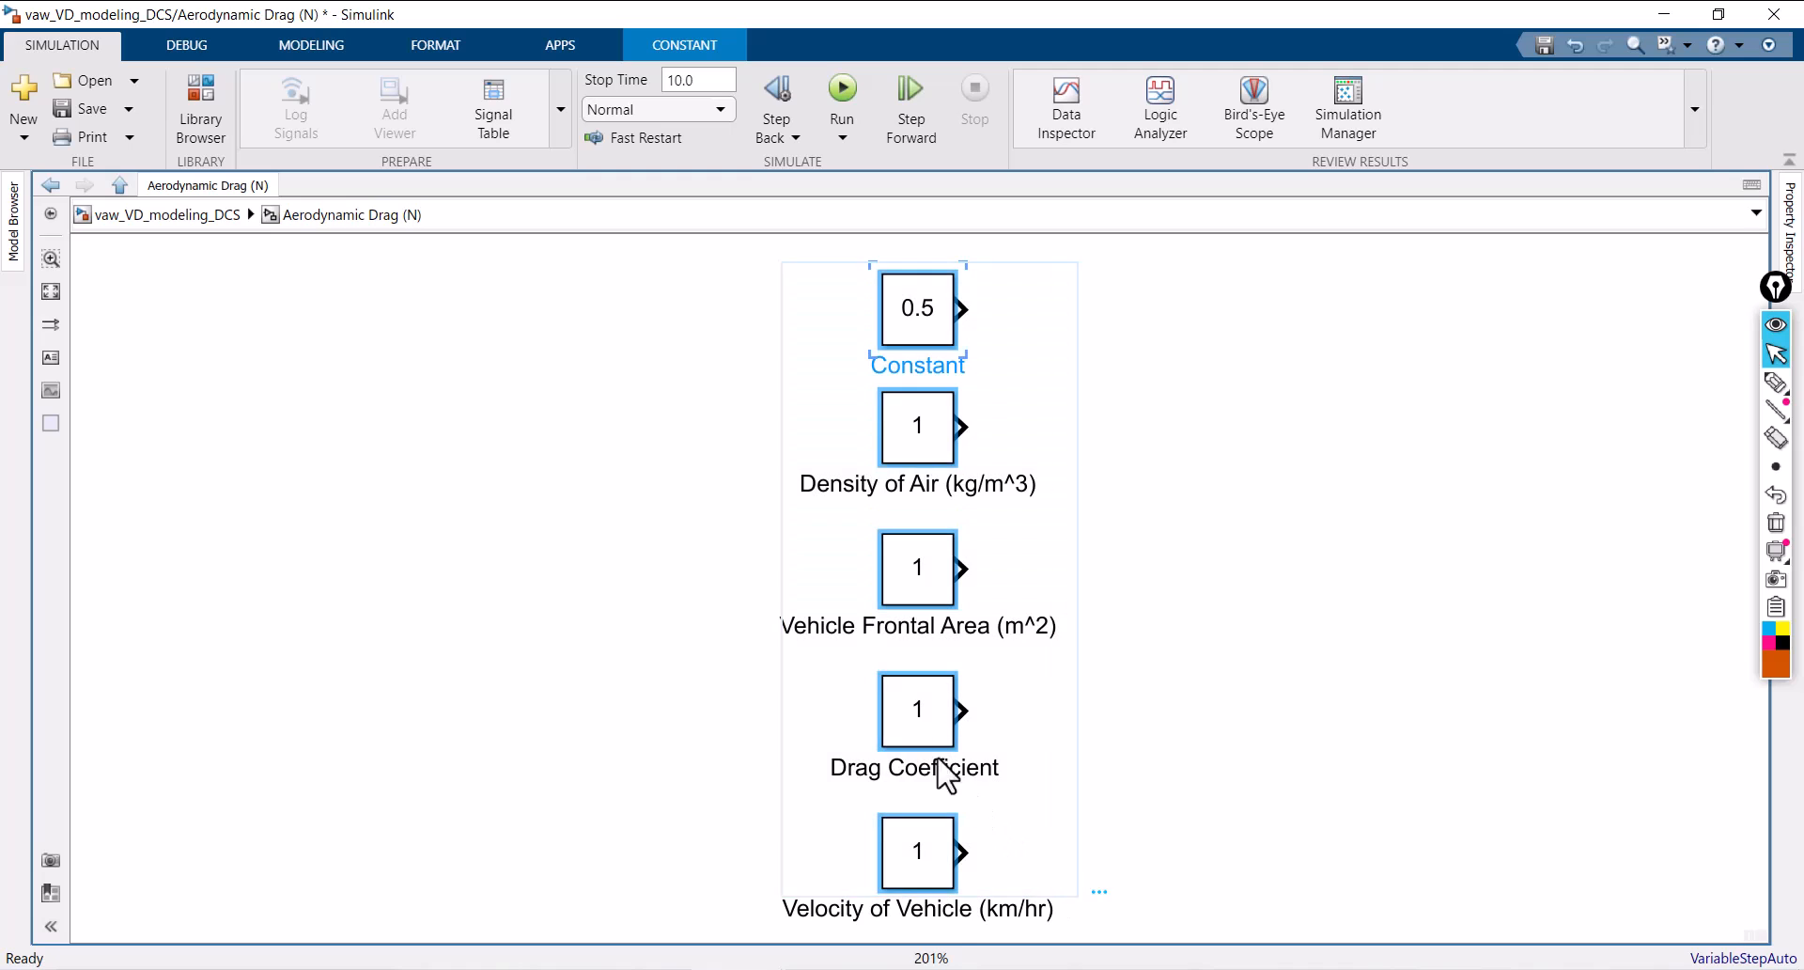
{"action": "left_click_drag", "start_coordinate": [908, 712], "coordinate": [550, 706]}
{"action": "left_click", "coordinate": [886, 676]}
Step: Add a Gain block and set its gain to 1000/3600 for the km/hr to m/s conversion
{"action": "double_click", "coordinate": [879, 658]}
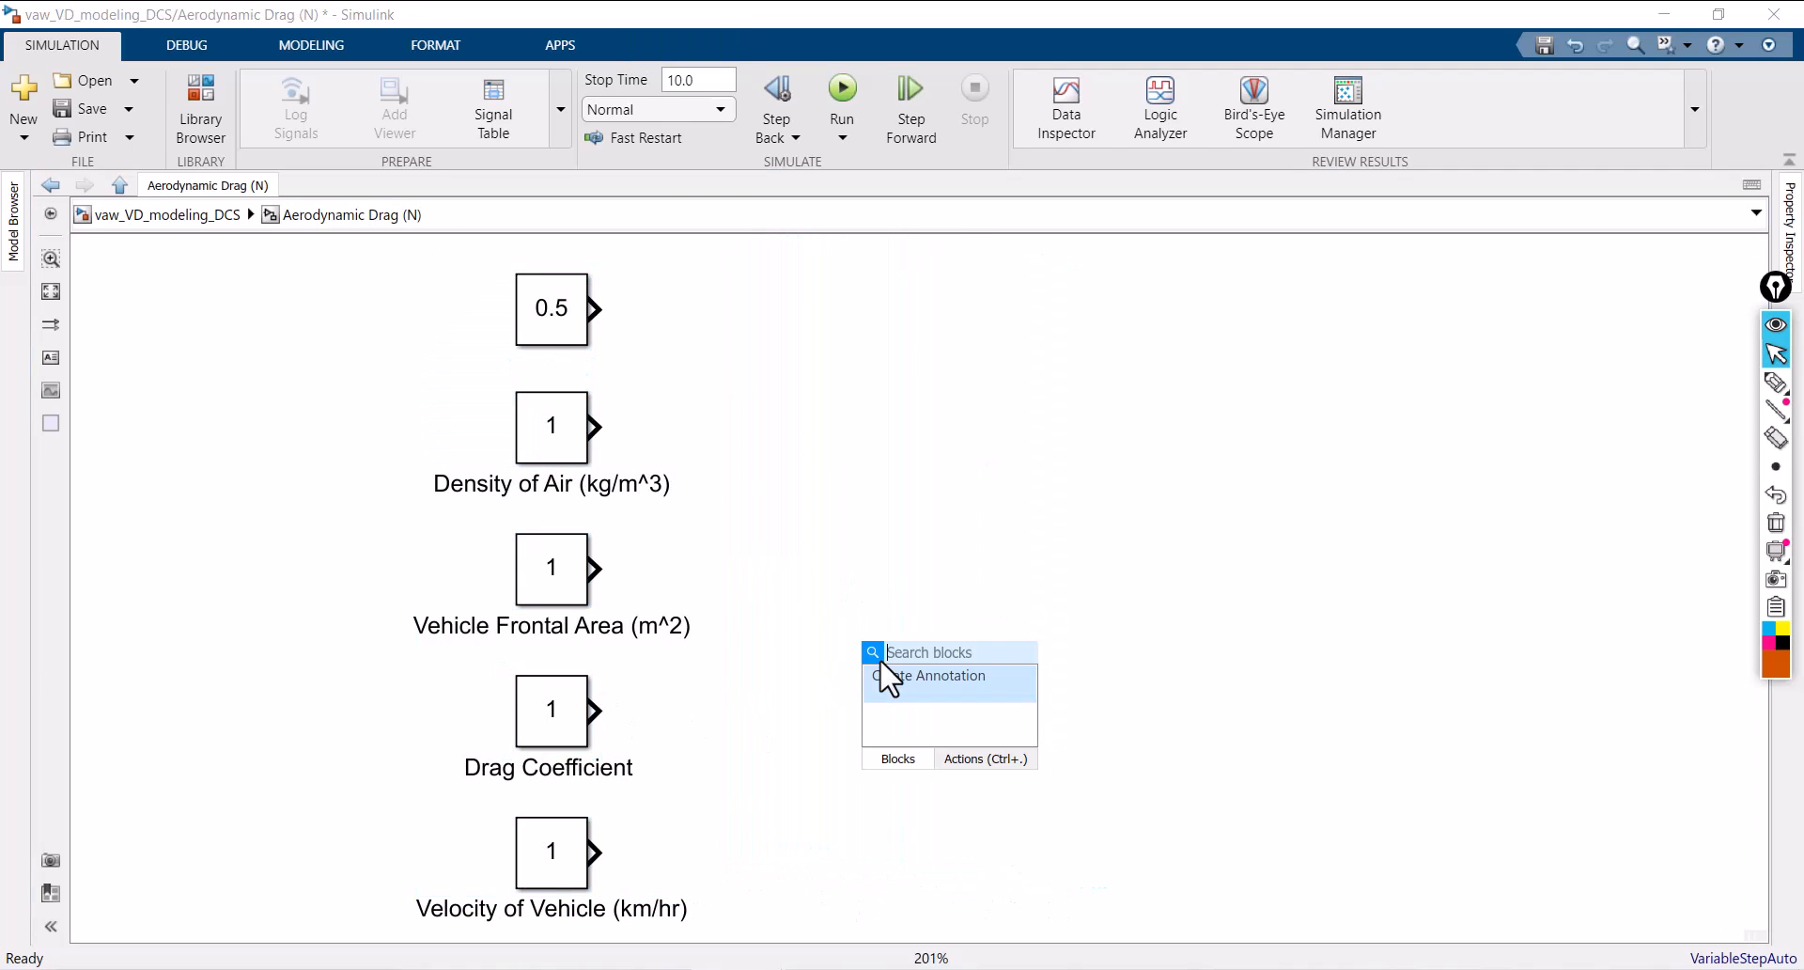
{"action": "type", "text": "gai"}
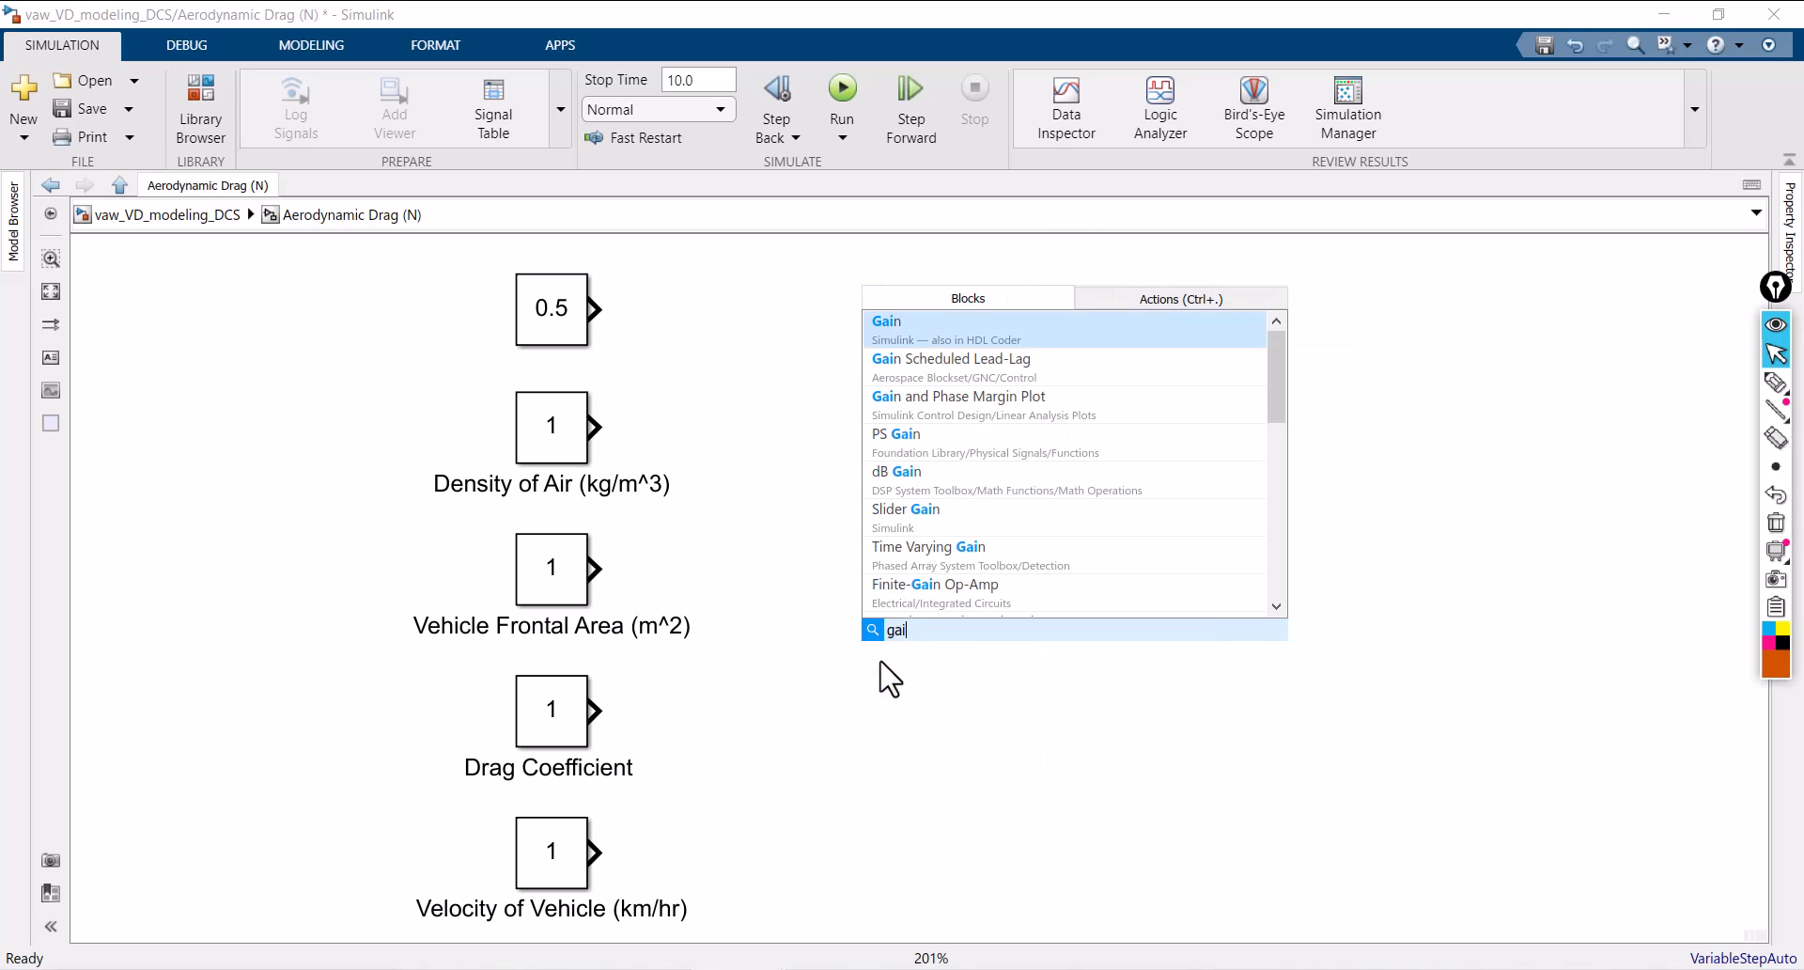
{"action": "left_click", "coordinate": [950, 331]}
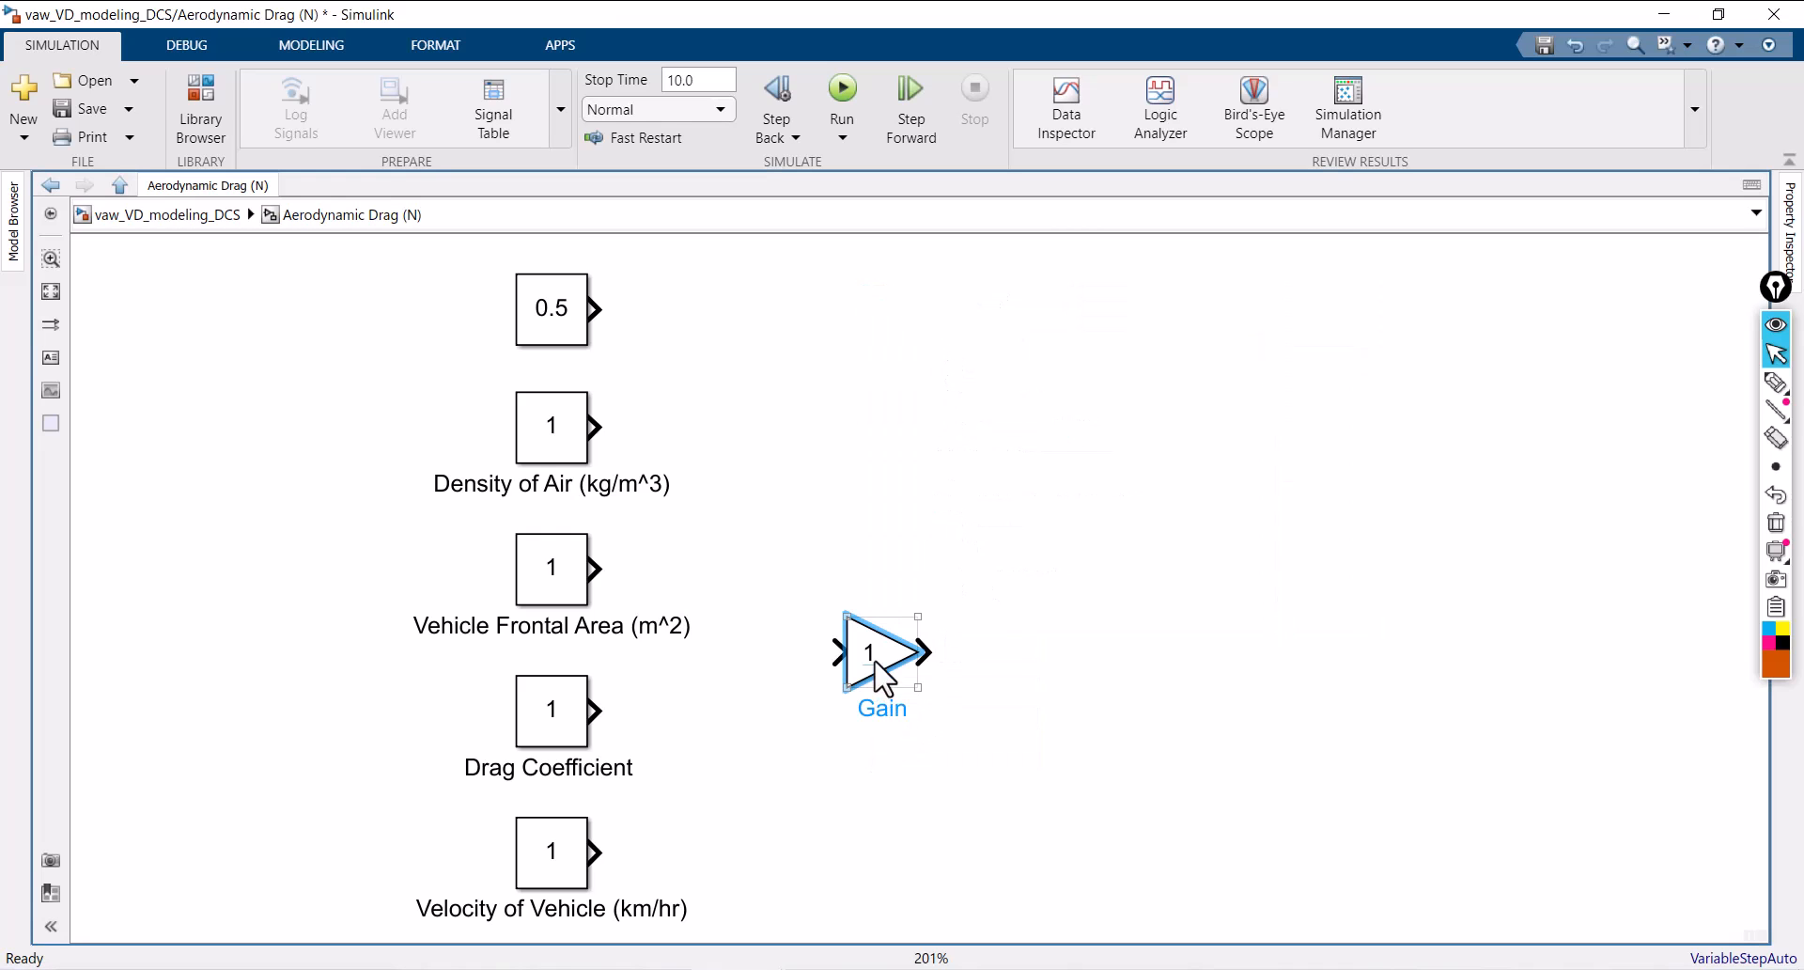
{"action": "double_click", "coordinate": [876, 650]}
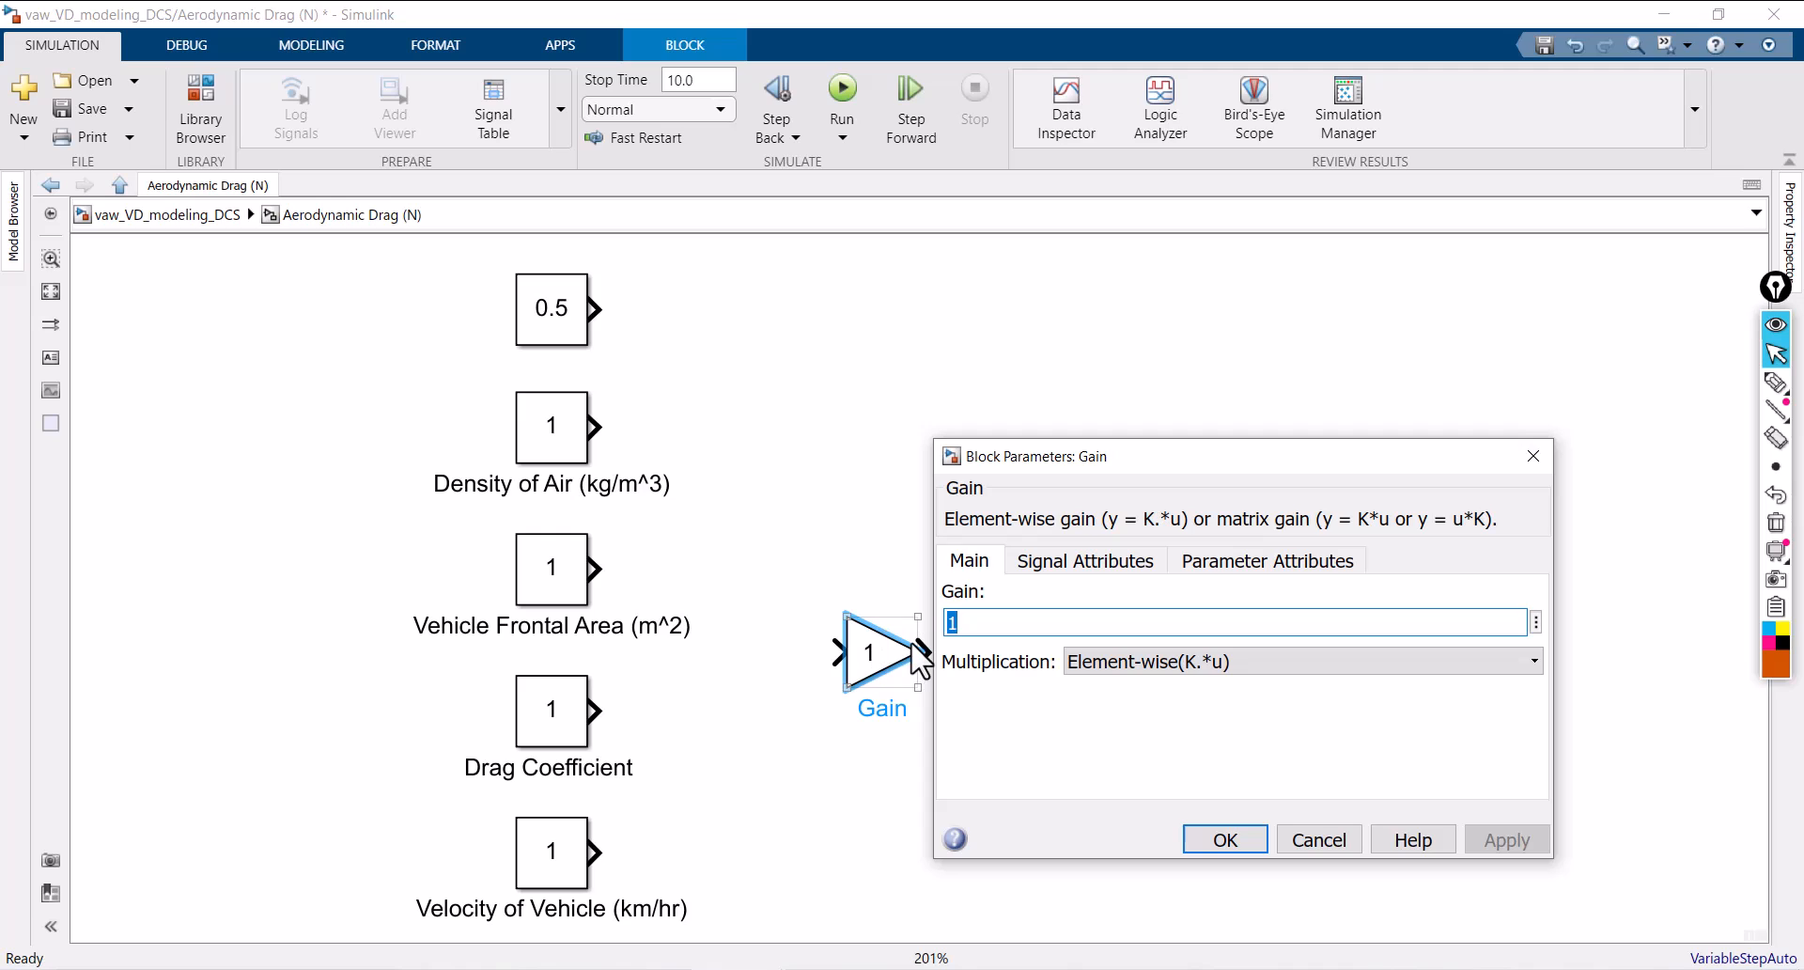
{"action": "type", "text": "1"}
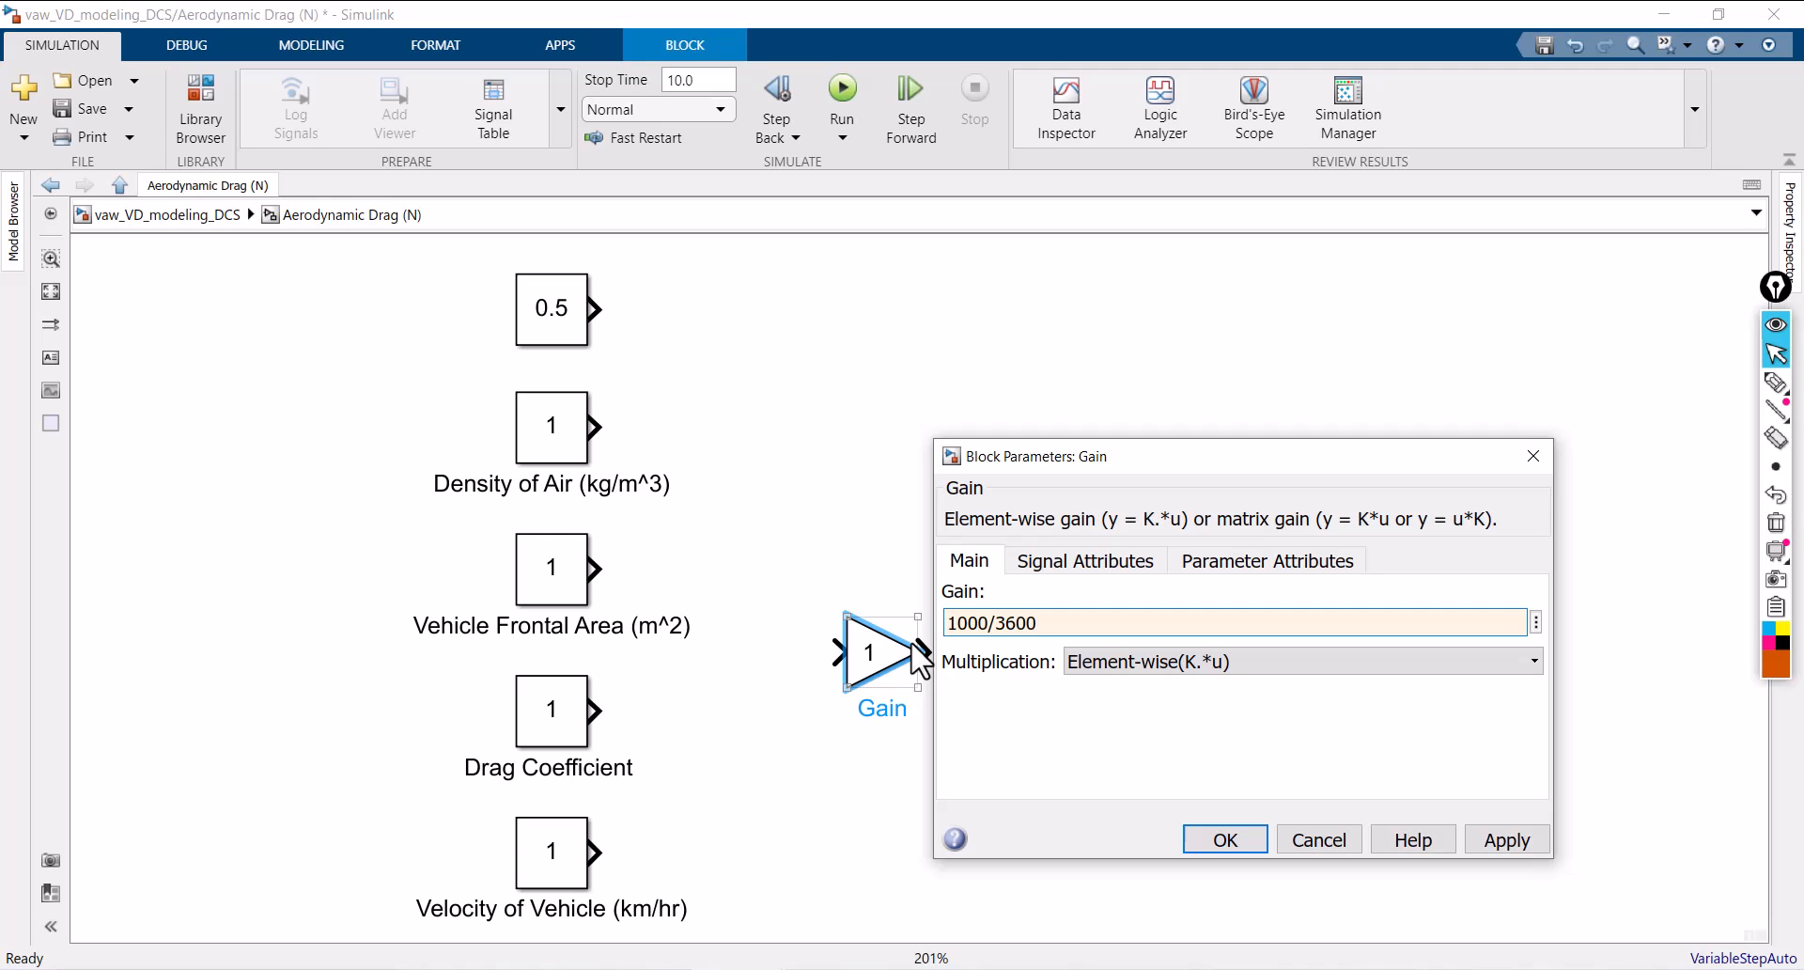
{"action": "left_click", "coordinate": [1506, 839]}
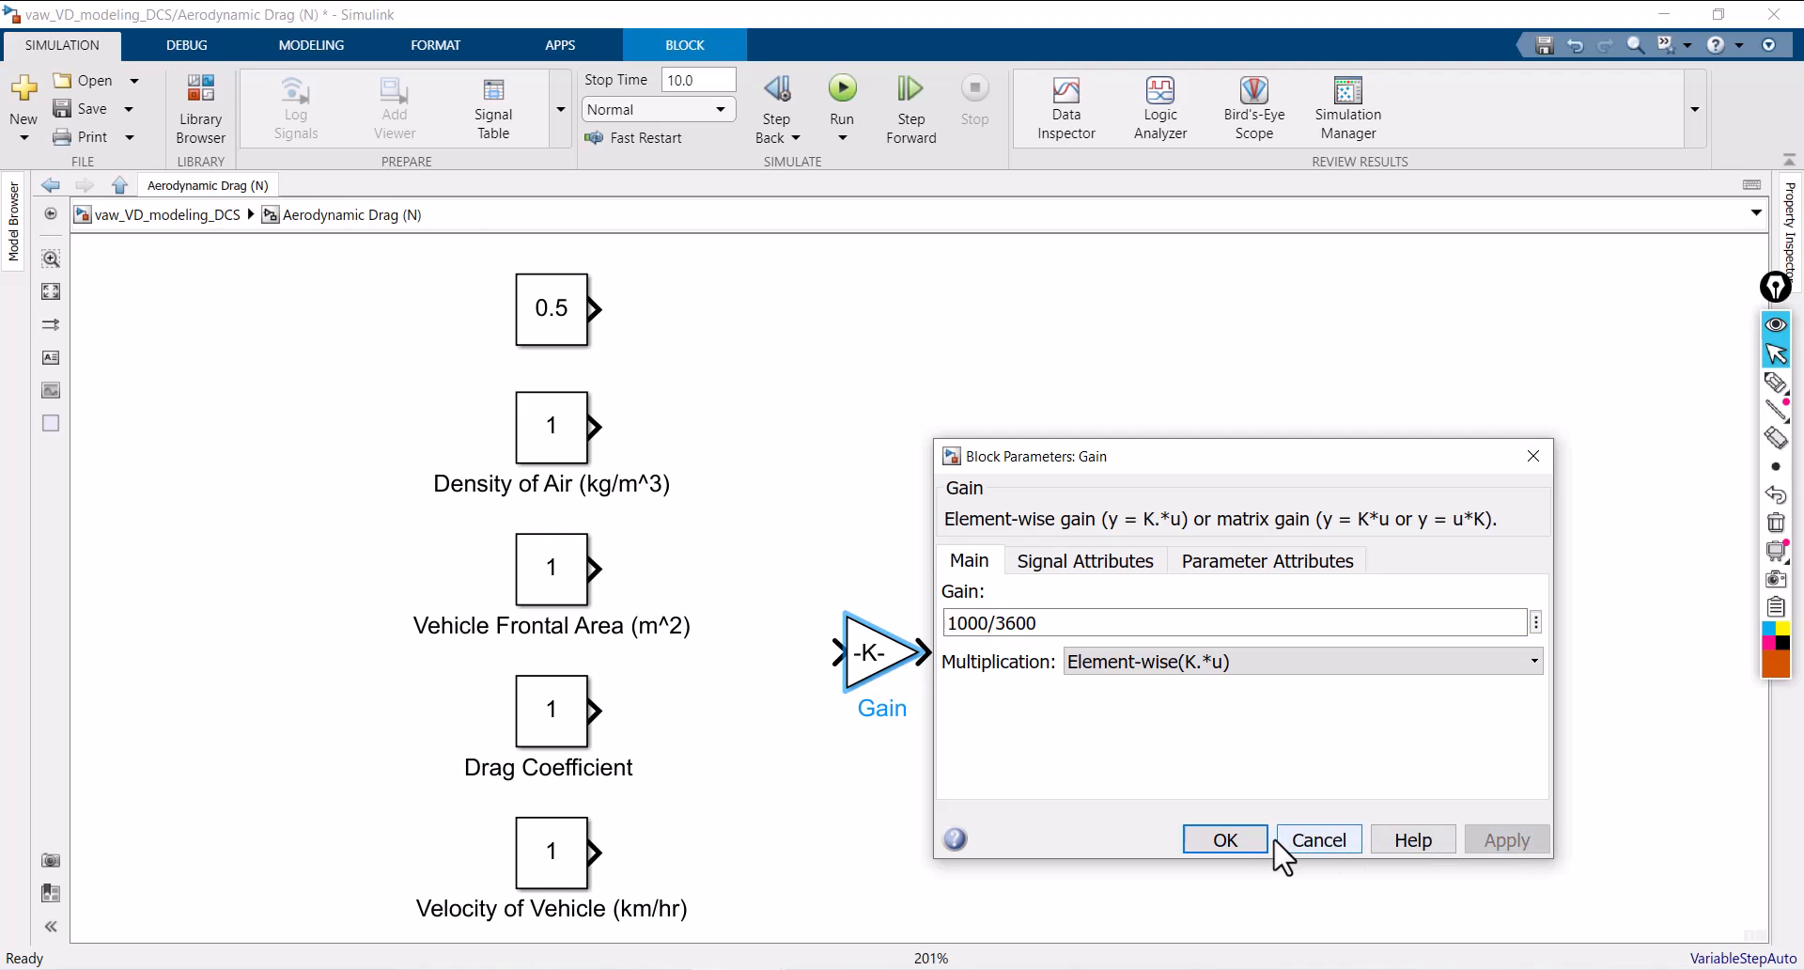
{"action": "left_click", "coordinate": [1229, 837]}
Step: Place the Gain block beside the vehicle velocity constant, connect them and enlarge the block until its full gain expression shows
{"action": "left_click_drag", "start_coordinate": [848, 691], "coordinate": [786, 878]}
{"action": "left_click", "coordinate": [677, 862]}
{"action": "left_click", "coordinate": [968, 747]}
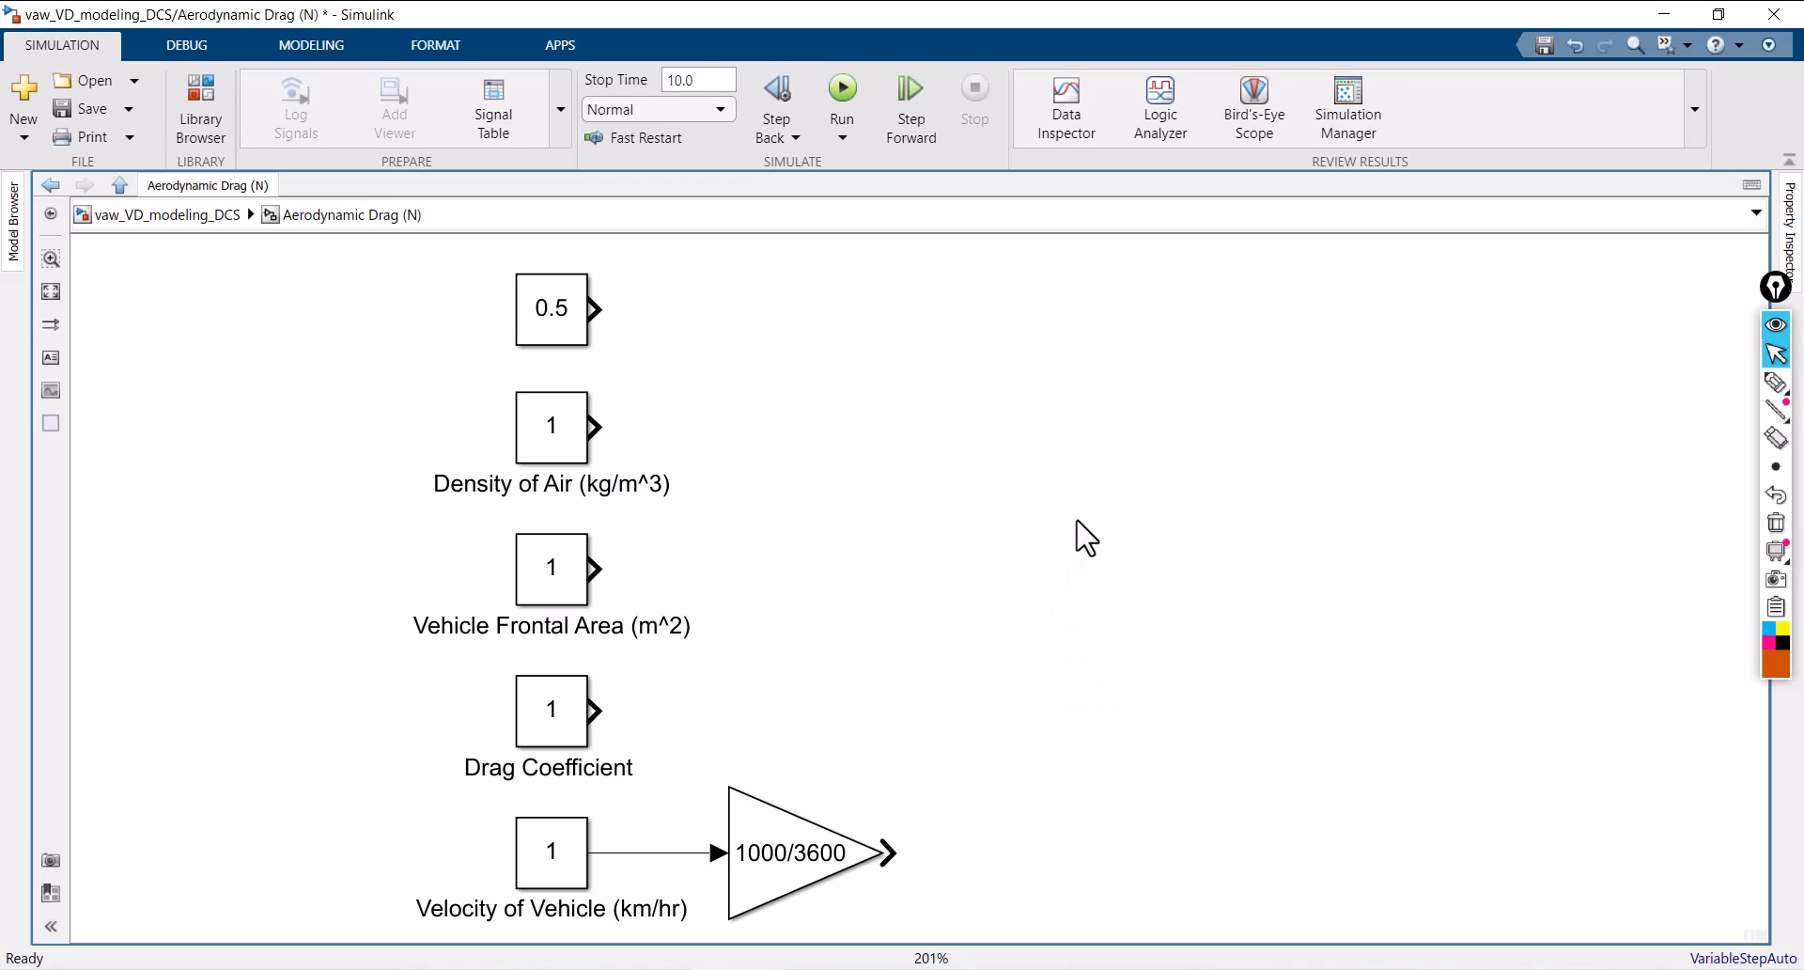
Step: Add a Square block behind the 1000/3600 gain, connect the gain's output to it and save the model
{"action": "double_click", "coordinate": [1043, 577]}
{"action": "type", "text": "s"}
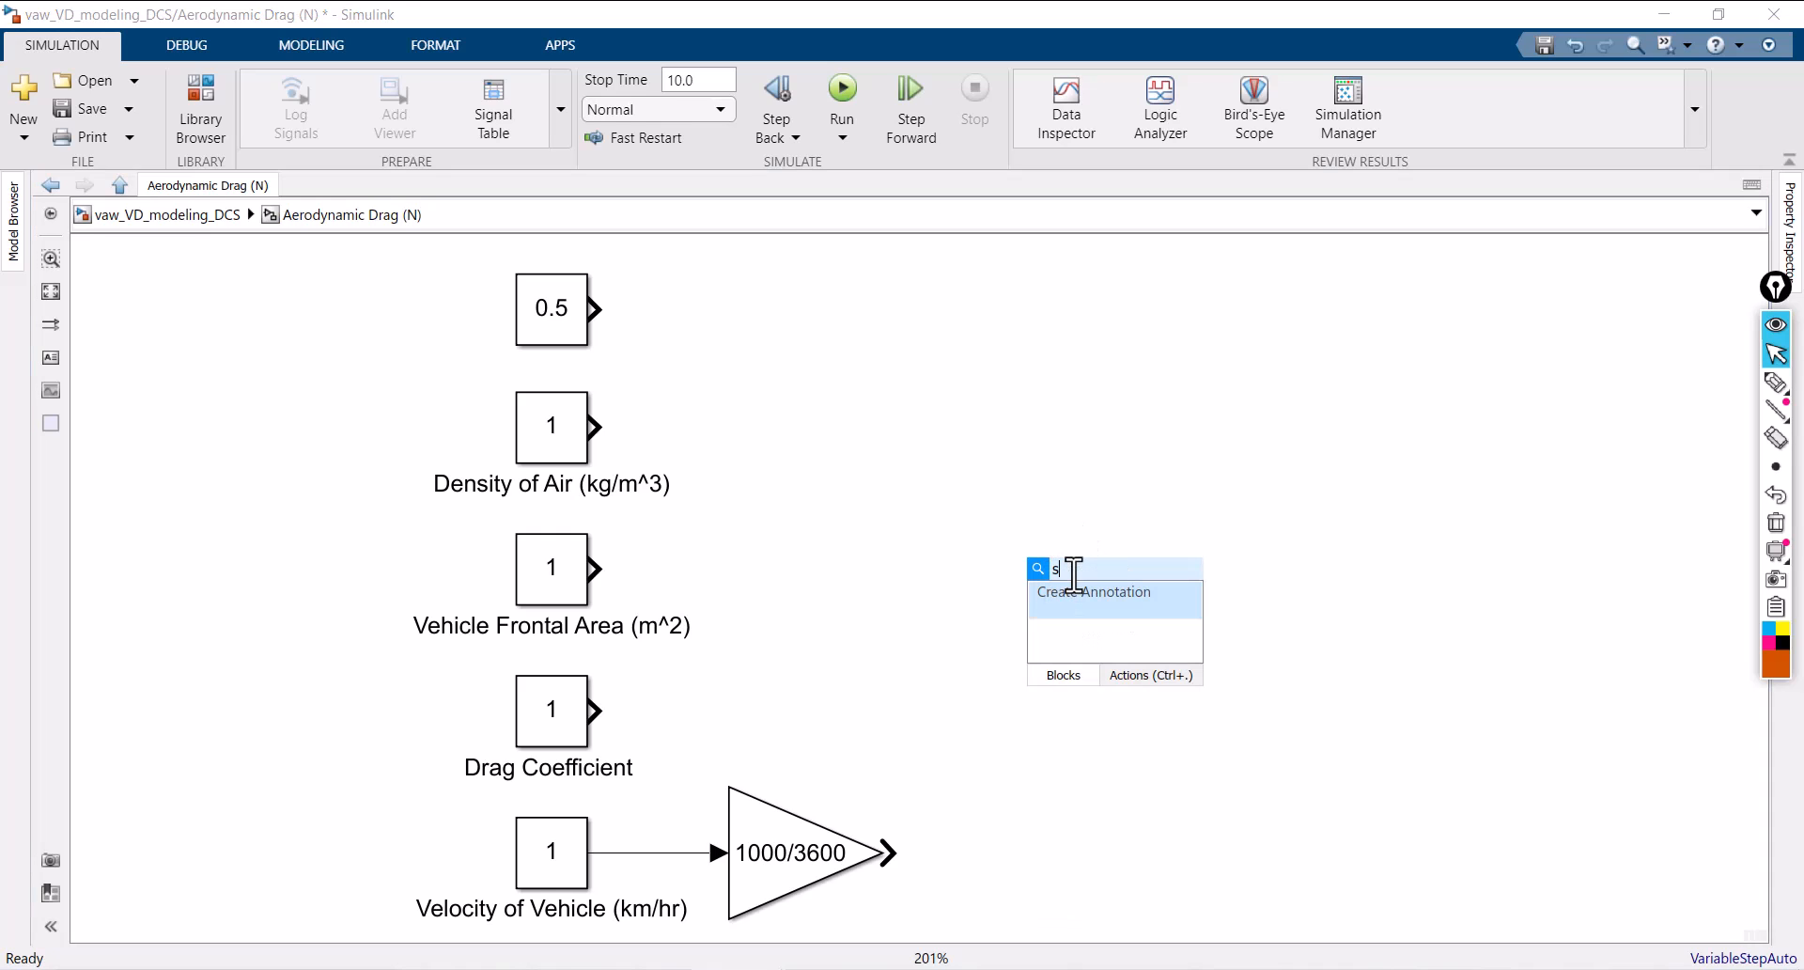
{"action": "type", "text": "quare"}
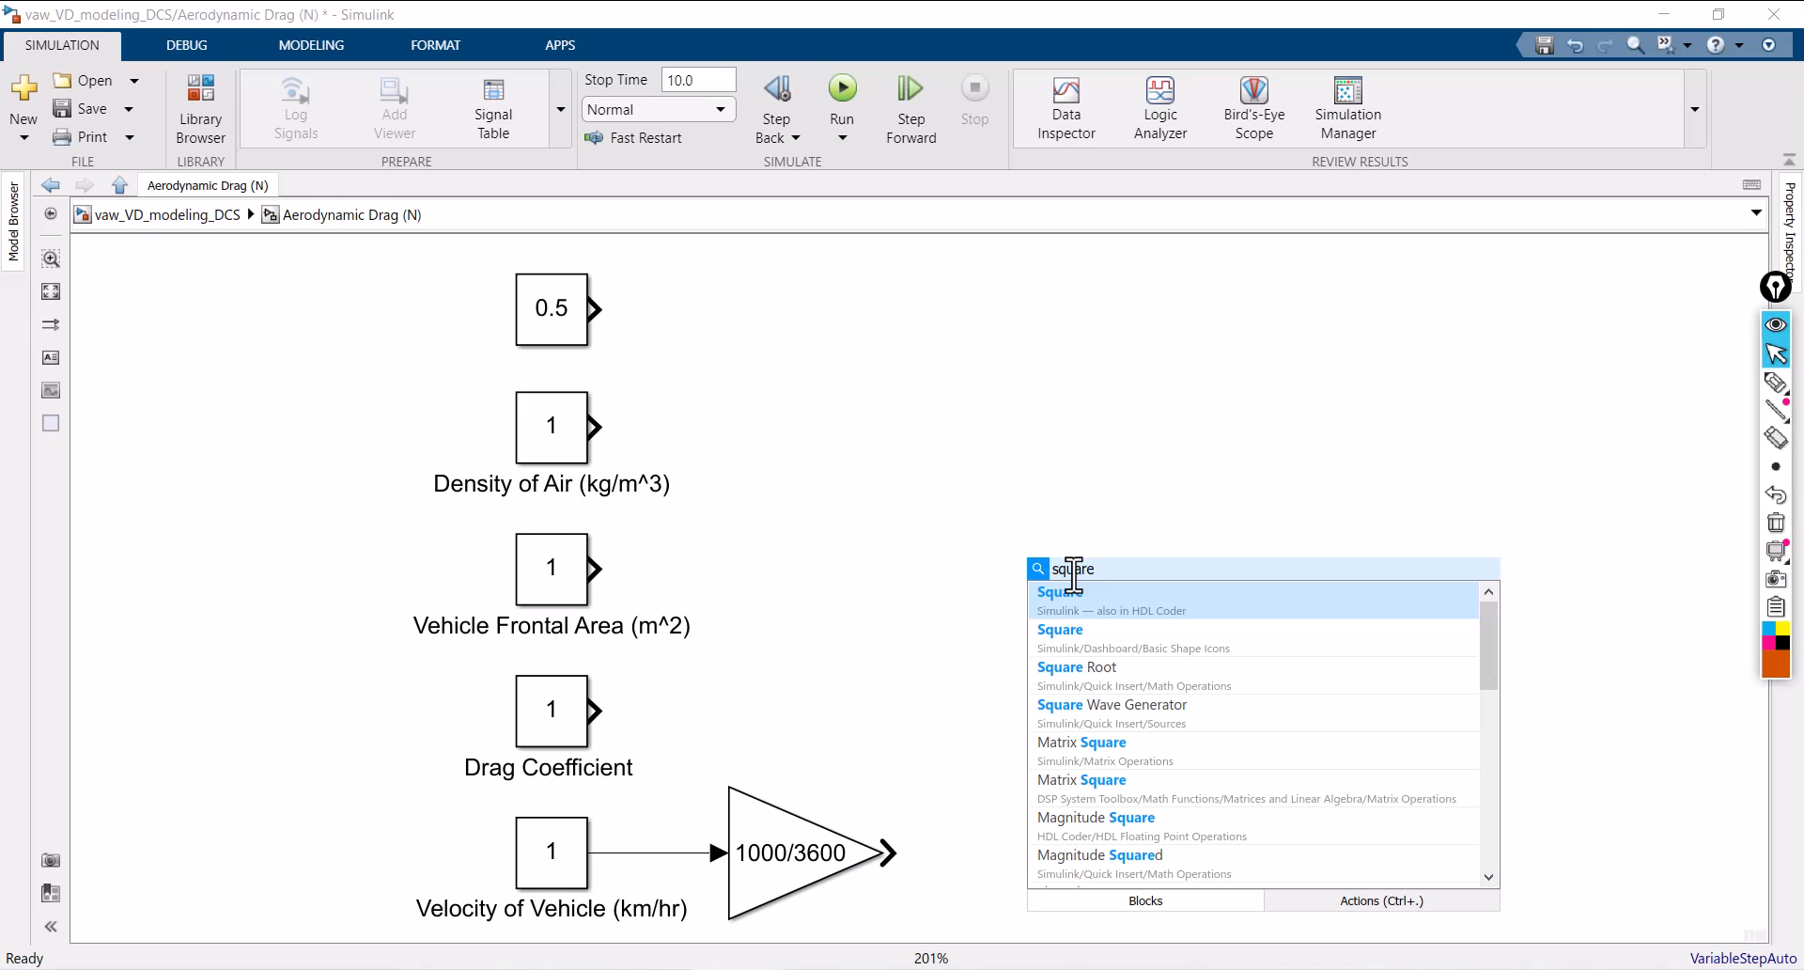
{"action": "left_click", "coordinate": [1080, 606]}
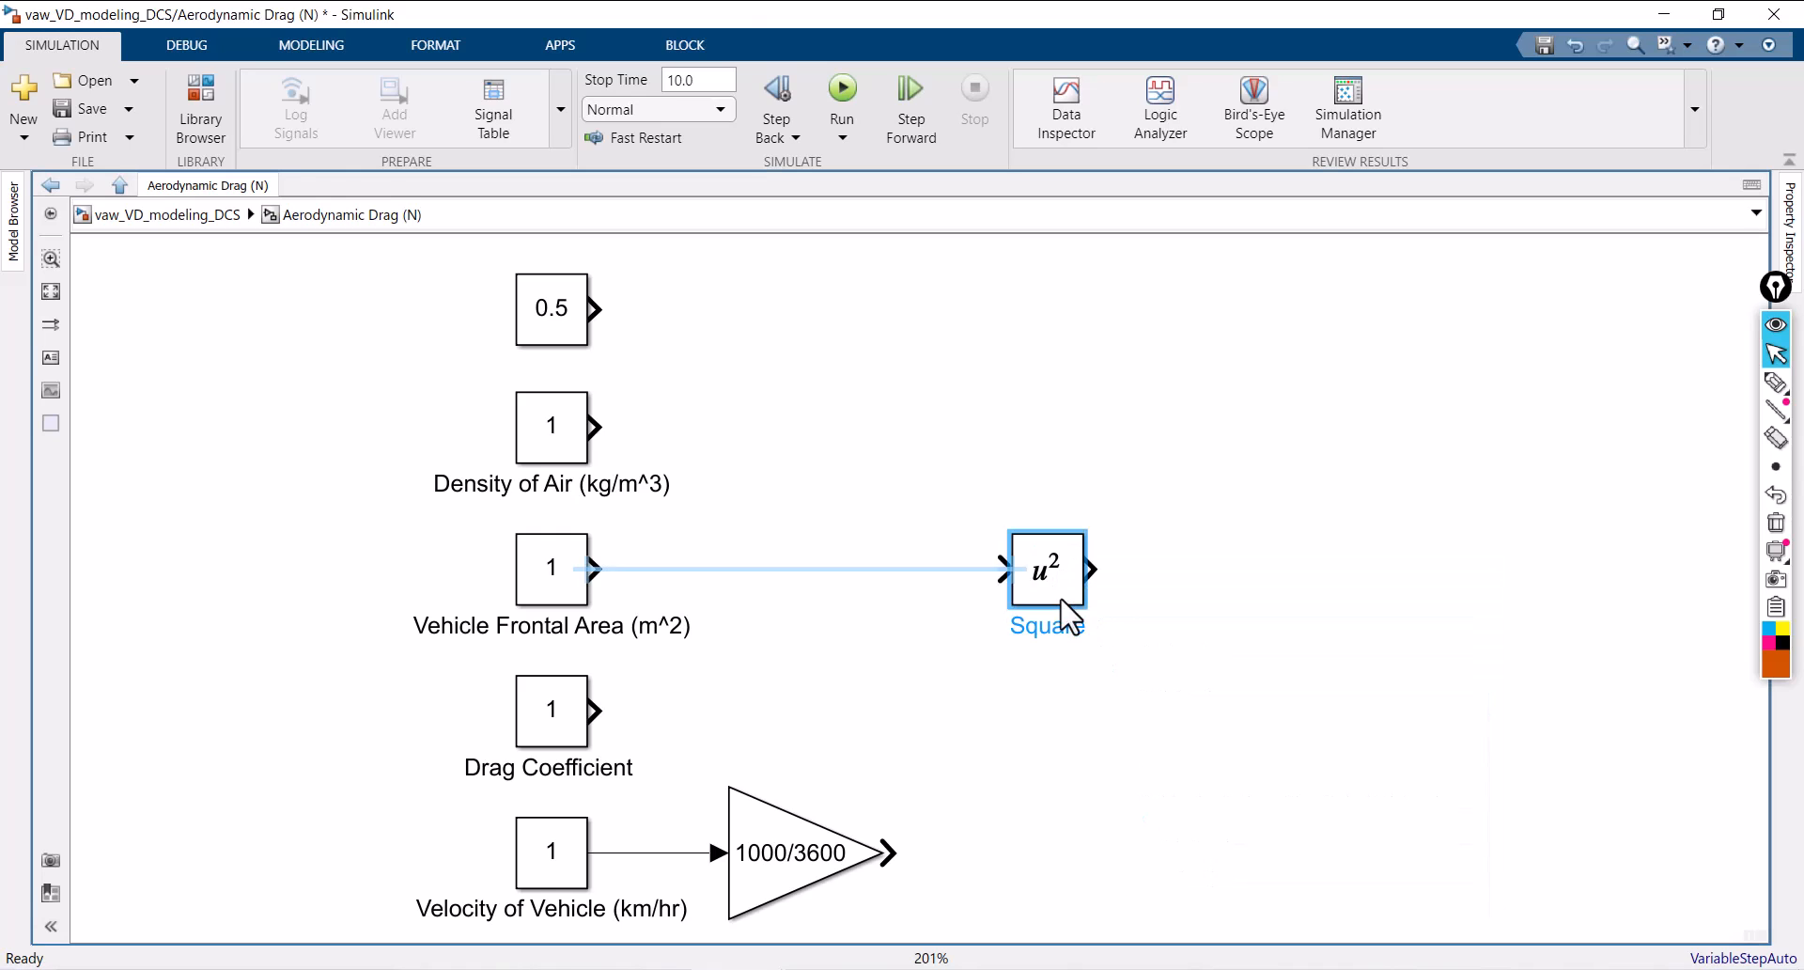
{"action": "left_click_drag", "start_coordinate": [1070, 616], "coordinate": [1006, 861]}
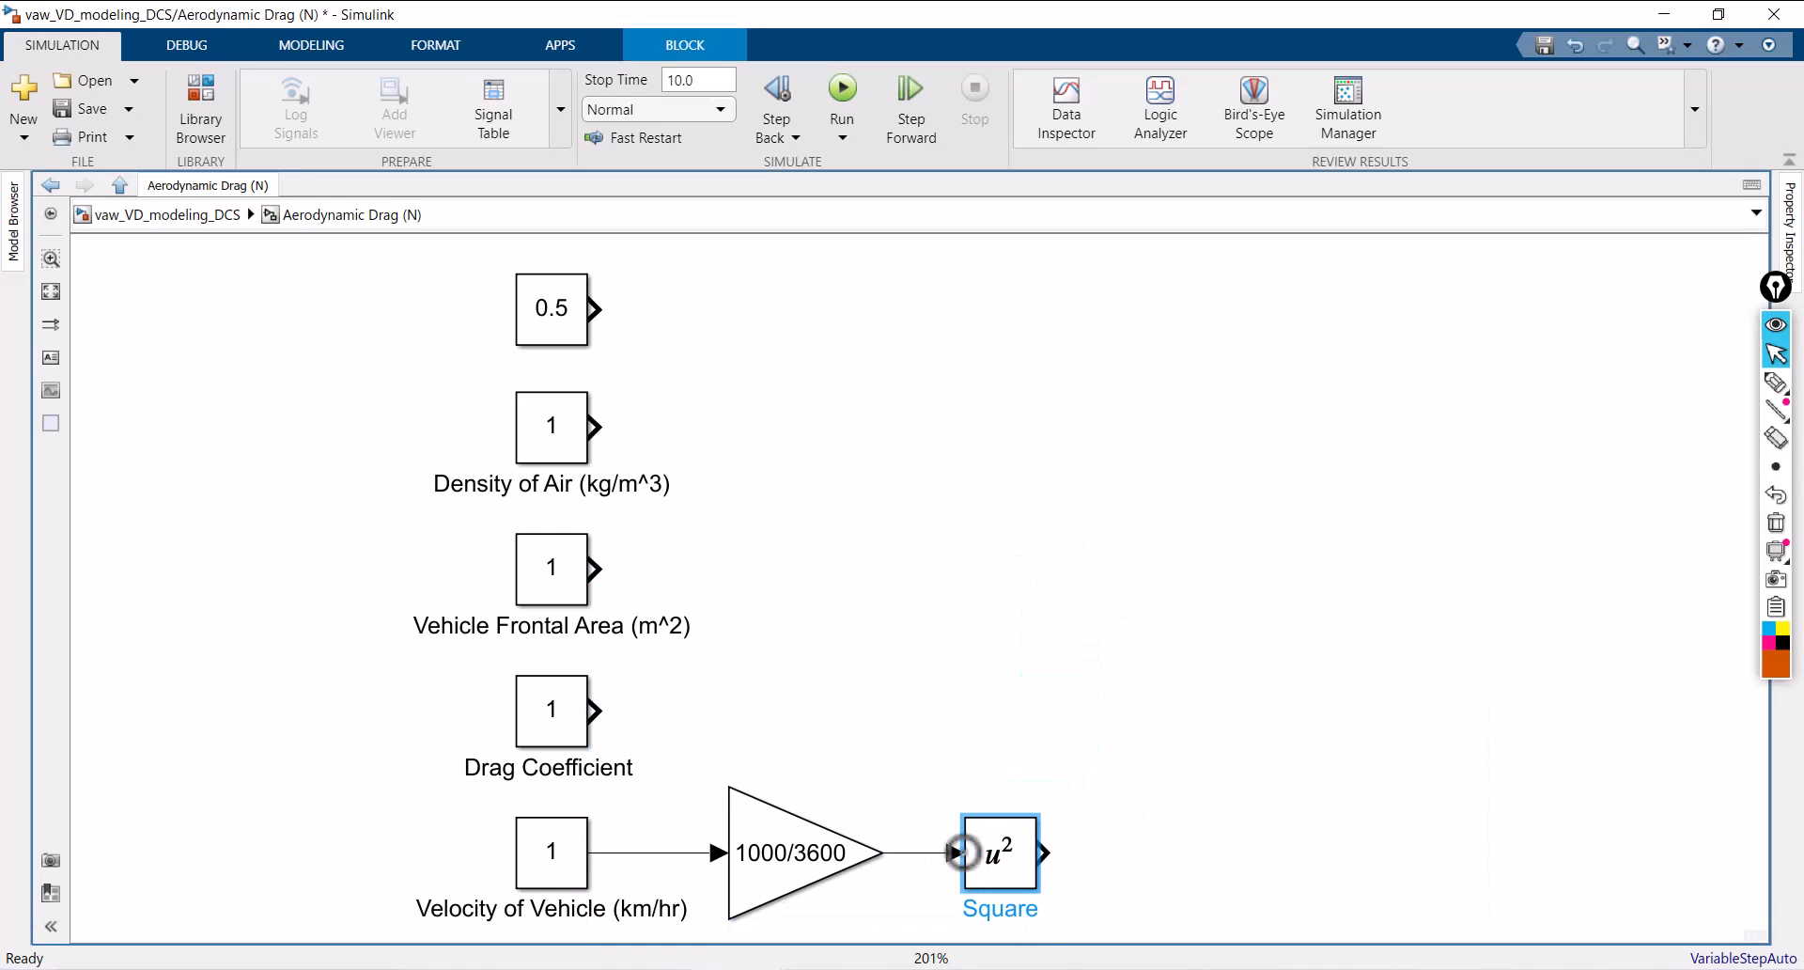
{"action": "left_click", "coordinate": [1007, 829]}
{"action": "left_click", "coordinate": [1250, 753]}
{"action": "left_click", "coordinate": [1171, 684]}
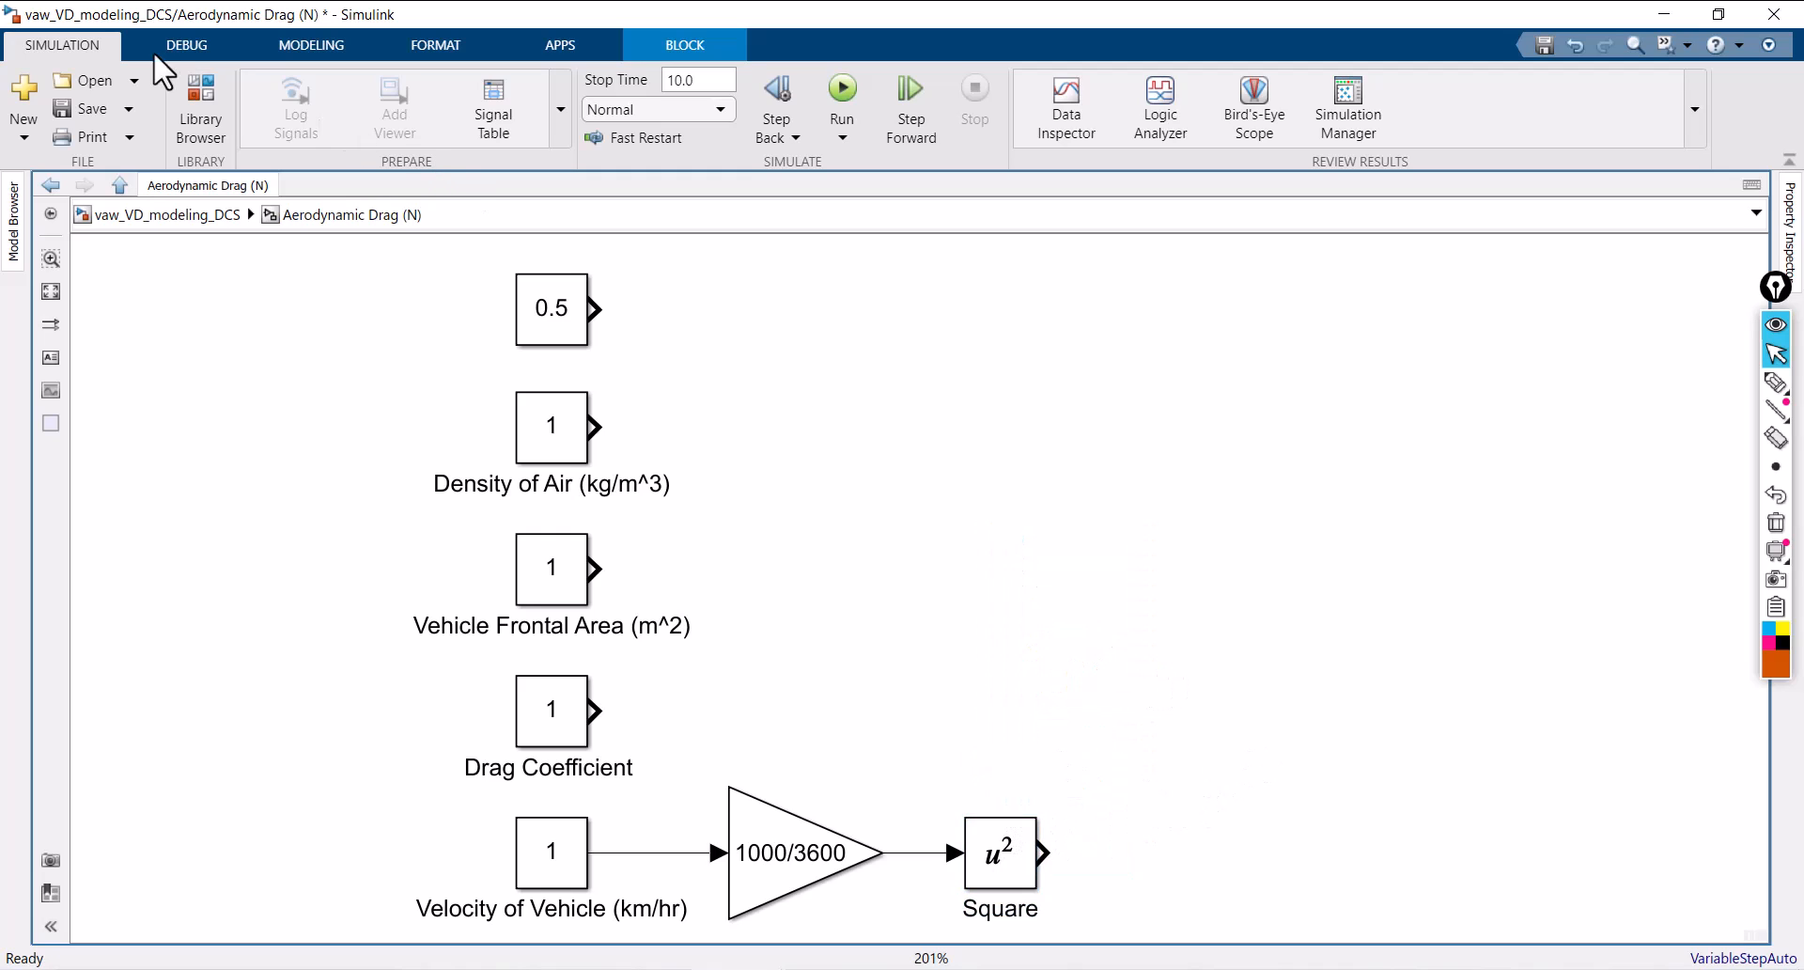
{"action": "left_click", "coordinate": [90, 109]}
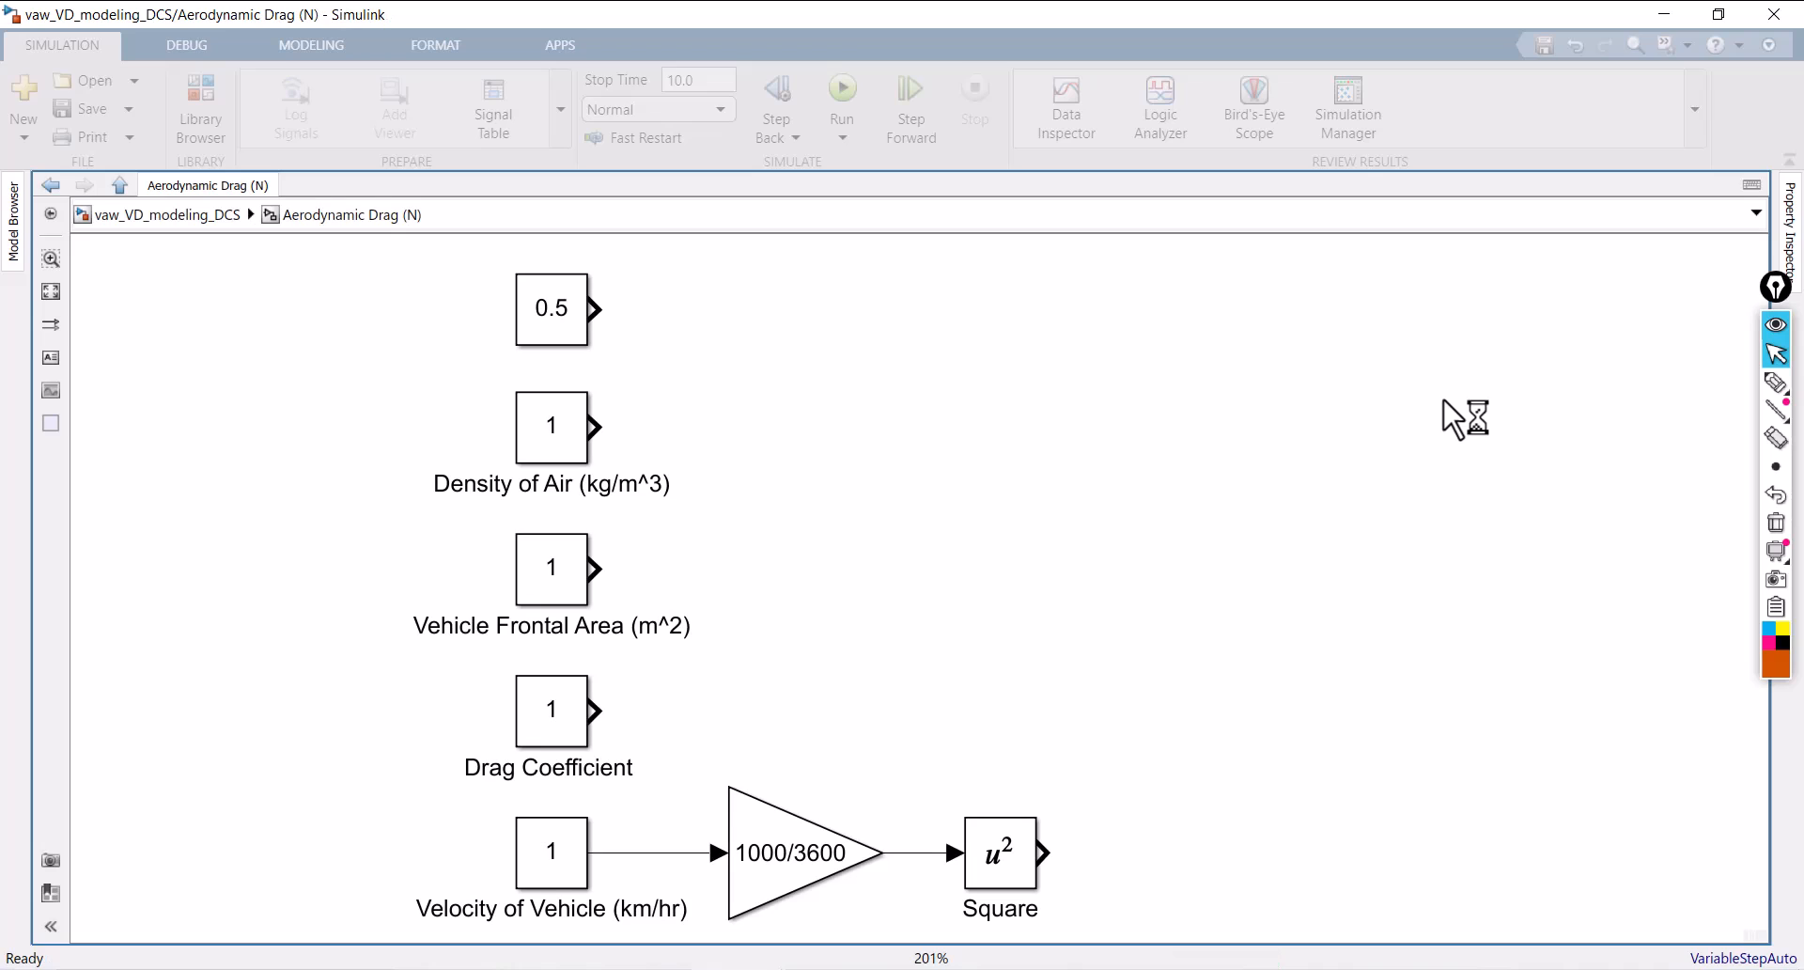
Step: Add a Product block, set its number of inputs to 5 and stretch it vertically to space out the input ports
{"action": "double_click", "coordinate": [1195, 448]}
{"action": "type", "text": "prod"}
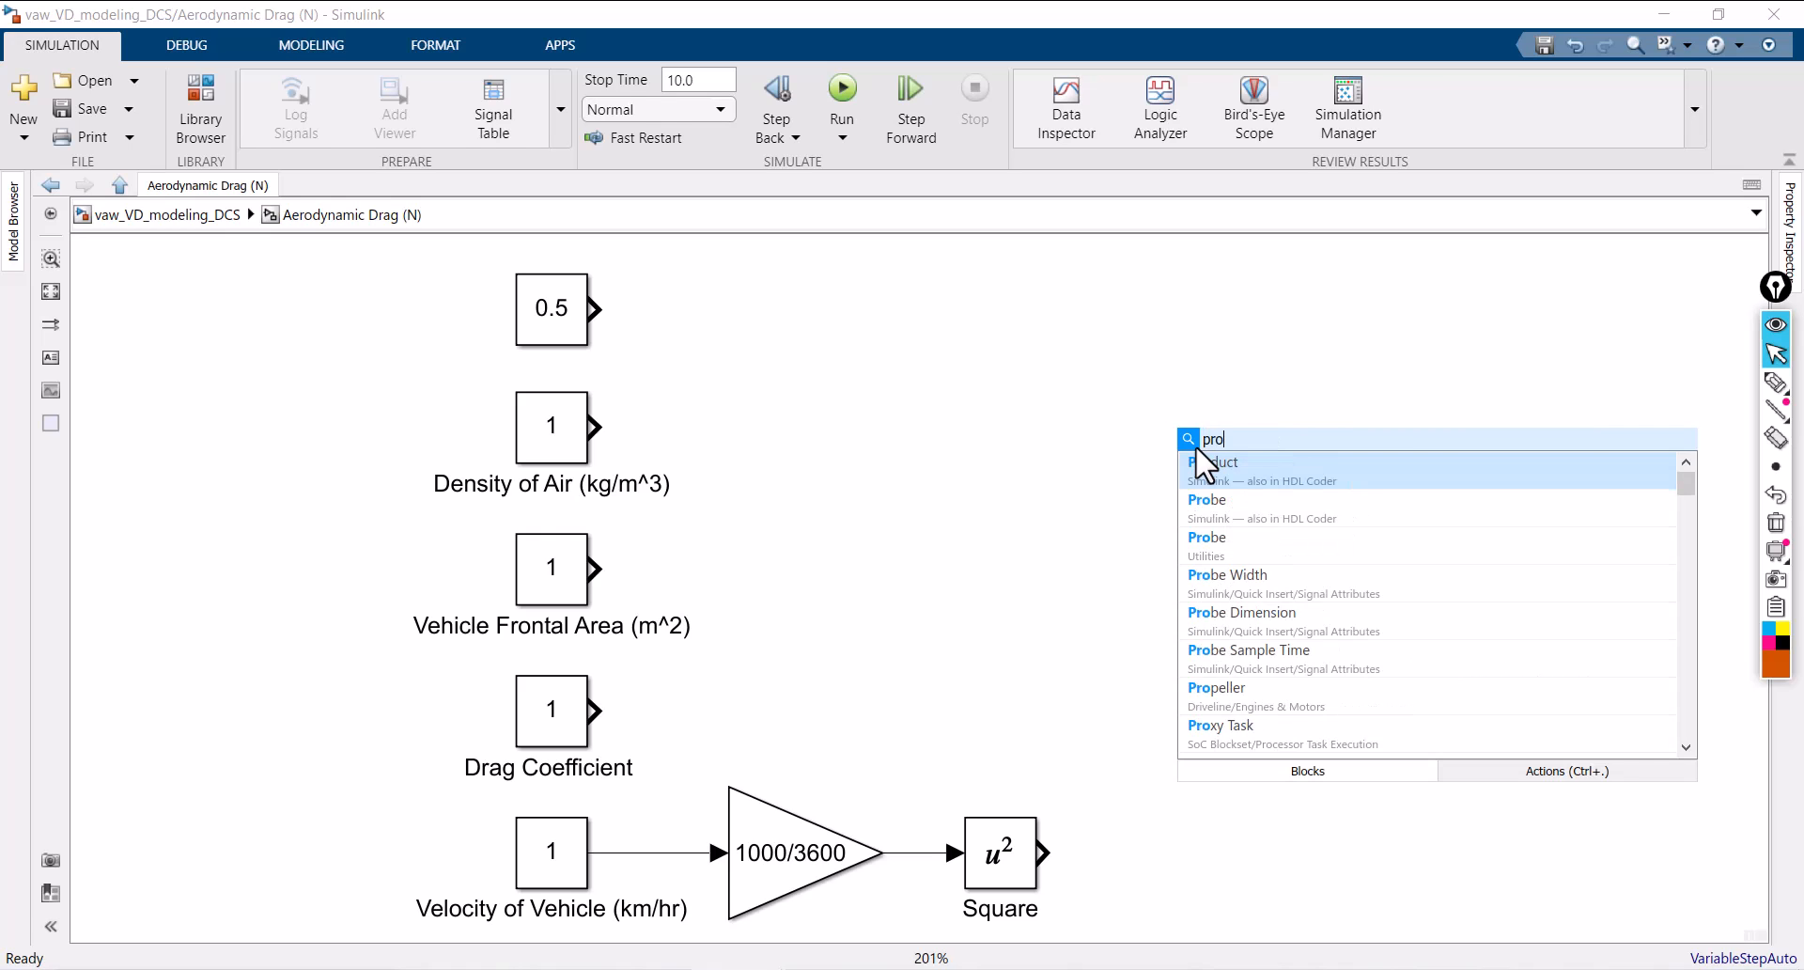
{"action": "left_click", "coordinate": [1279, 488]}
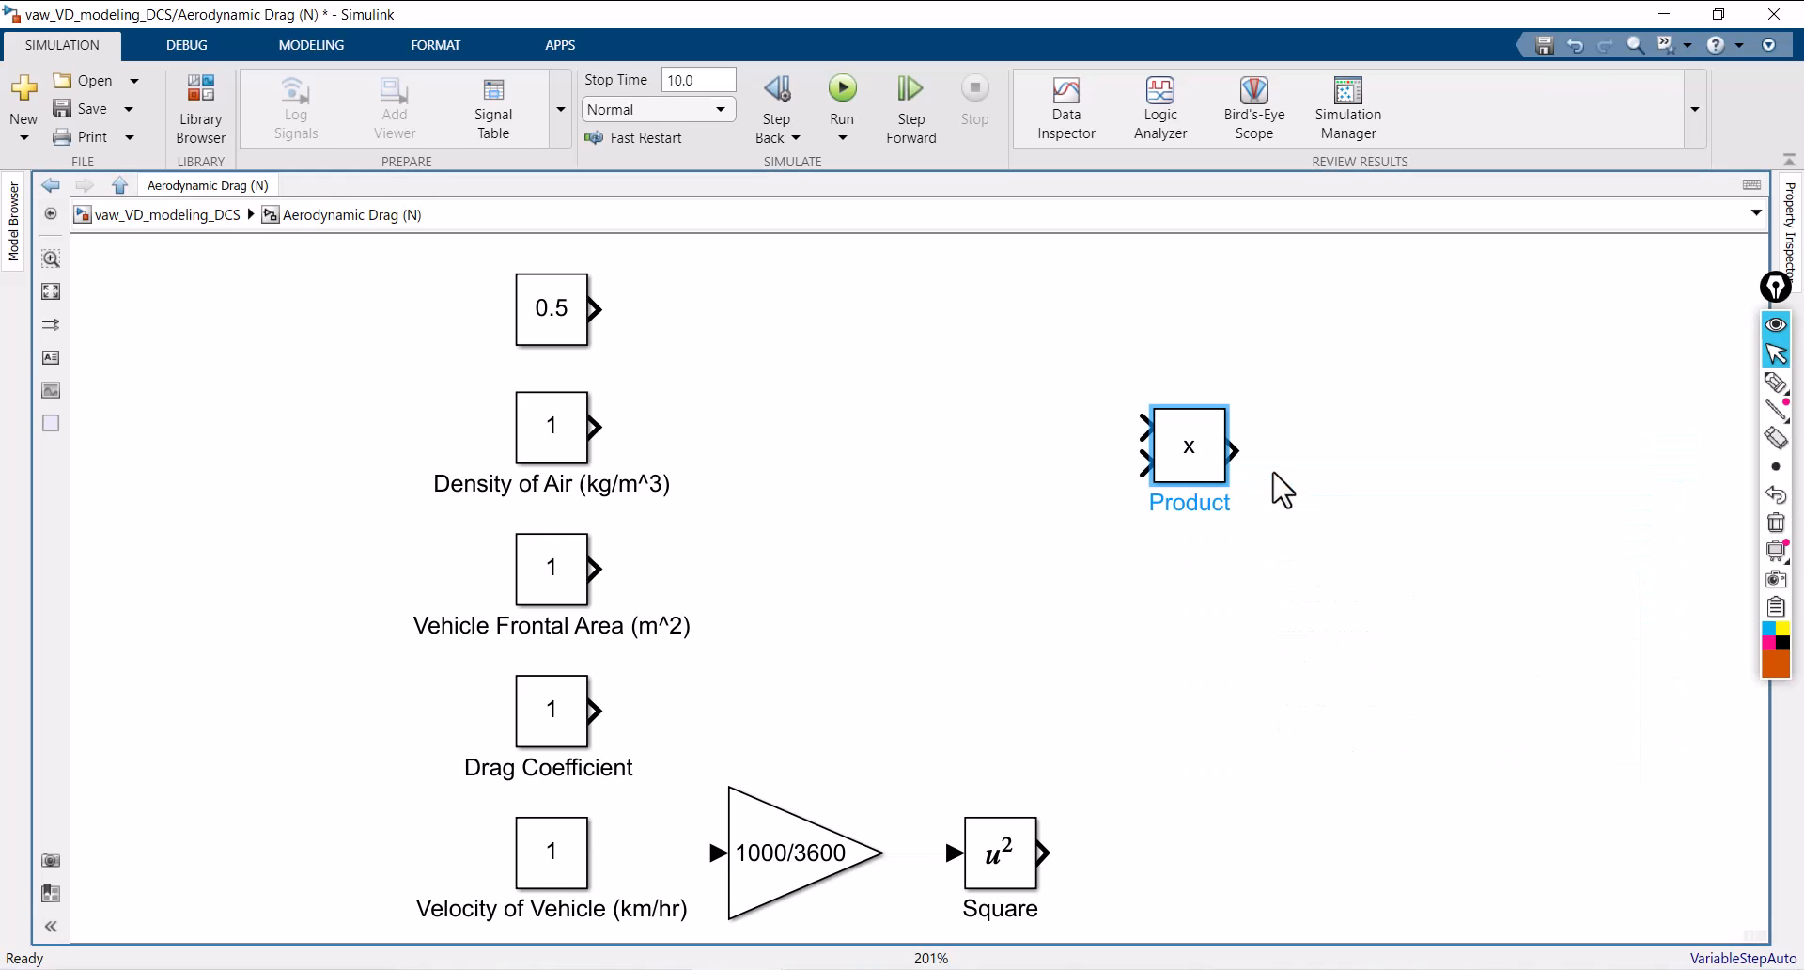
{"action": "double_click", "coordinate": [1195, 453]}
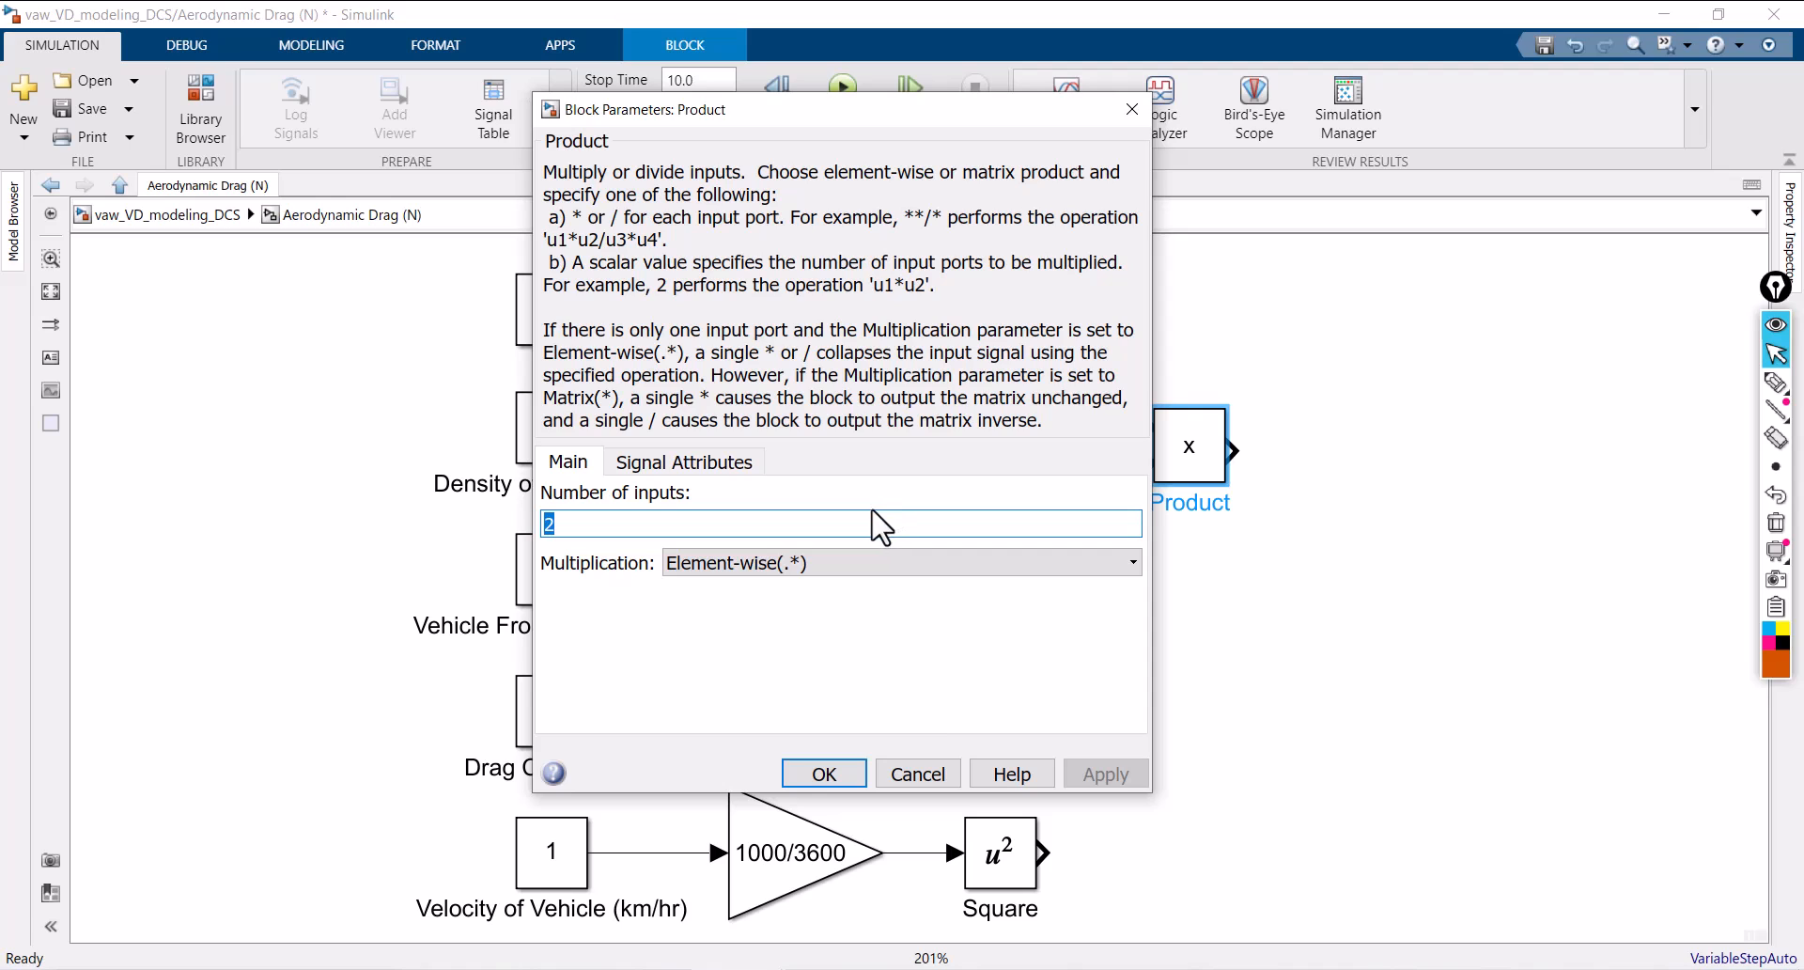
{"action": "type", "text": "5"}
{"action": "left_click", "coordinate": [1105, 776]}
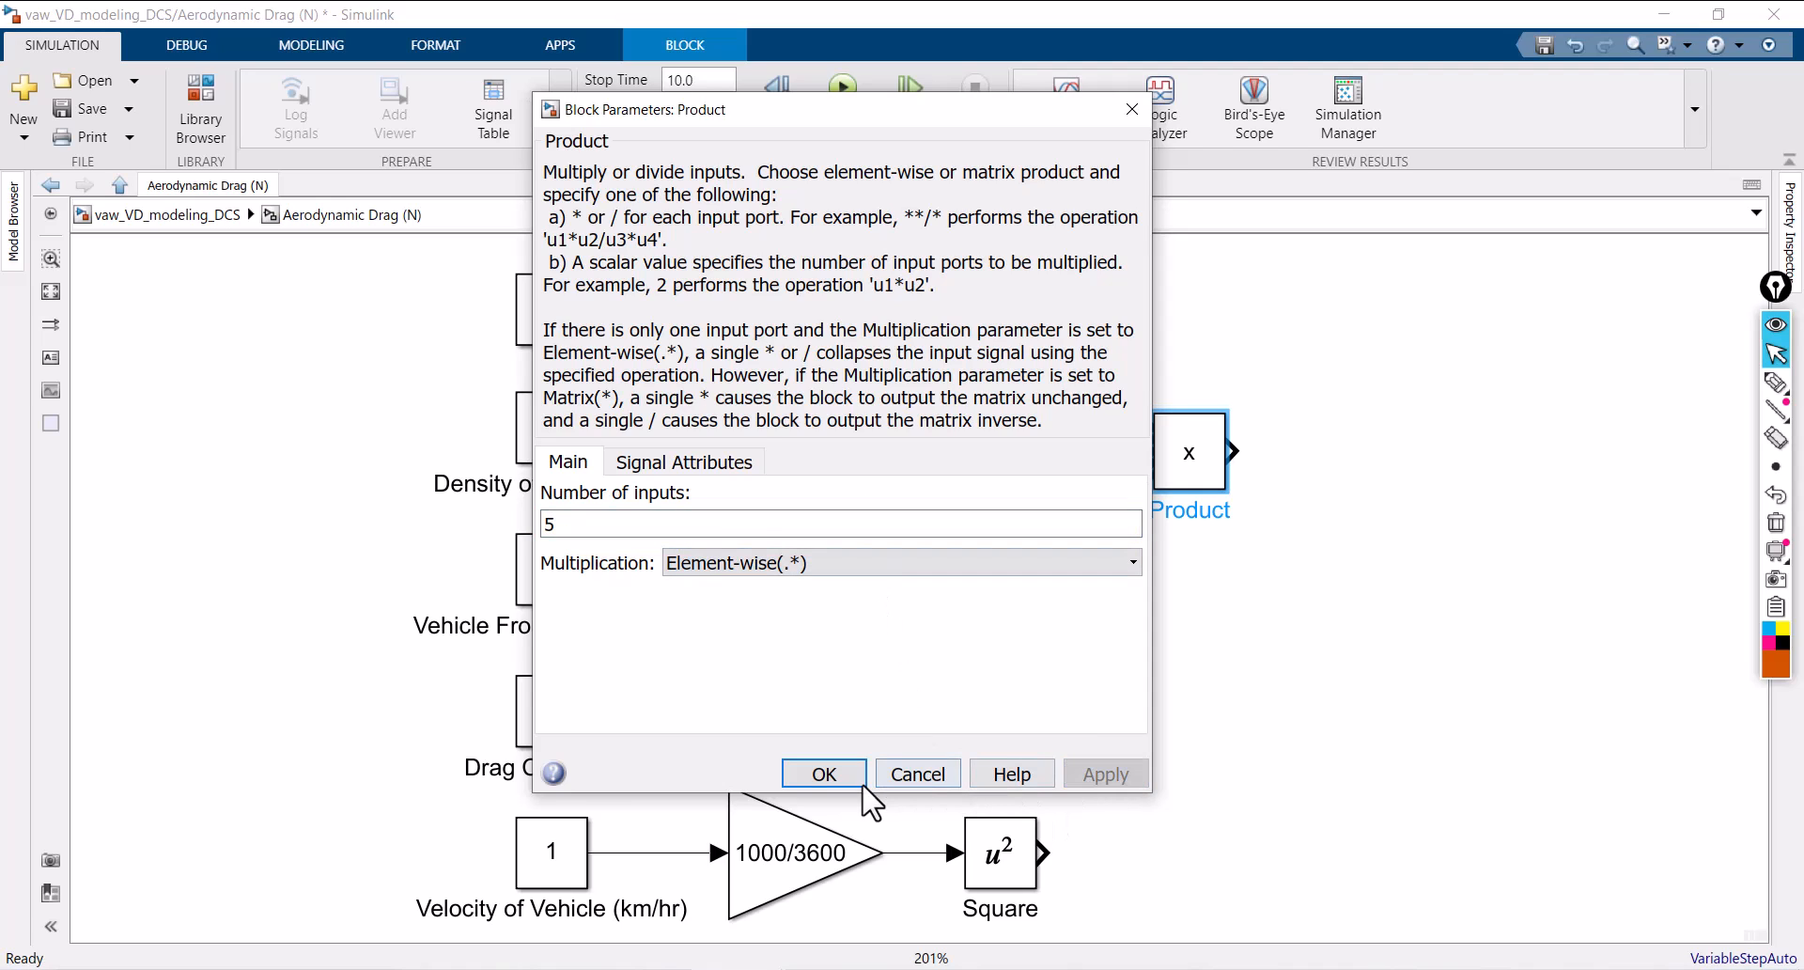
{"action": "left_click", "coordinate": [824, 773]}
{"action": "left_click_drag", "start_coordinate": [1226, 490], "coordinate": [1241, 751]}
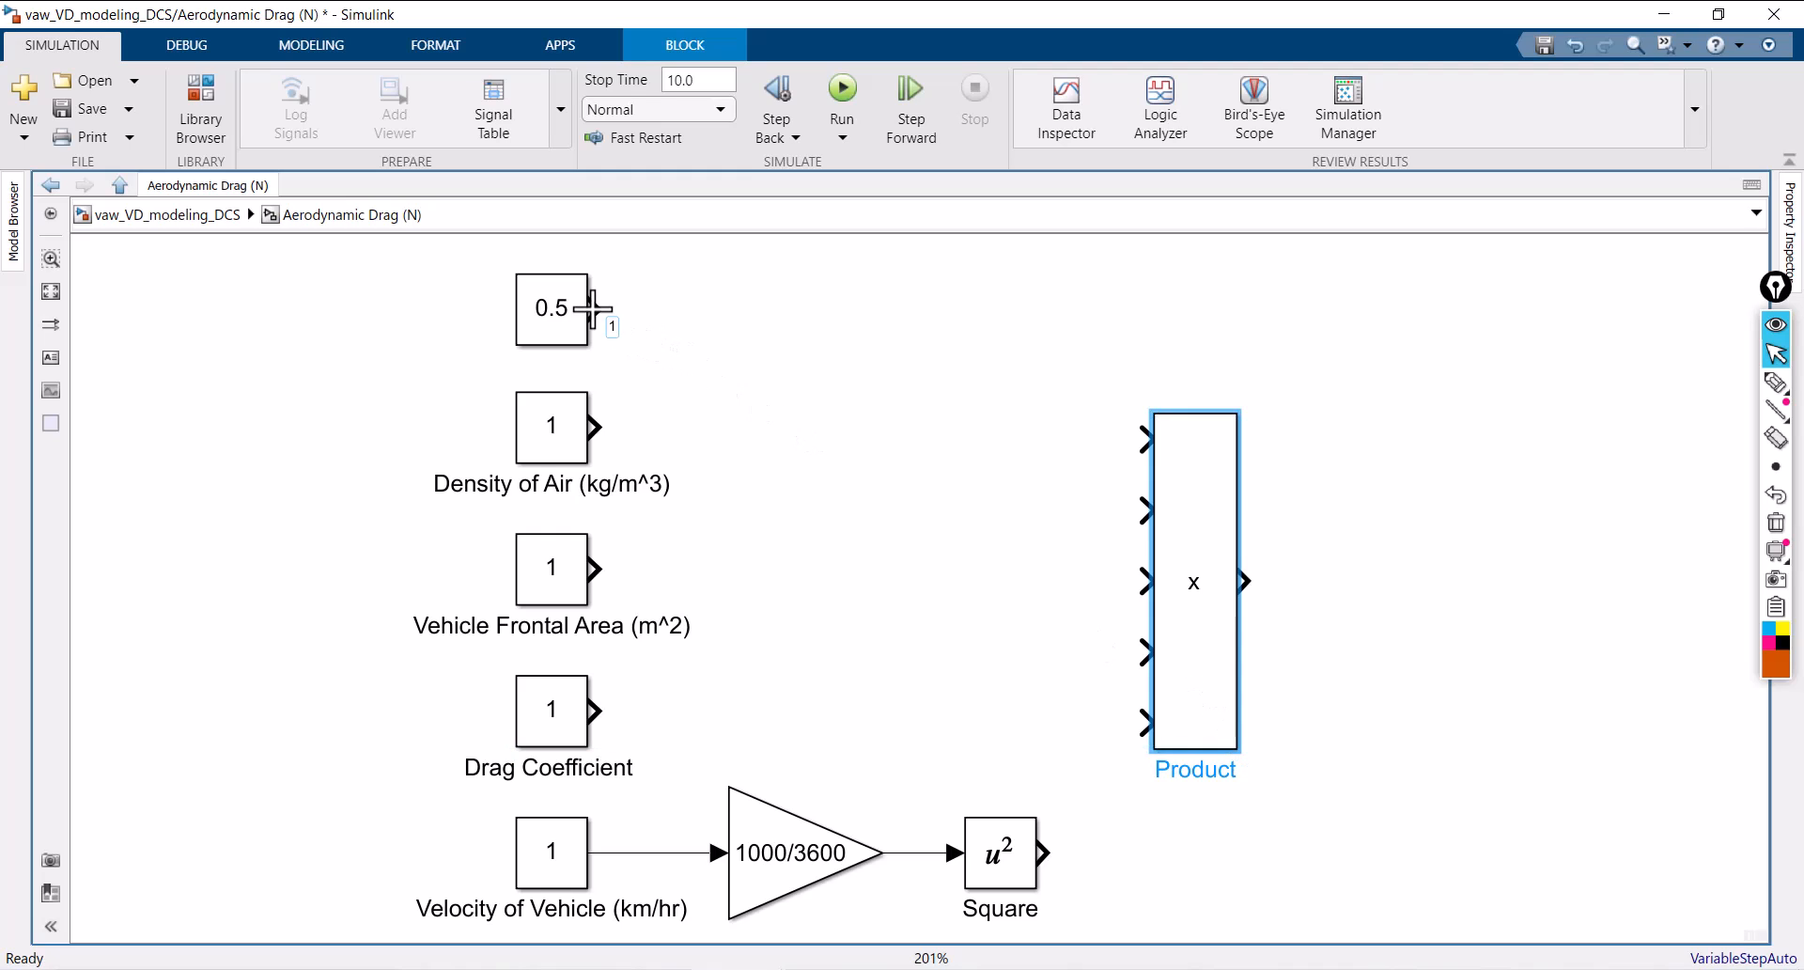
Step: Connect the 0.5, air density, frontal area and drag coefficient constants and the Square block's output to the five Product inputs in order
{"action": "left_click_drag", "start_coordinate": [596, 309], "coordinate": [1145, 439]}
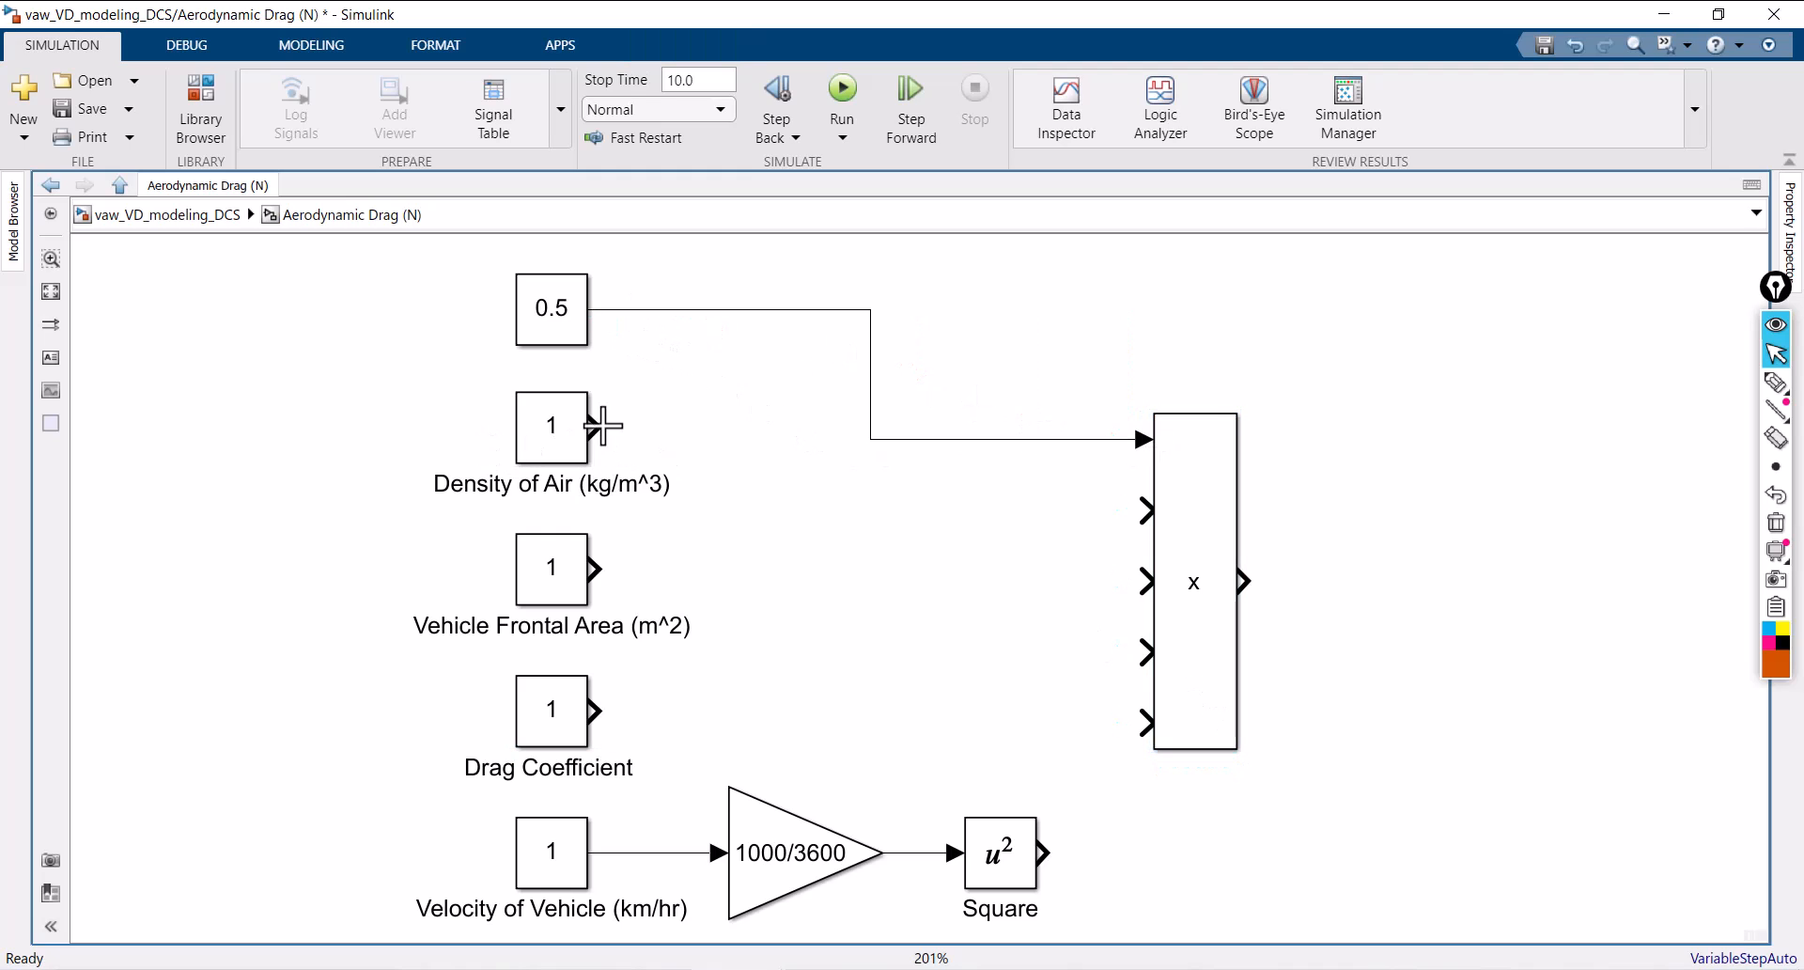
{"action": "left_click_drag", "start_coordinate": [596, 425], "coordinate": [1171, 527]}
{"action": "left_click_drag", "start_coordinate": [595, 568], "coordinate": [1146, 581]}
{"action": "left_click_drag", "start_coordinate": [596, 709], "coordinate": [1146, 651]}
{"action": "left_click_drag", "start_coordinate": [1041, 850], "coordinate": [1148, 724]}
Step: Add an Out1 block fed by the Product block's output and name it Fad (N)
{"action": "double_click", "coordinate": [1325, 561]}
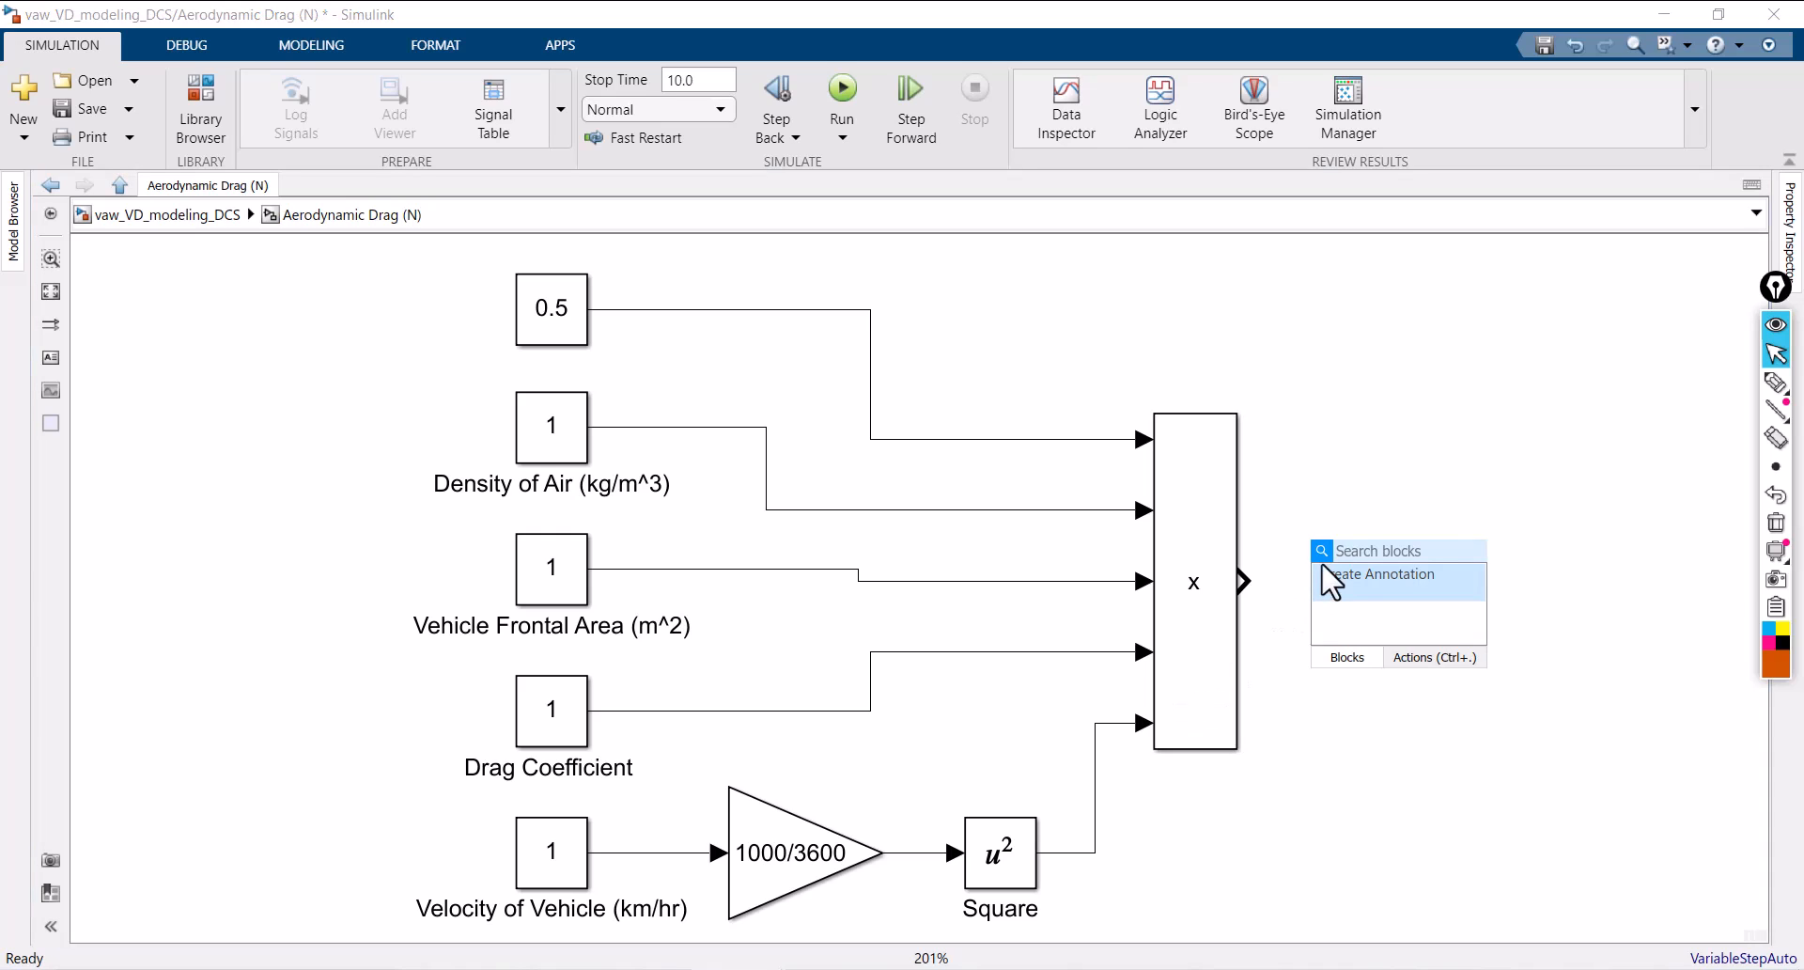
{"action": "type", "text": "out"}
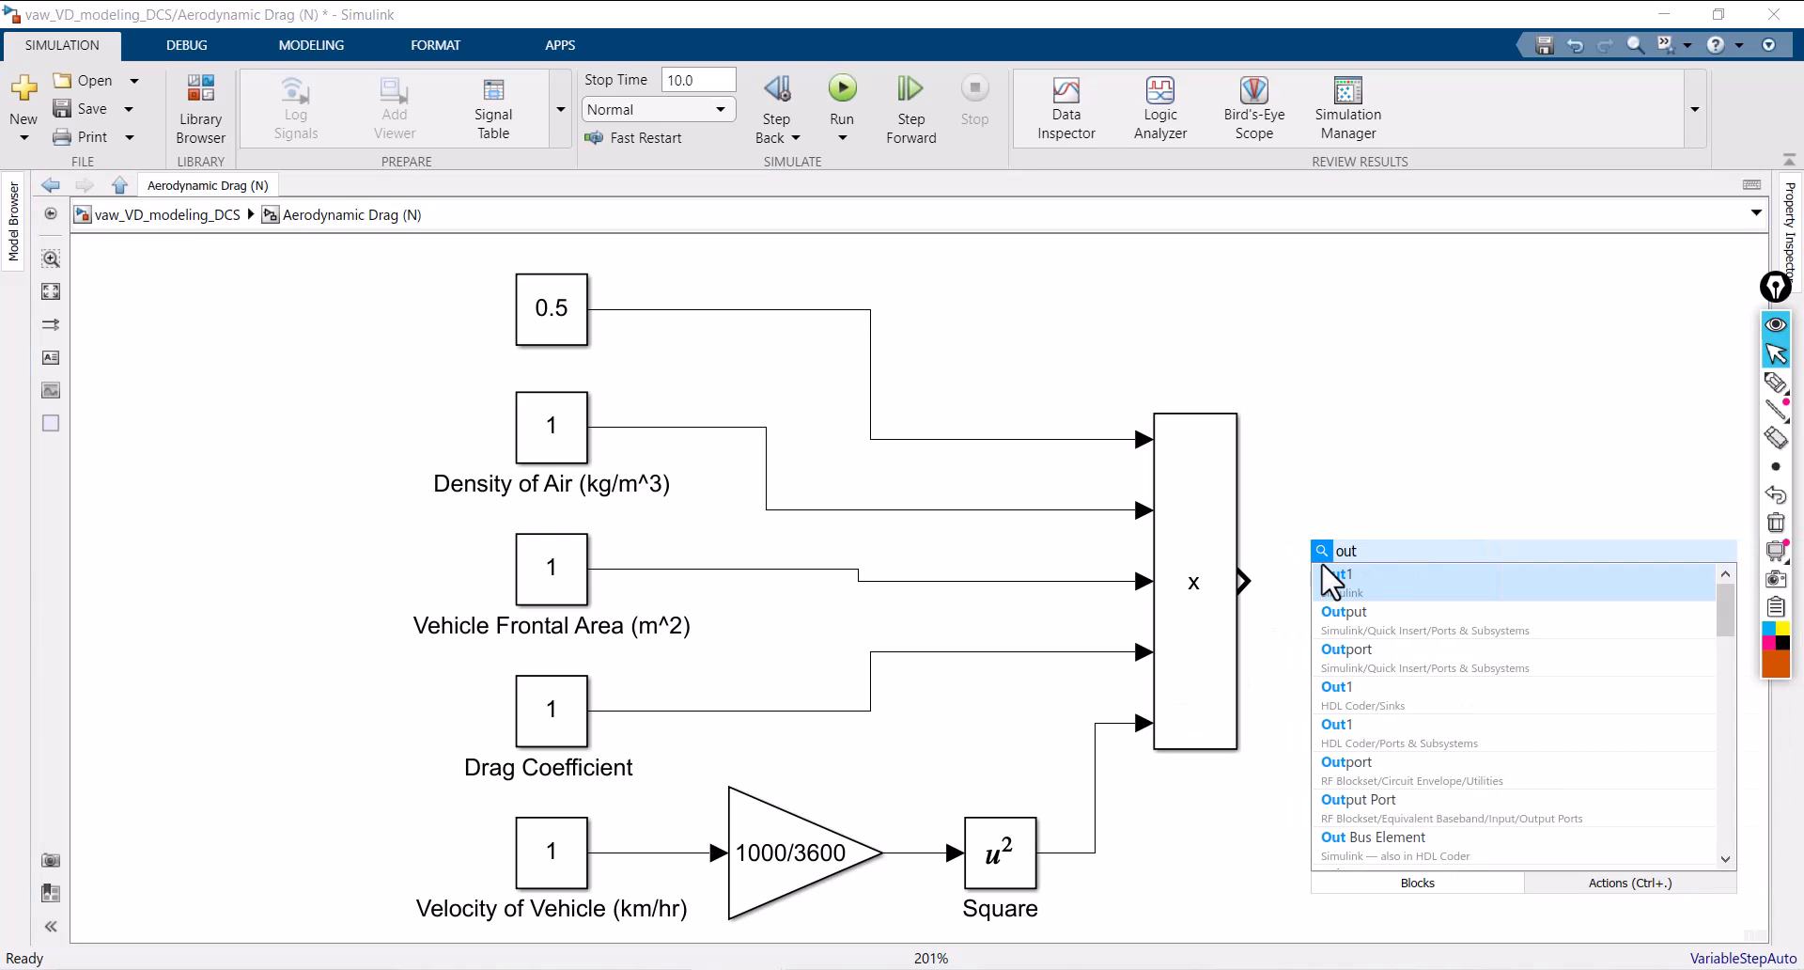
{"action": "left_click", "coordinate": [1388, 596]}
{"action": "left_click", "coordinate": [1343, 581]}
{"action": "left_click", "coordinate": [1343, 582]}
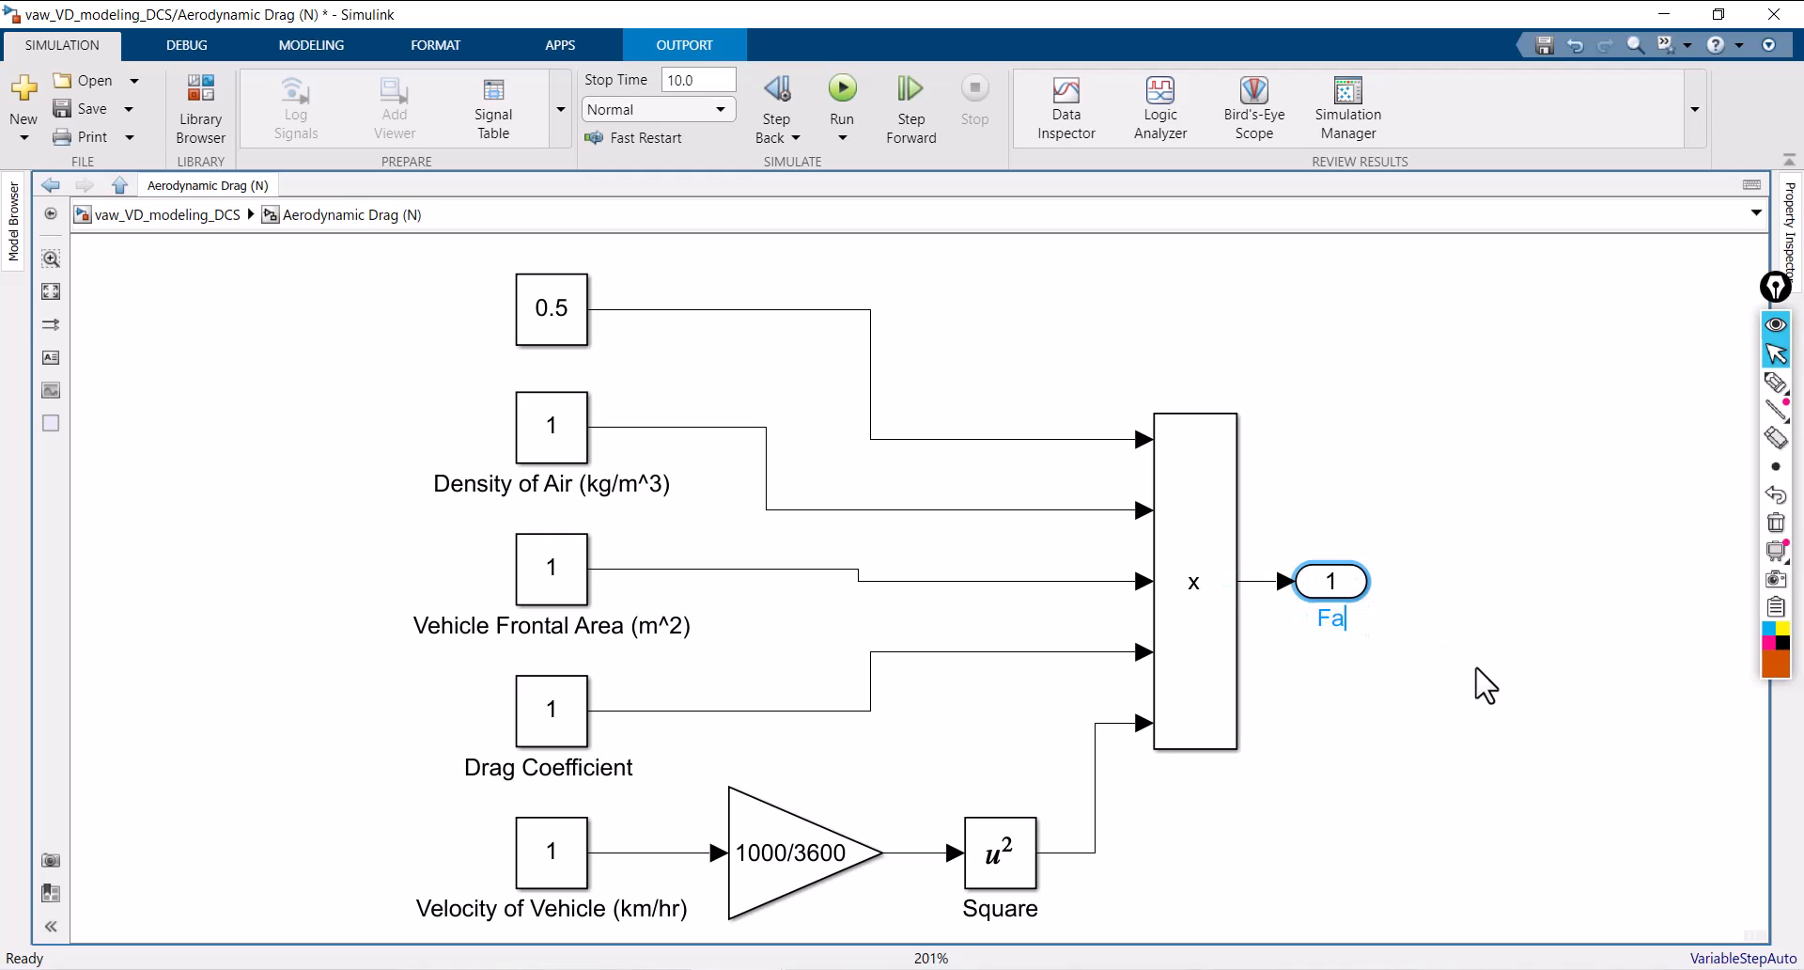
{"action": "type", "text": "()"}
{"action": "type", "text": "n"}
{"action": "key", "text": "BackSpace"}
{"action": "type", "text": "N"}
{"action": "left_click", "coordinate": [1484, 683]}
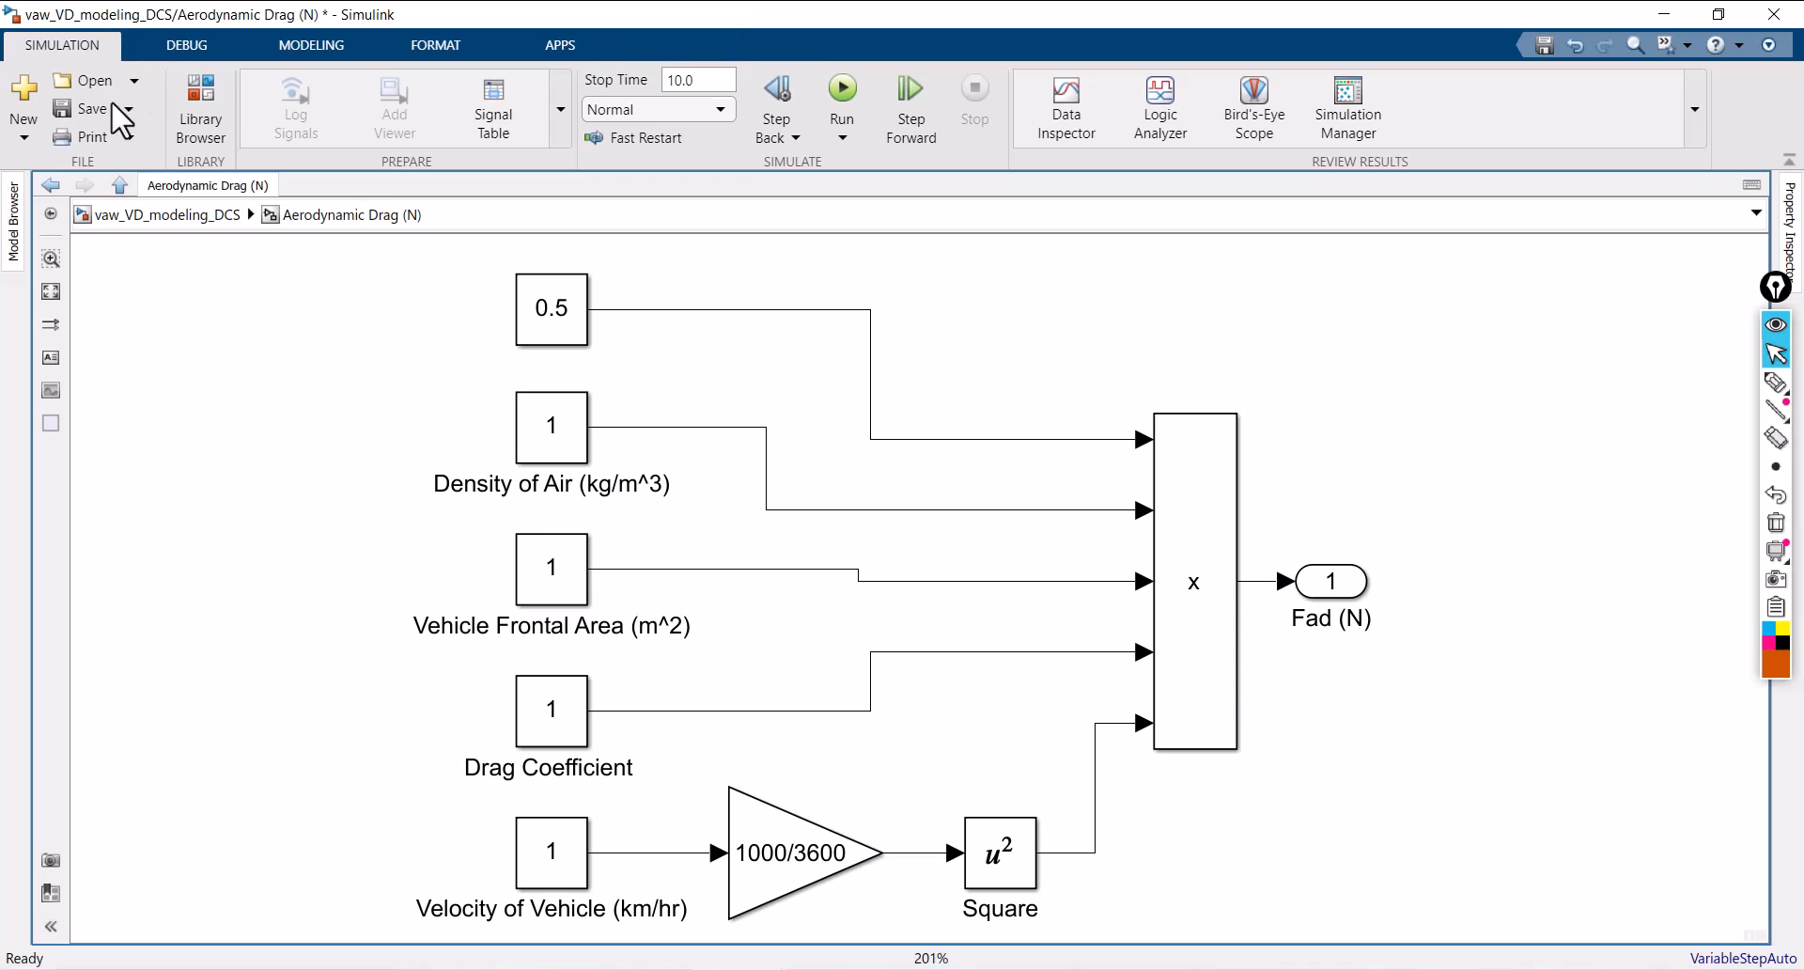
Step: Return to the model's top level, then switch to PowerPoint and consult the Grading Resistance slide for its formula
{"action": "left_click", "coordinate": [160, 216]}
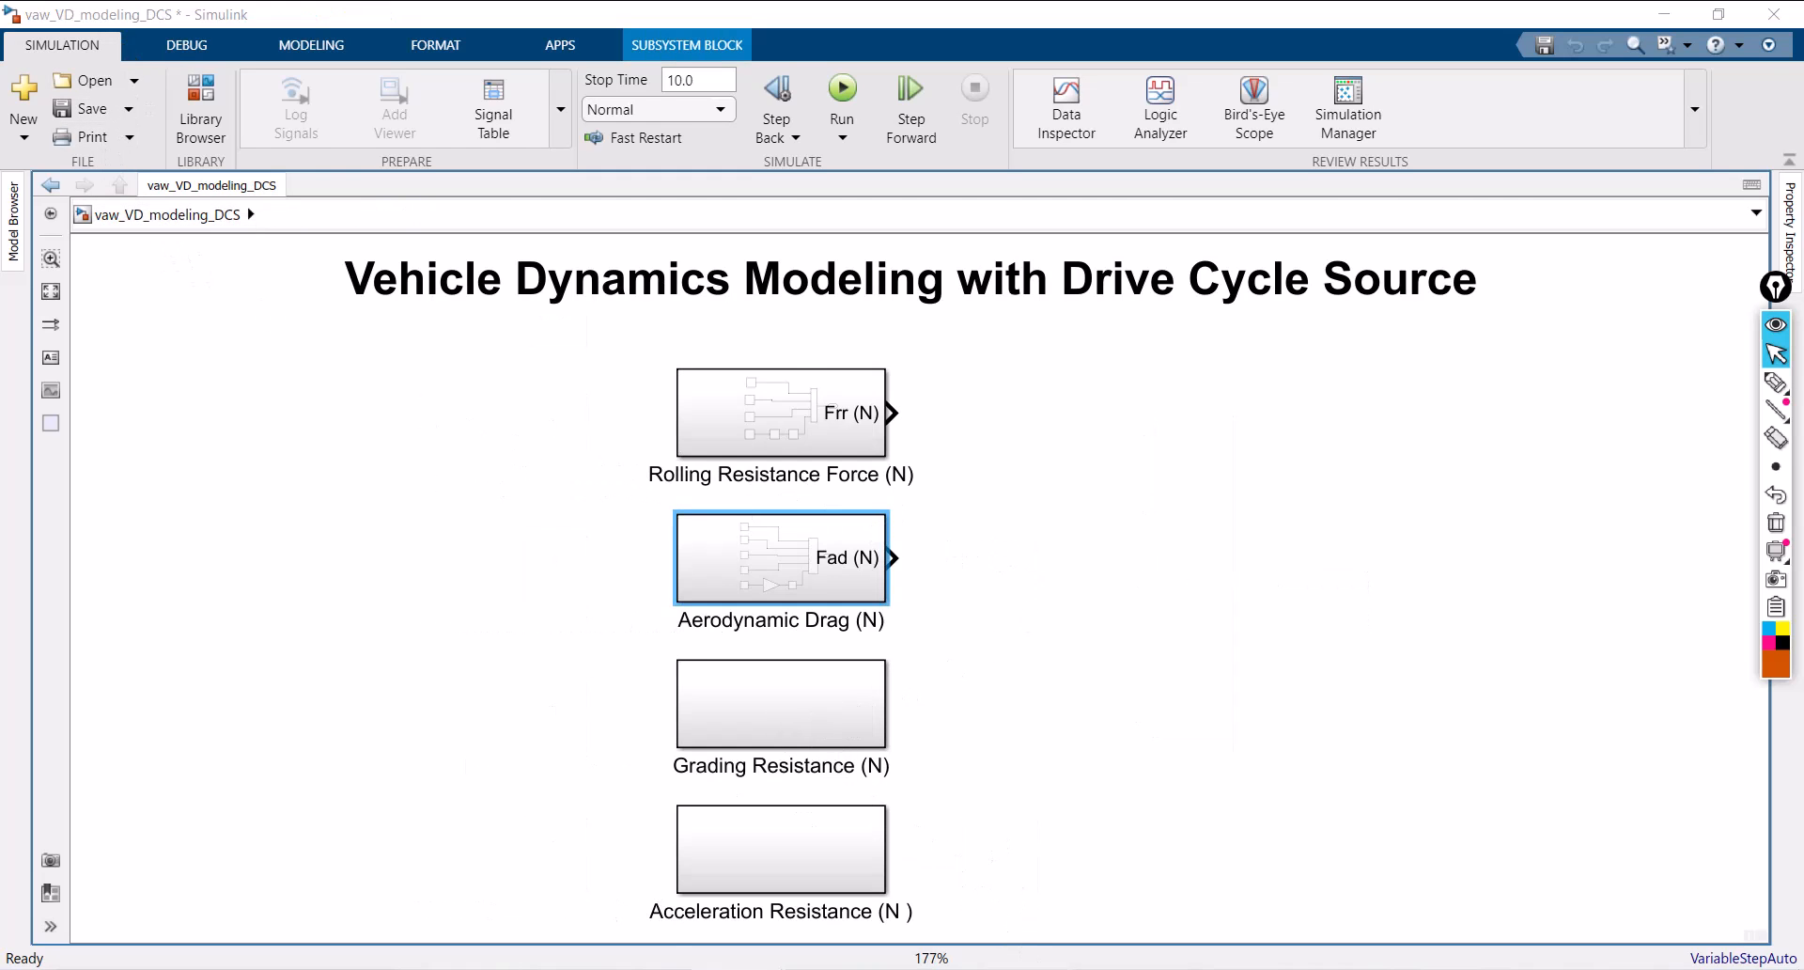
{"action": "key", "text": "alt+Tab"}
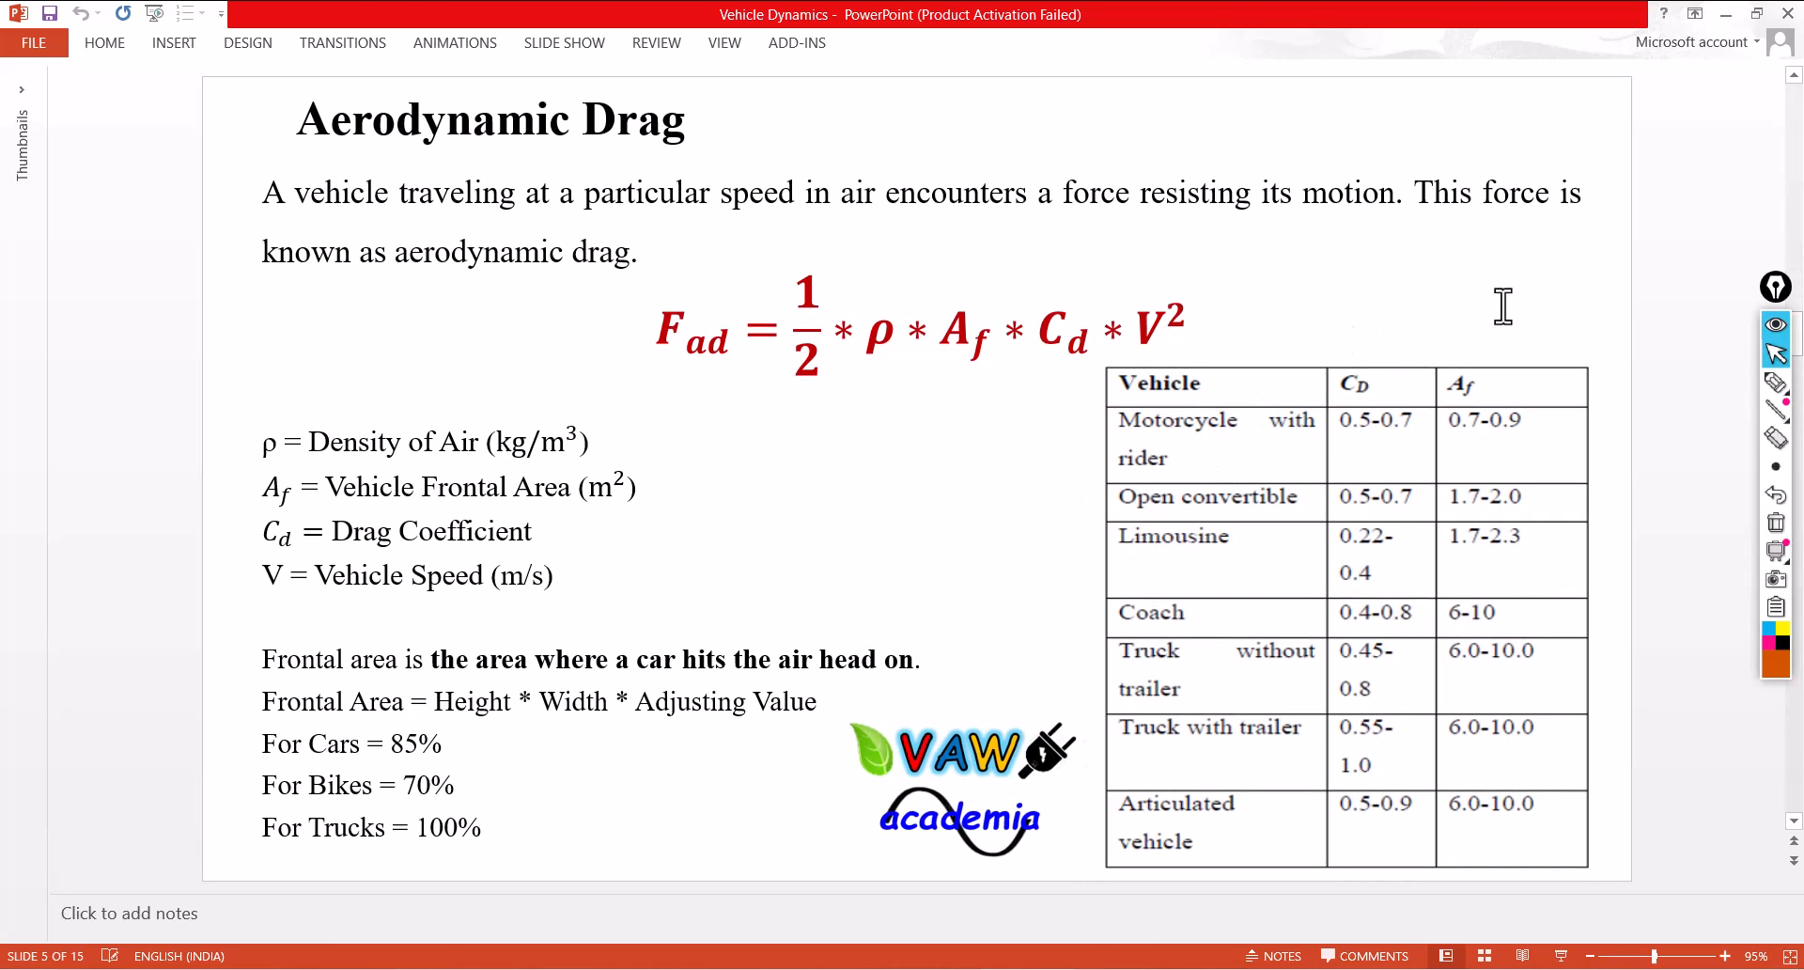
{"action": "scroll", "coordinate": [1502, 305], "scroll_direction": "down", "scroll_amount": 1}
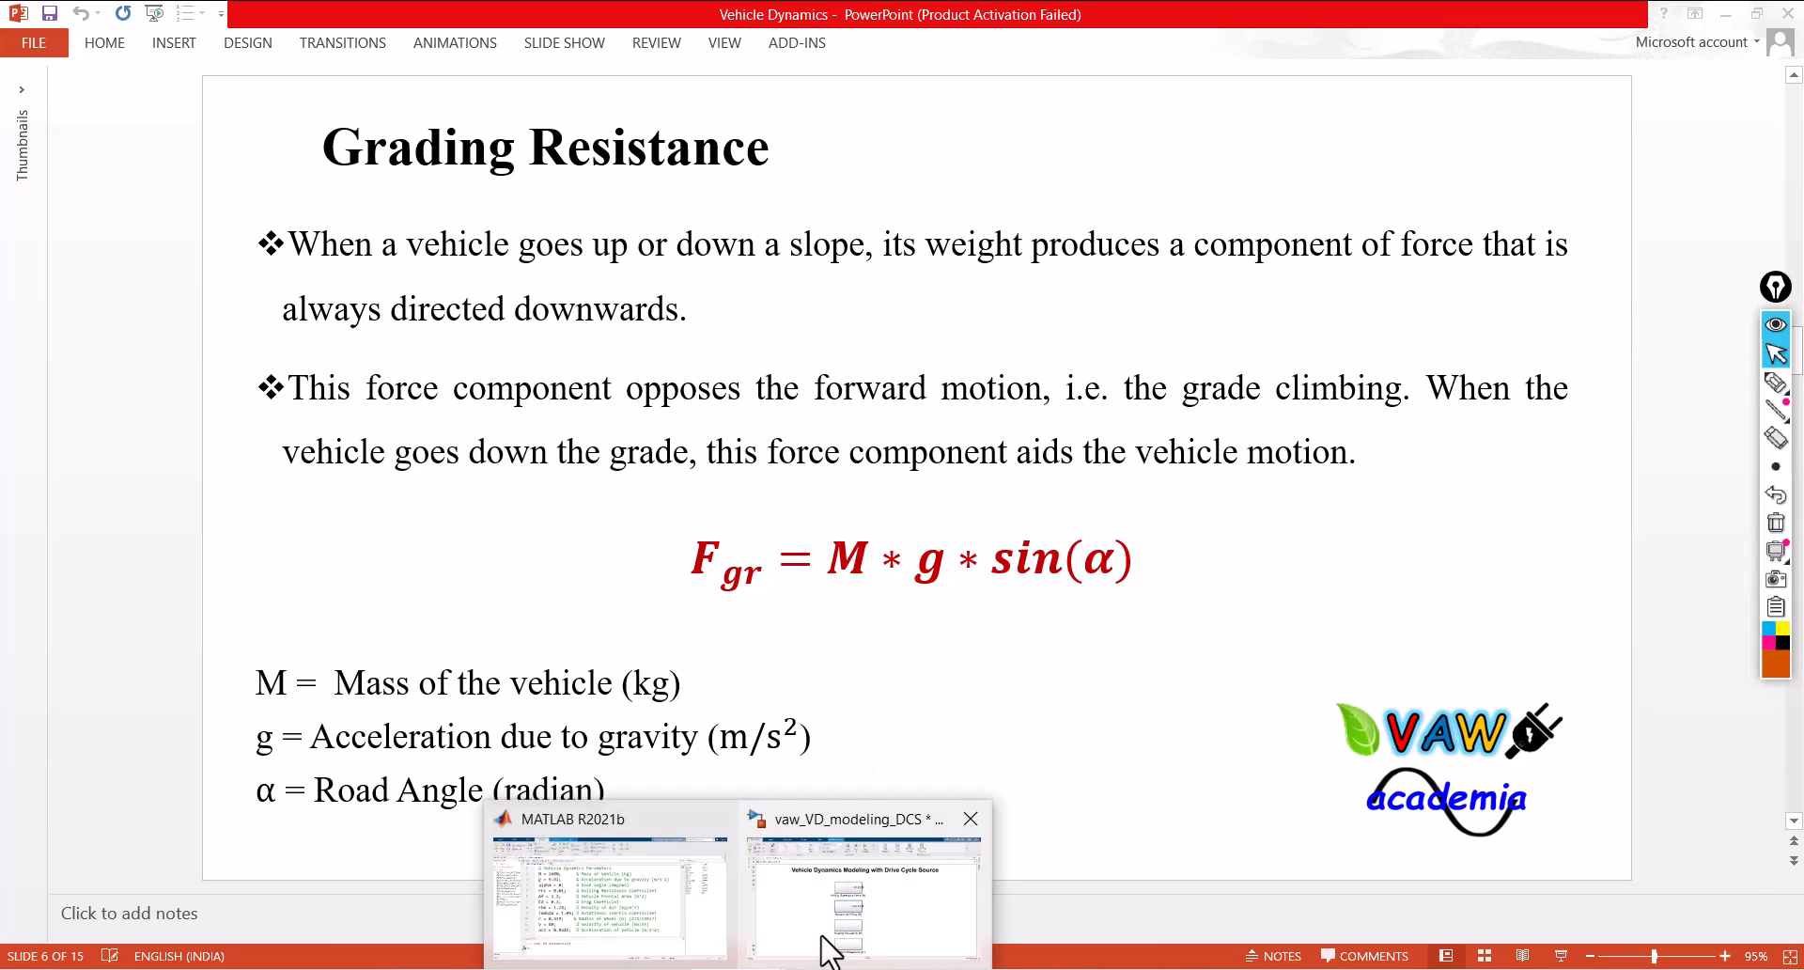
Step: Switch back to Simulink and copy all blocks of the Rolling Resistance Force subsystem into the Grading Resistance subsystem
{"action": "left_click", "coordinate": [827, 945]}
{"action": "double_click", "coordinate": [786, 416]}
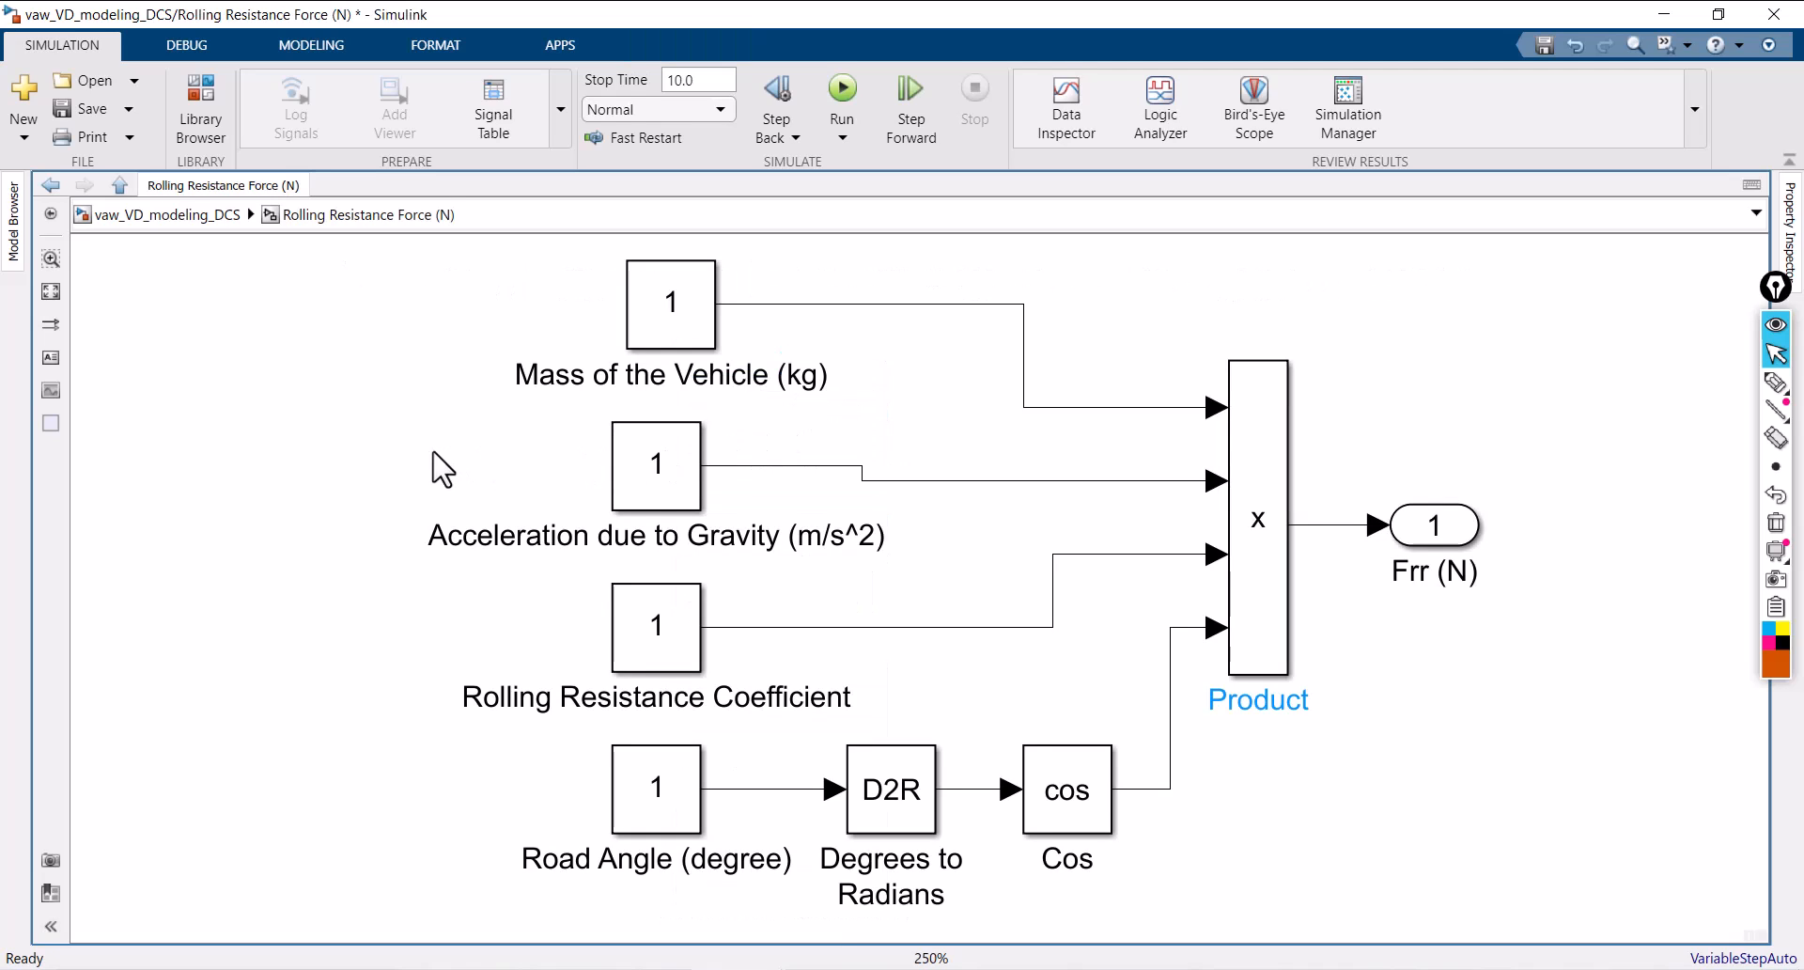
{"action": "key", "text": "ctrl+a"}
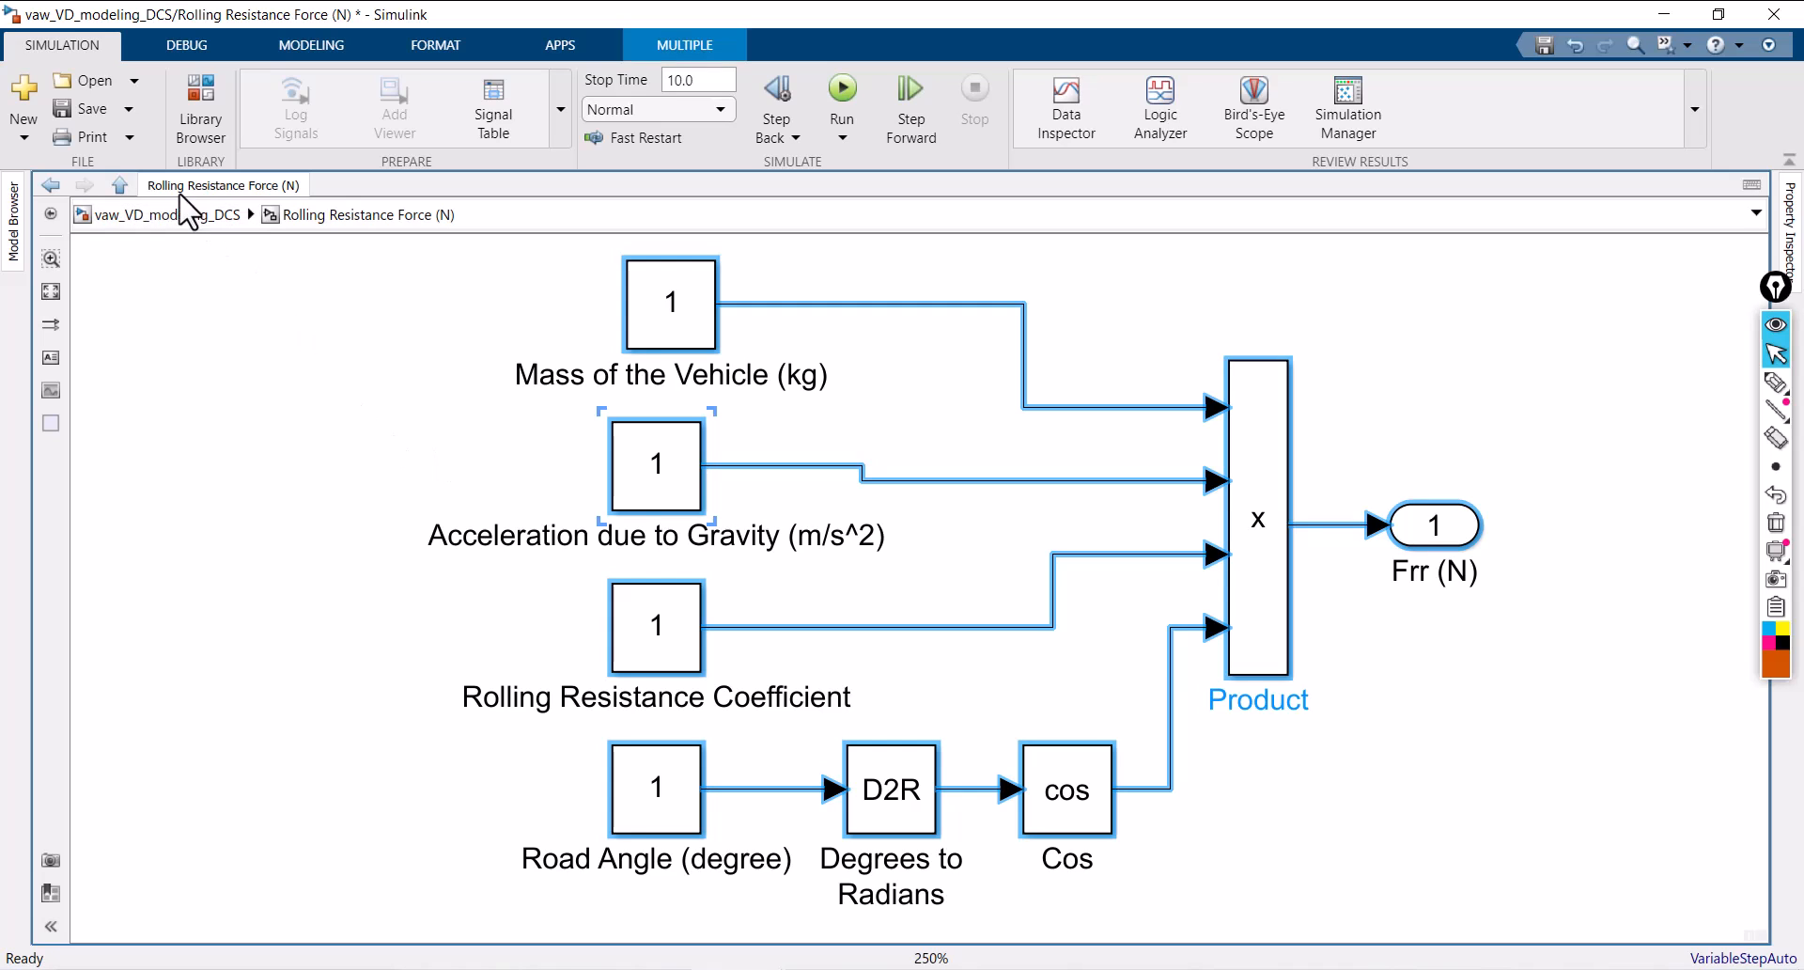
{"action": "left_click", "coordinate": [164, 214]}
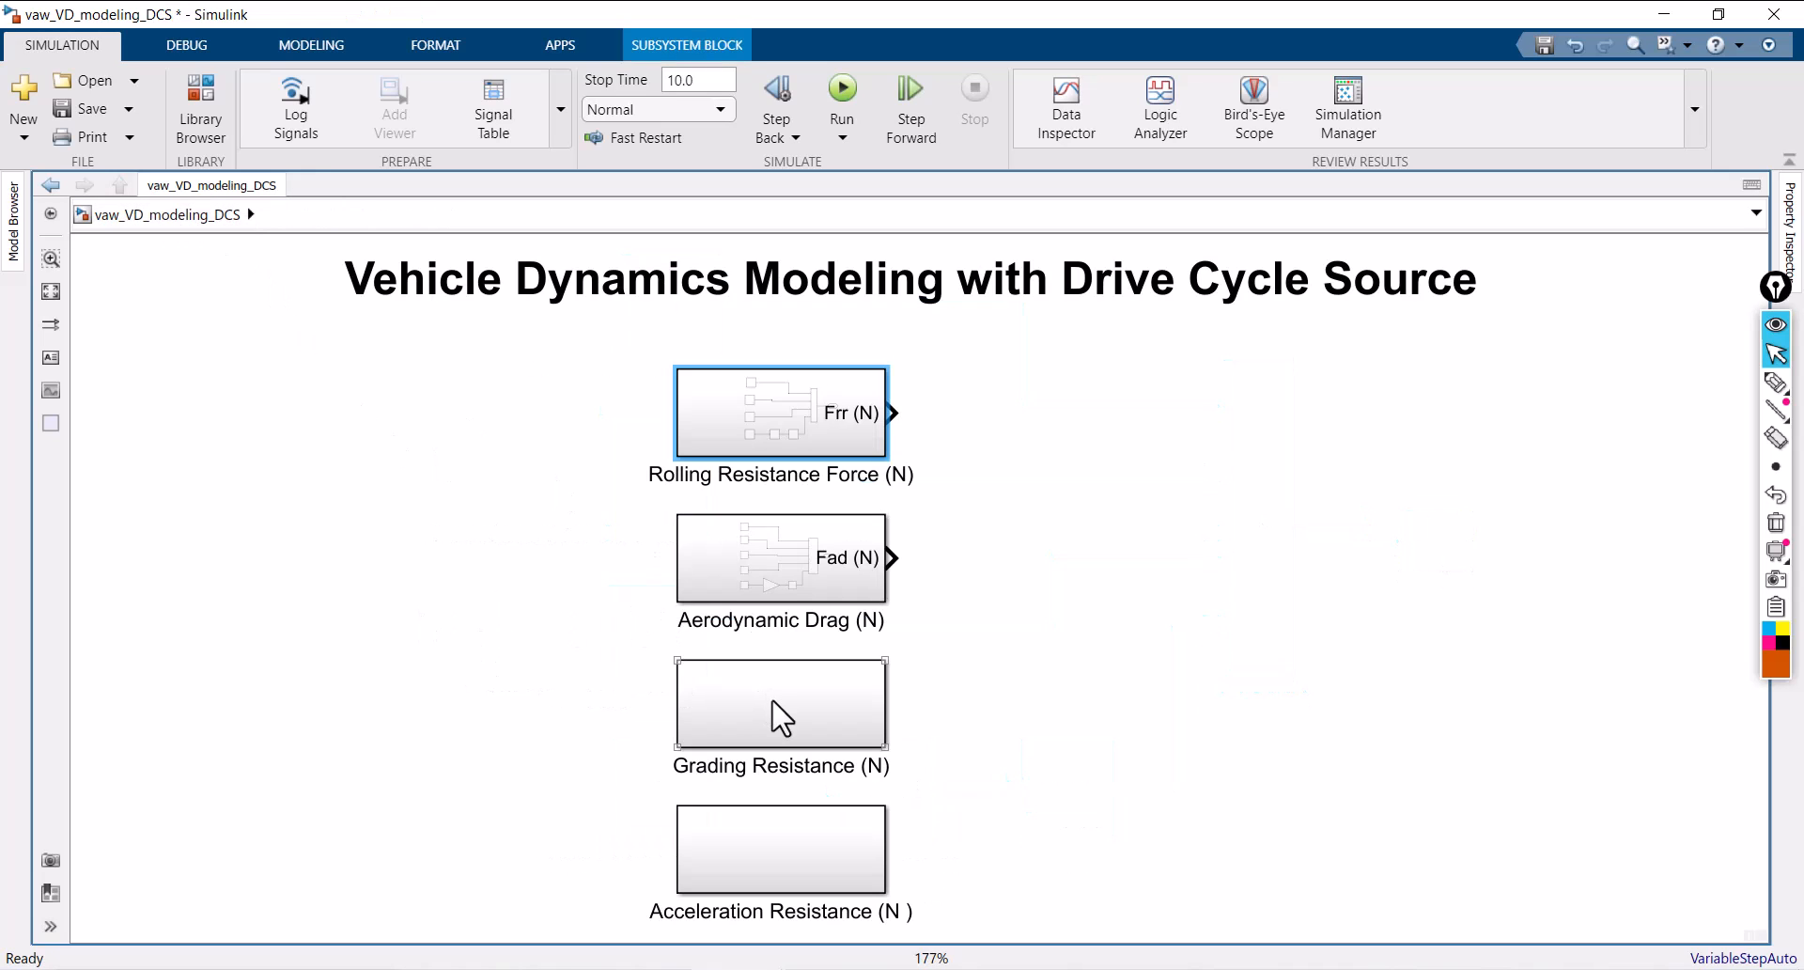
{"action": "double_click", "coordinate": [849, 728]}
{"action": "key", "text": "ctrl+v"}
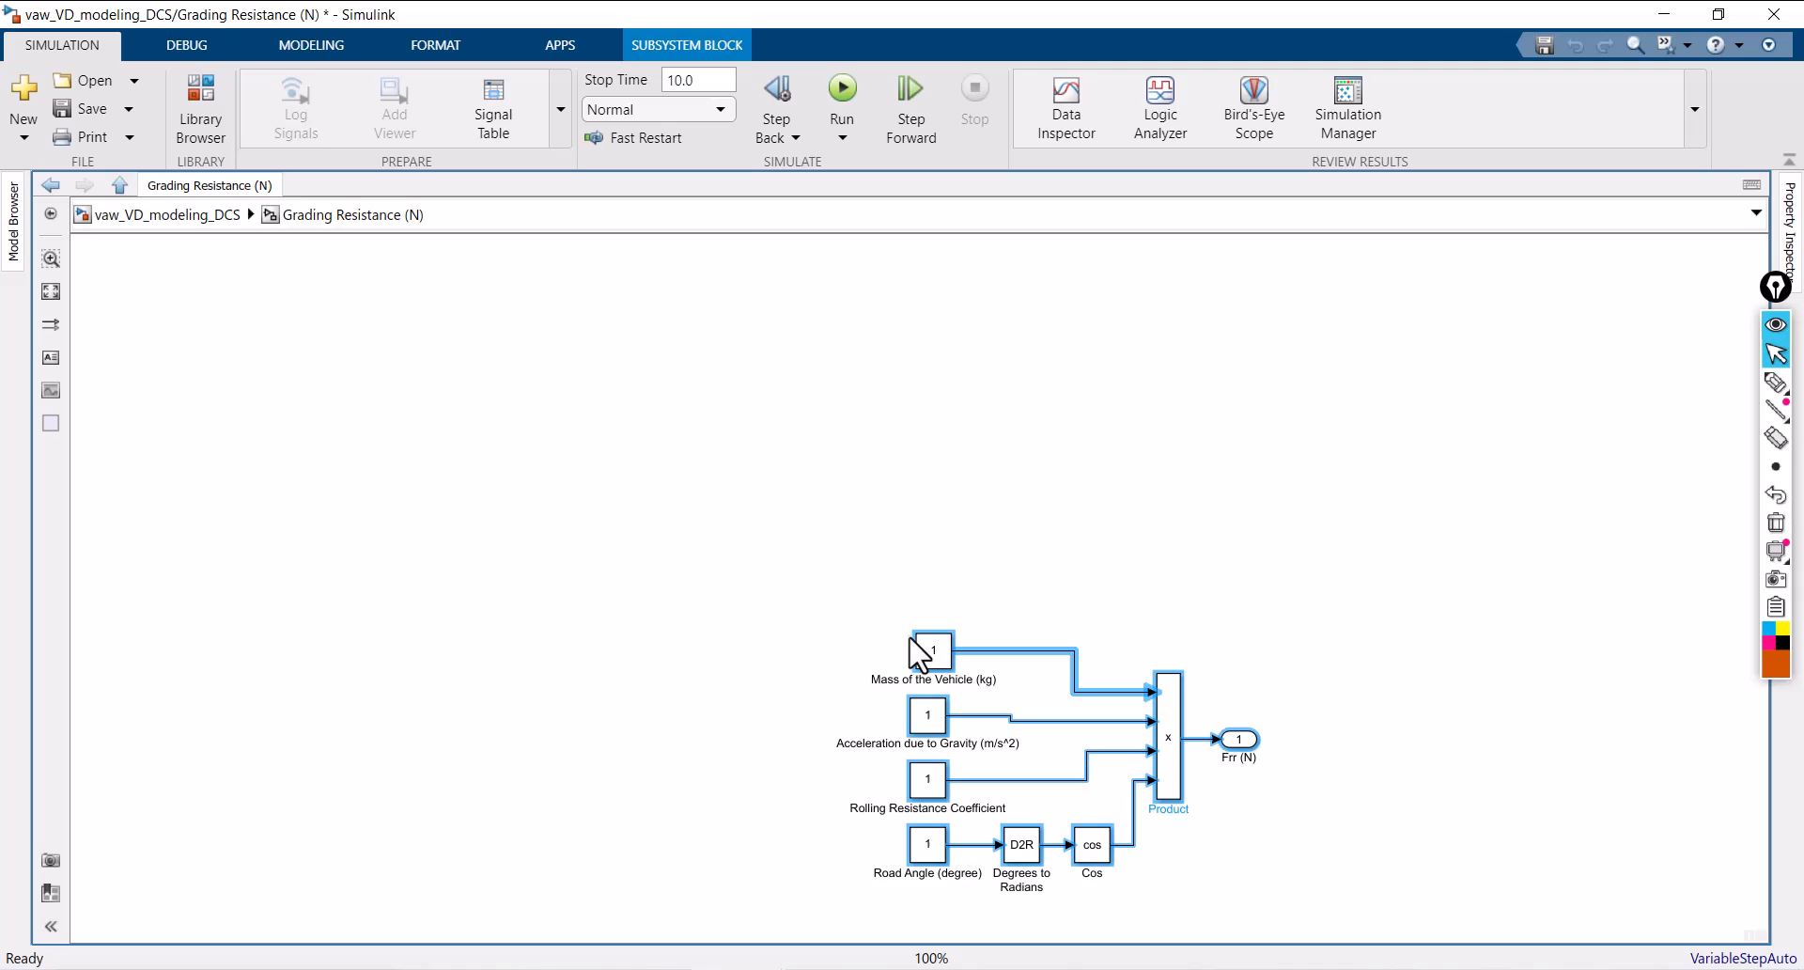
{"action": "key", "text": "space"}
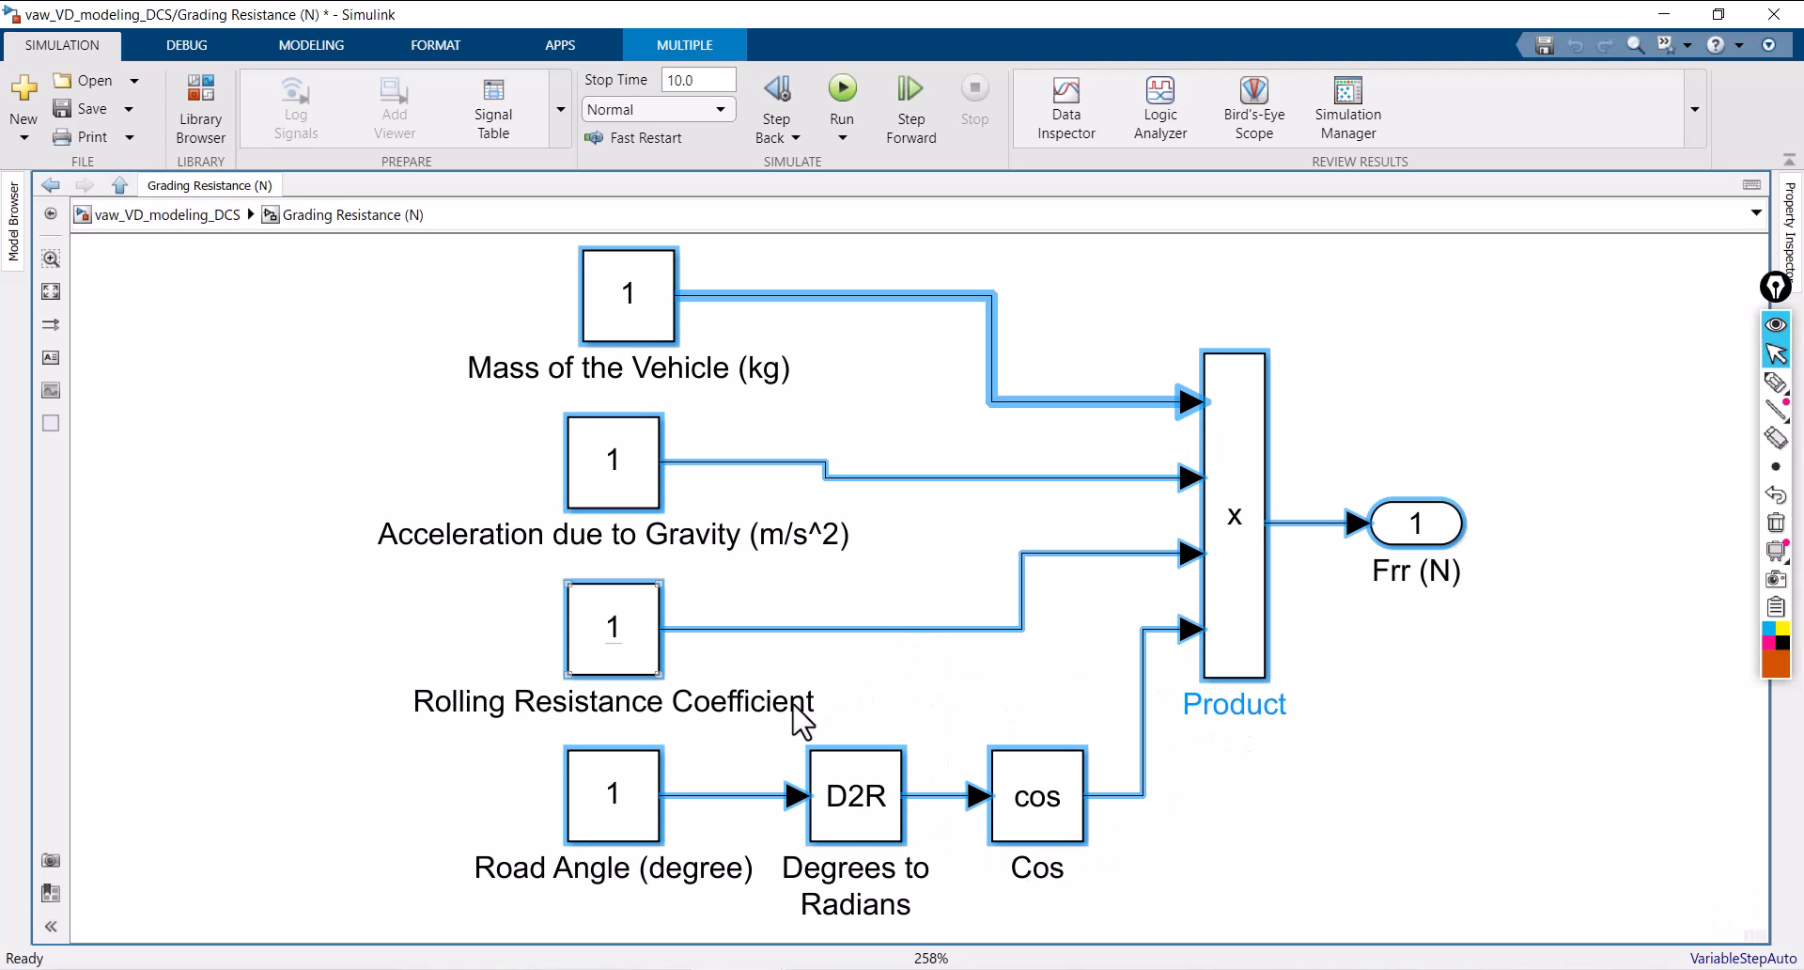
Step: Delete the Rolling Resistance Coefficient constant and its leftover signal line from the Grading Resistance subsystem
{"action": "left_click", "coordinate": [841, 685]}
{"action": "left_click", "coordinate": [621, 641]}
{"action": "left_click", "coordinate": [625, 653]}
{"action": "key", "text": "Delete"}
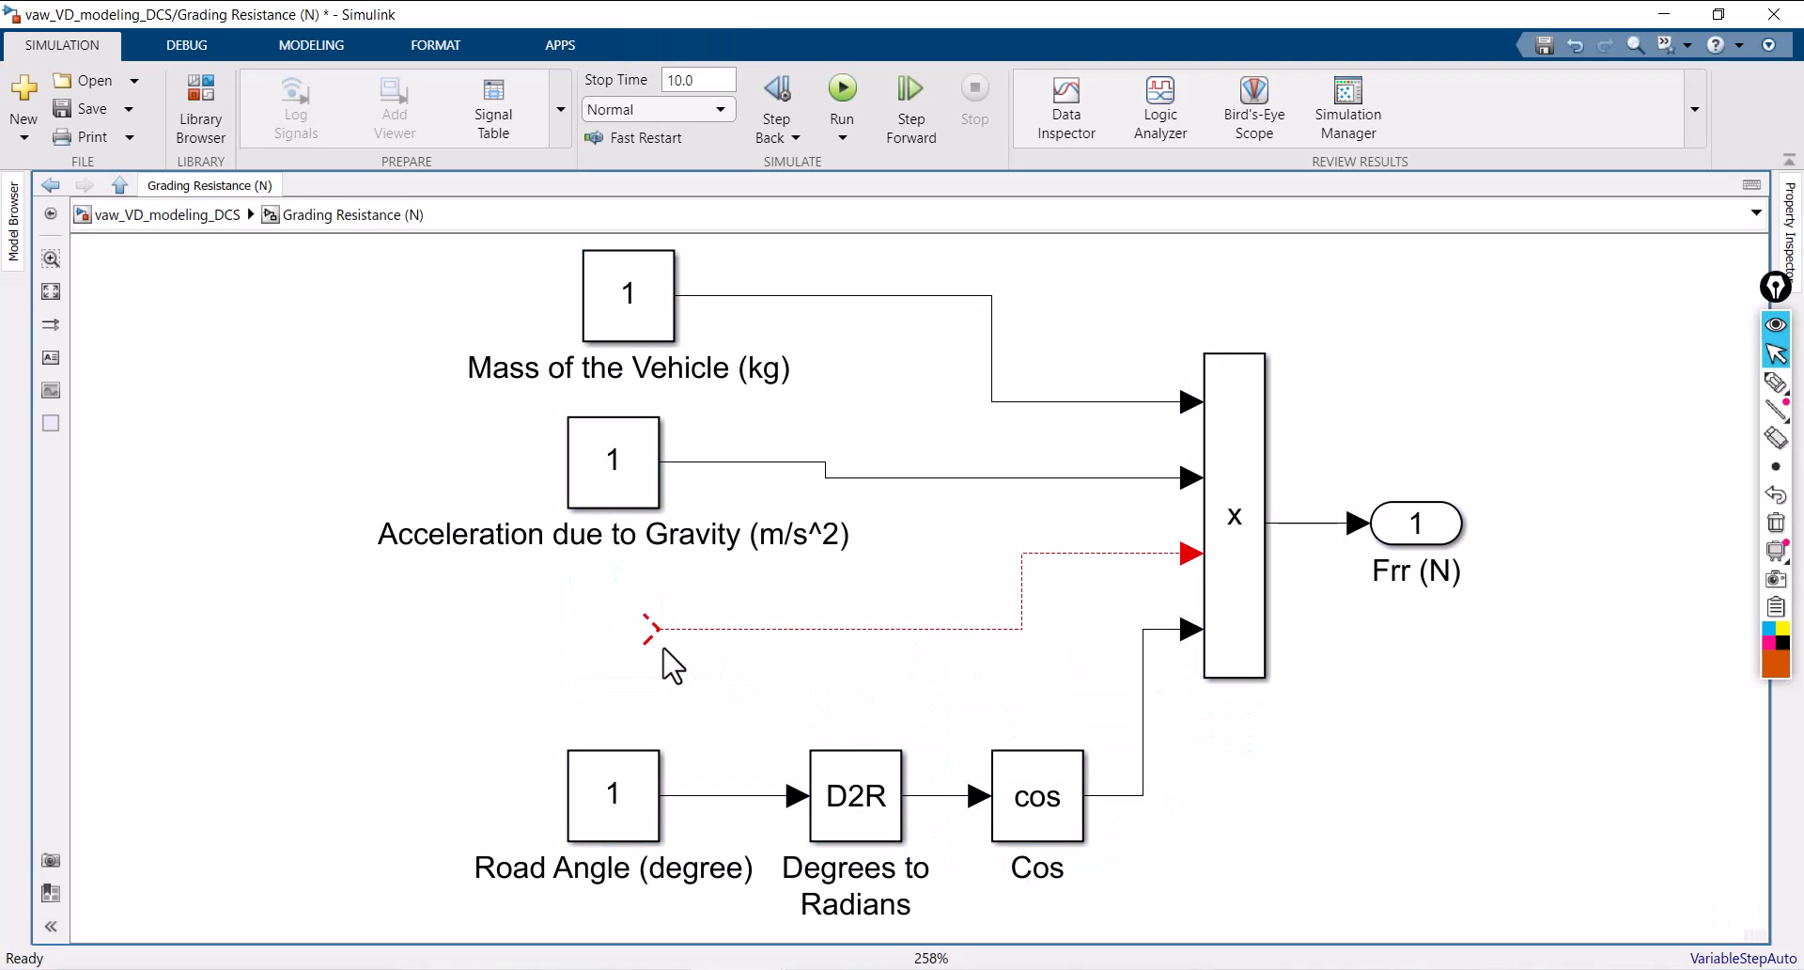
{"action": "left_click", "coordinate": [745, 628]}
{"action": "key", "text": "Delete"}
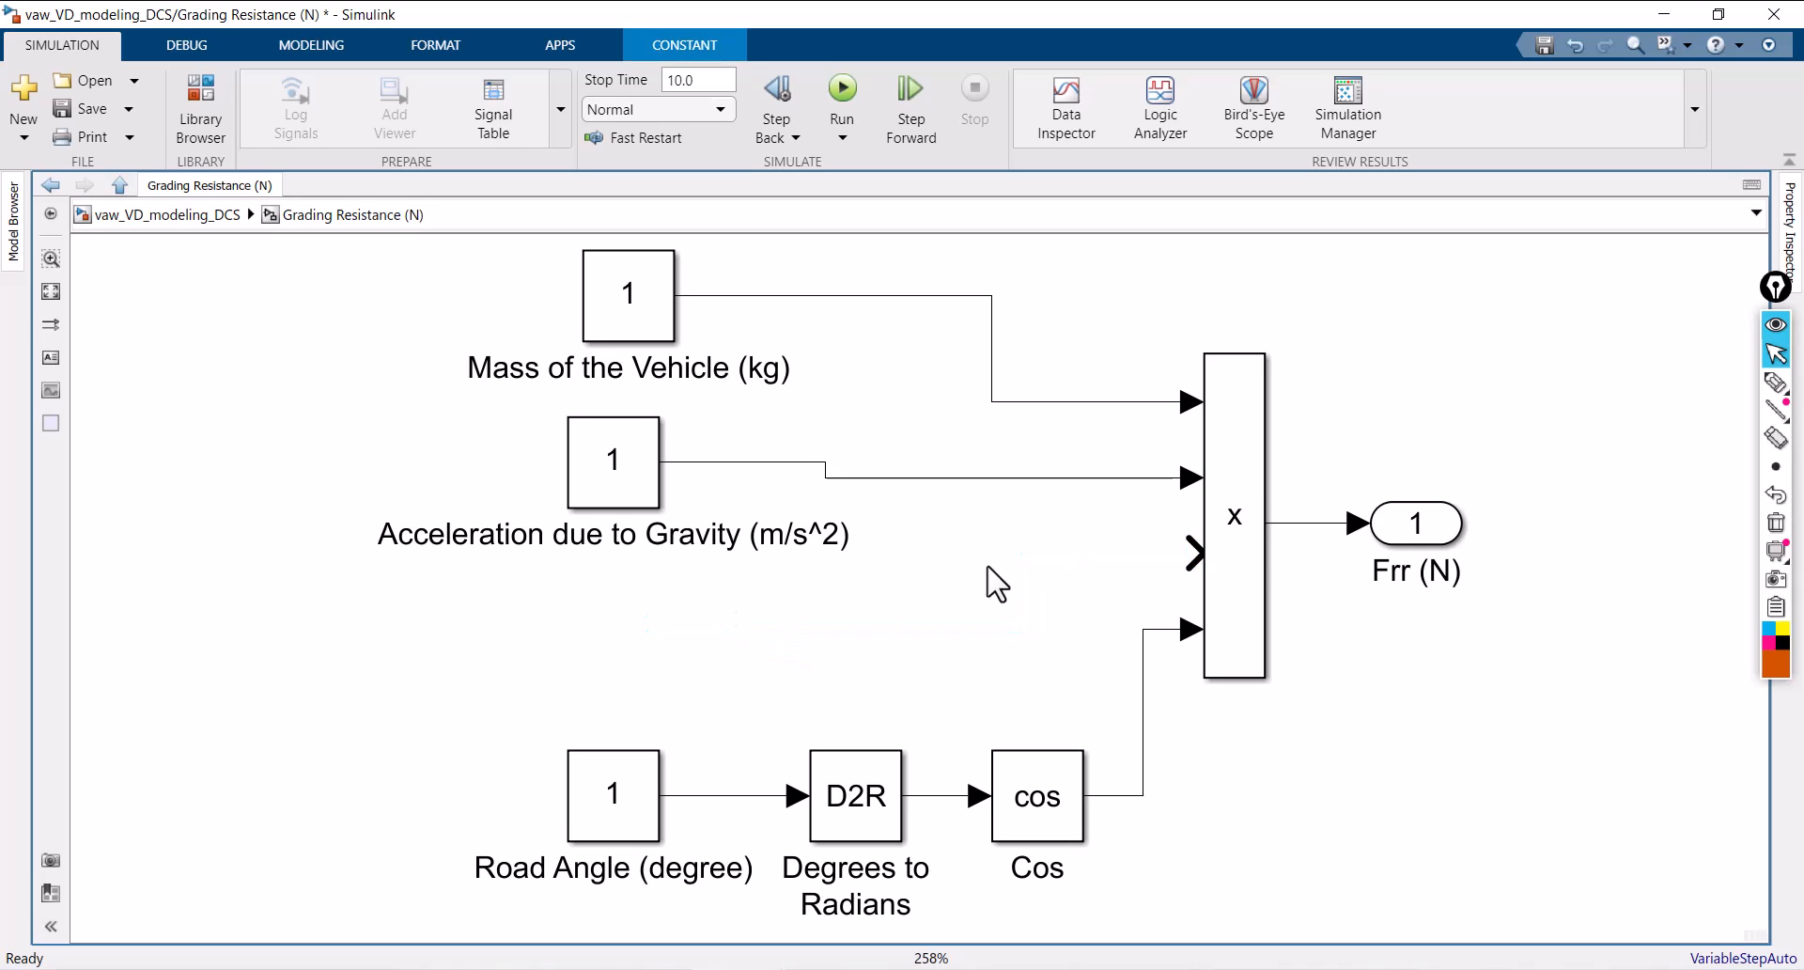
Step: Set the Product block's number of inputs to 3
{"action": "left_click", "coordinate": [1240, 537]}
{"action": "double_click", "coordinate": [1235, 529]}
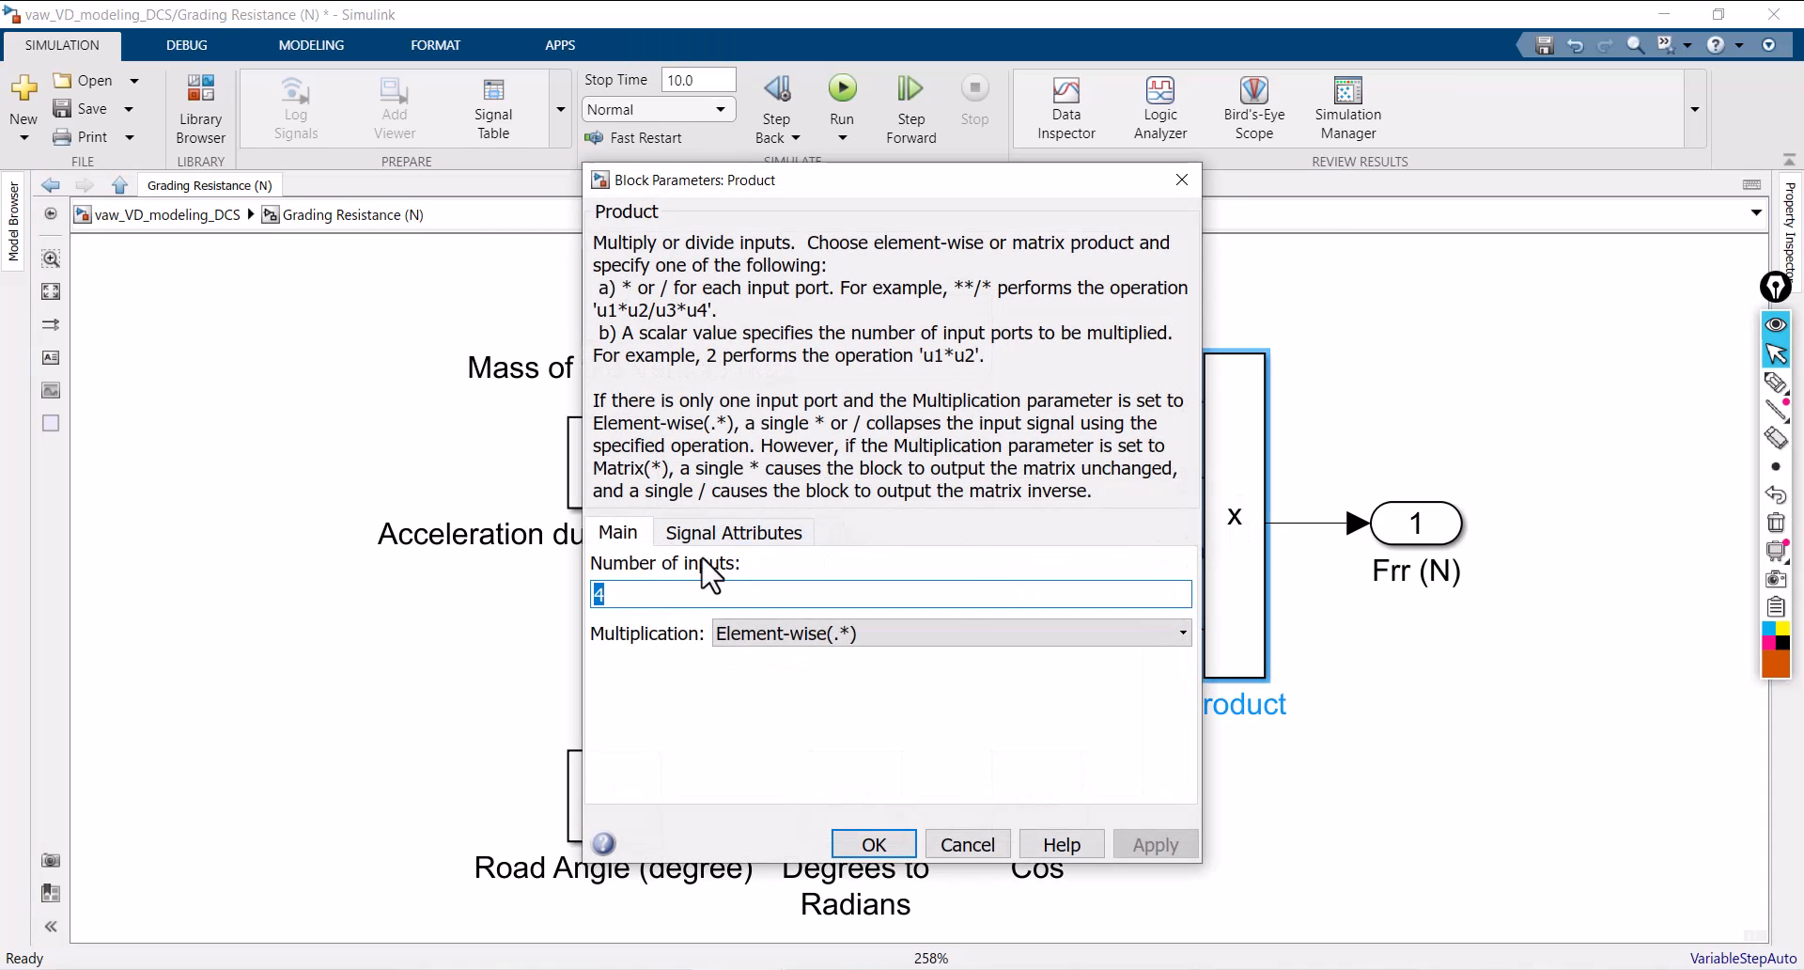
{"action": "type", "text": "3"}
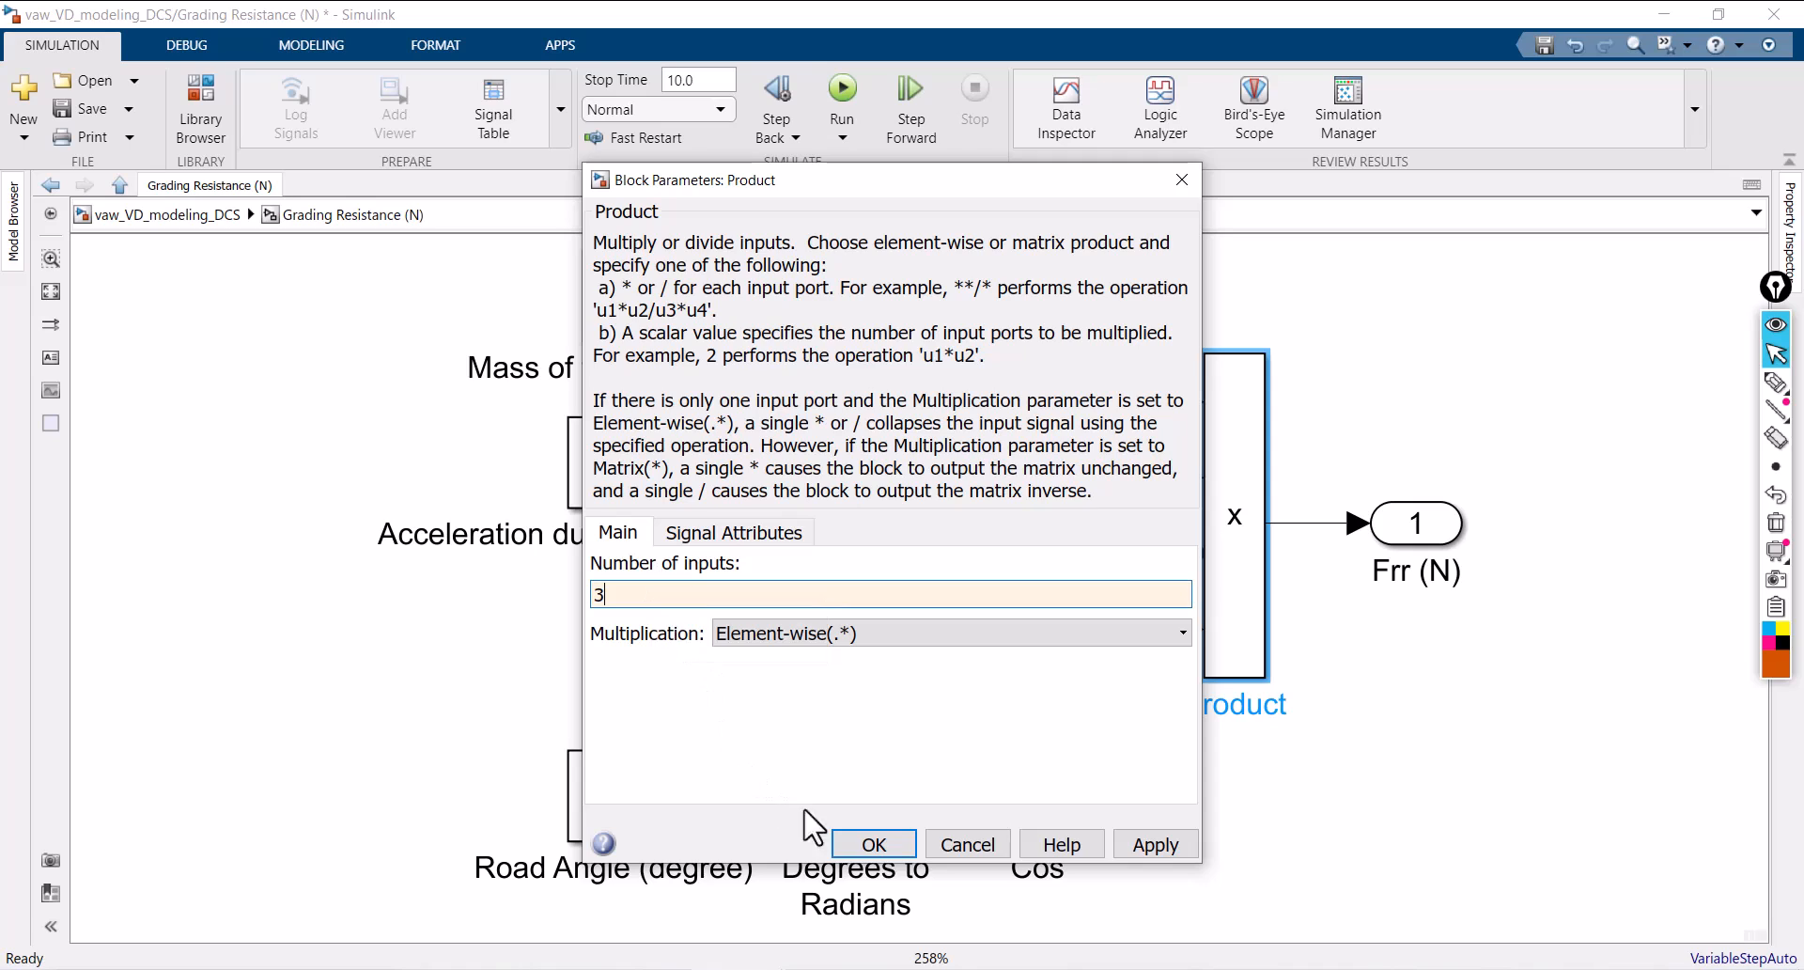
{"action": "left_click", "coordinate": [872, 843]}
Step: Reconnect the Cos output to the third Product input and move the road angle, Degrees to Radians and Cos blocks up beneath the gravity constant
{"action": "left_click", "coordinate": [1141, 716]}
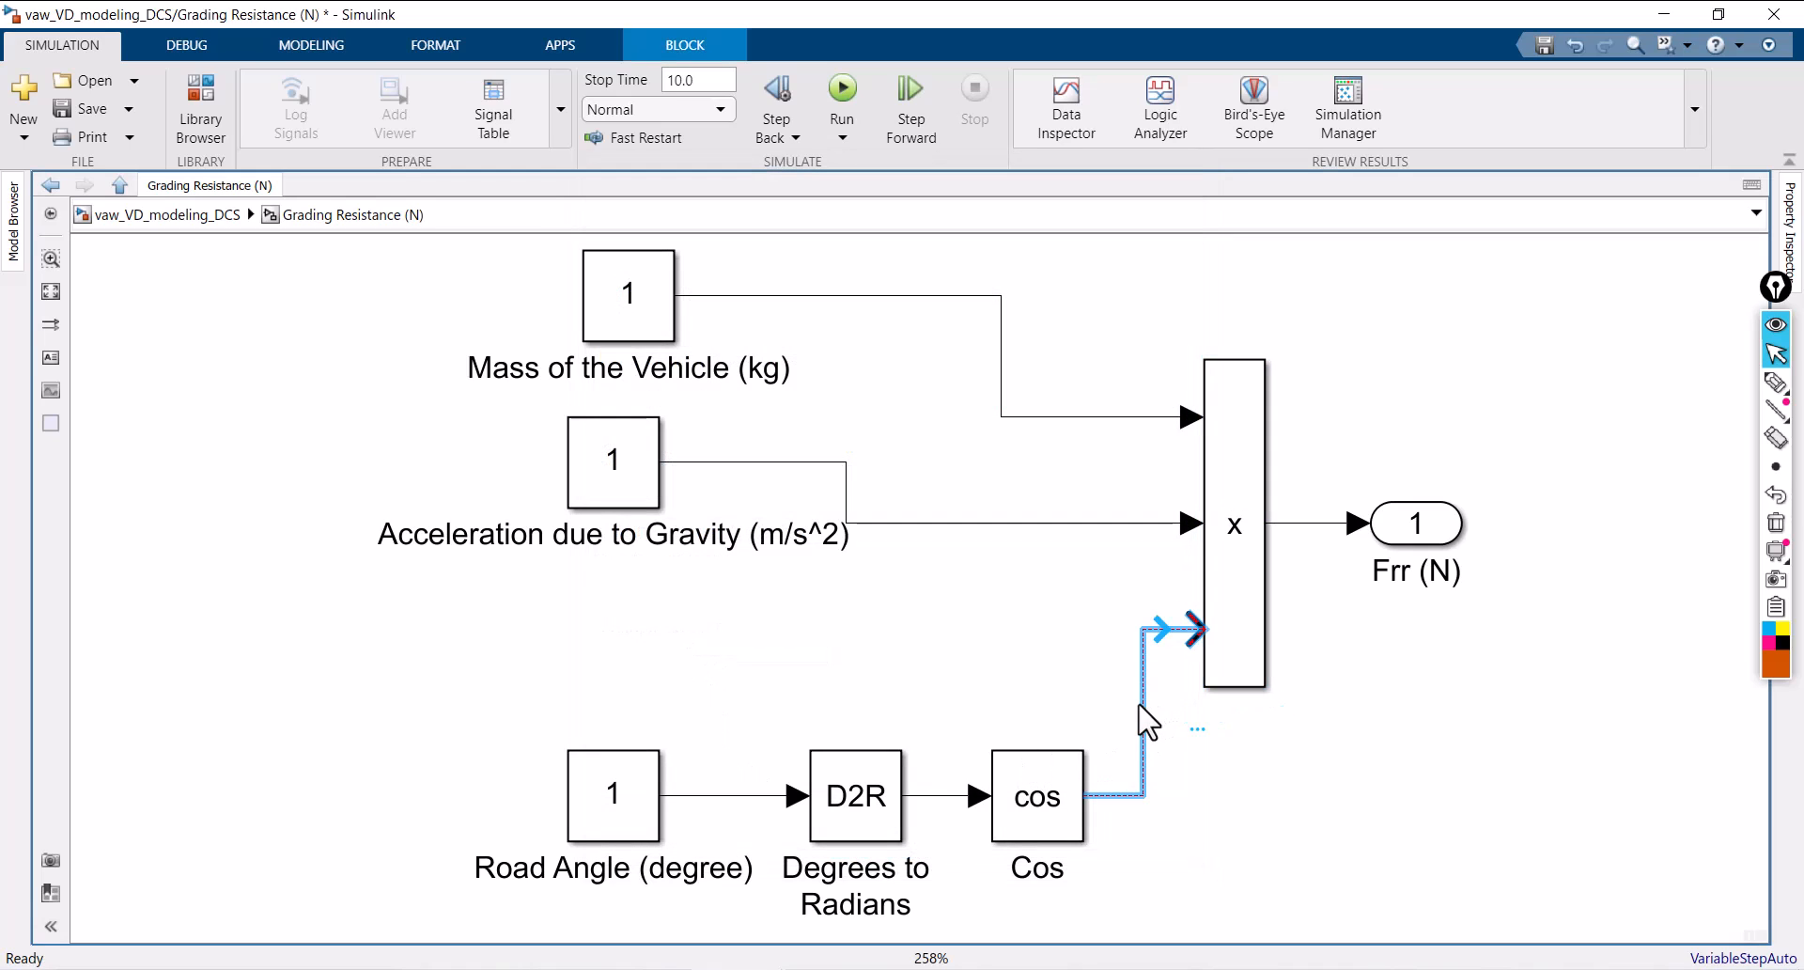
{"action": "key", "text": "Delete"}
{"action": "left_click_drag", "start_coordinate": [1099, 794], "coordinate": [1191, 629]}
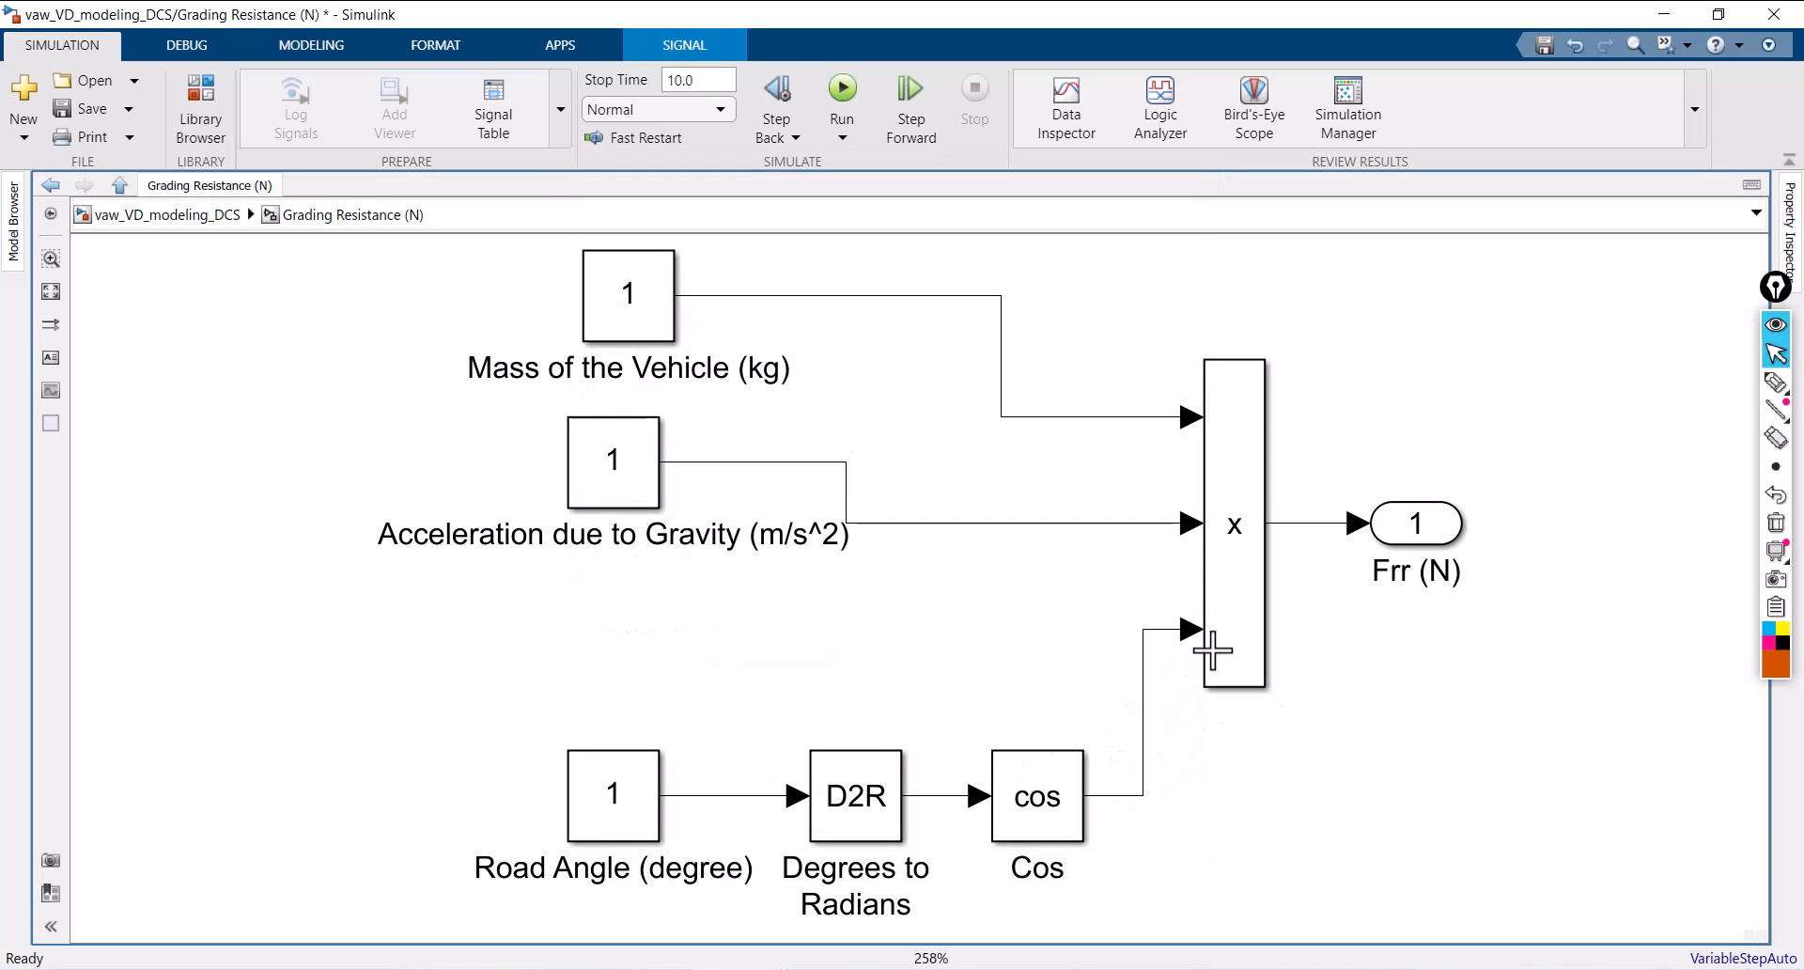
{"action": "mouse_move", "coordinate": [514, 680]}
{"action": "left_mouse_down"}
{"action": "mouse_move", "coordinate": [905, 761]}
{"action": "mouse_move", "coordinate": [1096, 913]}
{"action": "left_mouse_up"}
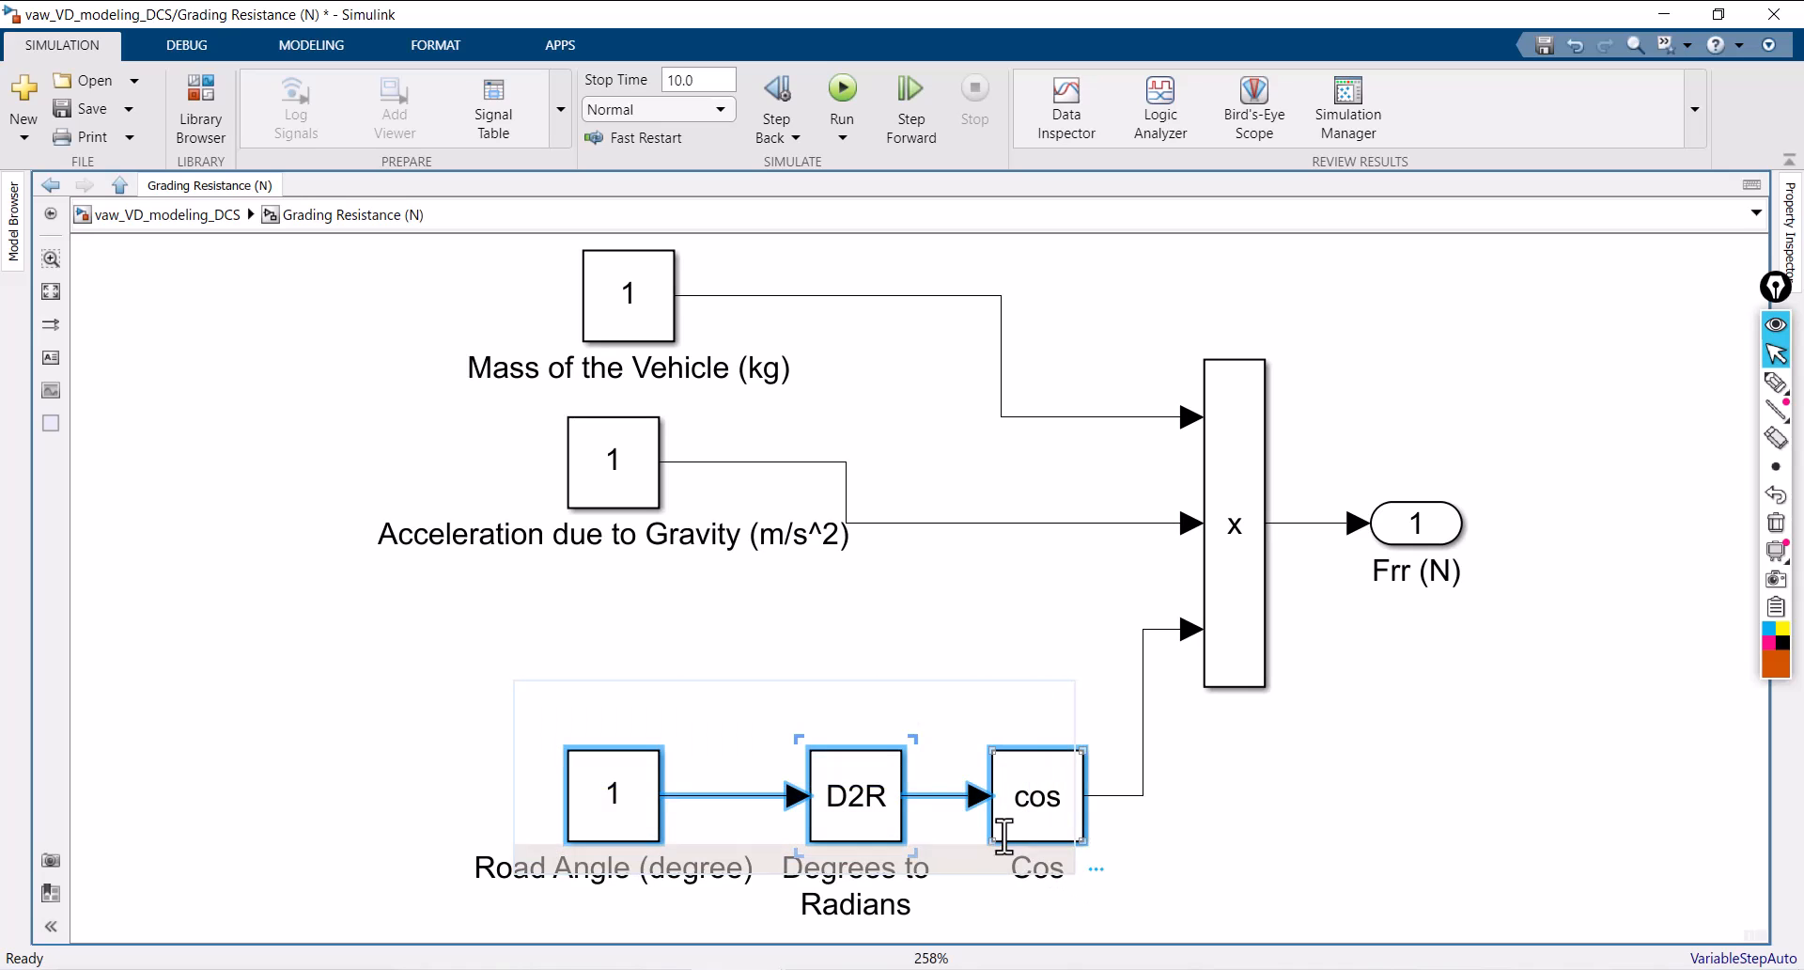
{"action": "left_click_drag", "start_coordinate": [998, 808], "coordinate": [866, 718]}
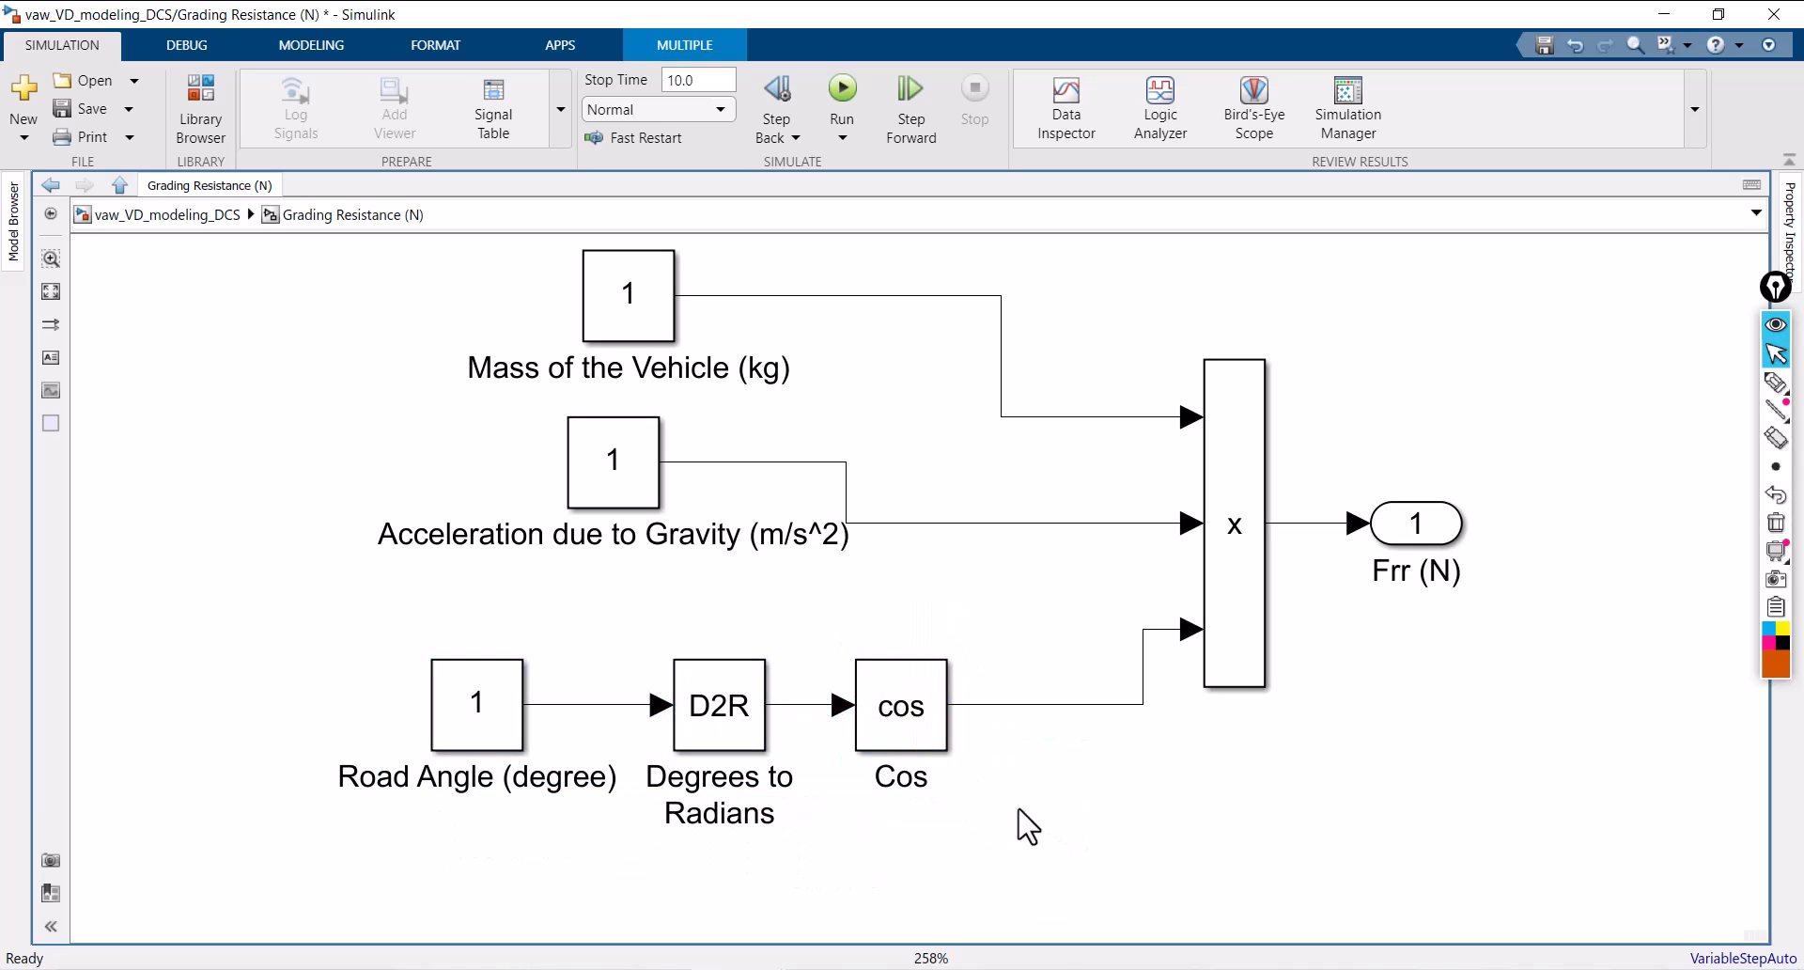
Step: Change the Cos block's trigonometric function to sin and rename the block Sine
{"action": "double_click", "coordinate": [919, 731]}
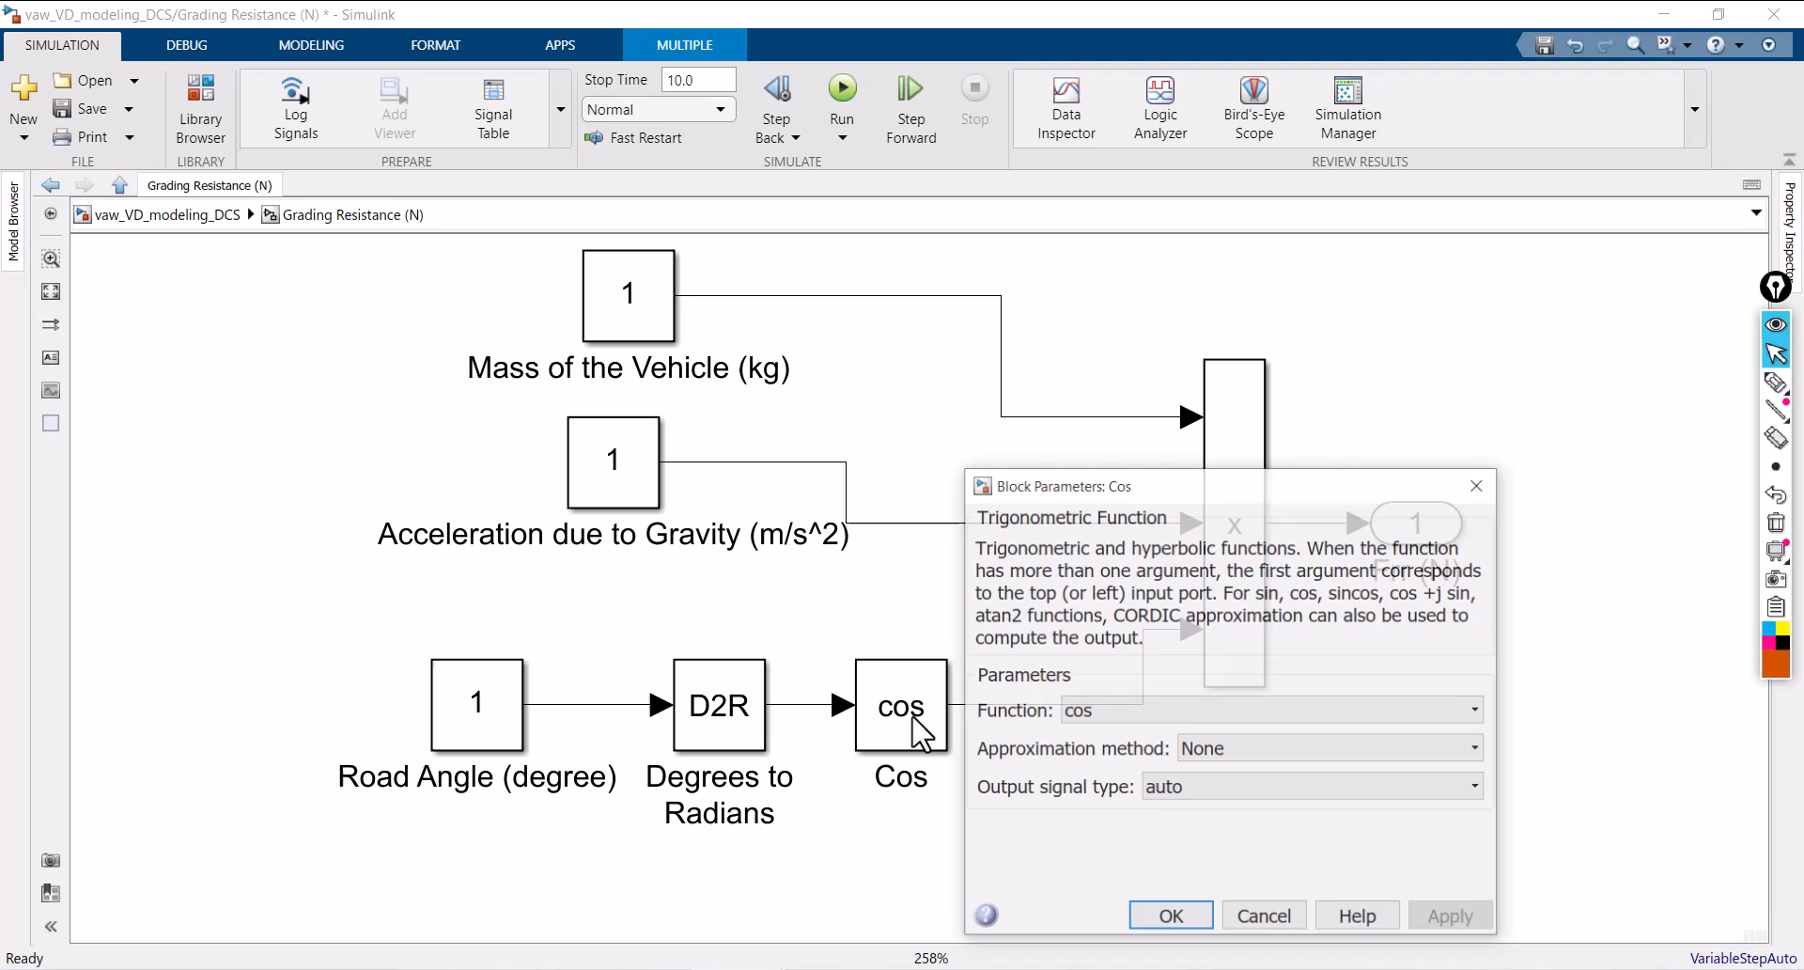
{"action": "left_click", "coordinate": [1222, 711]}
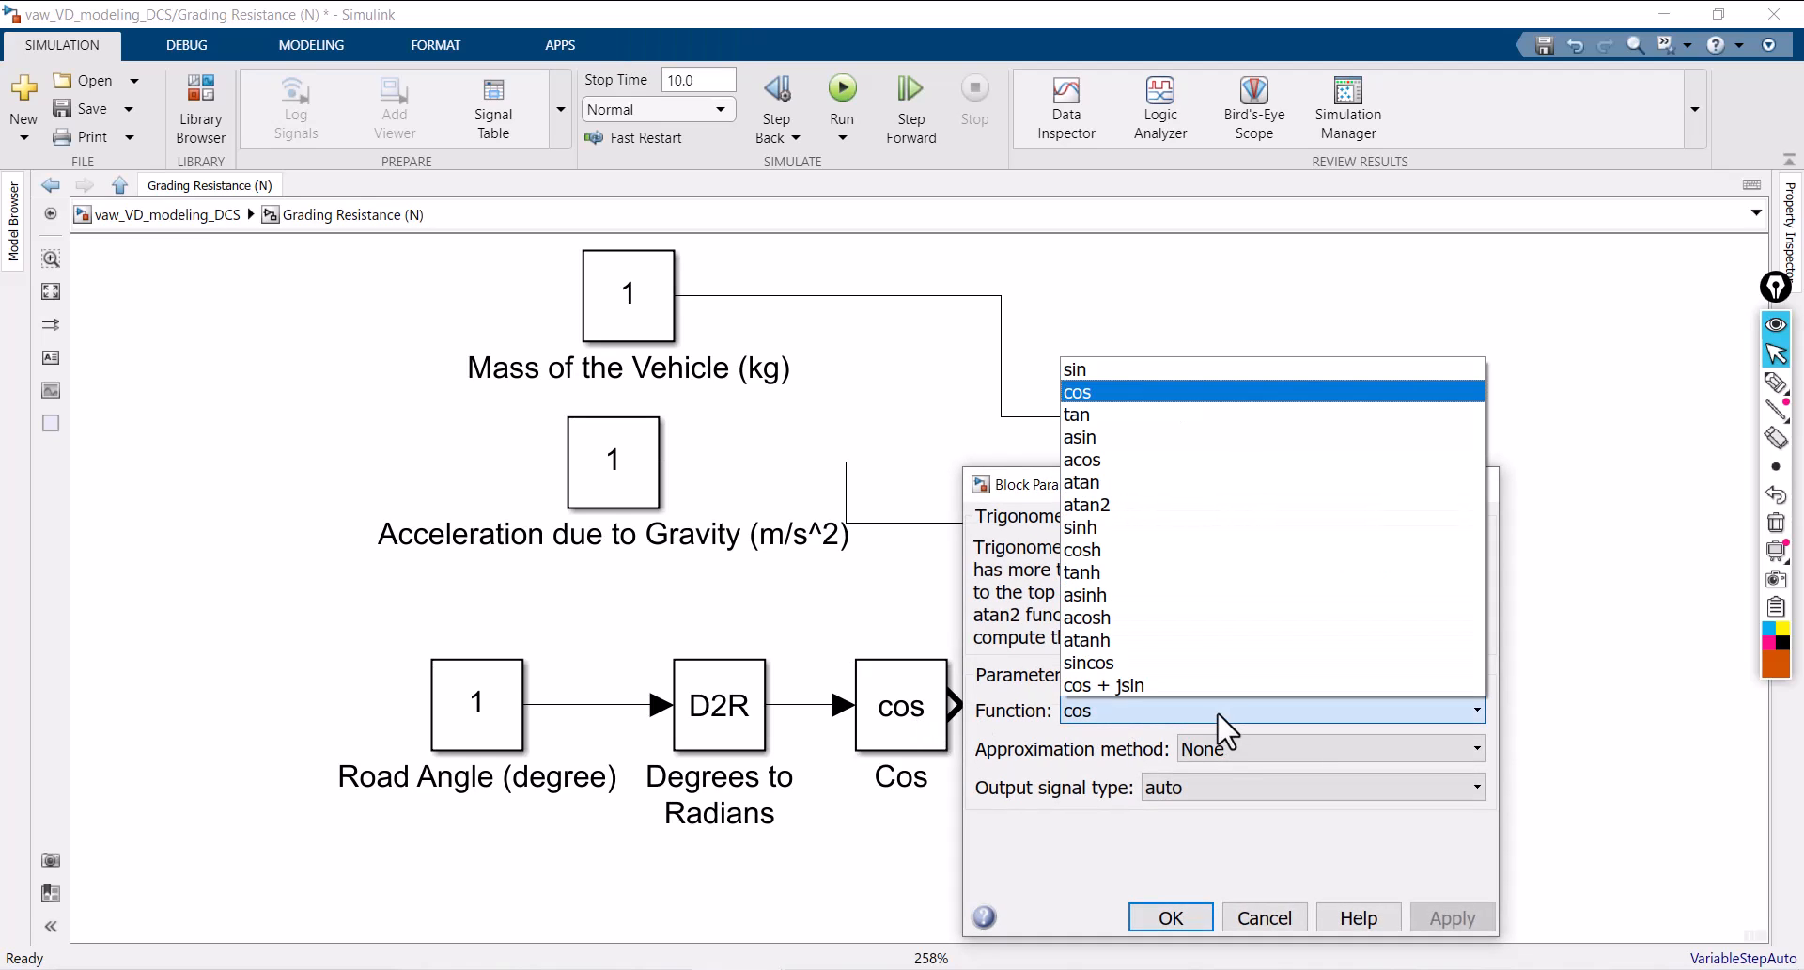
{"action": "left_click", "coordinate": [1132, 372]}
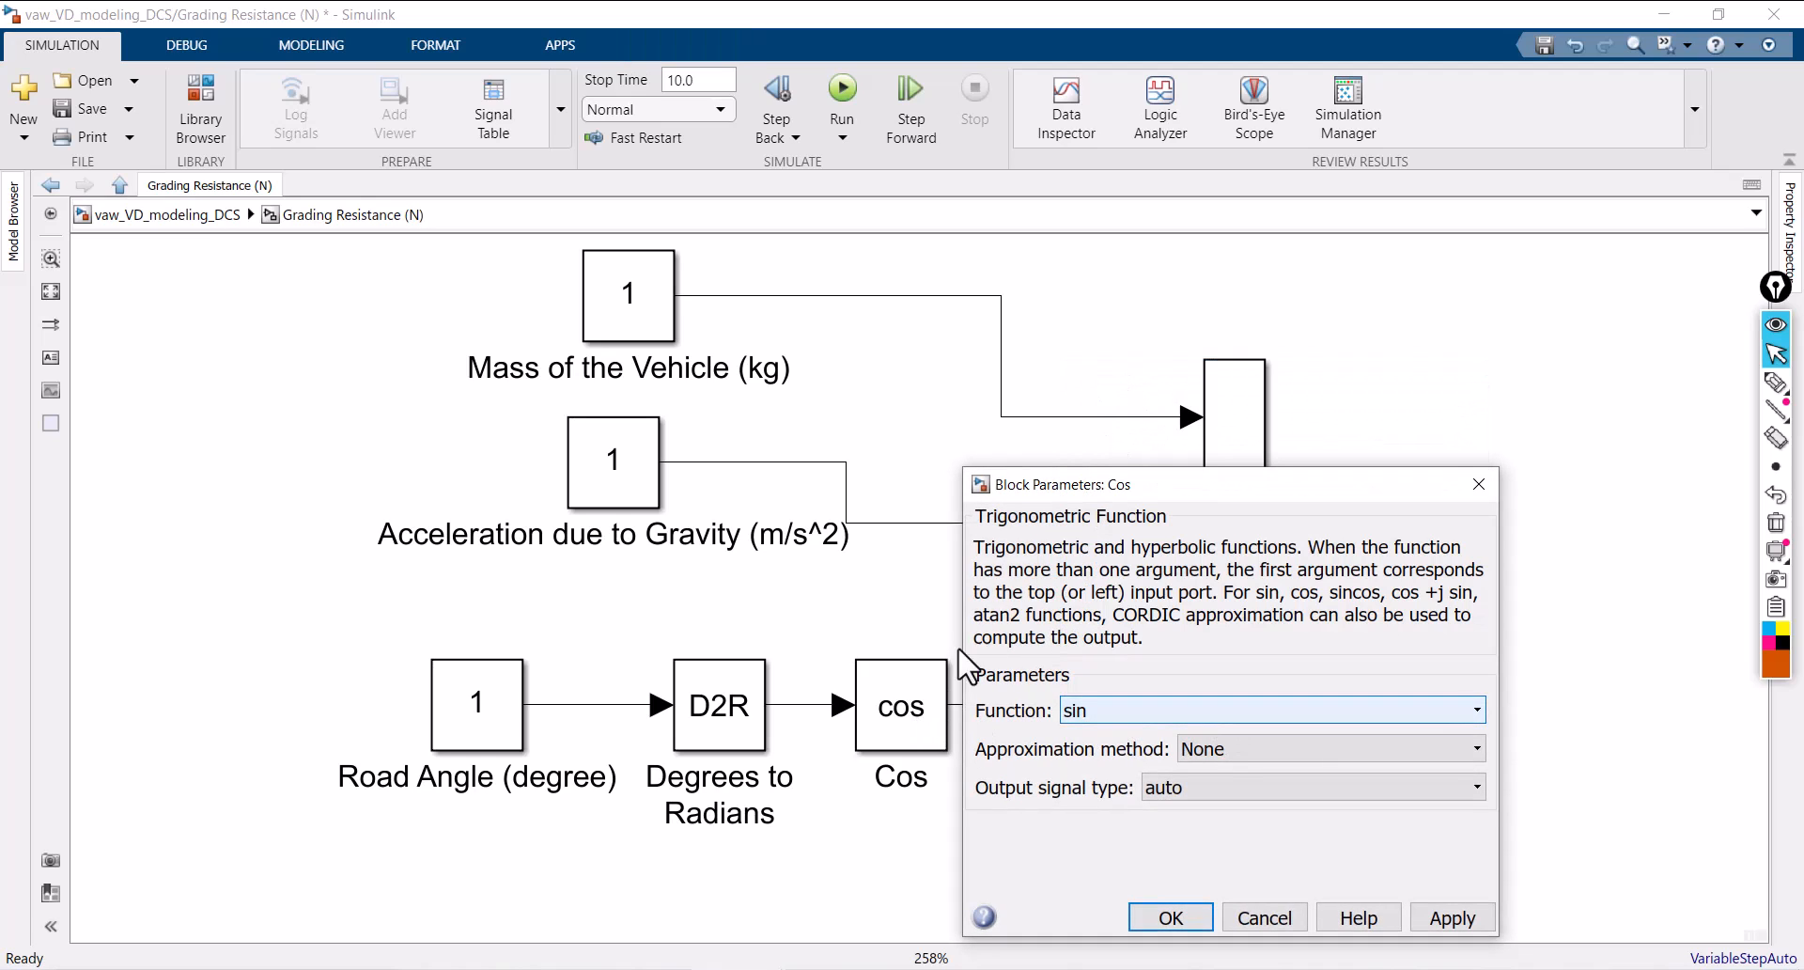
{"action": "left_click", "coordinate": [1185, 922]}
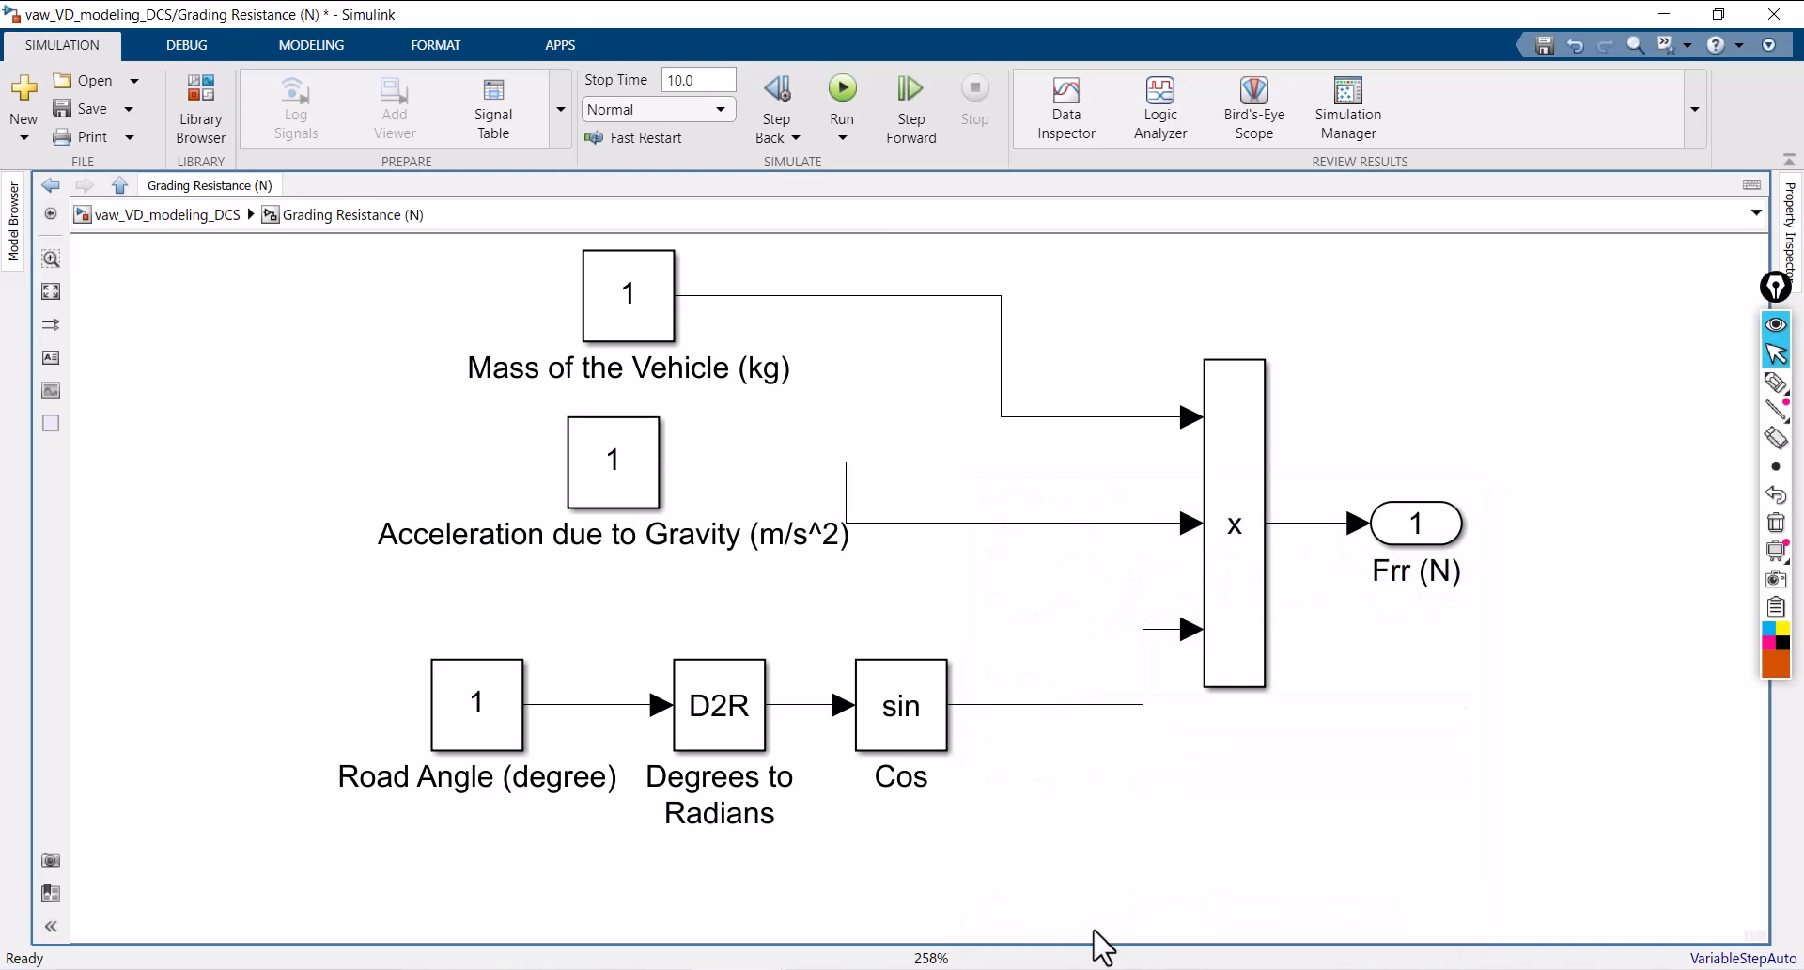
{"action": "left_click", "coordinate": [926, 785]}
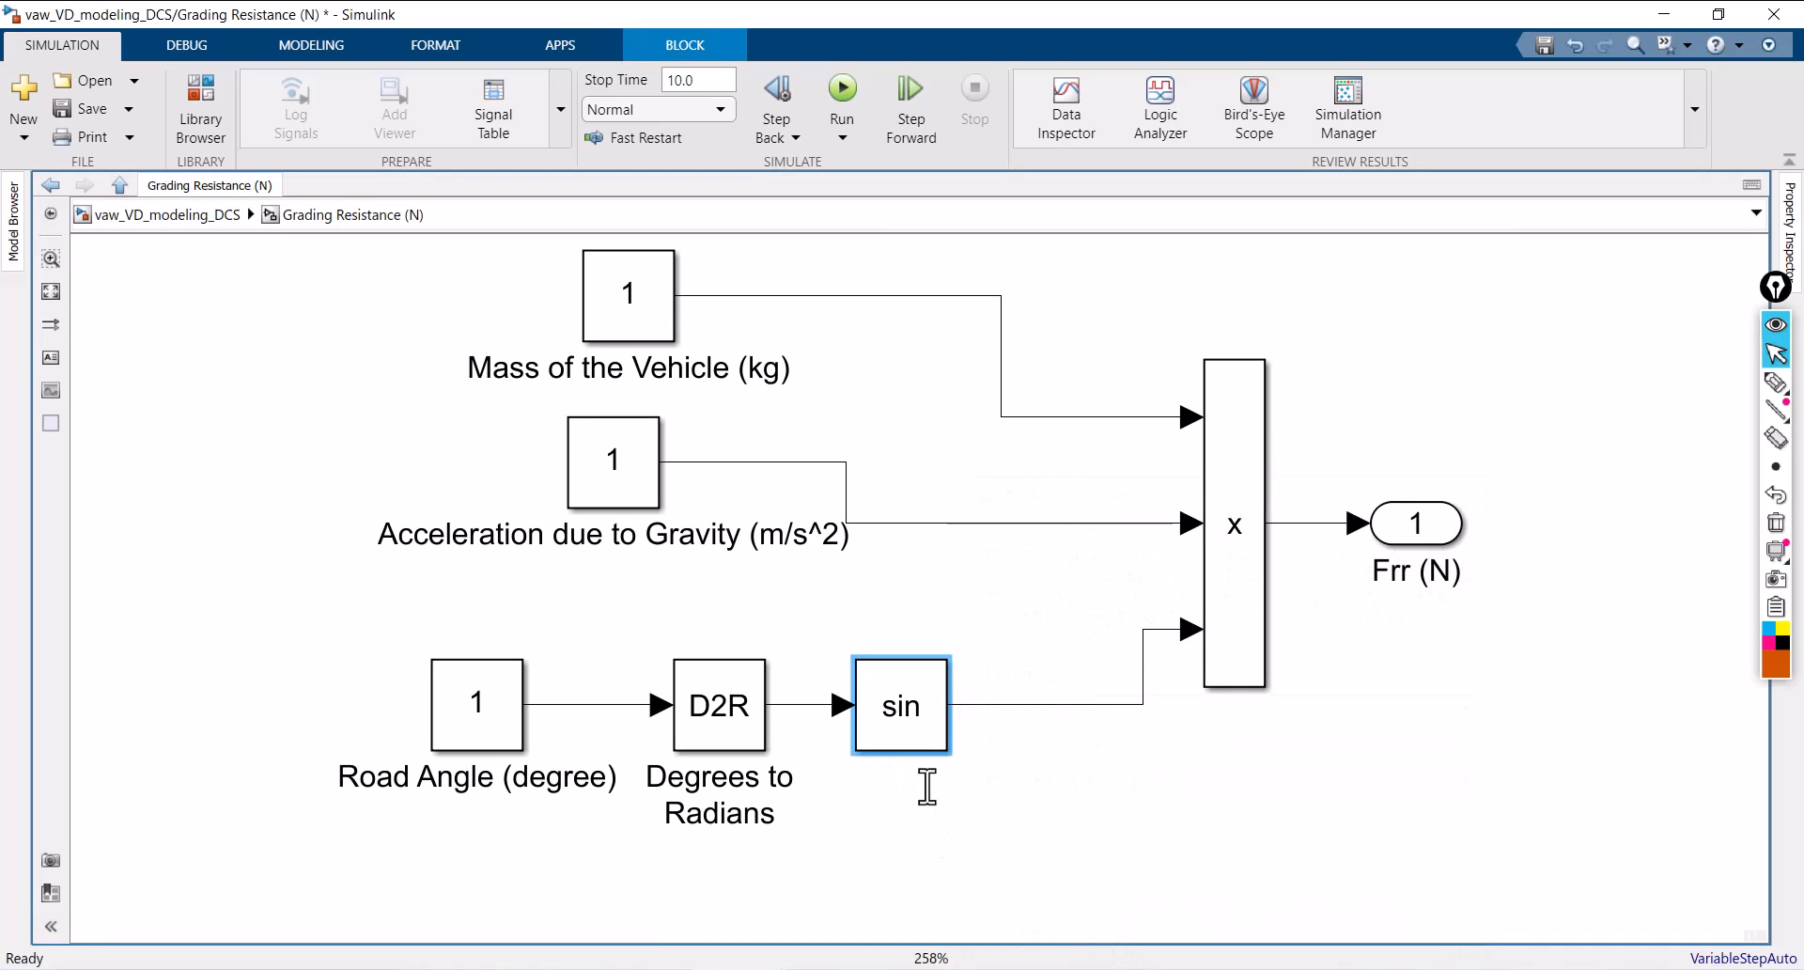
{"action": "type", "text": "Sine"}
{"action": "left_click", "coordinate": [1069, 762]}
Step: Rename the Grading Resistance output port Fgr (N)
{"action": "left_click", "coordinate": [1409, 571]}
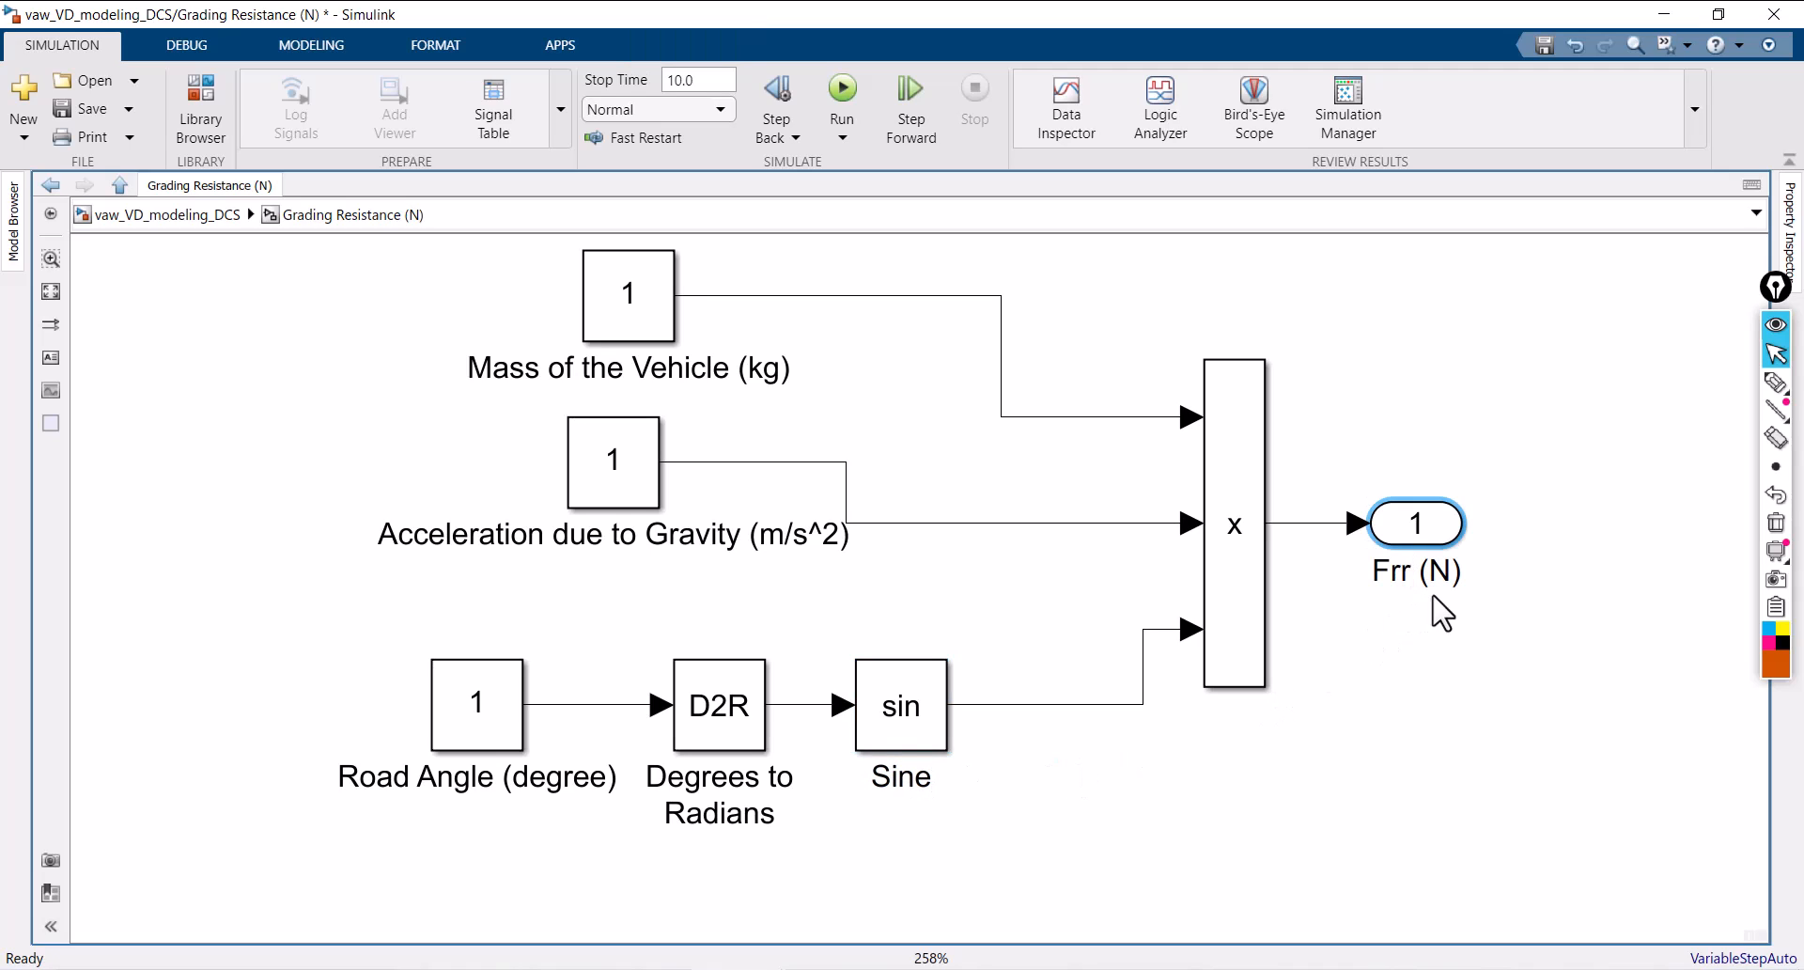
{"action": "key", "text": "BackSpace"}
{"action": "key", "text": "BackSpace"}
{"action": "type", "text": "gr"}
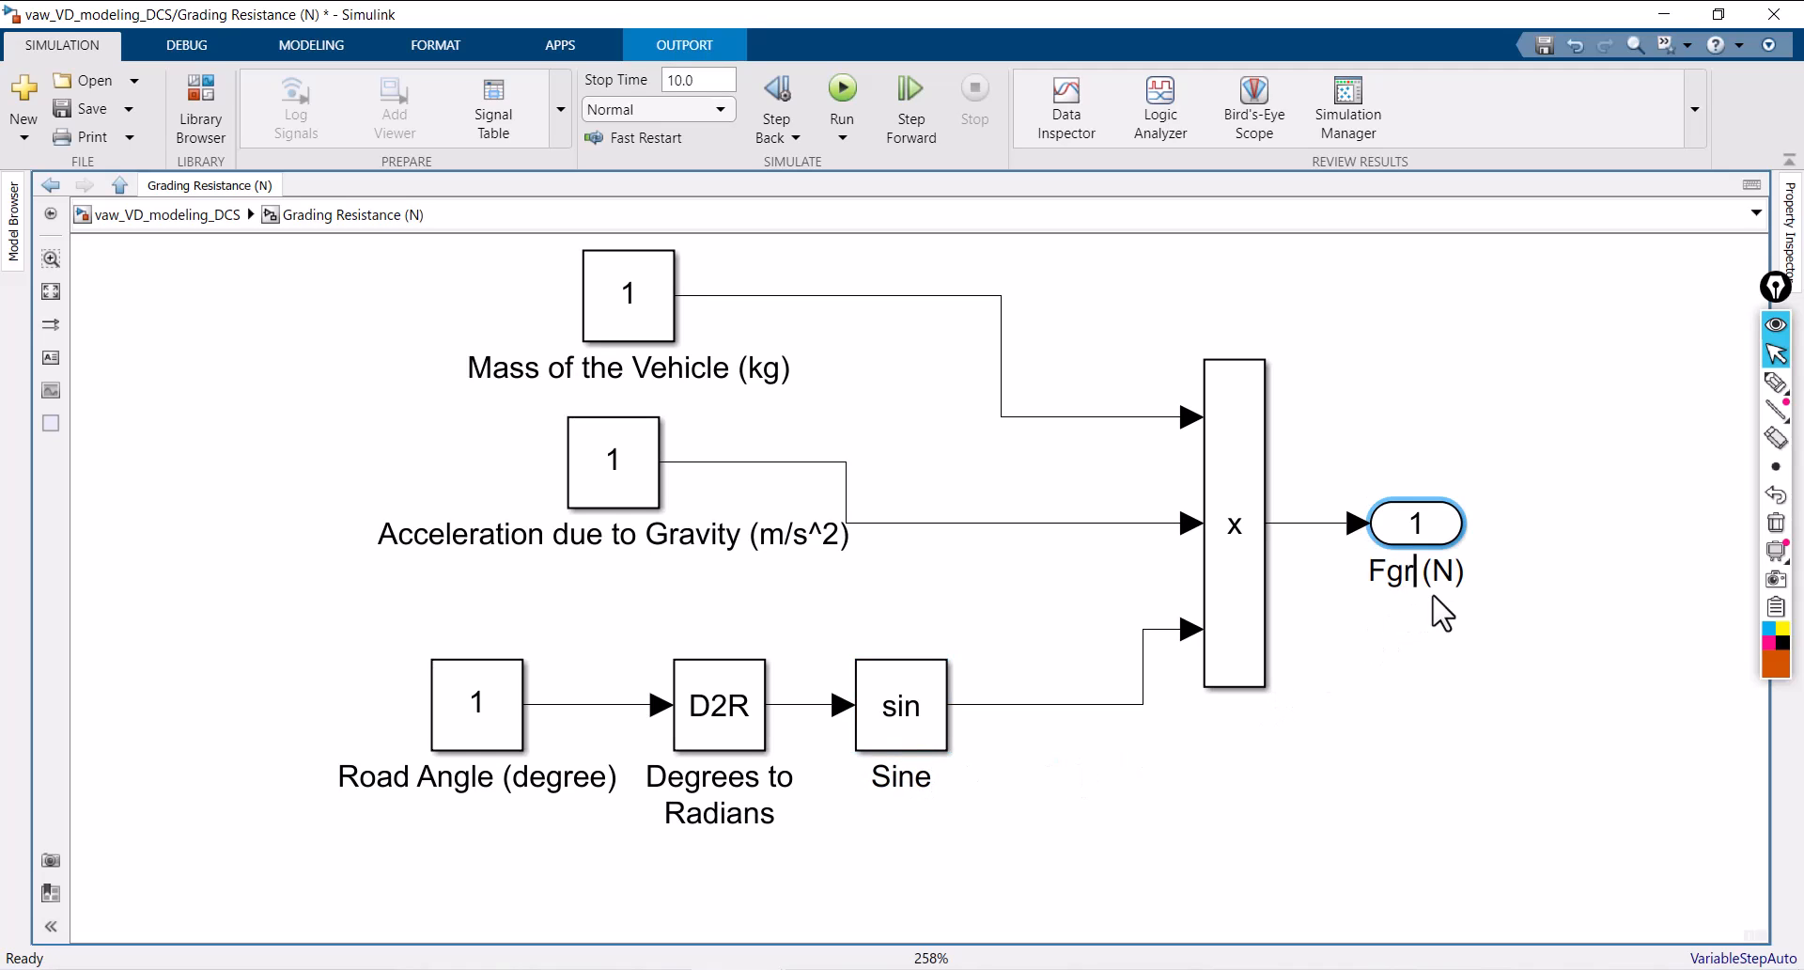
{"action": "left_click", "coordinate": [1458, 674]}
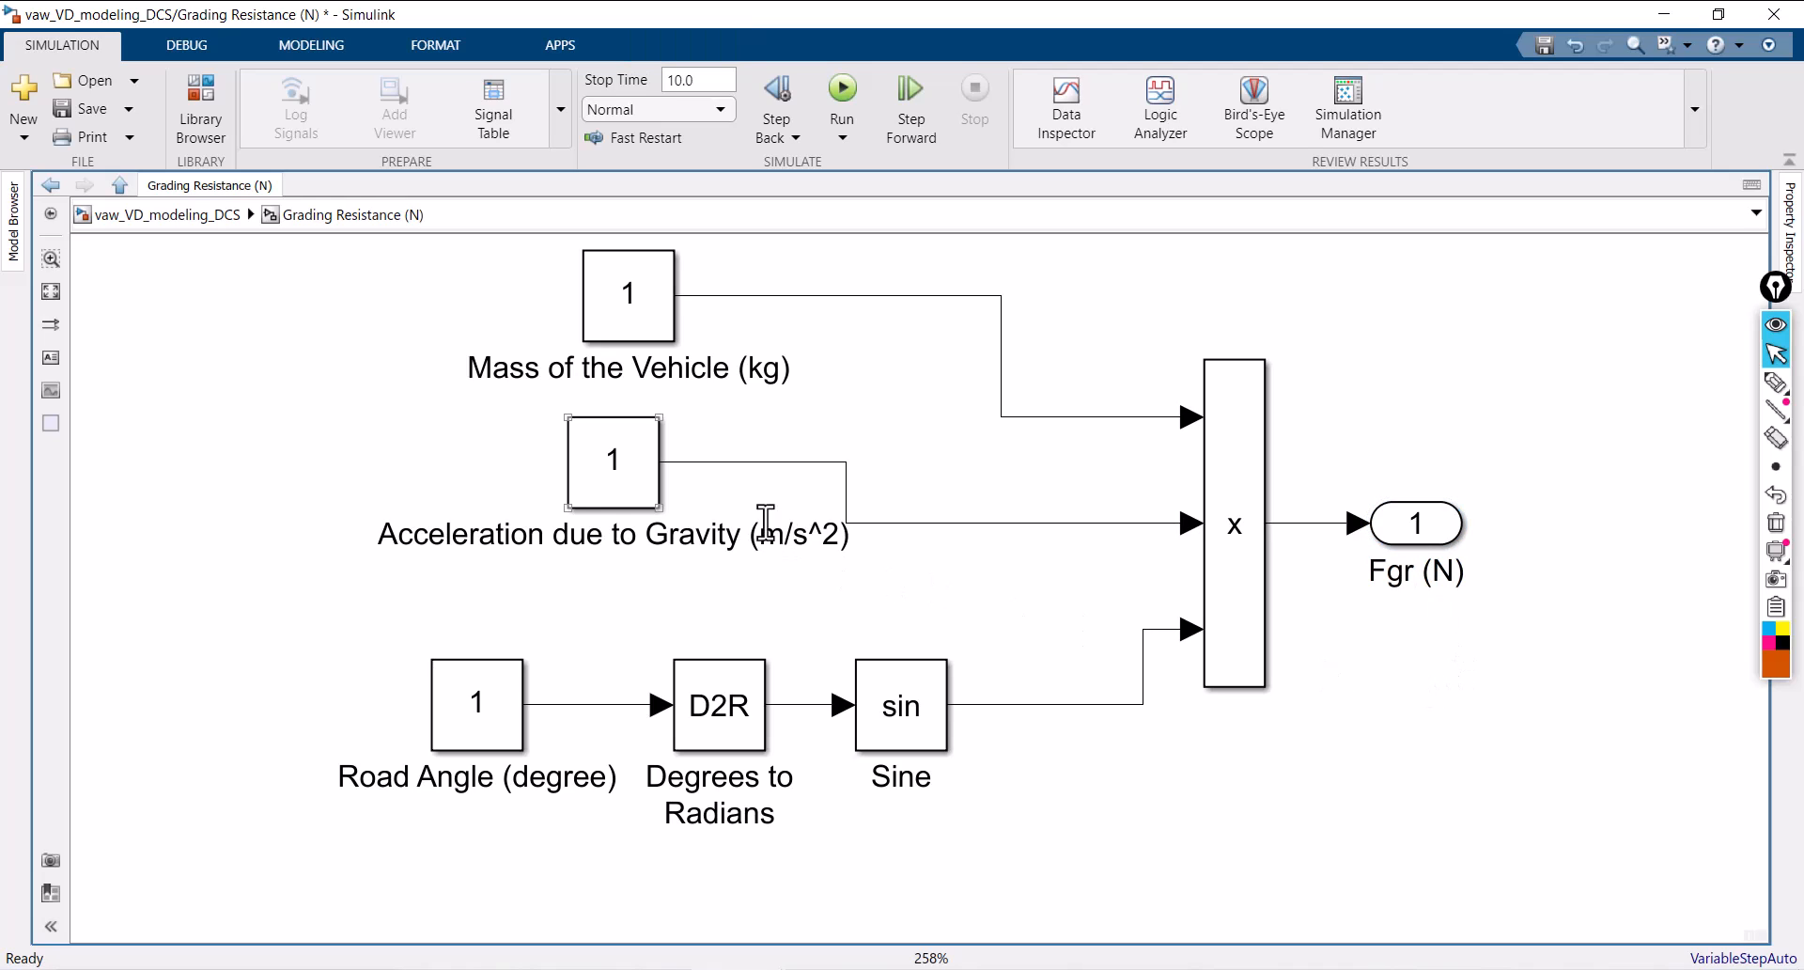
Step: Align the gravity constant with the middle Product input, place the vehicle mass constant directly above it and save the model
{"action": "left_click", "coordinate": [634, 484]}
{"action": "left_click_drag", "start_coordinate": [634, 484], "coordinate": [556, 554]}
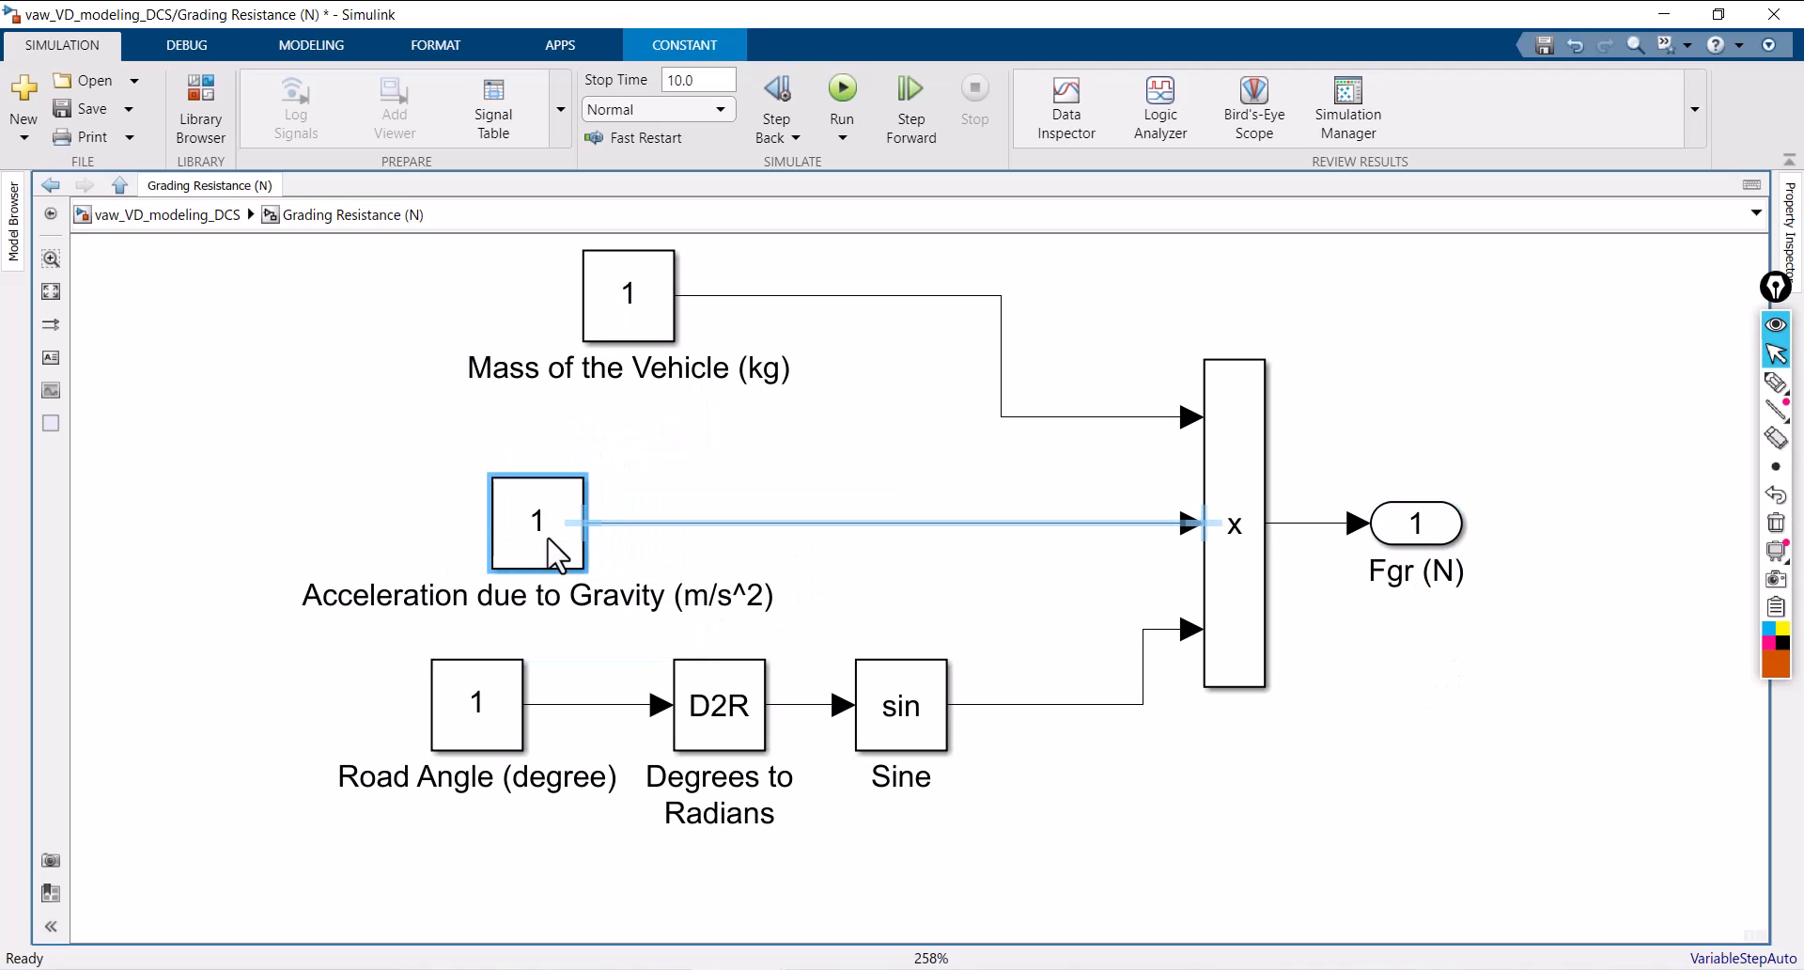
{"action": "left_click_drag", "start_coordinate": [628, 324], "coordinate": [537, 368]}
{"action": "left_click", "coordinate": [799, 310]}
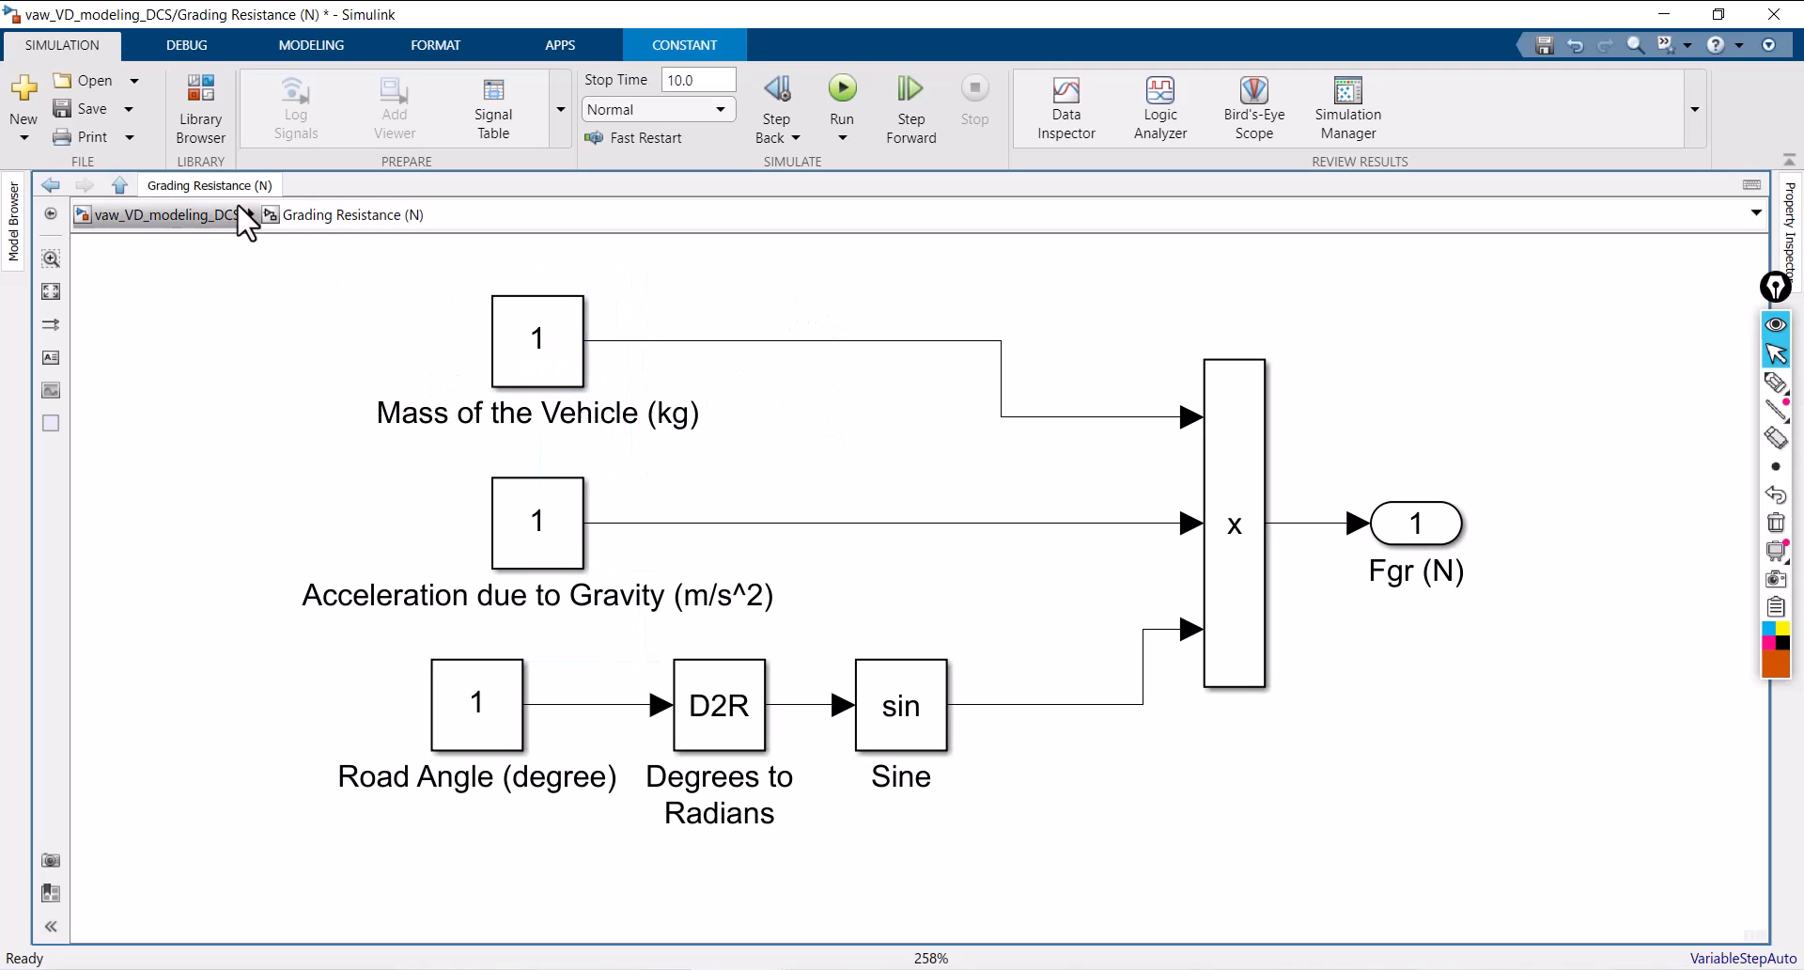
{"action": "left_click", "coordinate": [90, 109]}
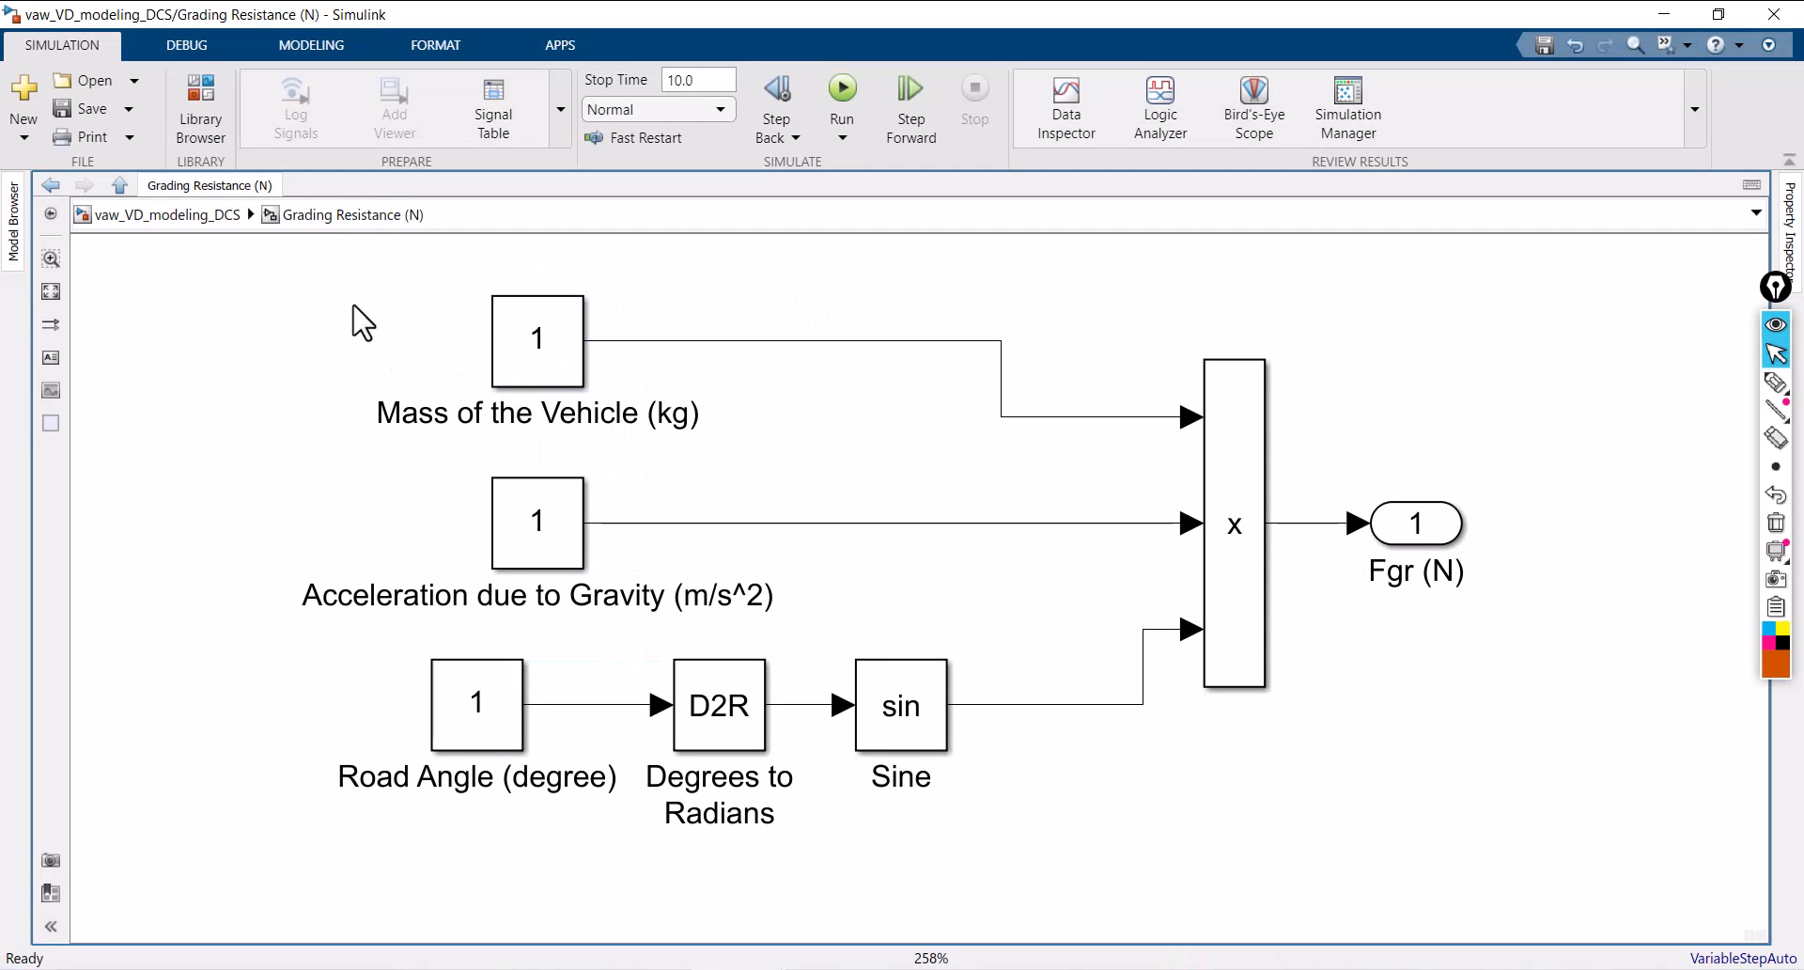
Step: Open the Acceleration Resistance subsystem from the top level and paste the copied rolling resistance blocks into it
{"action": "left_click", "coordinate": [165, 216]}
{"action": "left_click", "coordinate": [838, 850]}
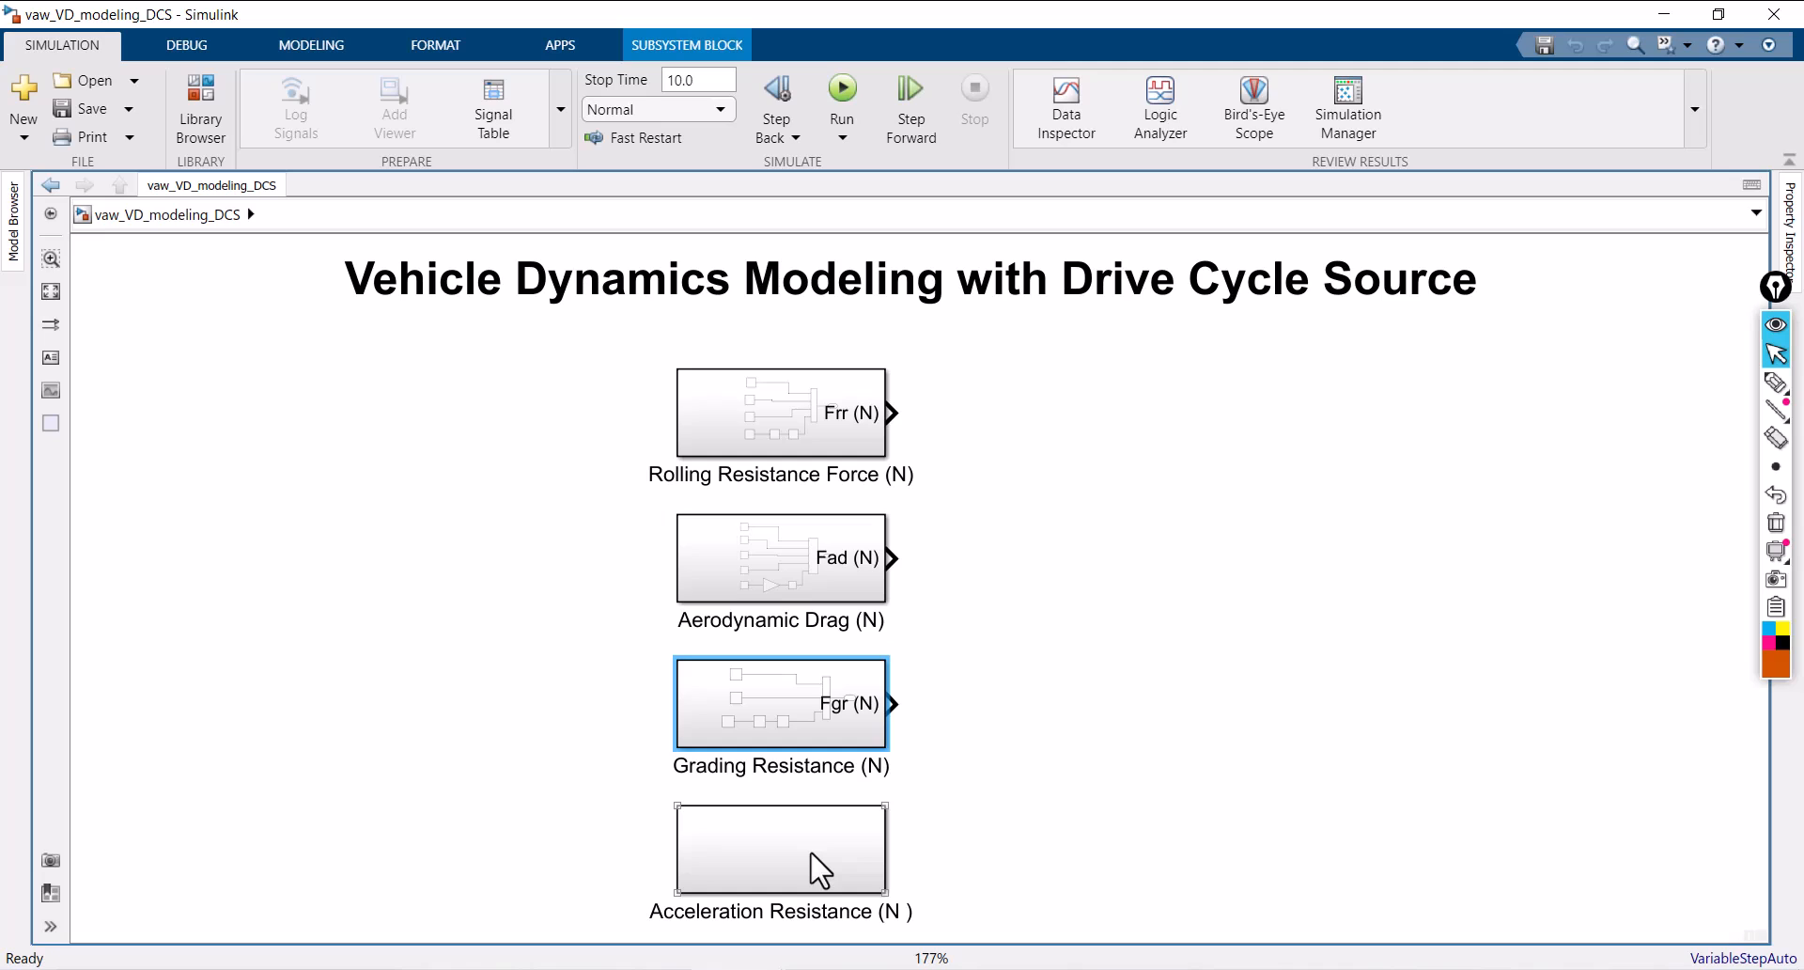
{"action": "double_click", "coordinate": [810, 849]}
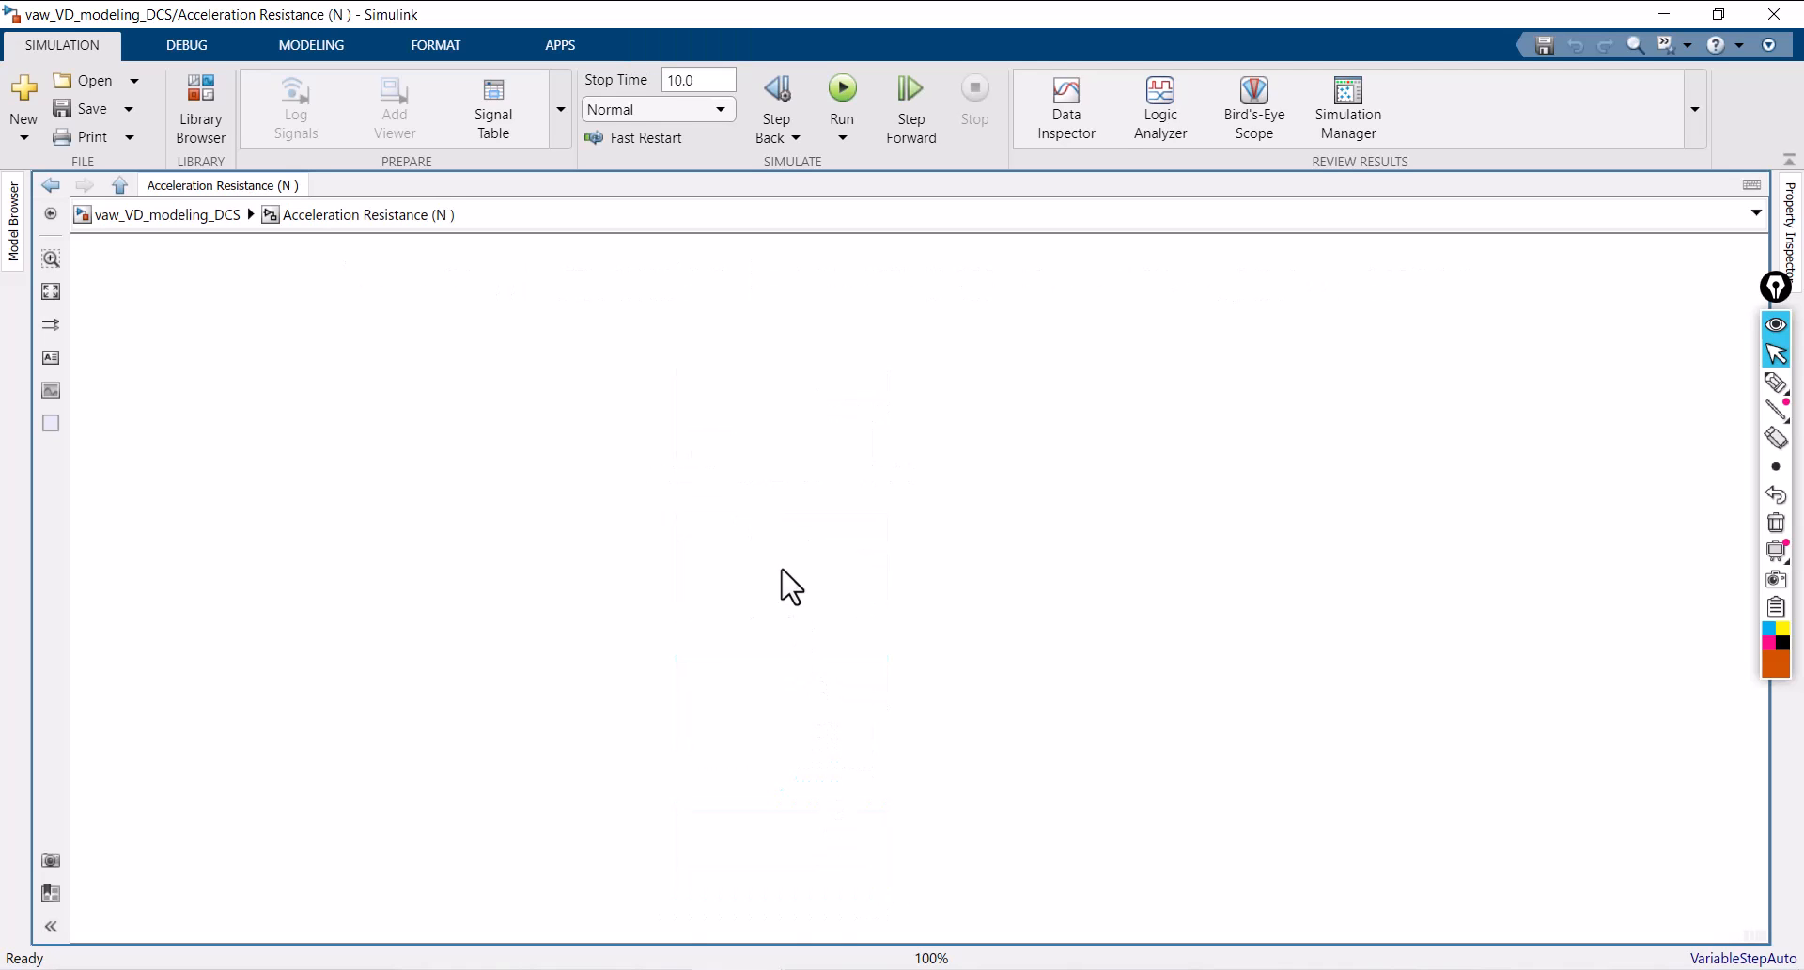
{"action": "key", "text": "ctrl+v"}
{"action": "key", "text": "space"}
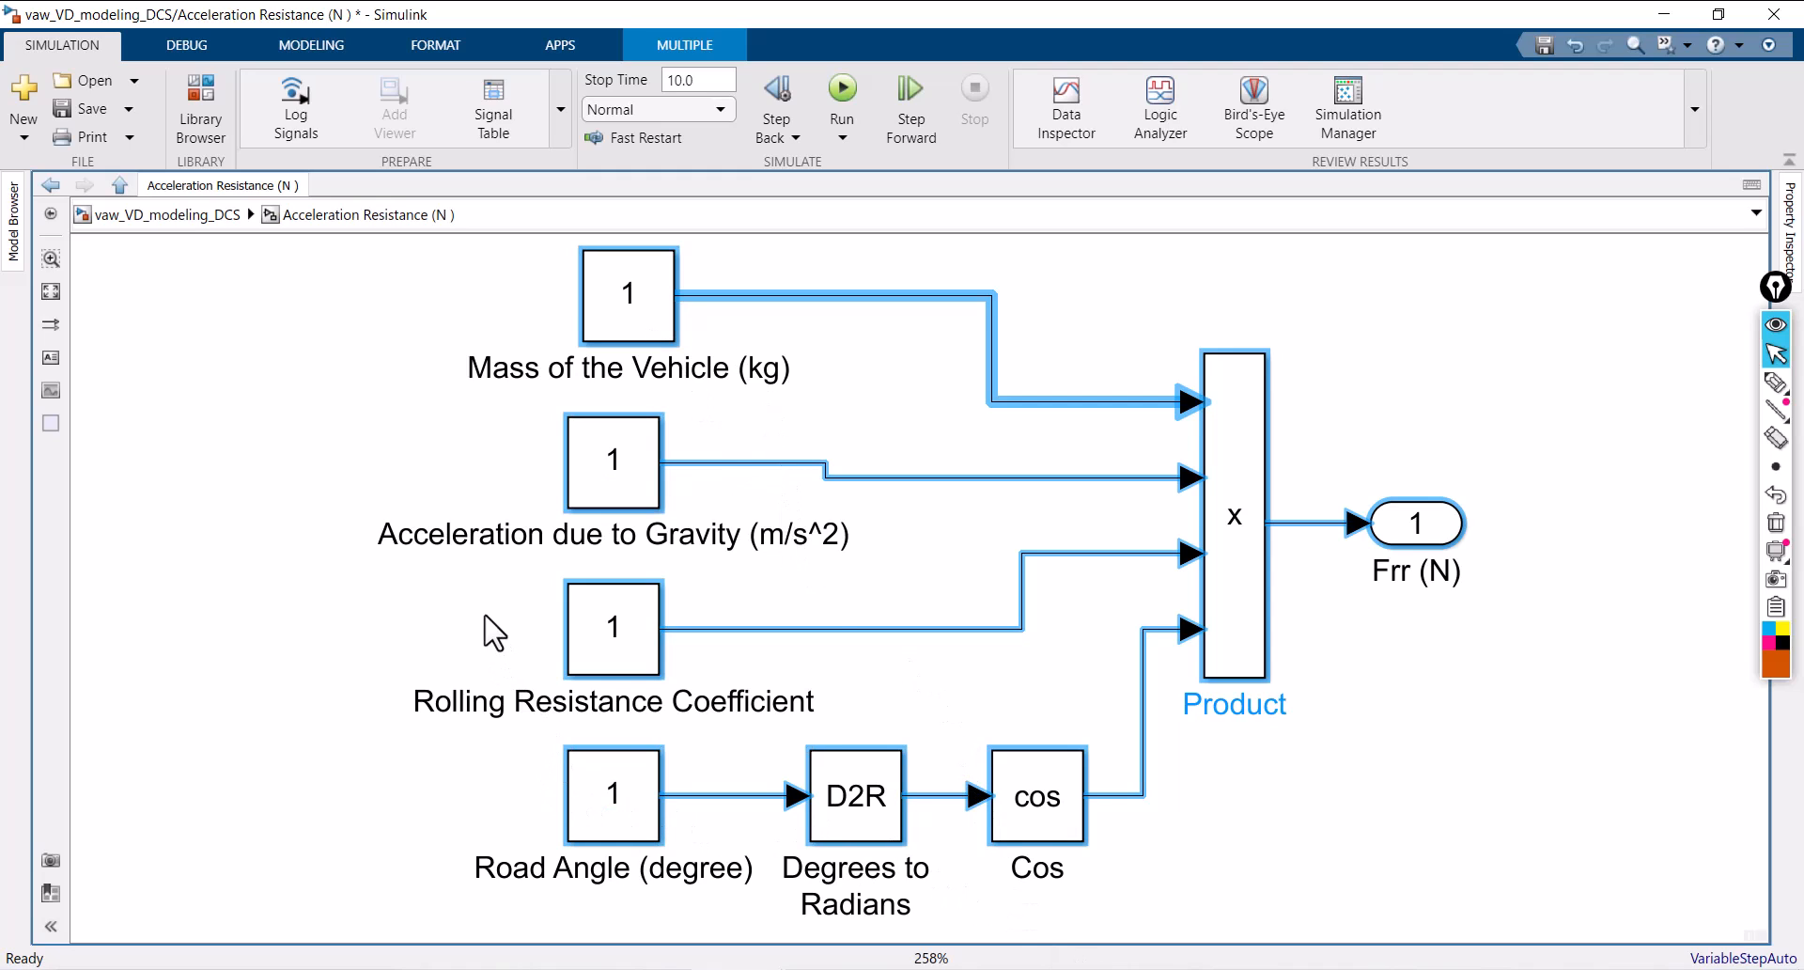
Step: Delete the Road Angle, Degrees to Radians and Cos blocks together with the leftover signal line to the Product block
{"action": "mouse_move", "coordinate": [452, 747]}
{"action": "left_mouse_down"}
{"action": "mouse_move", "coordinate": [1097, 926]}
{"action": "mouse_move", "coordinate": [1080, 860]}
{"action": "left_mouse_up"}
{"action": "key", "text": "Delete"}
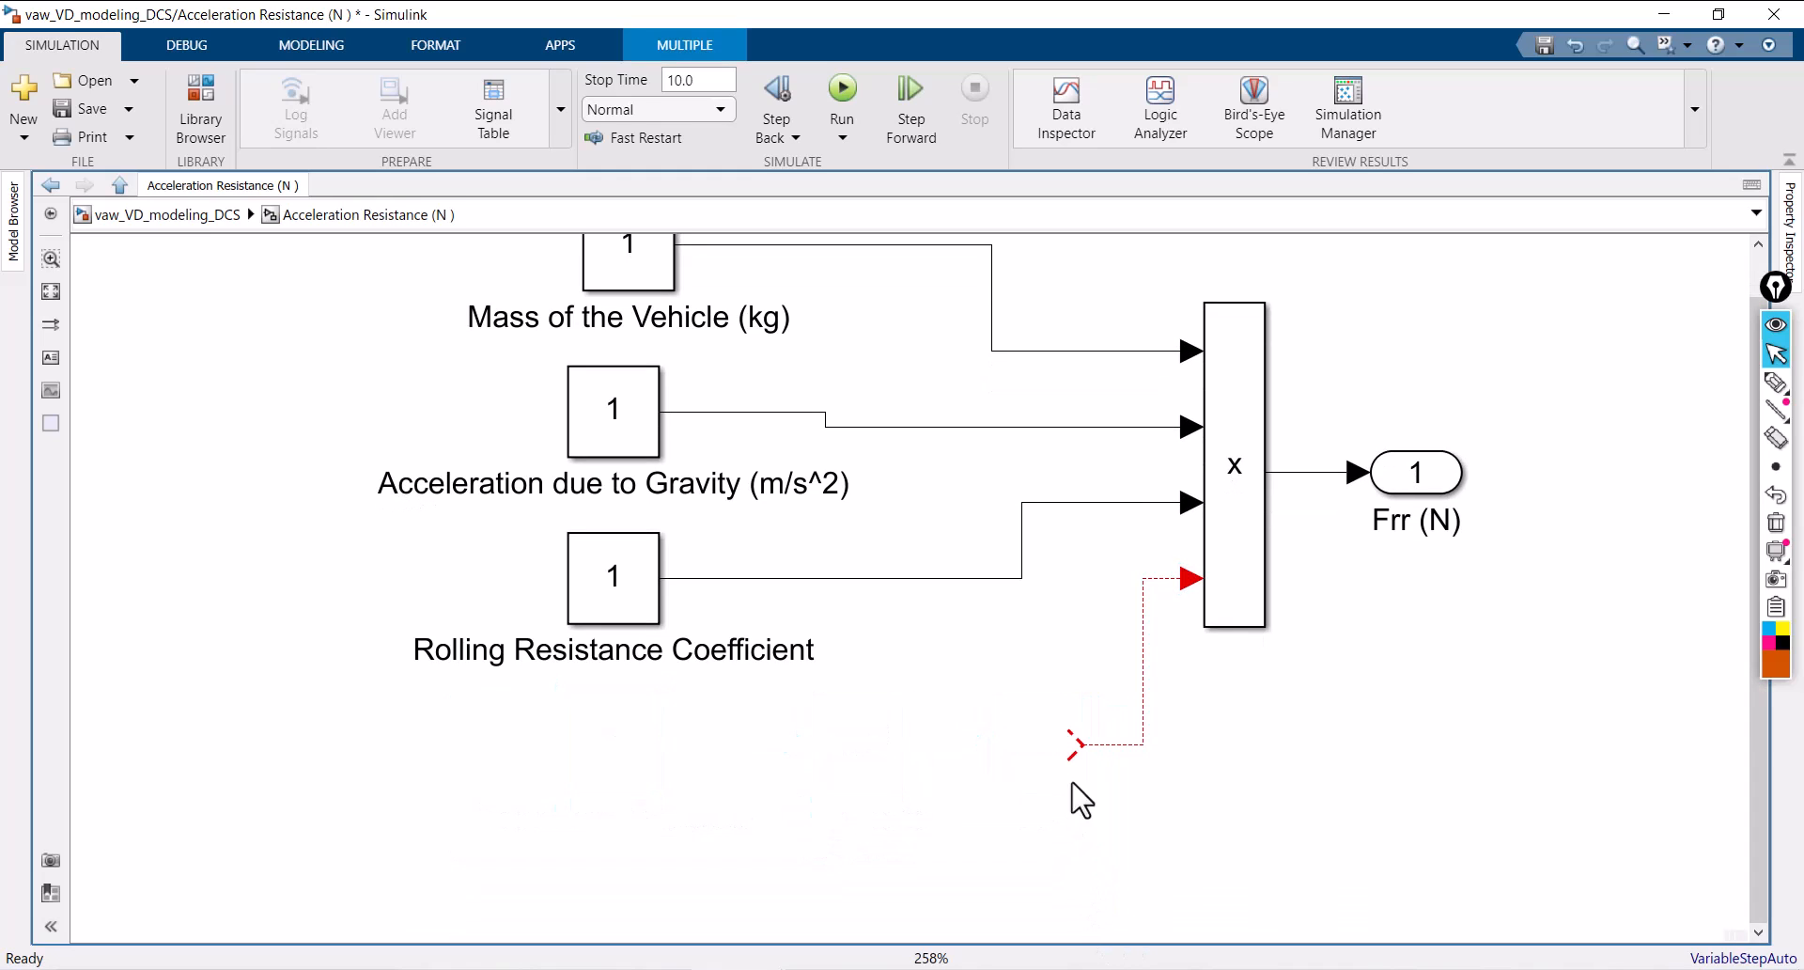
{"action": "left_click", "coordinate": [1117, 745]}
{"action": "key", "text": "Delete"}
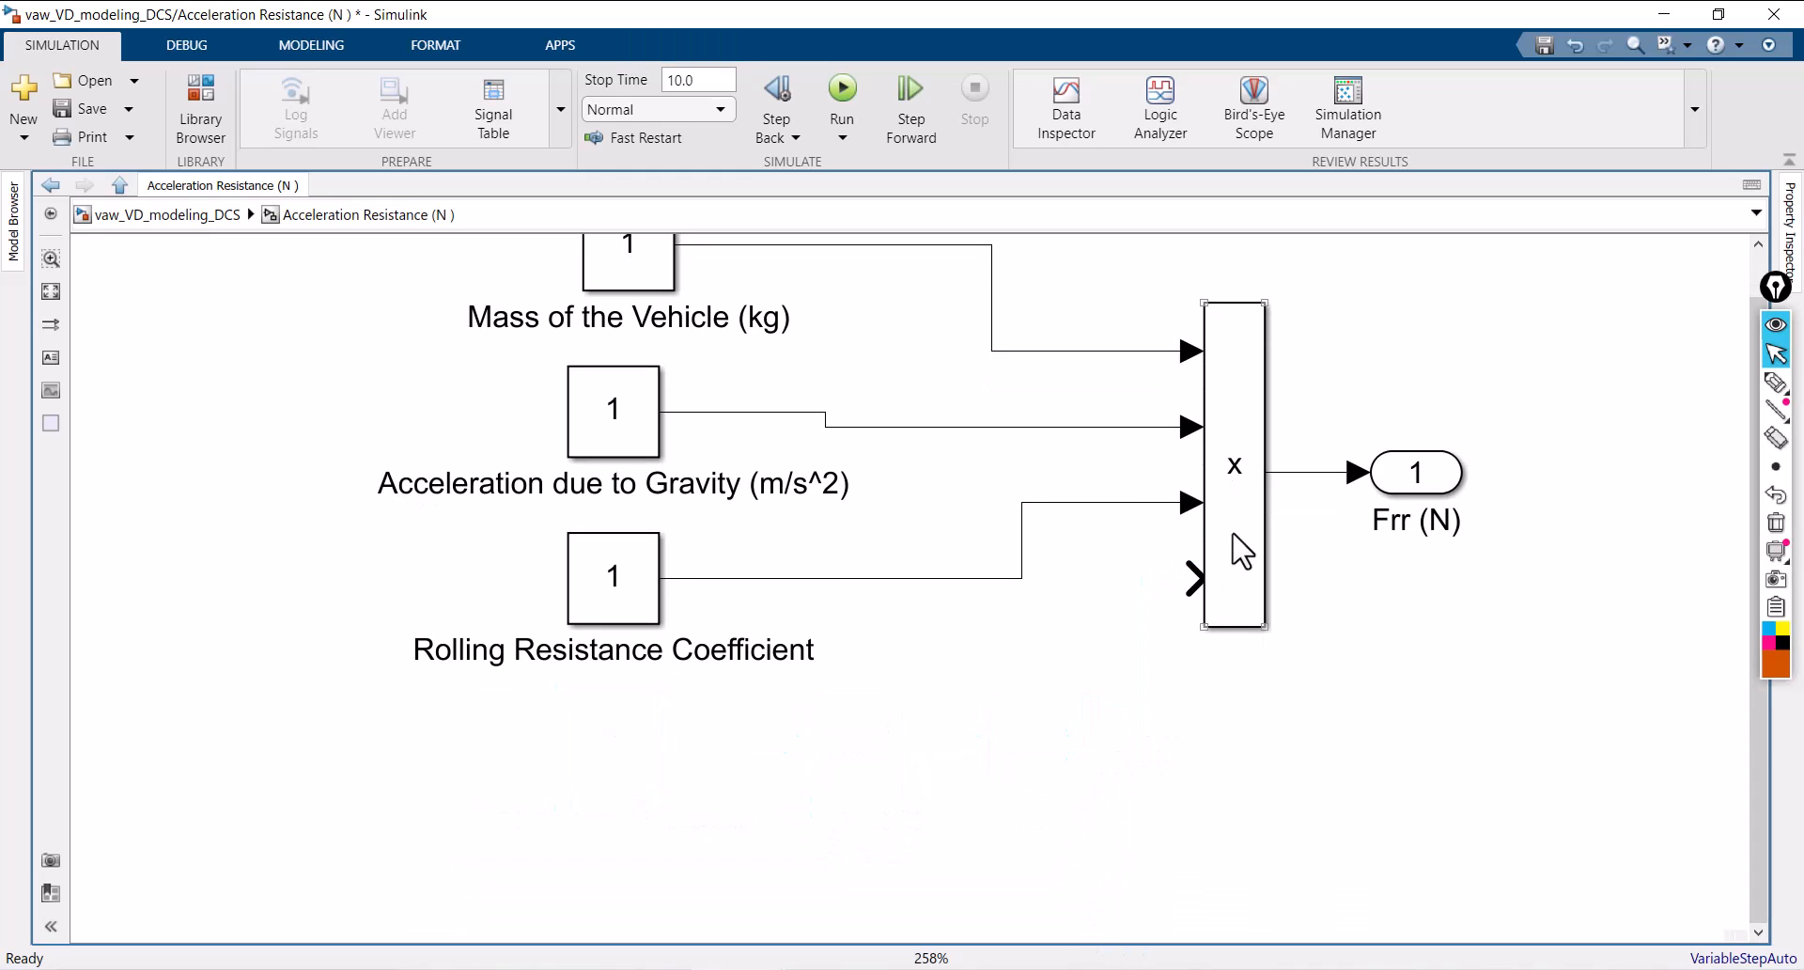
Step: Set the Product block's number of inputs to 3
{"action": "double_click", "coordinate": [1233, 536]}
{"action": "double_click", "coordinate": [793, 537]}
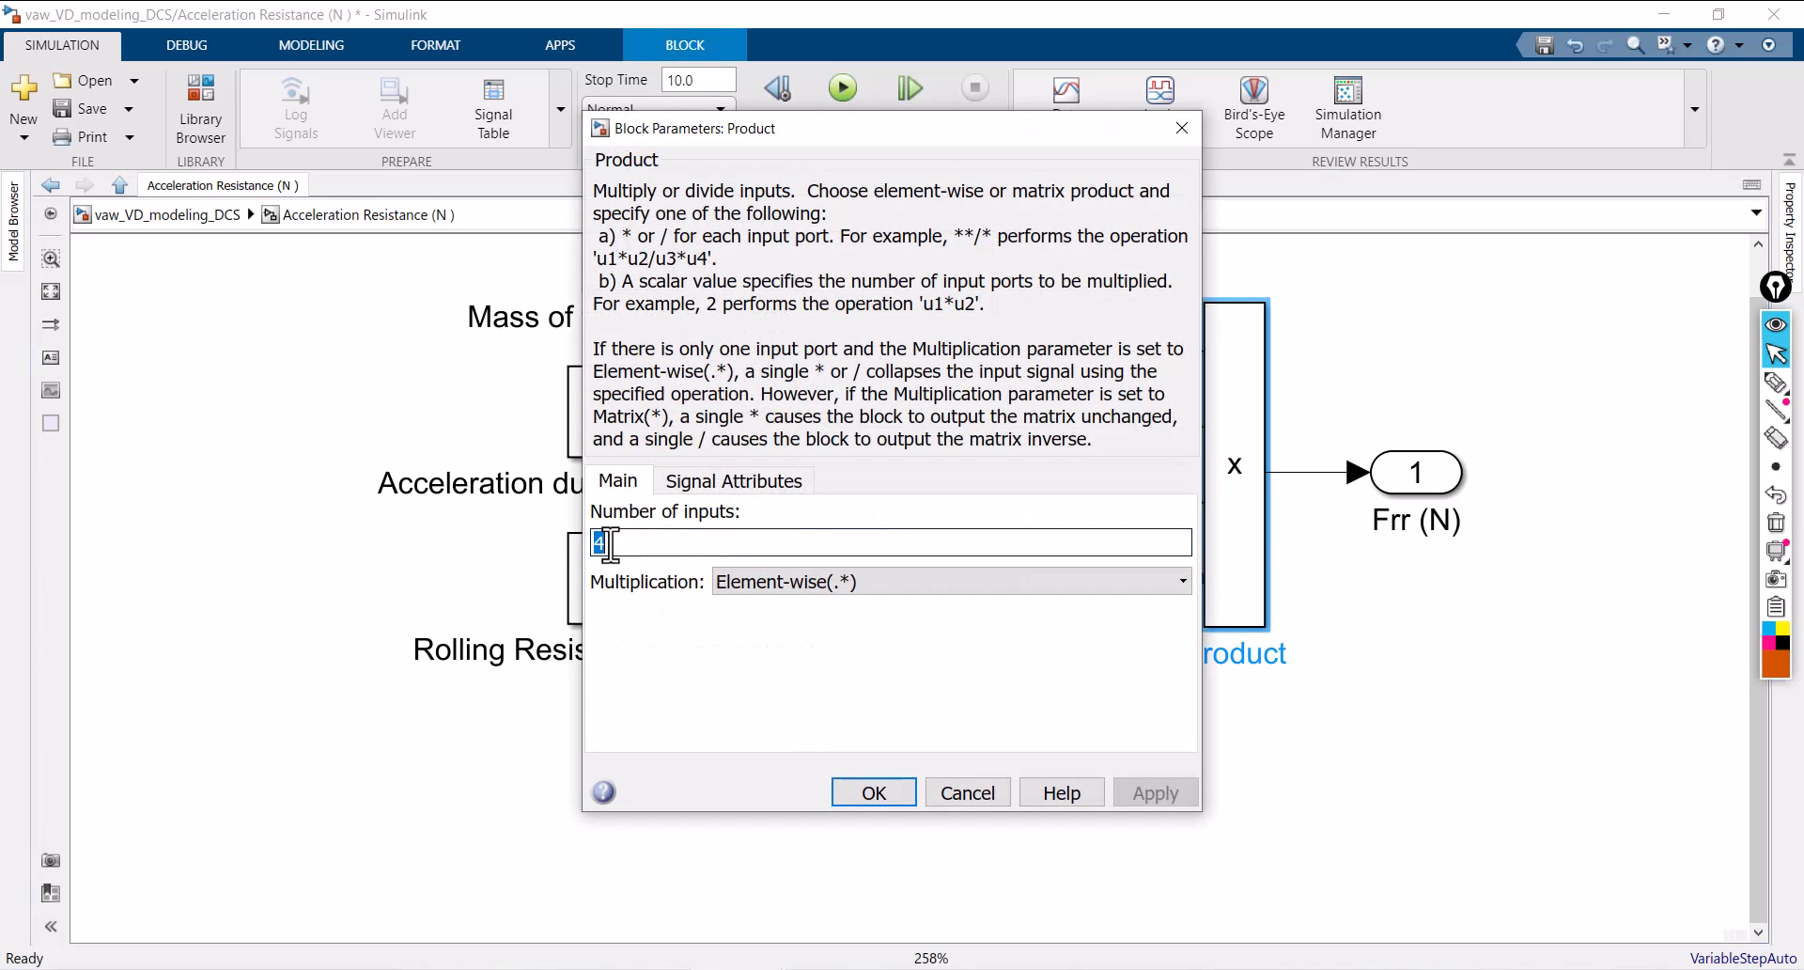
{"action": "type", "text": "3"}
{"action": "left_click", "coordinate": [883, 792]}
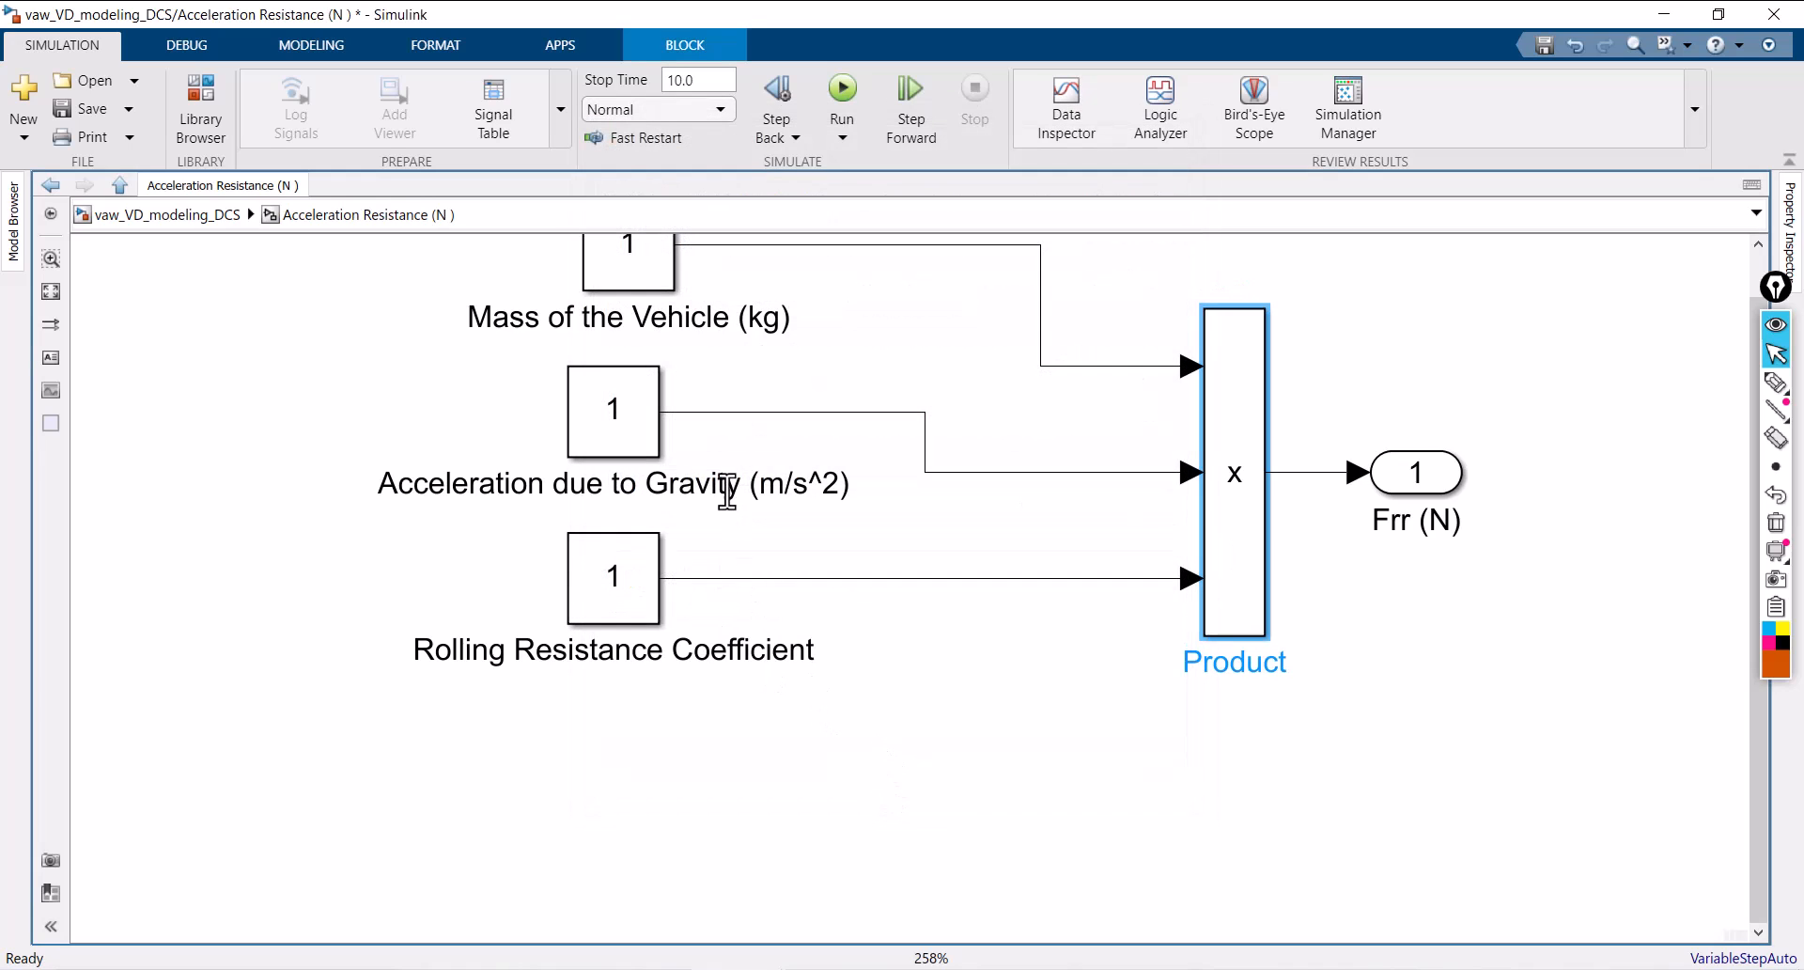
Step: Move the Rolling Resistance Coefficient constant down and align the gravity constant beneath the vehicle mass constant
{"action": "key", "text": "space"}
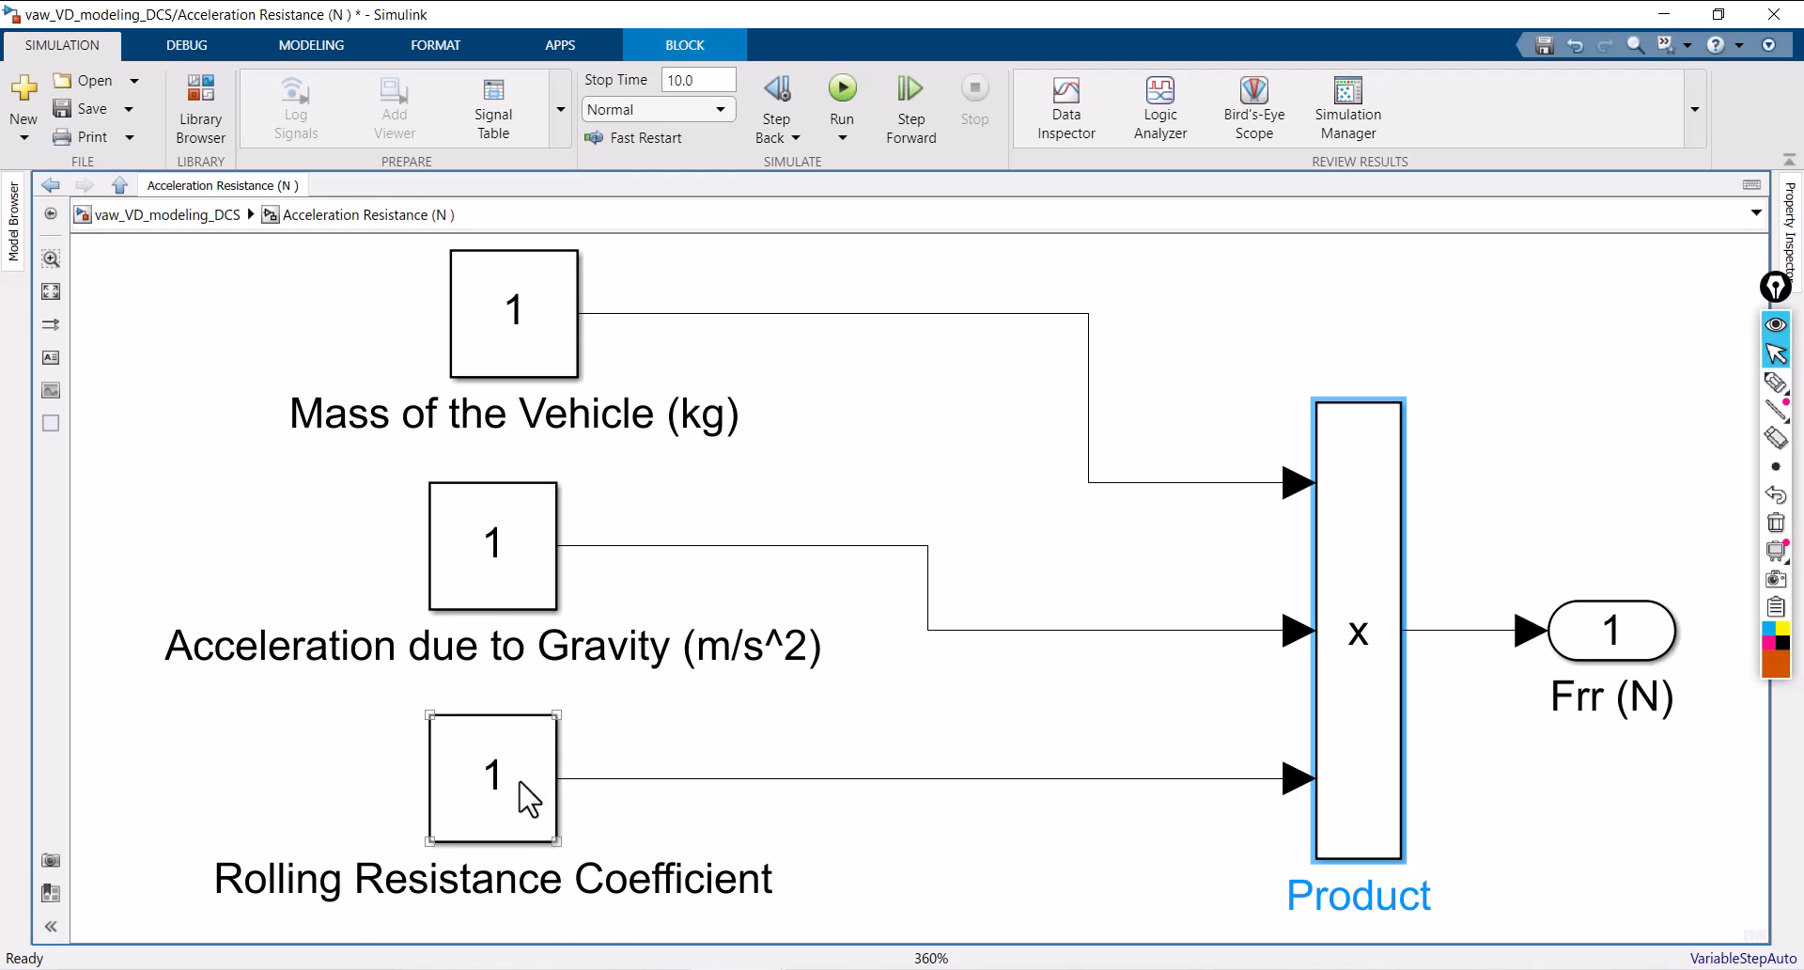
{"action": "left_click_drag", "start_coordinate": [537, 813], "coordinate": [532, 881]}
{"action": "left_click_drag", "start_coordinate": [532, 571], "coordinate": [554, 591]}
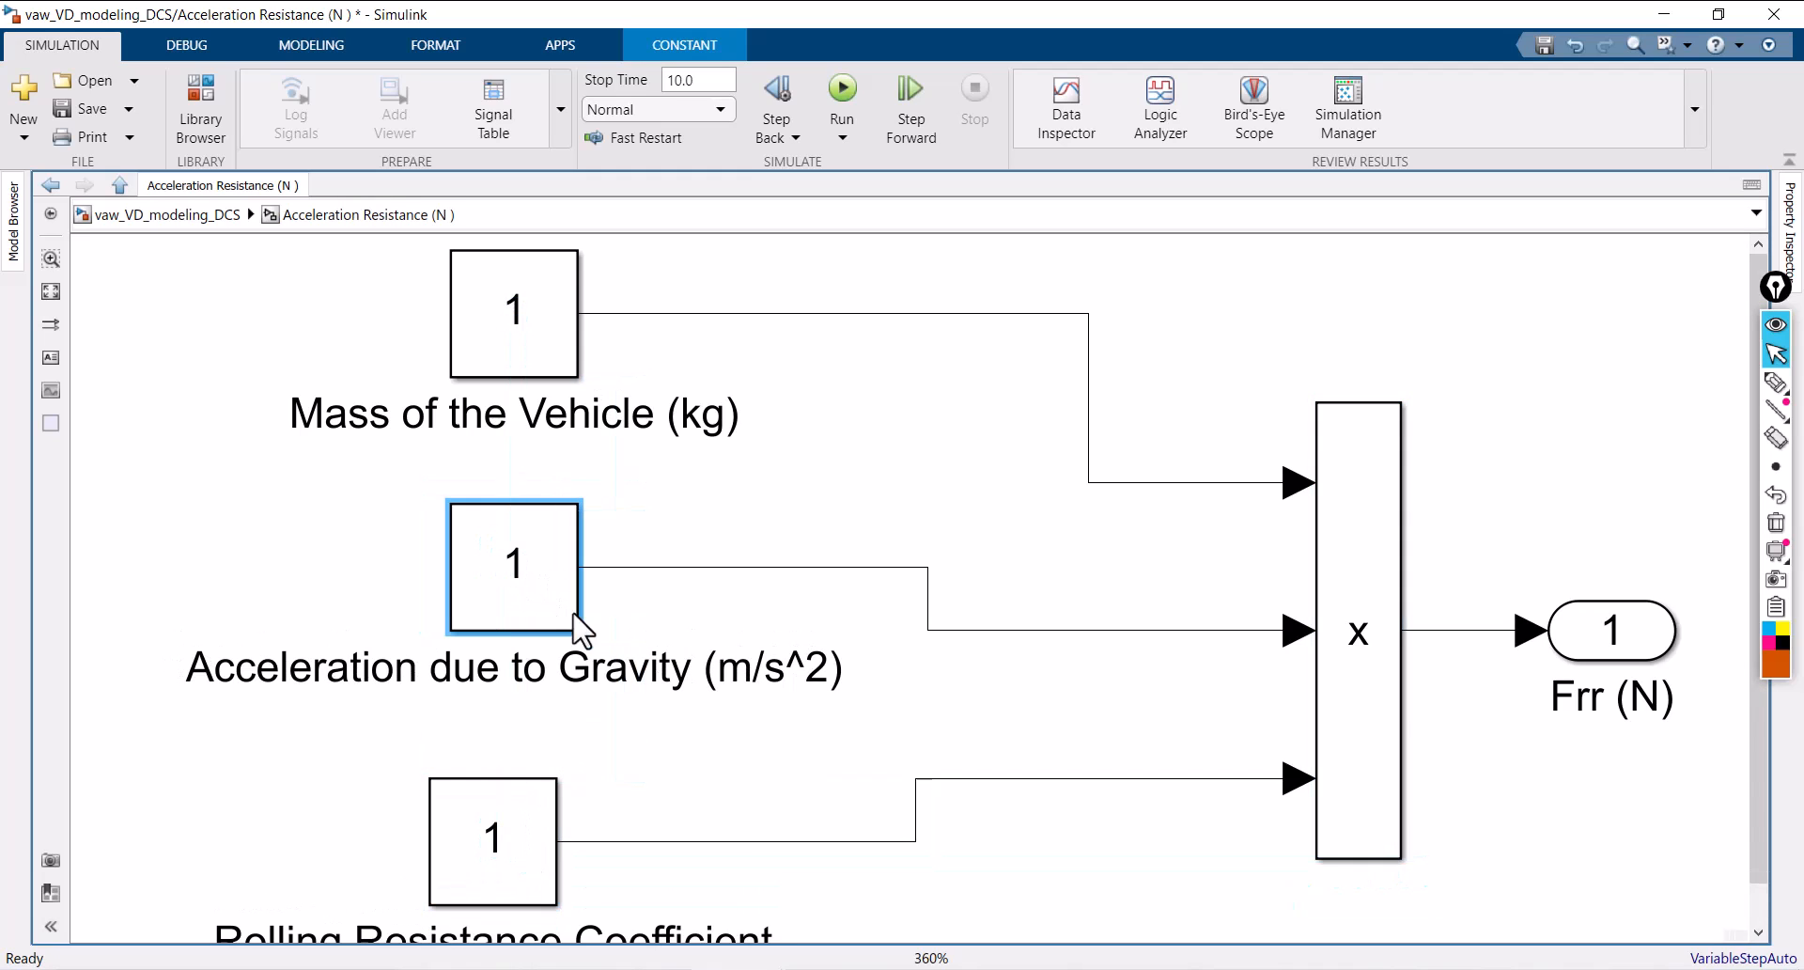
Step: Rename the Acceleration due to Gravity constant Rotational Inertia Coefficient
{"action": "left_click", "coordinate": [841, 674]}
{"action": "key", "text": "BackSpace"}
{"action": "key", "text": "BackSpace"}
{"action": "key", "text": "BackSpace"}
{"action": "key", "text": "BackSpace"}
{"action": "key", "text": "BackSpace"}
{"action": "key", "text": "BackSpace"}
{"action": "key", "text": "BackSpace"}
{"action": "key", "text": "BackSpace"}
{"action": "key", "text": "BackSpace"}
{"action": "key", "text": "BackSpace"}
{"action": "key", "text": "BackSpace"}
{"action": "key", "text": "BackSpace"}
{"action": "key", "text": "BackSpace"}
{"action": "key", "text": "BackSpace"}
{"action": "key", "text": "BackSpace"}
{"action": "key", "text": "BackSpace"}
{"action": "key", "text": "BackSpace"}
{"action": "key", "text": "BackSpace"}
{"action": "key", "text": "BackSpace"}
{"action": "key", "text": "BackSpace"}
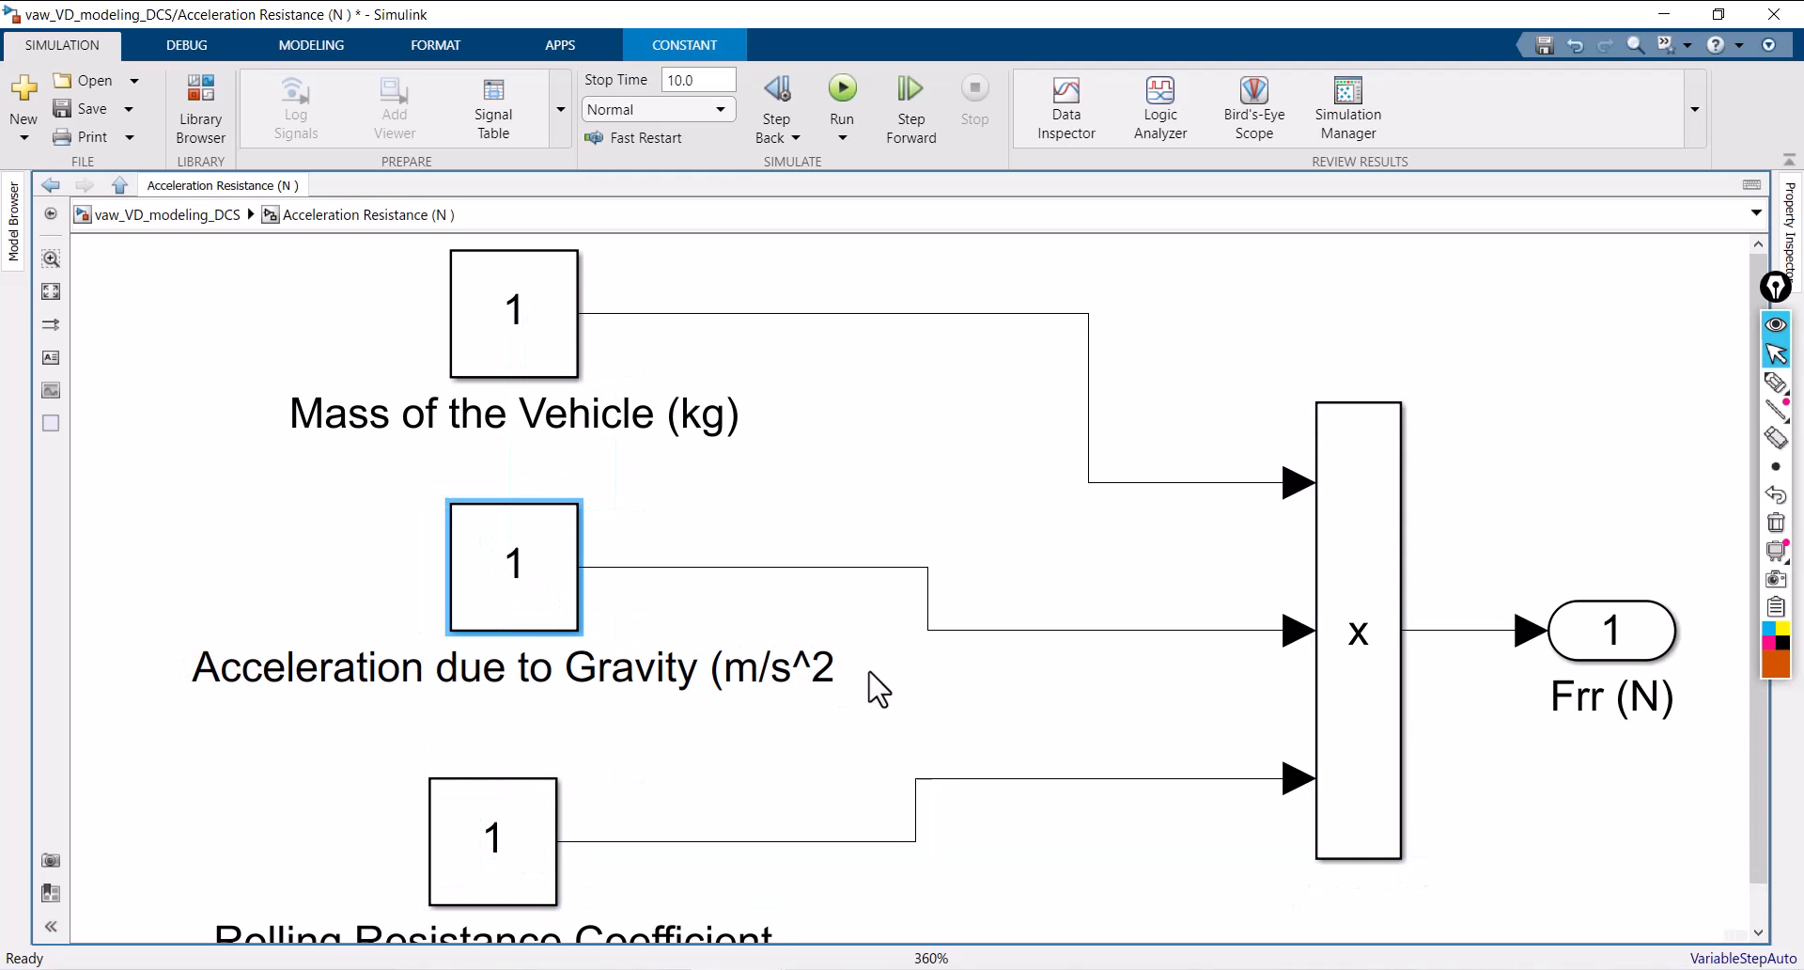
{"action": "key", "text": "BackSpace"}
{"action": "key", "text": "BackSpace"}
{"action": "key", "text": "BackSpace"}
{"action": "key", "text": "BackSpace"}
{"action": "key", "text": "BackSpace"}
{"action": "key", "text": "BackSpace"}
{"action": "key", "text": "BackSpace"}
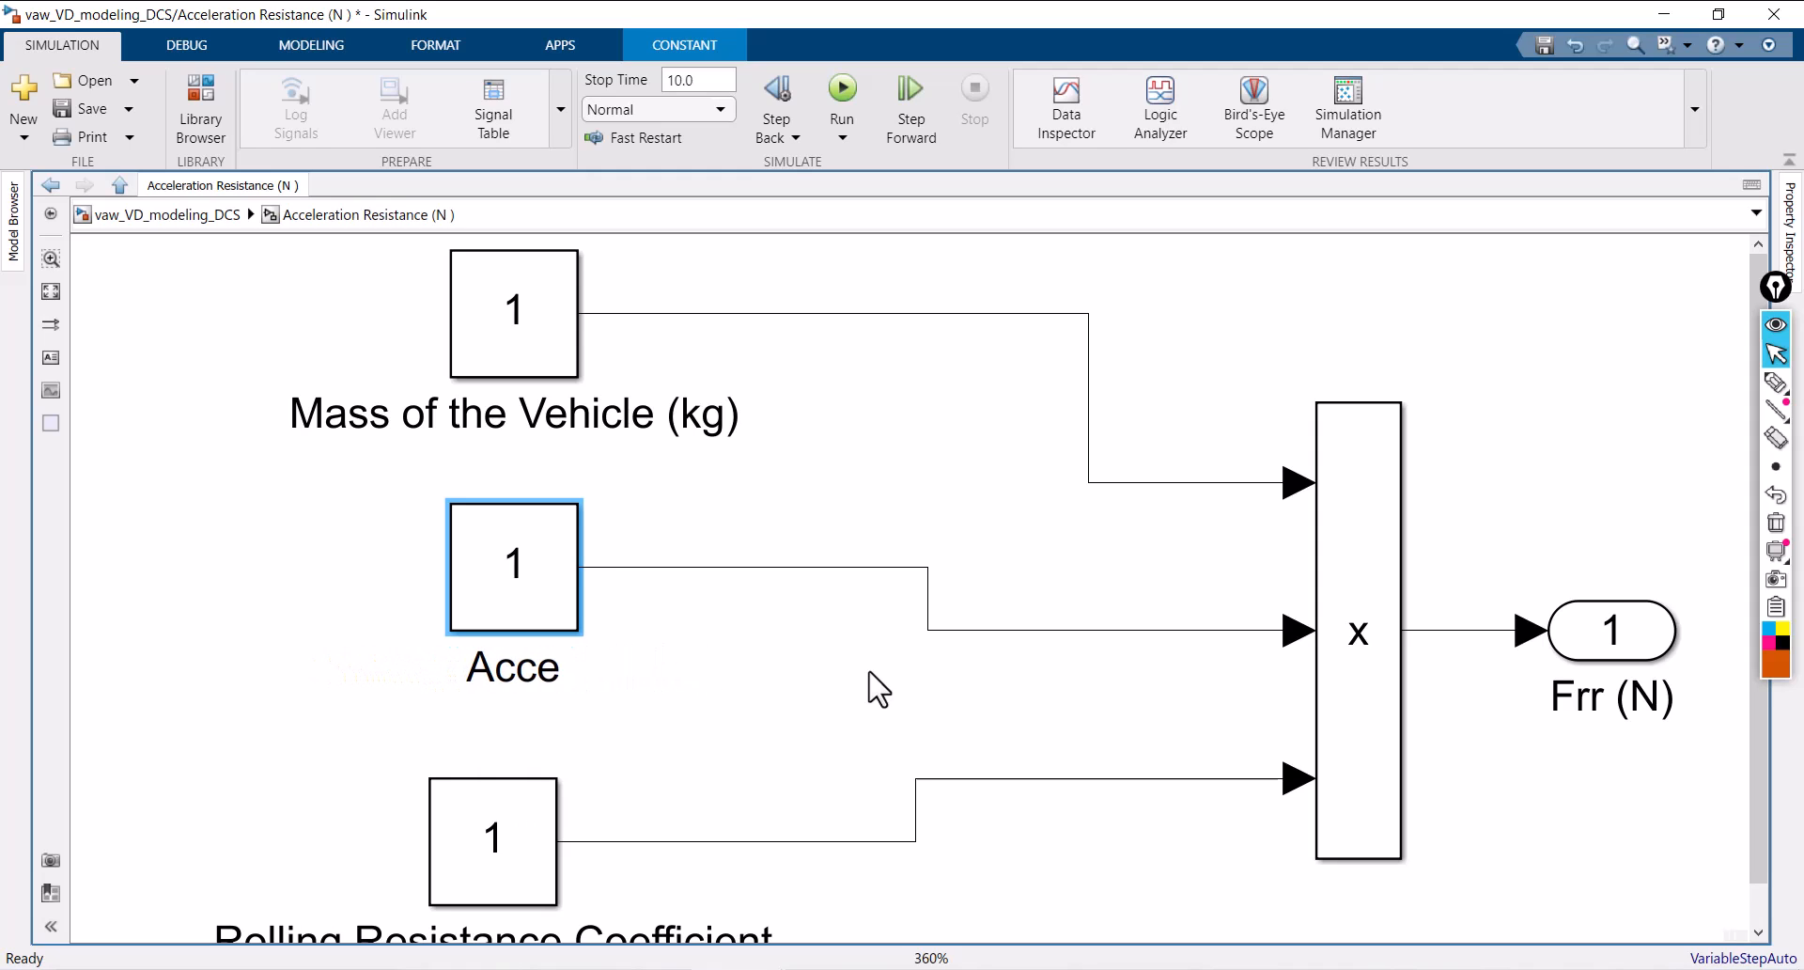
{"action": "type", "text": "Ro"}
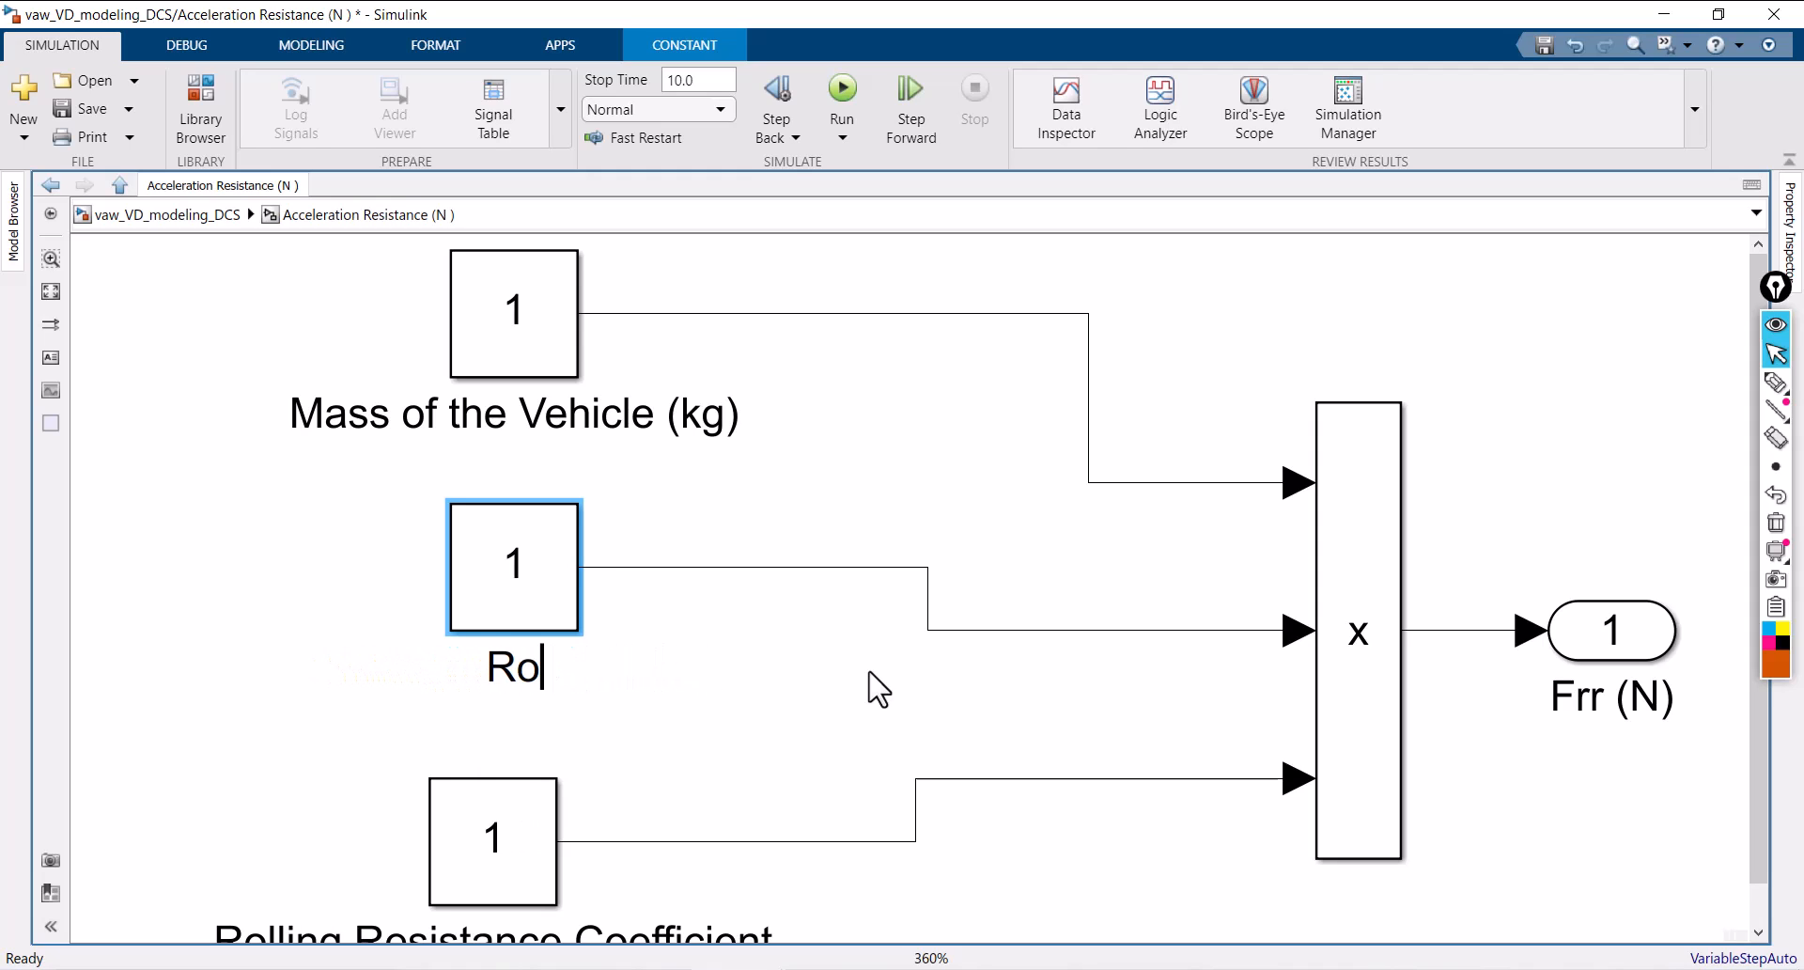
{"action": "type", "text": "tational "}
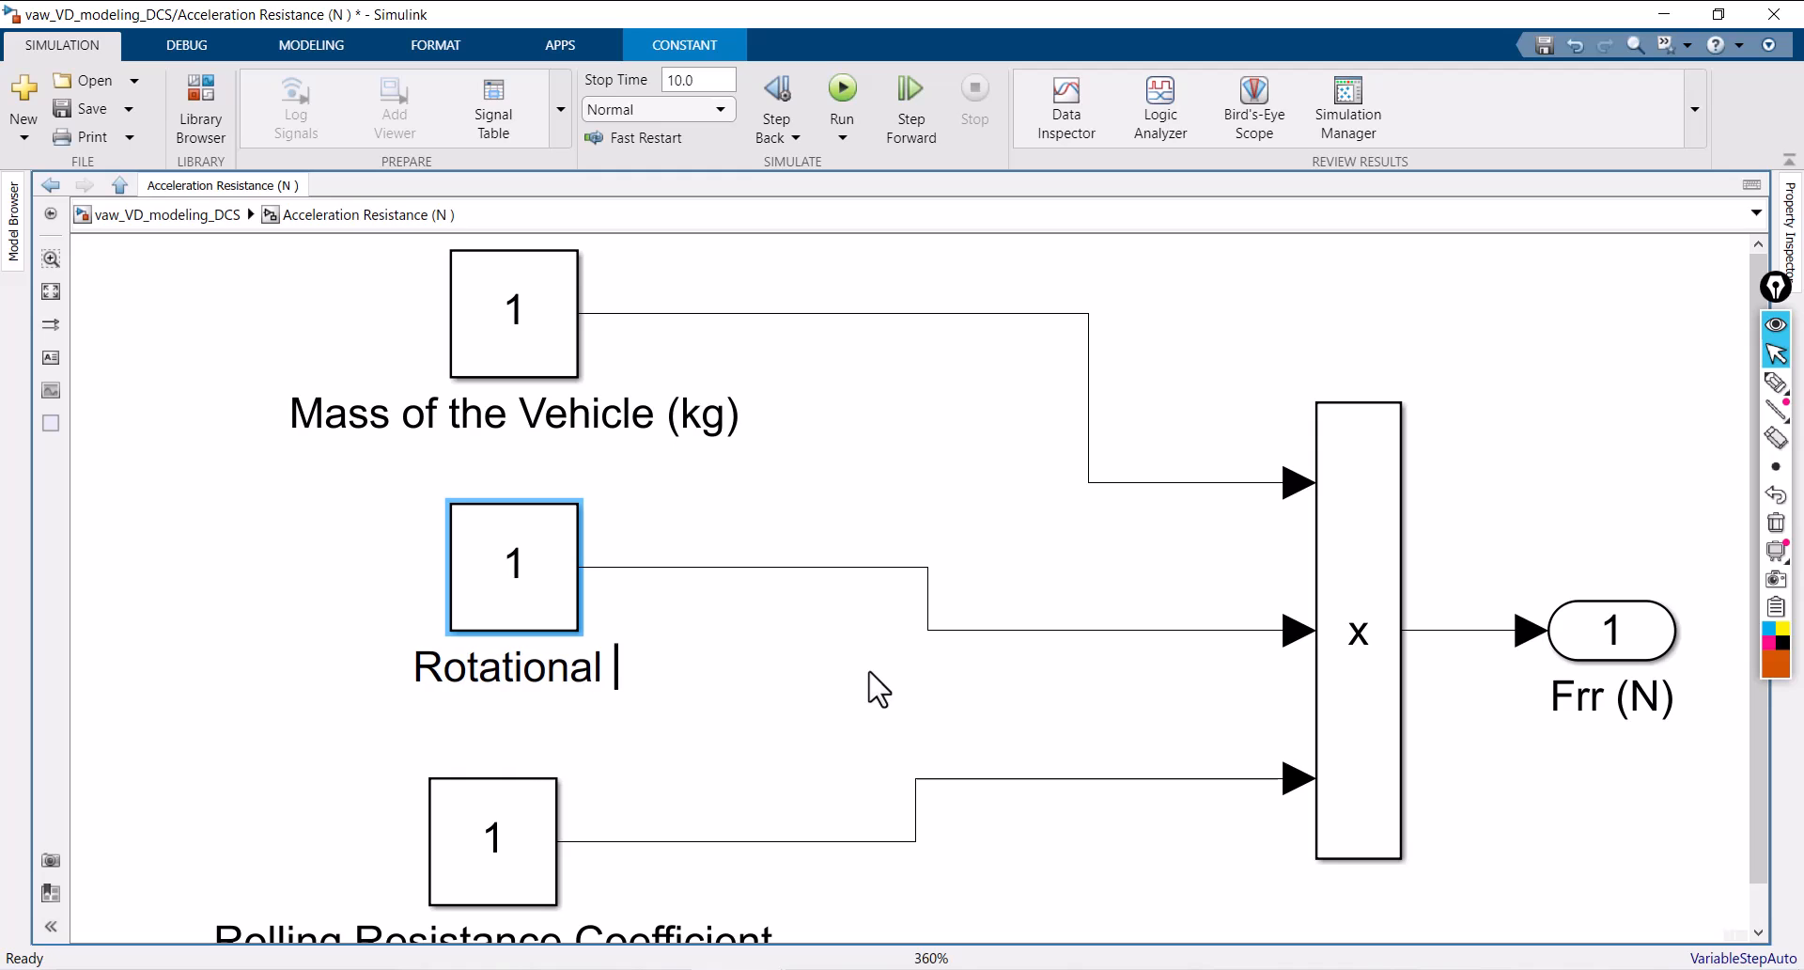
{"action": "type", "text": "Iner"}
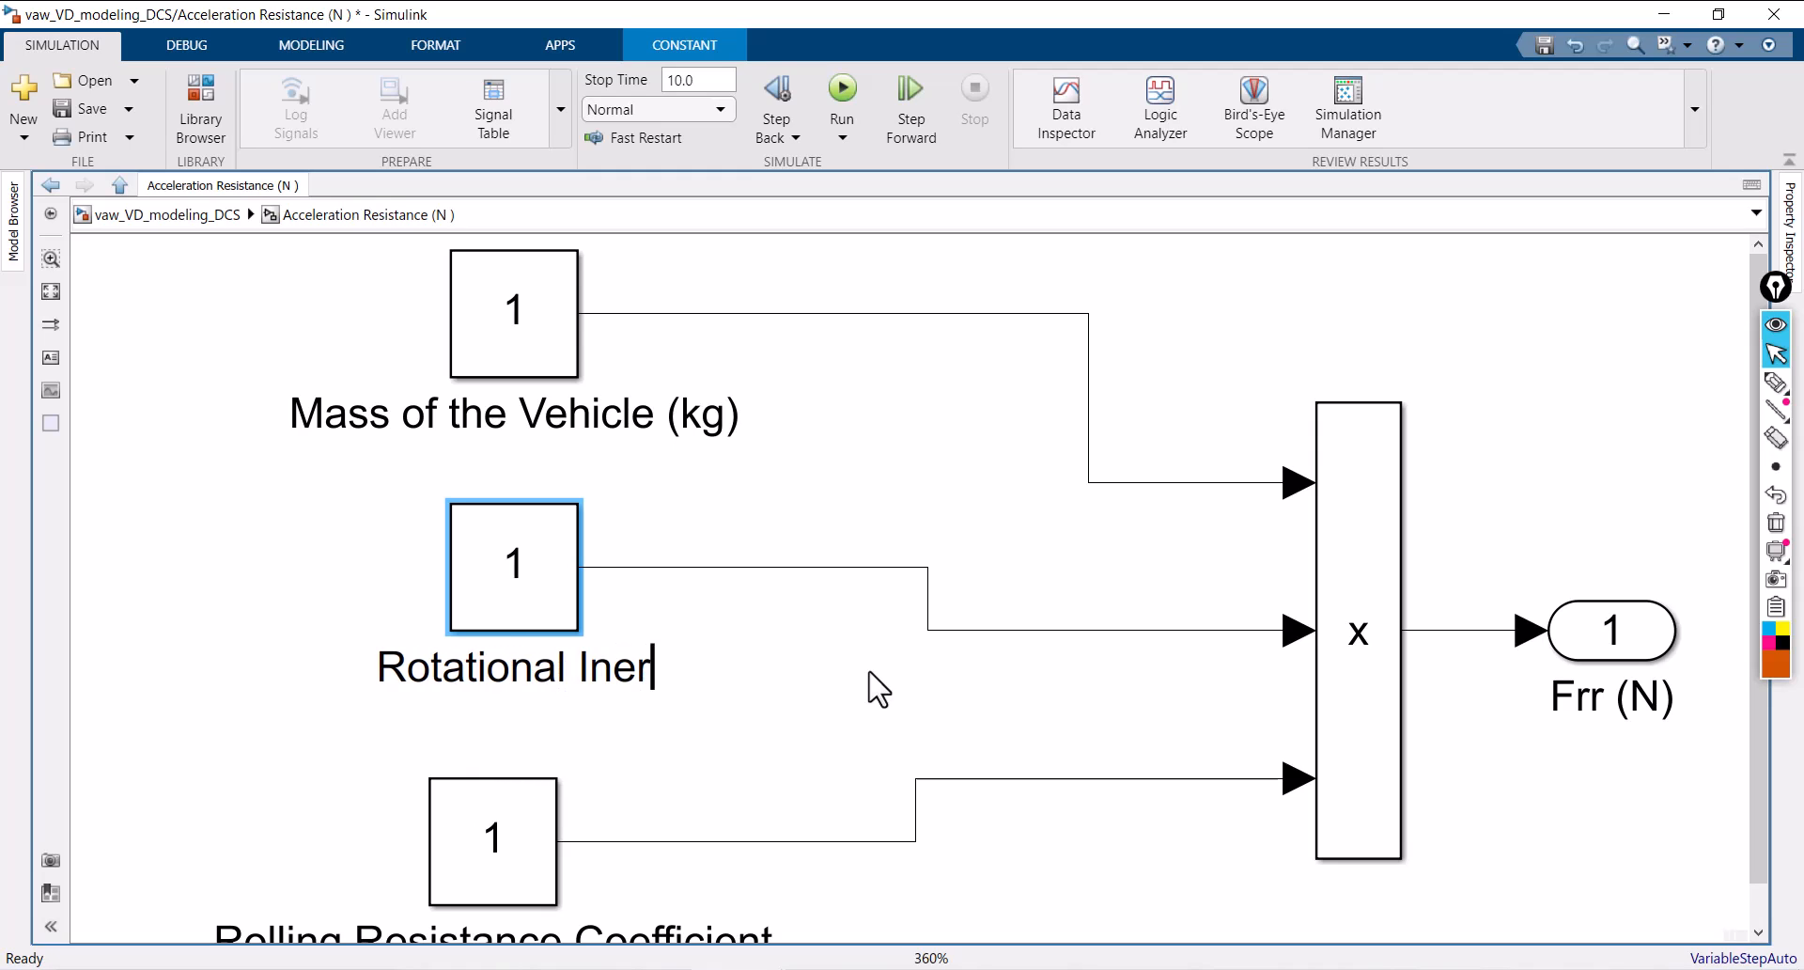
{"action": "type", "text": "tia Co"}
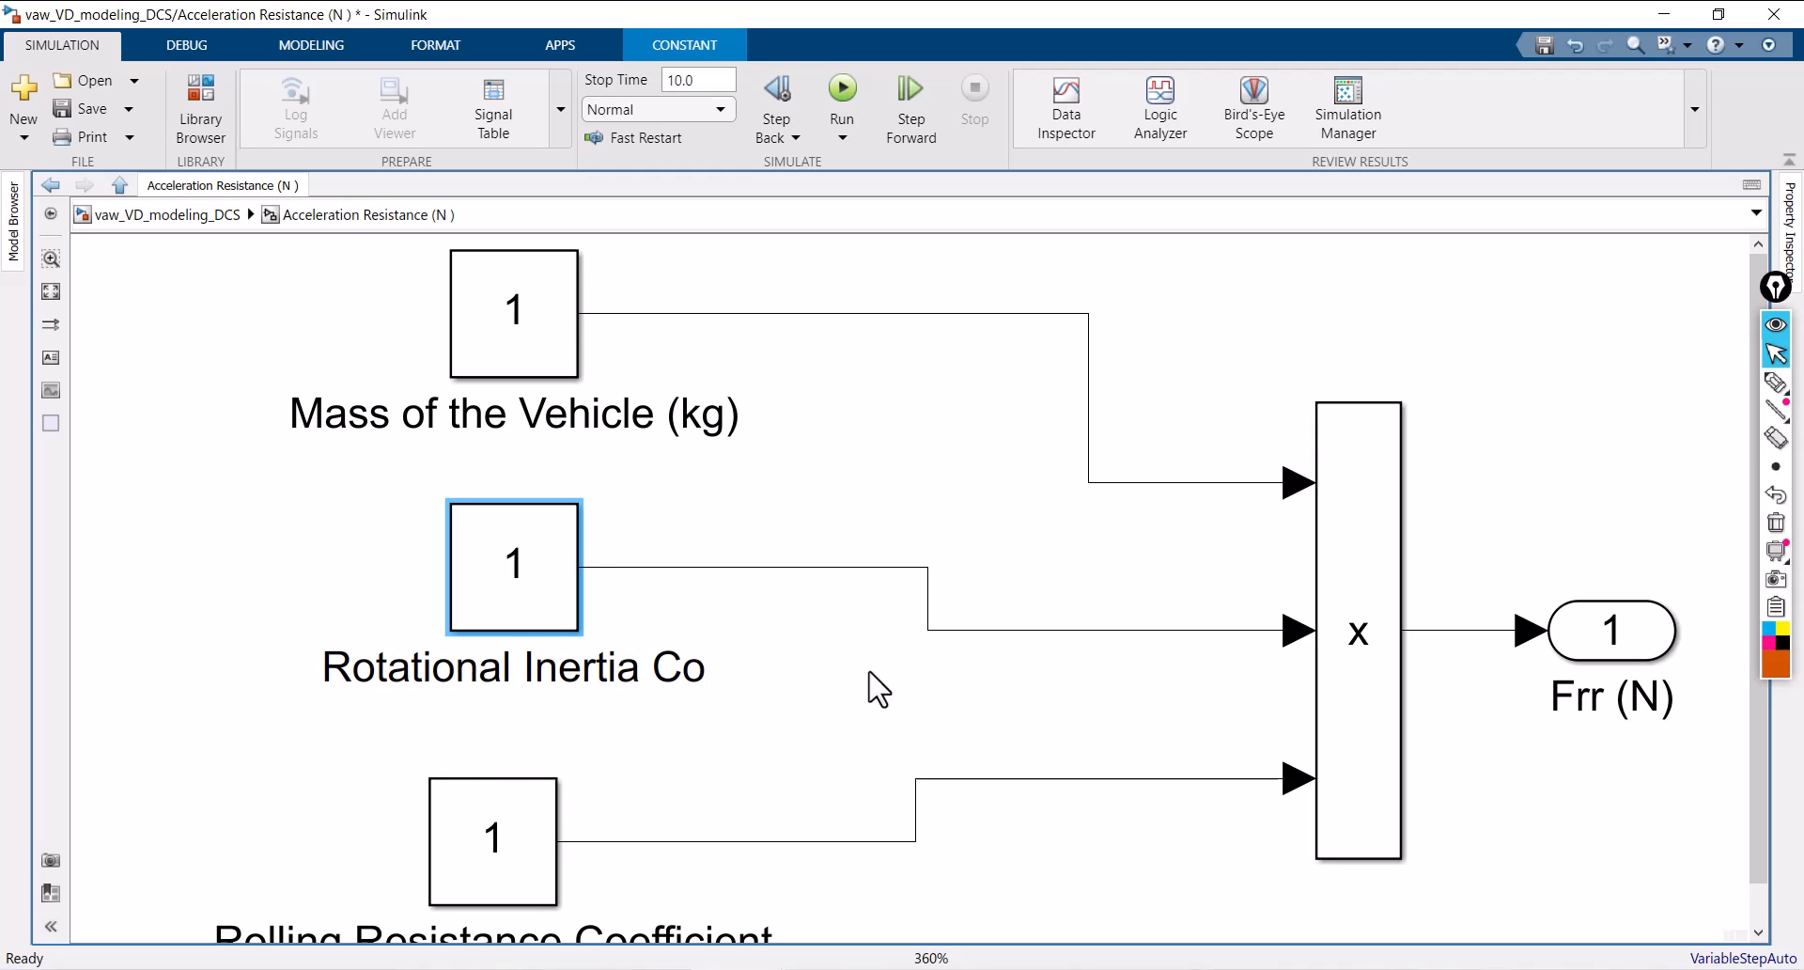
{"action": "type", "text": "efficient"}
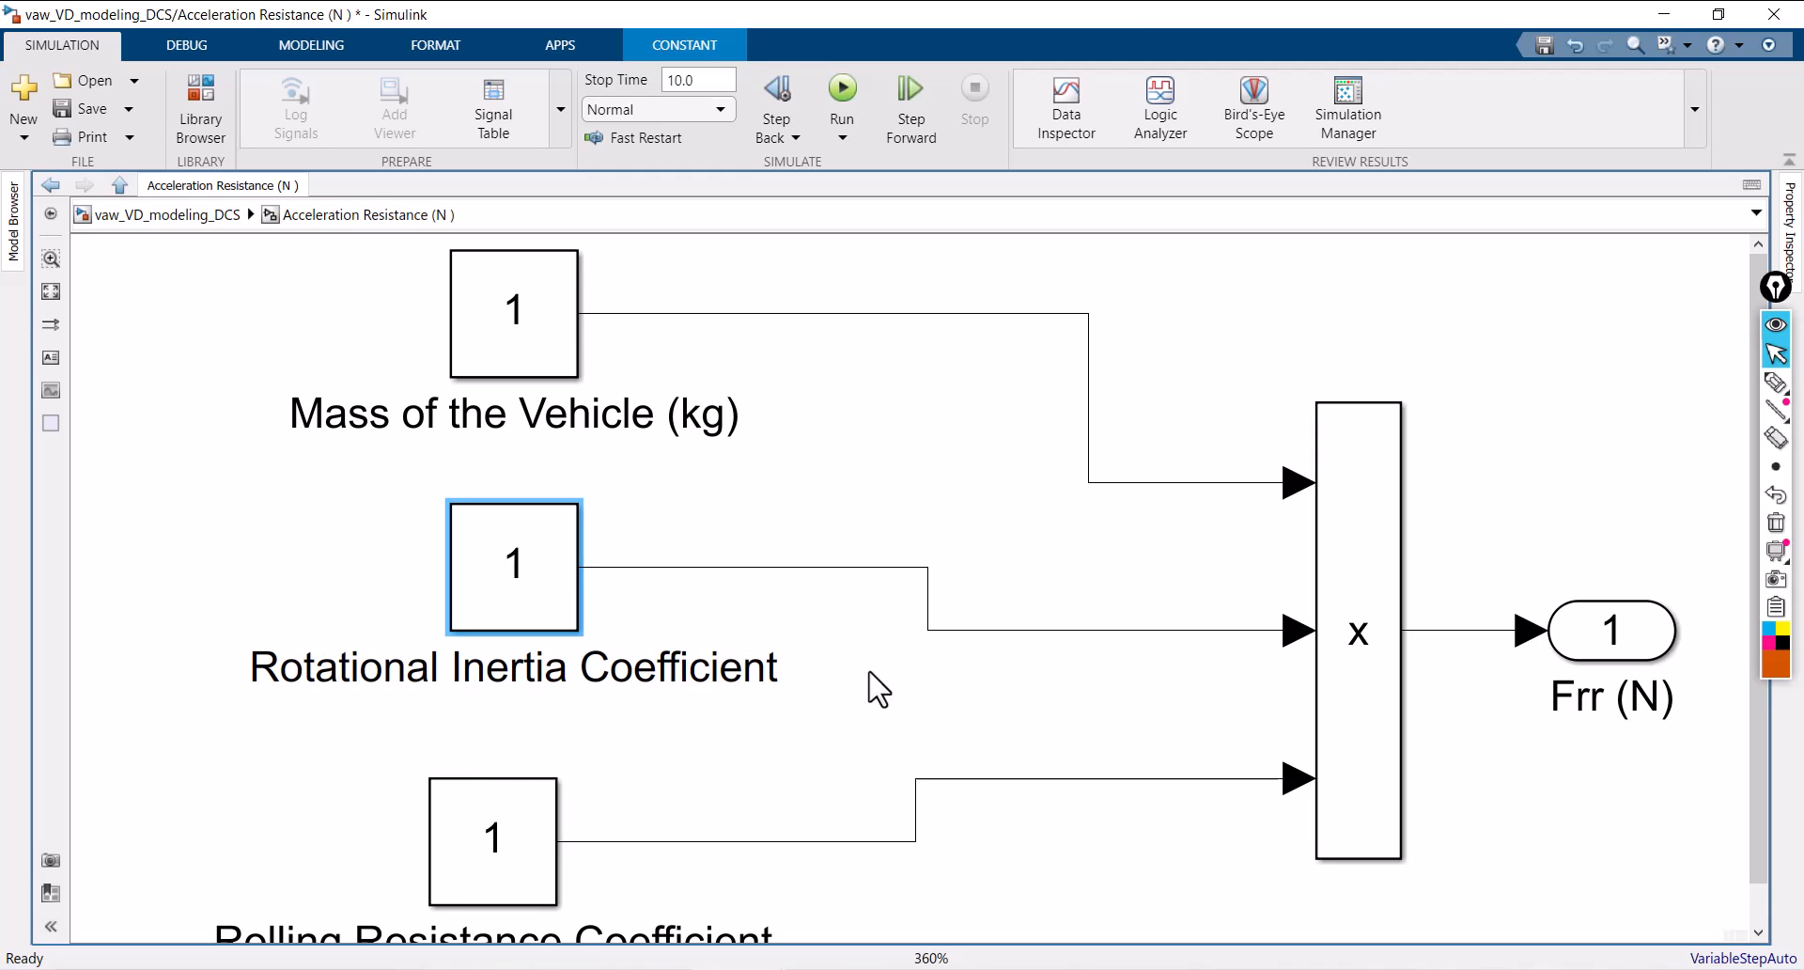
{"action": "left_click", "coordinate": [850, 738]}
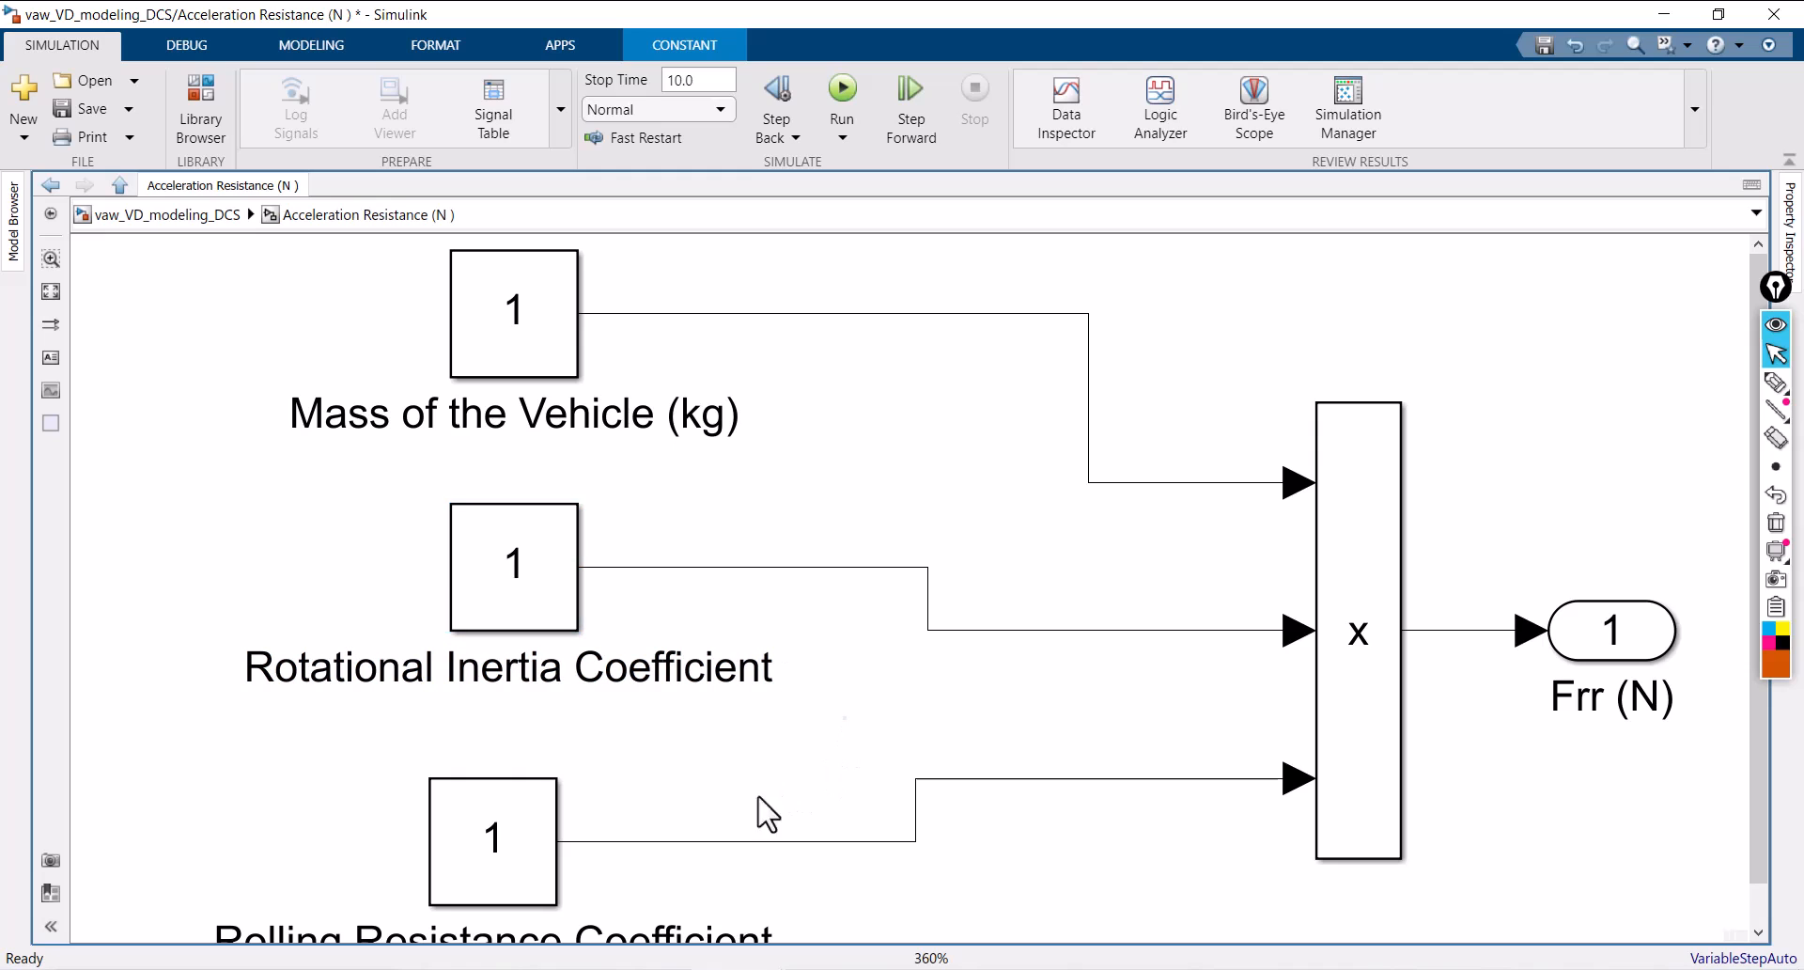
Step: Rename the Rolling Resistance Coefficient constant Acceleration (m/s^2)
{"action": "key", "text": "space"}
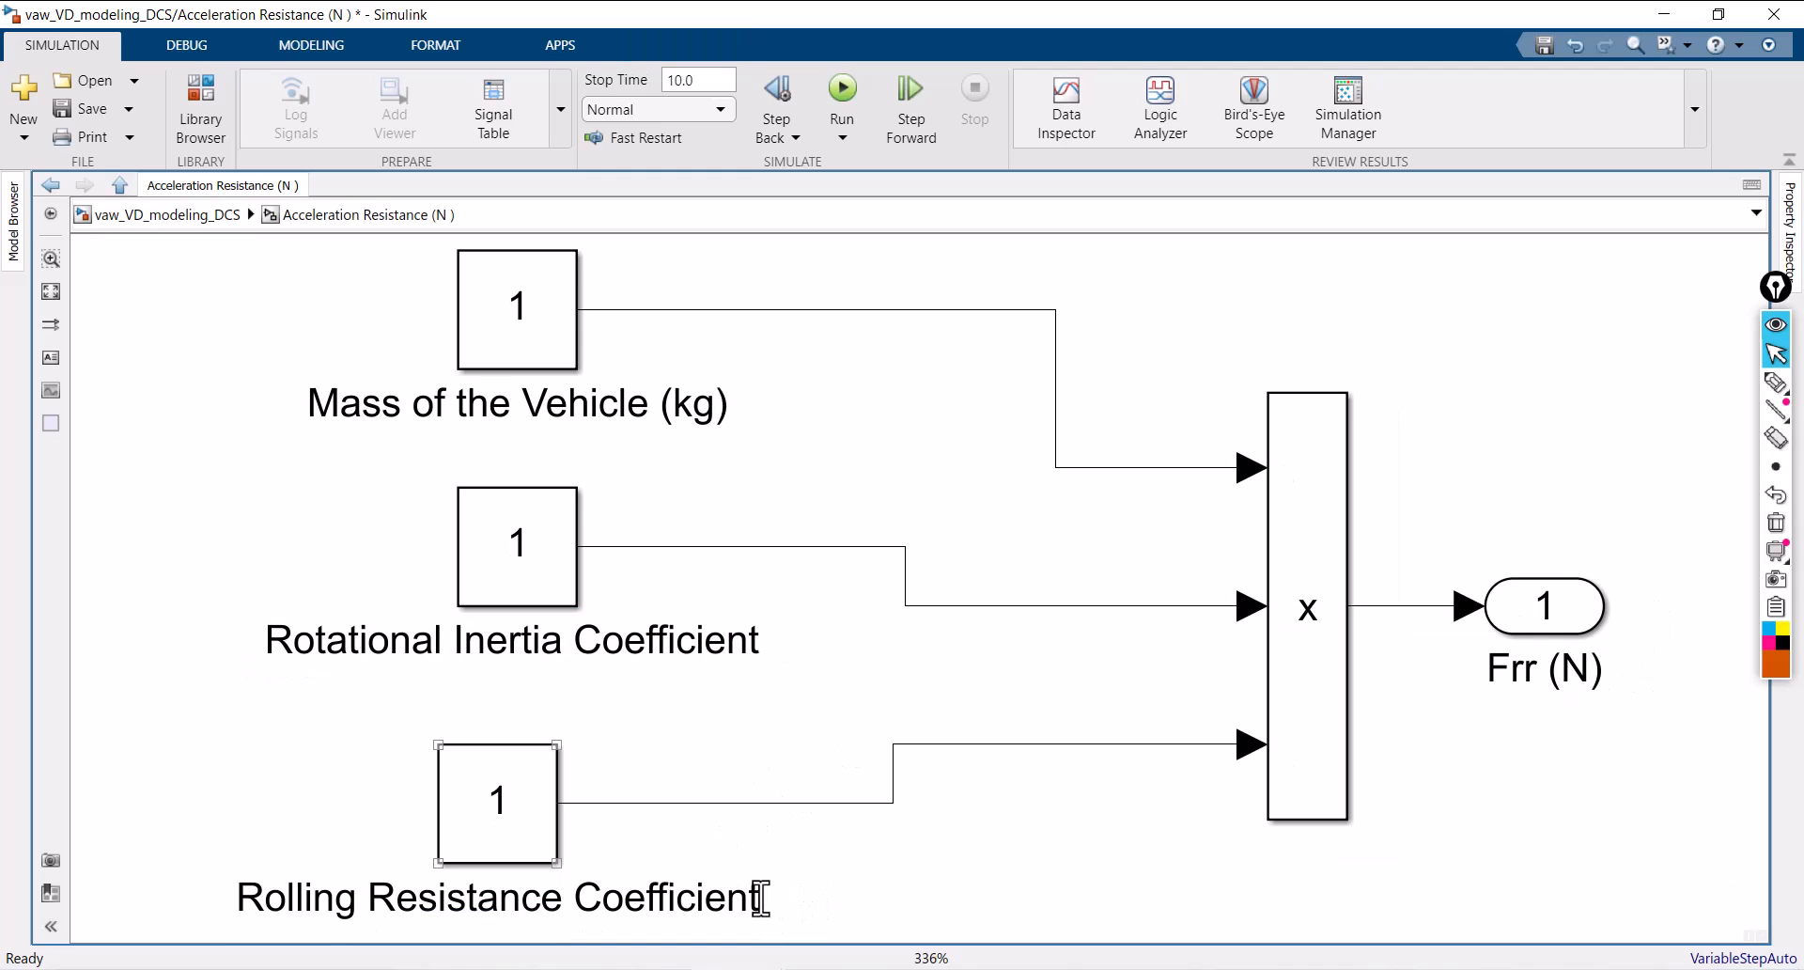
{"action": "left_click", "coordinate": [755, 891]}
{"action": "key", "text": "BackSpace"}
{"action": "key", "text": "BackSpace"}
{"action": "key", "text": "BackSpace"}
{"action": "key", "text": "BackSpace"}
{"action": "key", "text": "BackSpace"}
{"action": "key", "text": "BackSpace"}
{"action": "key", "text": "BackSpace"}
{"action": "key", "text": "BackSpace"}
{"action": "key", "text": "BackSpace"}
{"action": "key", "text": "BackSpace"}
{"action": "key", "text": "BackSpace"}
{"action": "key", "text": "BackSpace"}
{"action": "key", "text": "BackSpace"}
{"action": "key", "text": "BackSpace"}
{"action": "key", "text": "BackSpace"}
{"action": "key", "text": "BackSpace"}
{"action": "key", "text": "BackSpace"}
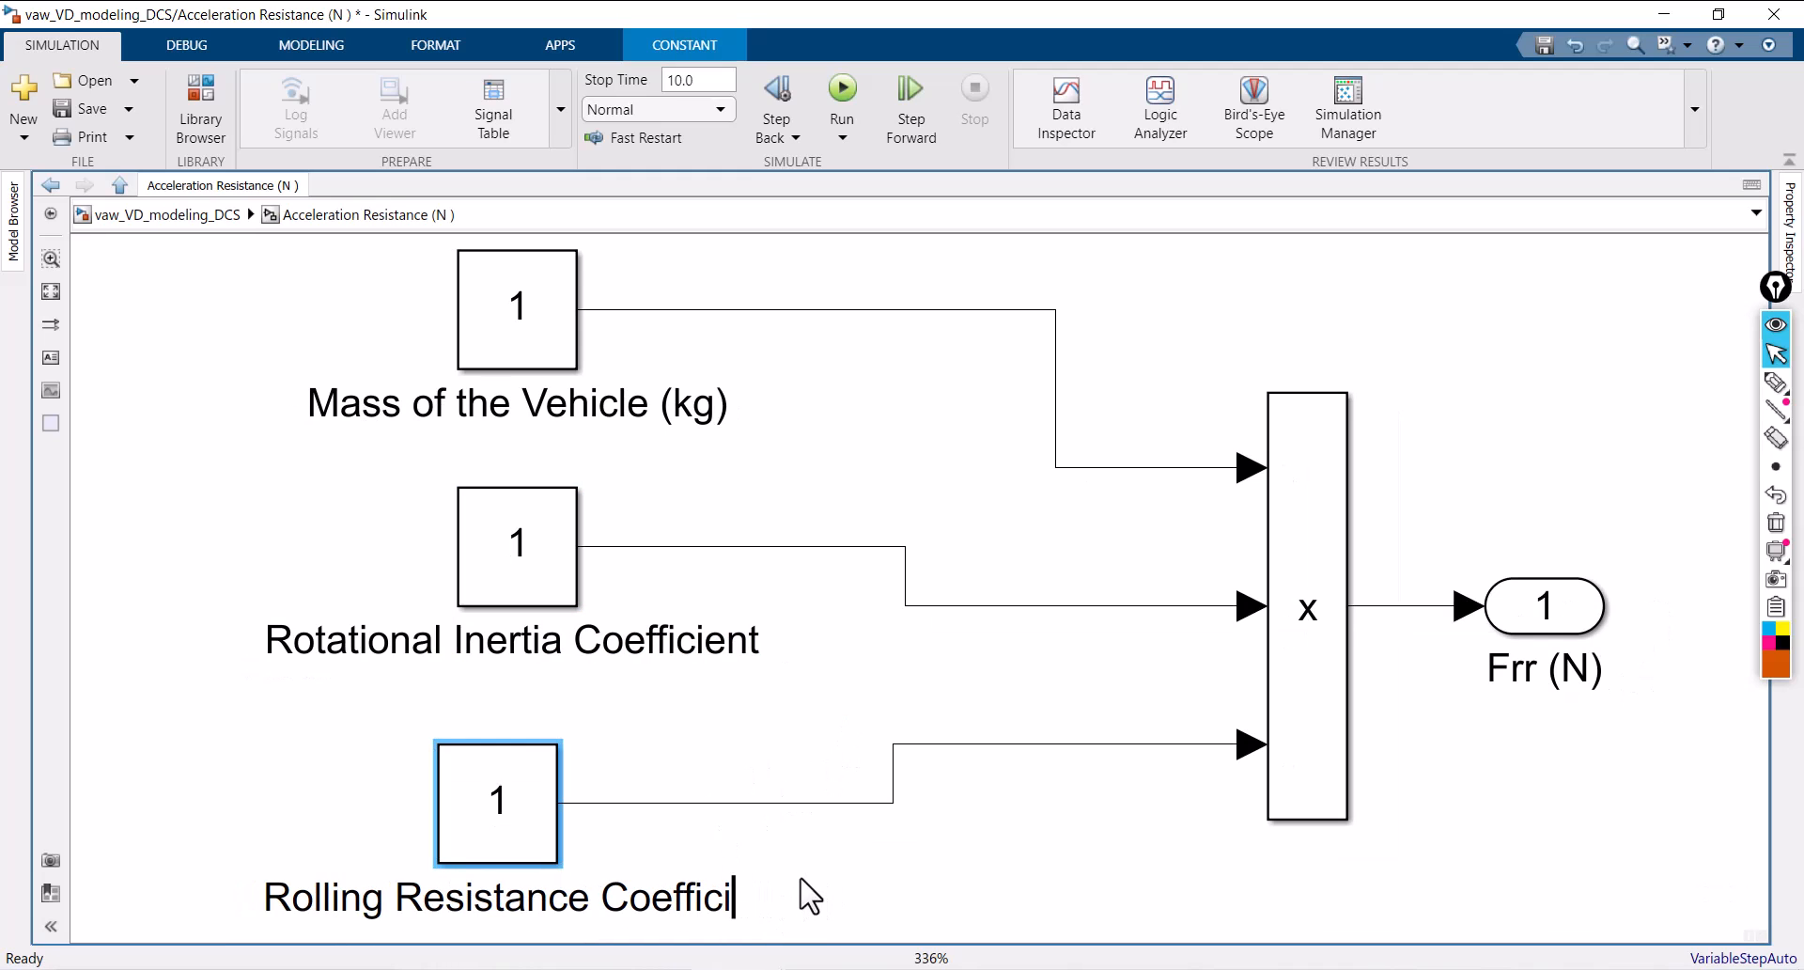
{"action": "key", "text": "BackSpace"}
{"action": "key", "text": "BackSpace"}
{"action": "key", "text": "BackSpace"}
{"action": "key", "text": "BackSpace"}
{"action": "key", "text": "BackSpace"}
{"action": "key", "text": "BackSpace"}
{"action": "key", "text": "BackSpace"}
{"action": "key", "text": "BackSpace"}
{"action": "key", "text": "BackSpace"}
{"action": "key", "text": "BackSpace"}
{"action": "key", "text": "BackSpace"}
{"action": "key", "text": "BackSpace"}
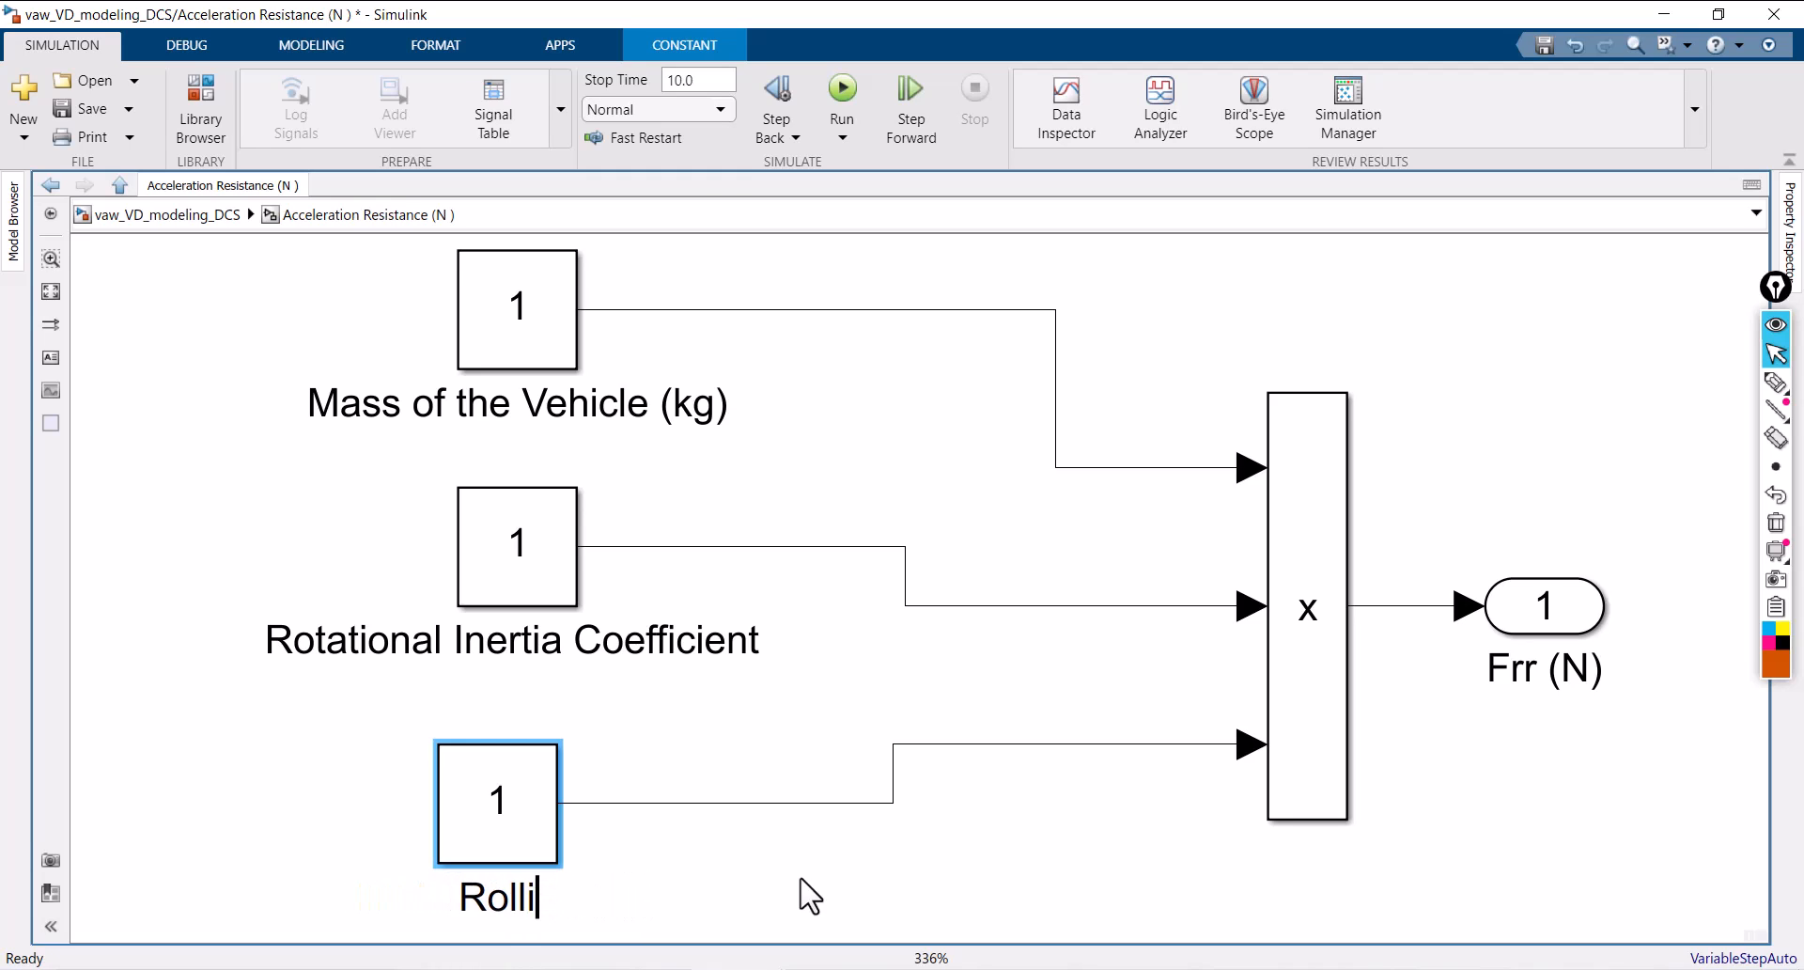
{"action": "type", "text": "Ac"}
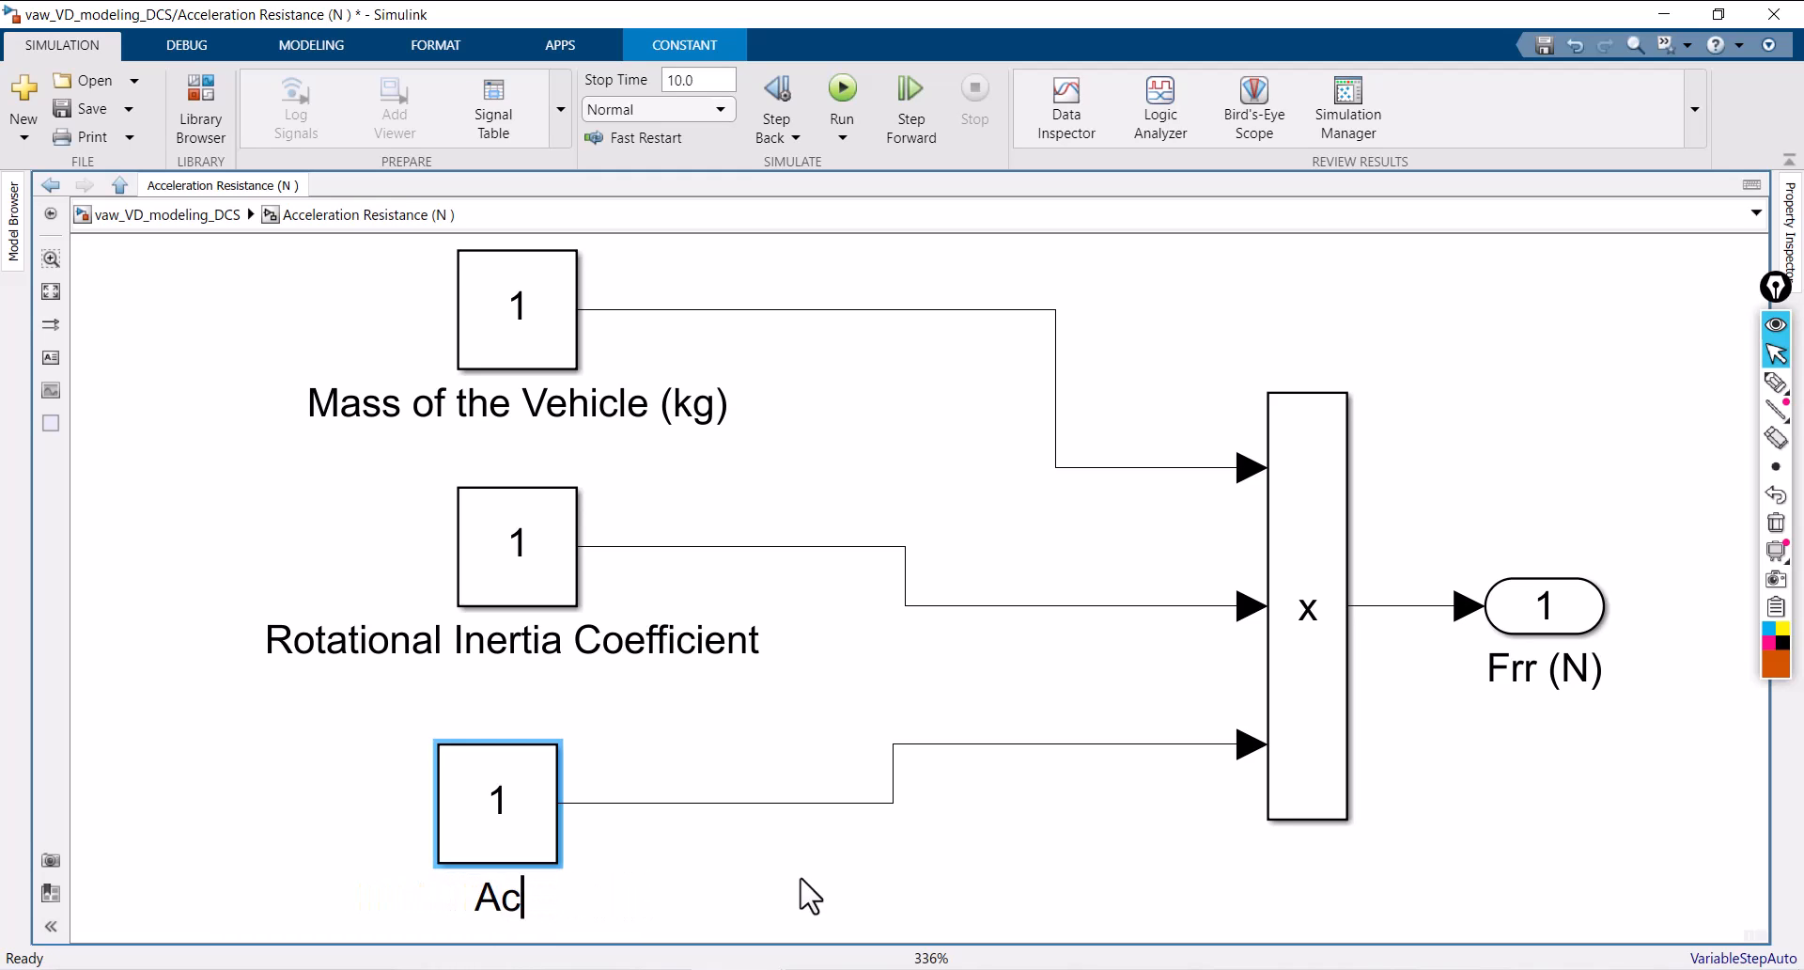
{"action": "type", "text": "celerati"}
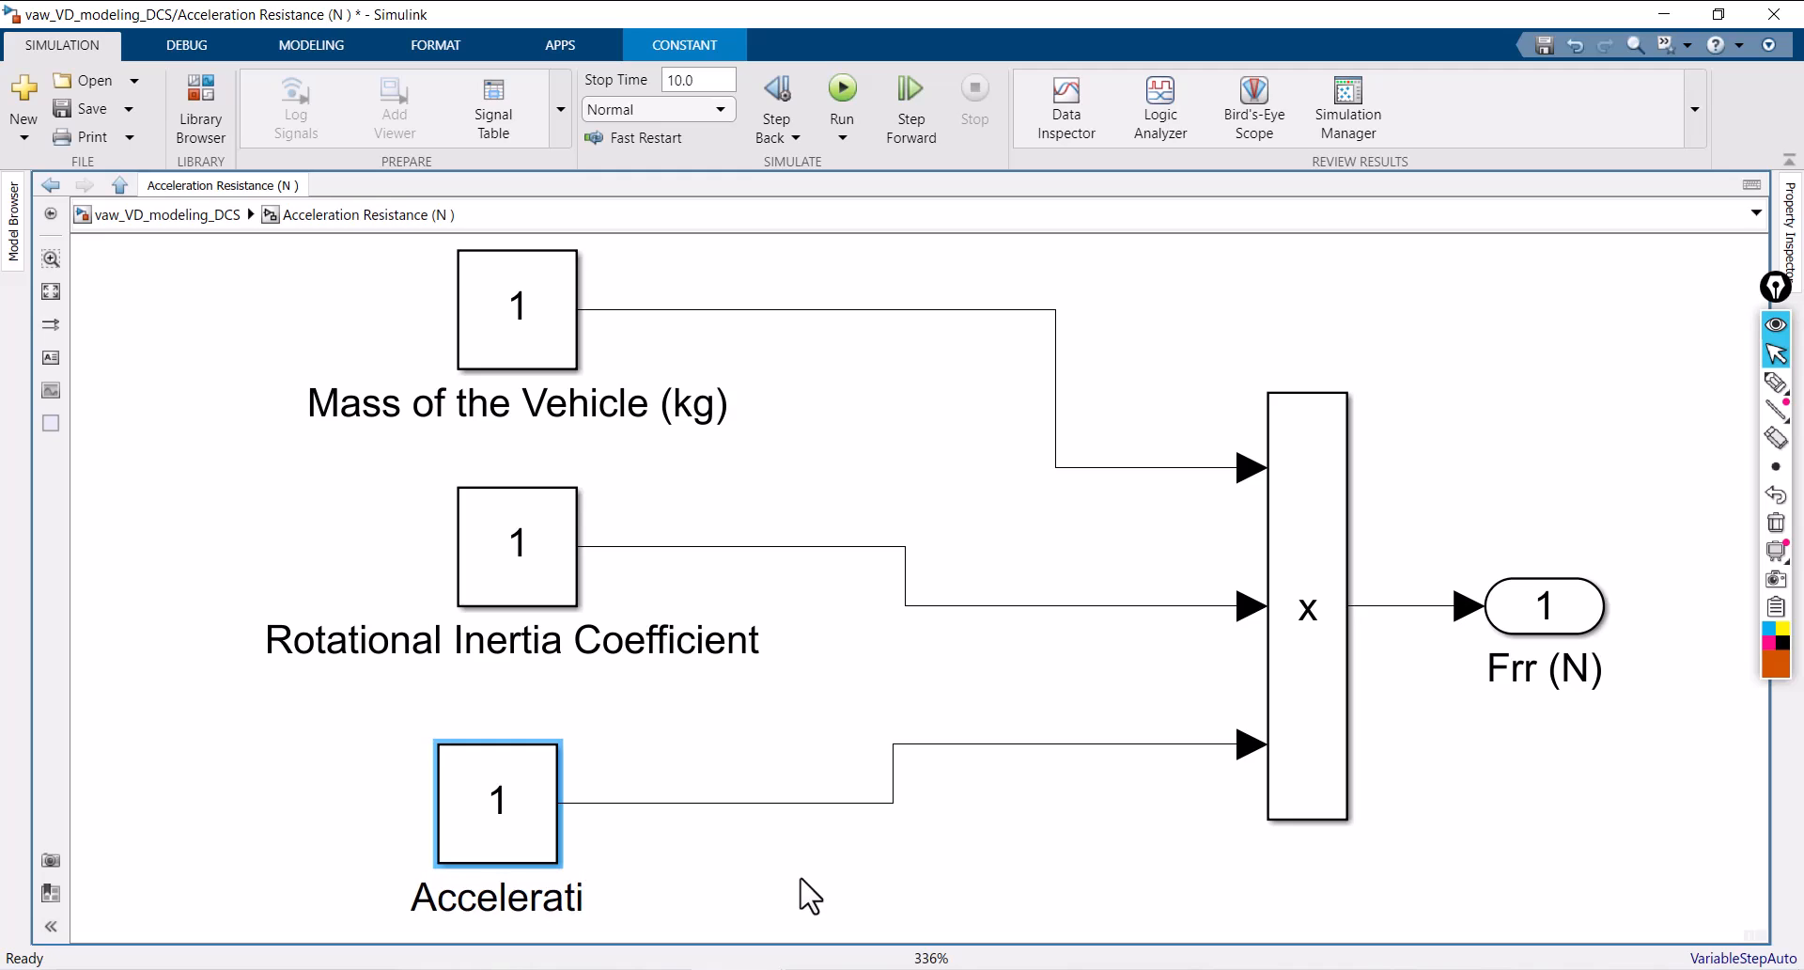
{"action": "type", "text": "on (m/)"}
{"action": "key", "text": "Left"}
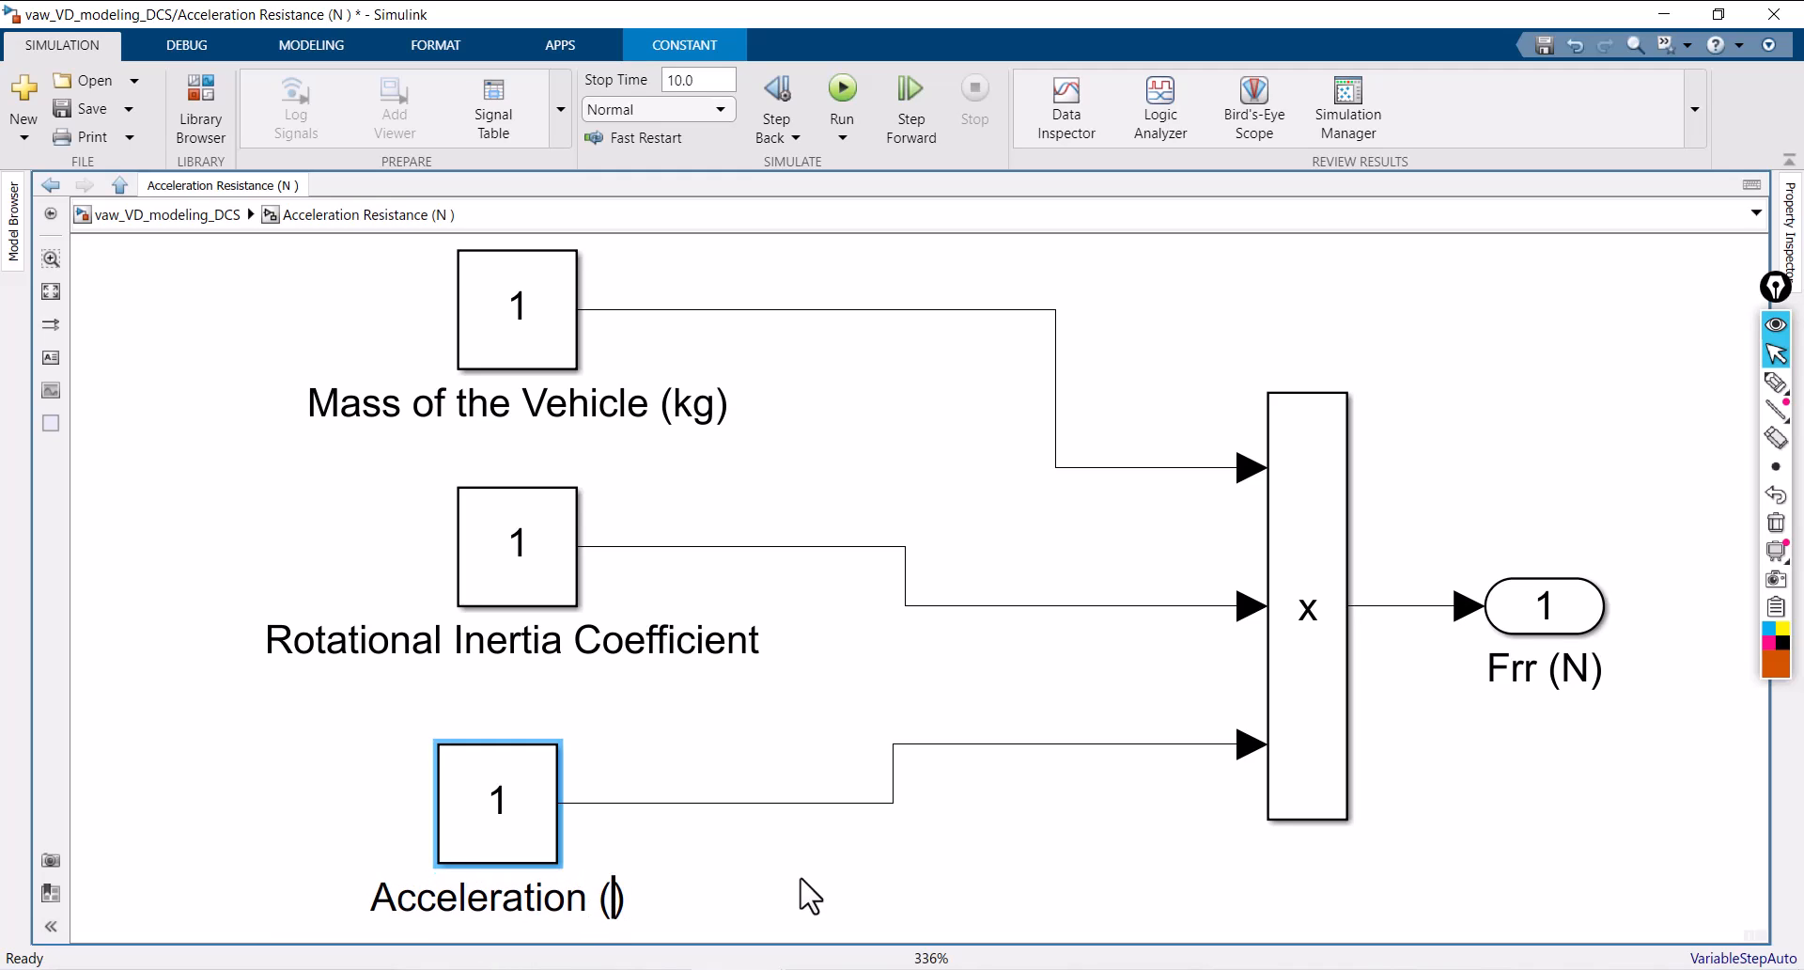
{"action": "type", "text": "m/s"}
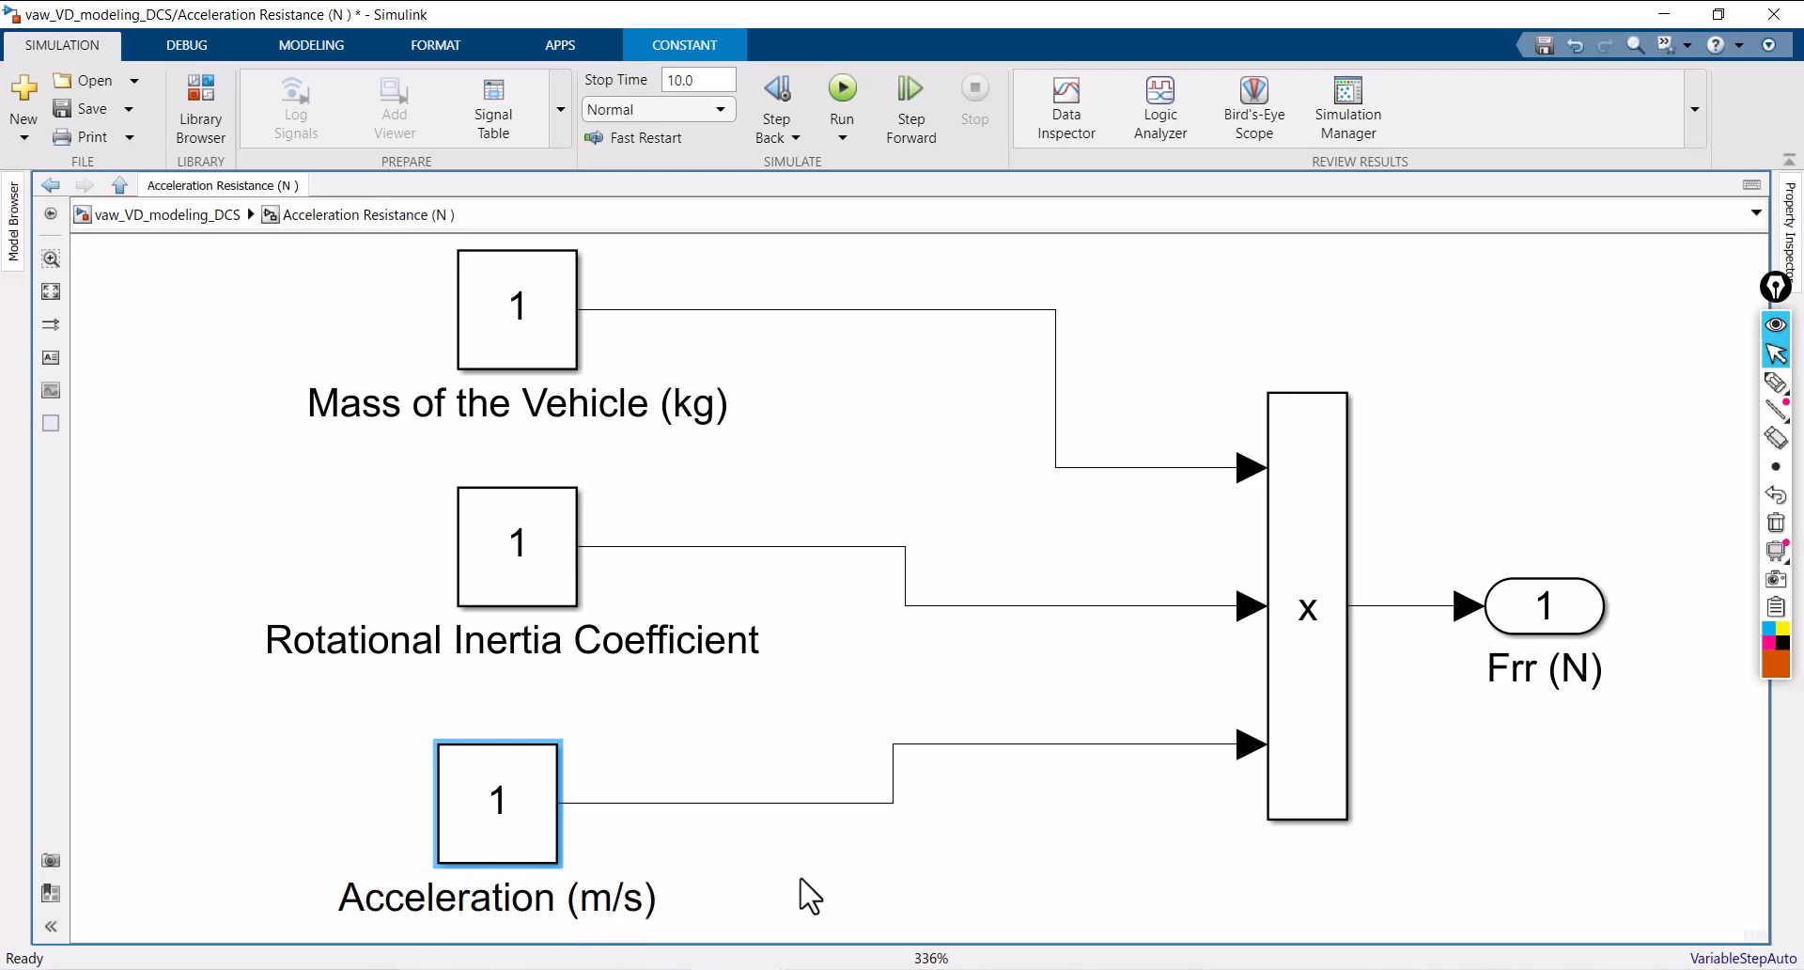
{"action": "type", "text": "^2"}
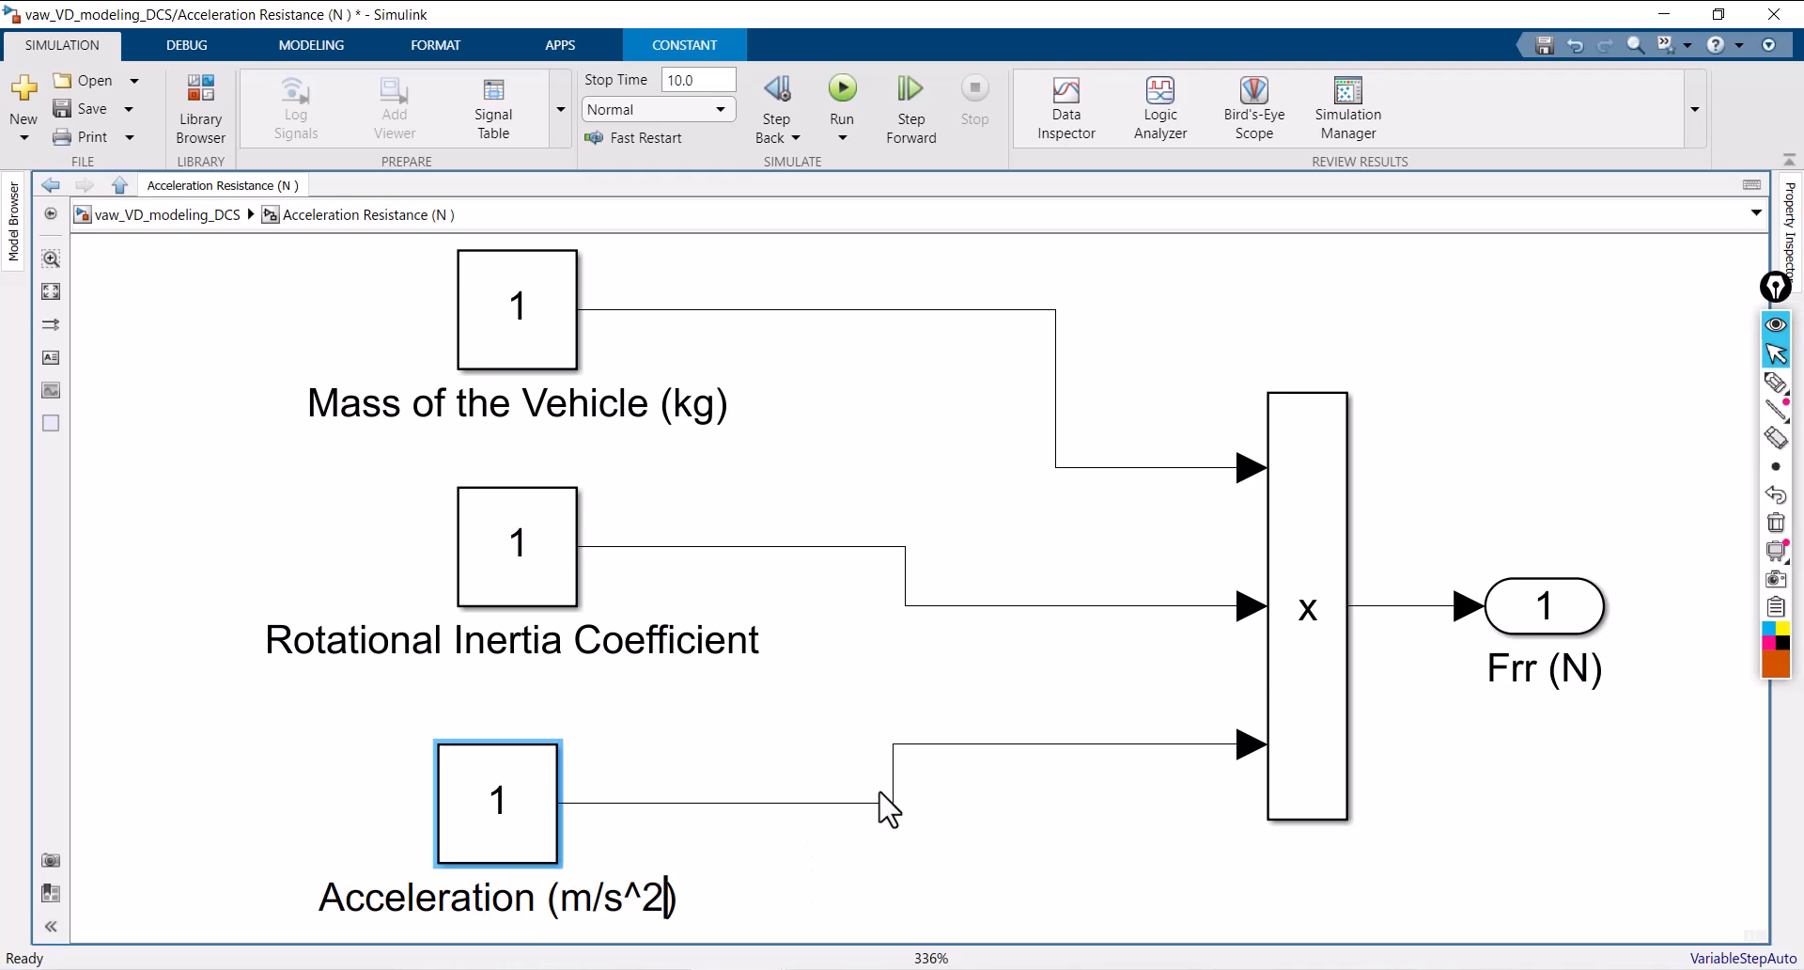
Step: Rename the Acceleration Resistance output port Fa (N) and return to the model's top level
{"action": "left_click", "coordinate": [1533, 667]}
{"action": "key", "text": "BackSpace"}
{"action": "key", "text": "BackSpace"}
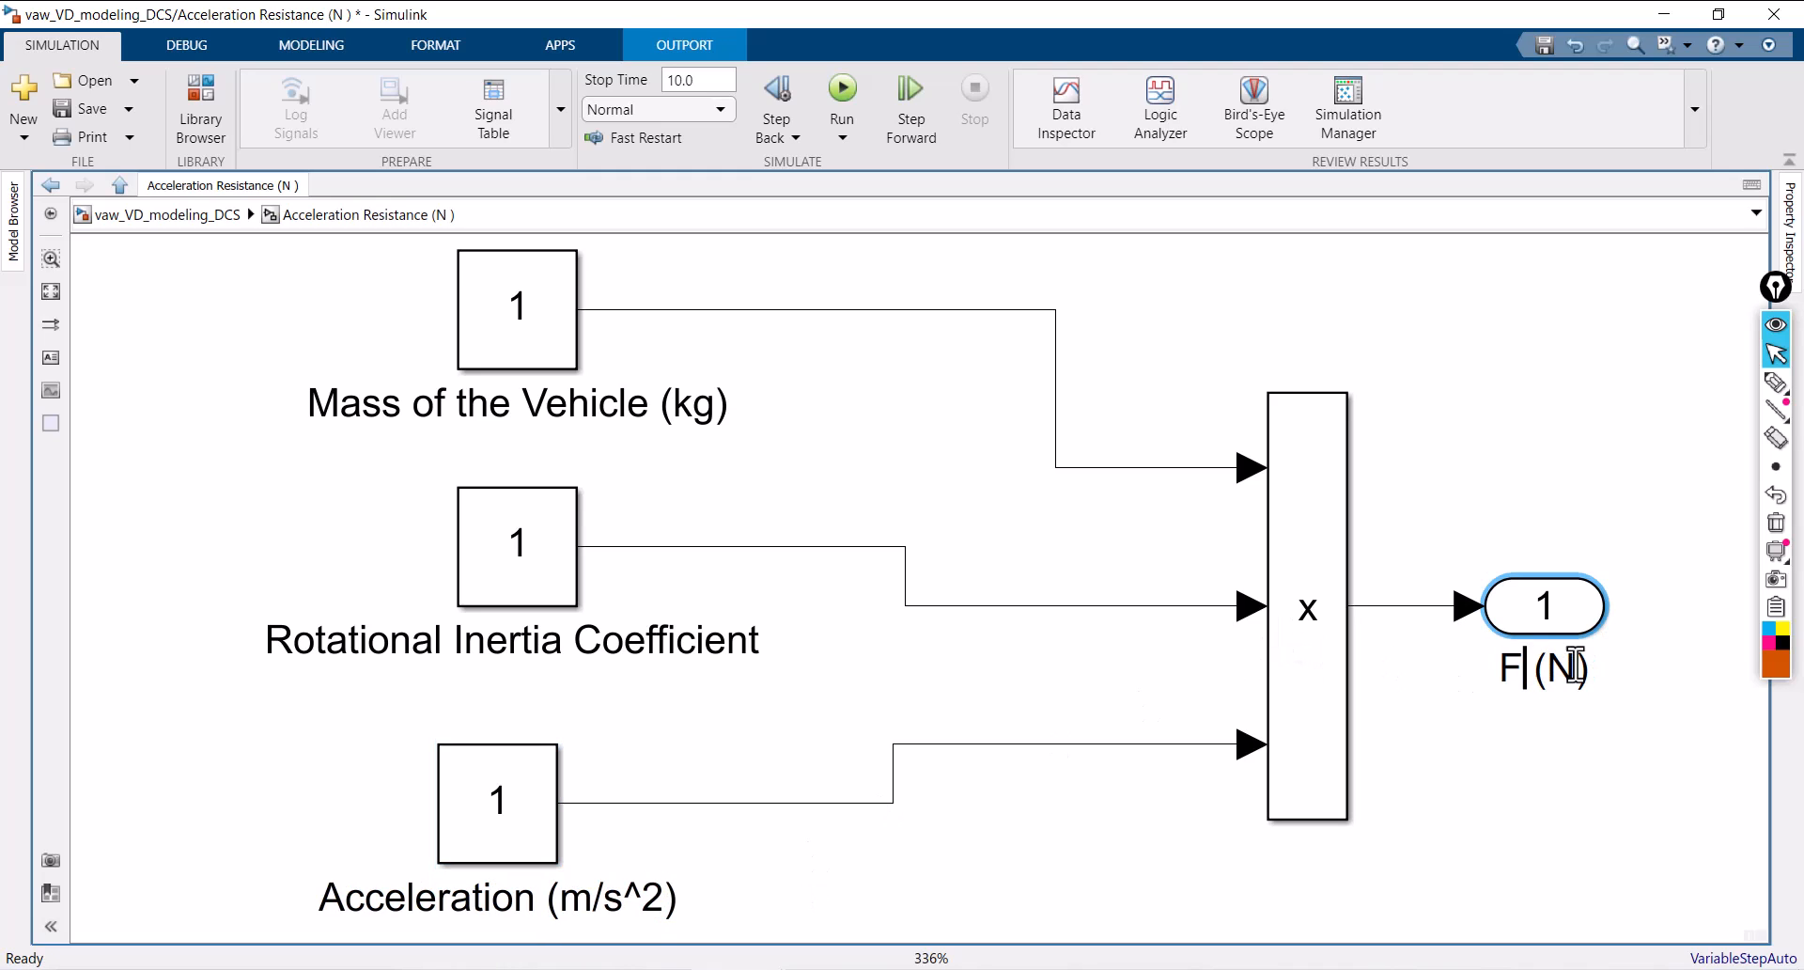
{"action": "type", "text": "a"}
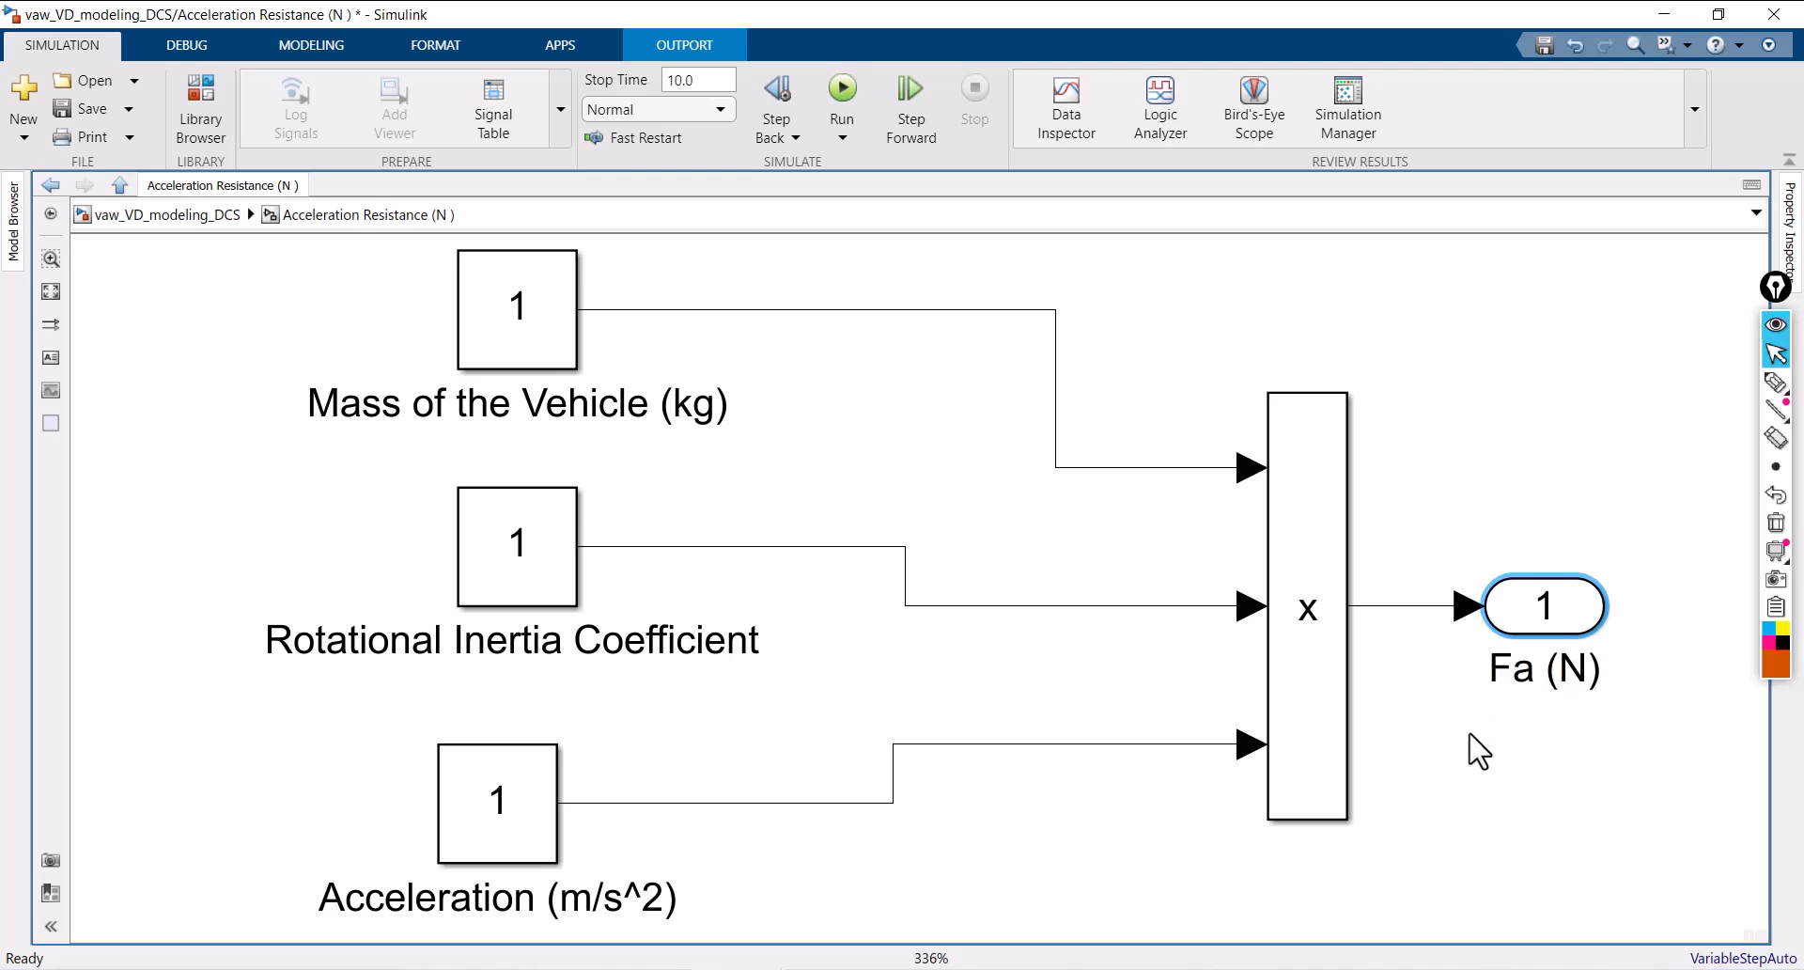
{"action": "left_click", "coordinate": [1435, 739]}
{"action": "left_click", "coordinate": [174, 216]}
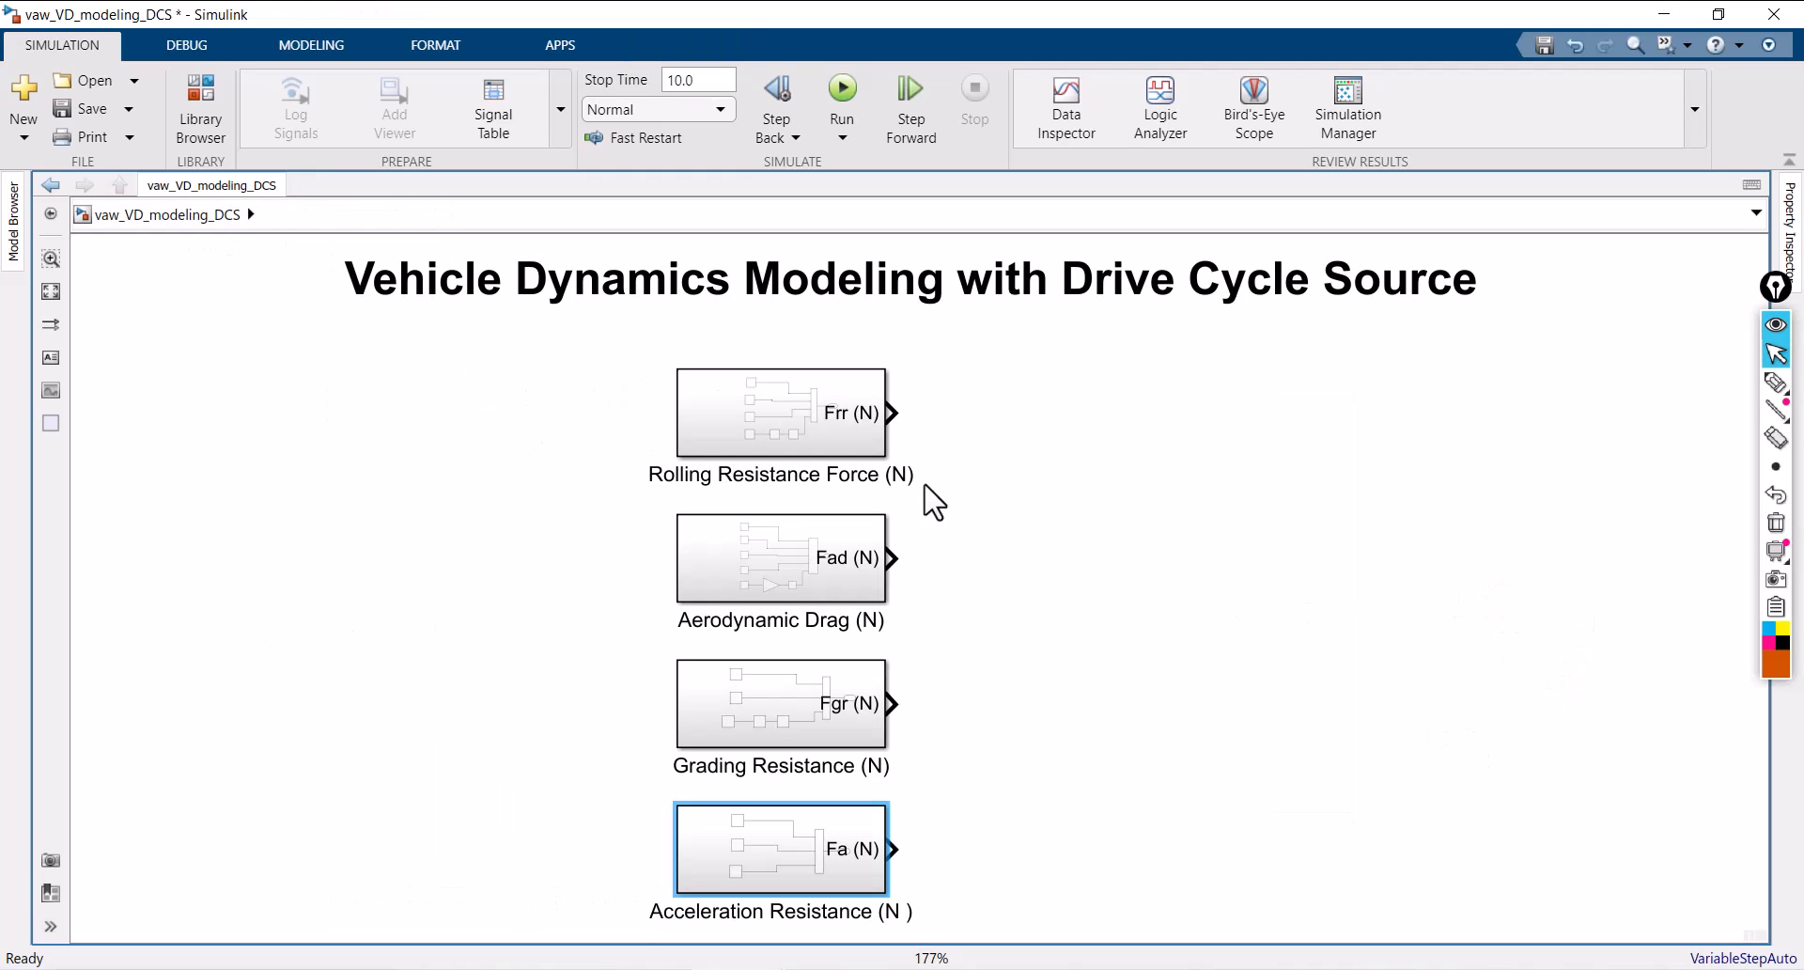
Step: Insert an Add block beside the resistance subsystems at the top level
{"action": "left_click", "coordinate": [1024, 524]}
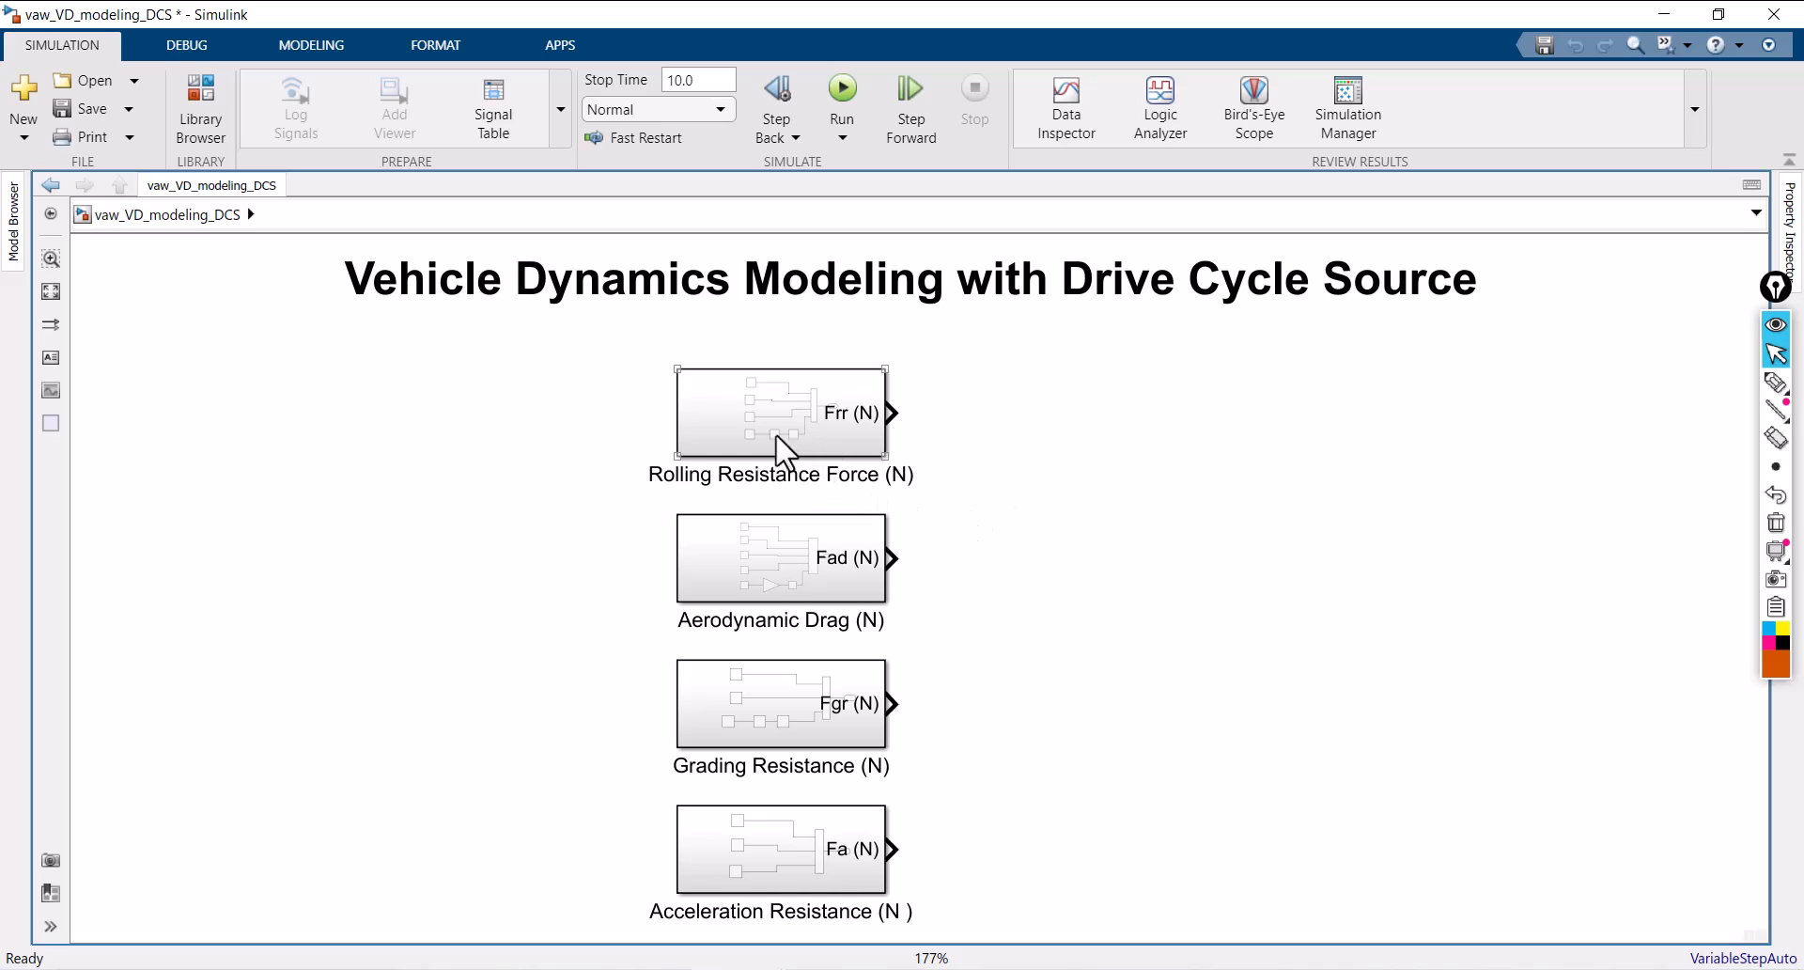
{"action": "double_click", "coordinate": [1057, 538]}
{"action": "type", "text": "add"}
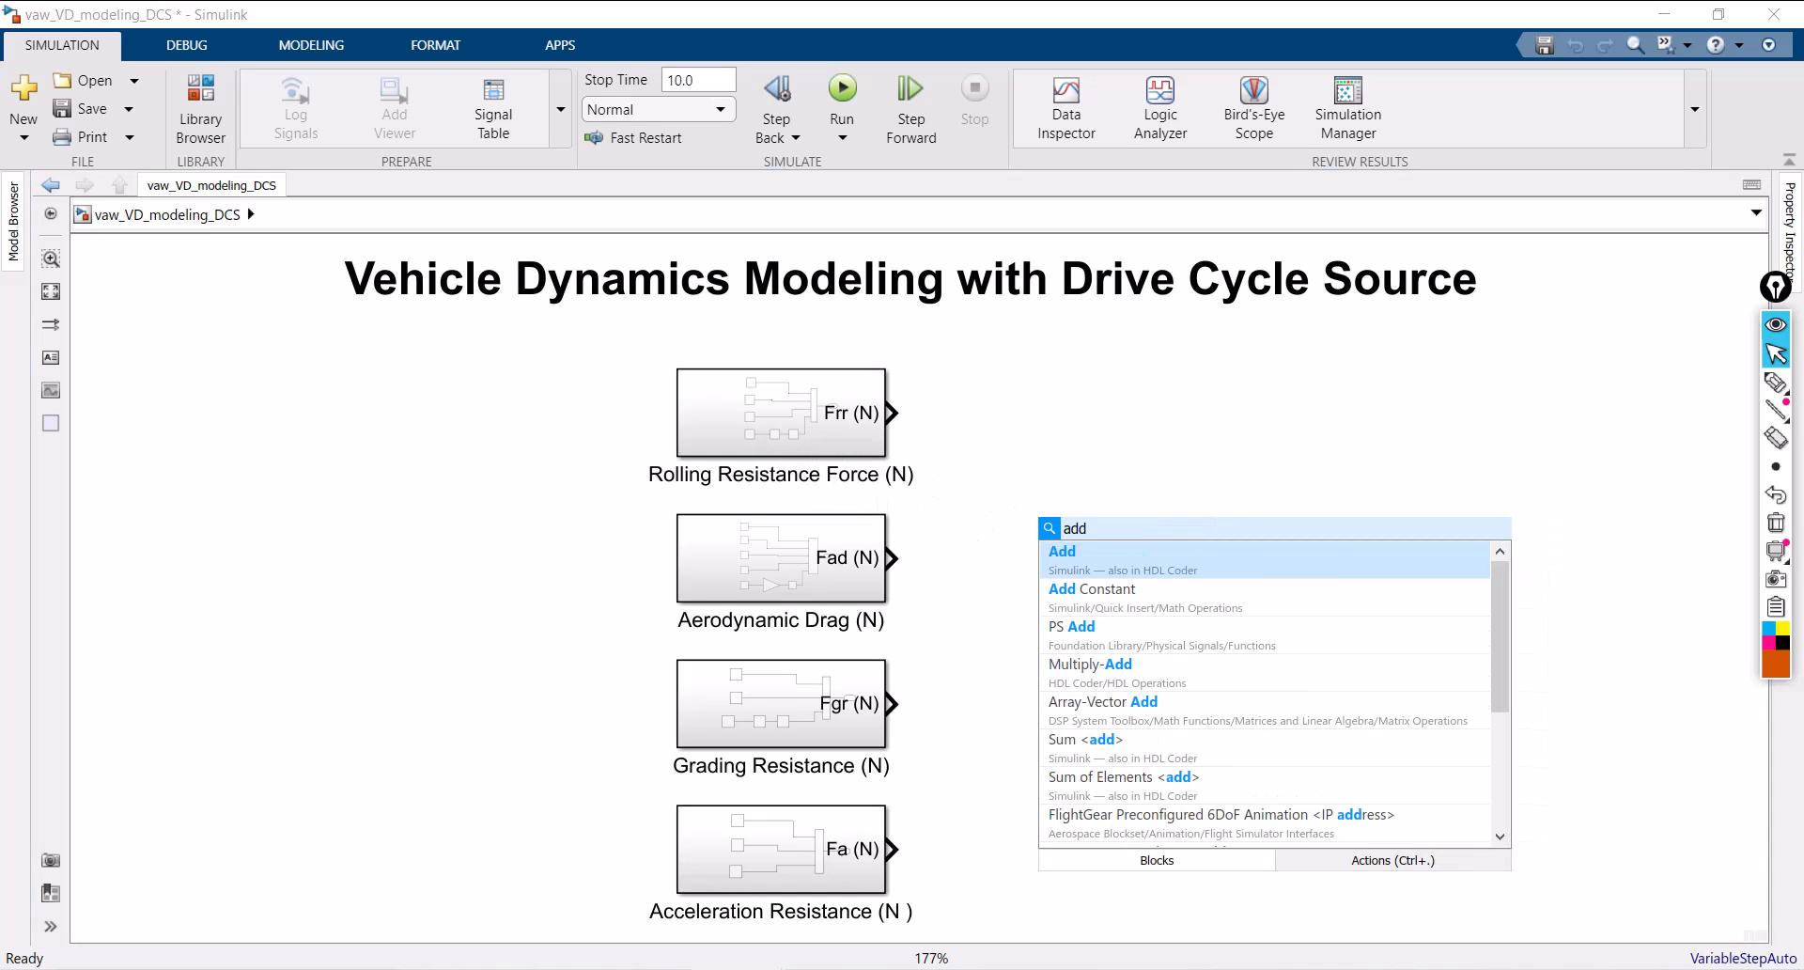
{"action": "left_click", "coordinate": [1120, 563]}
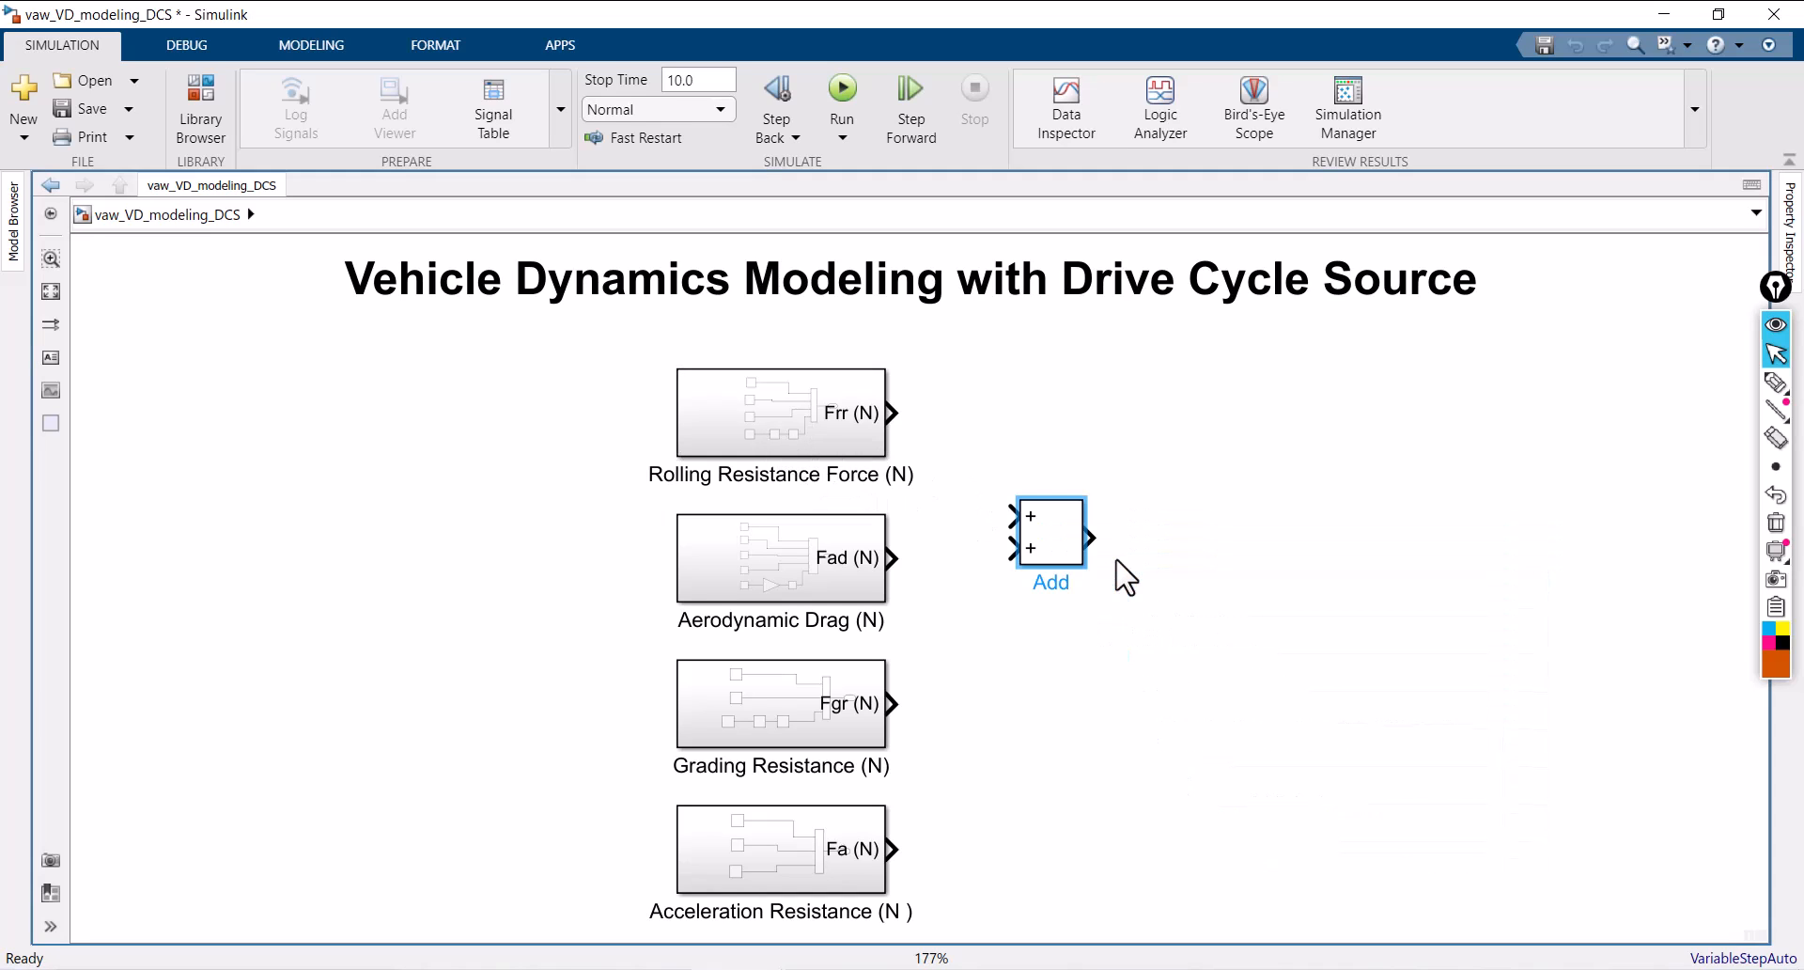
Step: Set the Add block's list of signs to ++++ and reshape it into a tall block facing the subsystem outputs
{"action": "double_click", "coordinate": [1068, 567]}
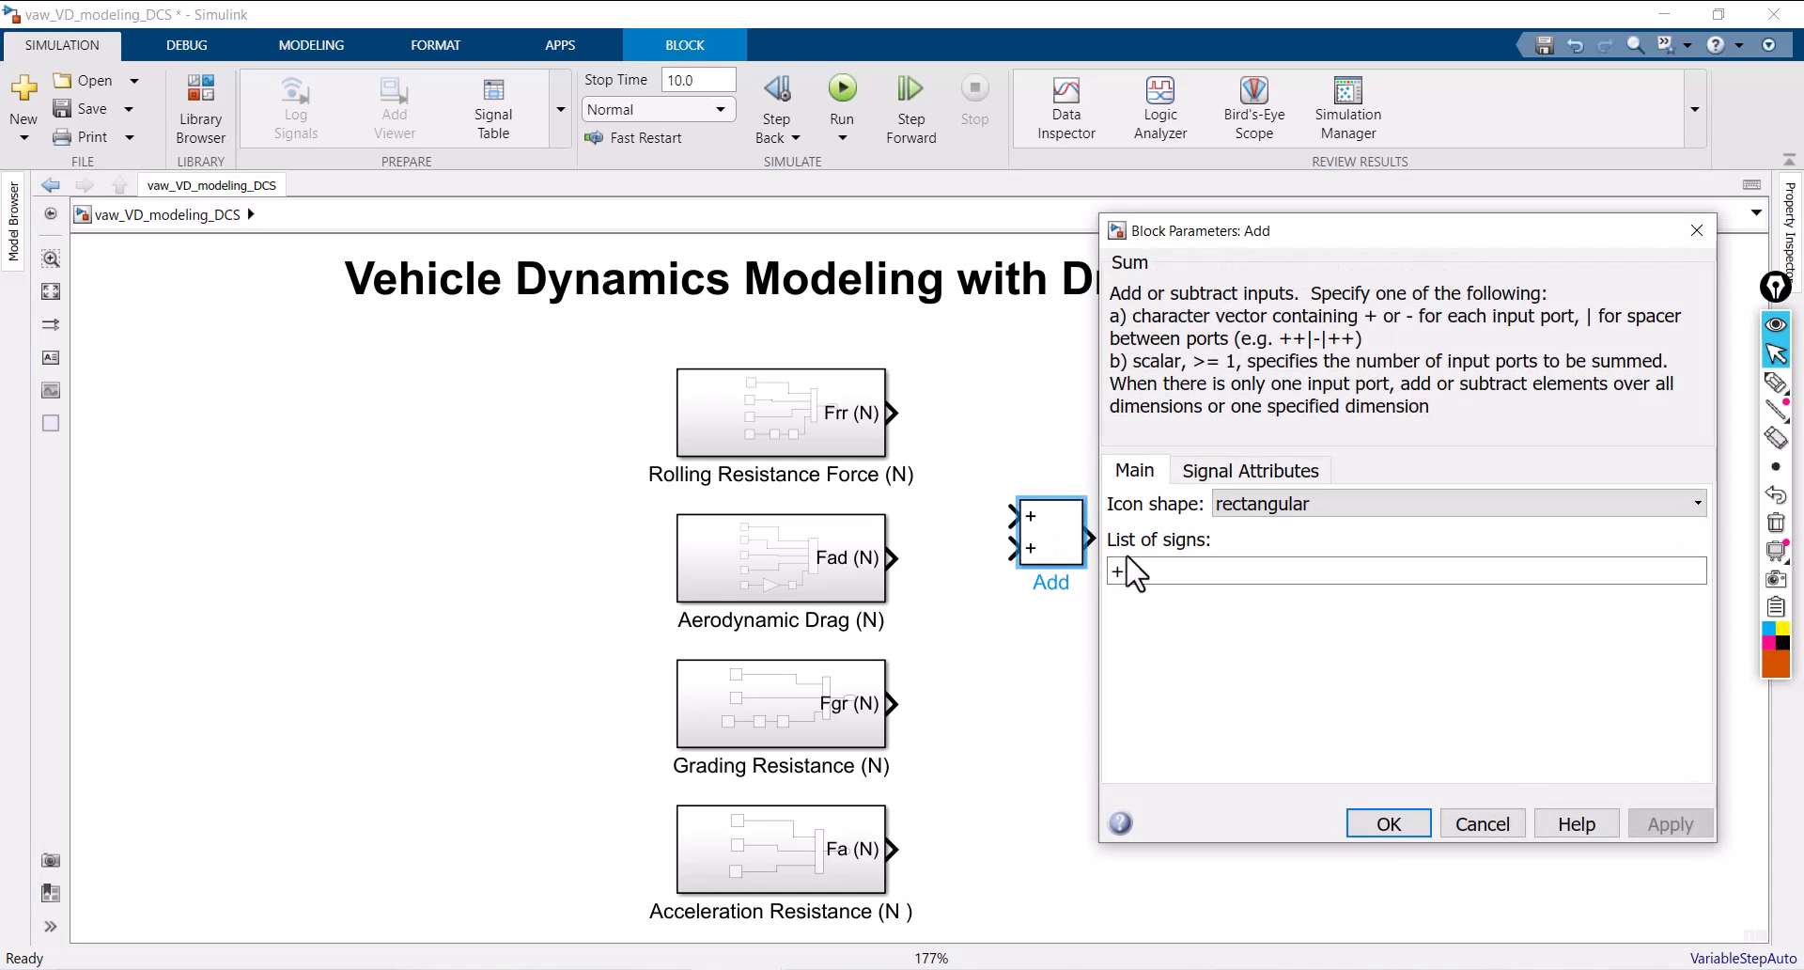
{"action": "double_click", "coordinate": [1170, 571]}
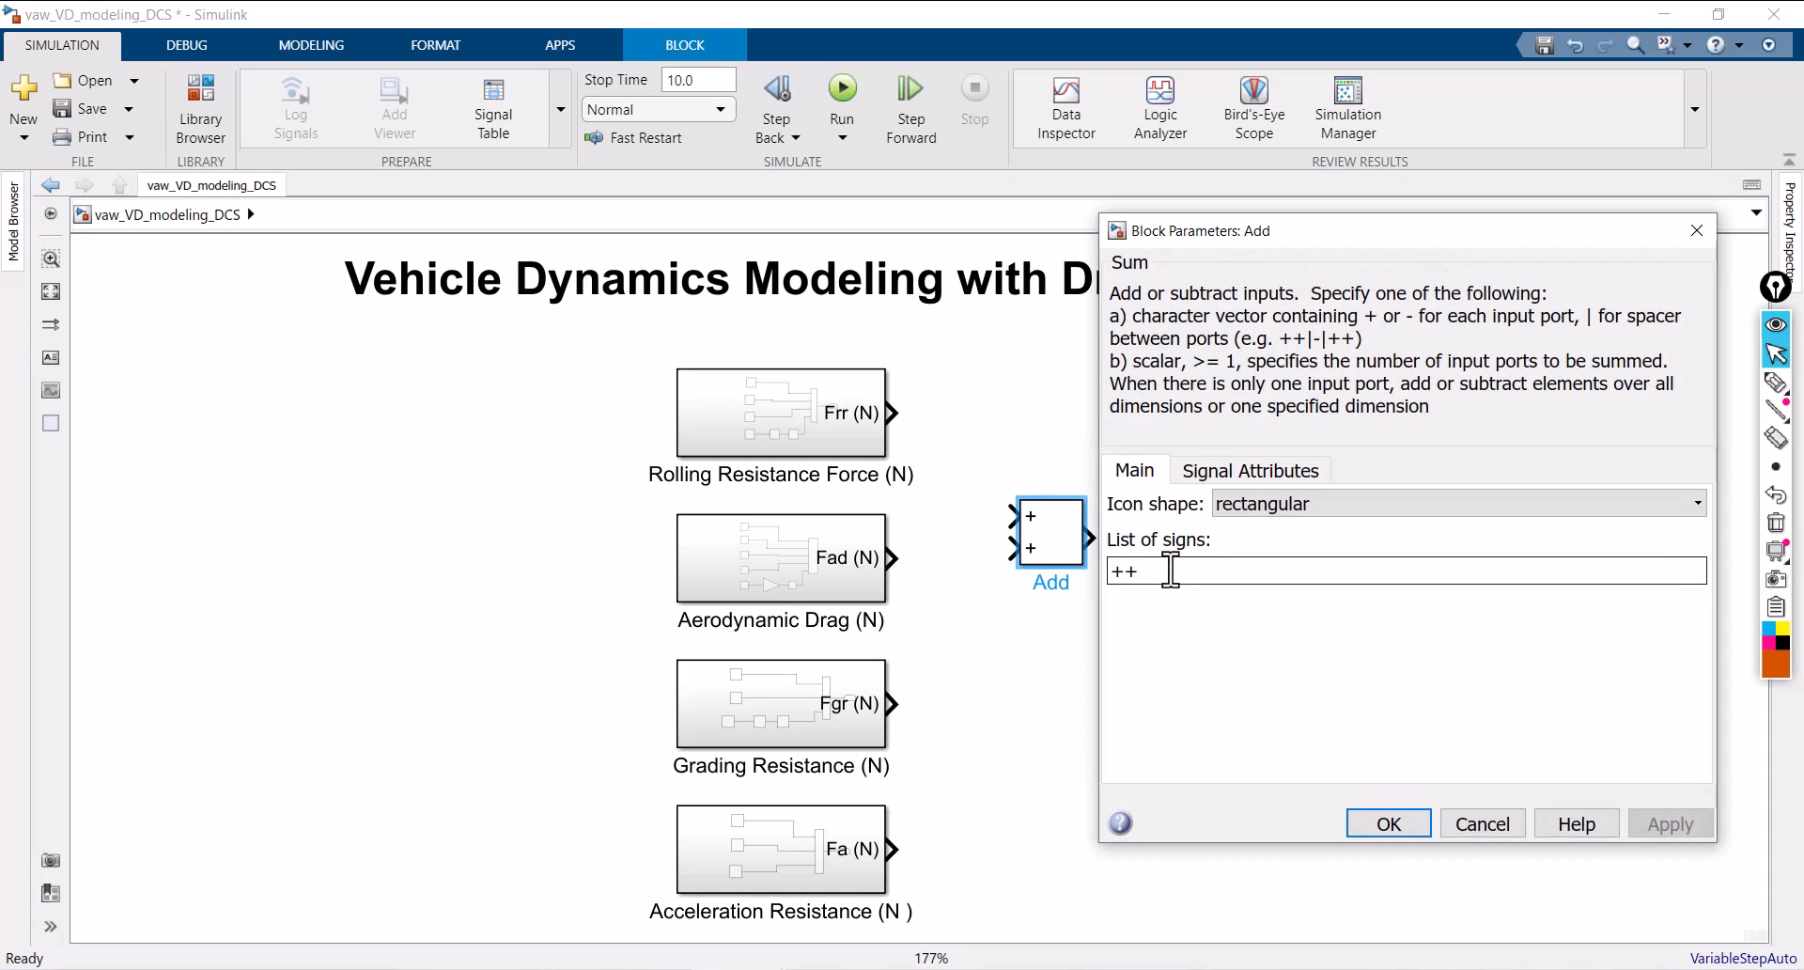
{"action": "type", "text": "++"}
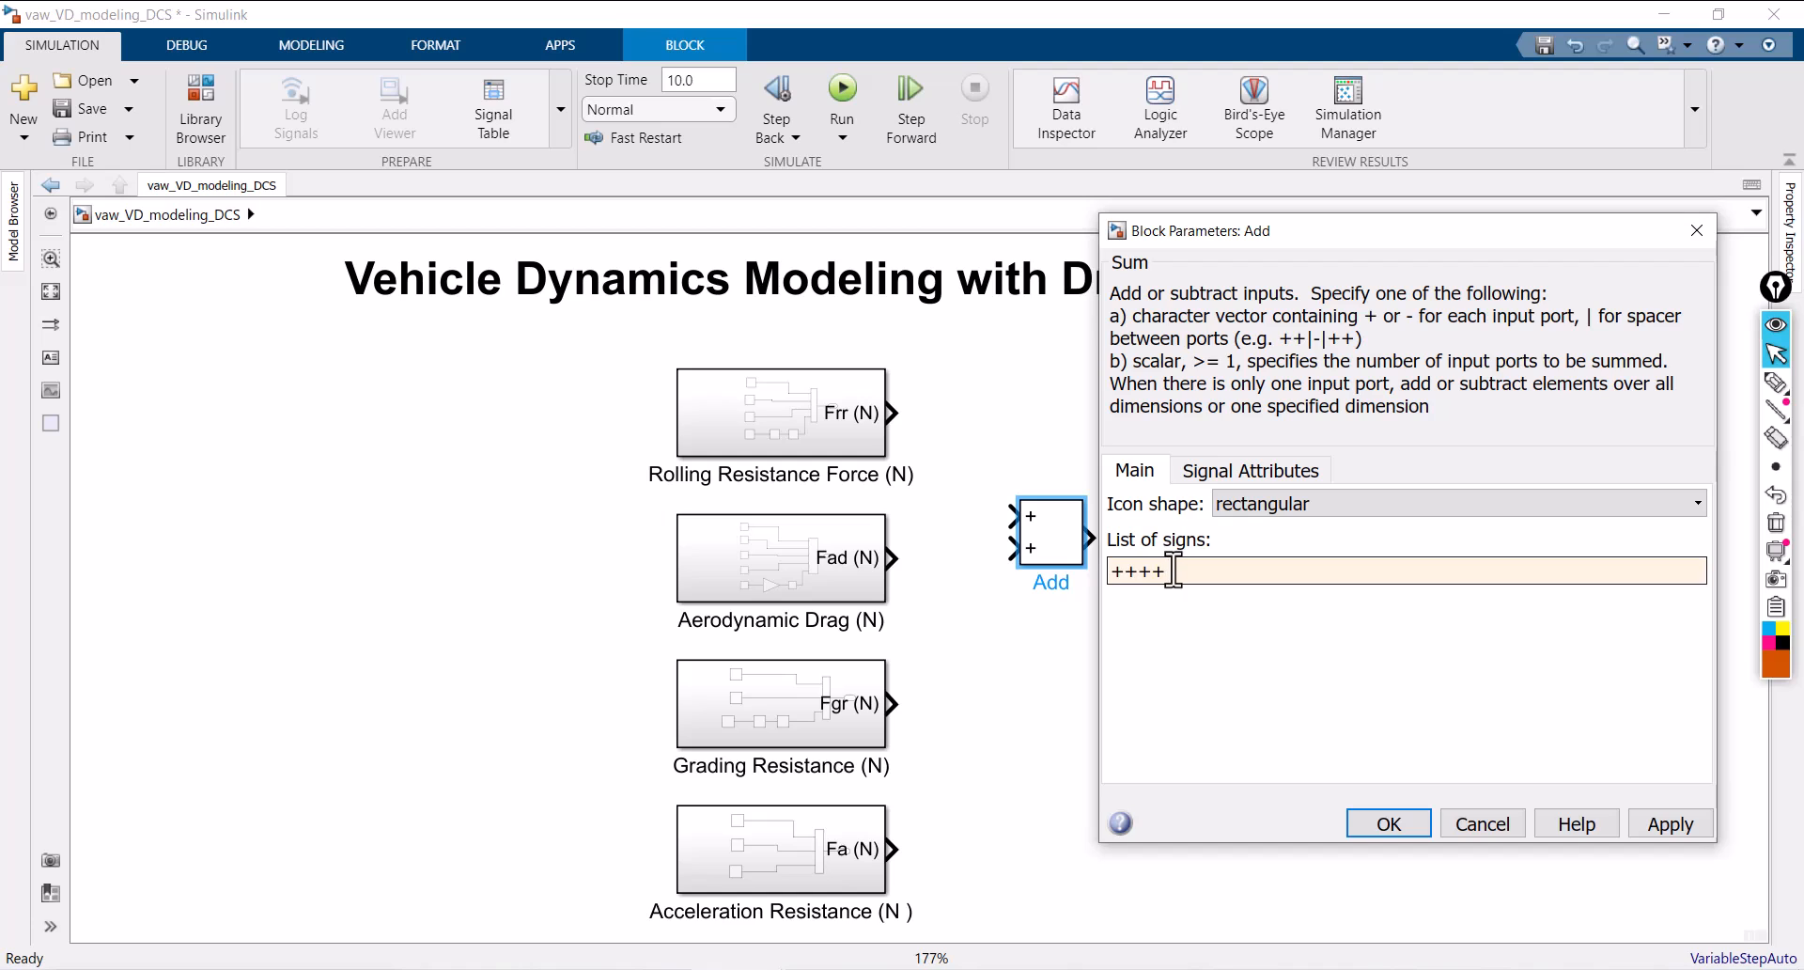
{"action": "left_click", "coordinate": [1673, 827]}
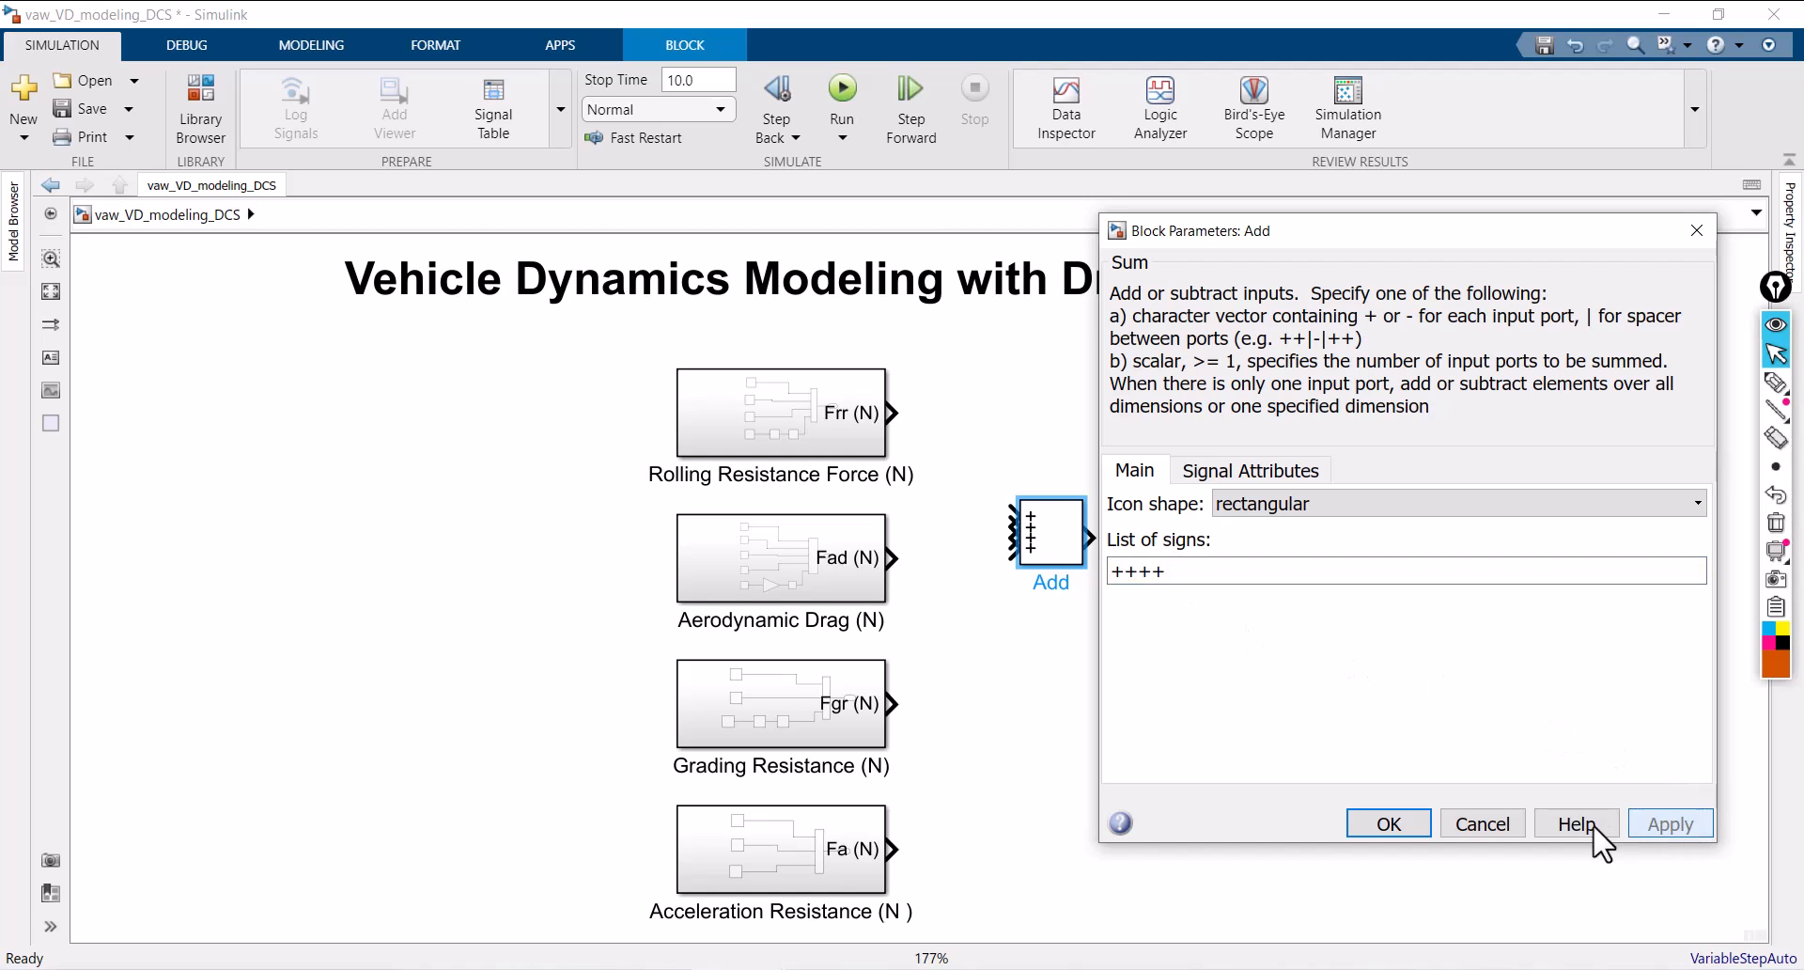
{"action": "left_click", "coordinate": [1396, 835]}
{"action": "left_click_drag", "start_coordinate": [1086, 566], "coordinate": [1124, 711]}
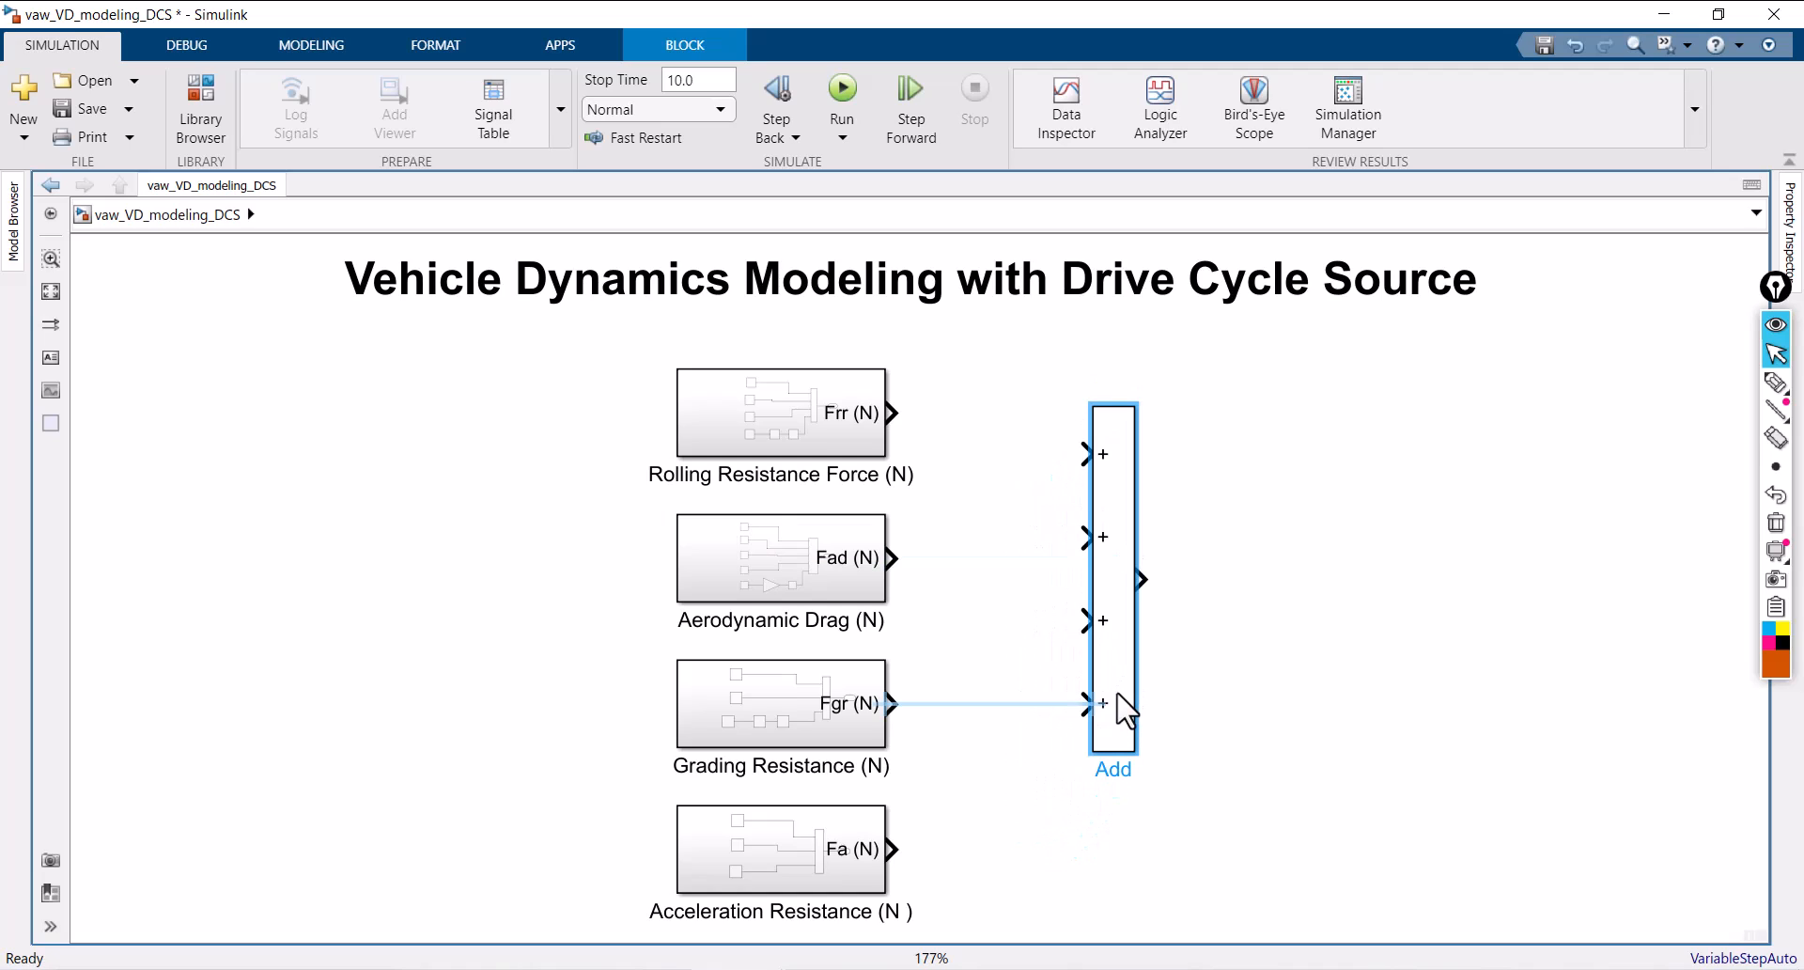
Step: Connect the Frr, Fad, Fgr and Fa subsystem outputs to the four inputs of the Add block in order
{"action": "left_click_drag", "start_coordinate": [891, 413], "coordinate": [1109, 459]}
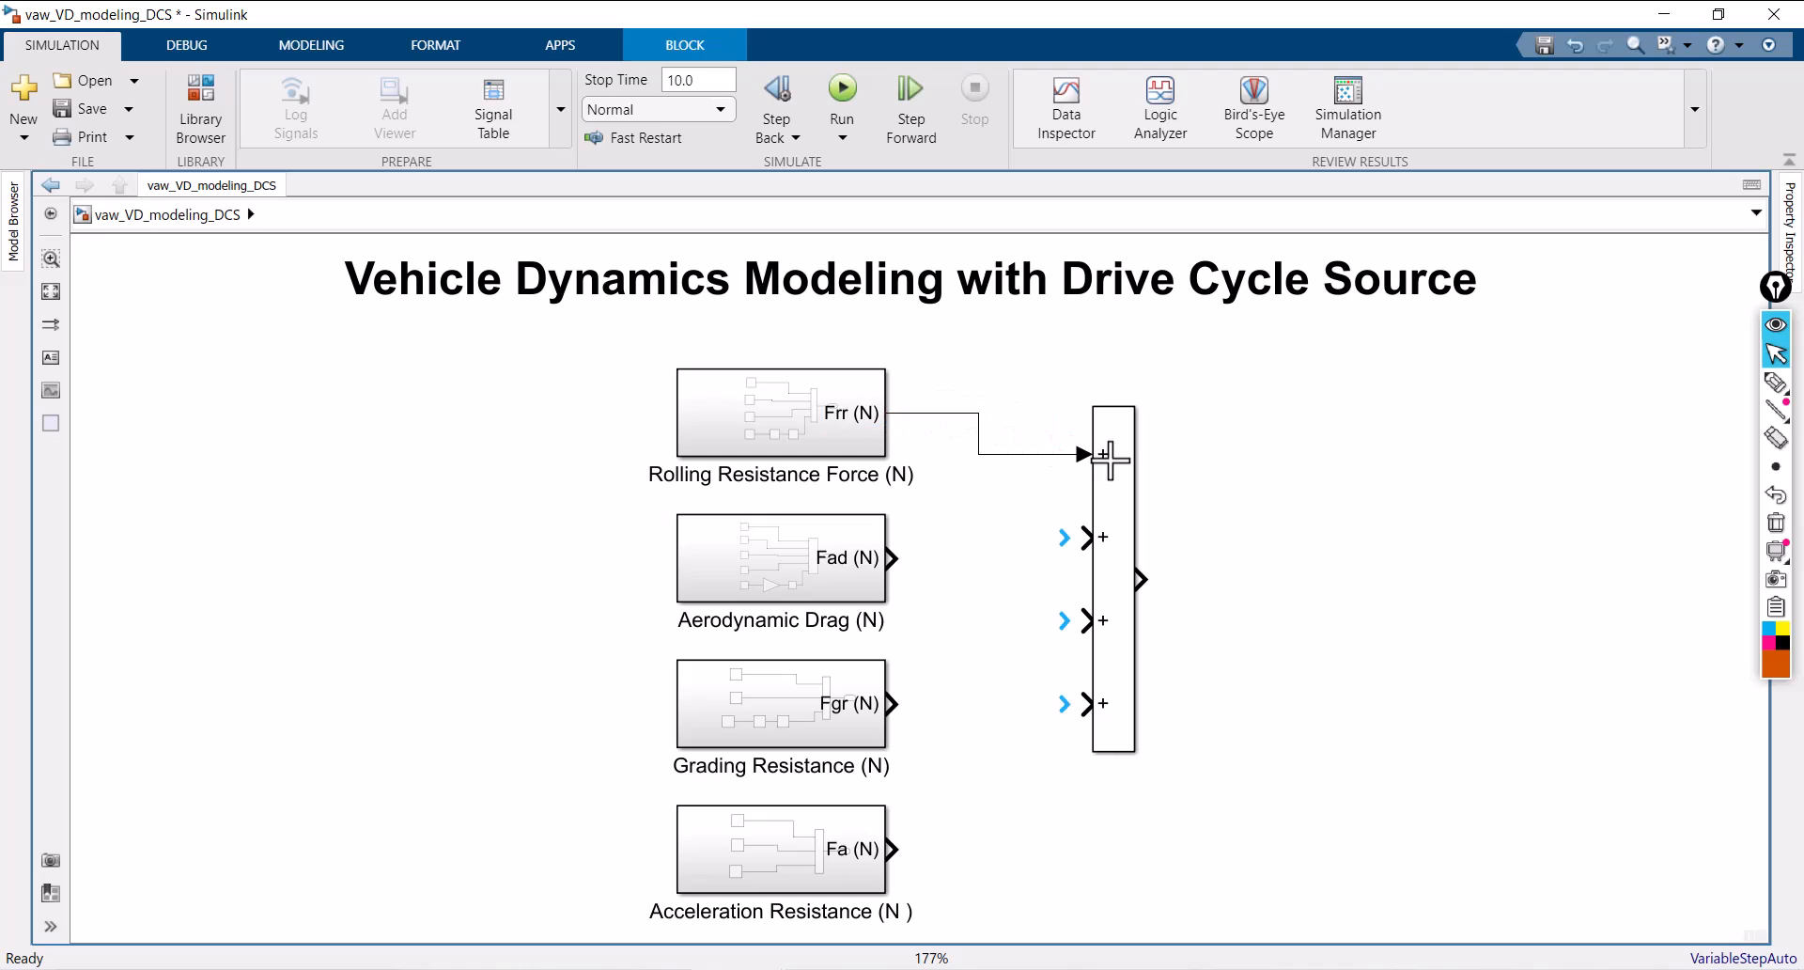
{"action": "left_click_drag", "start_coordinate": [893, 558], "coordinate": [1088, 537]}
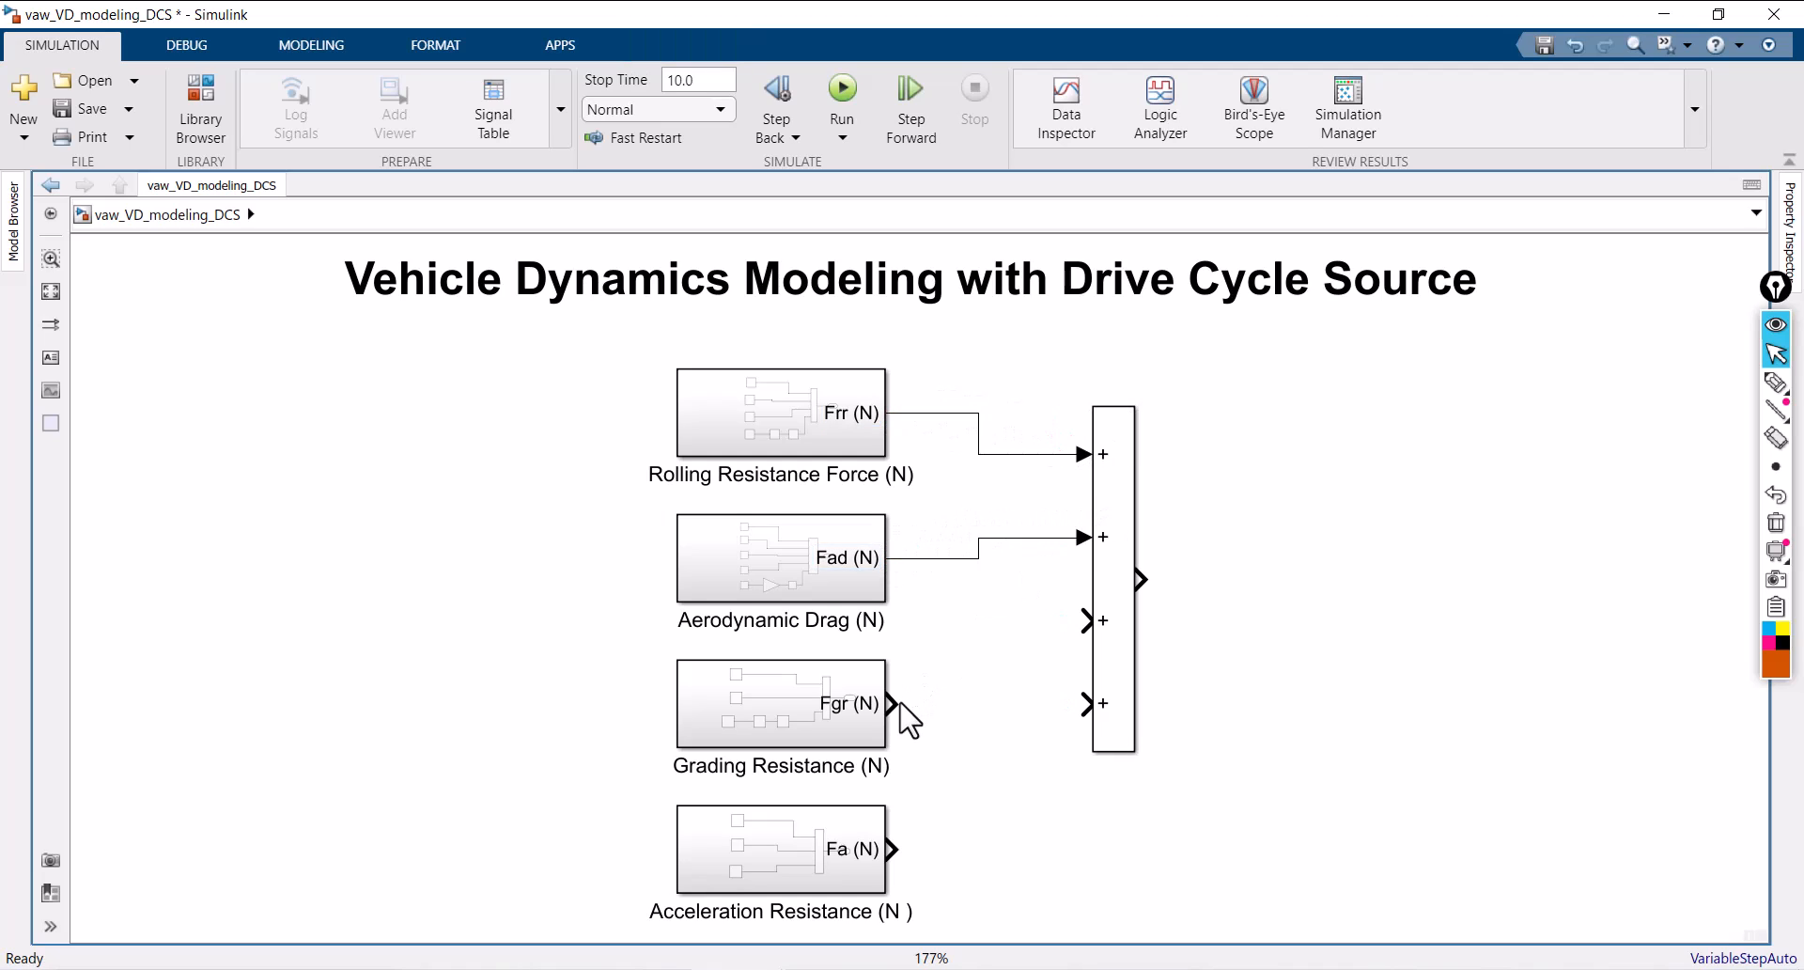
{"action": "mouse_move", "coordinate": [899, 705]}
{"action": "left_mouse_down"}
{"action": "mouse_move", "coordinate": [1039, 624]}
{"action": "mouse_move", "coordinate": [1086, 620]}
{"action": "left_mouse_up"}
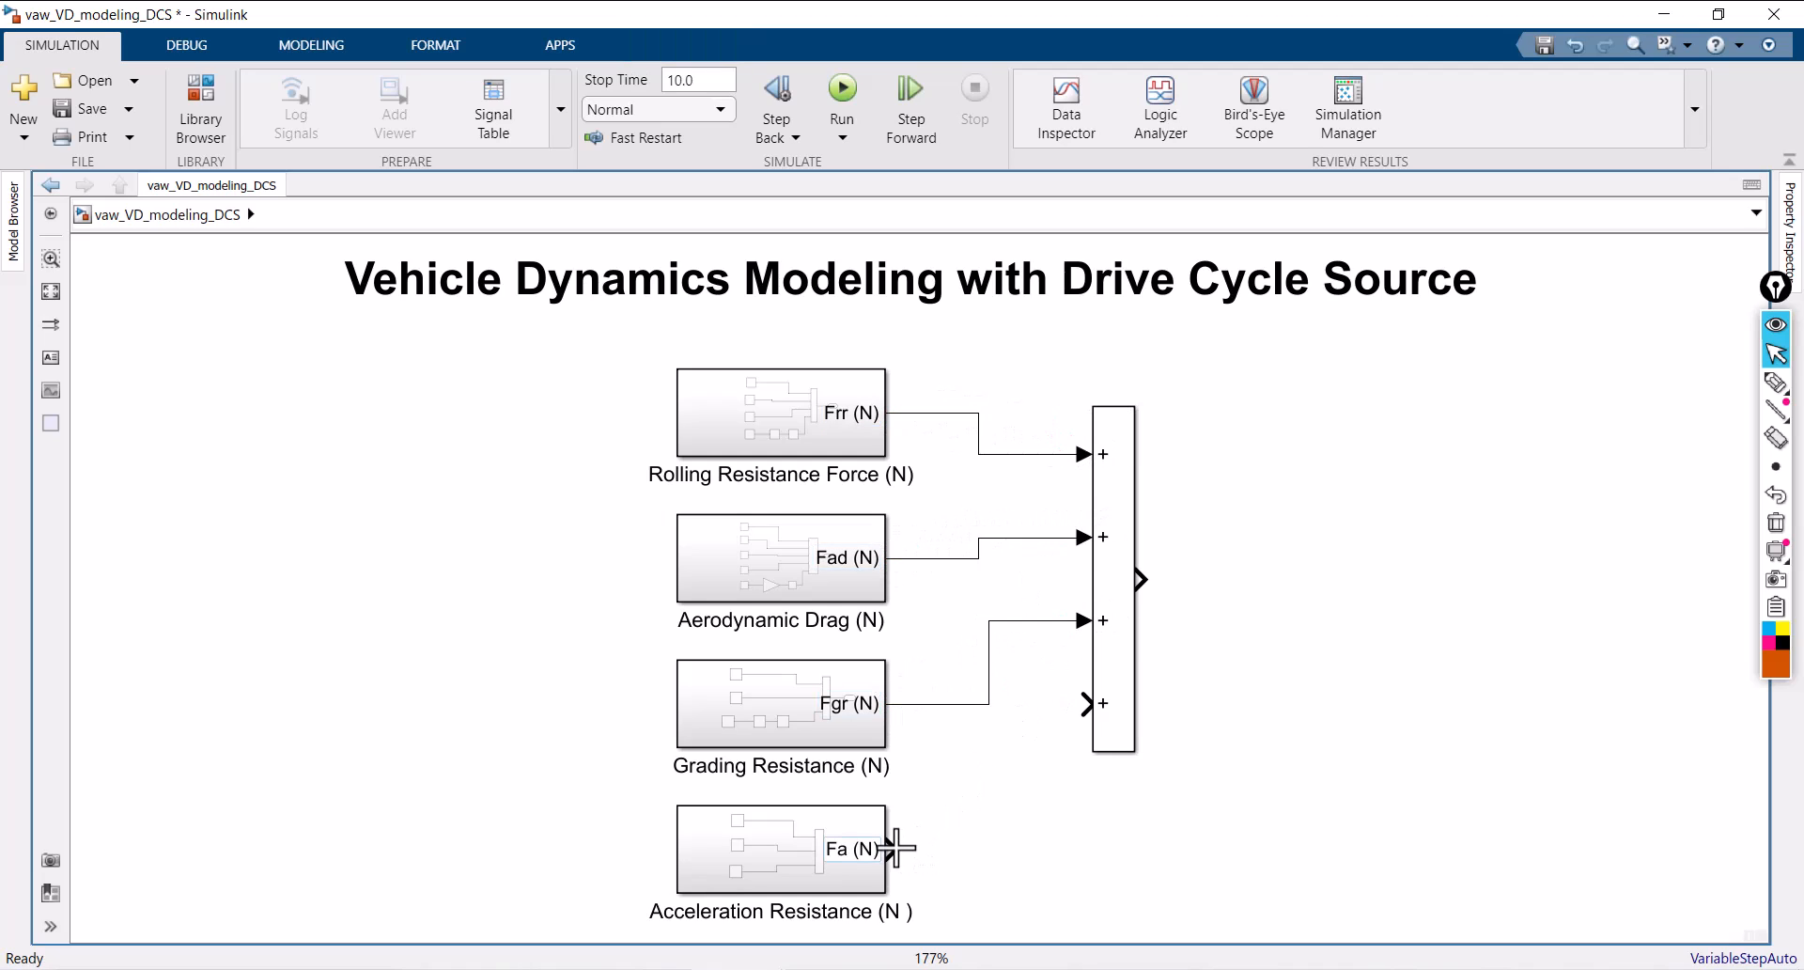
{"action": "left_click_drag", "start_coordinate": [895, 848], "coordinate": [1087, 703]}
Step: Insert a Display block fed by the Add block's output and name it TTE (N)
{"action": "double_click", "coordinate": [1314, 533]}
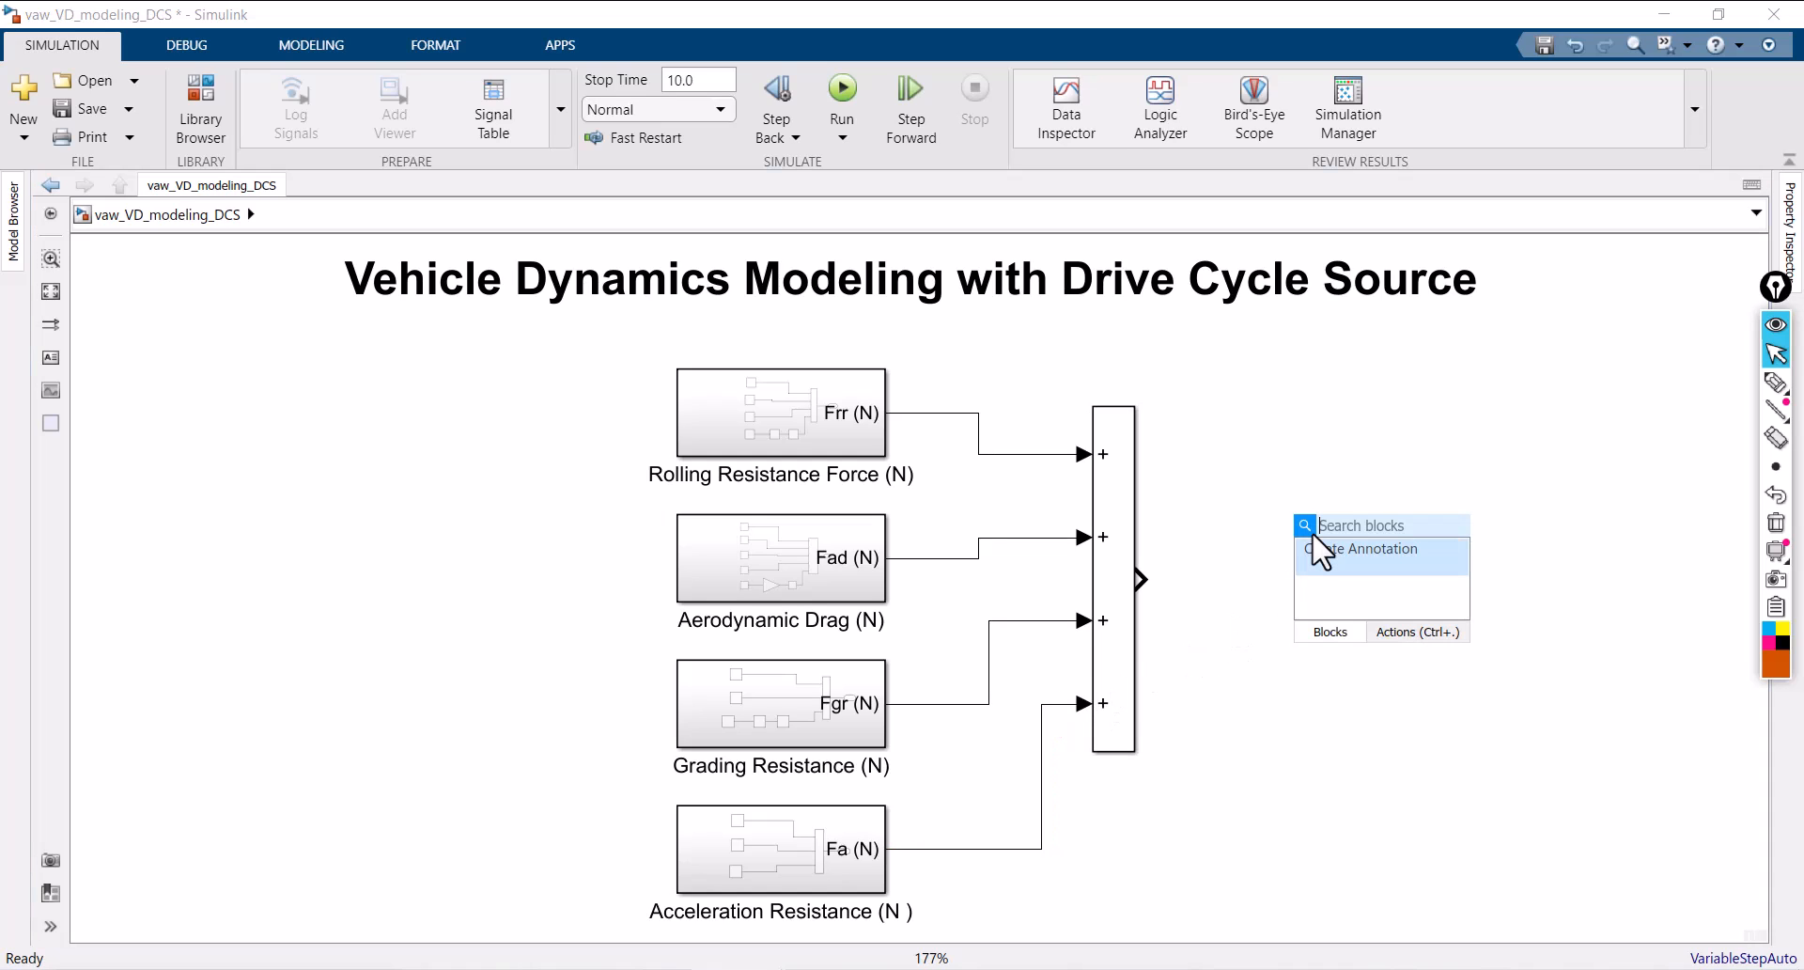
{"action": "type", "text": "dis"}
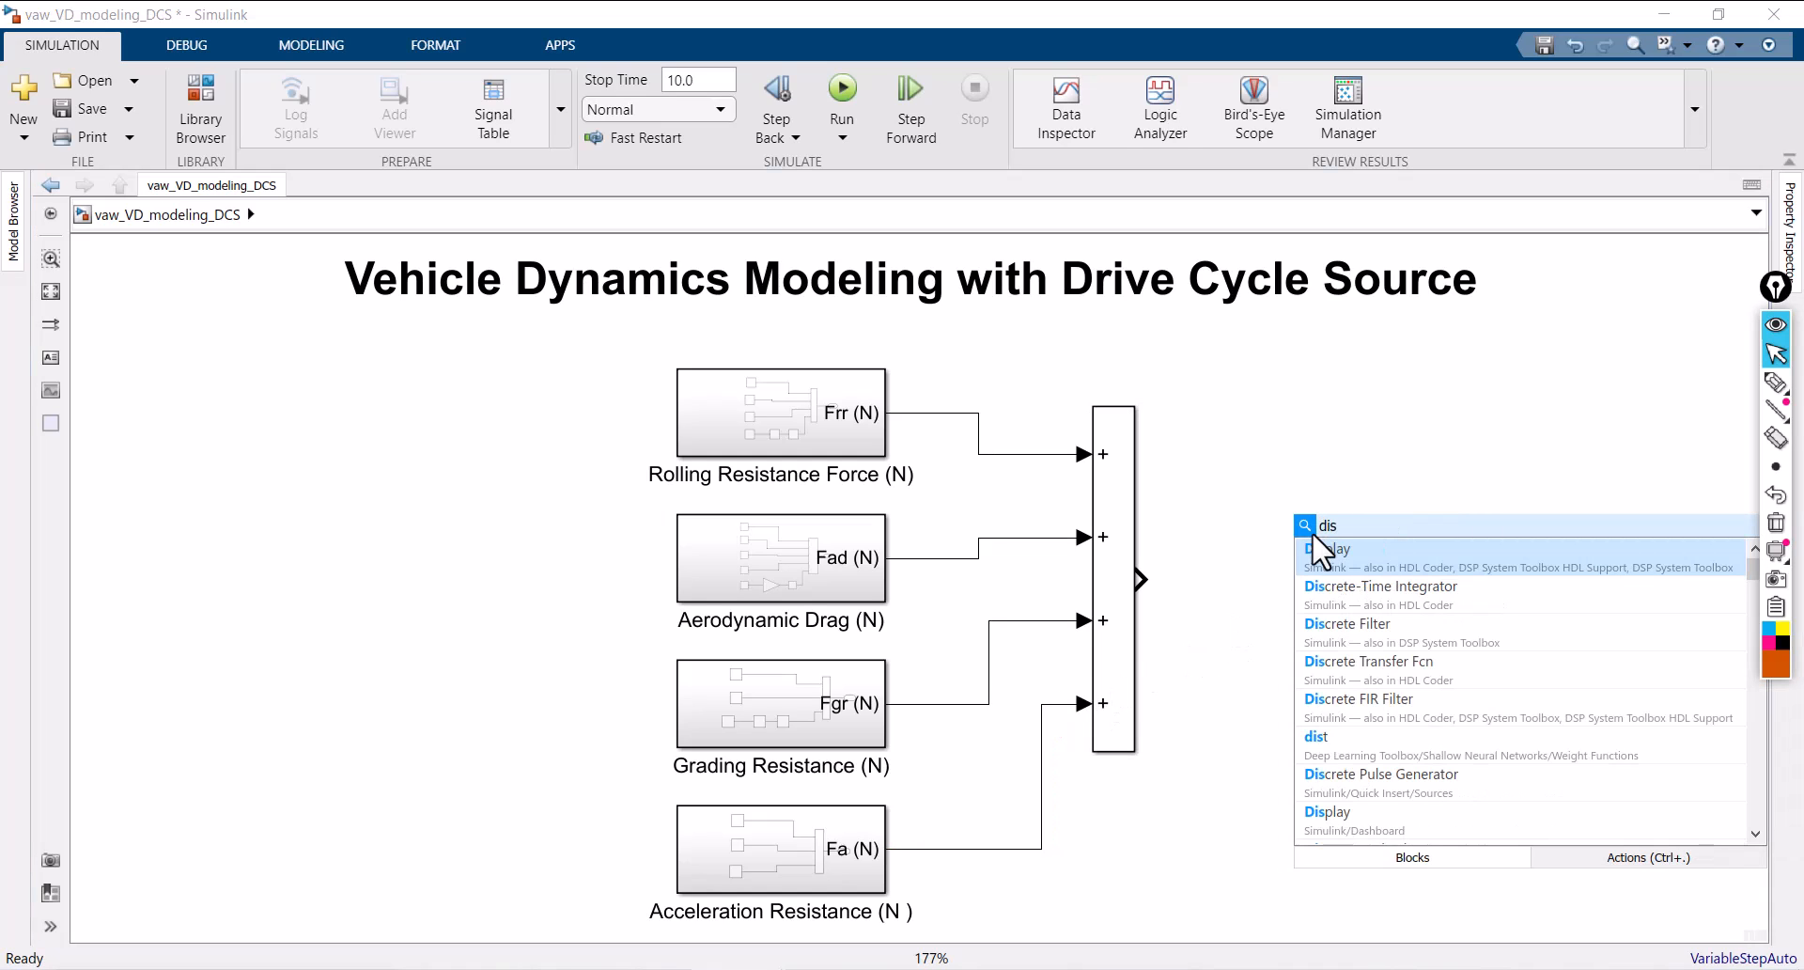
{"action": "left_click", "coordinate": [1365, 566]}
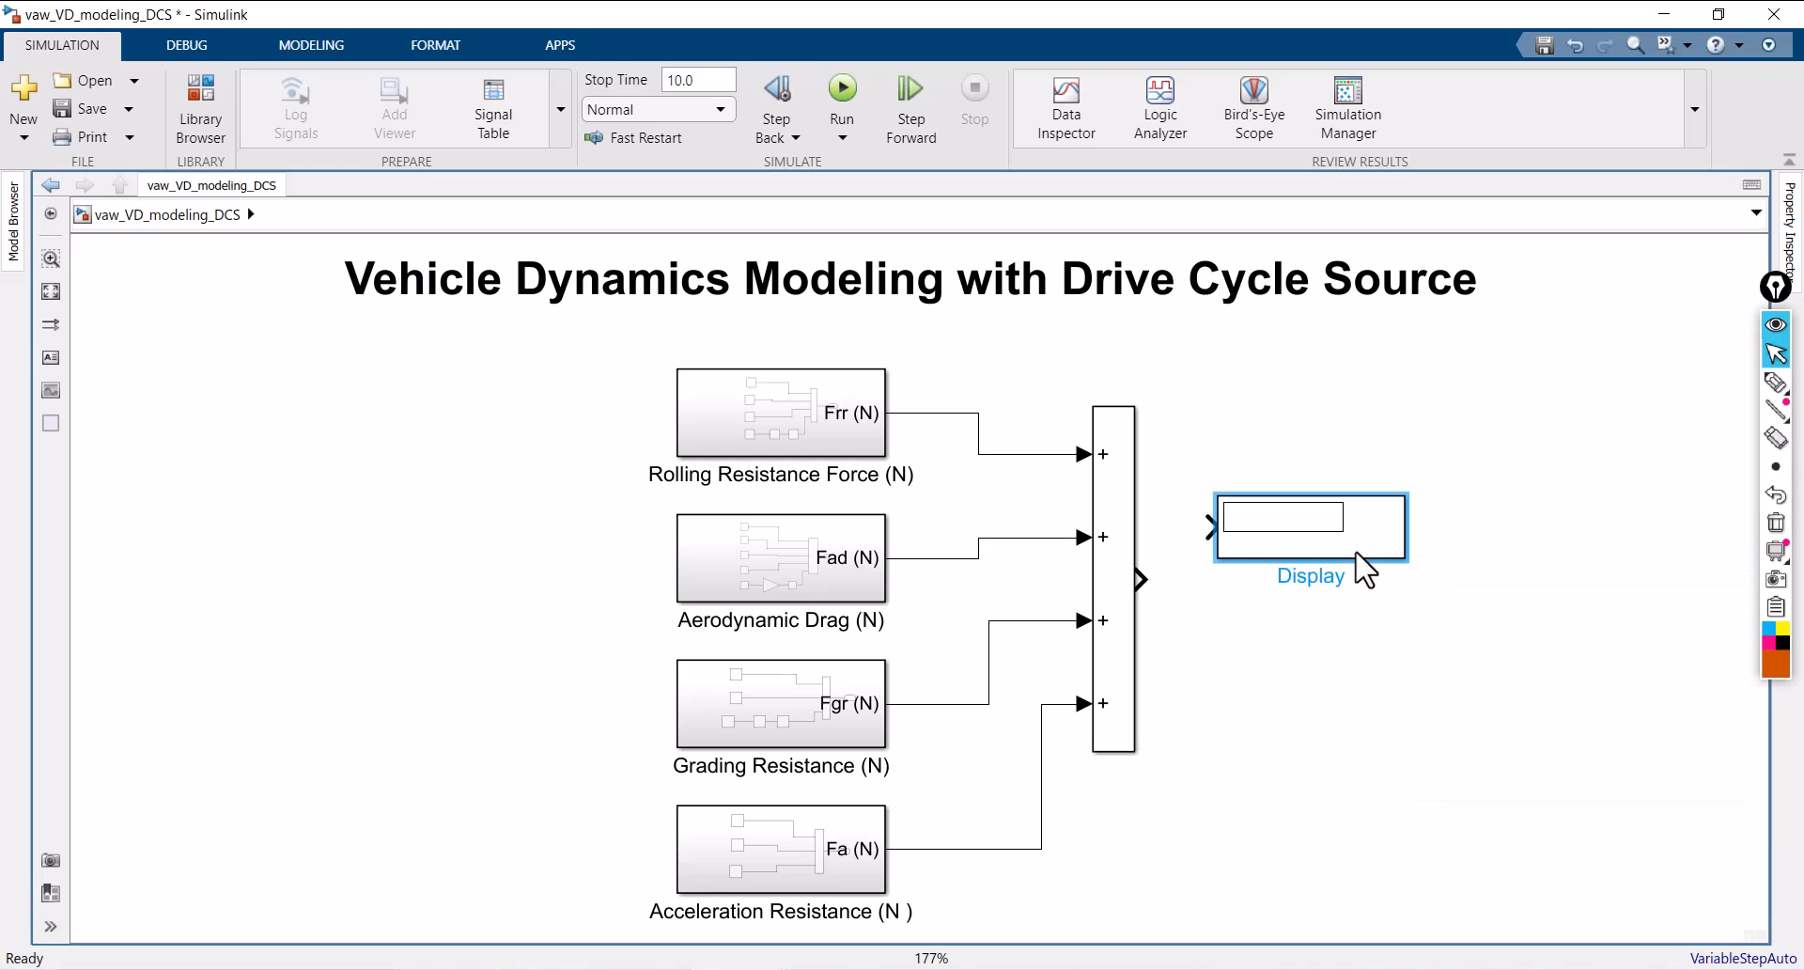
{"action": "left_click_drag", "start_coordinate": [1311, 564], "coordinate": [1394, 504]}
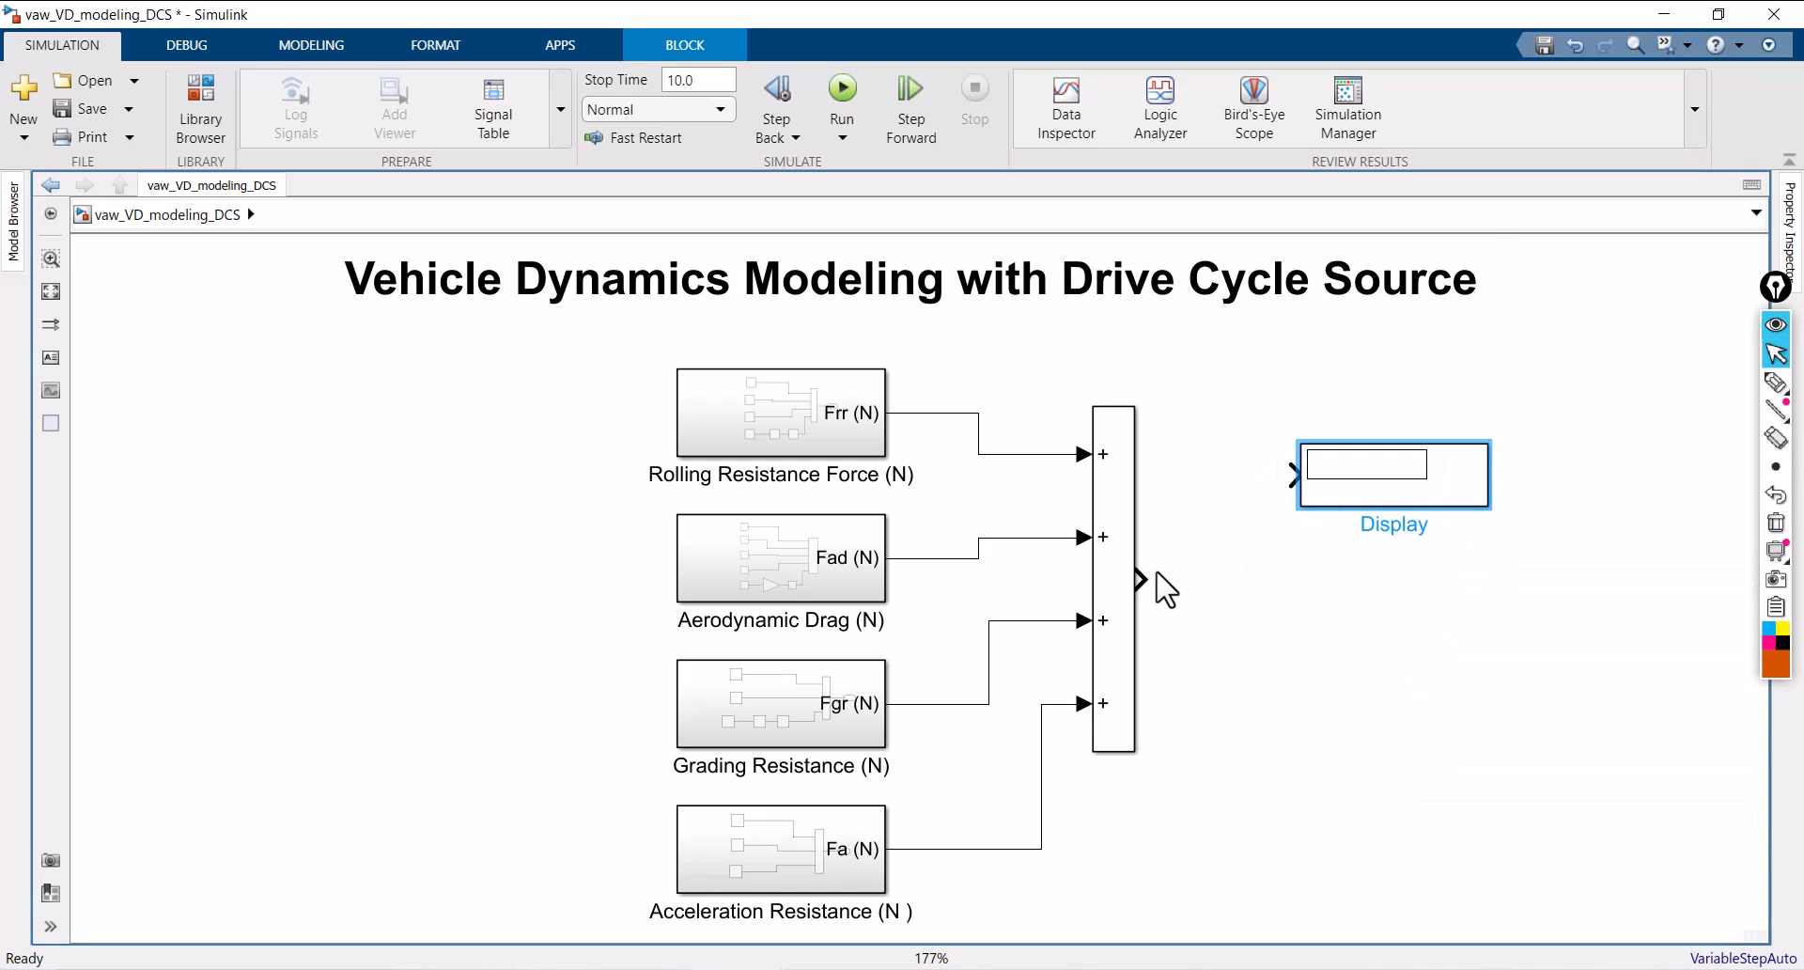
{"action": "mouse_move", "coordinate": [1143, 577]}
{"action": "left_mouse_down"}
{"action": "mouse_move", "coordinate": [1317, 471]}
{"action": "mouse_move", "coordinate": [1407, 490]}
{"action": "left_mouse_up"}
{"action": "left_click", "coordinate": [1406, 490]}
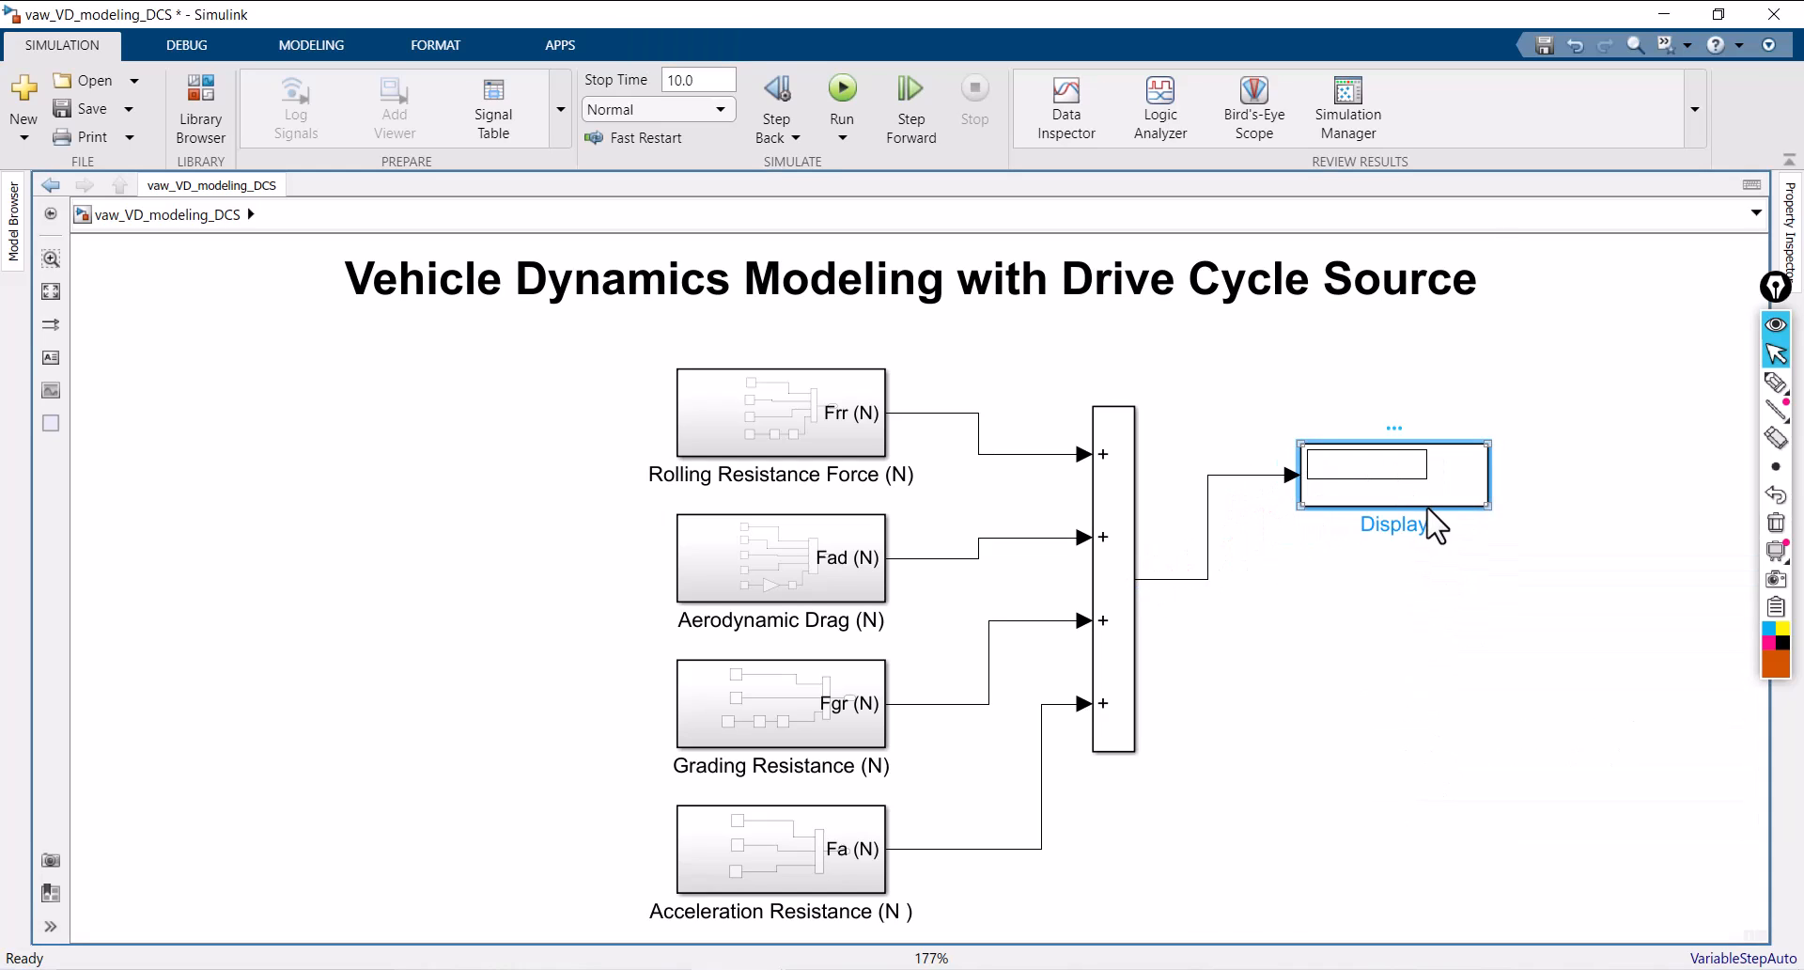
{"action": "left_click", "coordinate": [1422, 524]}
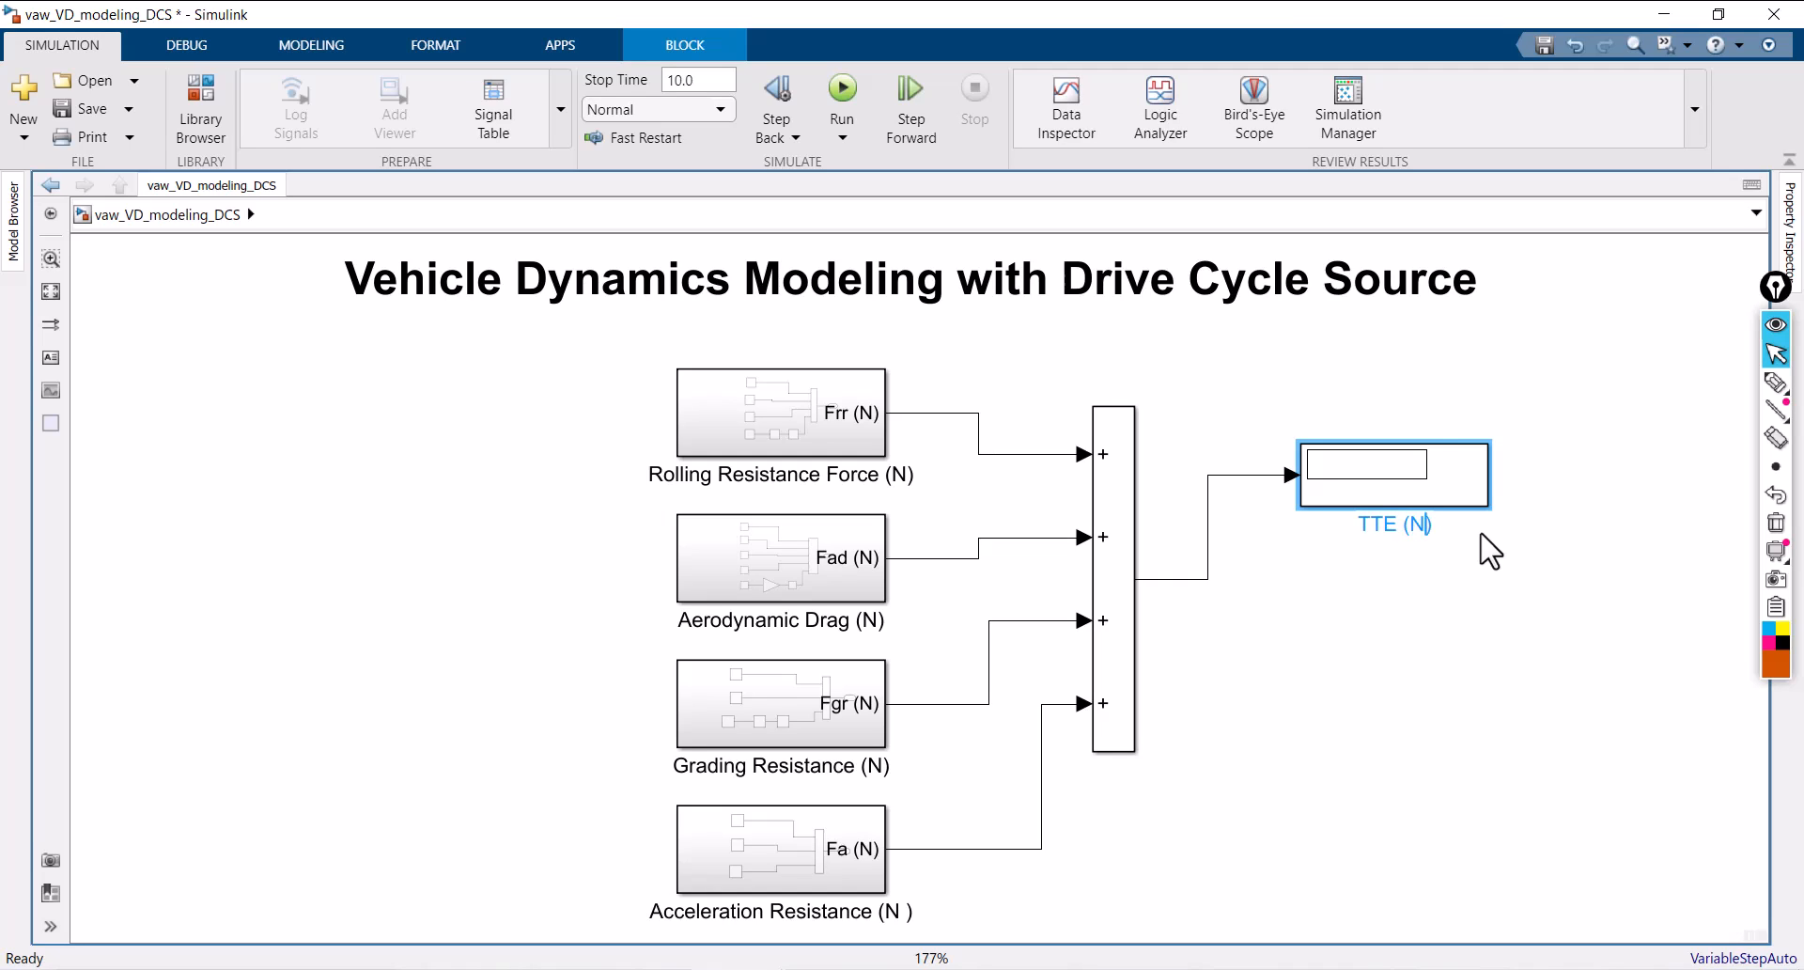
{"action": "left_click", "coordinate": [1499, 587]}
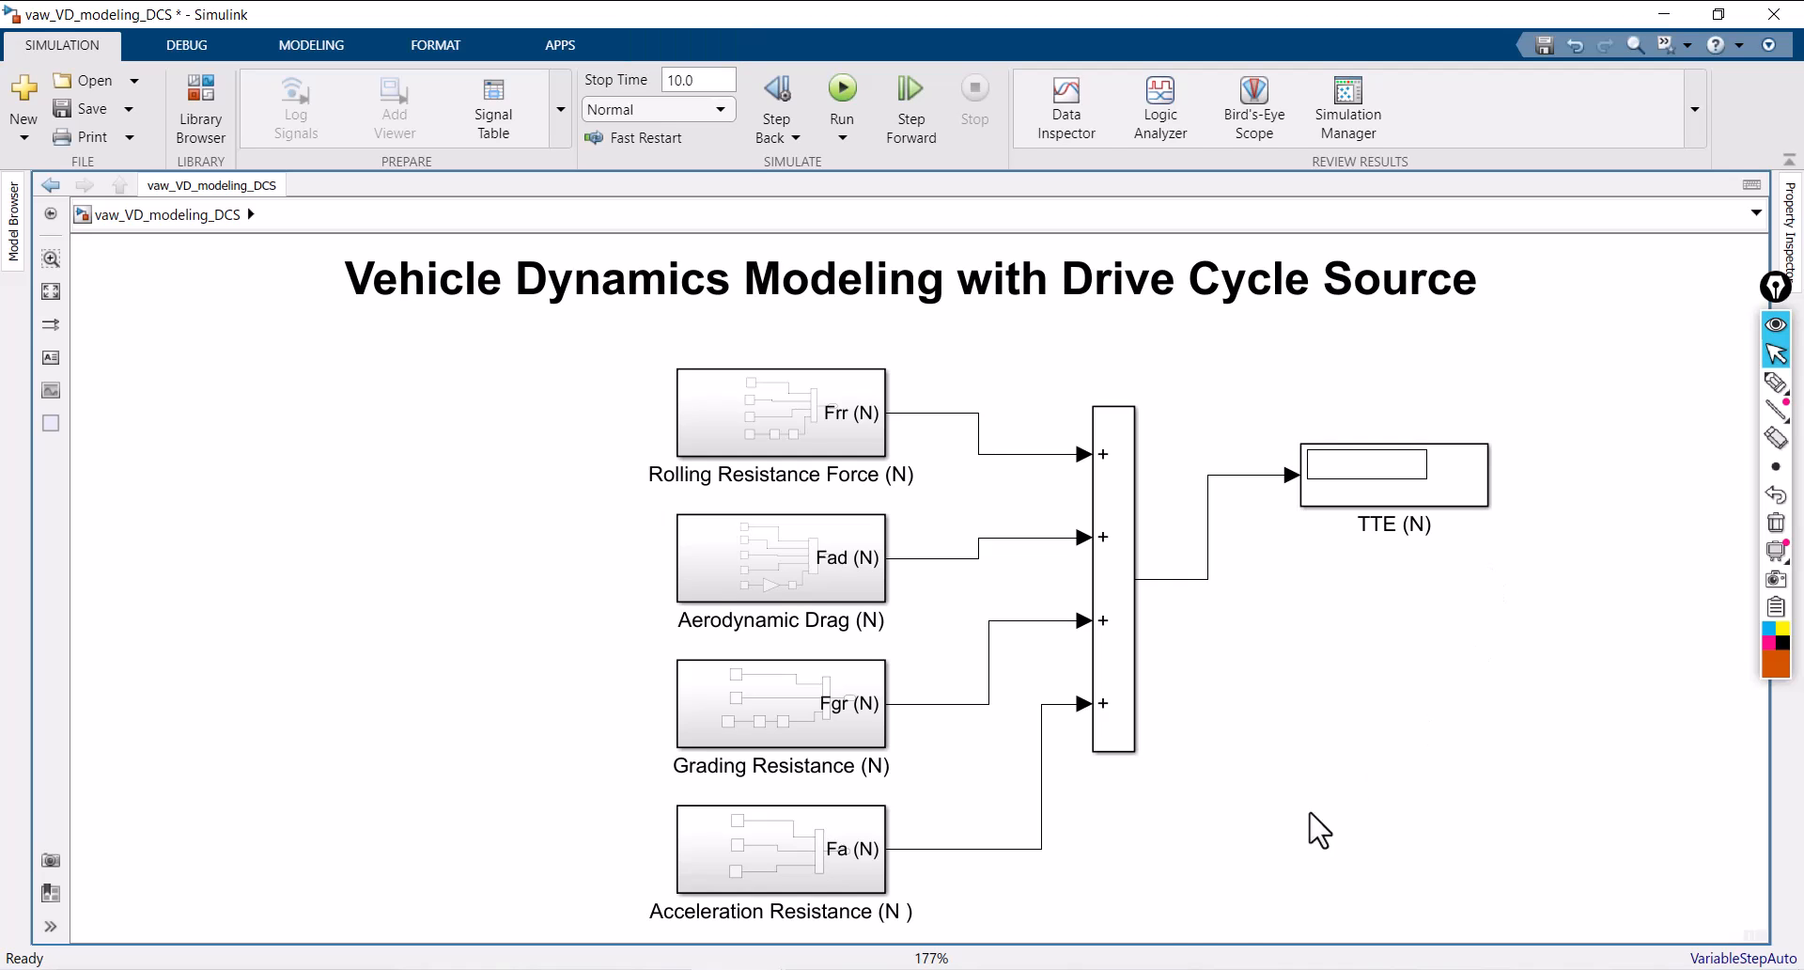
Step: Switch to the PowerPoint presentation, consult the TTE, Power and Torque Calculation slide, and return to the Simulink model
{"action": "left_click", "coordinate": [1151, 968]}
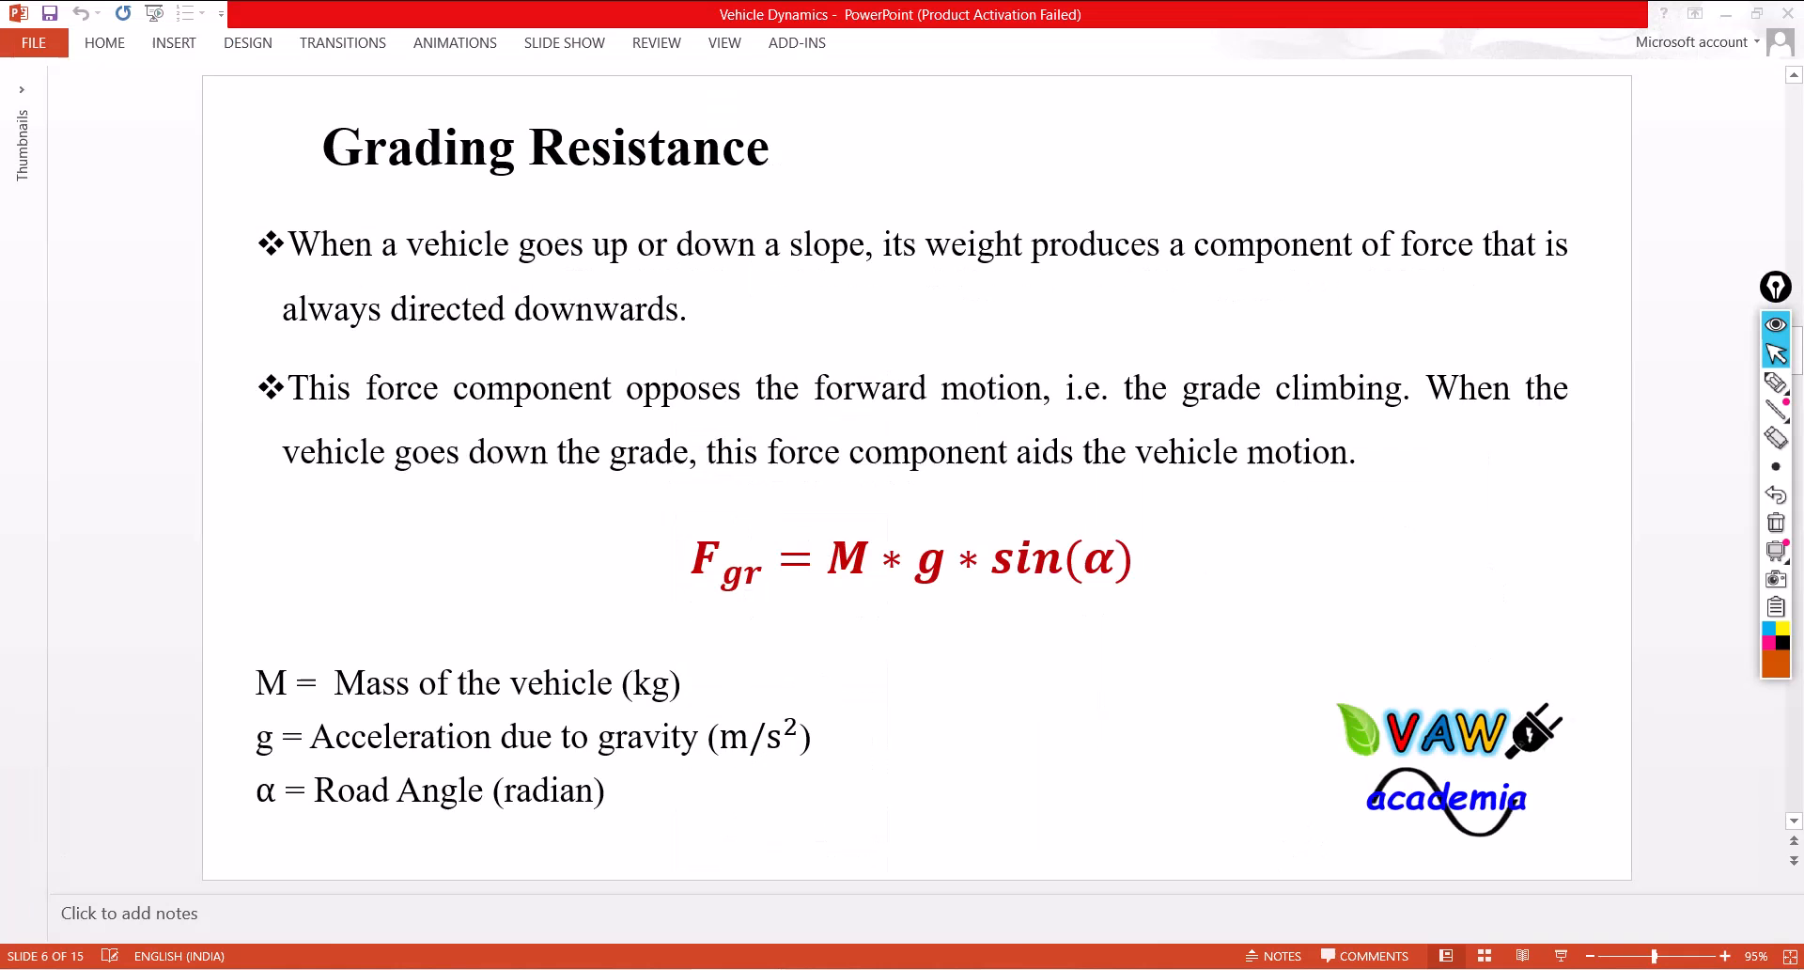
{"action": "left_click", "coordinate": [1206, 630]}
{"action": "scroll", "coordinate": [1205, 629], "scroll_direction": "down", "scroll_amount": 3}
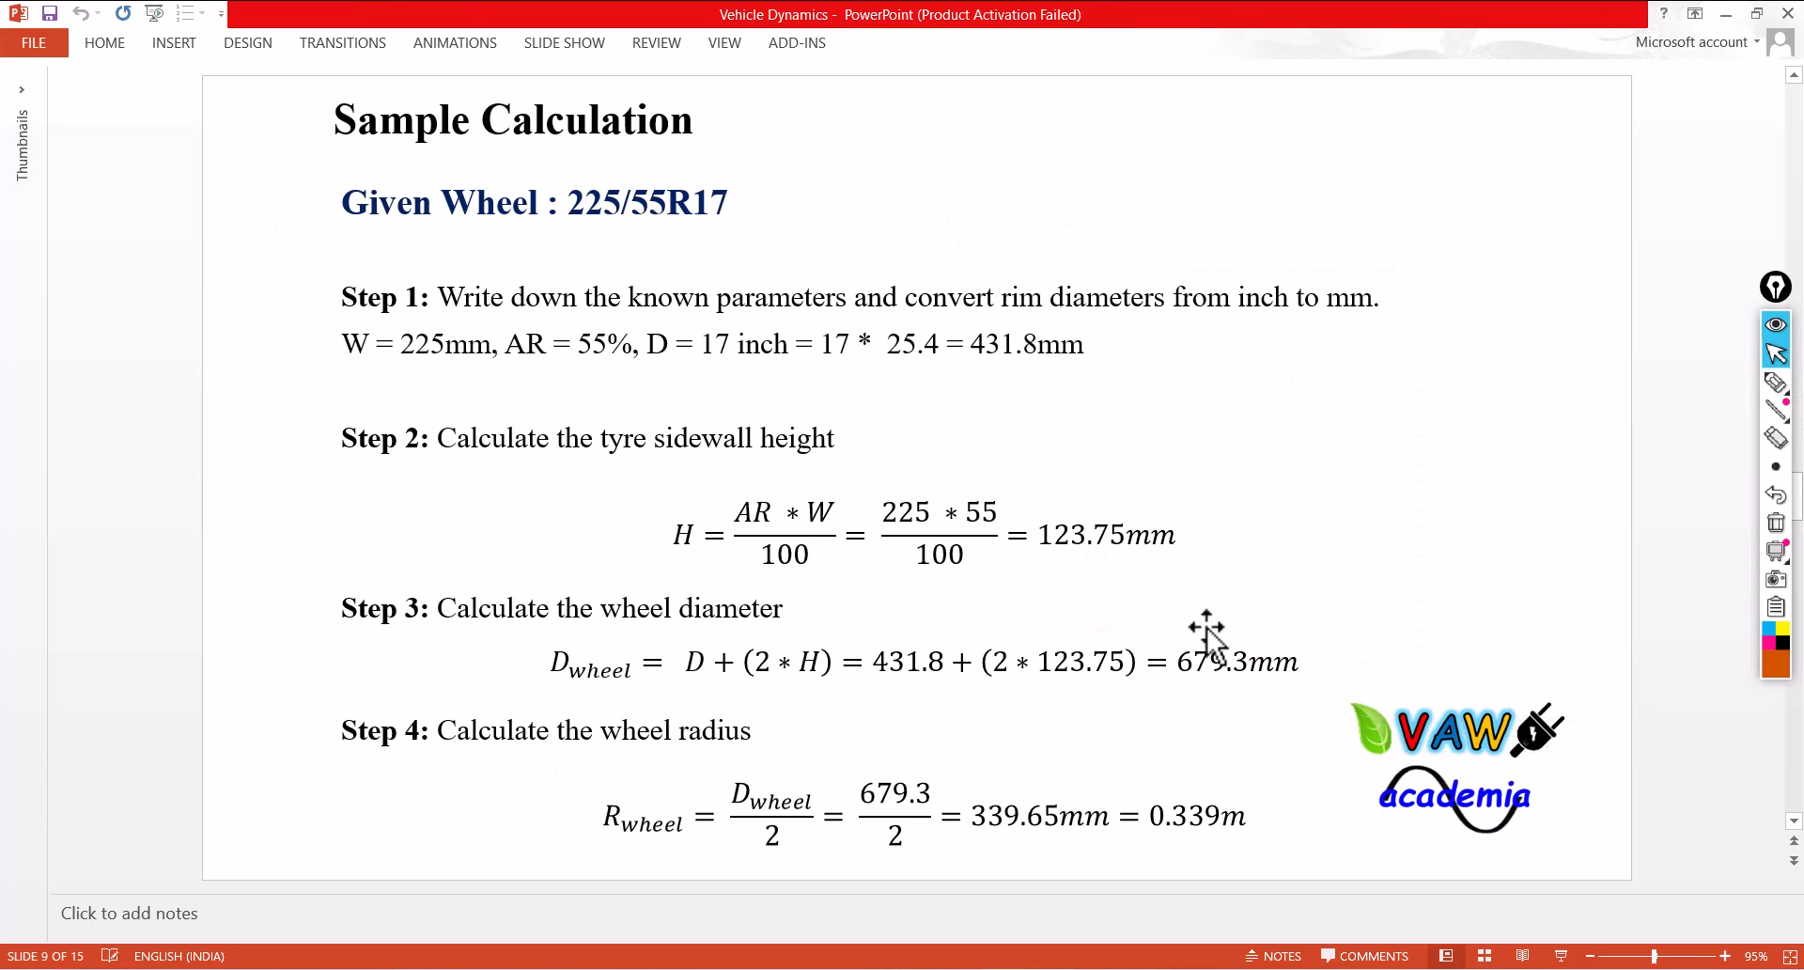
{"action": "scroll", "coordinate": [1207, 631], "scroll_direction": "down", "scroll_amount": 2}
{"action": "scroll", "coordinate": [1209, 627], "scroll_direction": "up", "scroll_amount": 1}
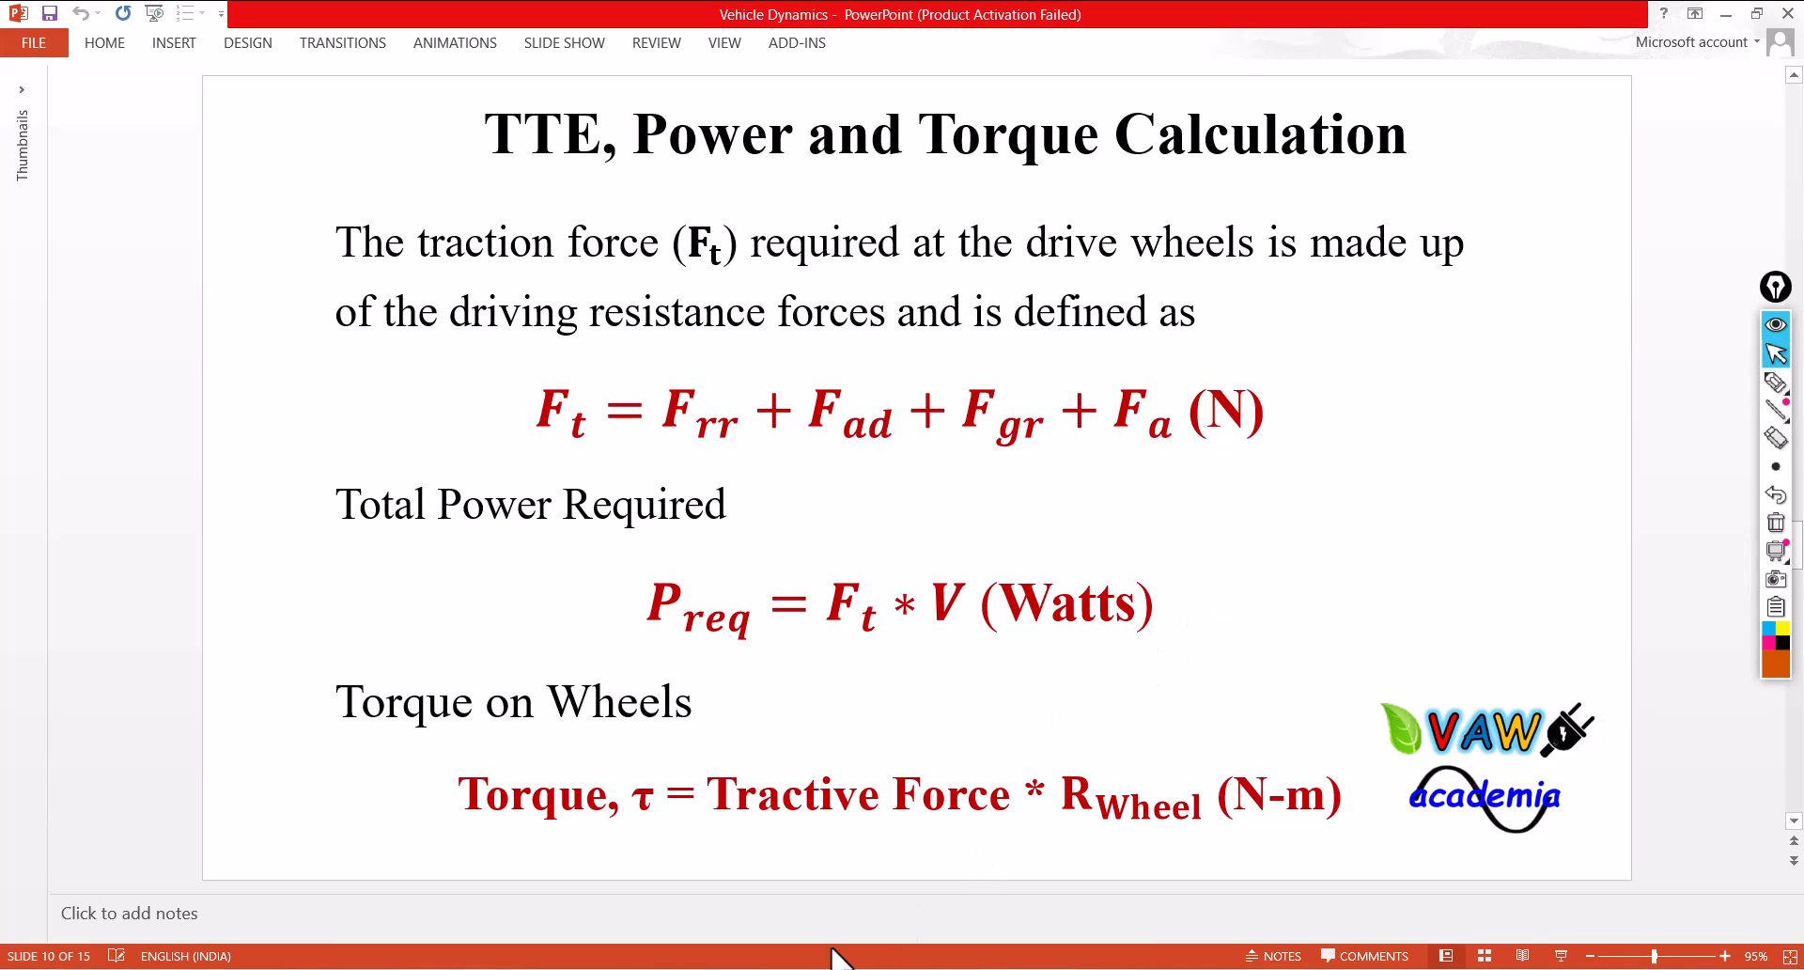
{"action": "mouse_move", "coordinate": [761, 930]}
{"action": "left_click", "coordinate": [798, 897]}
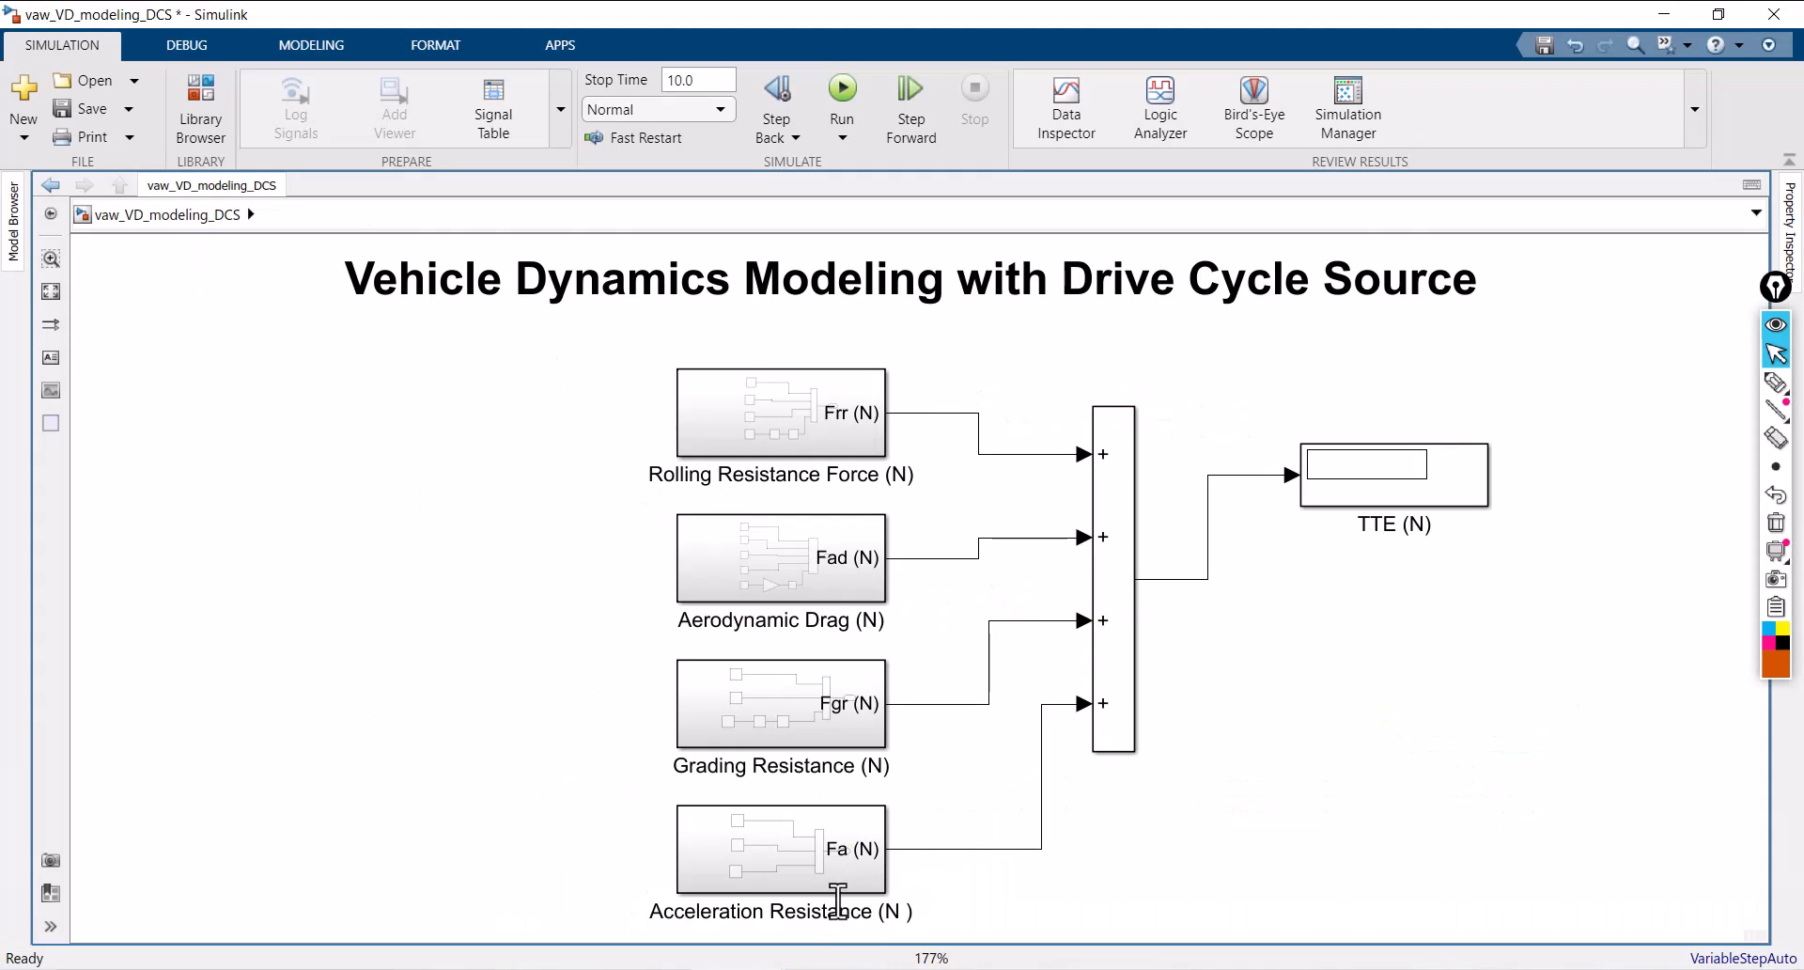
Step: Copy the Velocity of Vehicle (km/hr) constant and its 1000/3600 Gain from the Aerodynamic Drag subsystem to the model's top level
{"action": "double_click", "coordinate": [779, 557]}
{"action": "left_click_drag", "start_coordinate": [431, 813], "coordinate": [896, 860]}
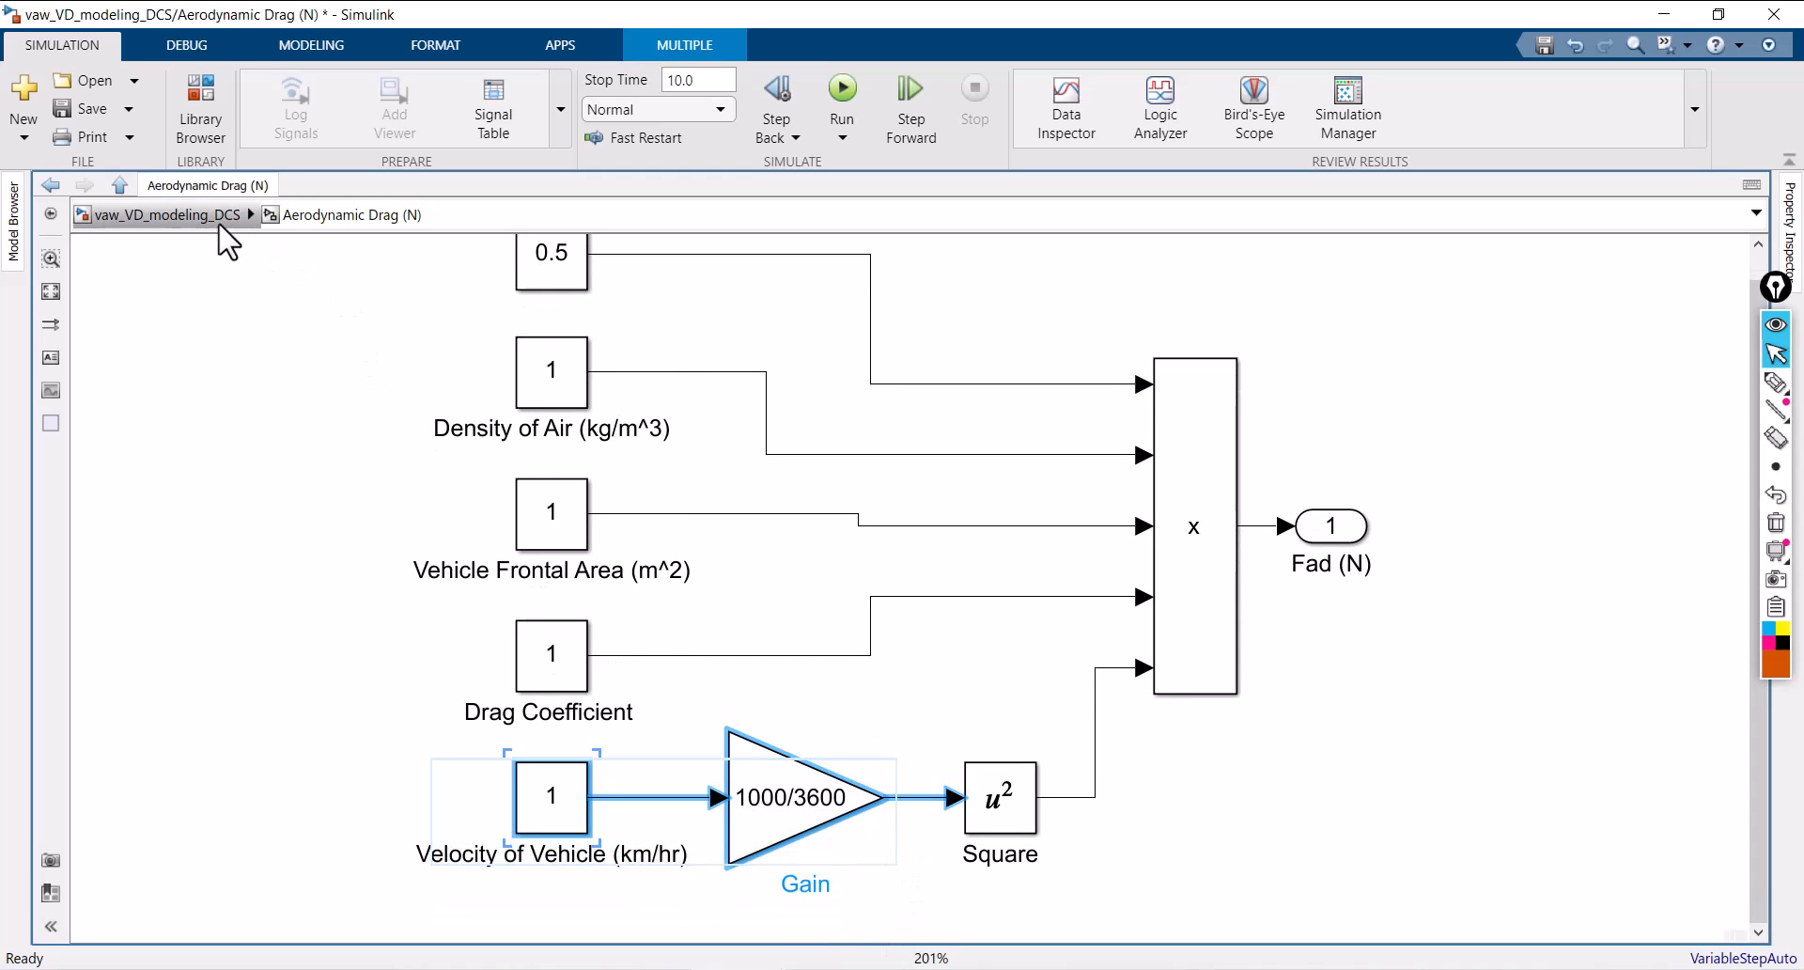
{"action": "left_click", "coordinate": [179, 216]}
{"action": "double_click", "coordinate": [1234, 711]}
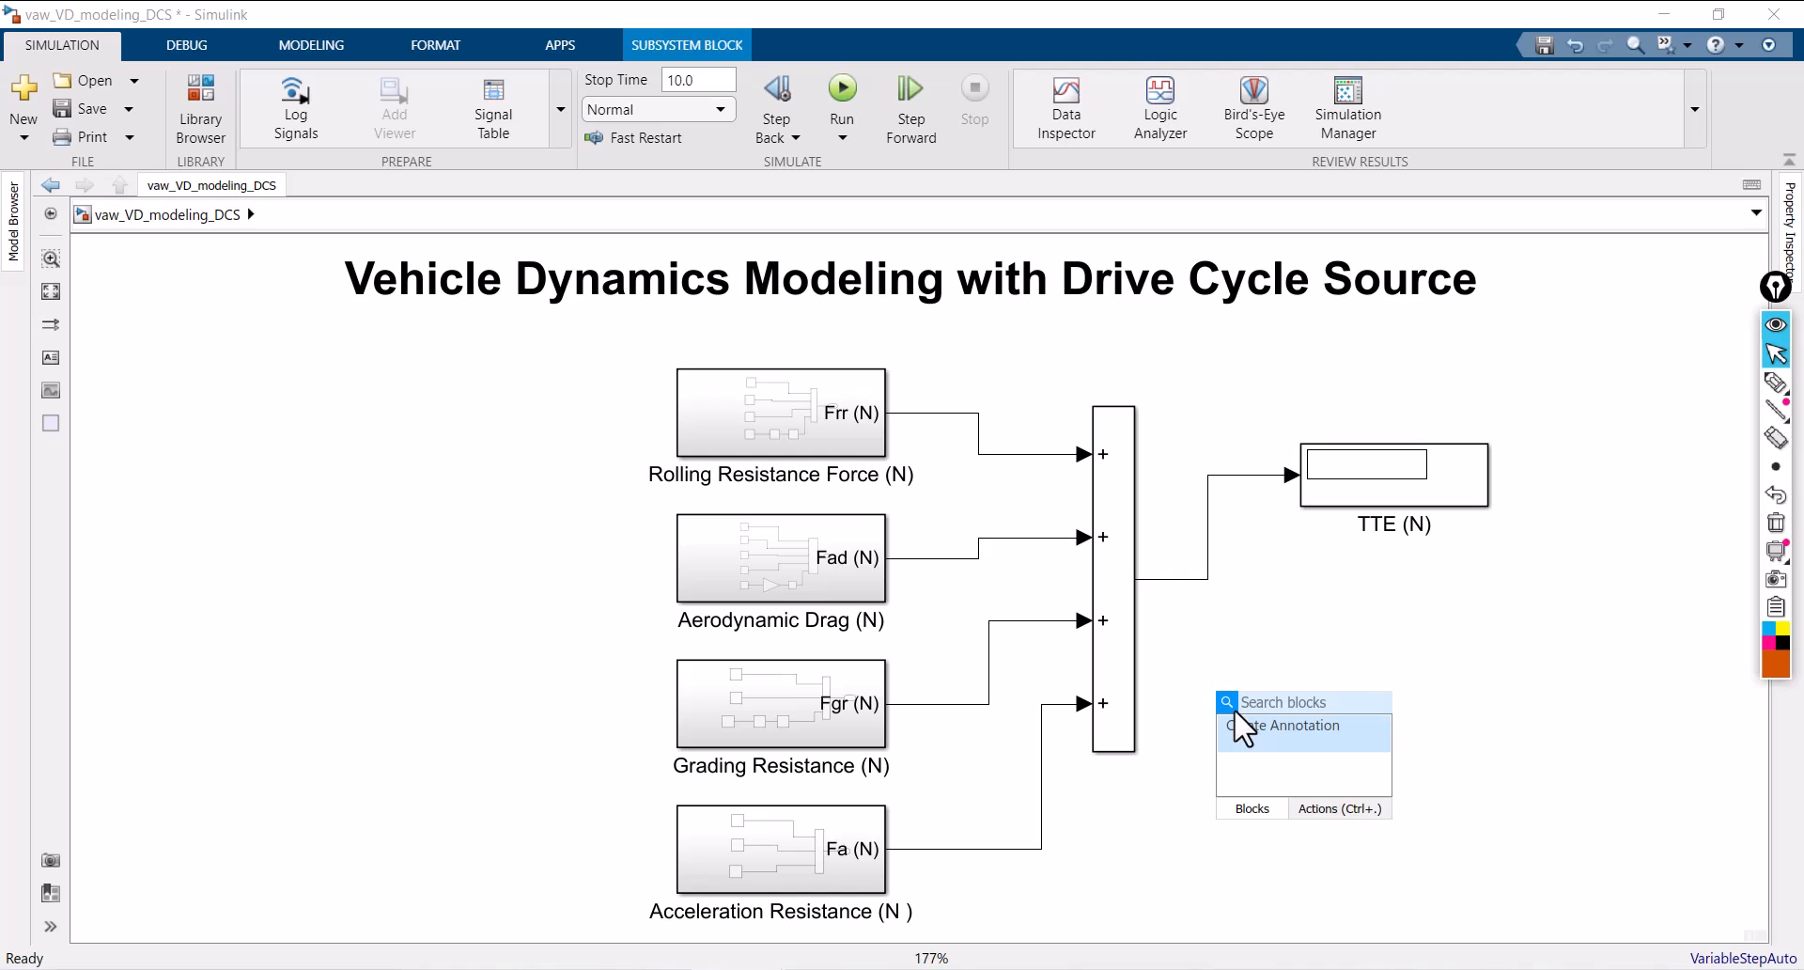
{"action": "left_click", "coordinate": [1315, 631]}
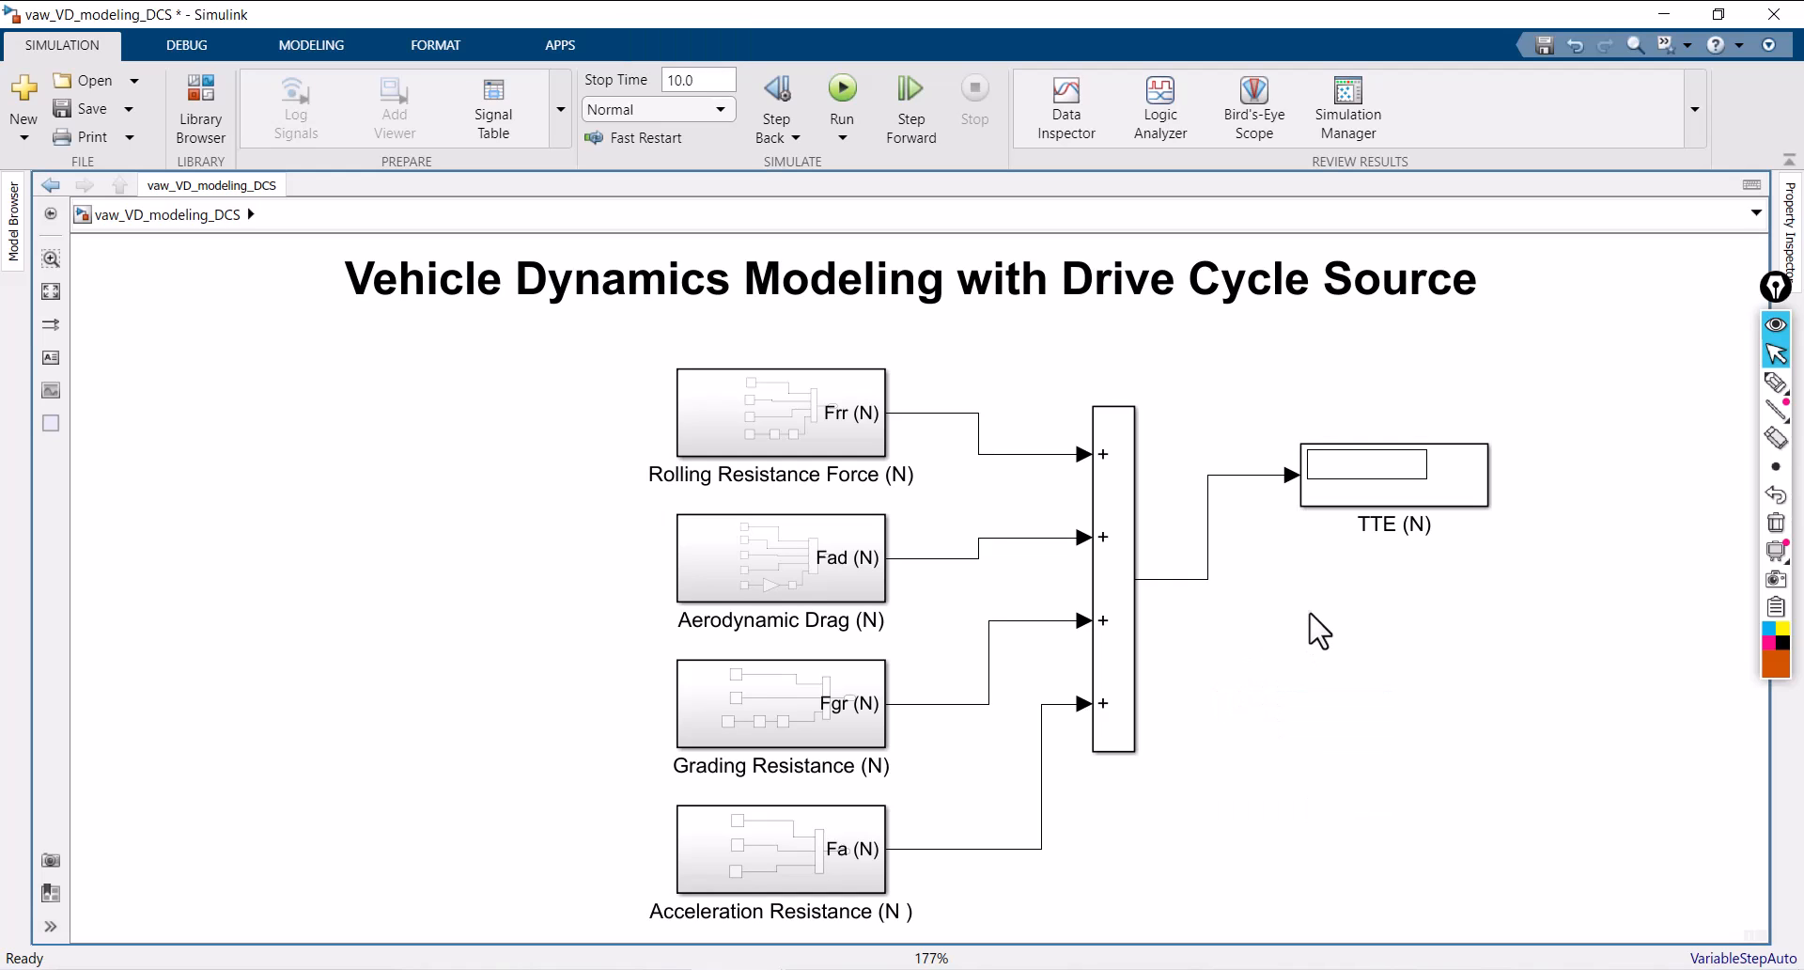
{"action": "key", "text": "ctrl+v"}
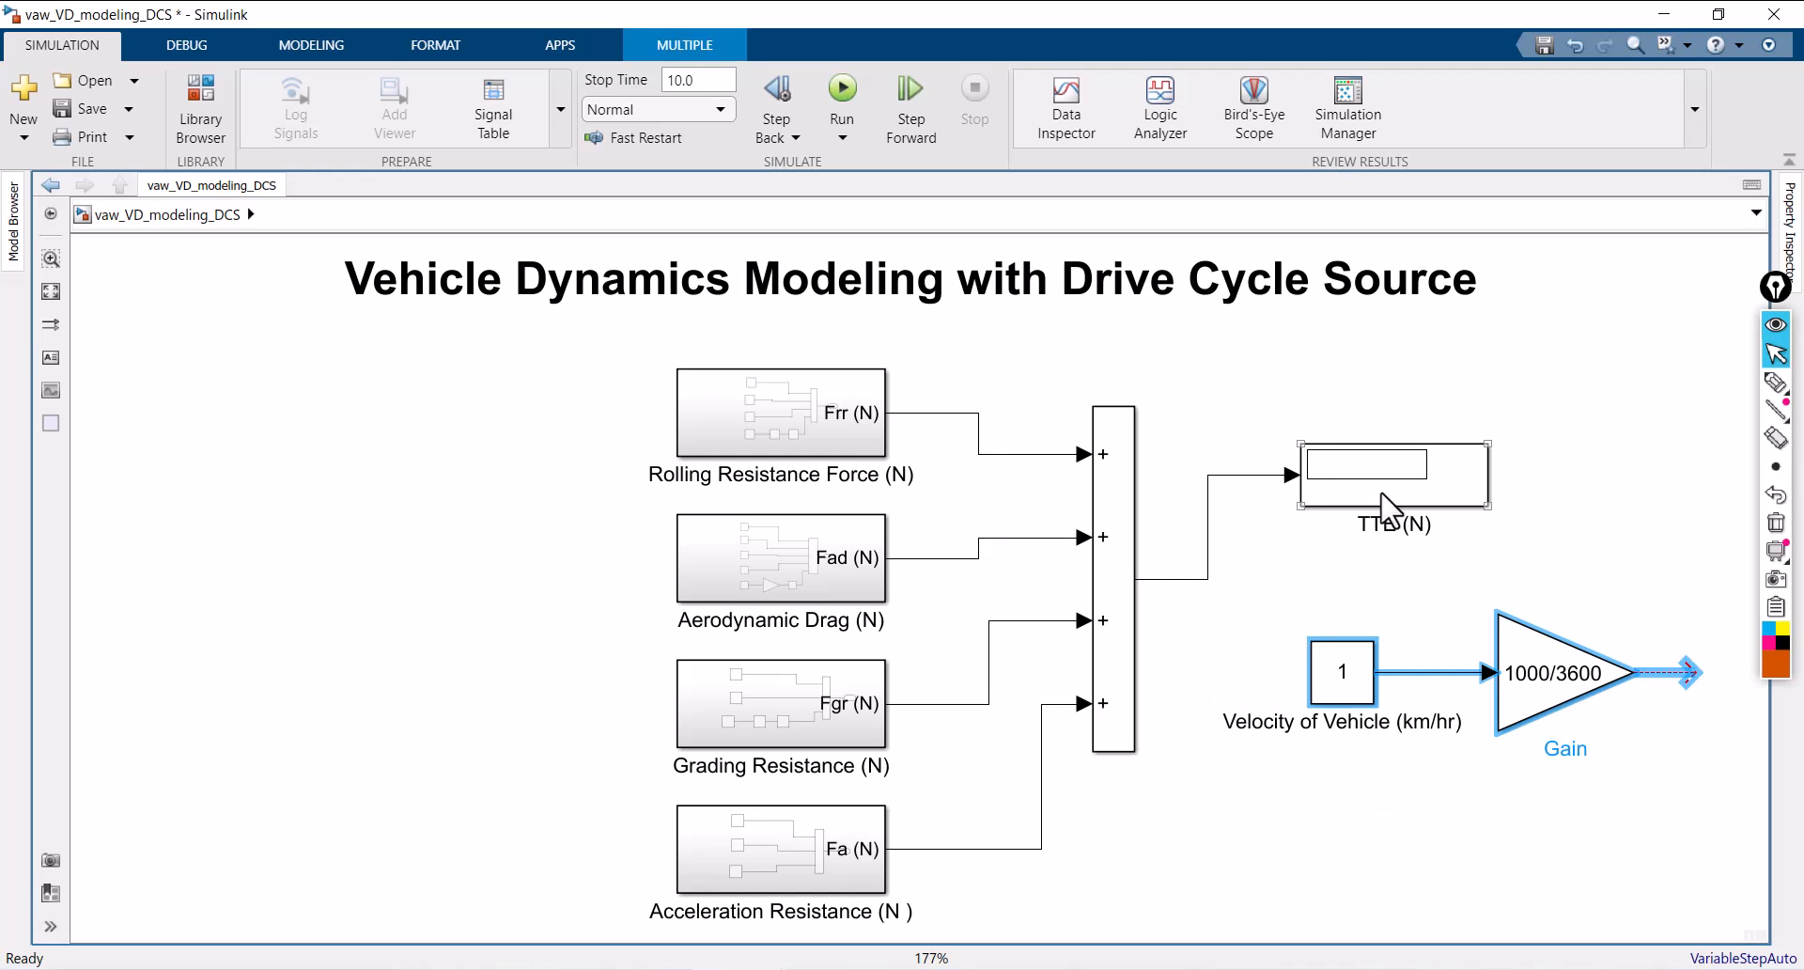
Step: Move the TTE display farther from the Add block and place the velocity constant and Gain pair below the Add block
{"action": "left_click_drag", "start_coordinate": [1389, 495], "coordinate": [1534, 485]}
{"action": "scroll", "coordinate": [228, 606], "scroll_direction": "down", "scroll_amount": 2}
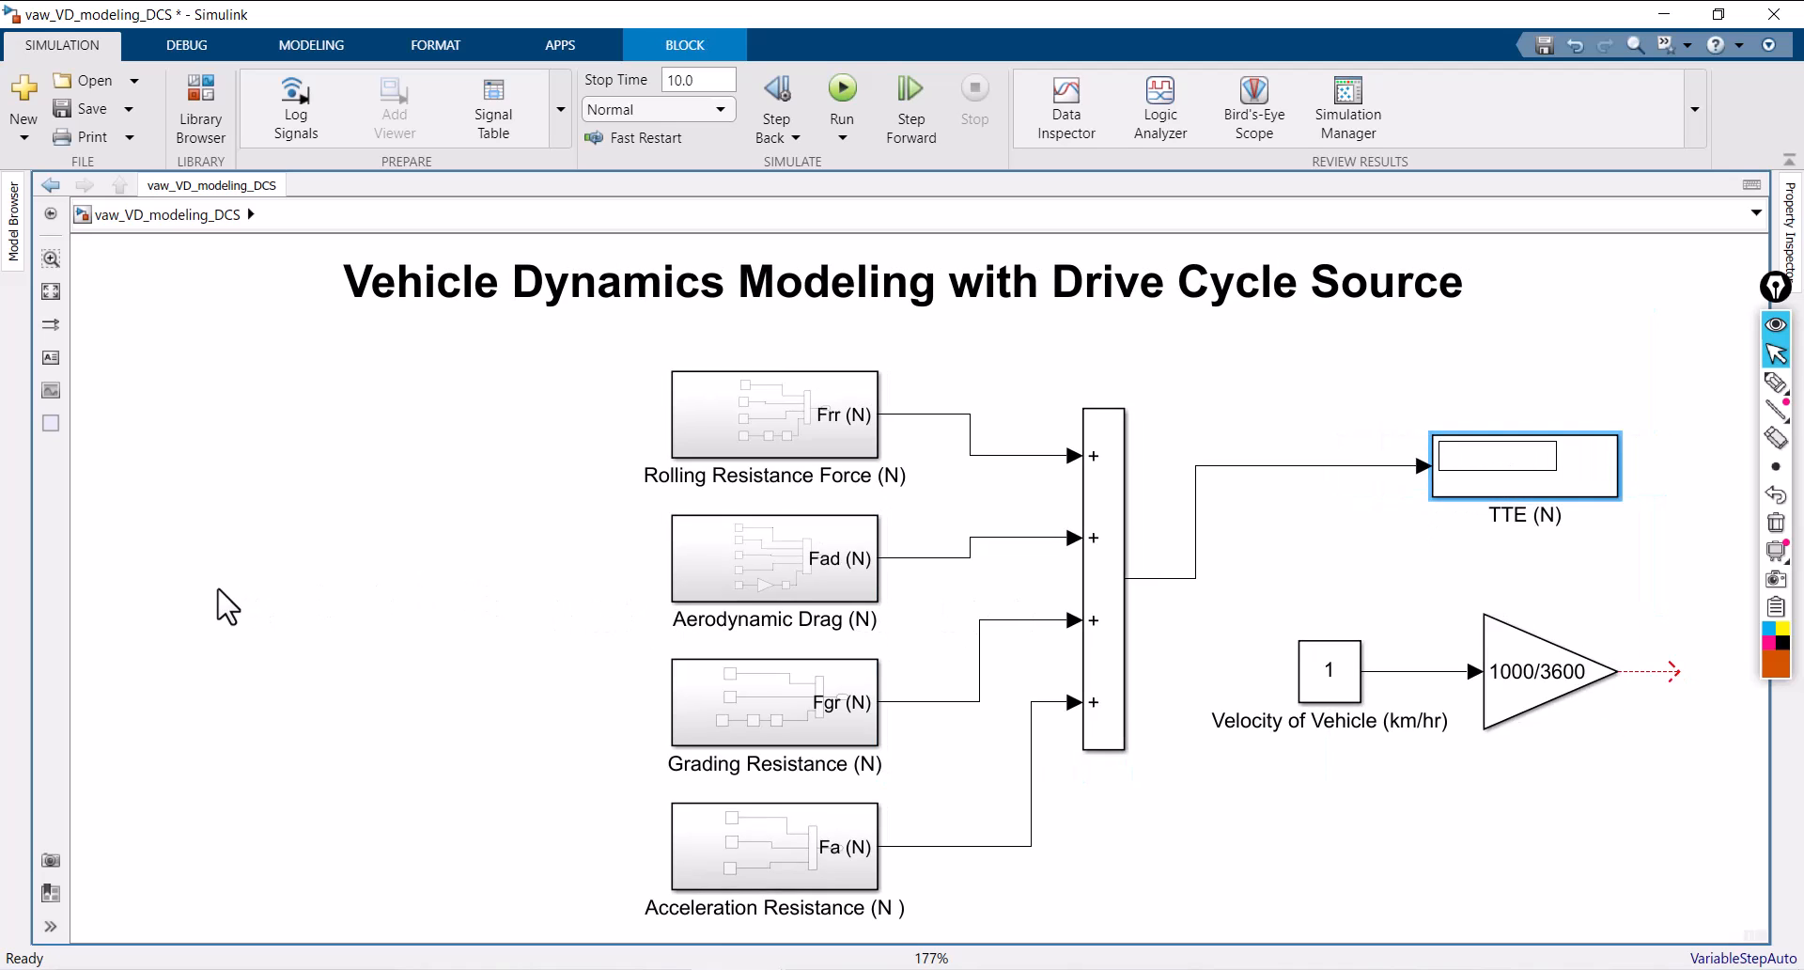
{"action": "left_click_drag", "start_coordinate": [1115, 606], "coordinate": [1560, 788]}
{"action": "left_click_drag", "start_coordinate": [1325, 678], "coordinate": [1216, 797]}
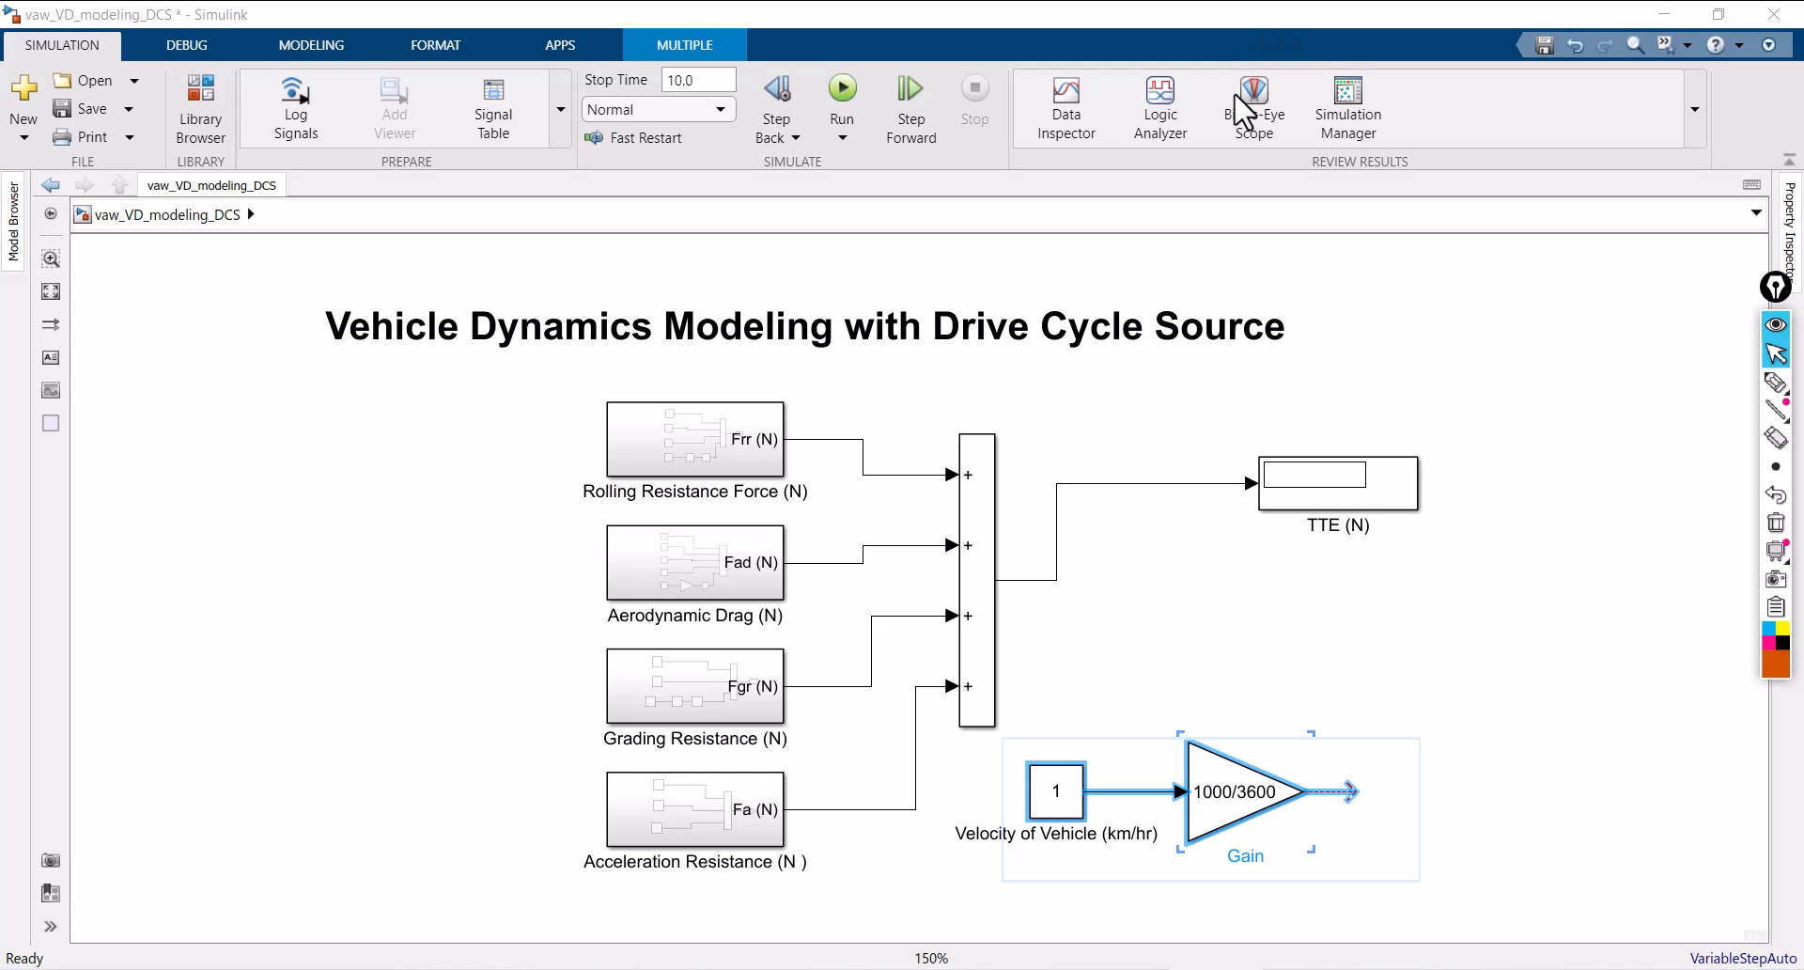
{"action": "left_click", "coordinate": [1555, 794]}
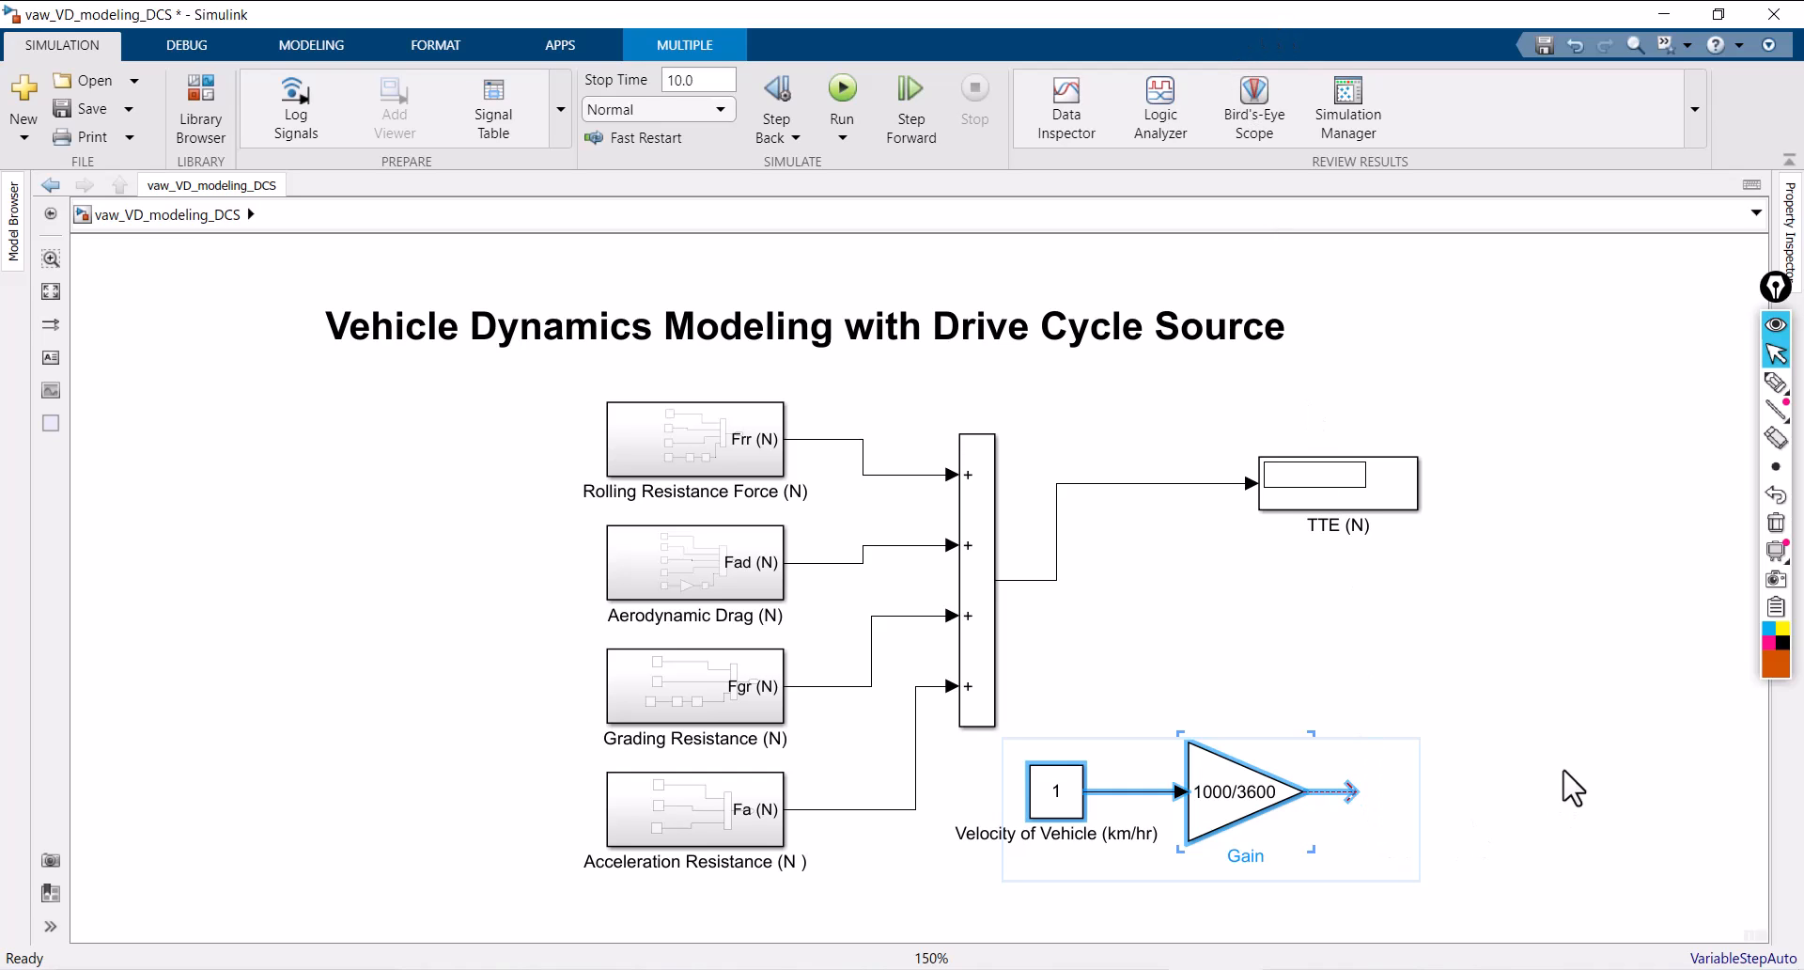
{"action": "key", "text": "space"}
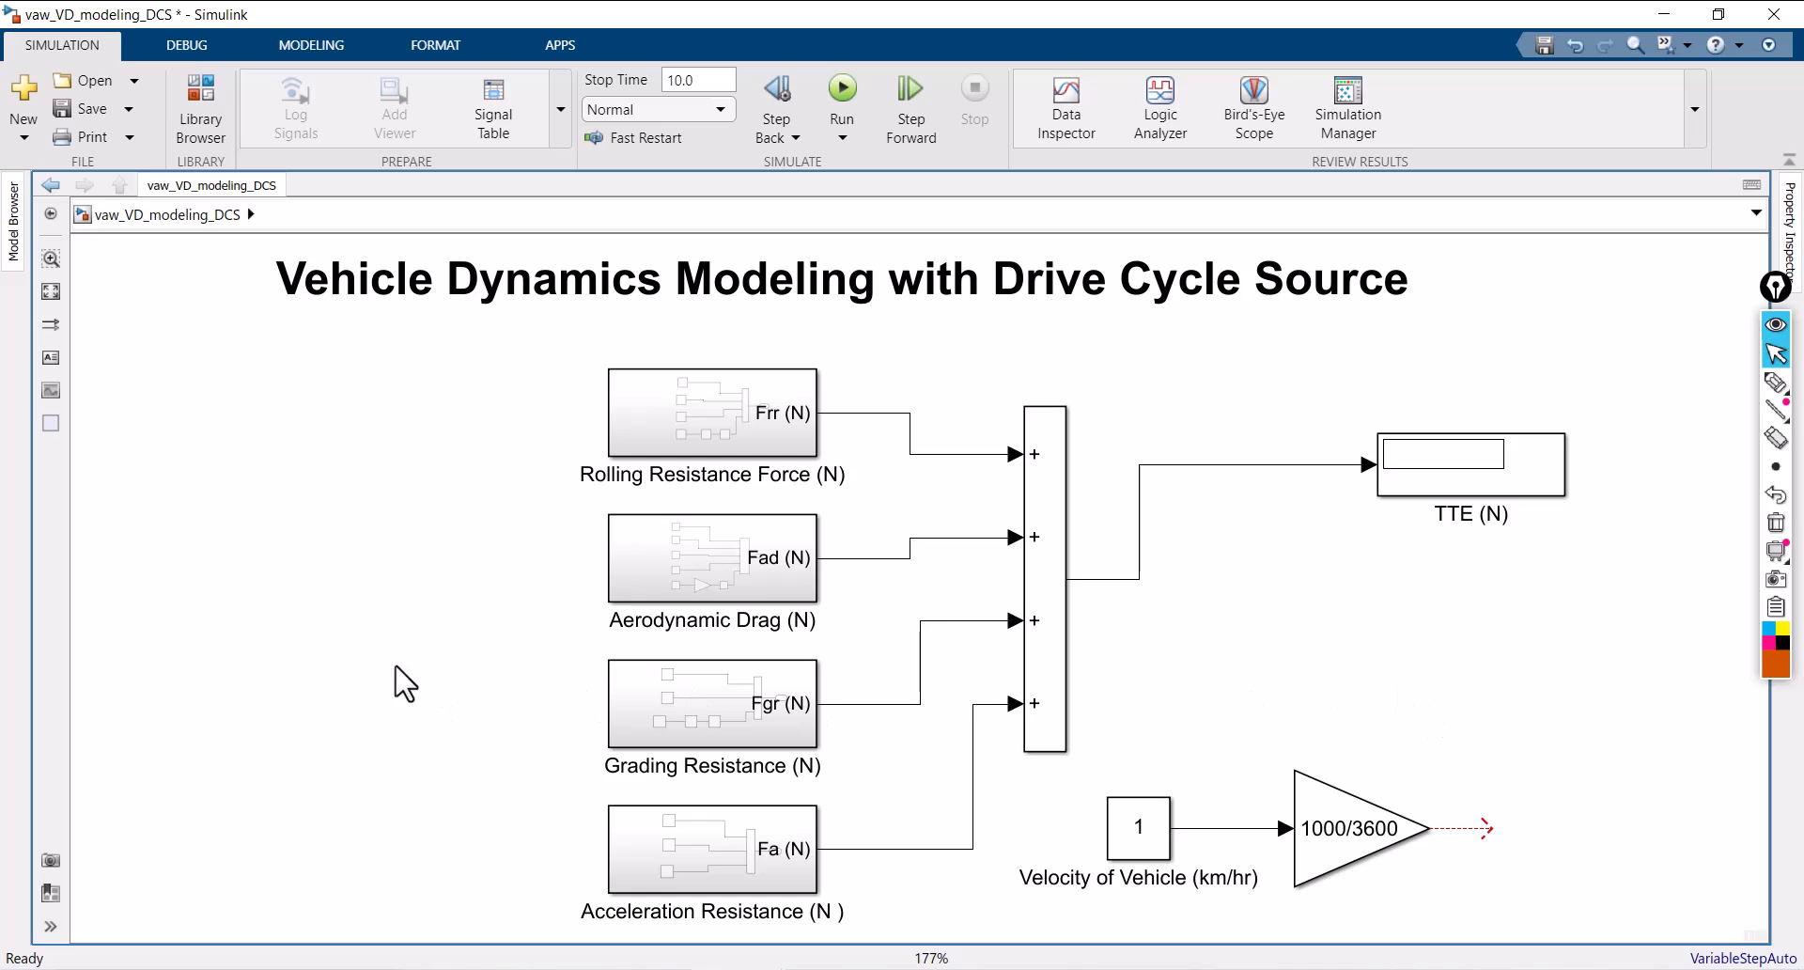
Step: Insert a Product block and connect its inputs to a branch of the TTE signal and the 1000/3600 Gain output
{"action": "scroll", "coordinate": [397, 666], "scroll_direction": "down", "scroll_amount": 2}
{"action": "double_click", "coordinate": [1447, 684]}
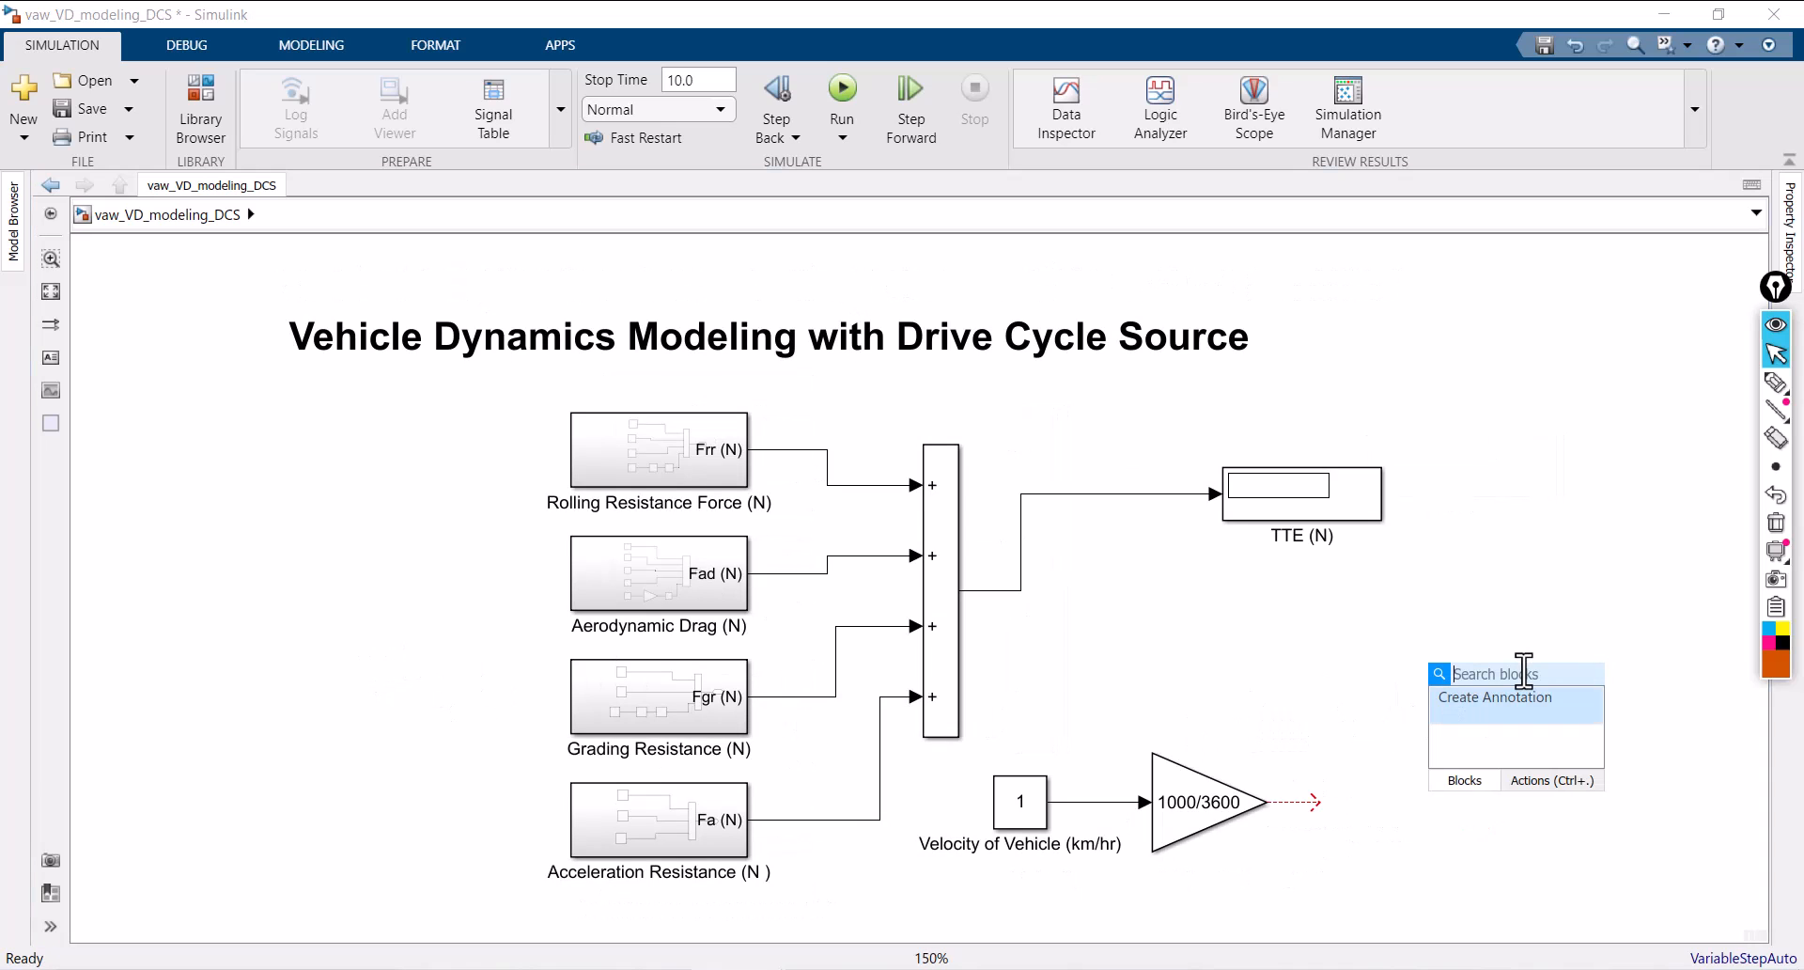
{"action": "type", "text": "pro"}
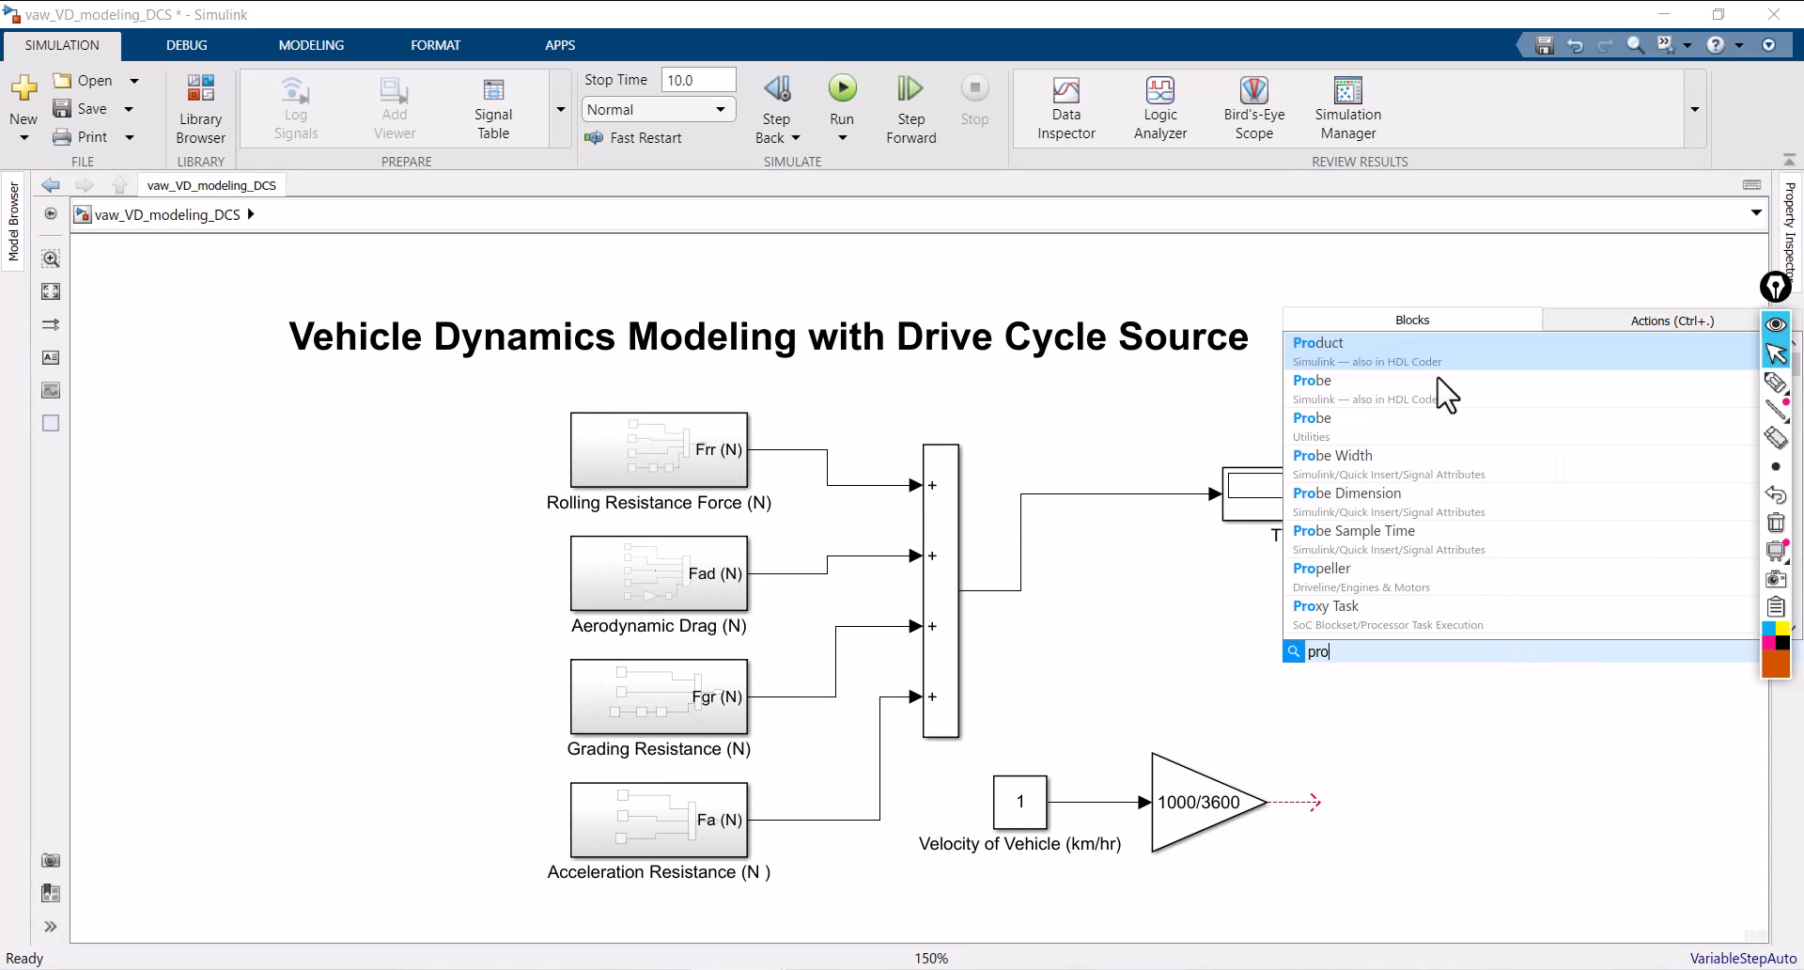
{"action": "left_click", "coordinate": [1407, 351]}
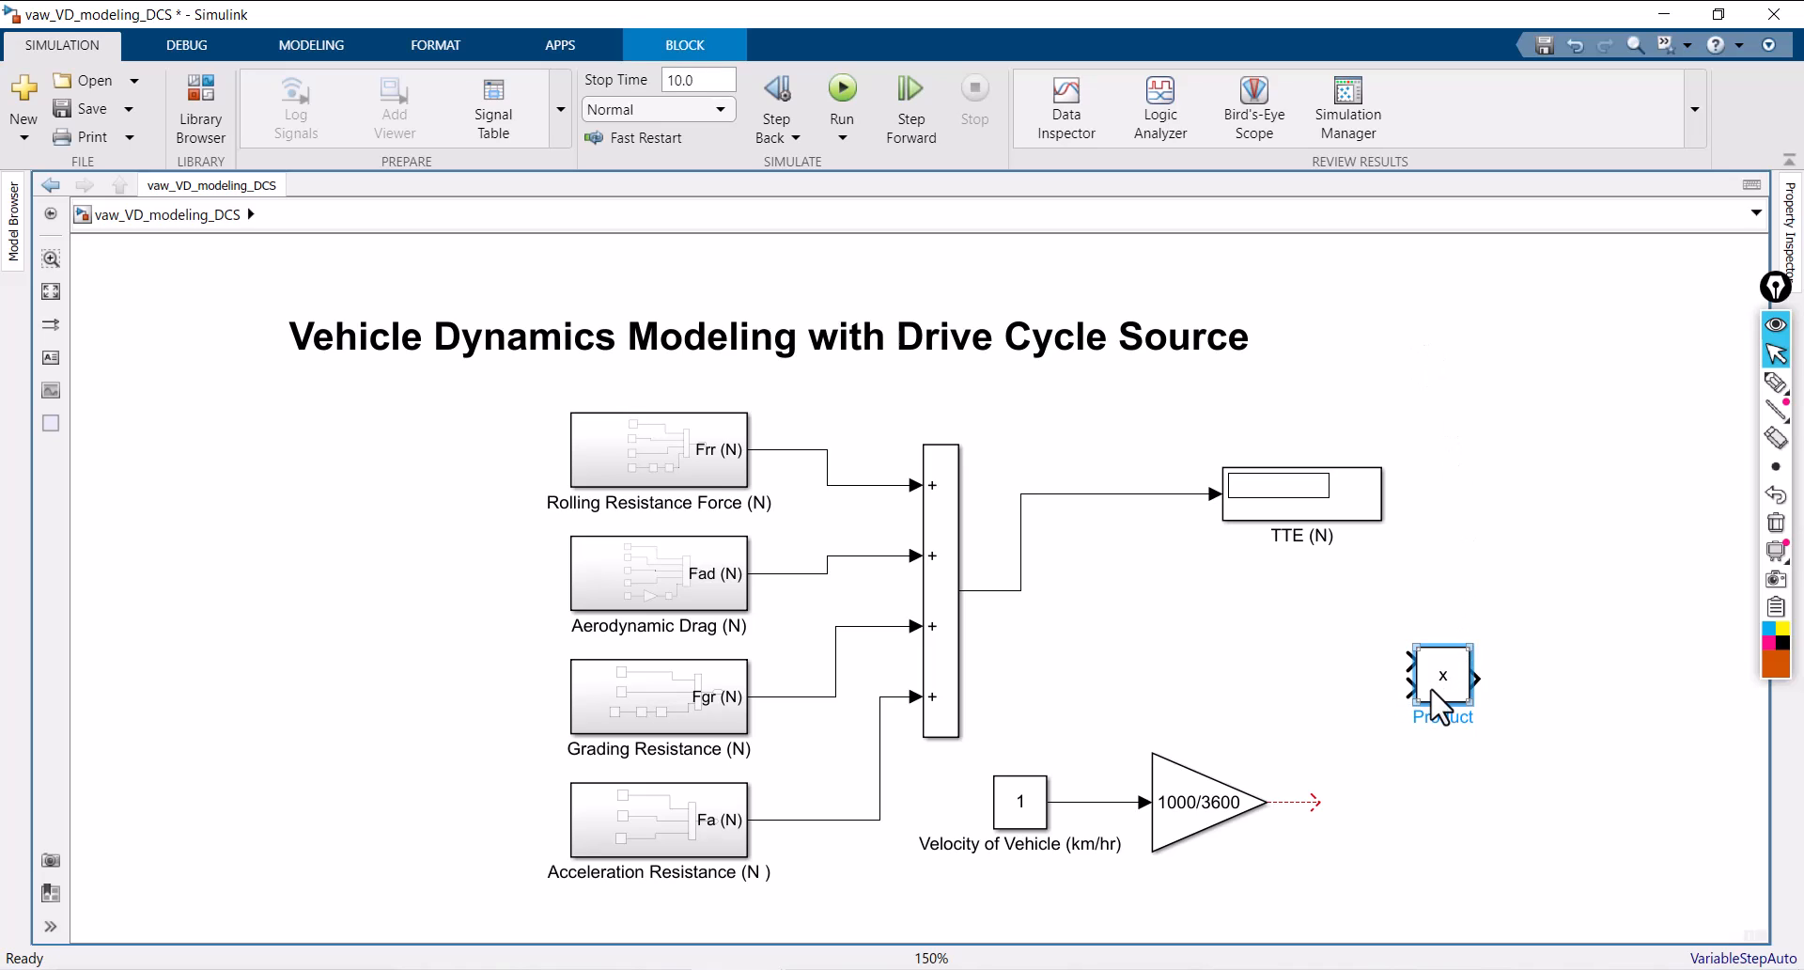
{"action": "mouse_move", "coordinate": [1437, 705]}
{"action": "left_mouse_down"}
{"action": "mouse_move", "coordinate": [1401, 703]}
{"action": "mouse_move", "coordinate": [1180, 552]}
{"action": "mouse_move", "coordinate": [1153, 496]}
{"action": "left_mouse_up"}
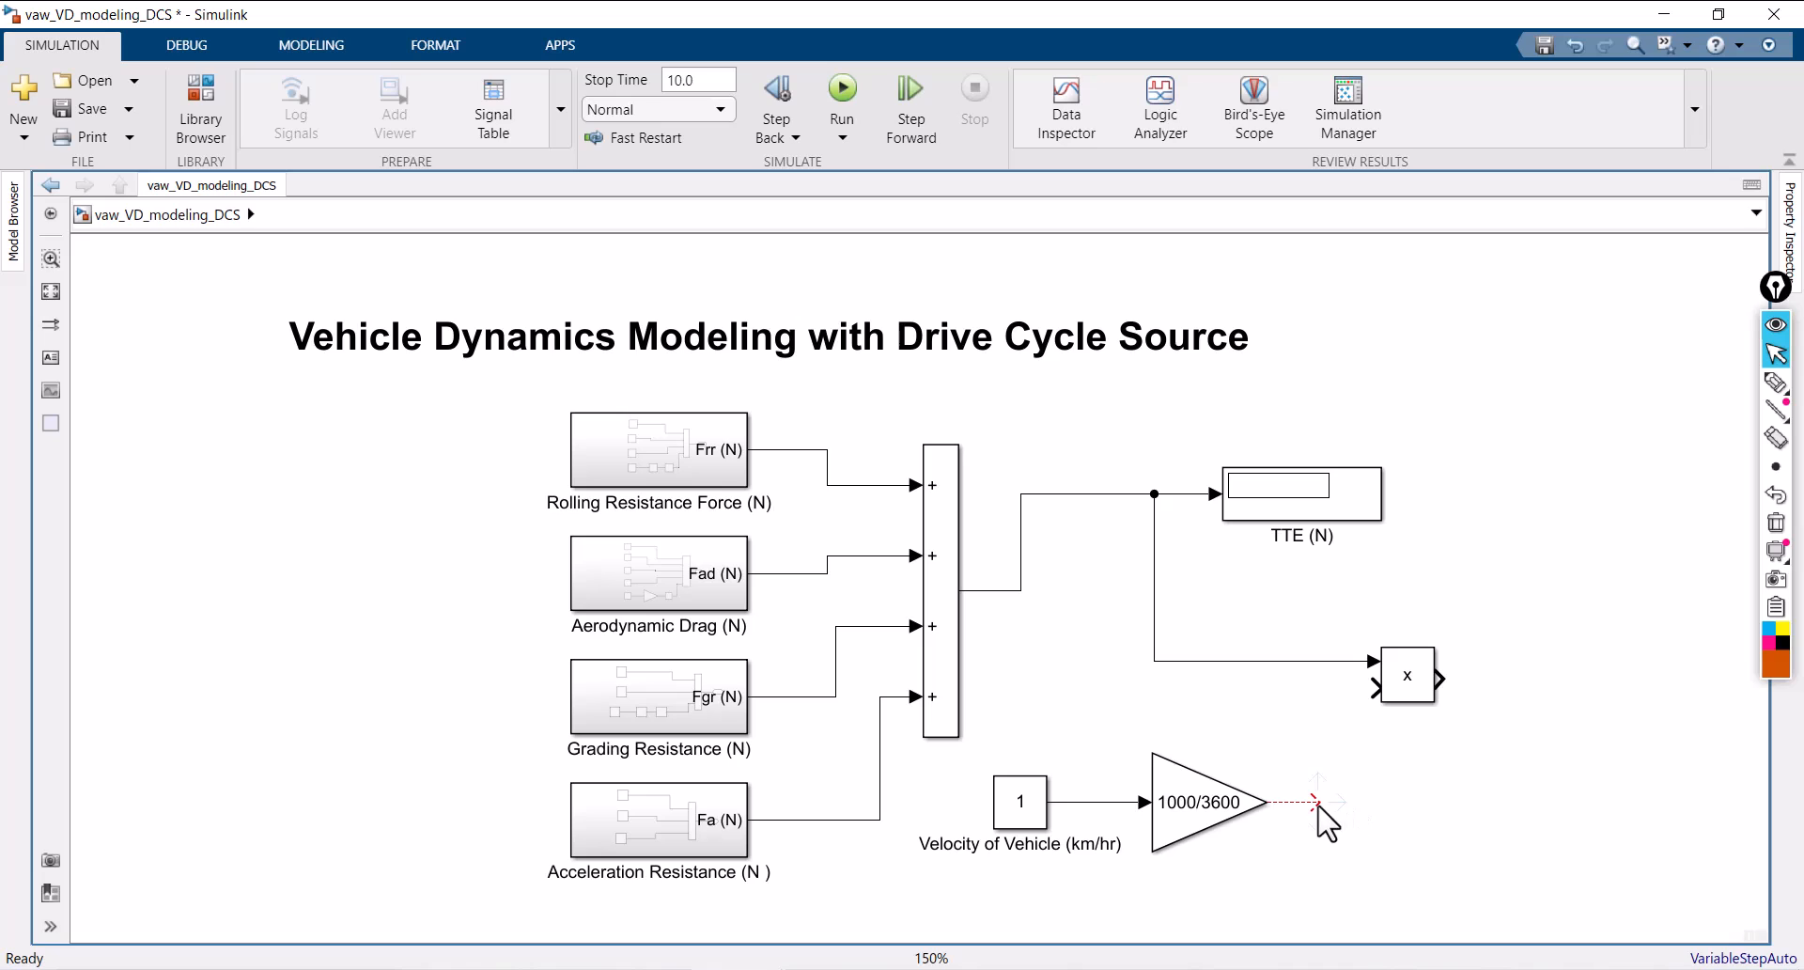
{"action": "left_click_drag", "start_coordinate": [1325, 805], "coordinate": [1374, 687]}
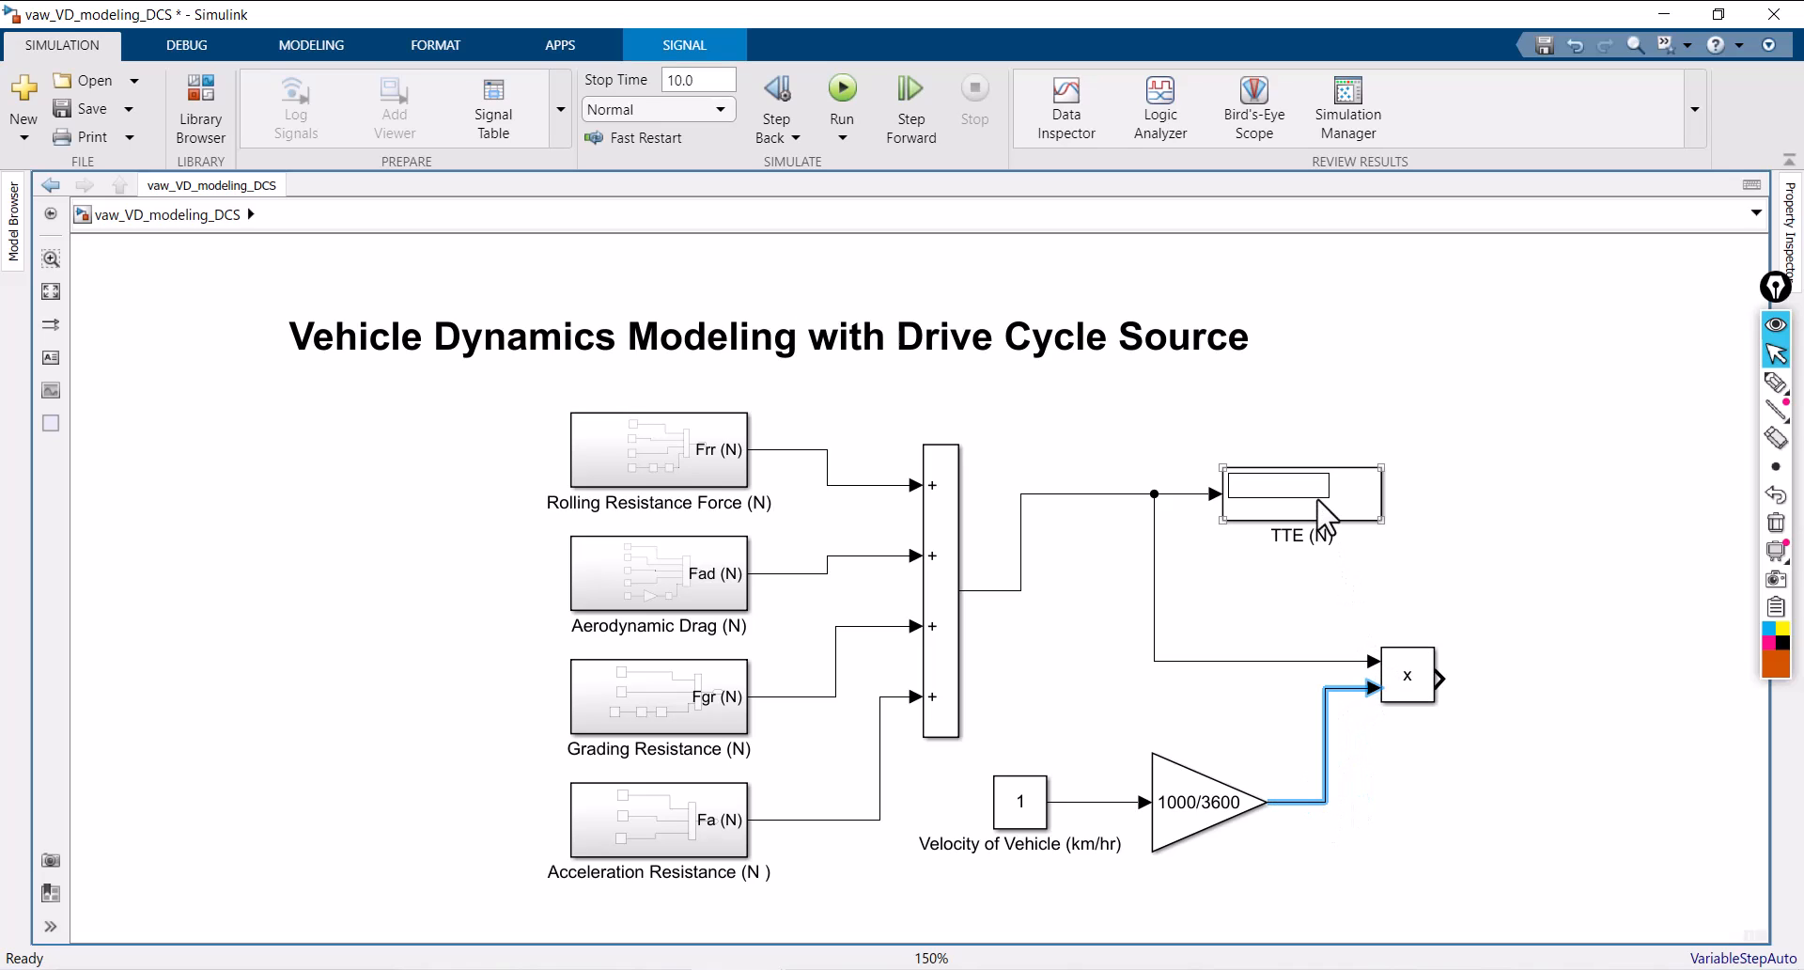
Step: Duplicate the TTE display as Power (W) on the Product output, and move the TTE display roughly above it
{"action": "left_click_drag", "start_coordinate": [1325, 507], "coordinate": [1623, 686]}
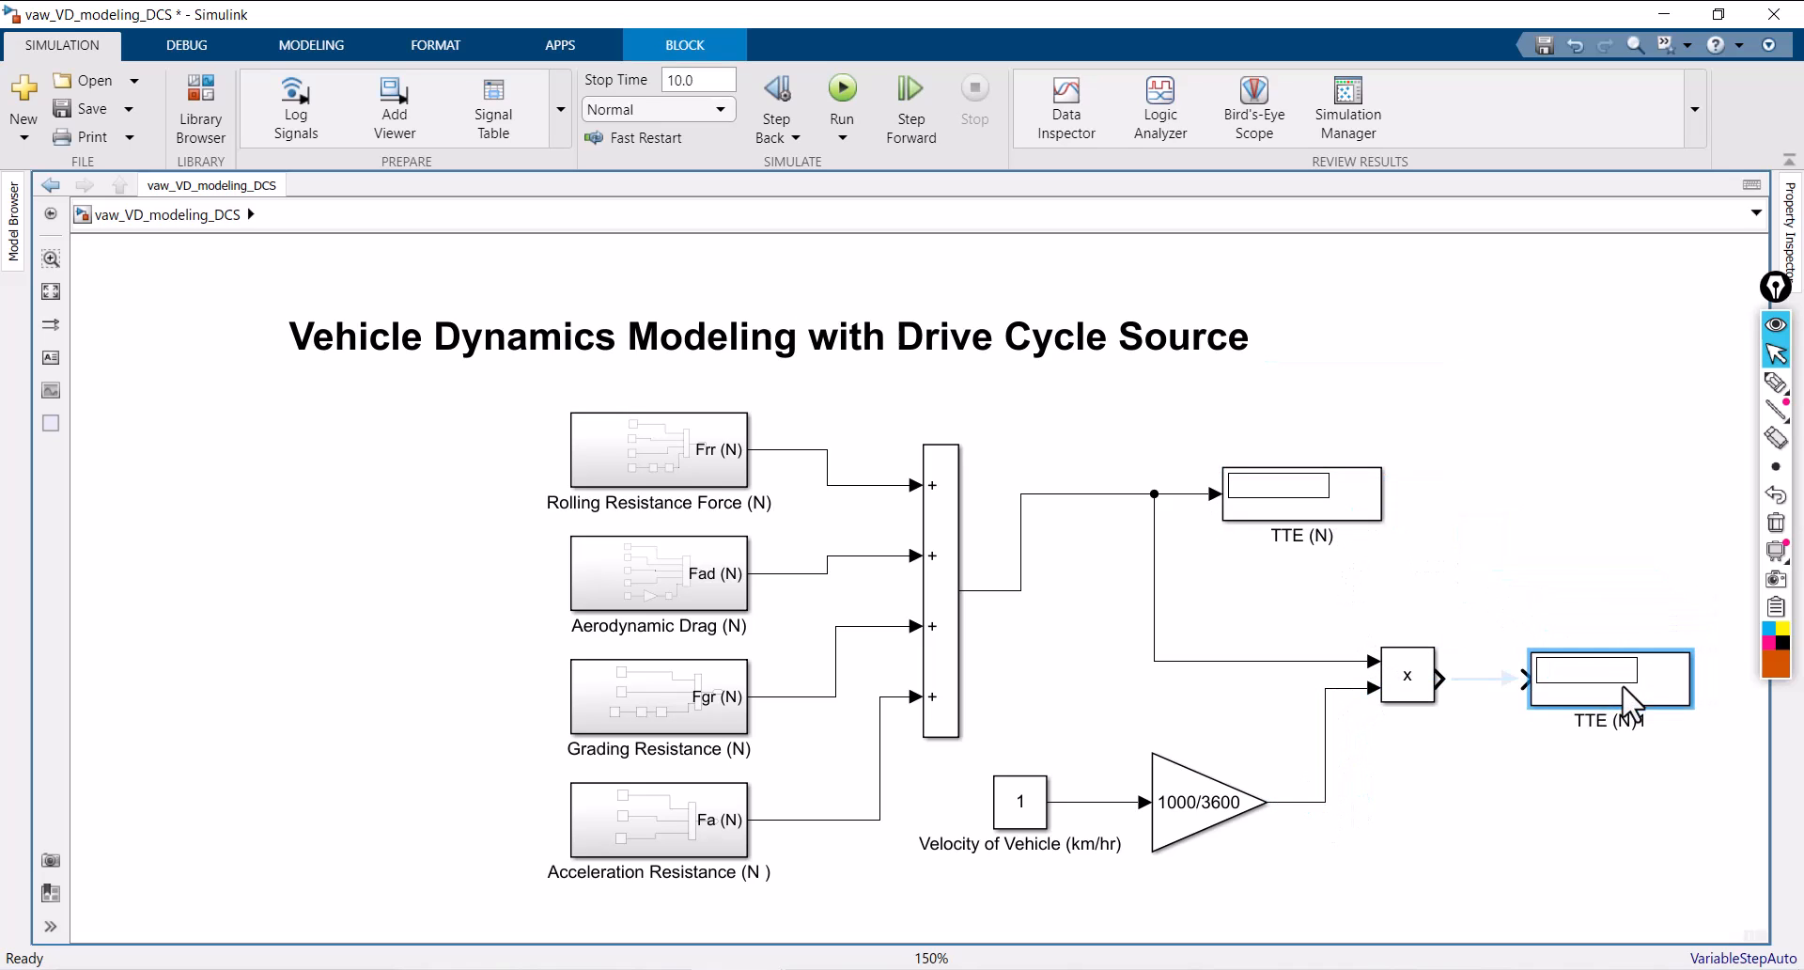
{"action": "left_click", "coordinate": [1484, 680]}
{"action": "left_click", "coordinate": [1647, 724]}
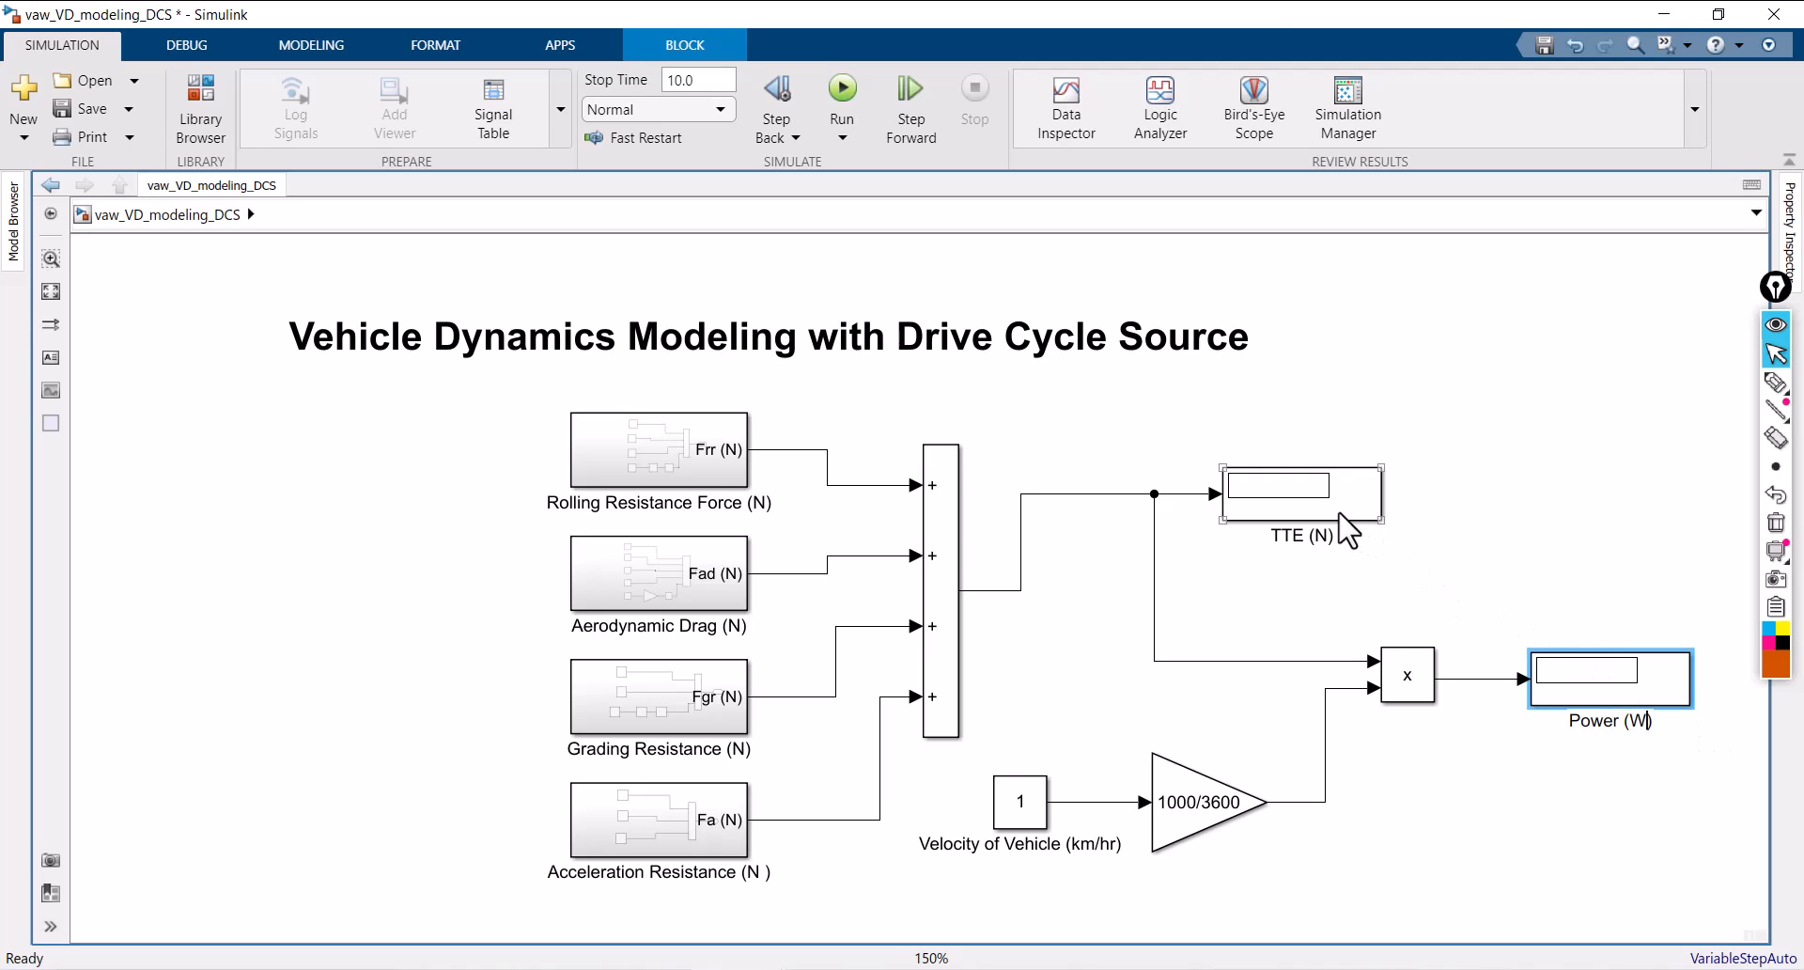
{"action": "left_click_drag", "start_coordinate": [1349, 534], "coordinate": [1639, 527]}
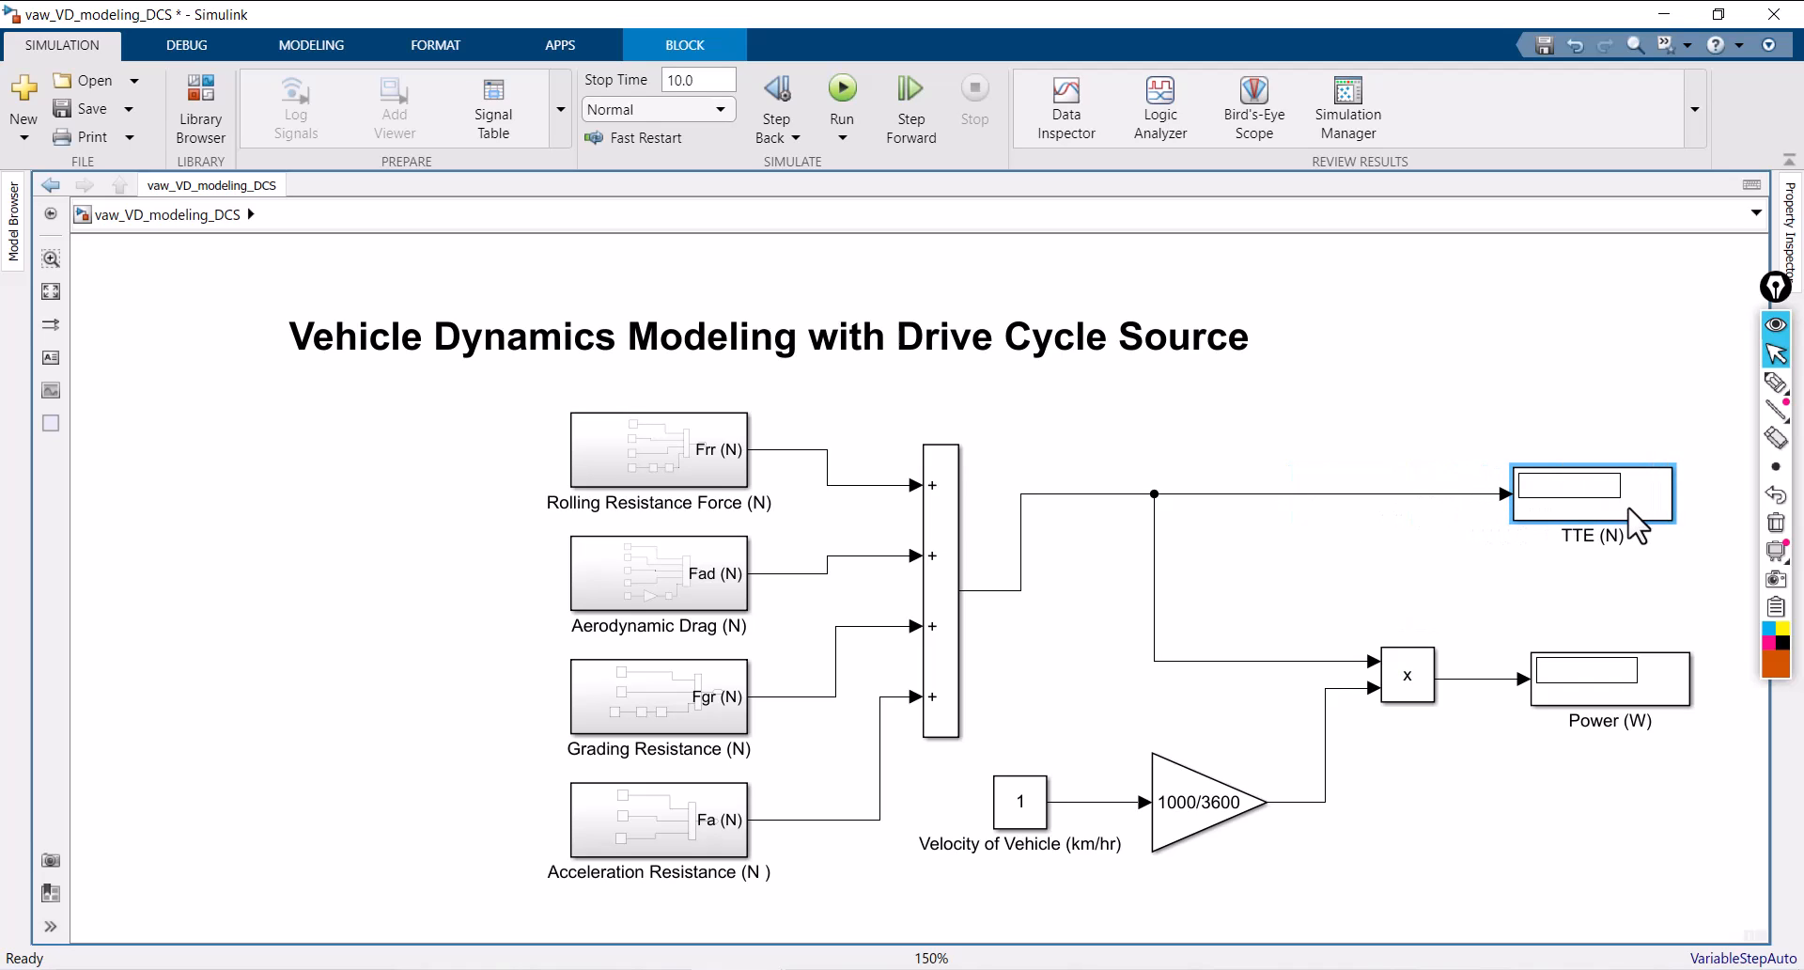
Step: Insert a Constant block below the Product block and set its constant value to 1000
{"action": "double_click", "coordinate": [1471, 795]}
{"action": "type", "text": "co"}
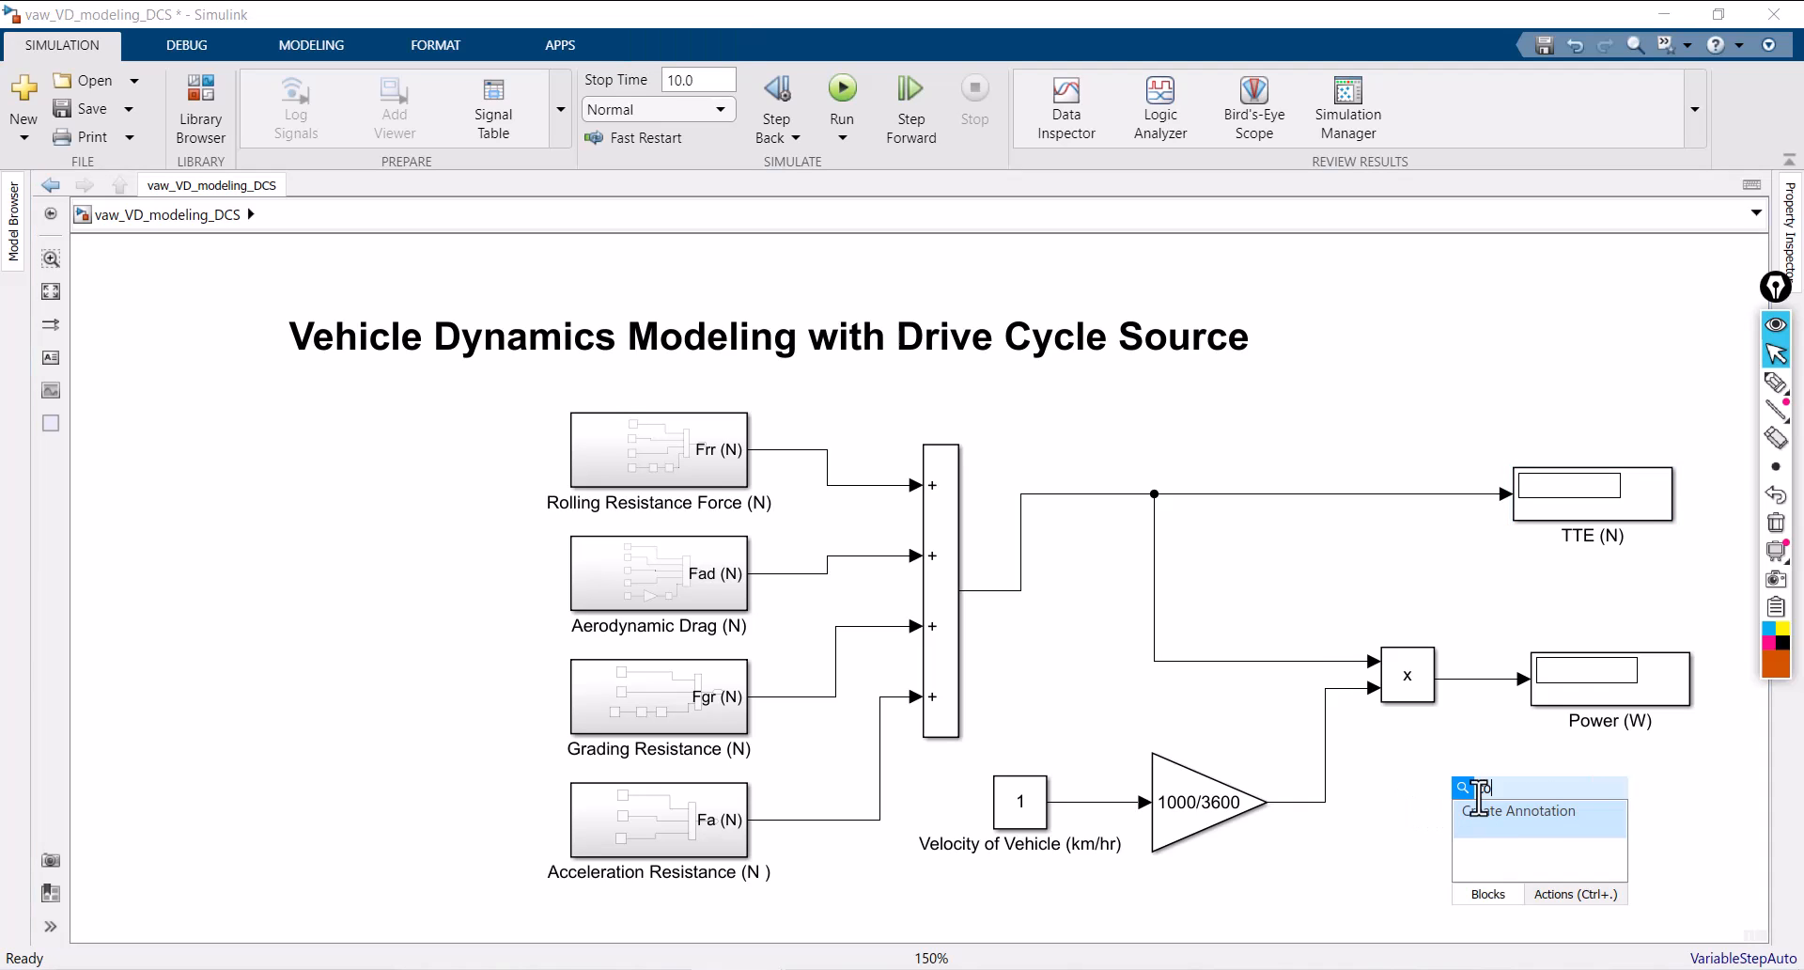
{"action": "type", "text": "n"}
{"action": "left_click", "coordinate": [1329, 453]}
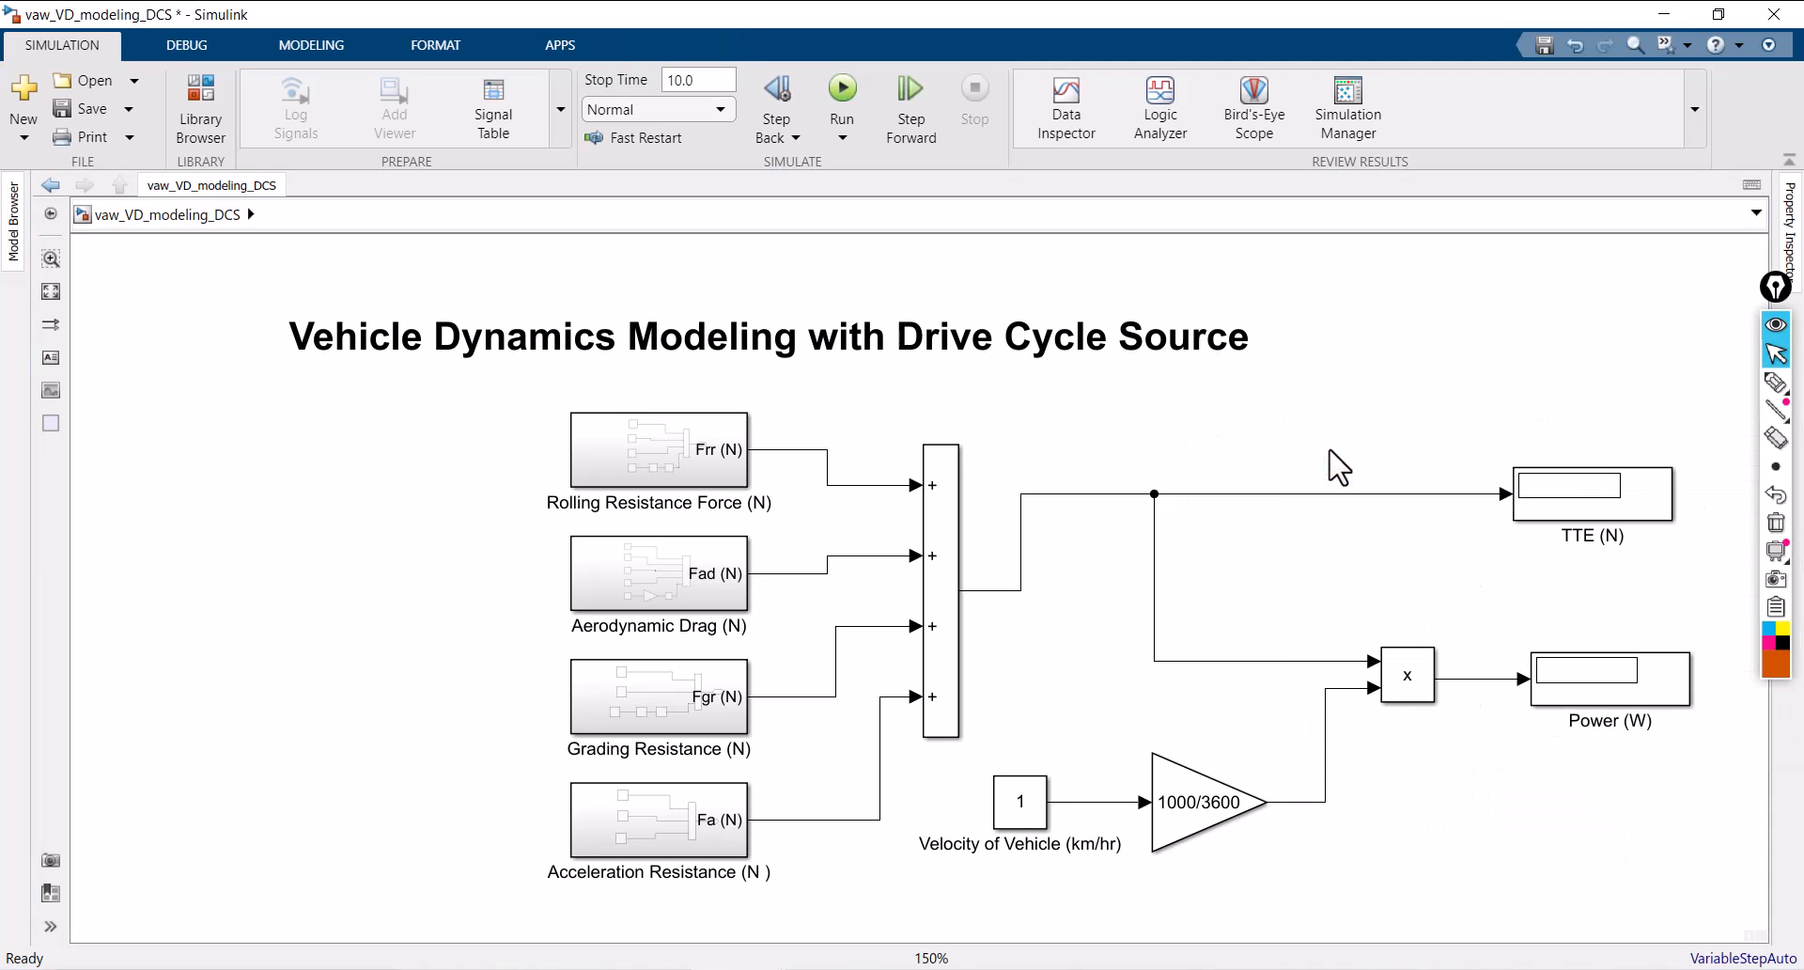
{"action": "double_click", "coordinate": [1478, 801]}
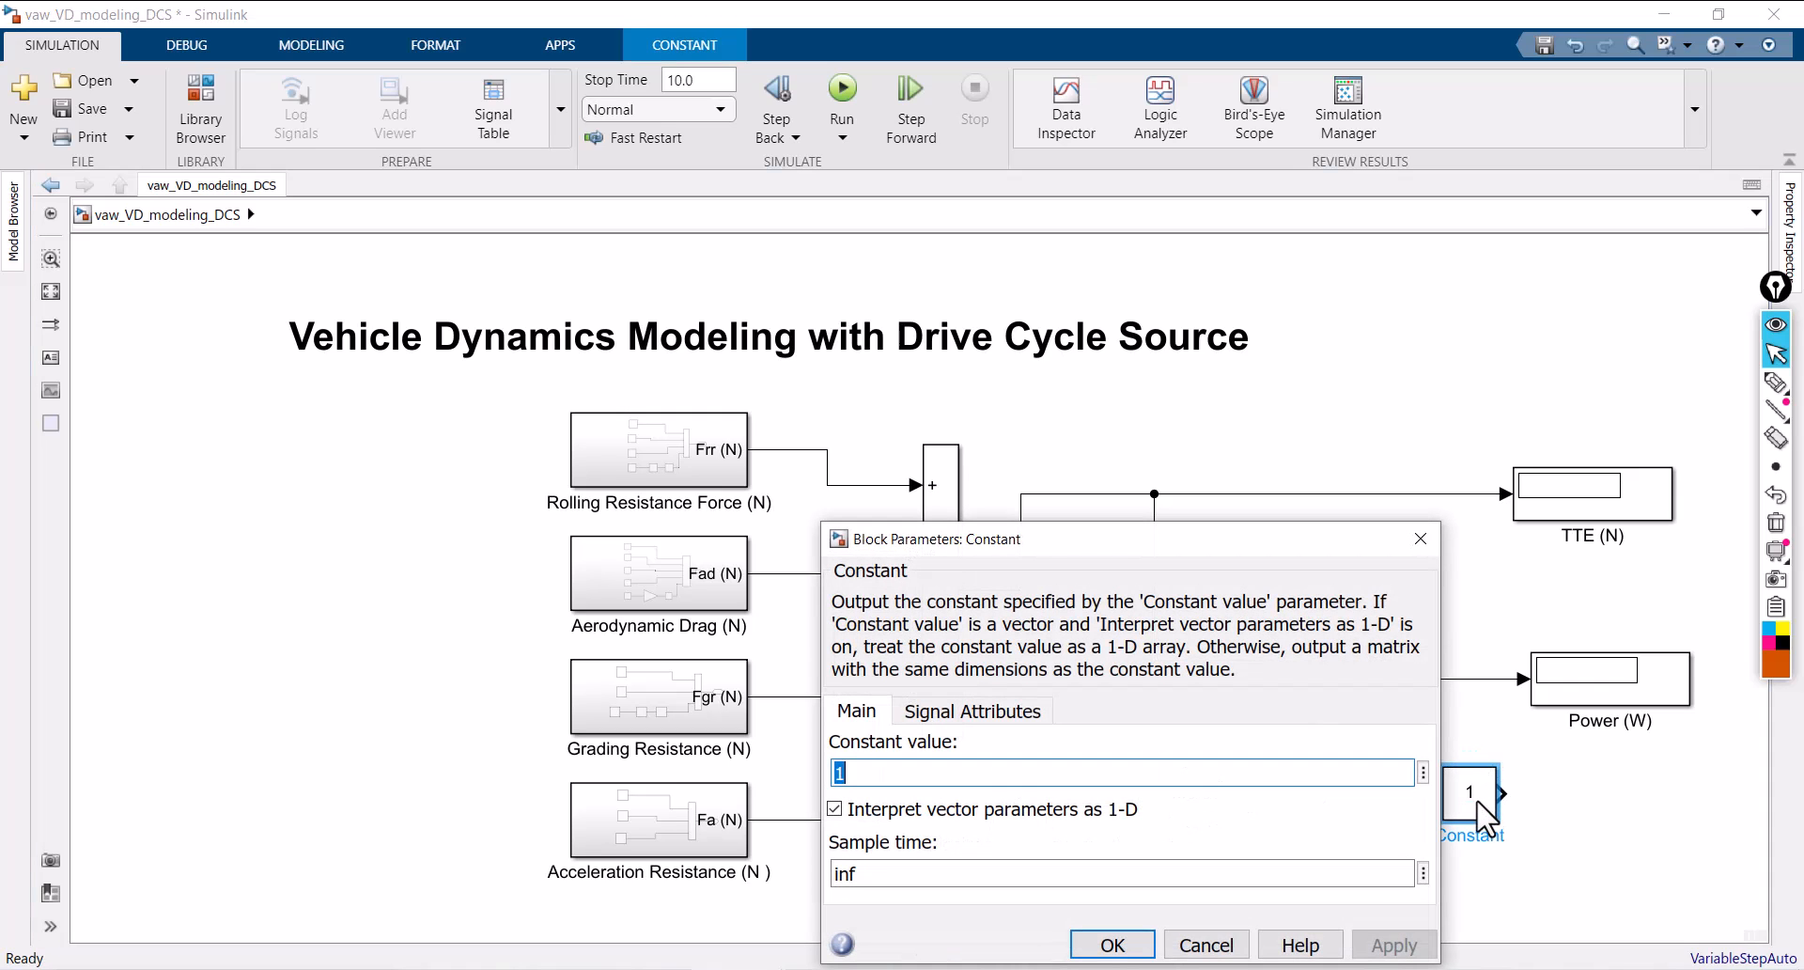
{"action": "type", "text": "1000"}
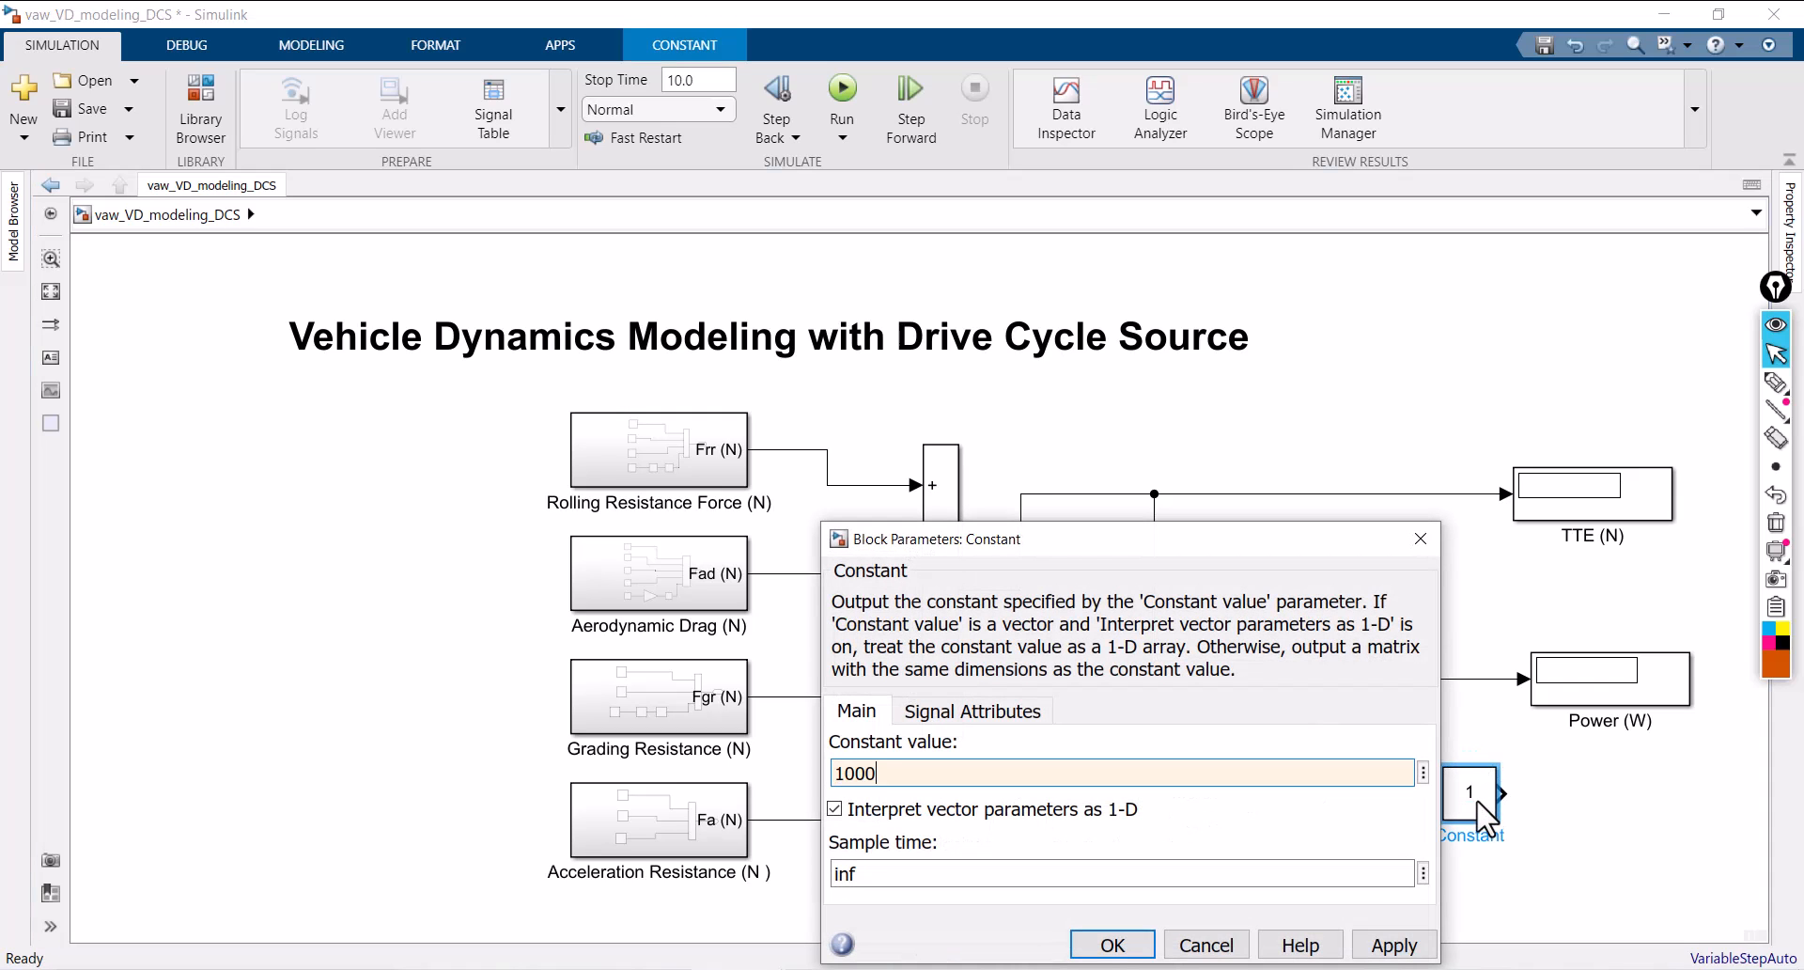
{"action": "left_click", "coordinate": [1409, 947]}
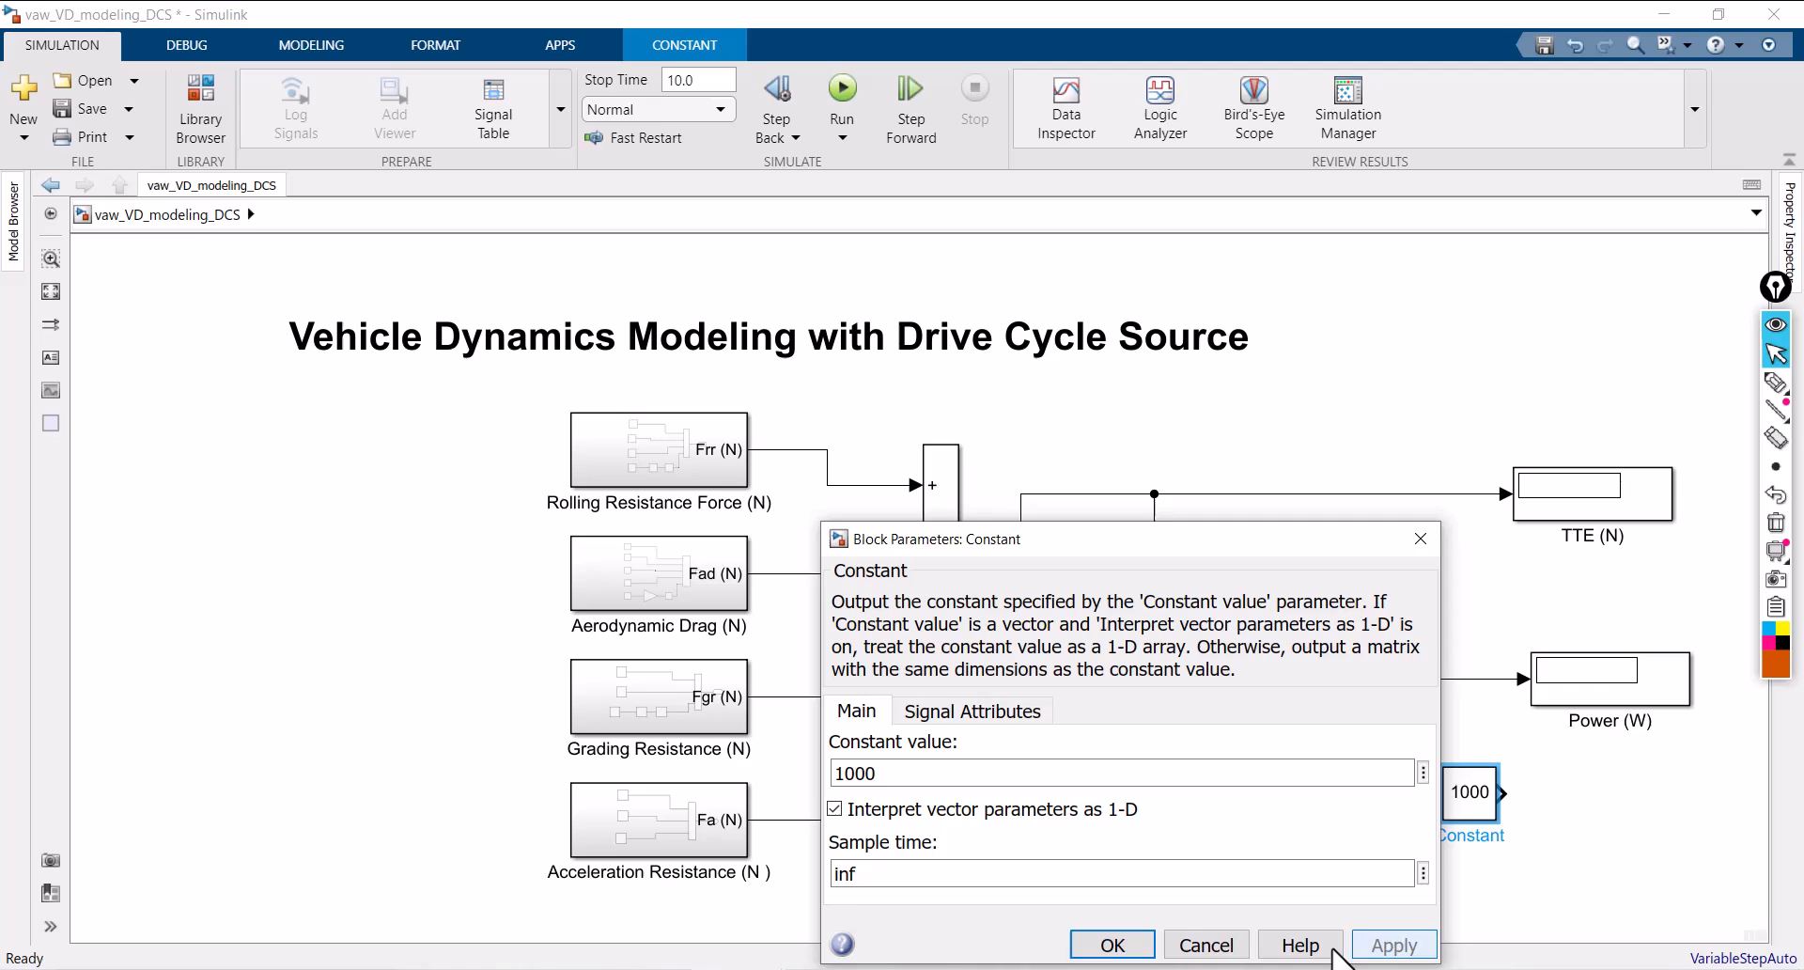
Step: Insert a Divide block below the Power (W) display, fed by a branch of the power signal and the repositioned 1000 constant as divisor
{"action": "left_click", "coordinate": [1115, 945]}
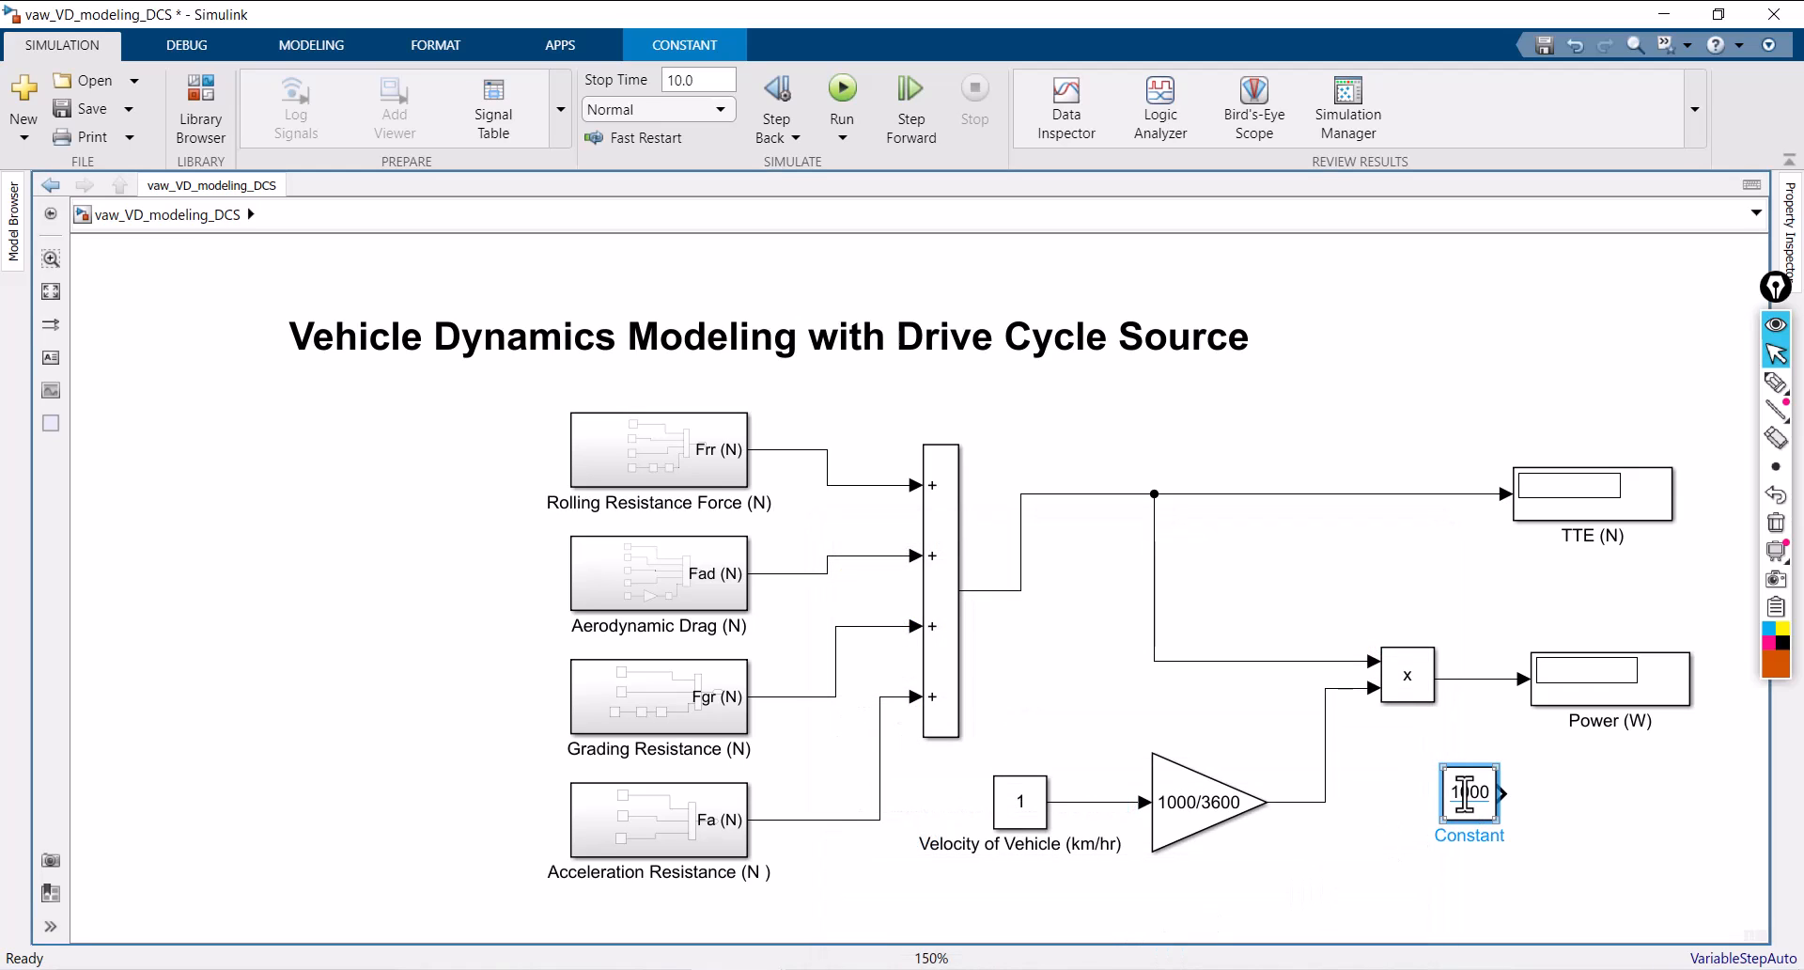
{"action": "left_click_drag", "start_coordinate": [1465, 791], "coordinate": [1395, 836]}
{"action": "double_click", "coordinate": [1514, 789]}
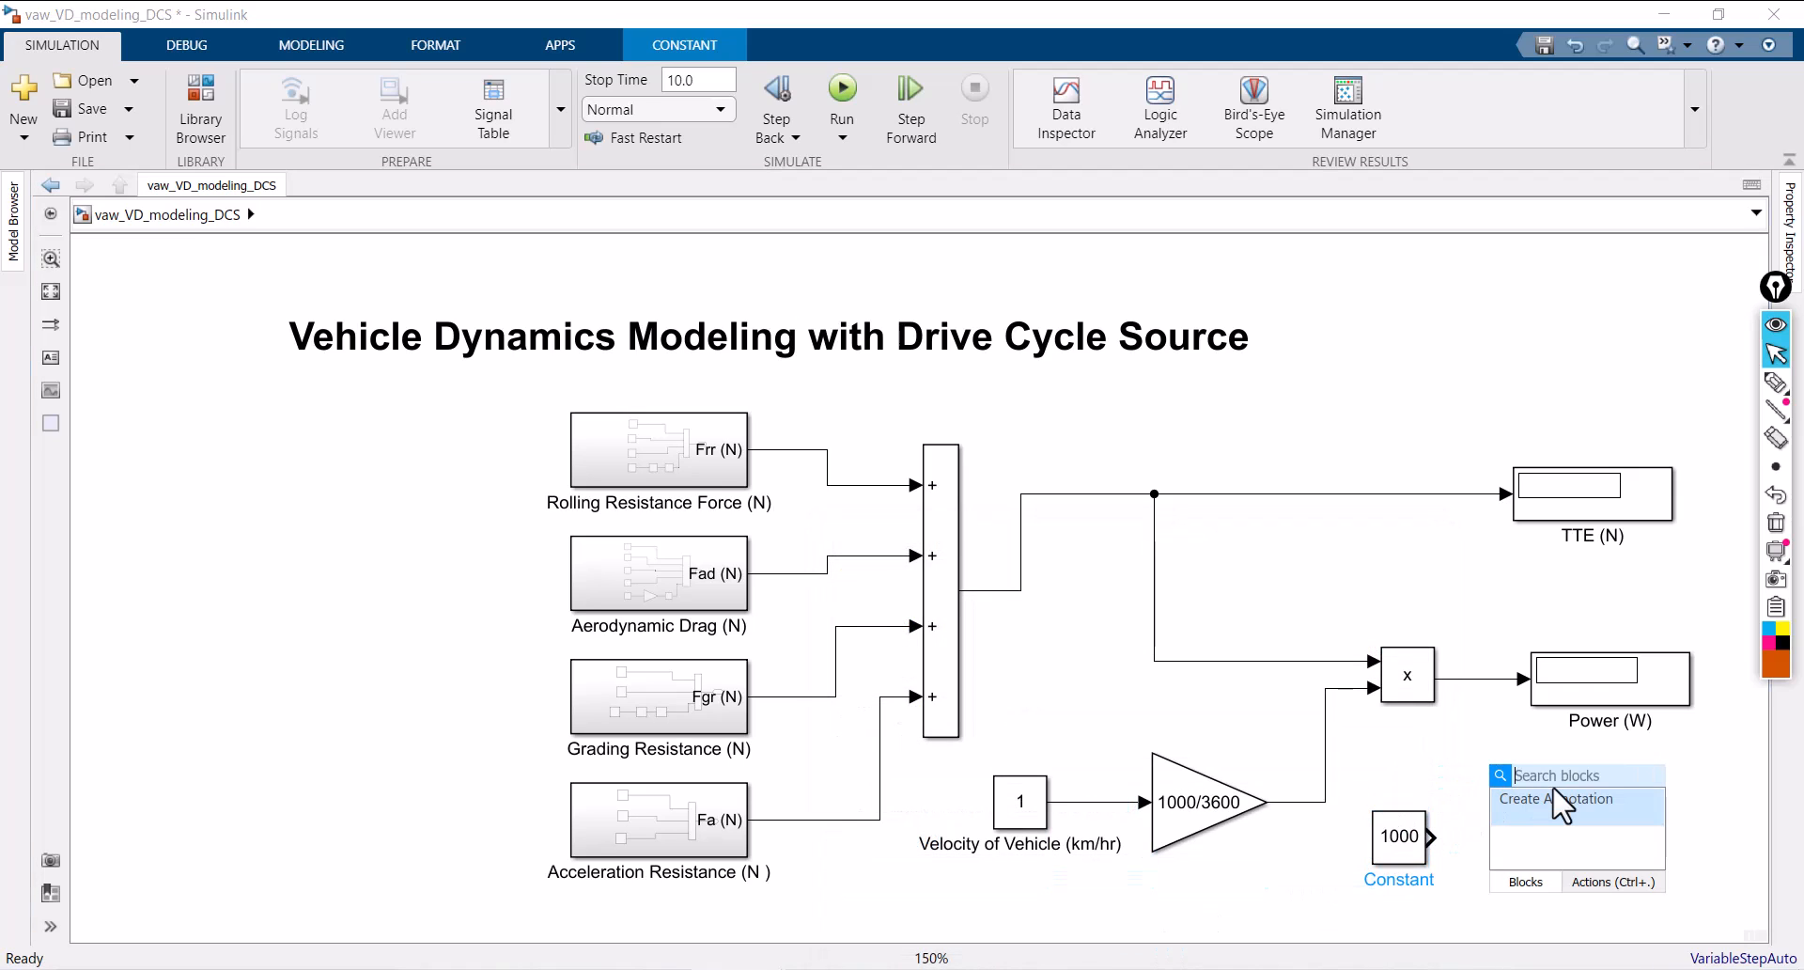
{"action": "type", "text": "divi"}
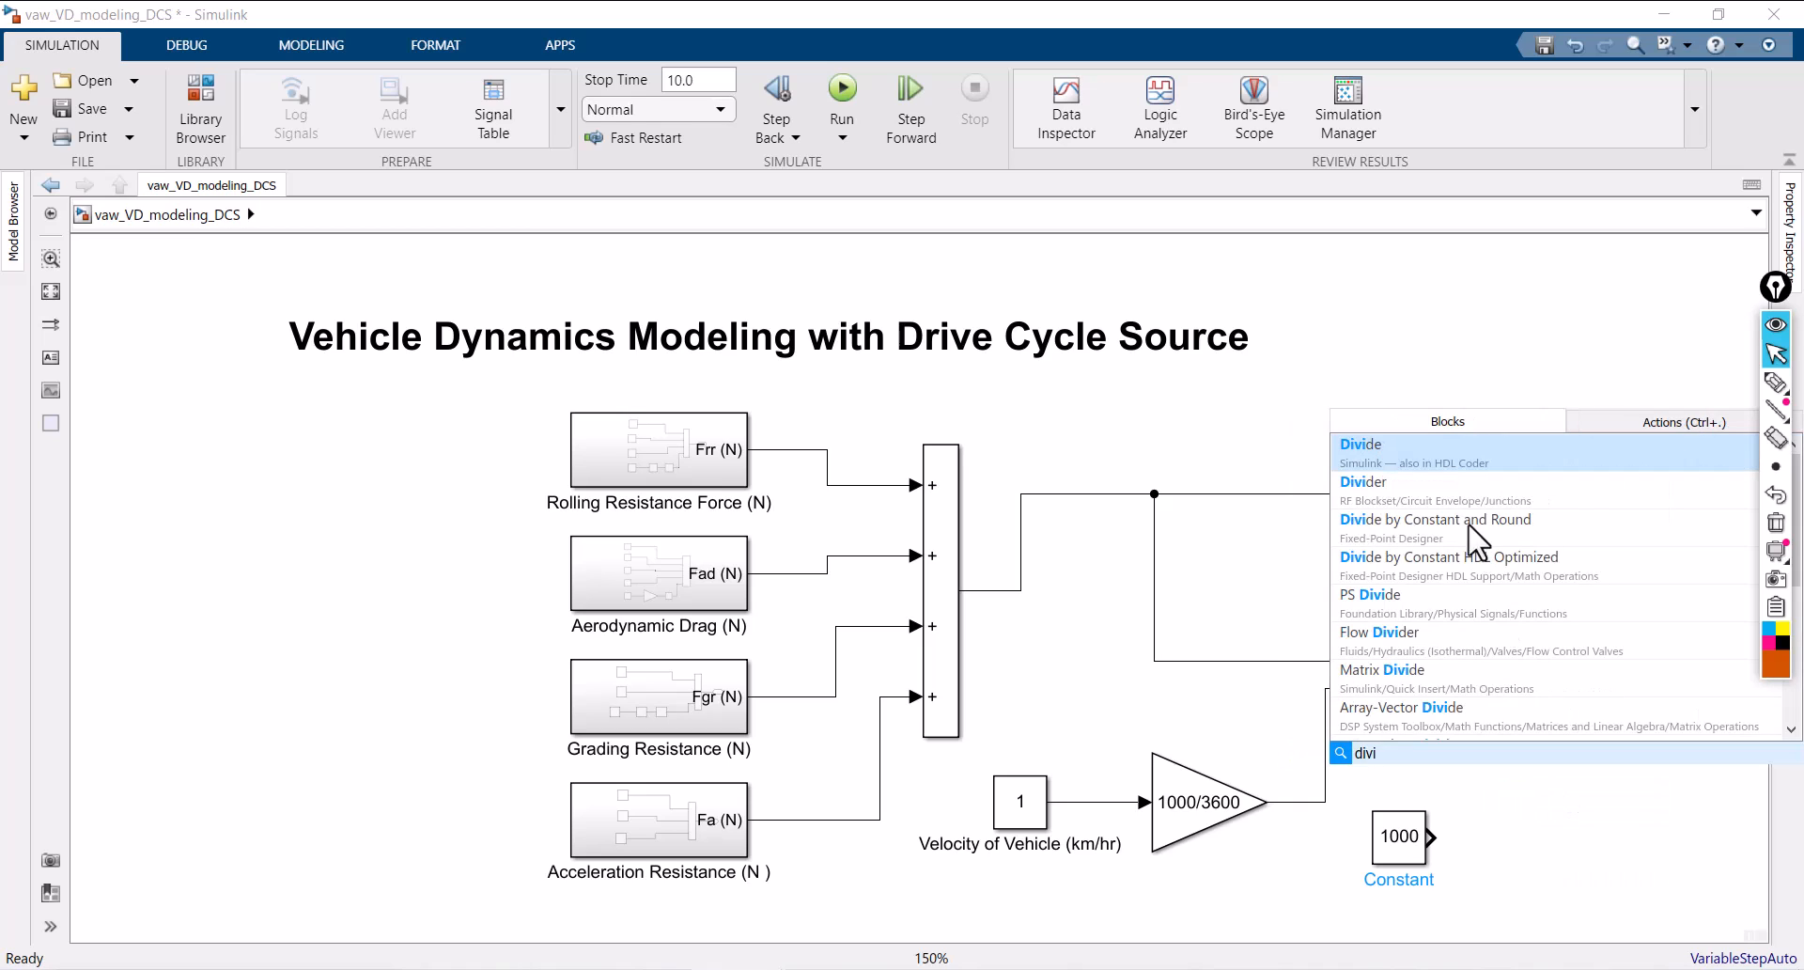
{"action": "left_click", "coordinate": [1456, 470]}
{"action": "mouse_move", "coordinate": [1503, 791]}
{"action": "left_mouse_down"}
{"action": "mouse_move", "coordinate": [1531, 768]}
{"action": "mouse_move", "coordinate": [1469, 705]}
{"action": "mouse_move", "coordinate": [1468, 678]}
{"action": "left_mouse_up"}
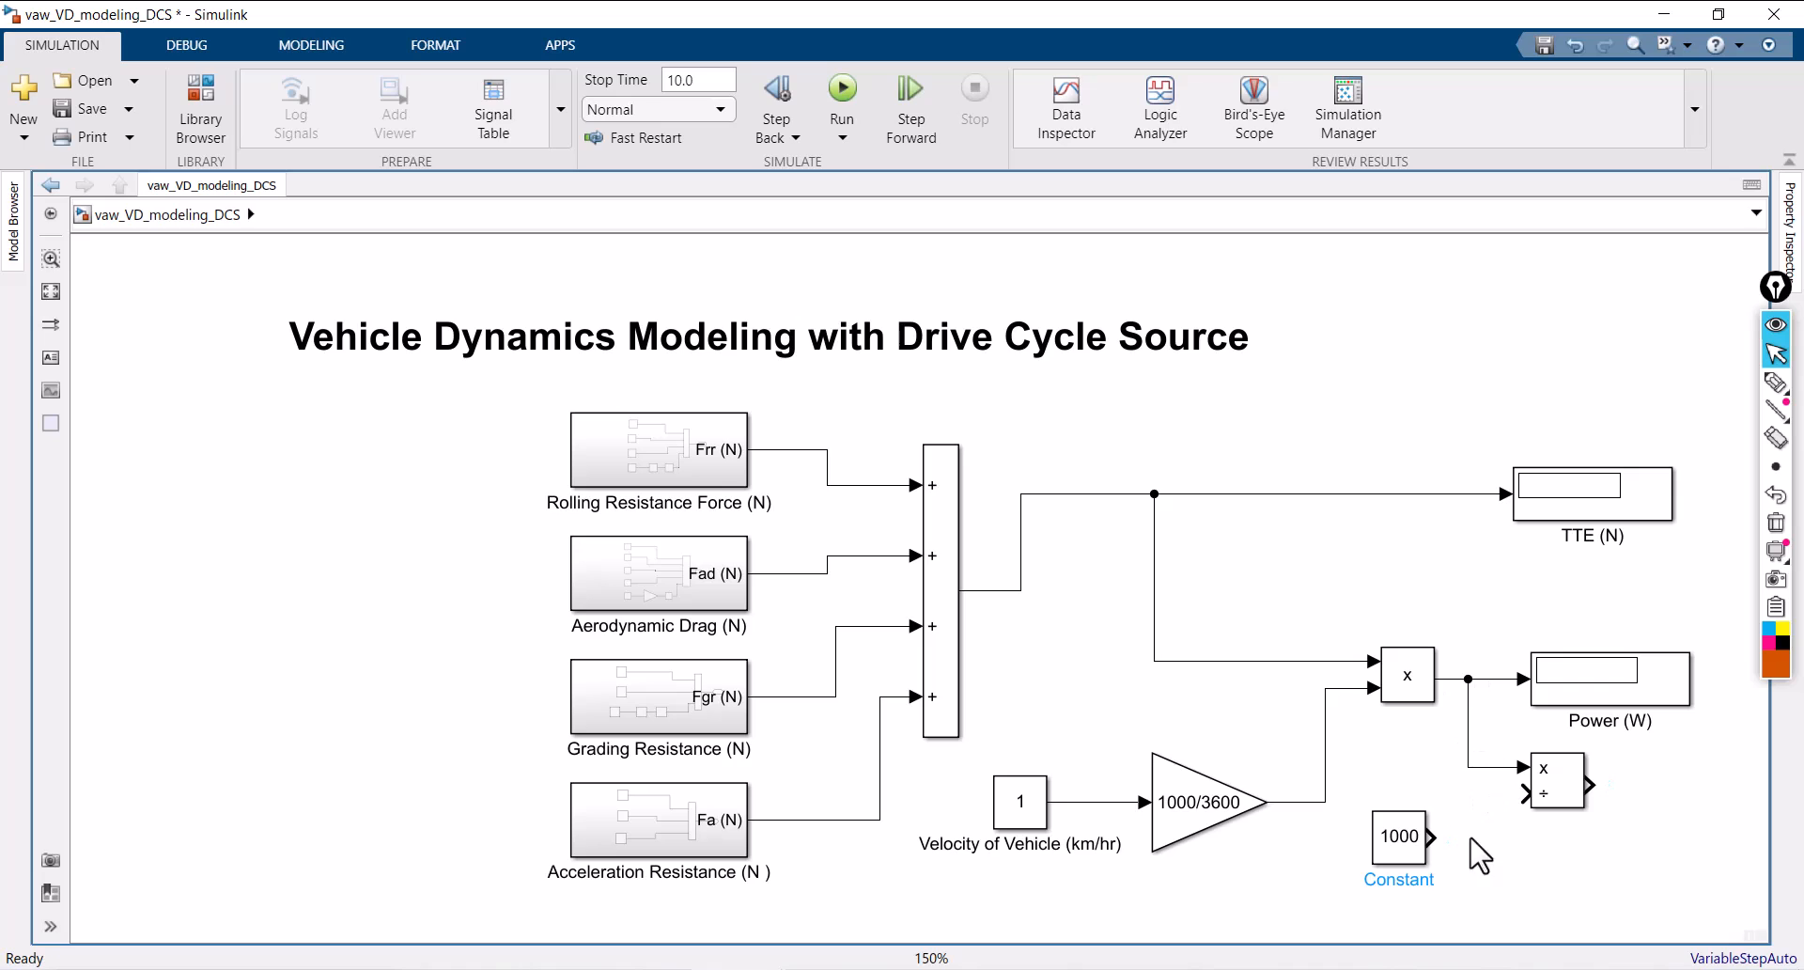
{"action": "left_click_drag", "start_coordinate": [1435, 834], "coordinate": [1522, 792]}
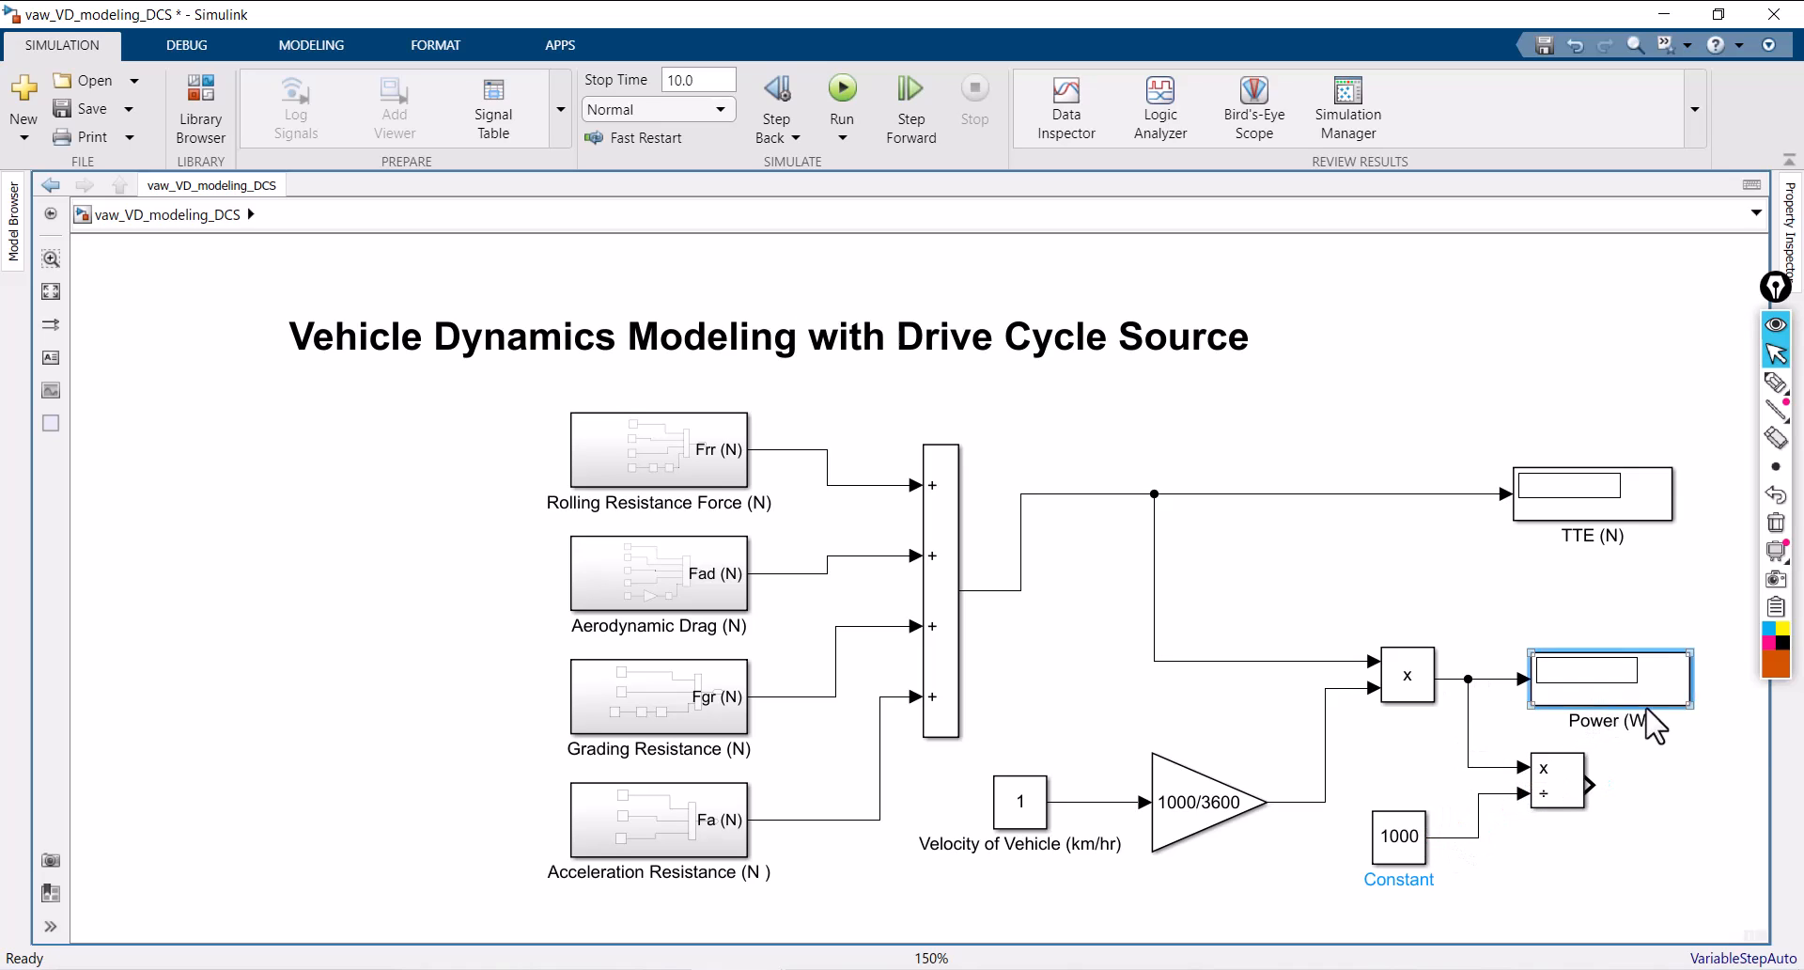
Step: Duplicate the Power (W) display beside the Divide block and rename the copy Power (kW)
{"action": "left_click_drag", "start_coordinate": [1626, 717], "coordinate": [1720, 824]}
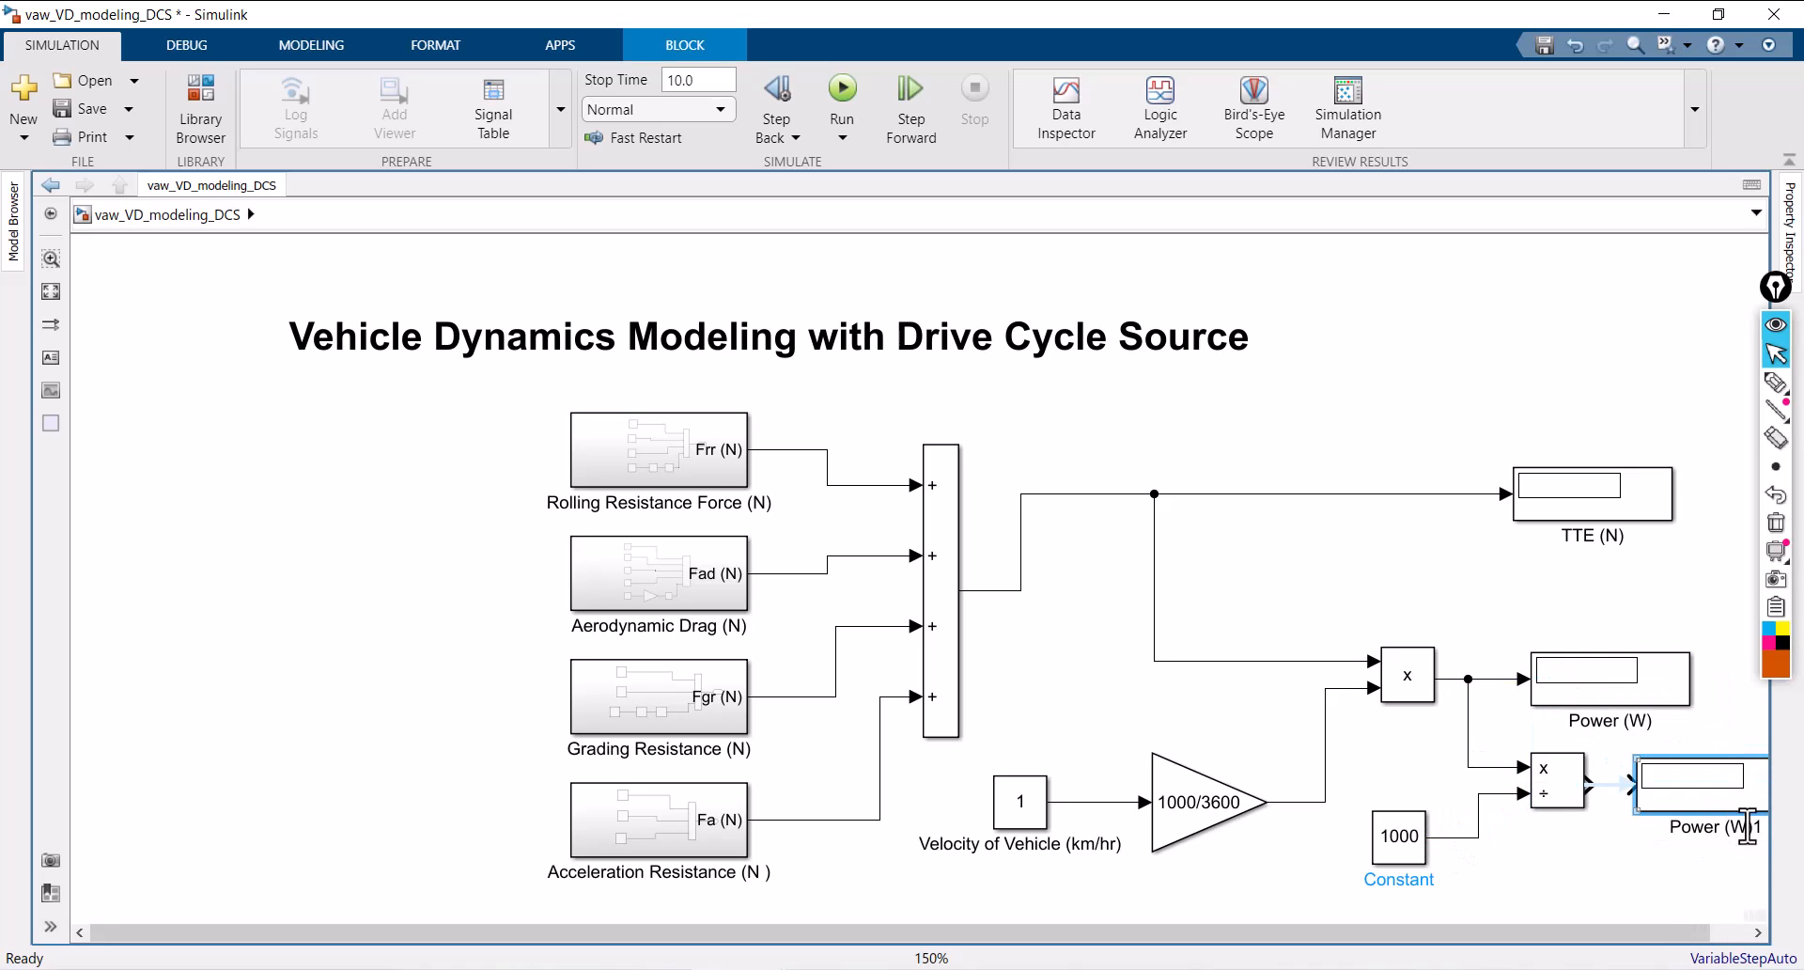
{"action": "left_click", "coordinate": [1735, 827]}
{"action": "type", "text": "k"}
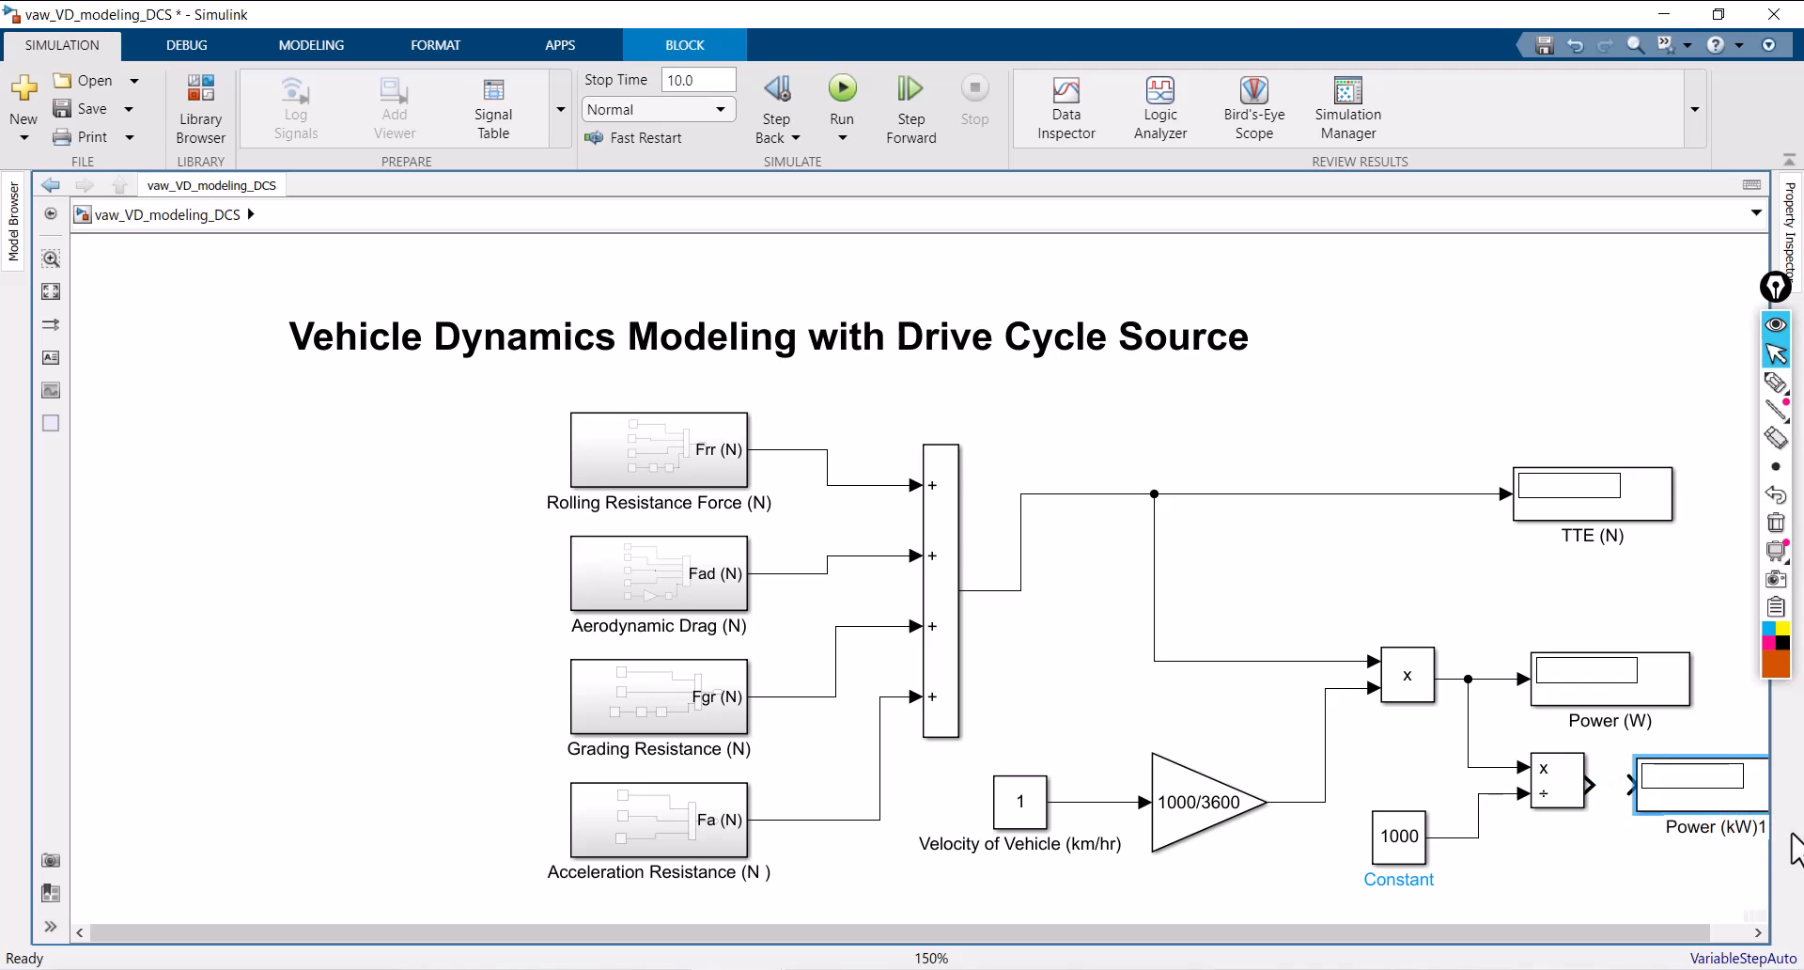
{"action": "key", "text": "BackSpace"}
{"action": "left_click", "coordinate": [1334, 601]}
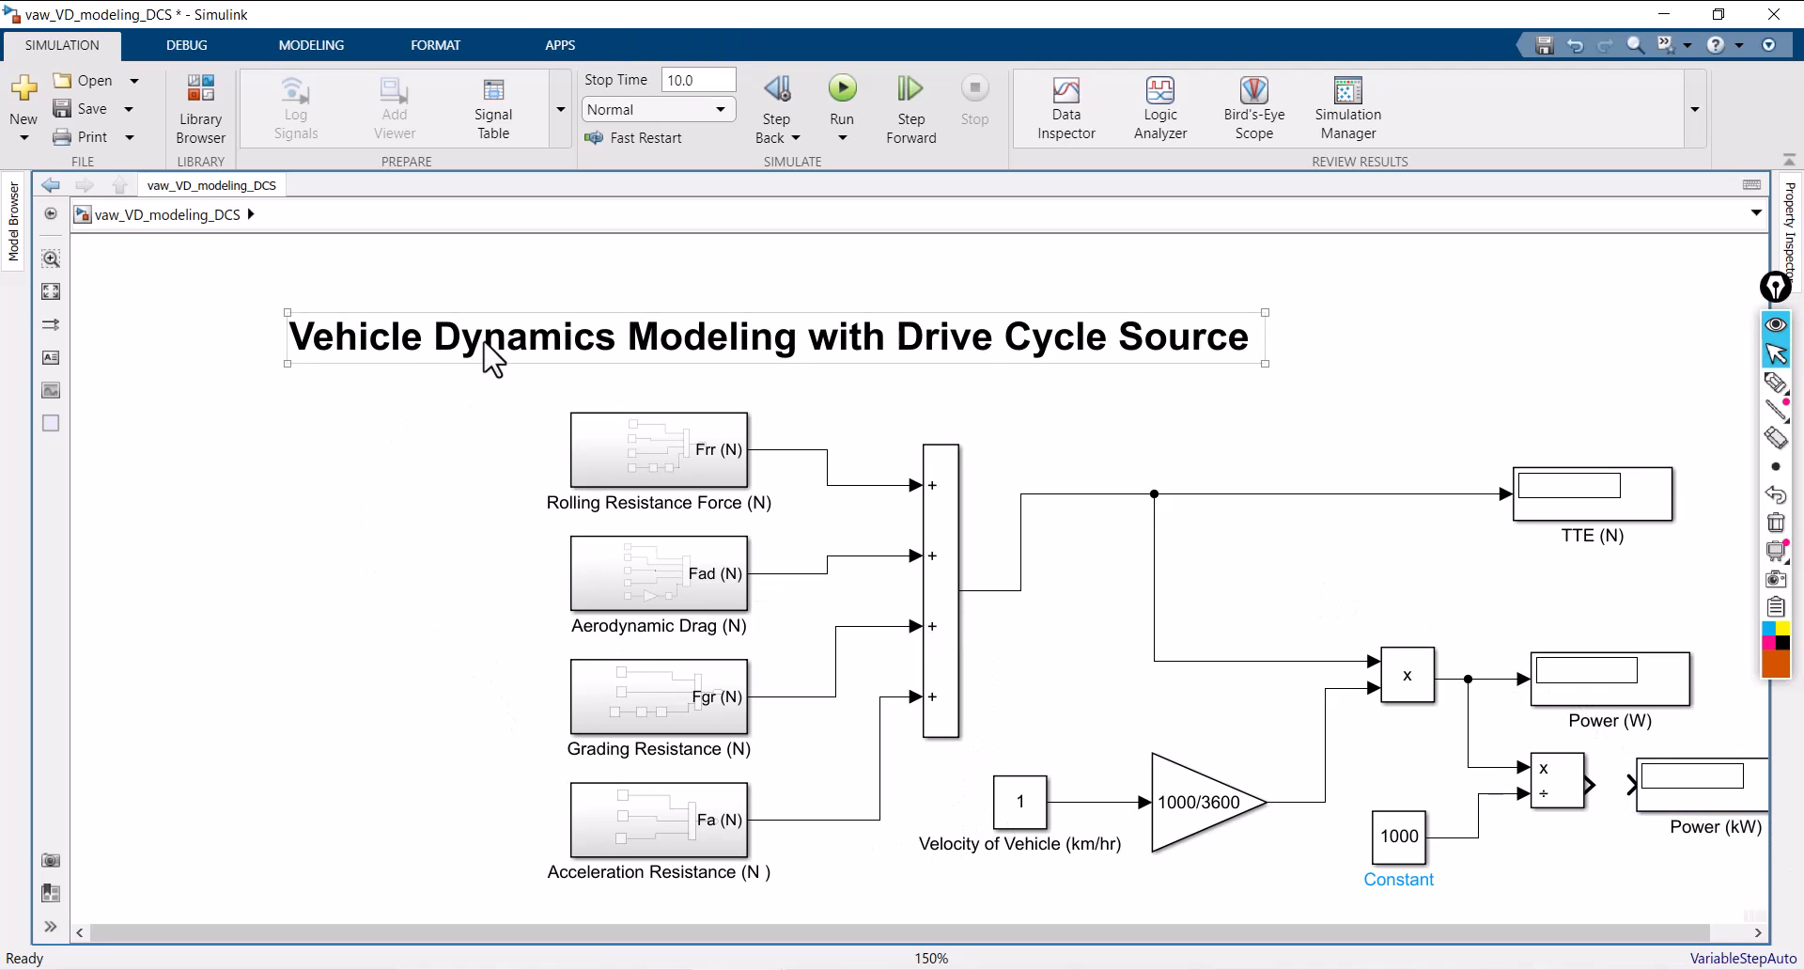
Step: Move the model title further up and to the right above the diagram, and fit the model to the view
{"action": "left_click_drag", "start_coordinate": [481, 361], "coordinate": [677, 317]}
{"action": "key", "text": "space"}
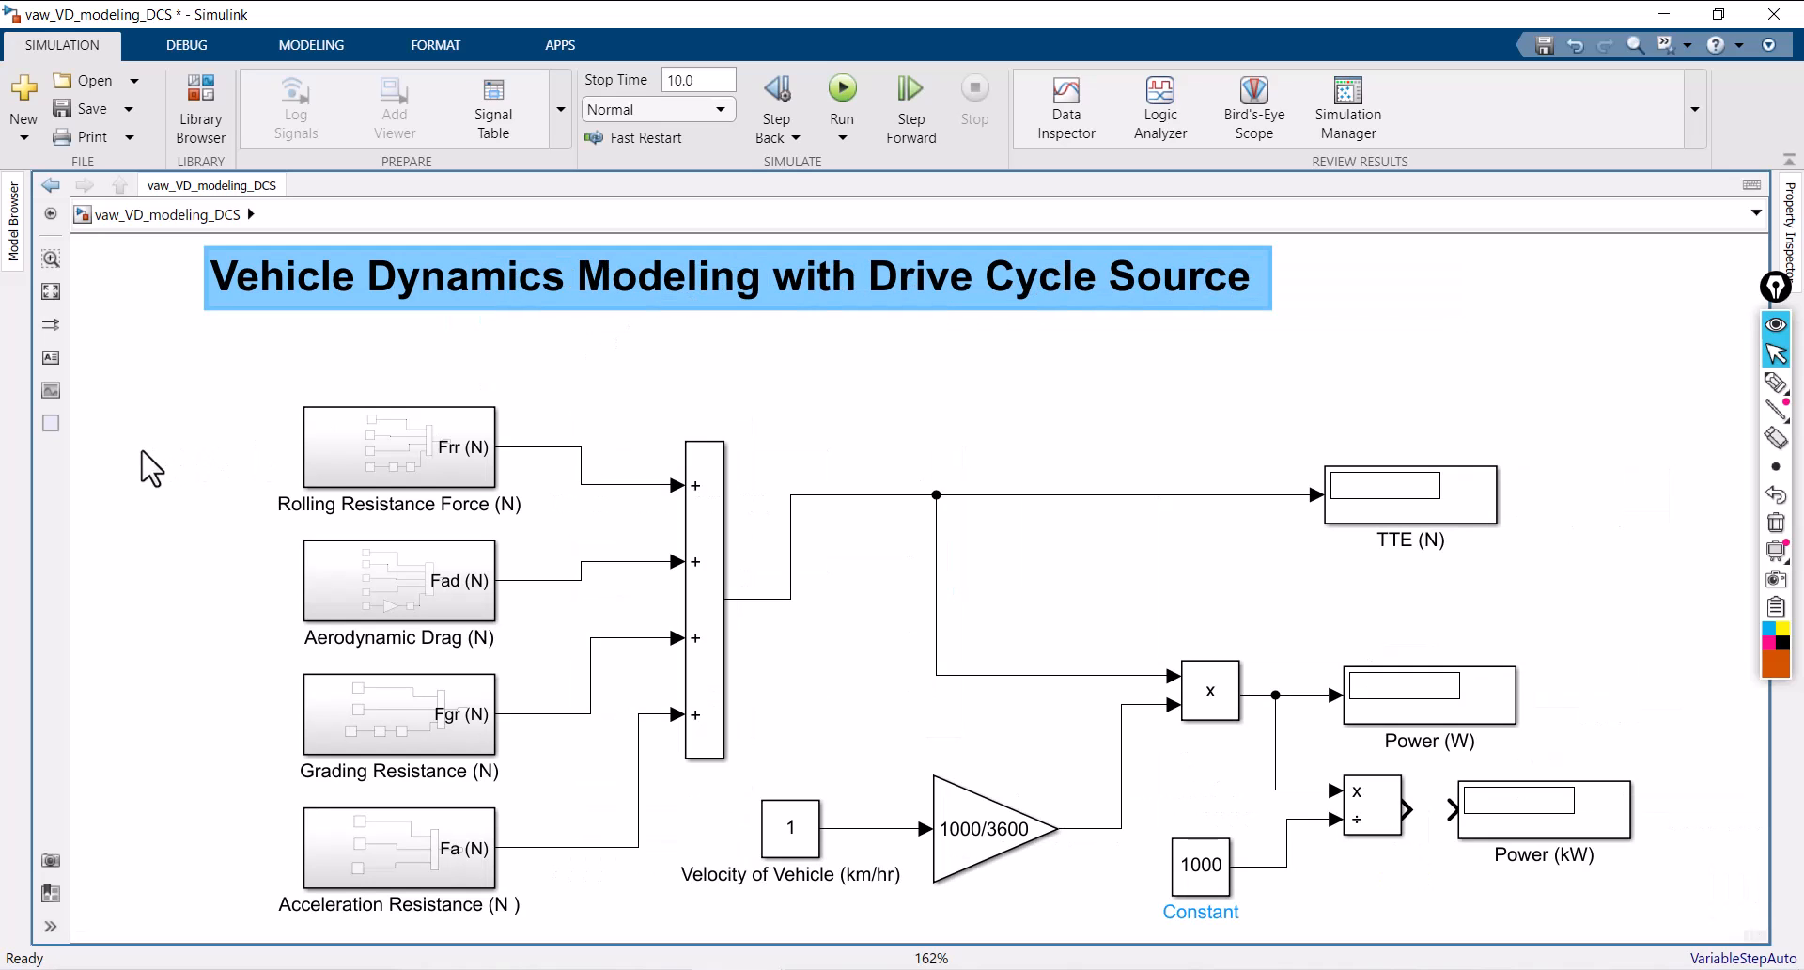
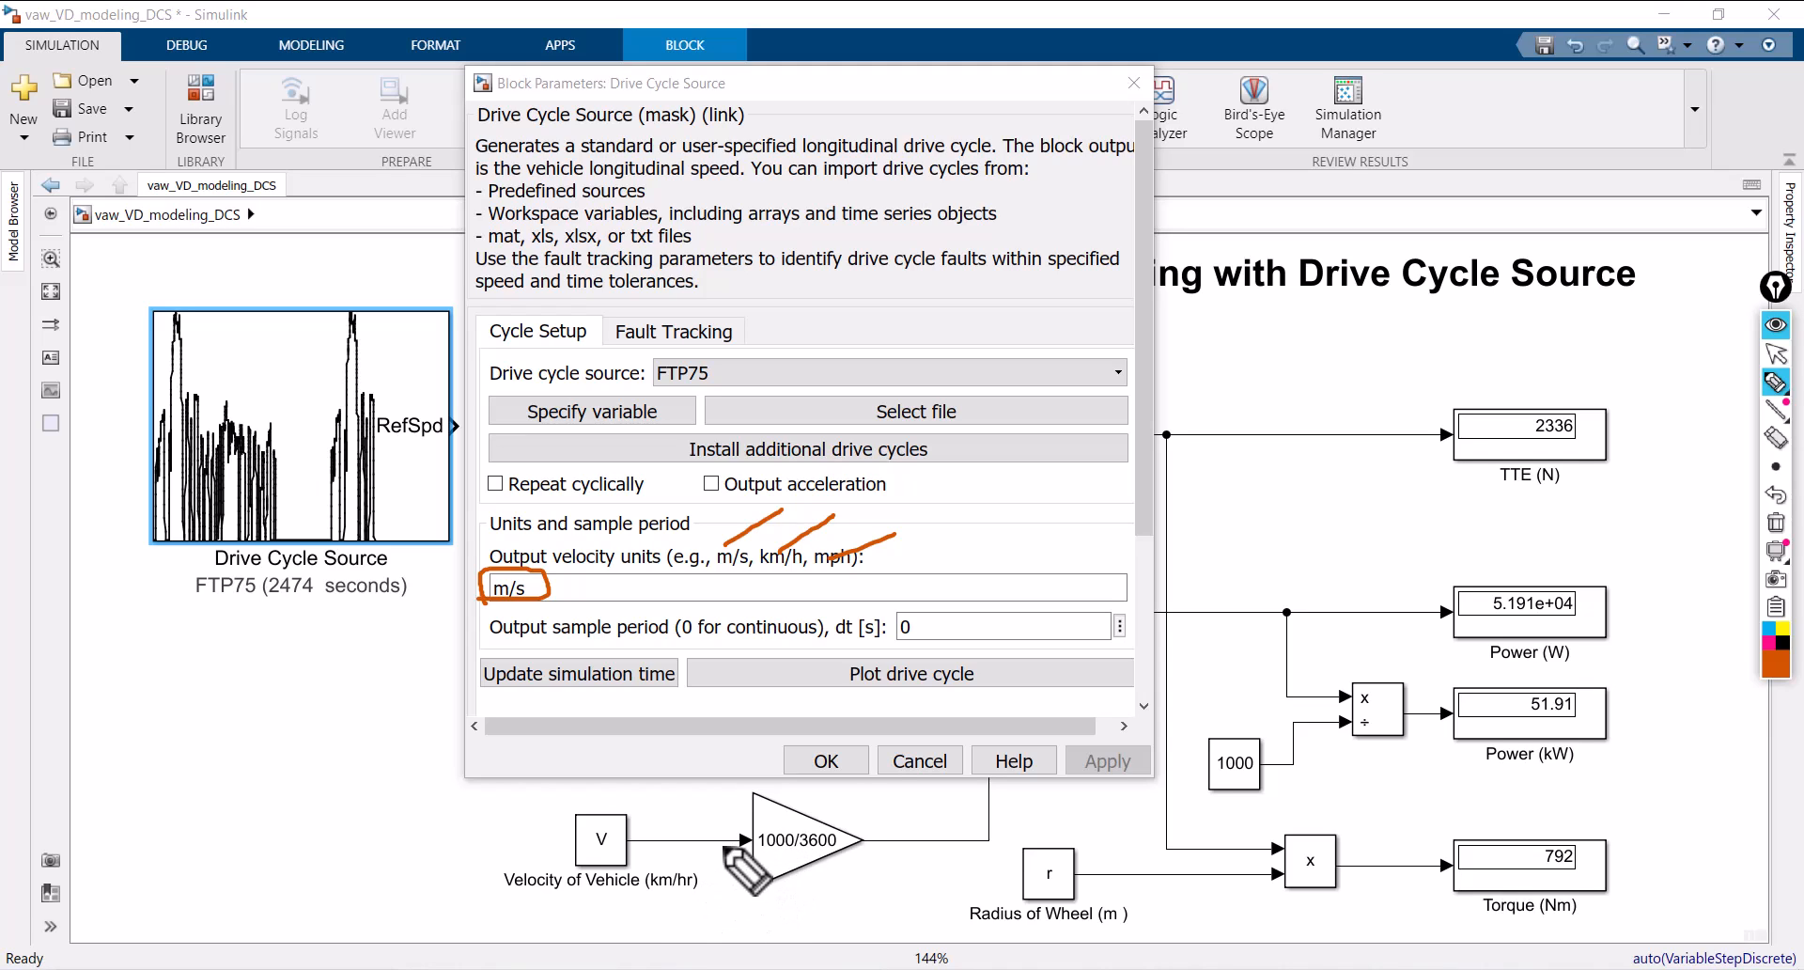
Step: Circle and cross out the 1000/3600 Gain block with the screen pen and clear the annotations
{"action": "mouse_move", "coordinate": [722, 845]}
{"action": "left_mouse_down"}
{"action": "mouse_move", "coordinate": [707, 812]}
{"action": "mouse_move", "coordinate": [799, 763]}
{"action": "mouse_move", "coordinate": [734, 885]}
{"action": "left_mouse_up"}
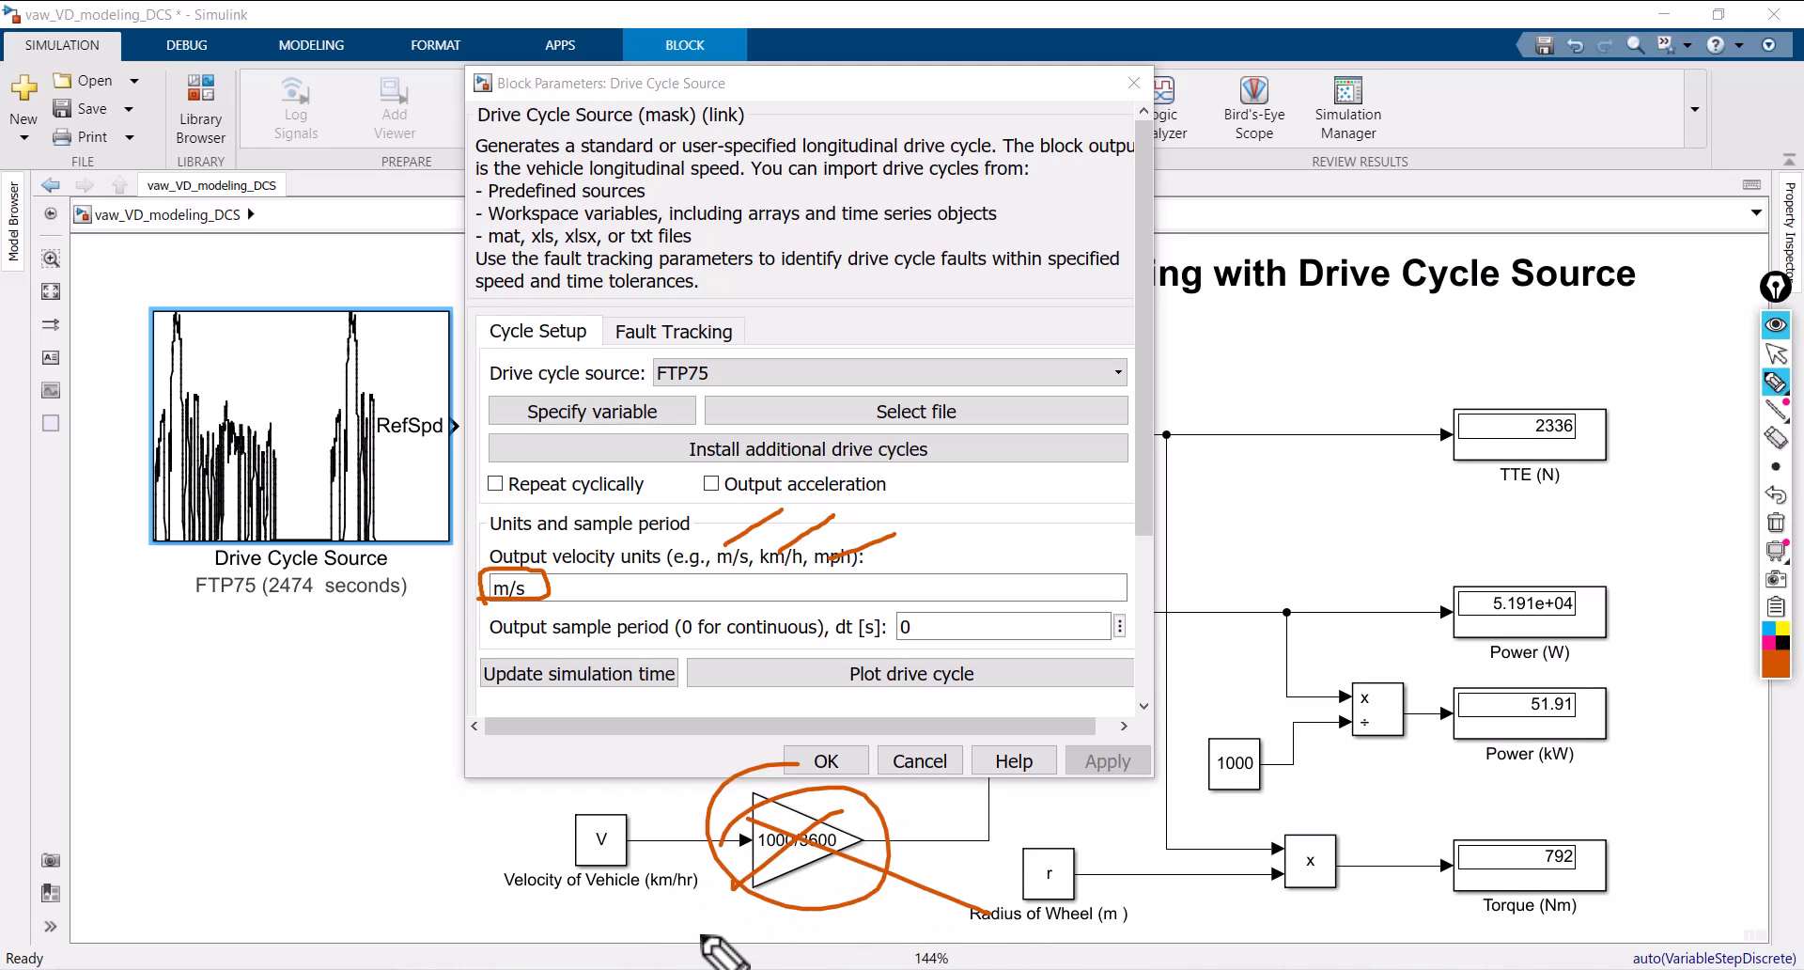
{"action": "left_click", "coordinate": [1776, 522]}
{"action": "left_click", "coordinate": [1776, 353]}
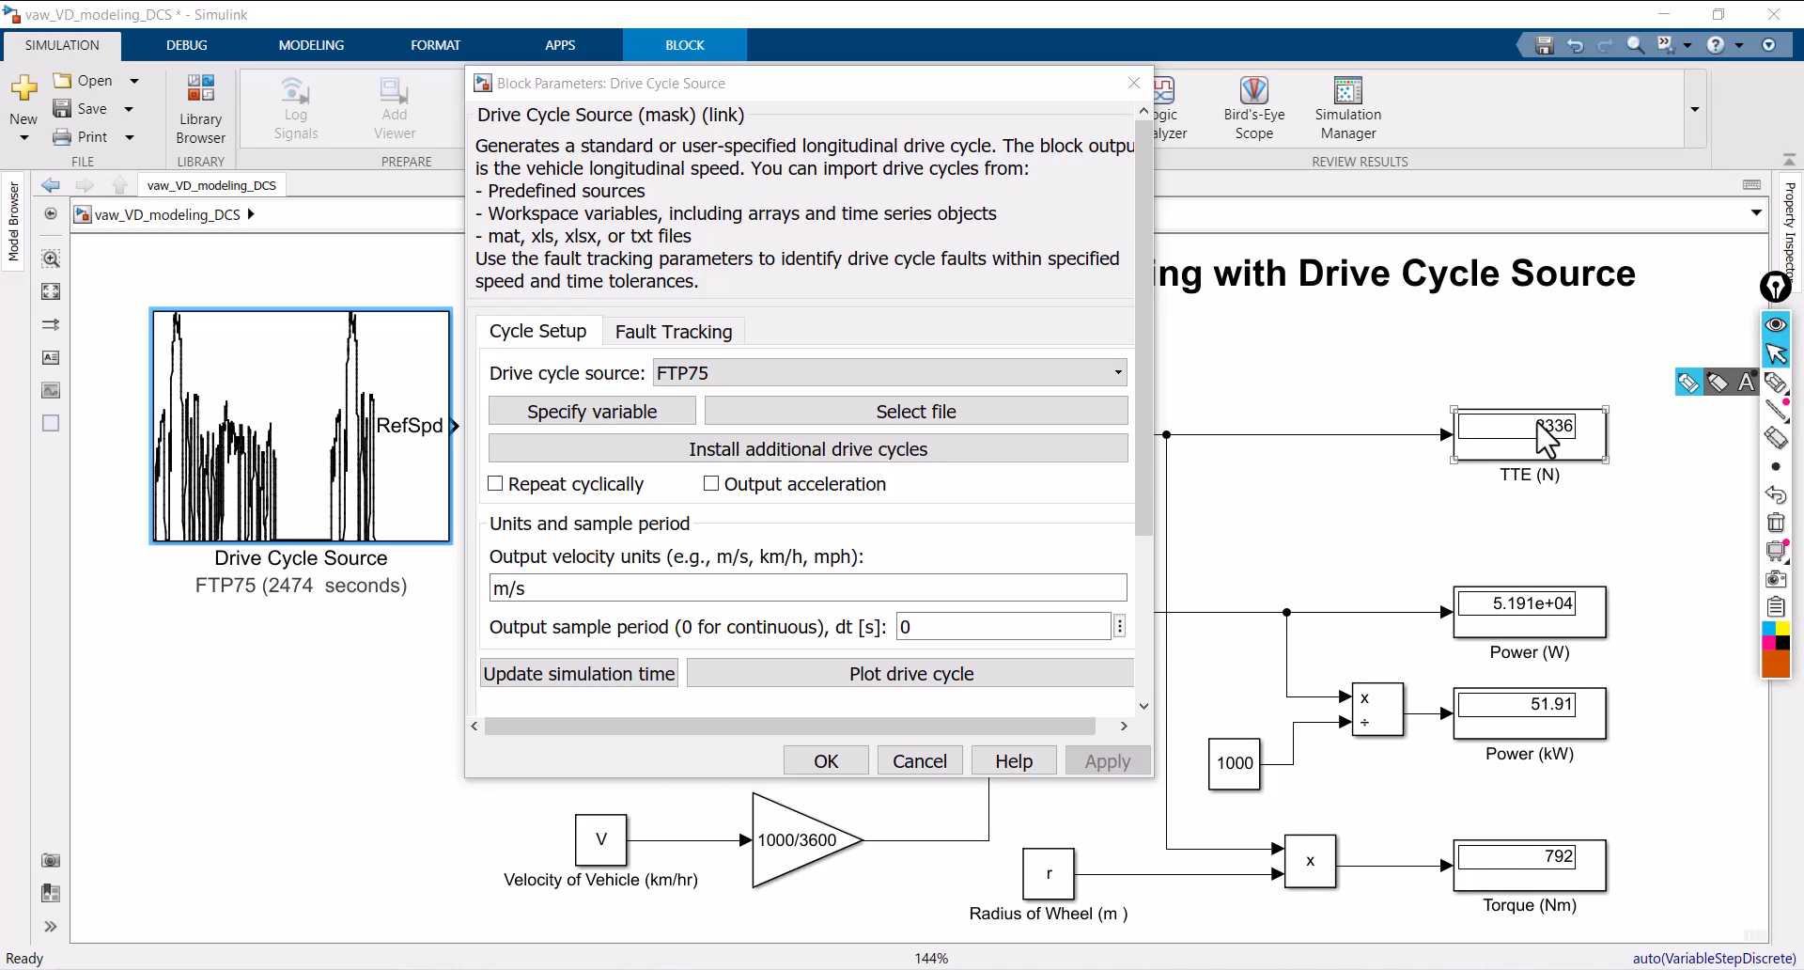
Step: Plot the FTP75 drive cycle in a maximized figure and close the duplicate plot
{"action": "left_click", "coordinate": [843, 675]}
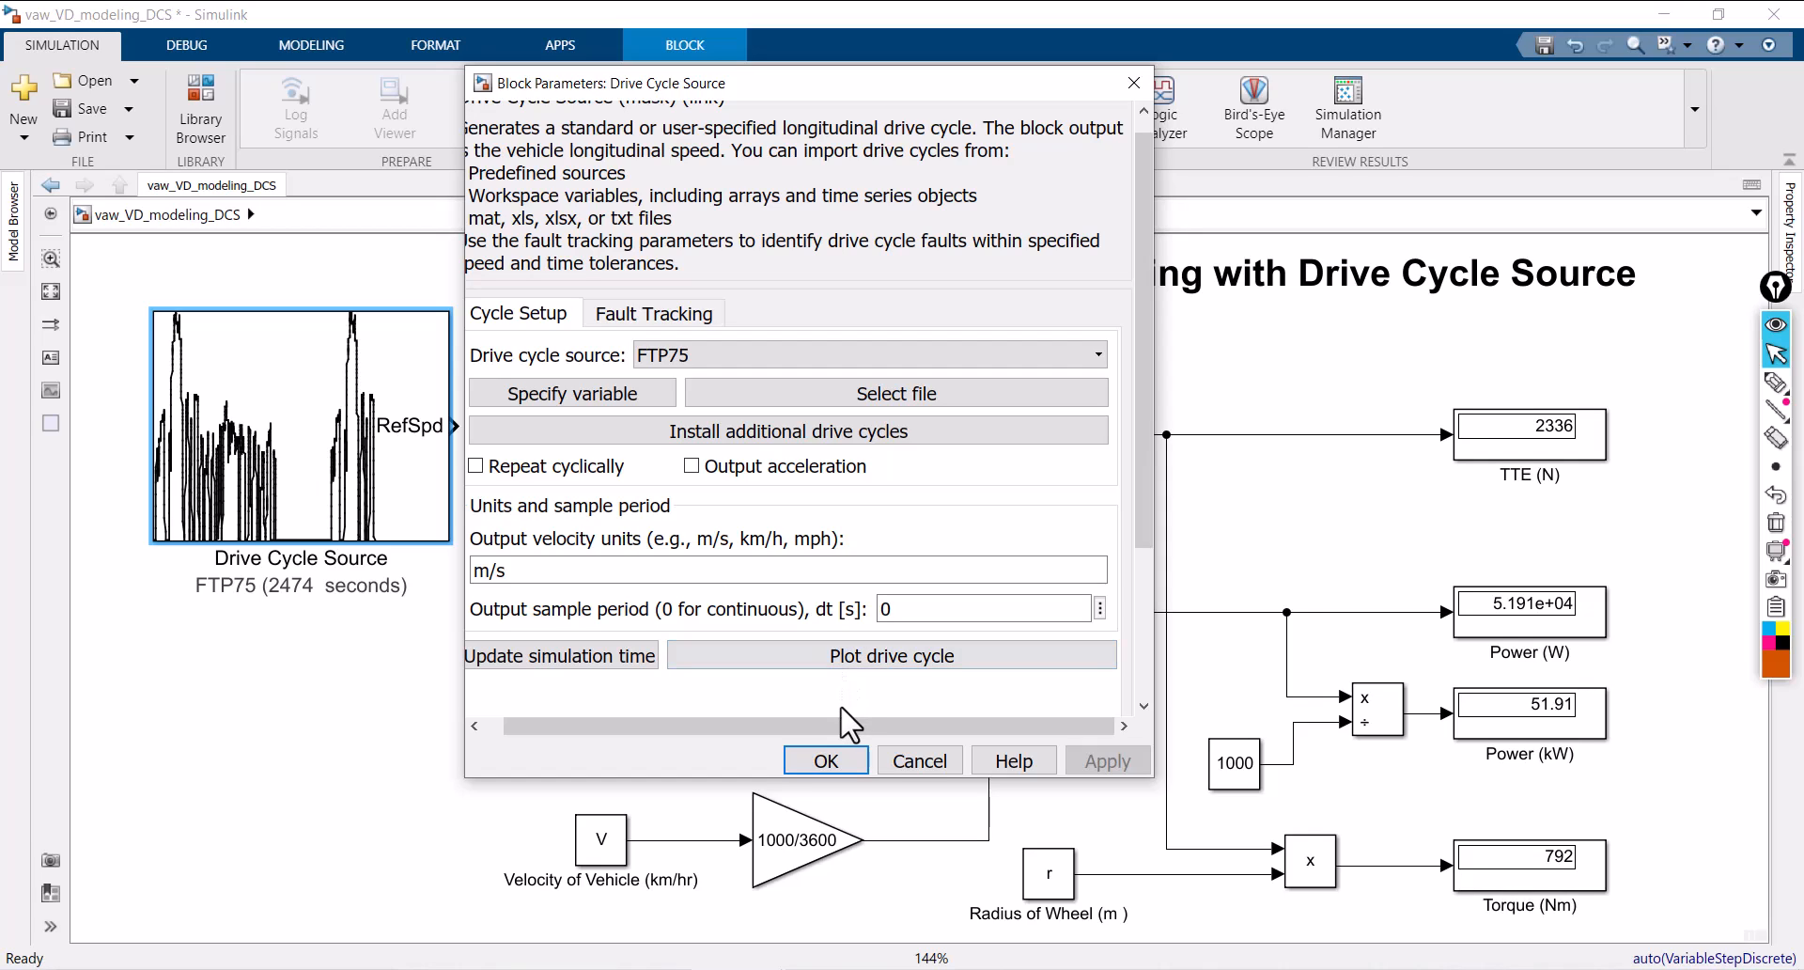
{"action": "left_click", "coordinate": [875, 657]}
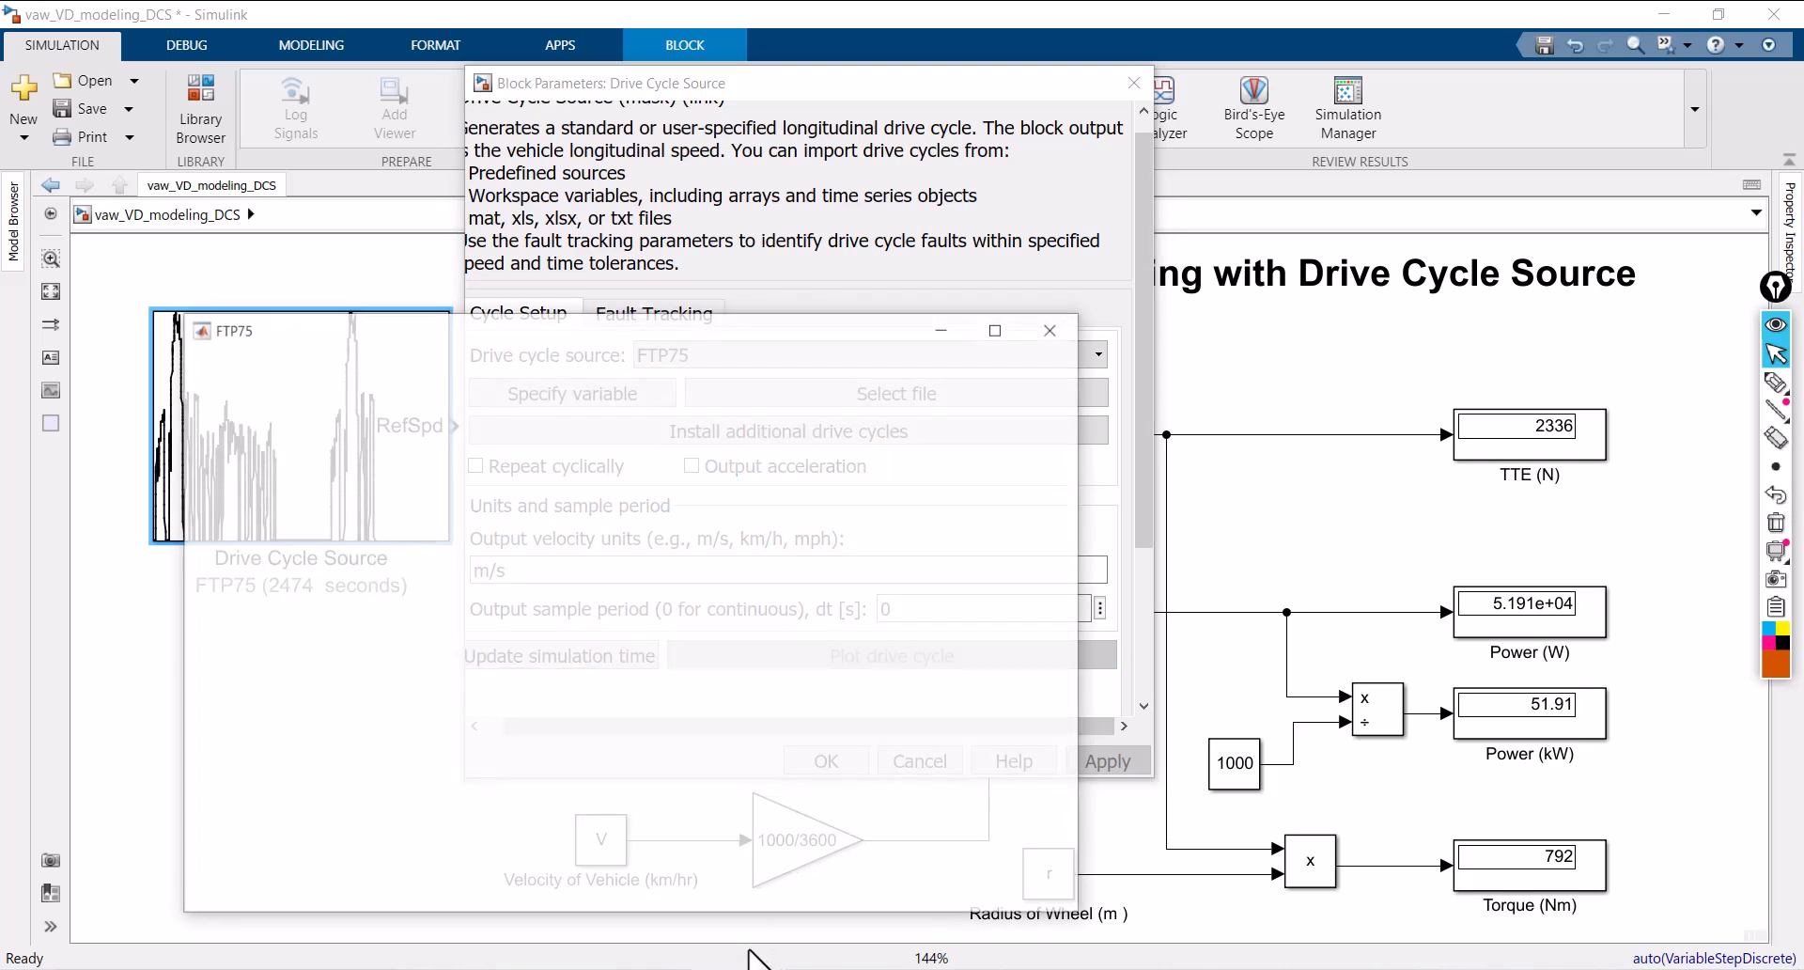
{"action": "left_click", "coordinate": [998, 328]}
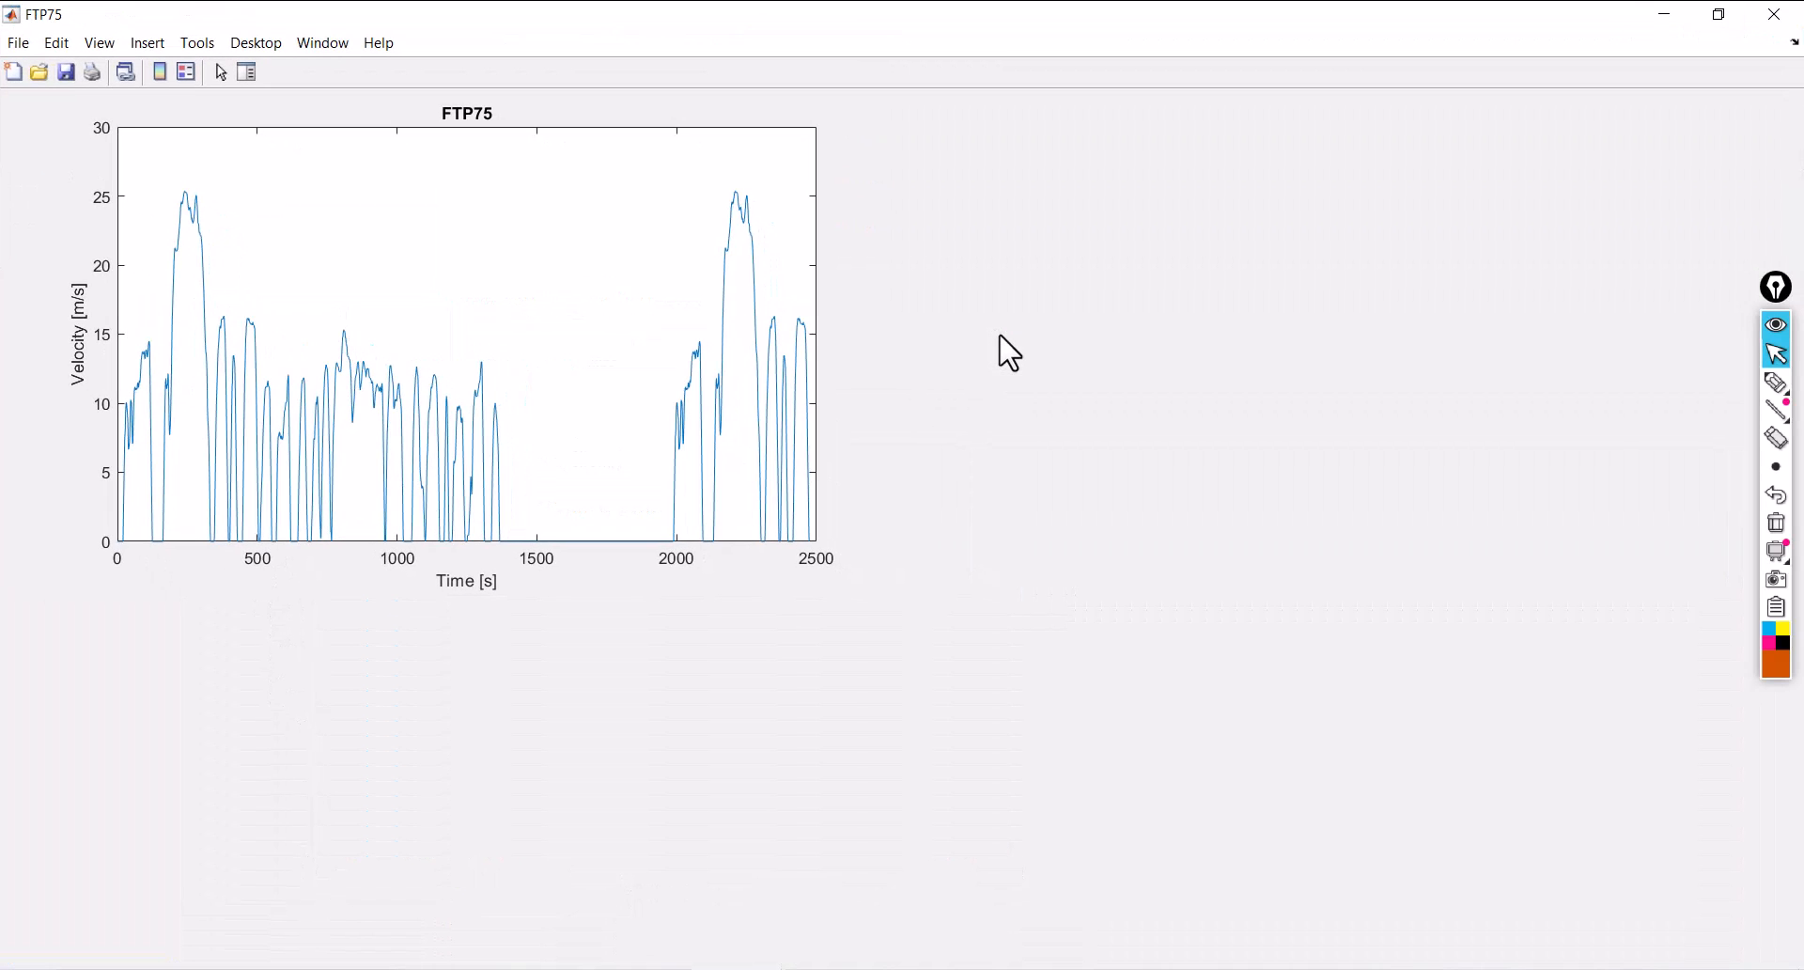
{"action": "left_click", "coordinate": [1776, 386]}
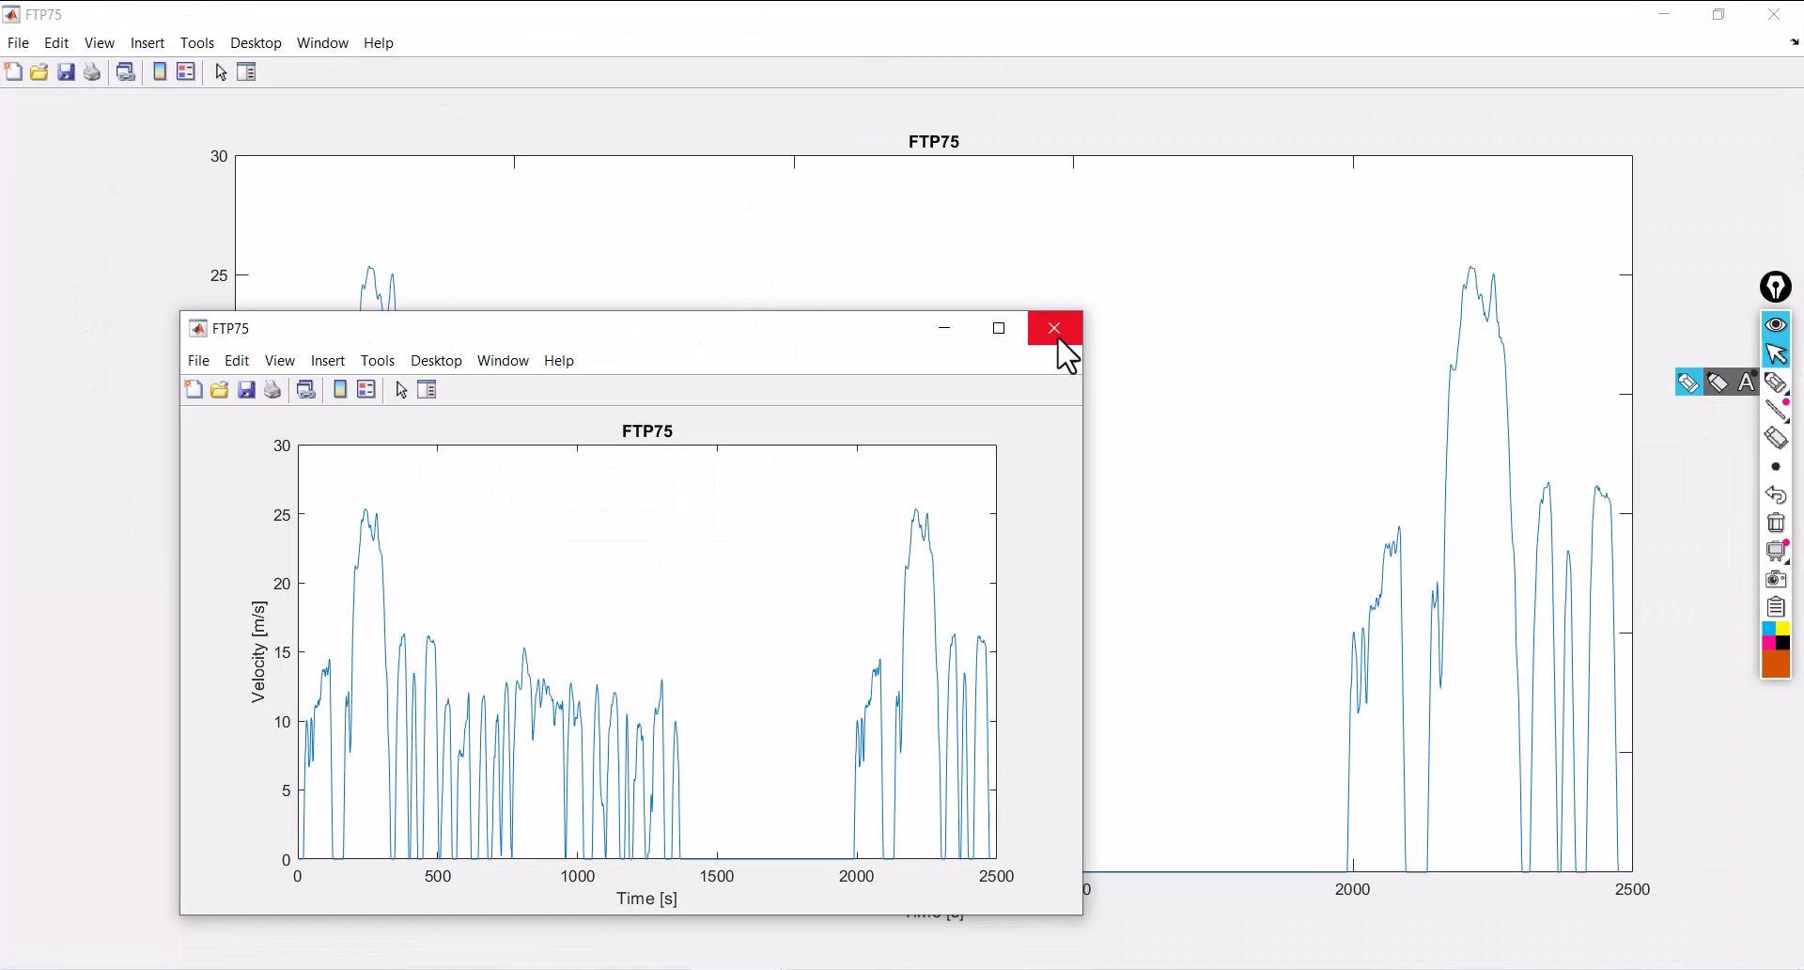
{"action": "left_click", "coordinate": [1054, 327]}
Step: Circle the plot's 2500 s time limit and both axis labels with the screen pen, and clear the marks
{"action": "left_click", "coordinate": [1776, 392]}
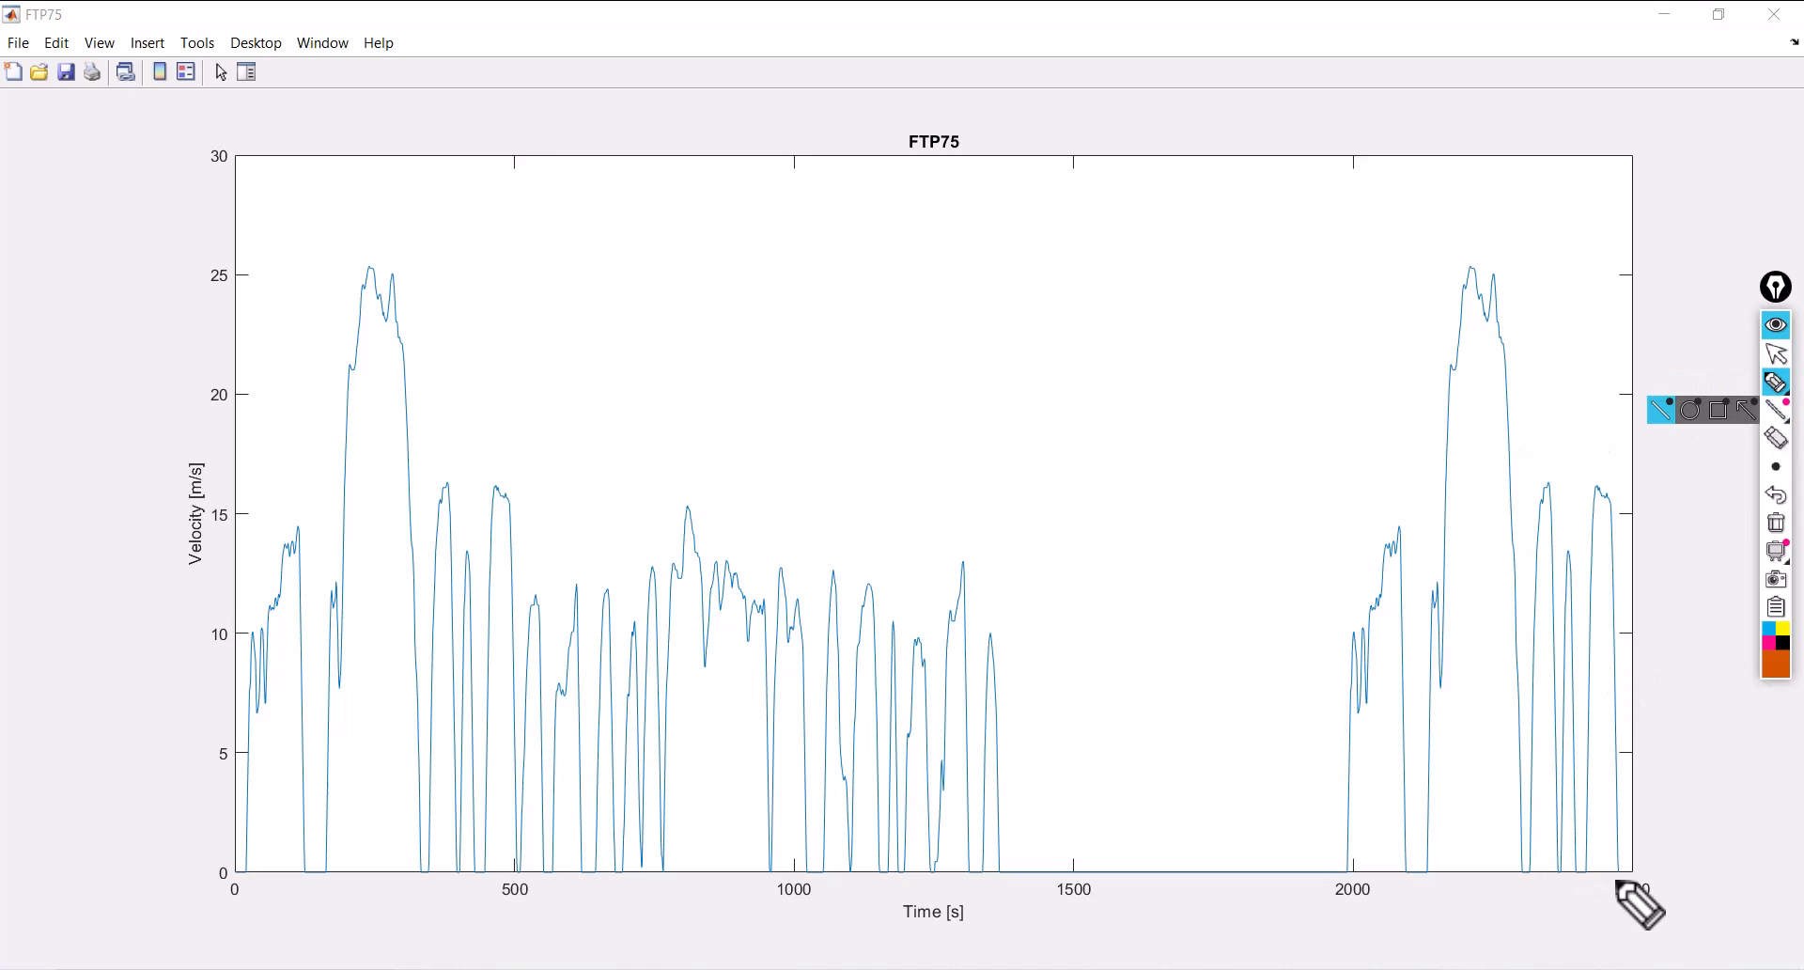
{"action": "mouse_move", "coordinate": [1612, 884]}
{"action": "left_mouse_down"}
{"action": "mouse_move", "coordinate": [1641, 860]}
{"action": "mouse_move", "coordinate": [1665, 907]}
{"action": "mouse_move", "coordinate": [1612, 879]}
{"action": "left_mouse_up"}
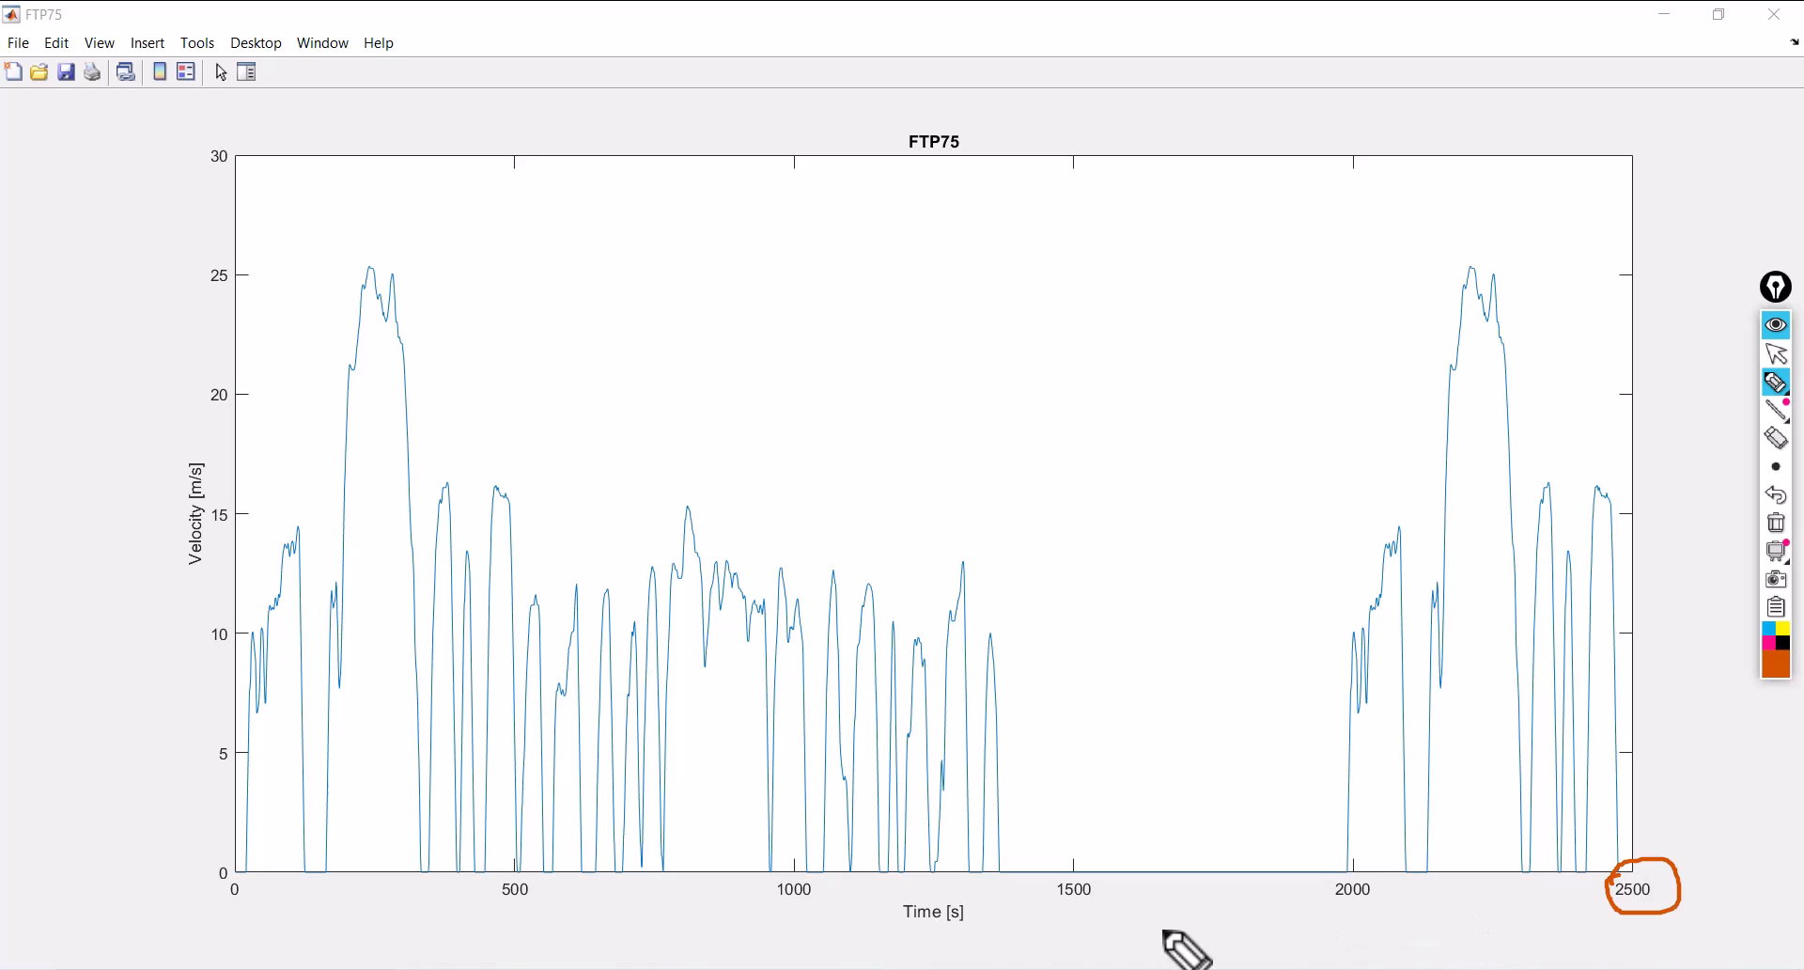
{"action": "mouse_move", "coordinate": [896, 930]}
{"action": "left_mouse_down"}
{"action": "mouse_move", "coordinate": [999, 932]}
{"action": "mouse_move", "coordinate": [897, 936]}
{"action": "left_mouse_up"}
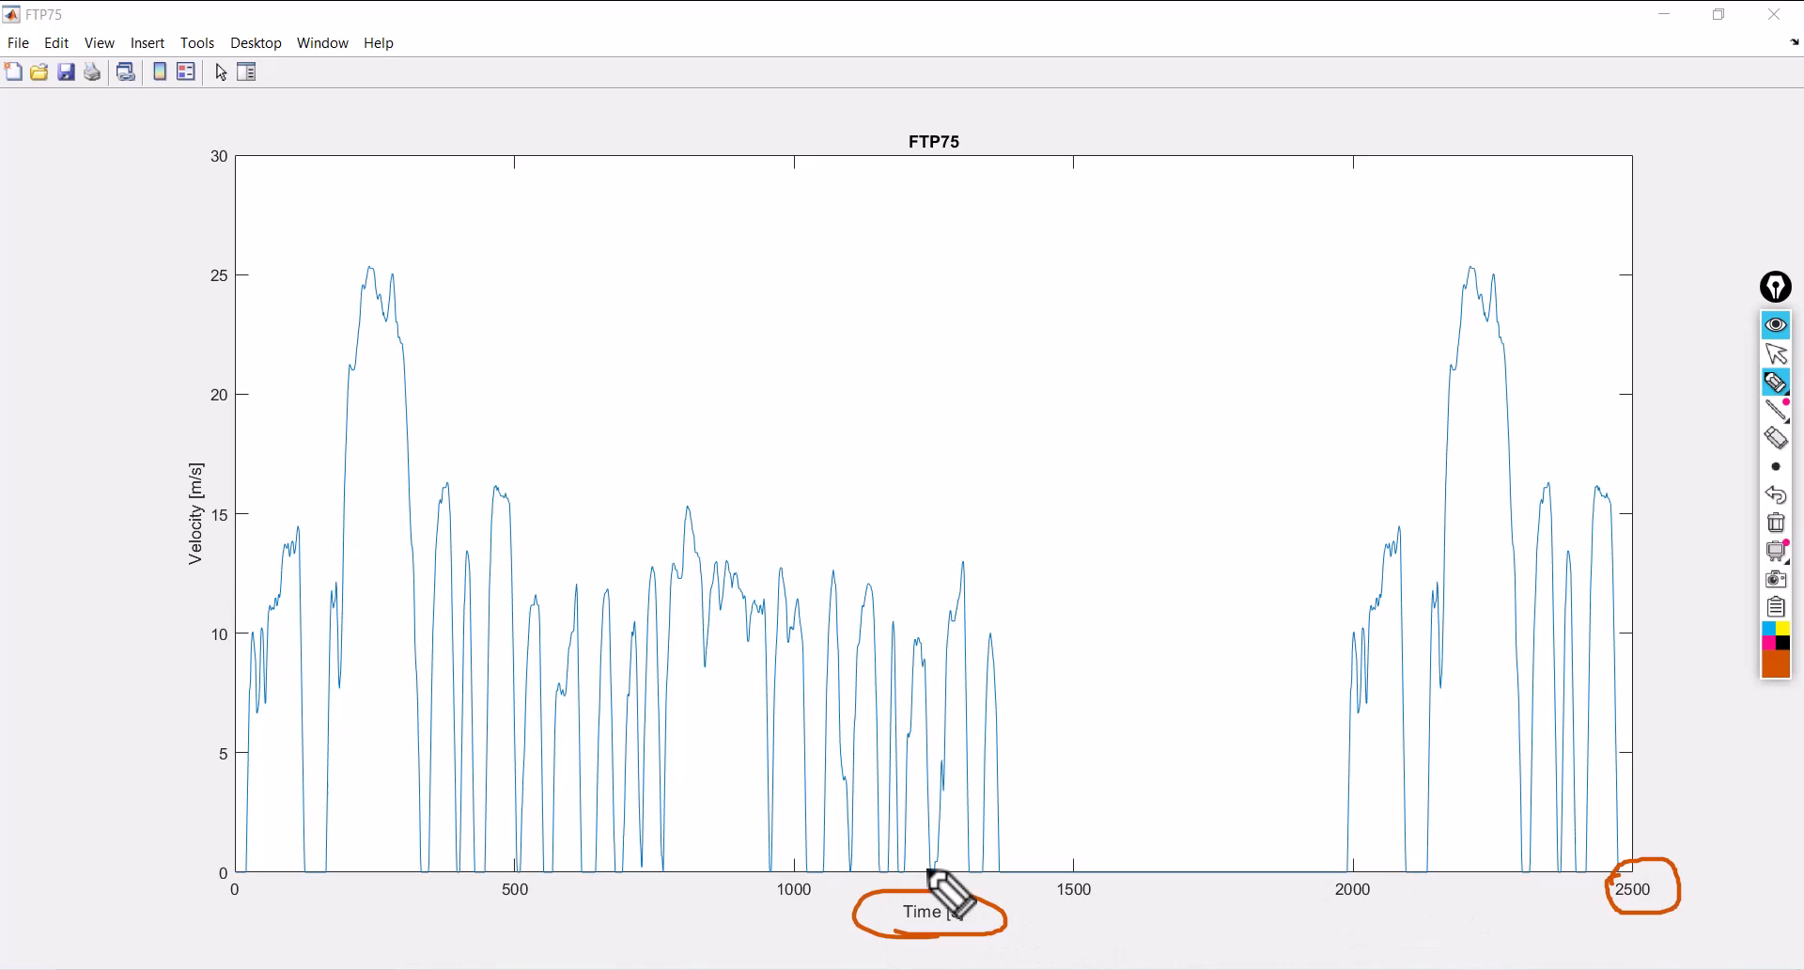
{"action": "mouse_move", "coordinate": [155, 547]}
{"action": "left_mouse_down"}
{"action": "mouse_move", "coordinate": [214, 439]}
{"action": "mouse_move", "coordinate": [156, 536]}
{"action": "left_mouse_up"}
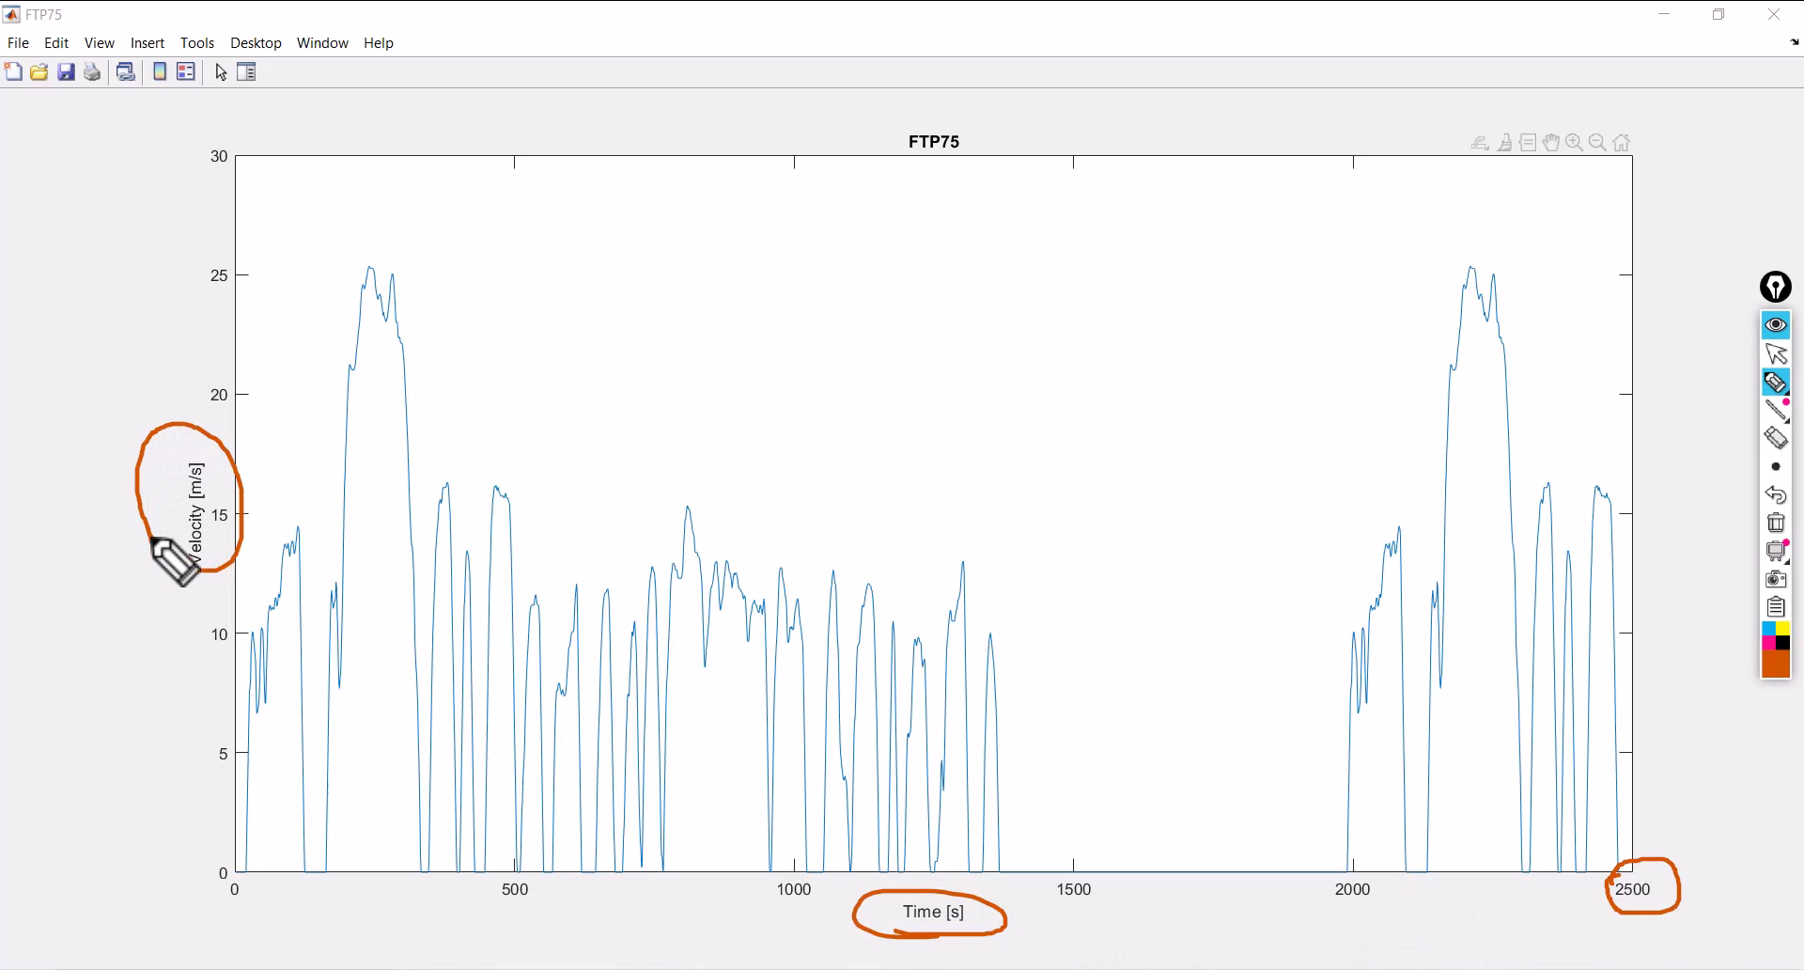
{"action": "left_click", "coordinate": [1775, 526]}
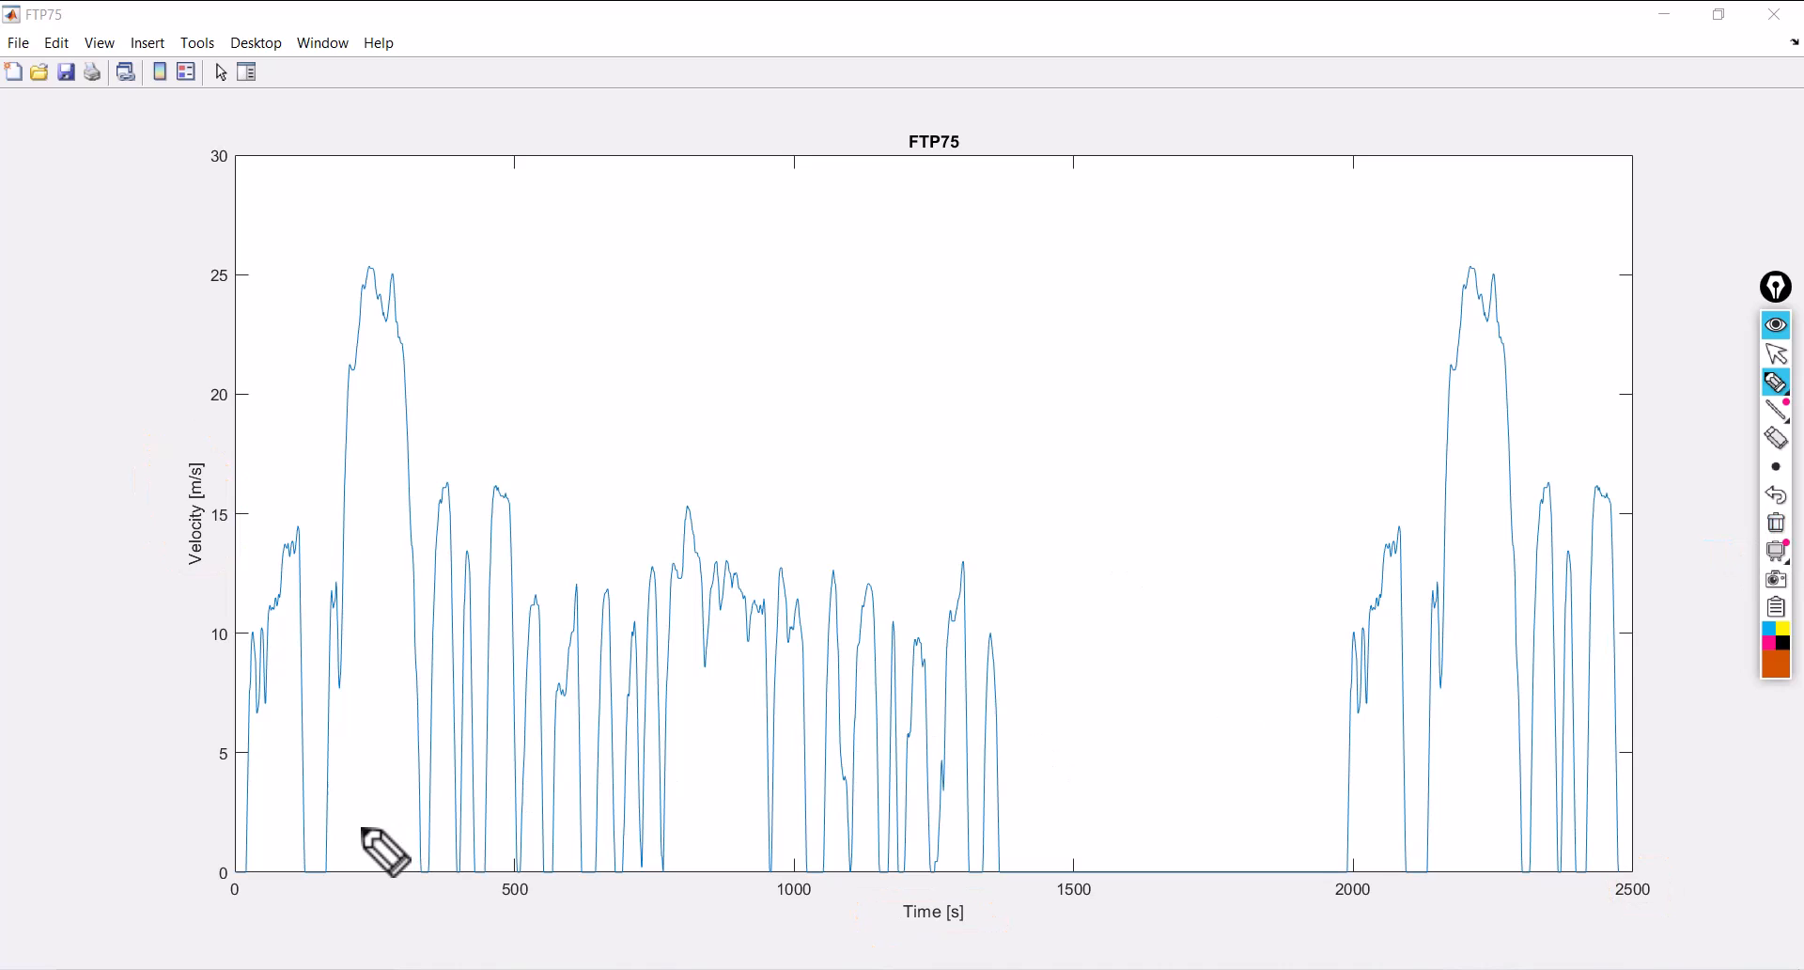
Step: Circle the plot's origin and the first run of velocity peaks with the screen pen, and erase the marks
{"action": "mouse_move", "coordinate": [246, 866]}
{"action": "left_mouse_down"}
{"action": "mouse_move", "coordinate": [229, 868]}
{"action": "mouse_move", "coordinate": [248, 863]}
{"action": "left_mouse_up"}
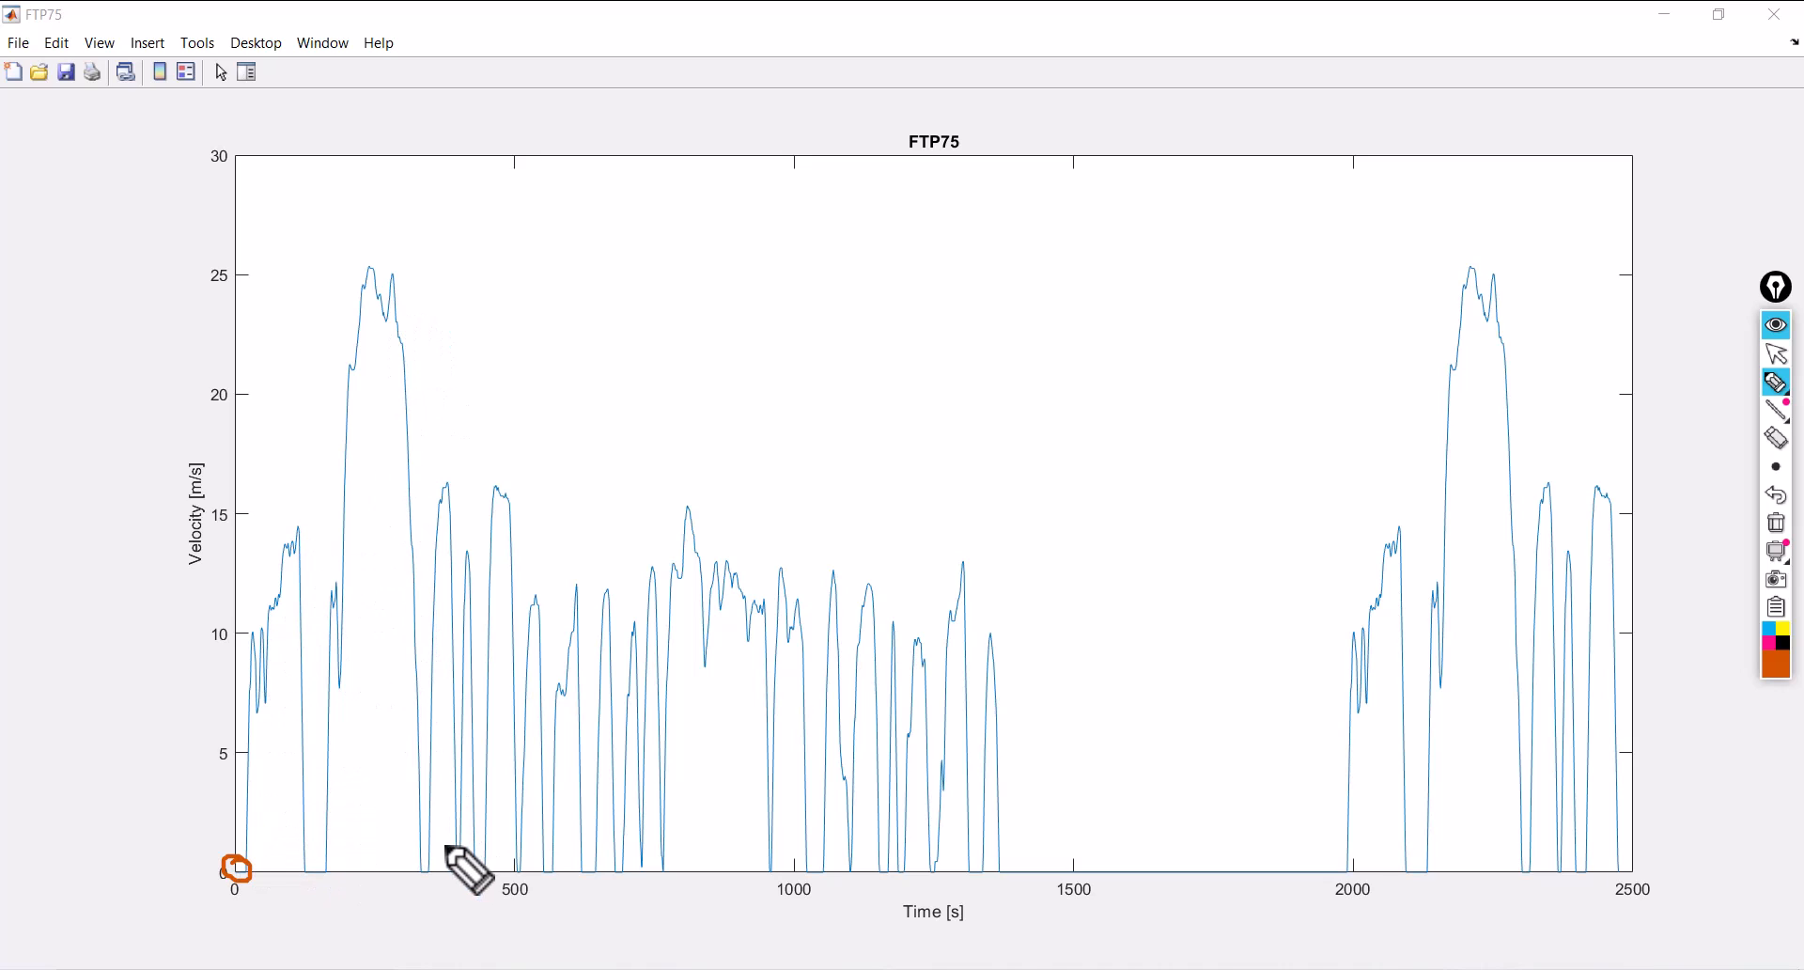
{"action": "mouse_move", "coordinate": [169, 673]}
{"action": "left_mouse_down"}
{"action": "mouse_move", "coordinate": [664, 414]}
{"action": "mouse_move", "coordinate": [1026, 824]}
{"action": "mouse_move", "coordinate": [172, 677]}
{"action": "left_mouse_up"}
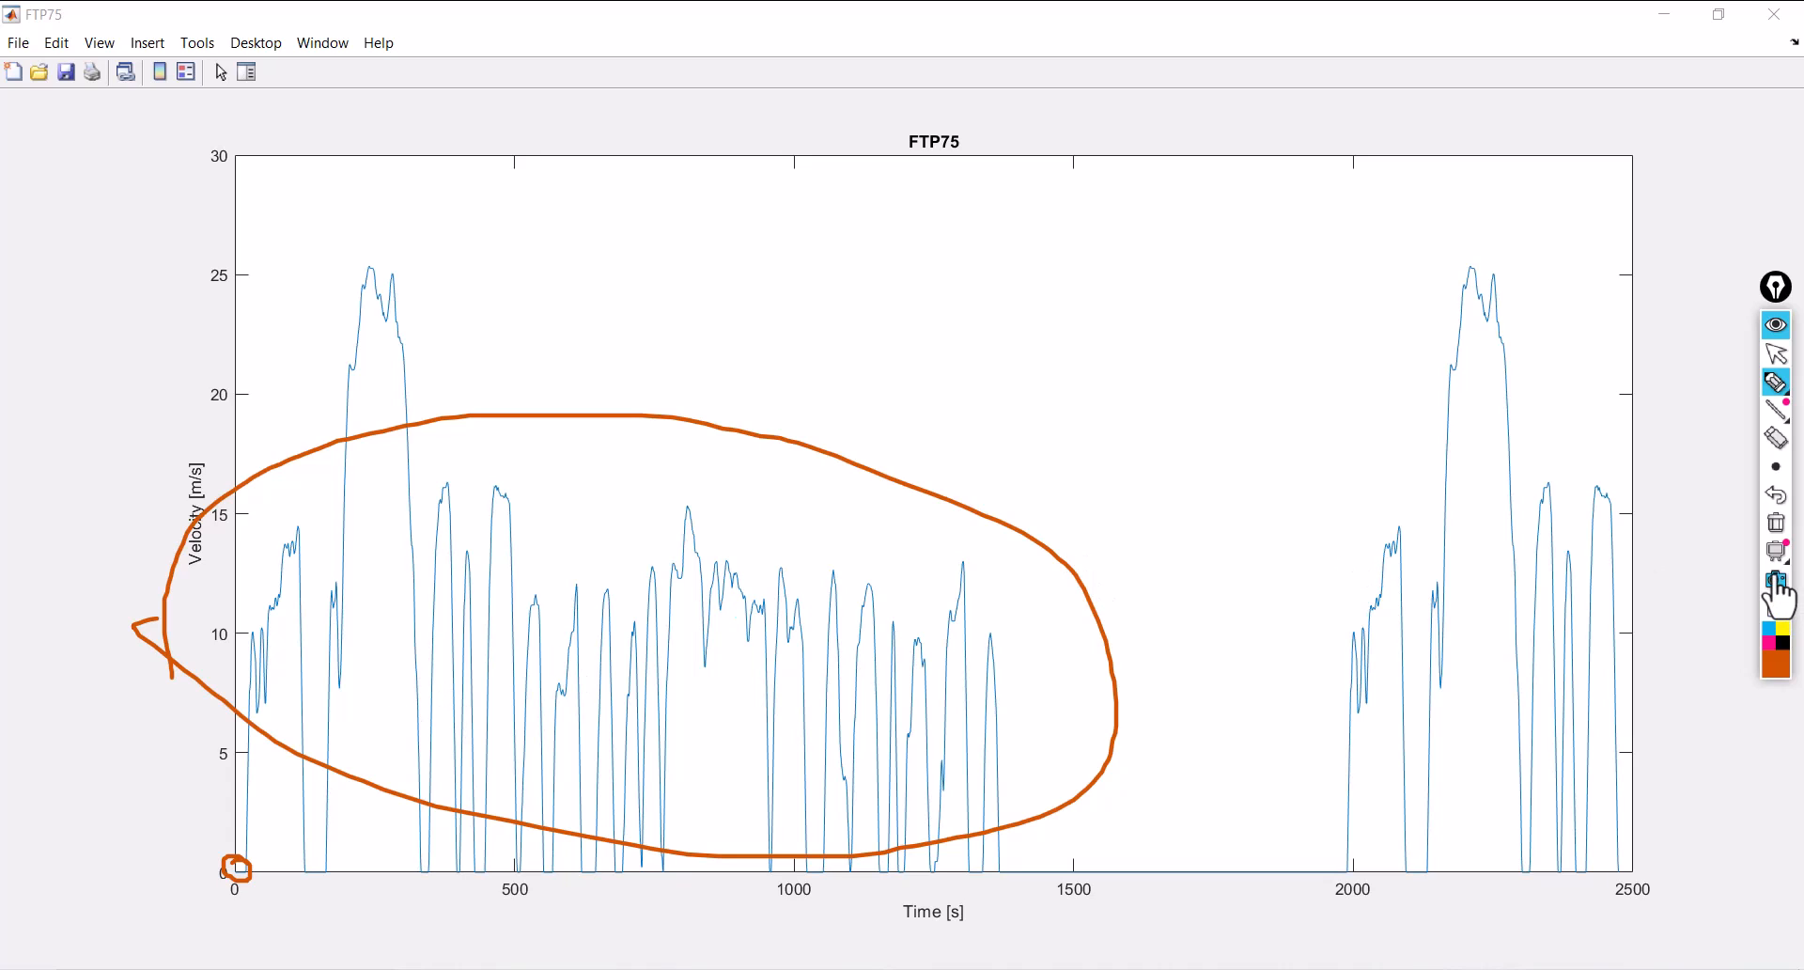
{"action": "left_click", "coordinate": [1775, 523]}
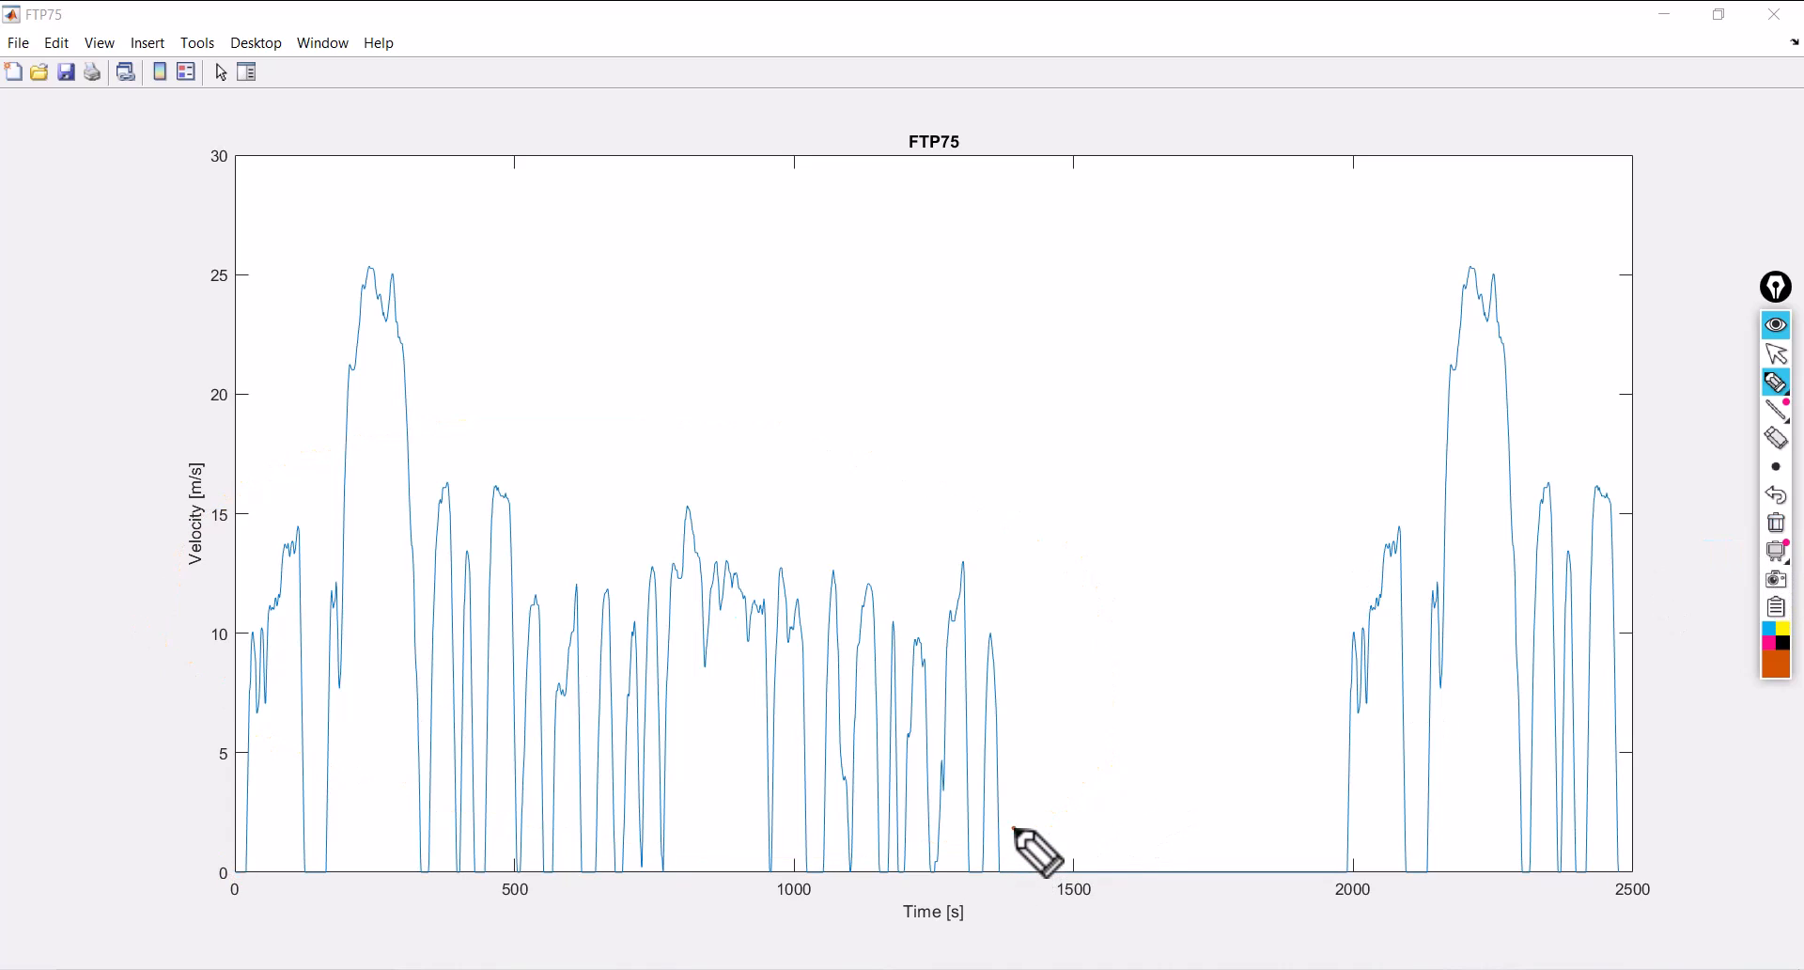
Step: Annotate the zero-velocity stretch of the plot with 1300 and 1900 by hand, and remove the annotations
{"action": "left_click_drag", "start_coordinate": [1014, 827], "coordinate": [993, 916]}
{"action": "left_click_drag", "start_coordinate": [1014, 705], "coordinate": [1032, 759]}
{"action": "mouse_move", "coordinate": [1087, 700]}
{"action": "left_mouse_down"}
{"action": "mouse_move", "coordinate": [1101, 726]}
{"action": "mouse_move", "coordinate": [1090, 699]}
{"action": "left_mouse_up"}
{"action": "mouse_move", "coordinate": [1156, 666]}
{"action": "left_mouse_down"}
{"action": "mouse_move", "coordinate": [1139, 679]}
{"action": "mouse_move", "coordinate": [1174, 634]}
{"action": "left_mouse_up"}
{"action": "mouse_move", "coordinate": [1298, 747]}
{"action": "left_mouse_down"}
{"action": "mouse_move", "coordinate": [1306, 805]}
{"action": "mouse_move", "coordinate": [1344, 737]}
{"action": "mouse_move", "coordinate": [1397, 745]}
{"action": "mouse_move", "coordinate": [1455, 673]}
{"action": "left_mouse_up"}
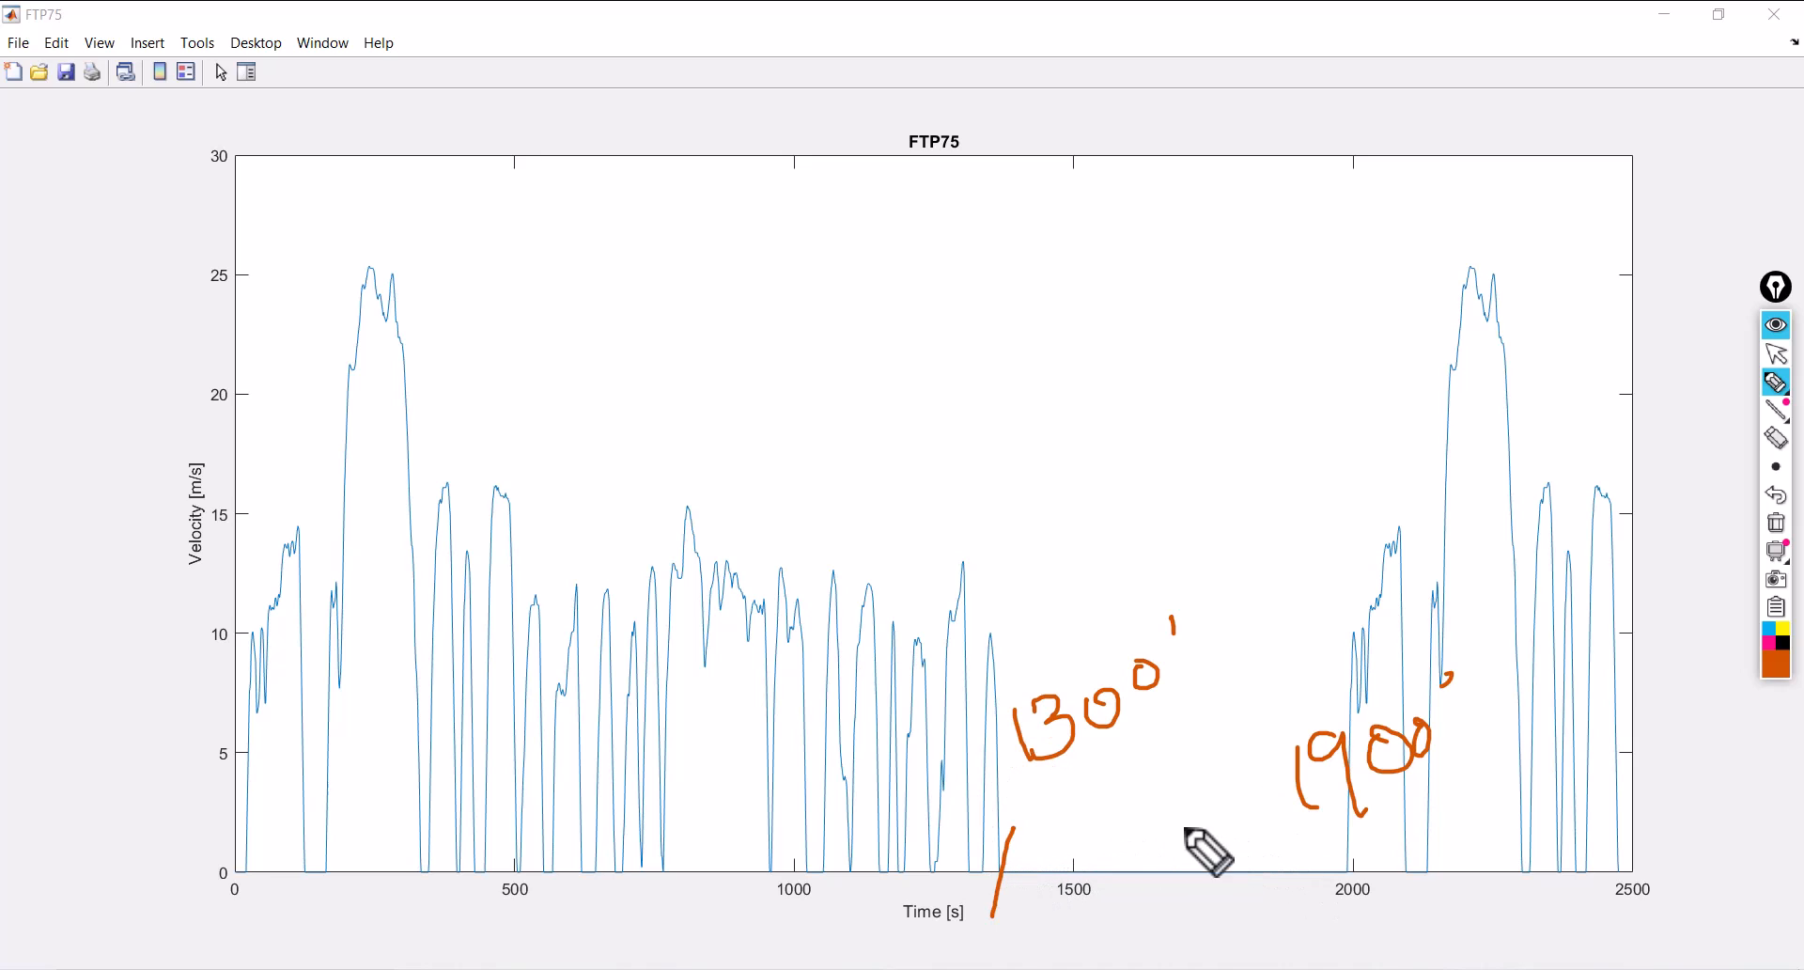
{"action": "left_click", "coordinate": [1775, 522]}
{"action": "left_click", "coordinate": [1778, 355]}
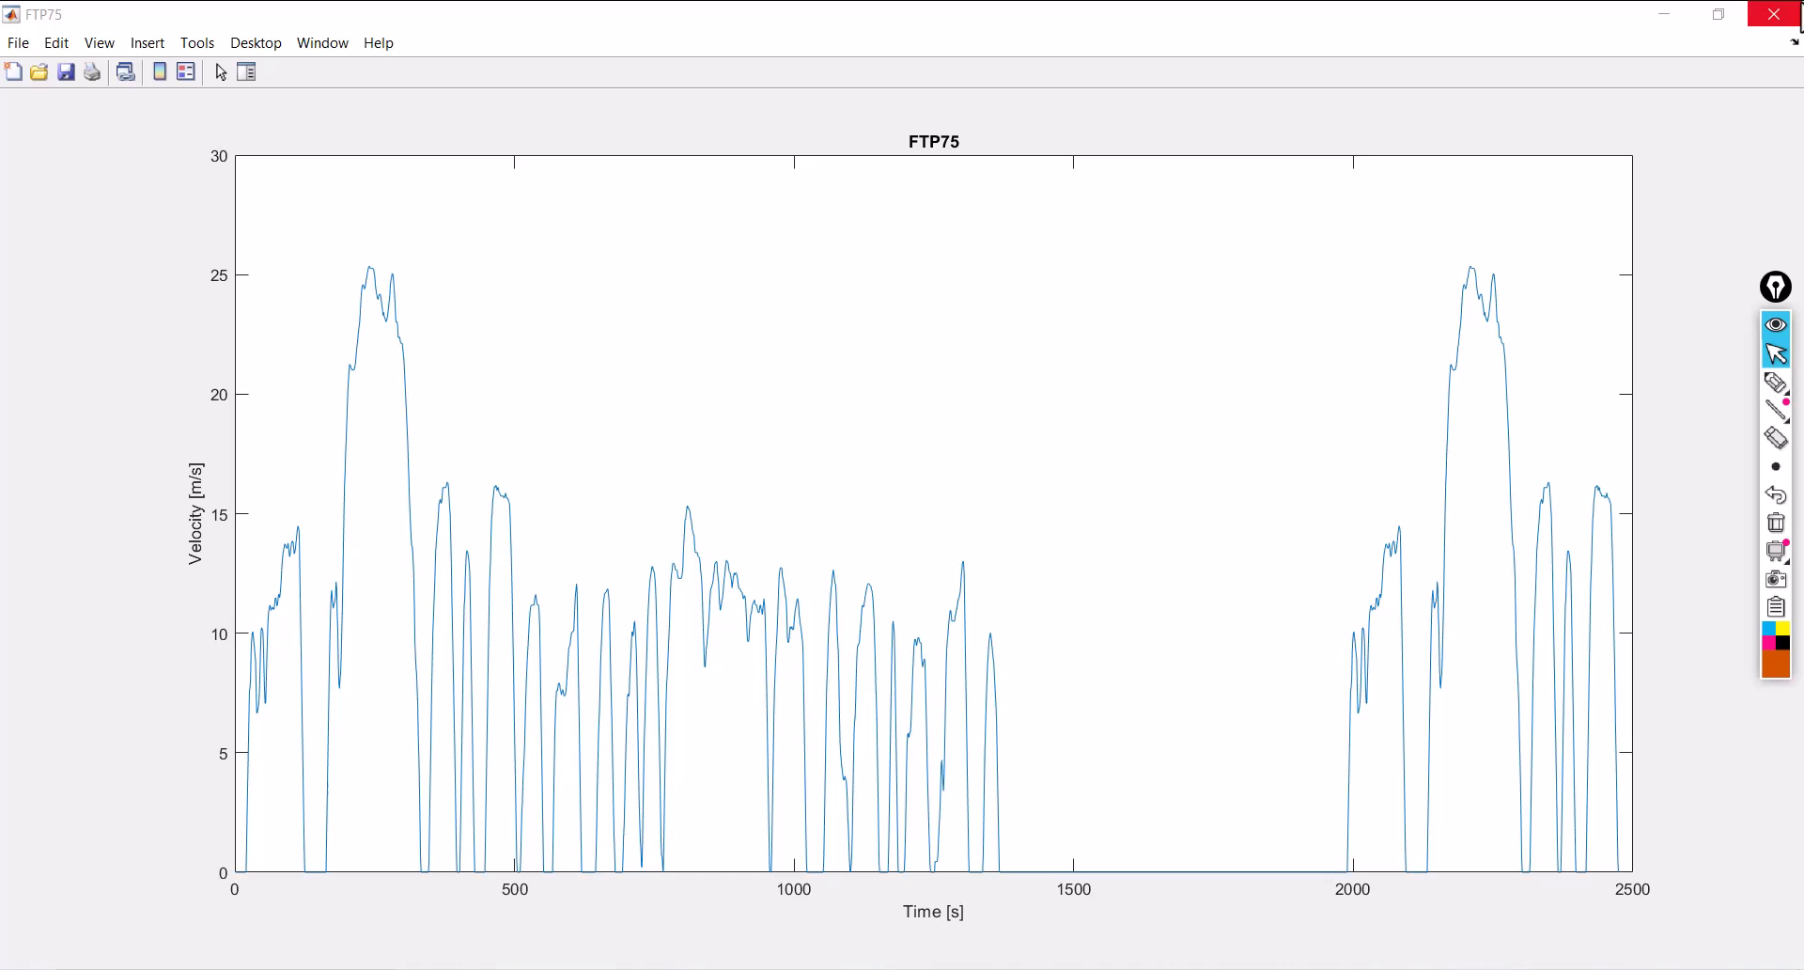
Step: Close the FTP75 plot and accept the Drive Cycle Source parameters with the output velocity units in m/s
{"action": "left_click", "coordinate": [1785, 18]}
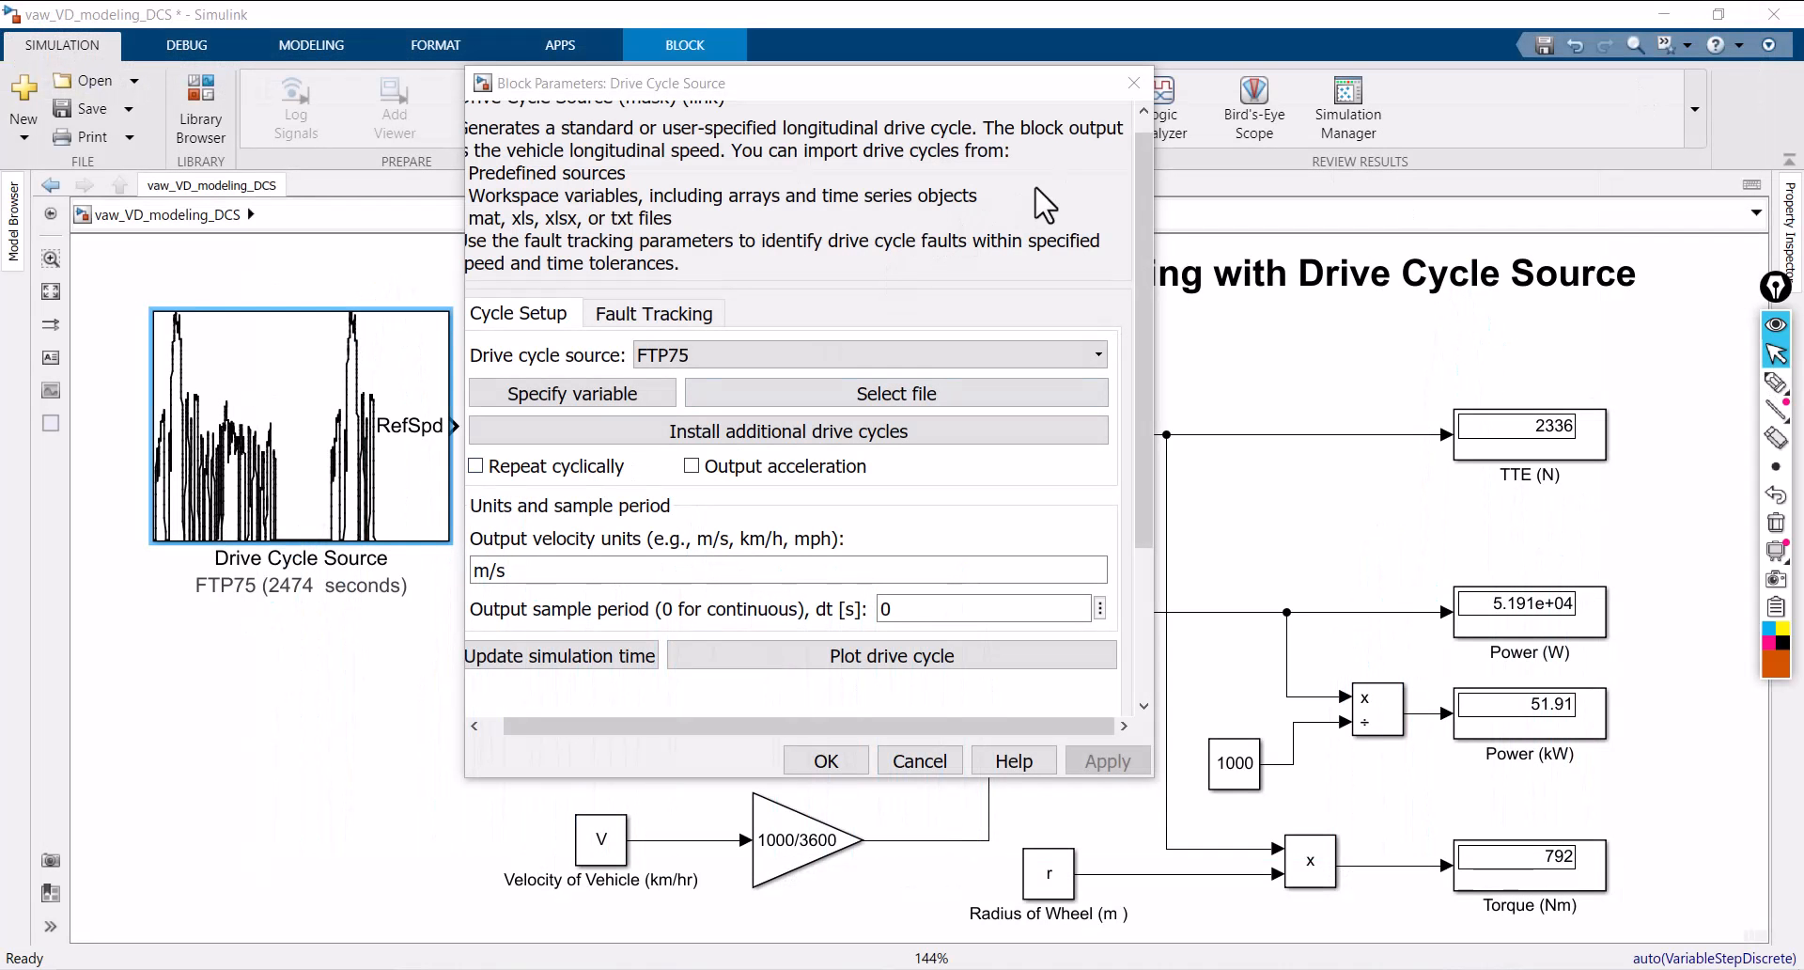
{"action": "left_click", "coordinate": [518, 571]}
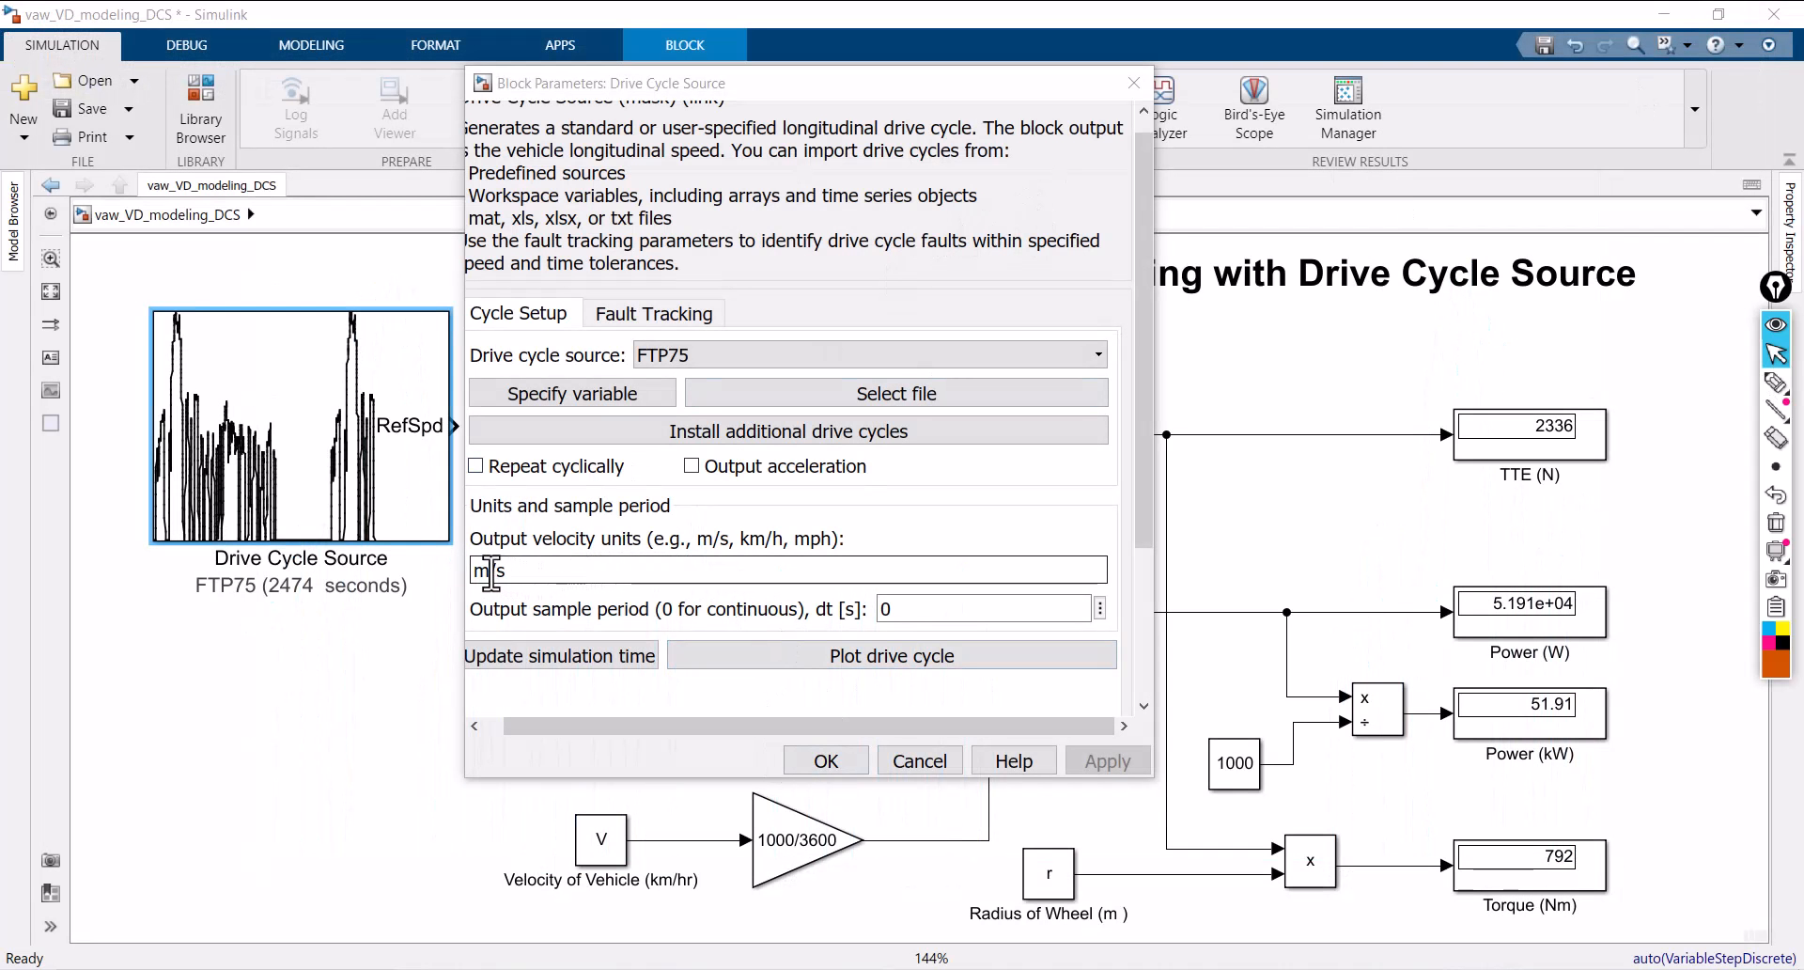
{"action": "left_click", "coordinate": [829, 764]}
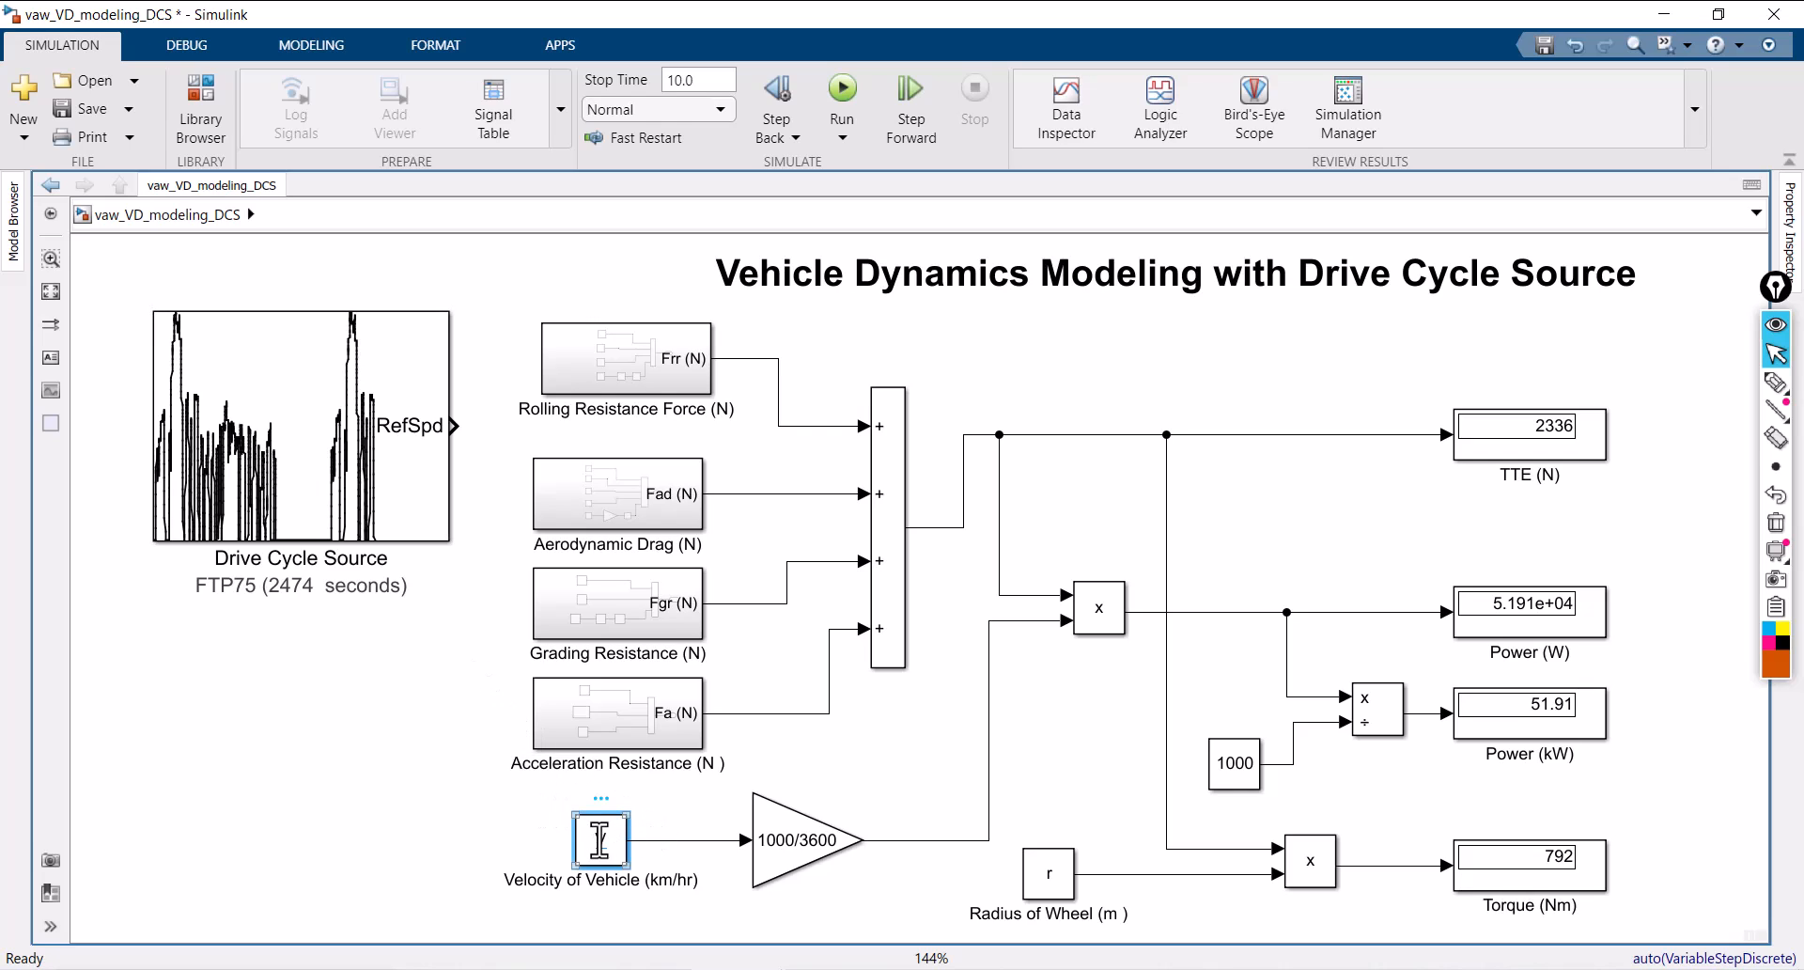
Step: Delete the Velocity of Vehicle constant, the 1000/3600 Gain block and their leftover signal lines from the top-level model
{"action": "left_click", "coordinate": [599, 839]}
{"action": "key", "text": "Delete"}
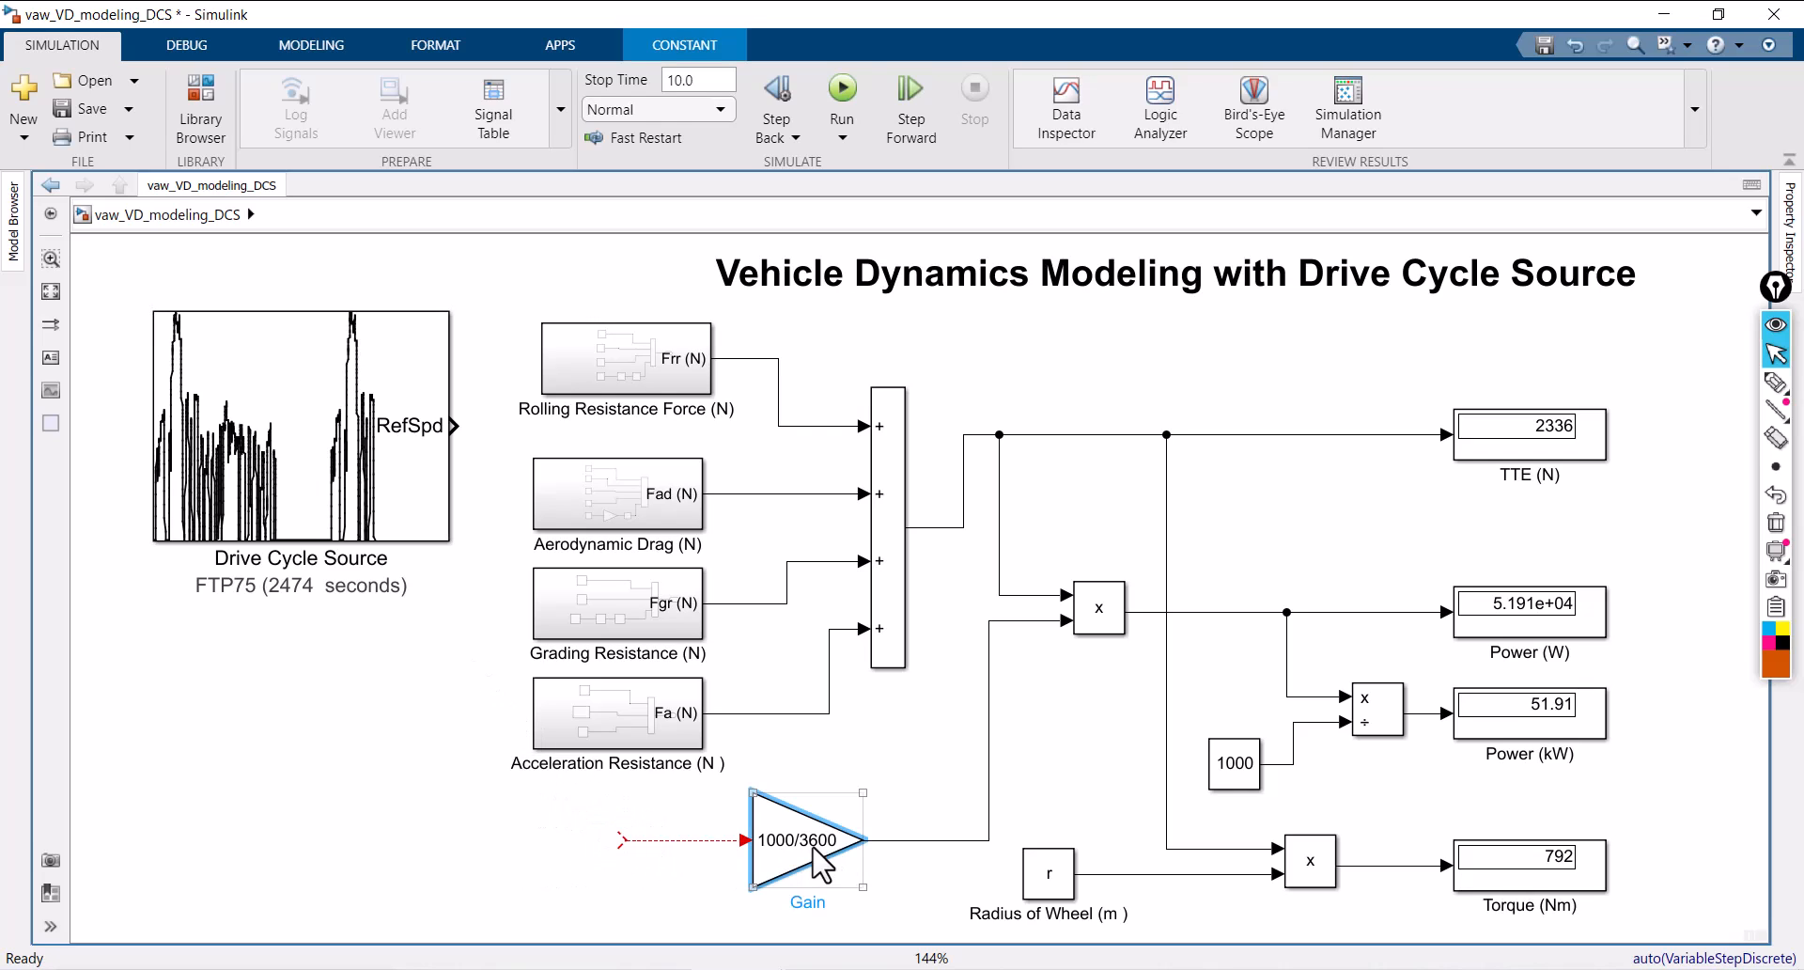
{"action": "key", "text": "Delete"}
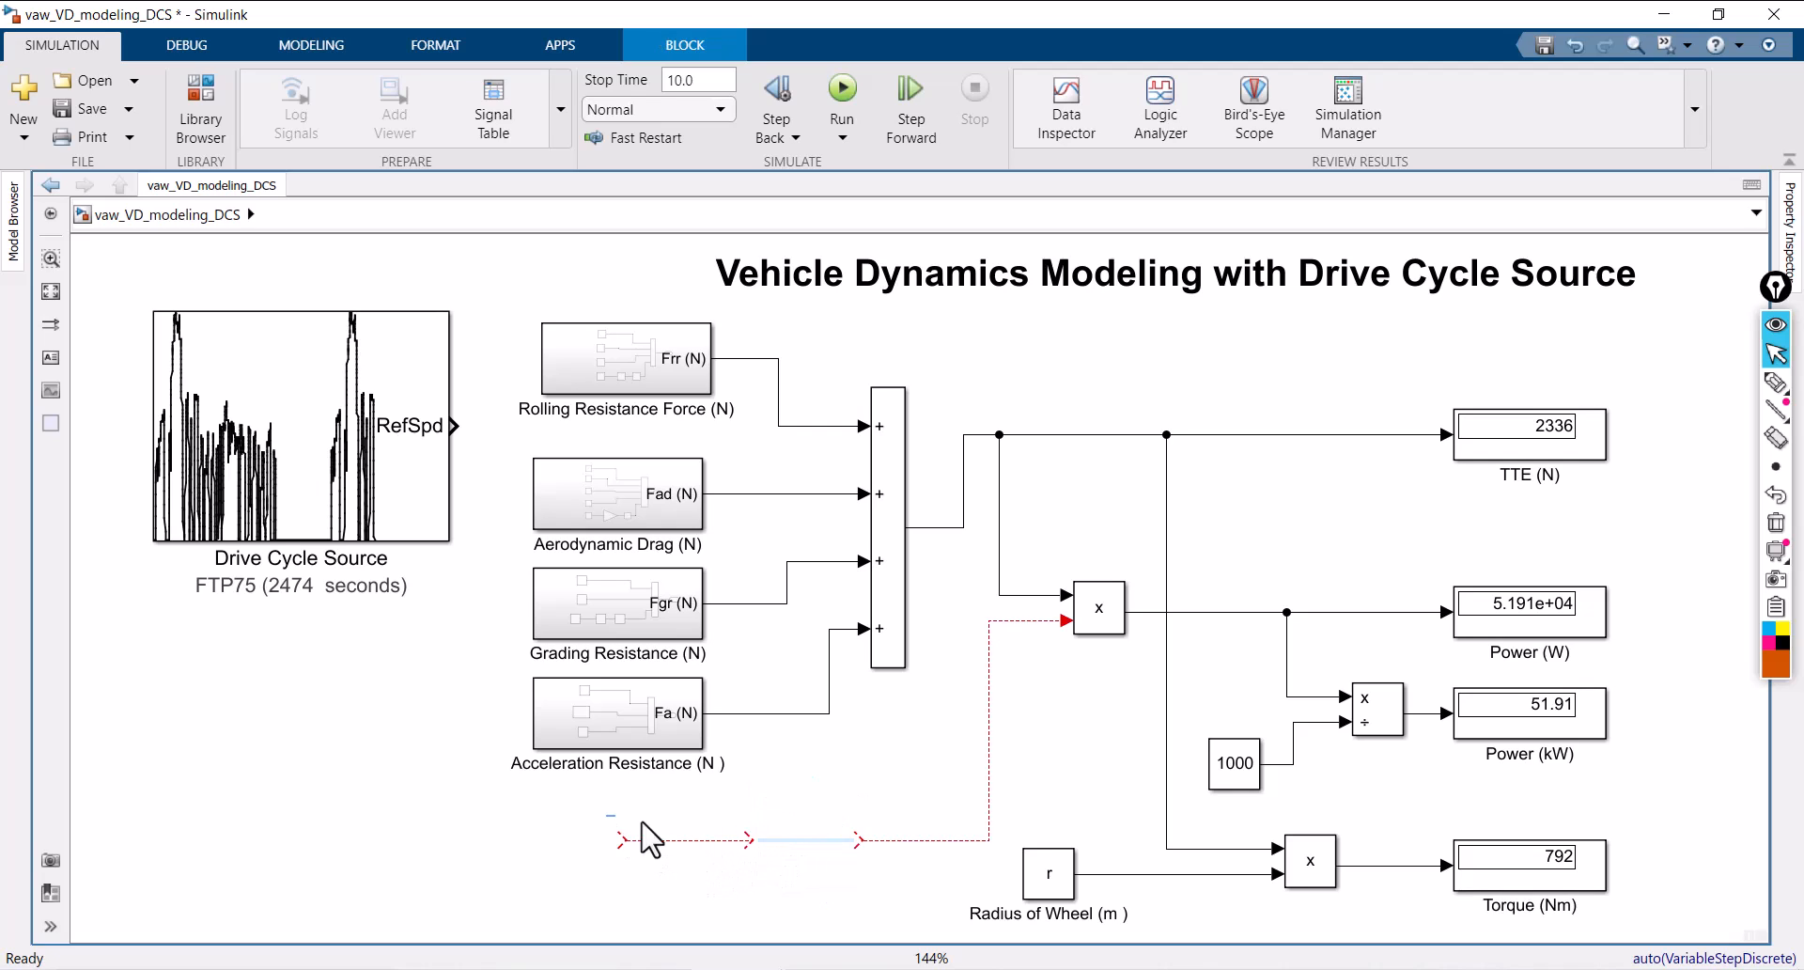
{"action": "left_click_drag", "start_coordinate": [606, 813], "coordinate": [866, 868]}
{"action": "key", "text": "Delete"}
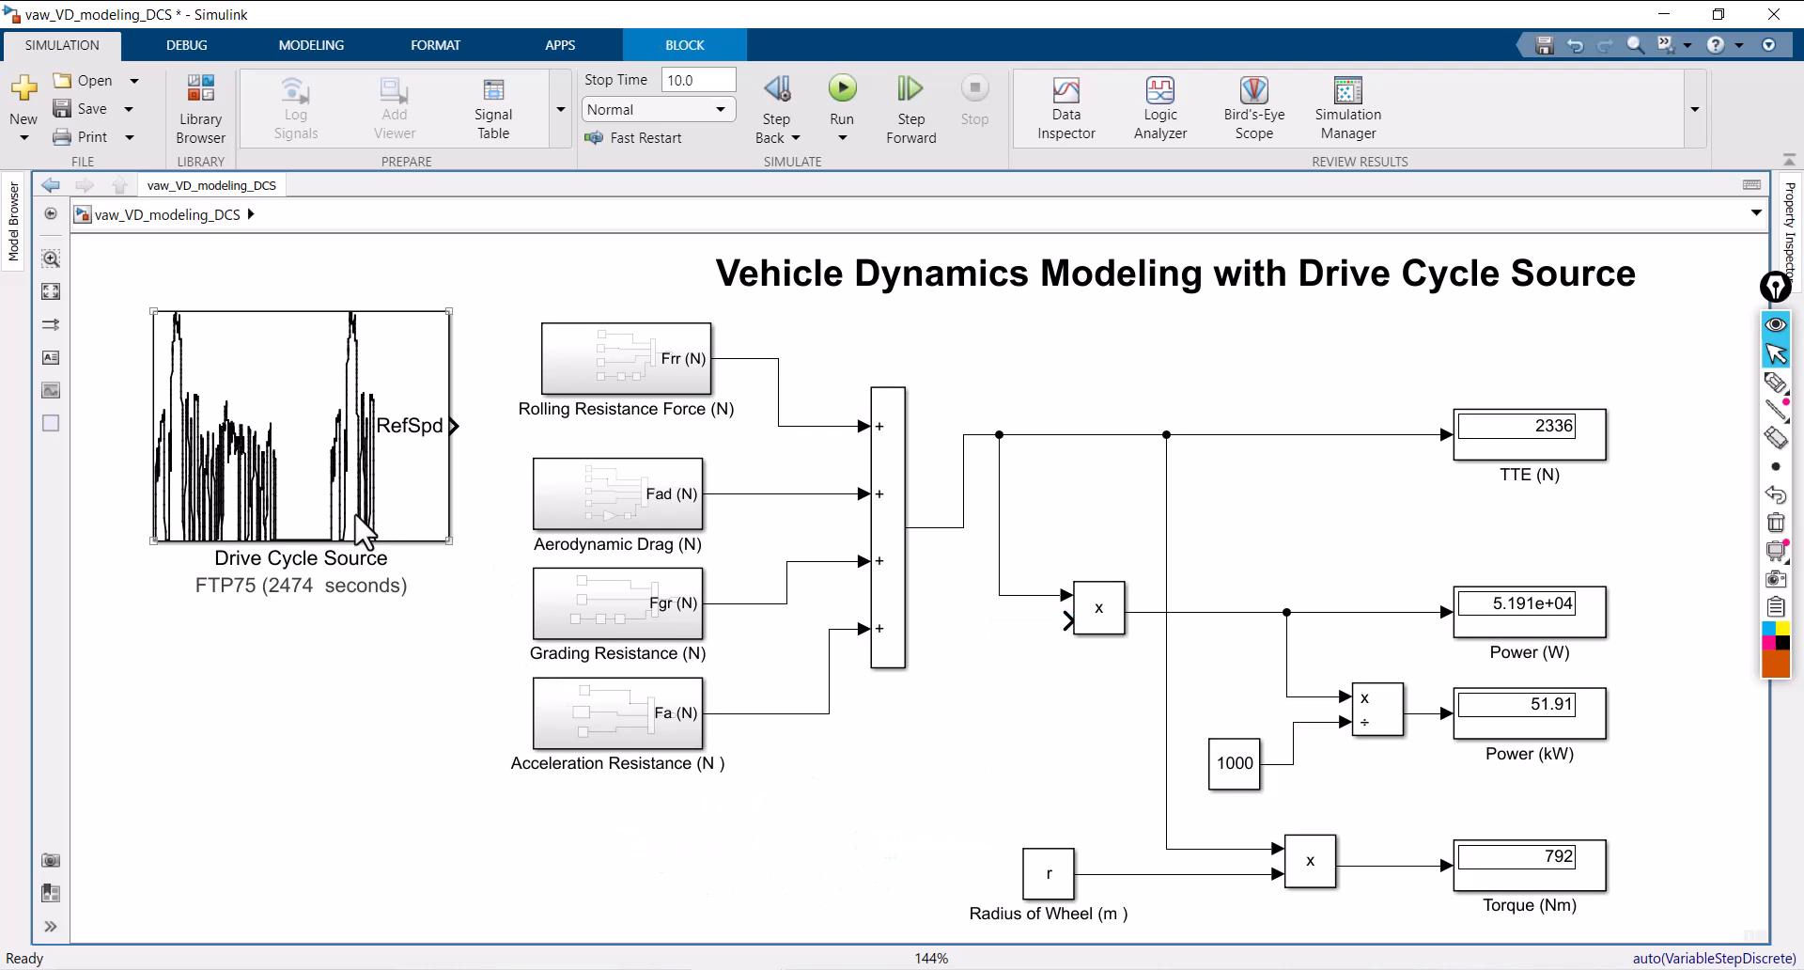
Step: Move the Drive Cycle Source block lower and connect its RefSpd output to the power Product block's free second input
{"action": "left_click_drag", "start_coordinate": [355, 515], "coordinate": [236, 692]}
{"action": "left_click_drag", "start_coordinate": [338, 604], "coordinate": [1069, 620]}
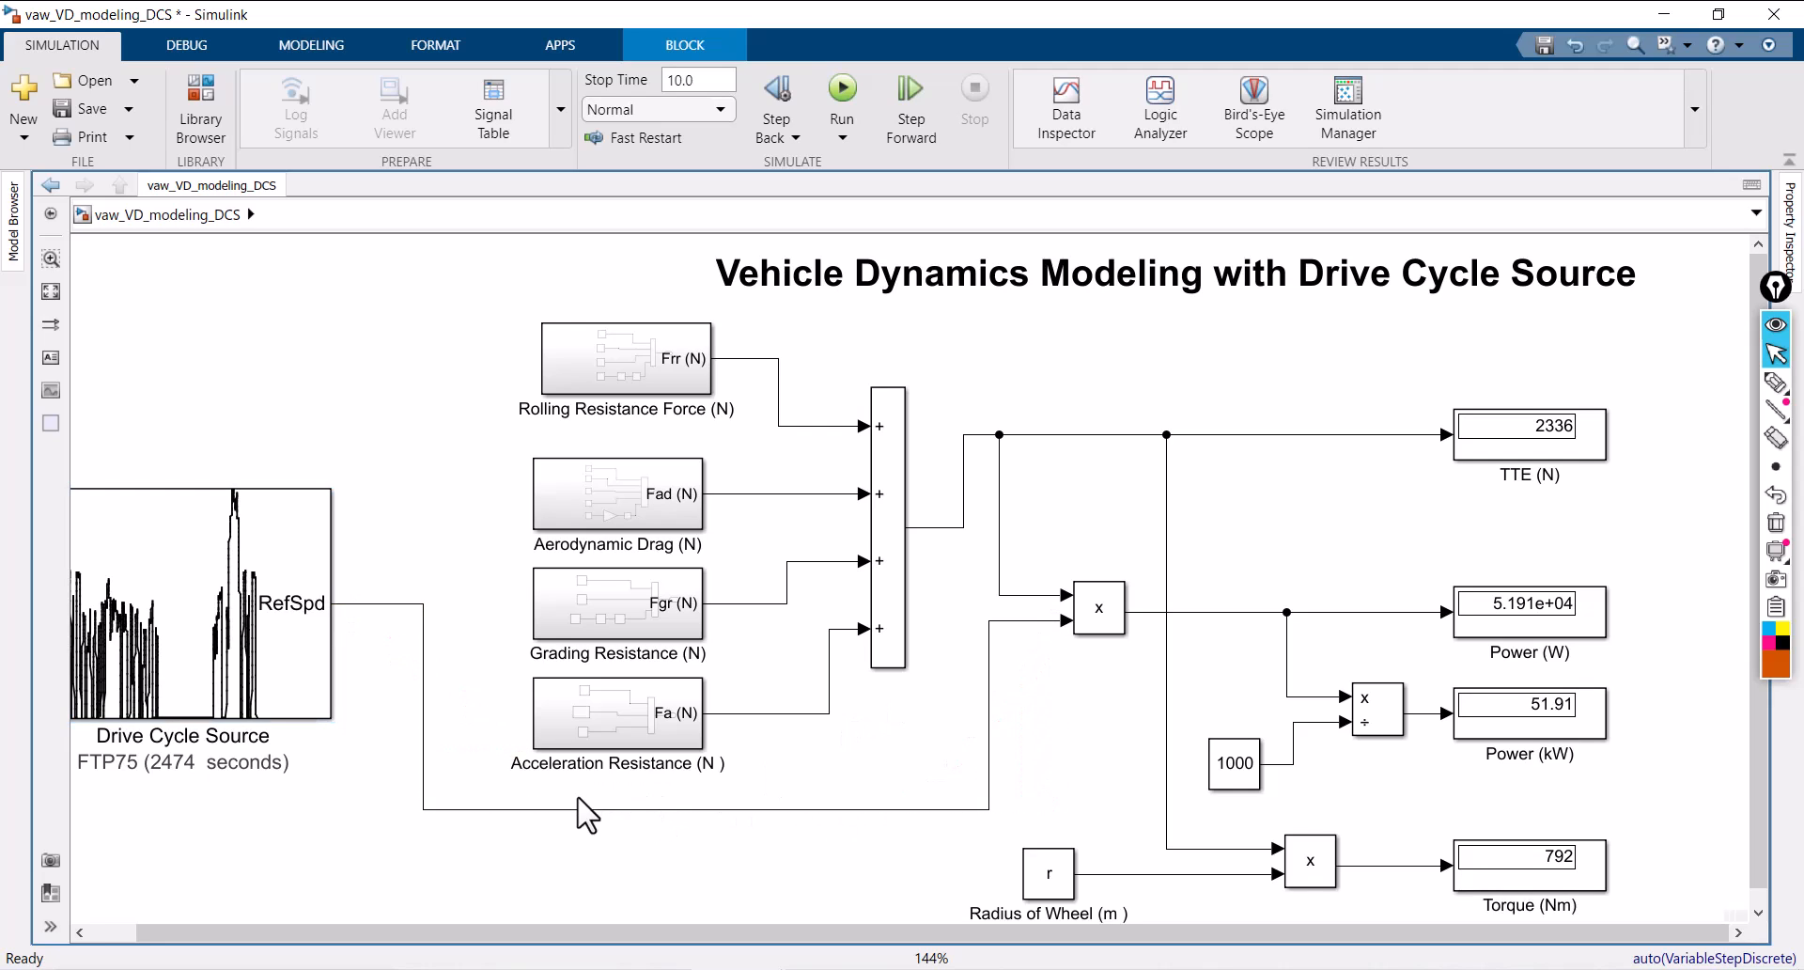
Step: Open the Aerodynamic Drag subsystem and add an Inport block to it
{"action": "left_click", "coordinate": [622, 381]}
{"action": "left_click", "coordinate": [595, 490]}
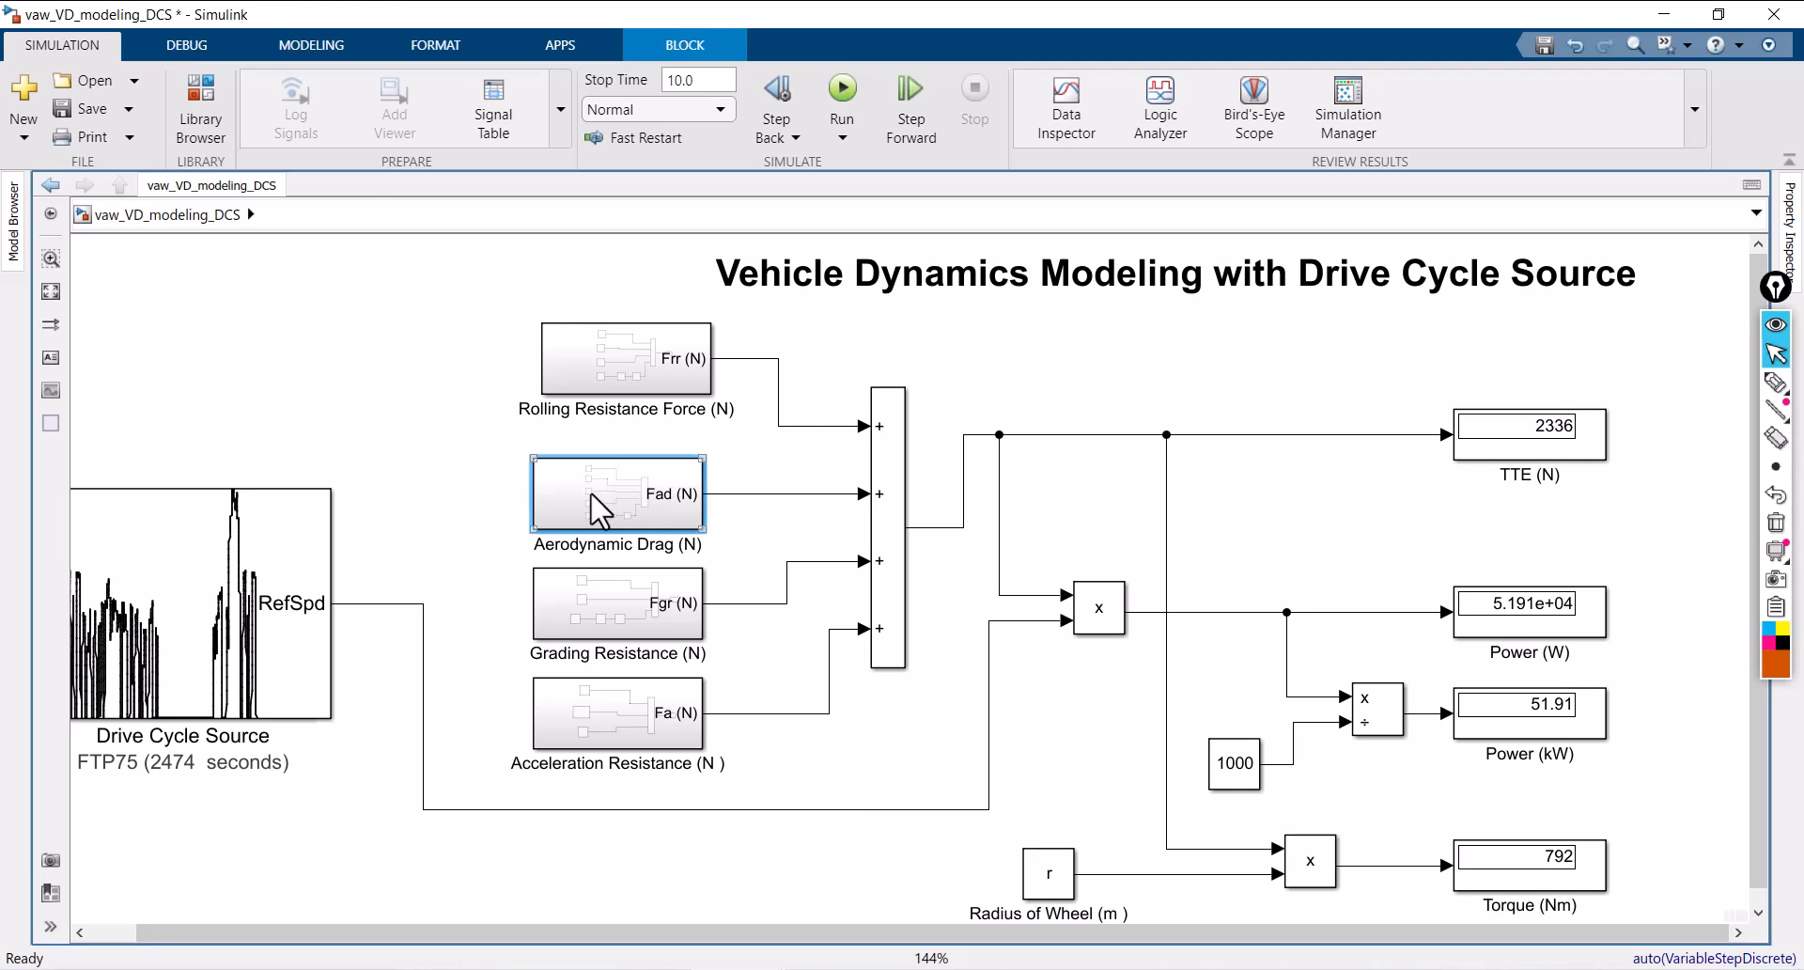
{"action": "double_click", "coordinate": [590, 492]}
{"action": "left_click", "coordinate": [563, 850]}
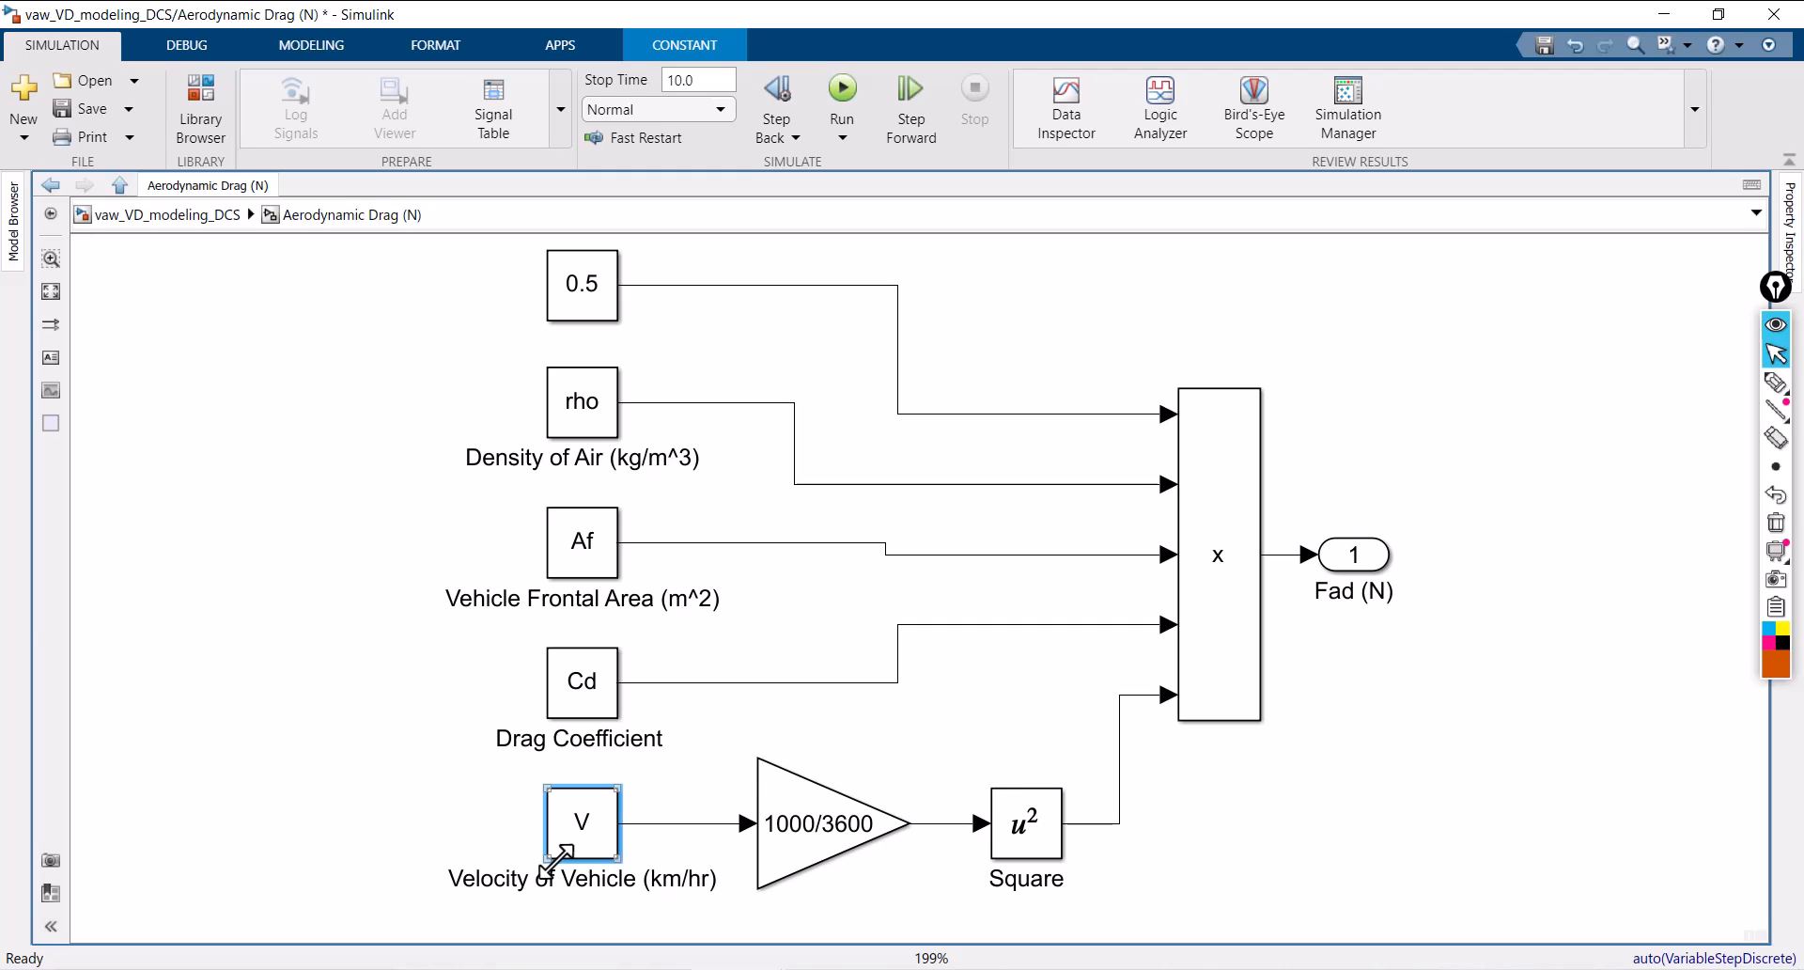
{"action": "double_click", "coordinate": [314, 678]}
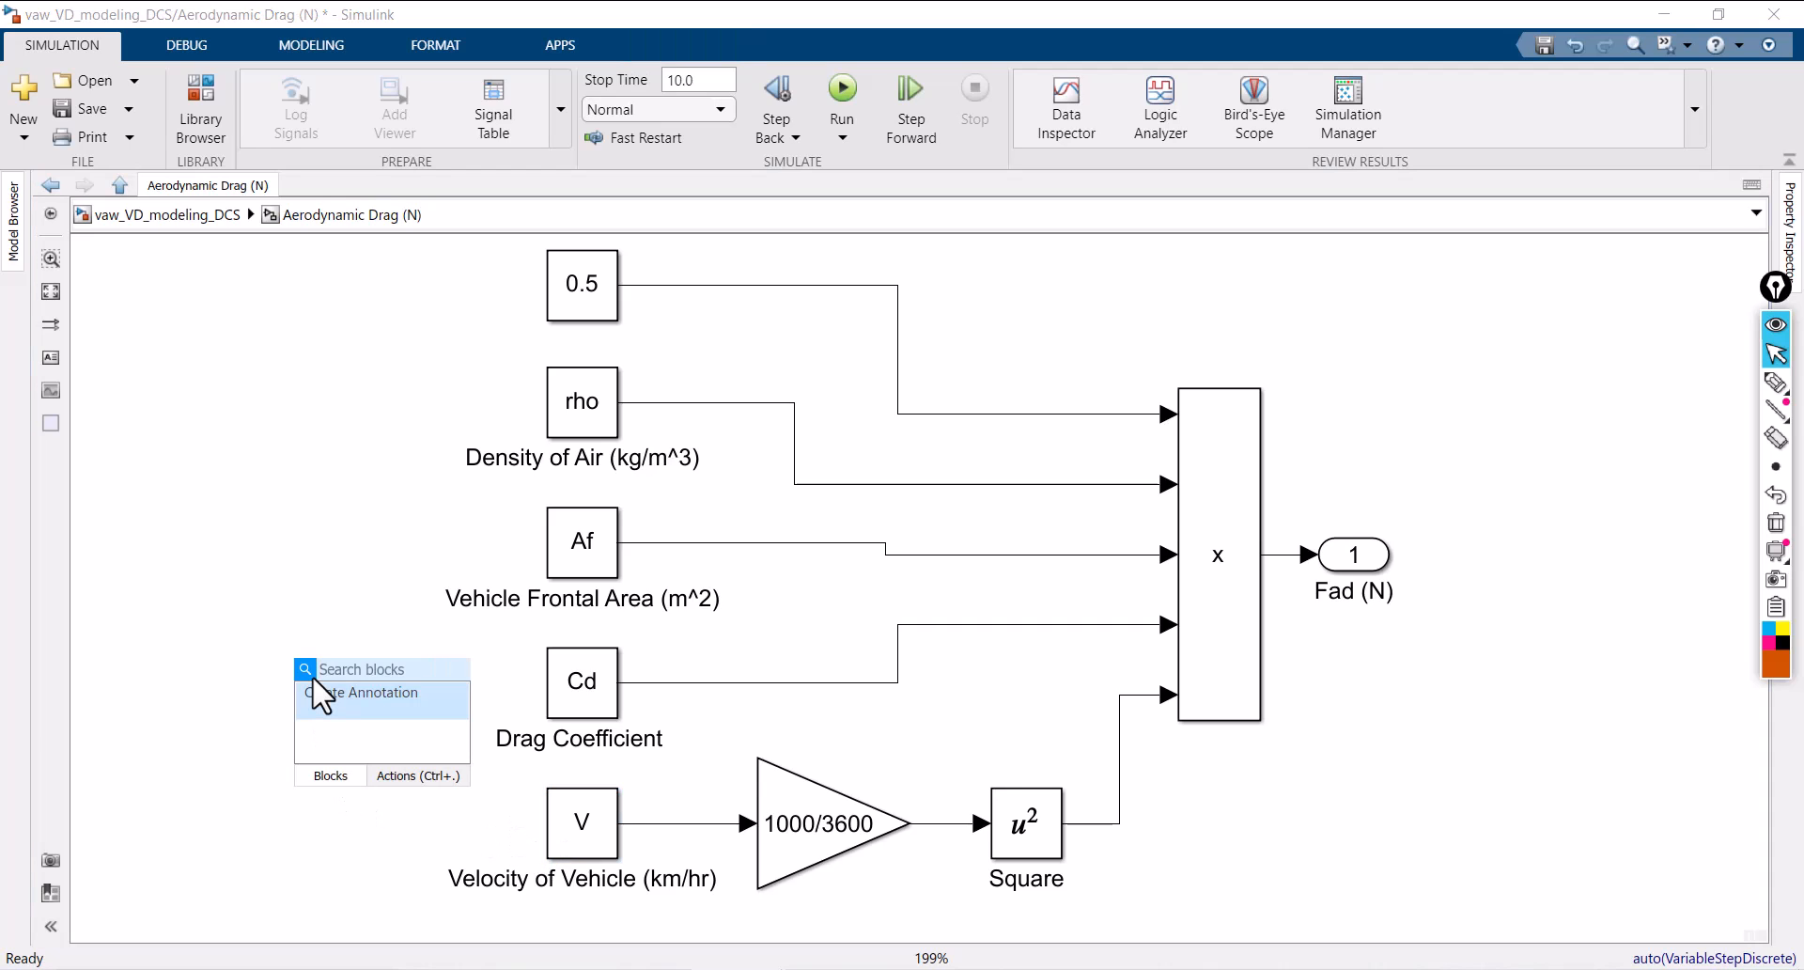
{"action": "type", "text": "in"}
{"action": "left_click", "coordinate": [371, 344]}
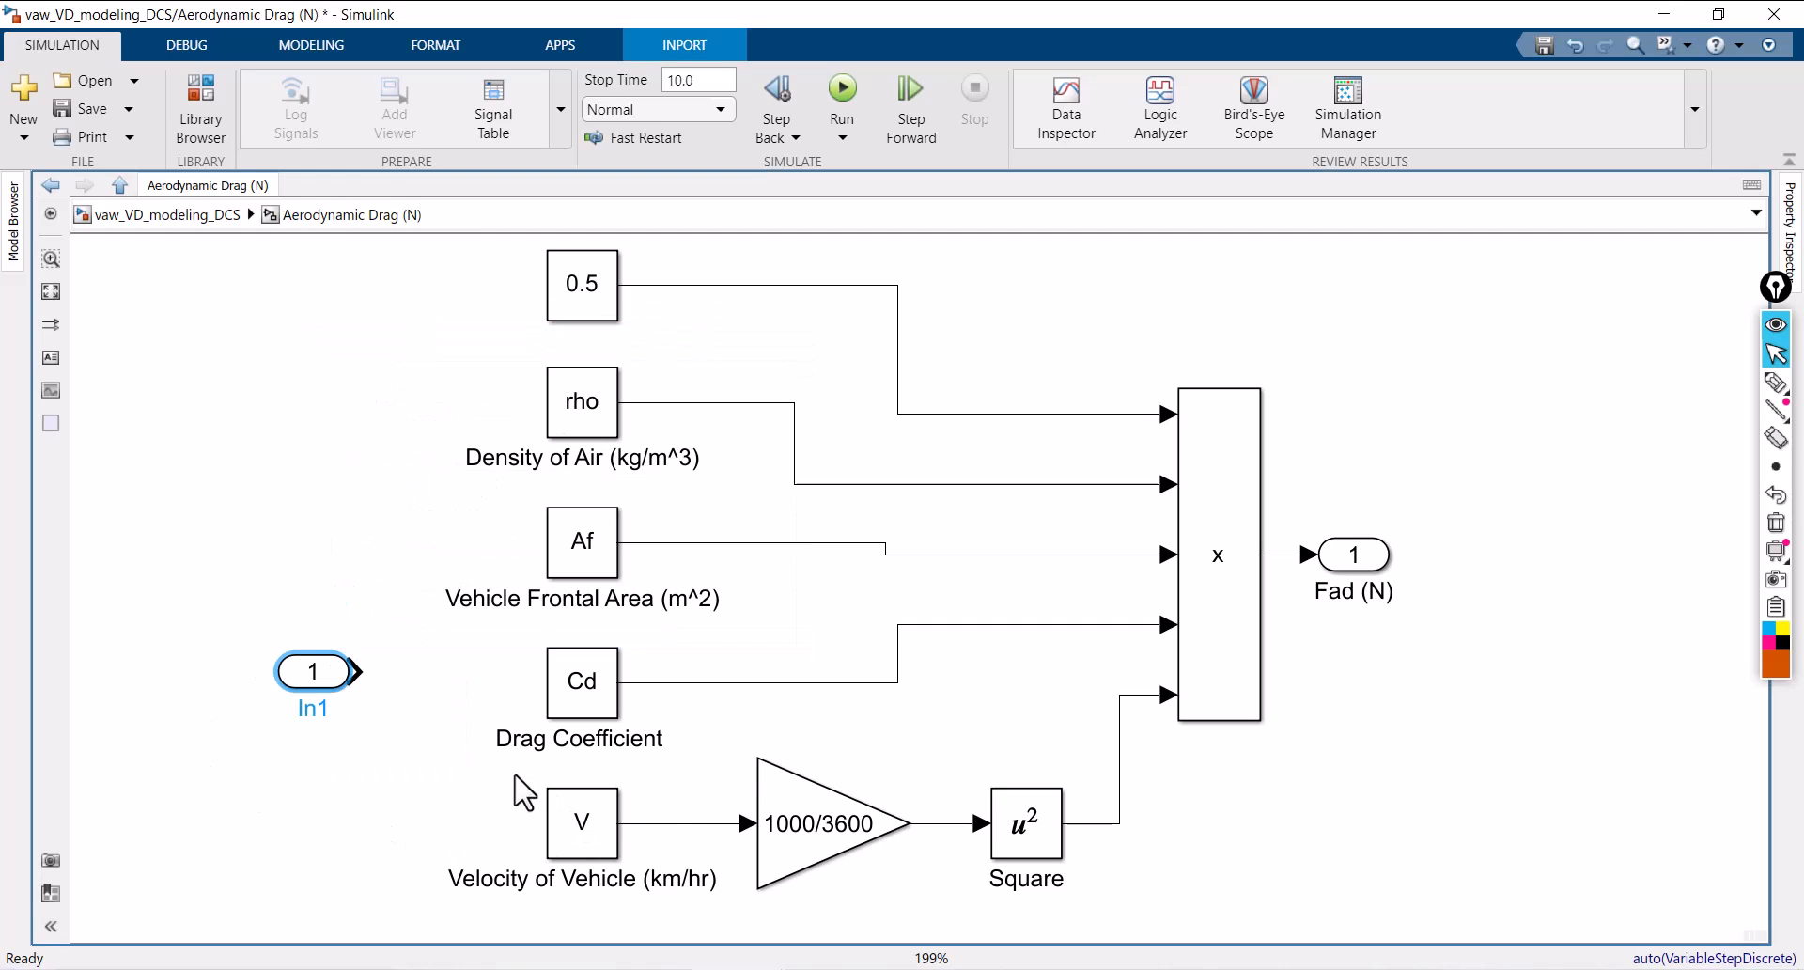
Step: Delete the V constant and the 1000/3600 Gain block, and wire the new Inport to the Square block in their place
{"action": "left_click_drag", "start_coordinate": [514, 773], "coordinate": [866, 893]}
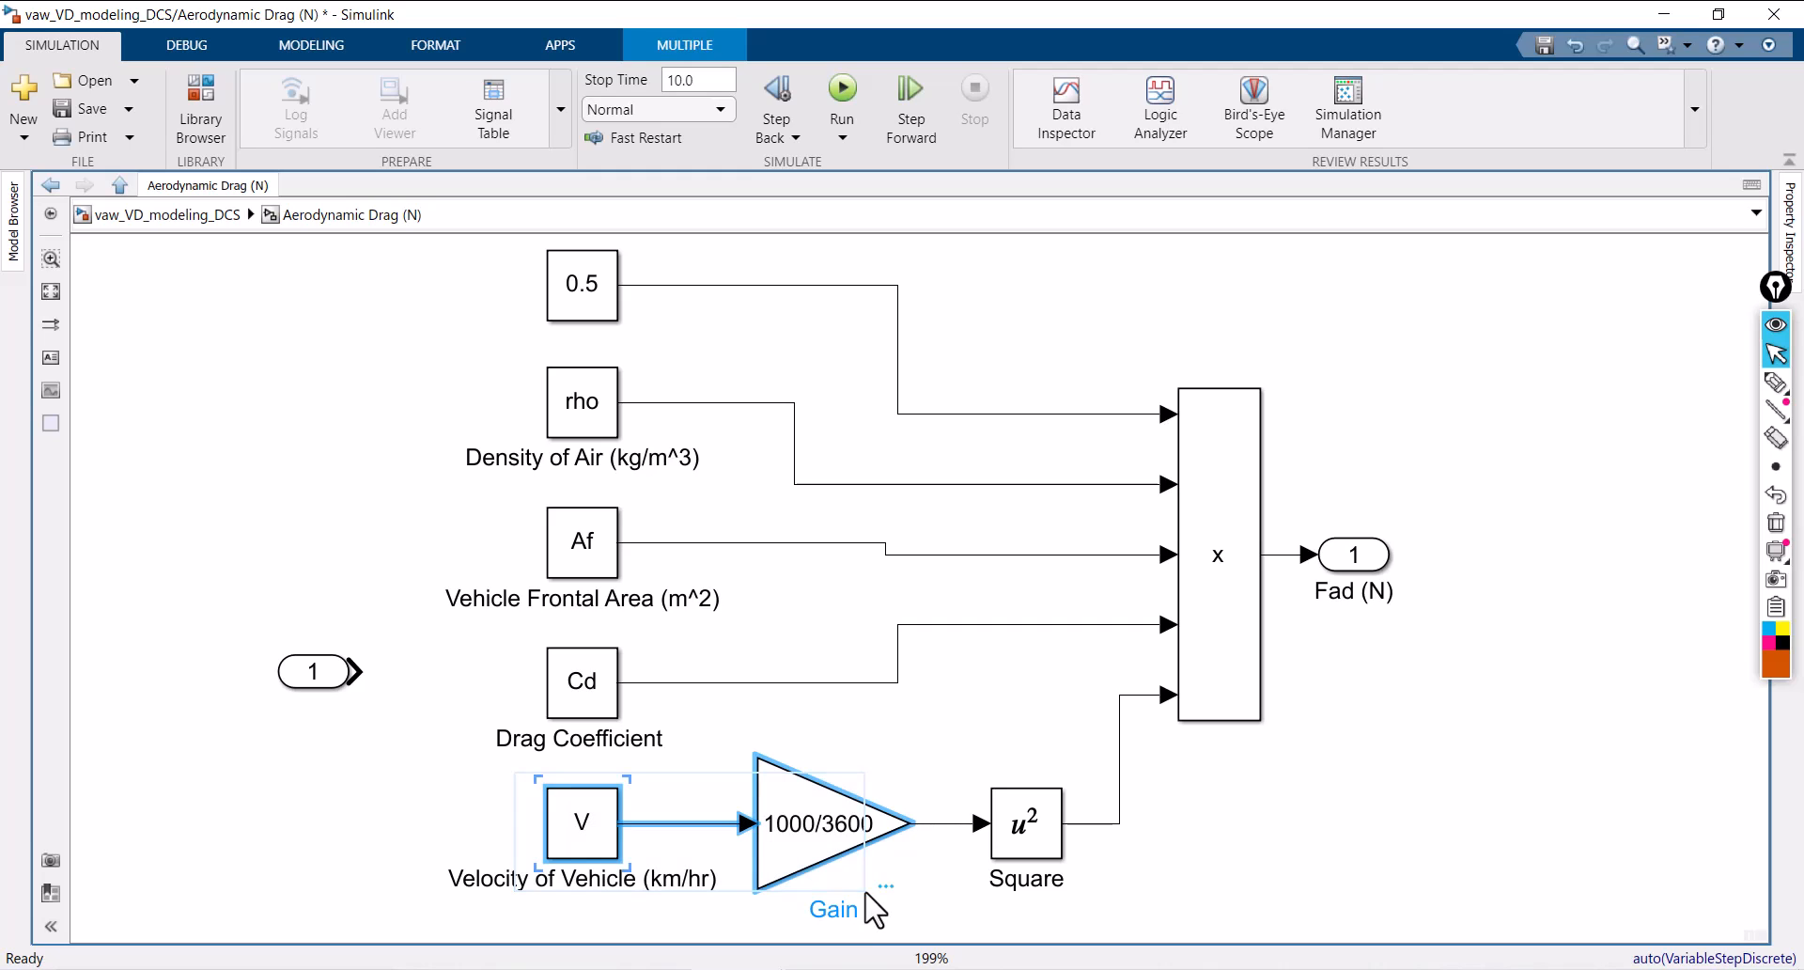
{"action": "key", "text": "Delete"}
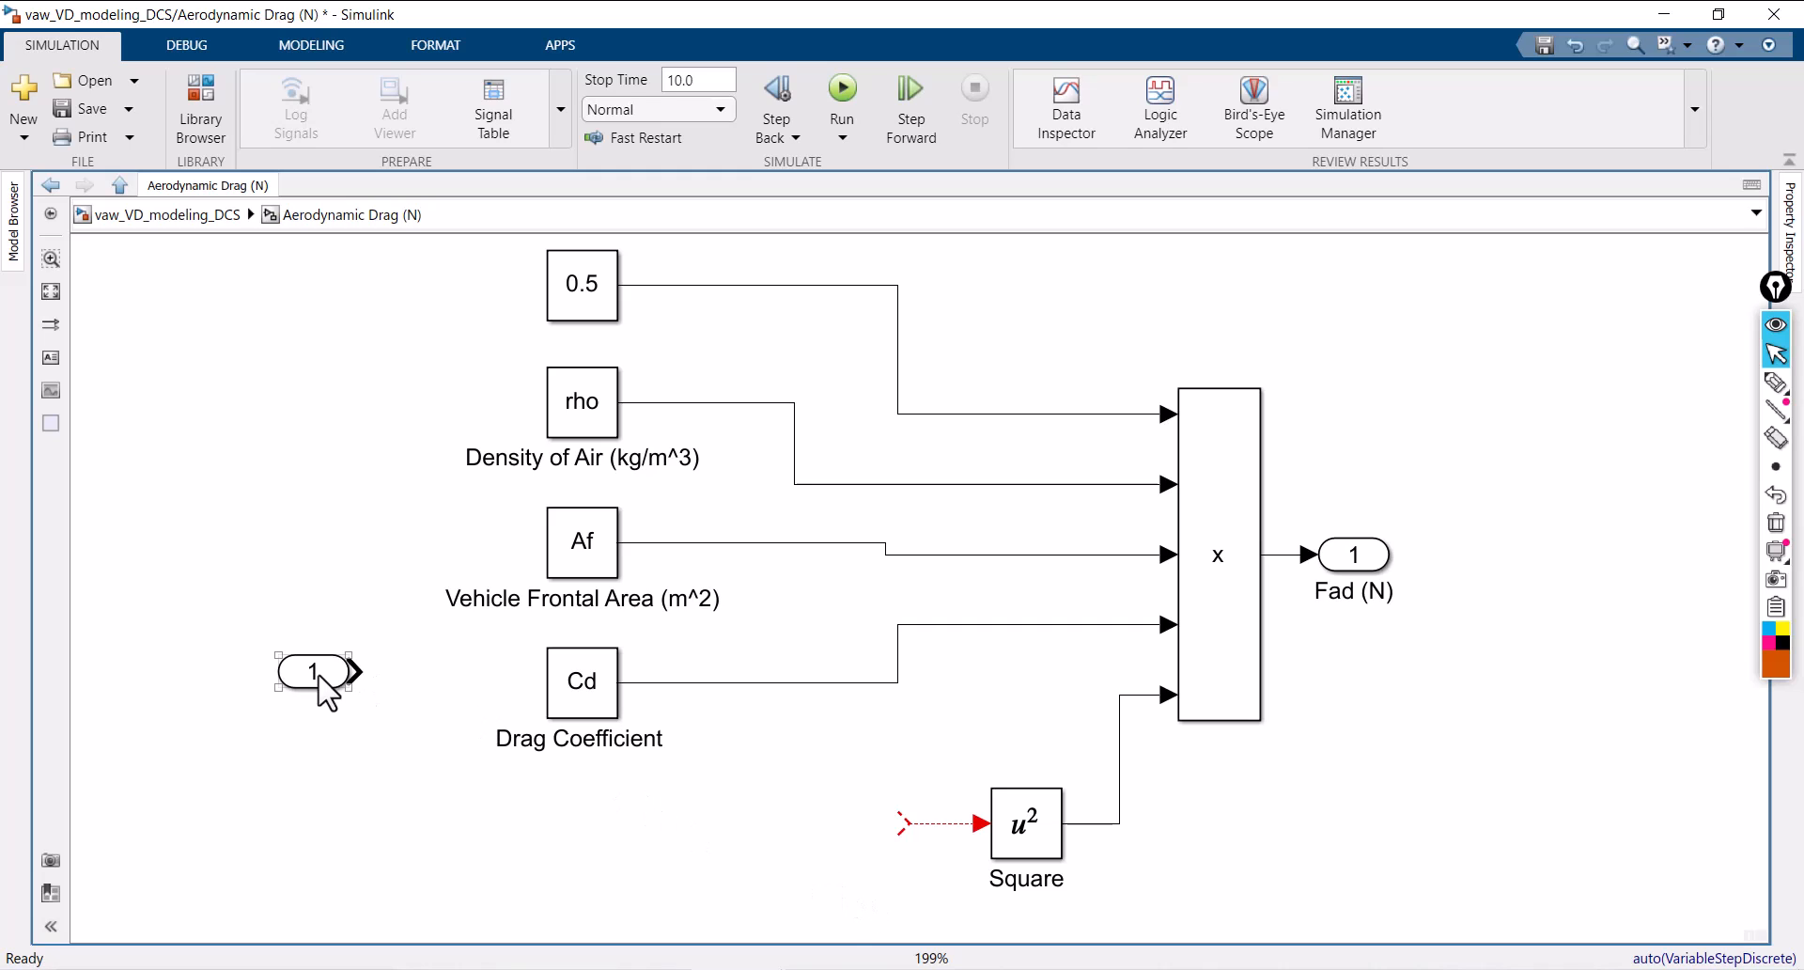
{"action": "left_click_drag", "start_coordinate": [323, 685], "coordinate": [913, 824]}
{"action": "left_click", "coordinate": [613, 831]}
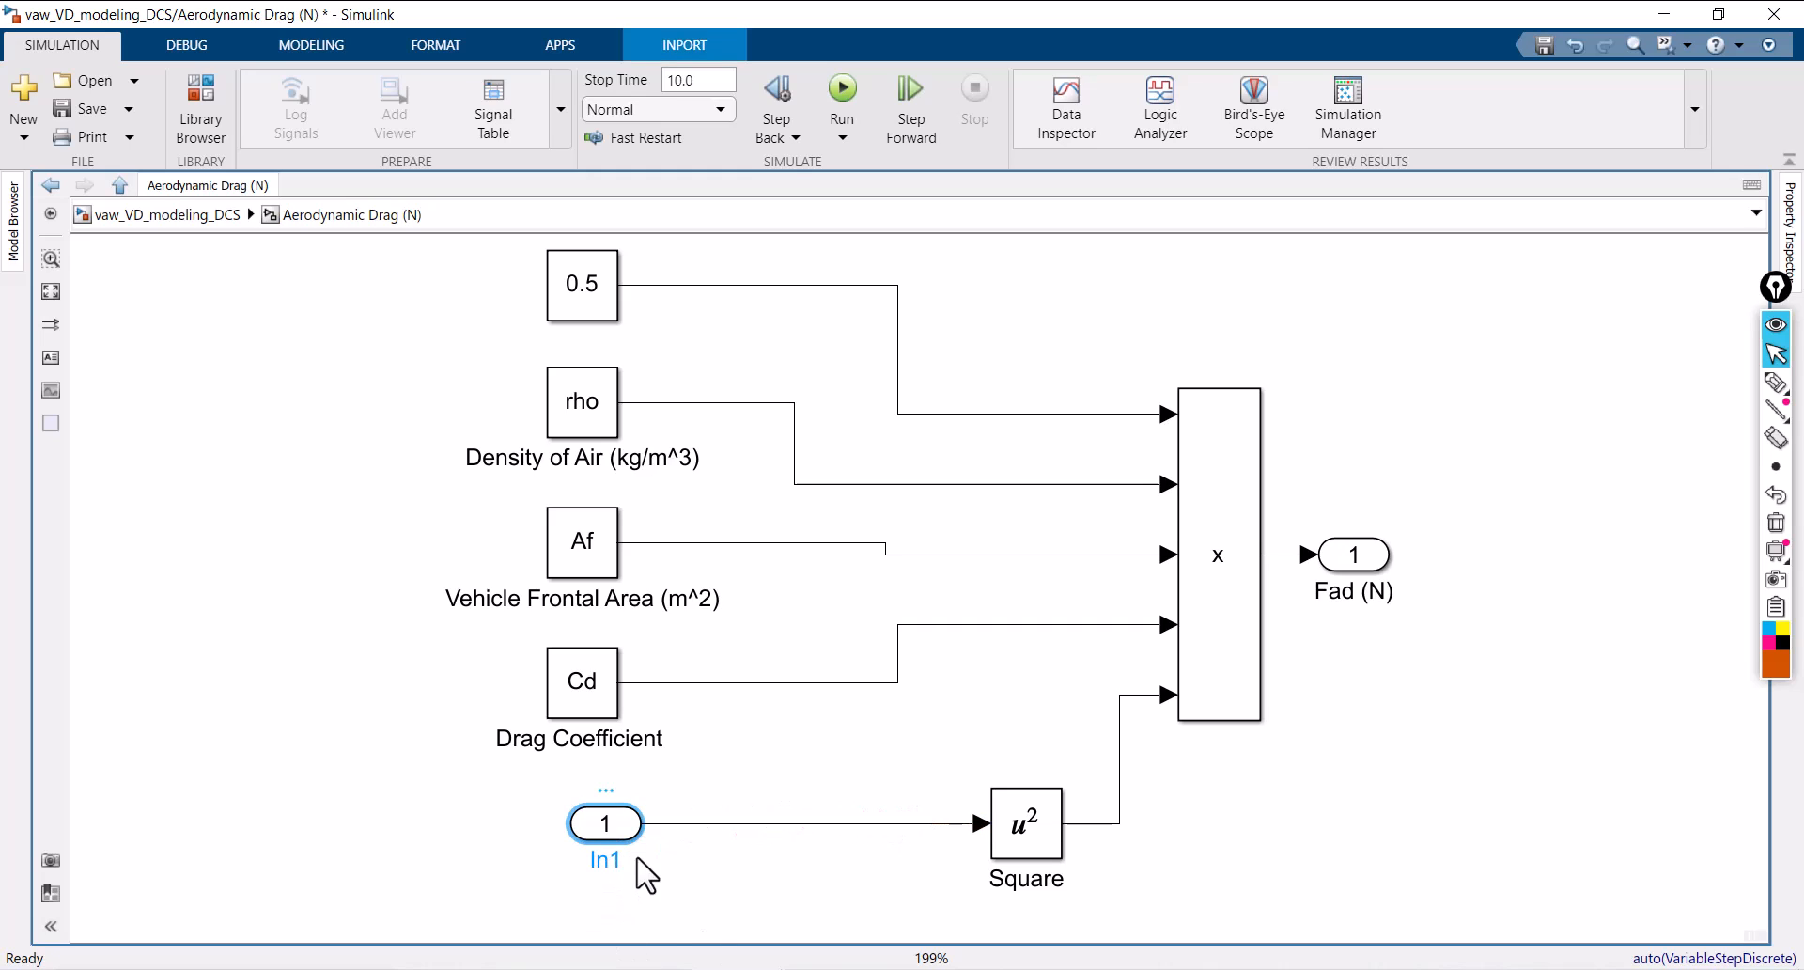
Step: Rename the Aerodynamic Drag subsystem's Inport to Vel (m/s)
{"action": "left_click", "coordinate": [621, 860]}
{"action": "key", "text": "BackSpace"}
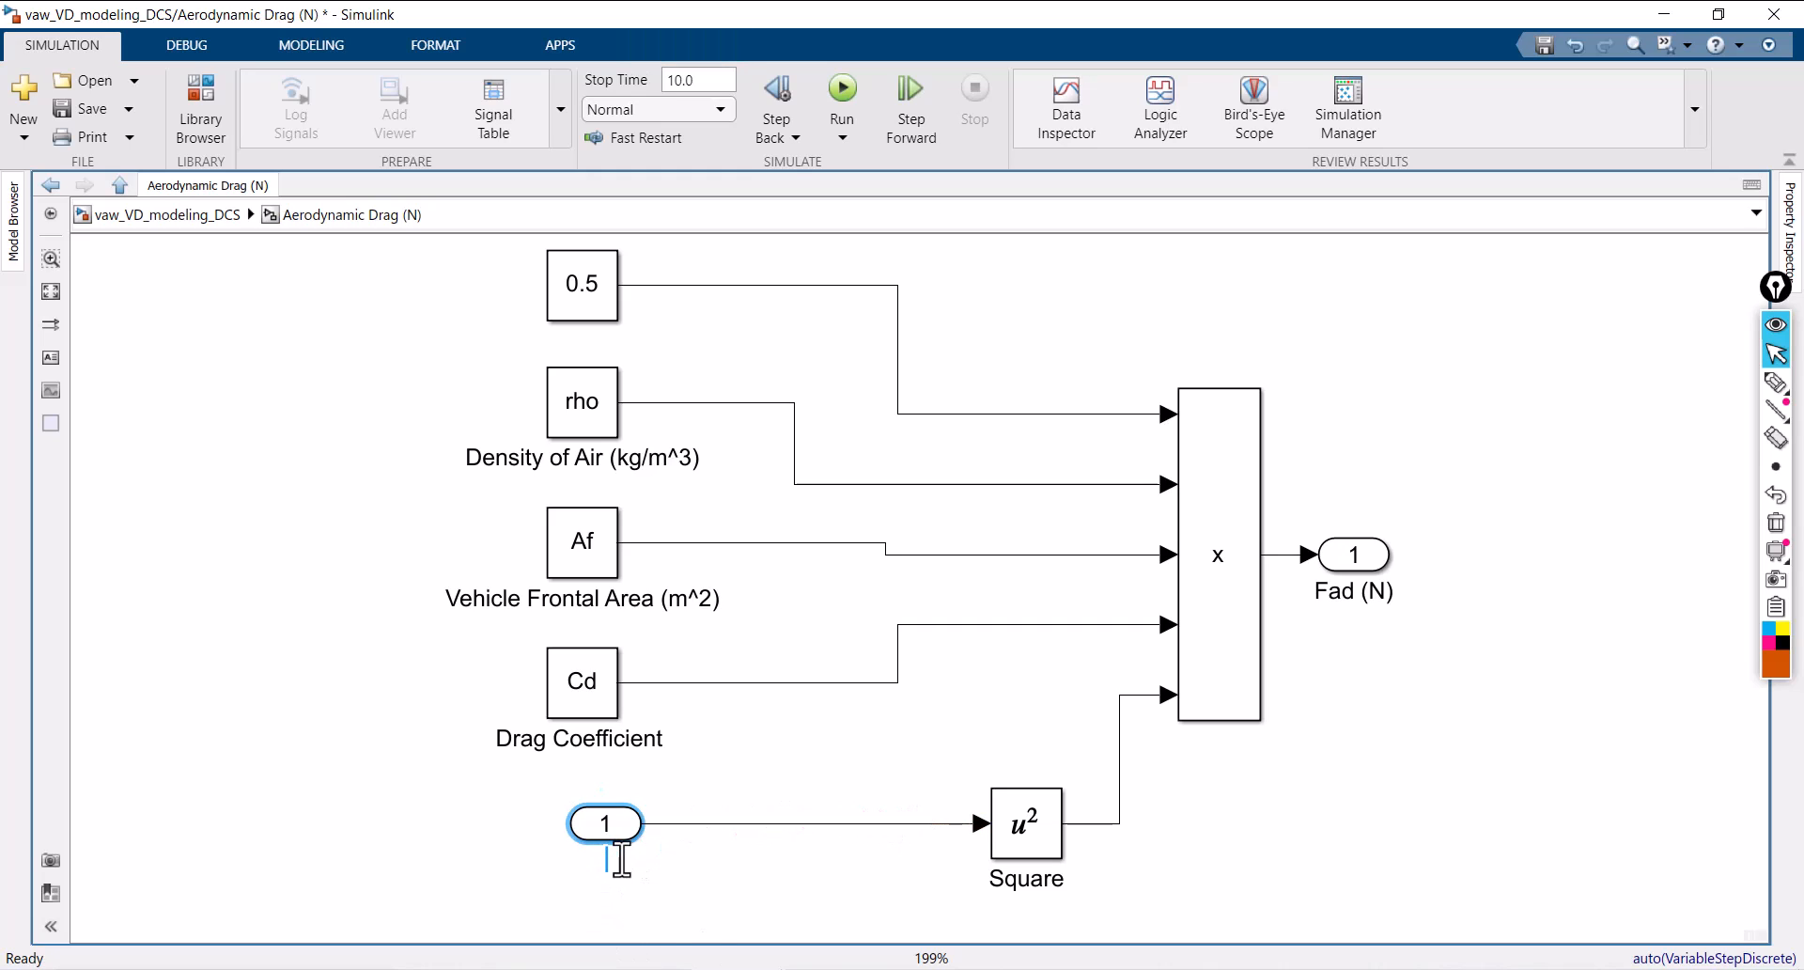
{"action": "type", "text": "Vel ("}
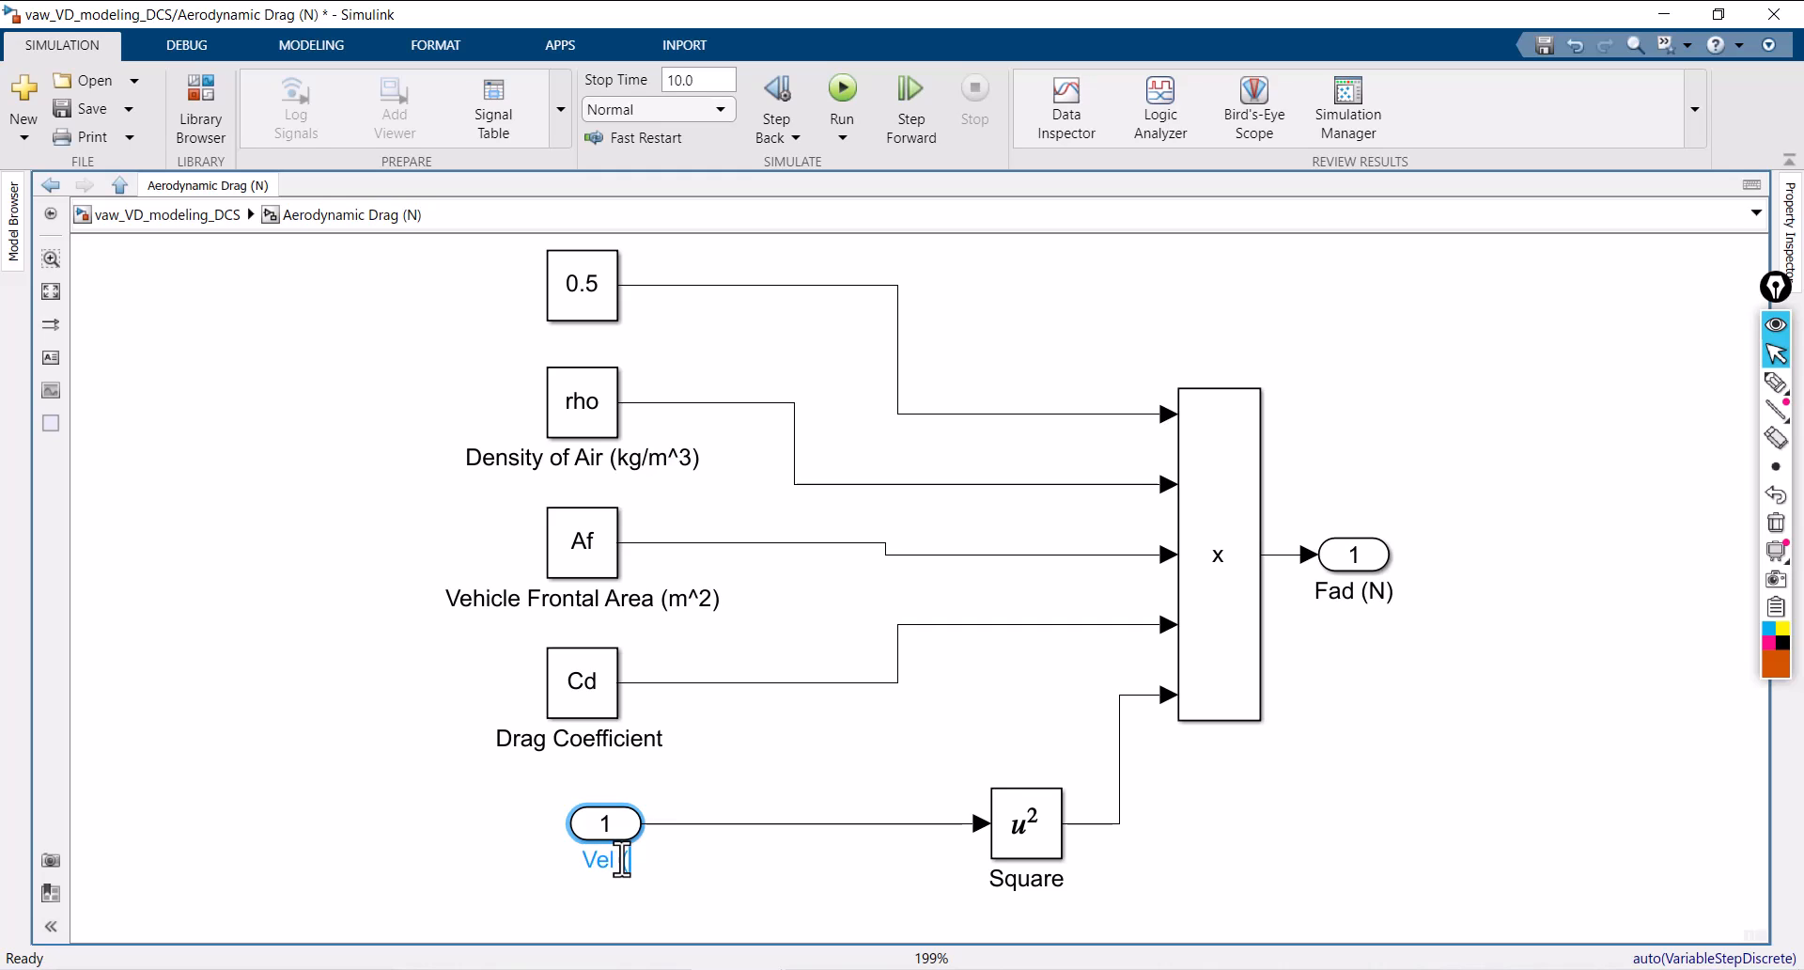
{"action": "type", "text": "m/s"}
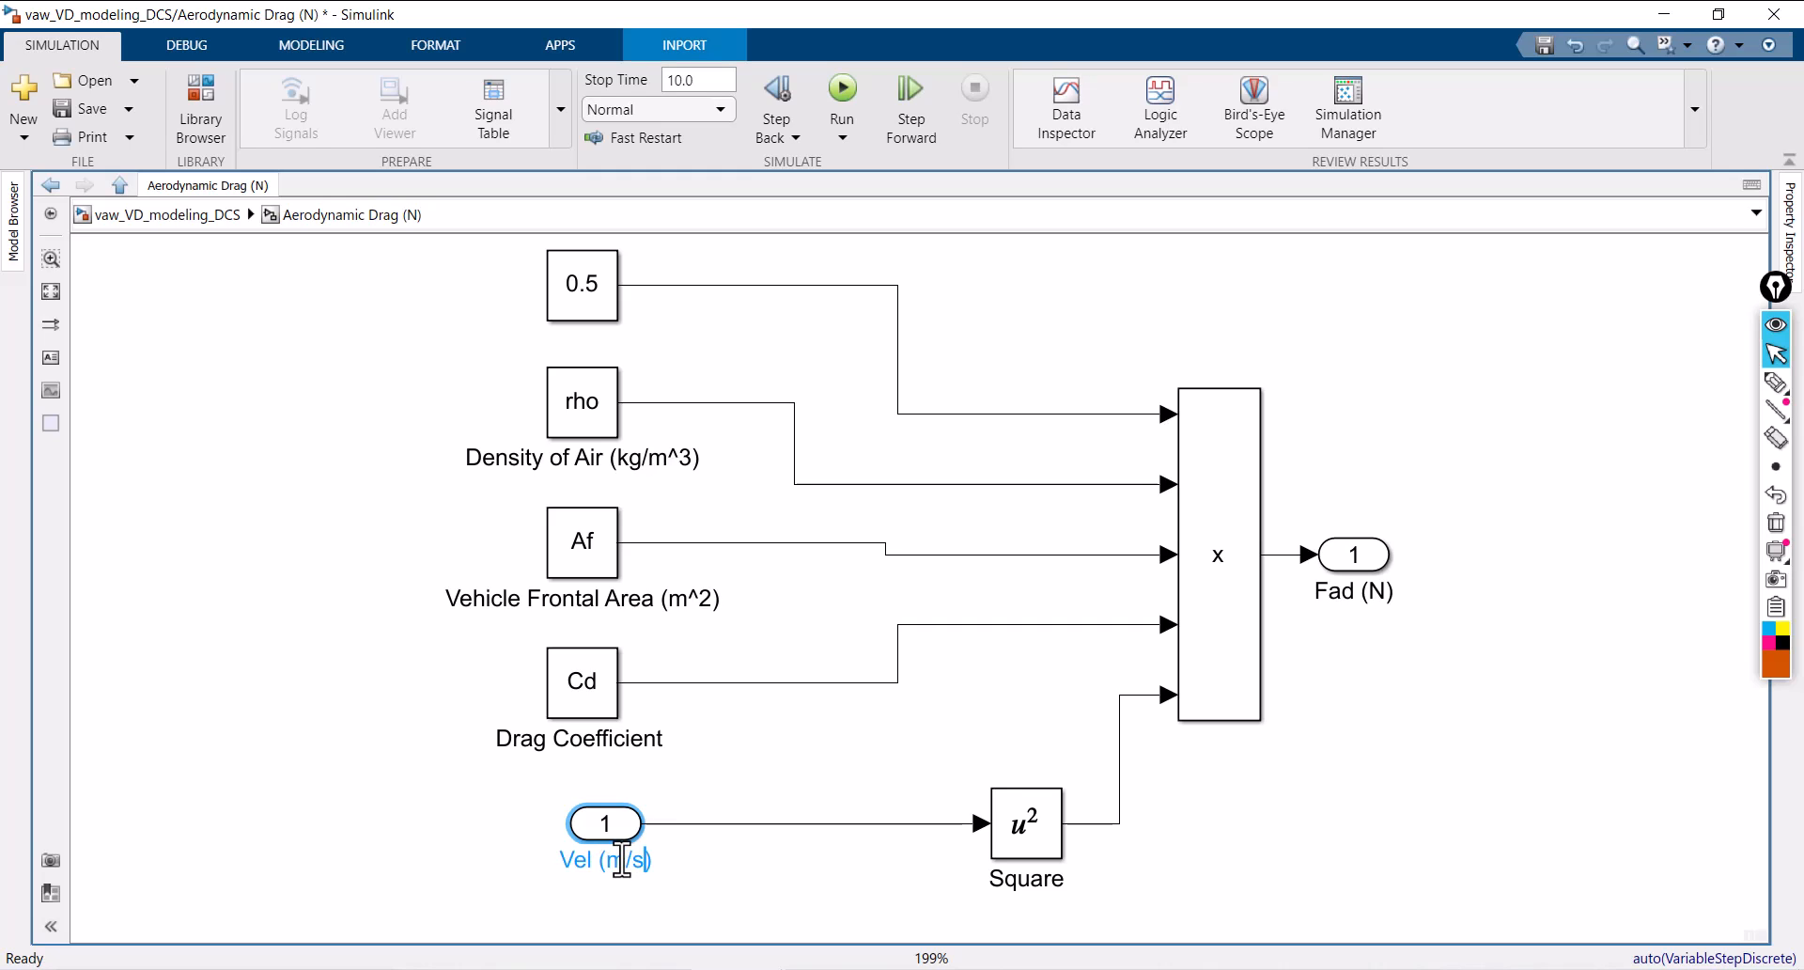
{"action": "left_click", "coordinate": [533, 832]}
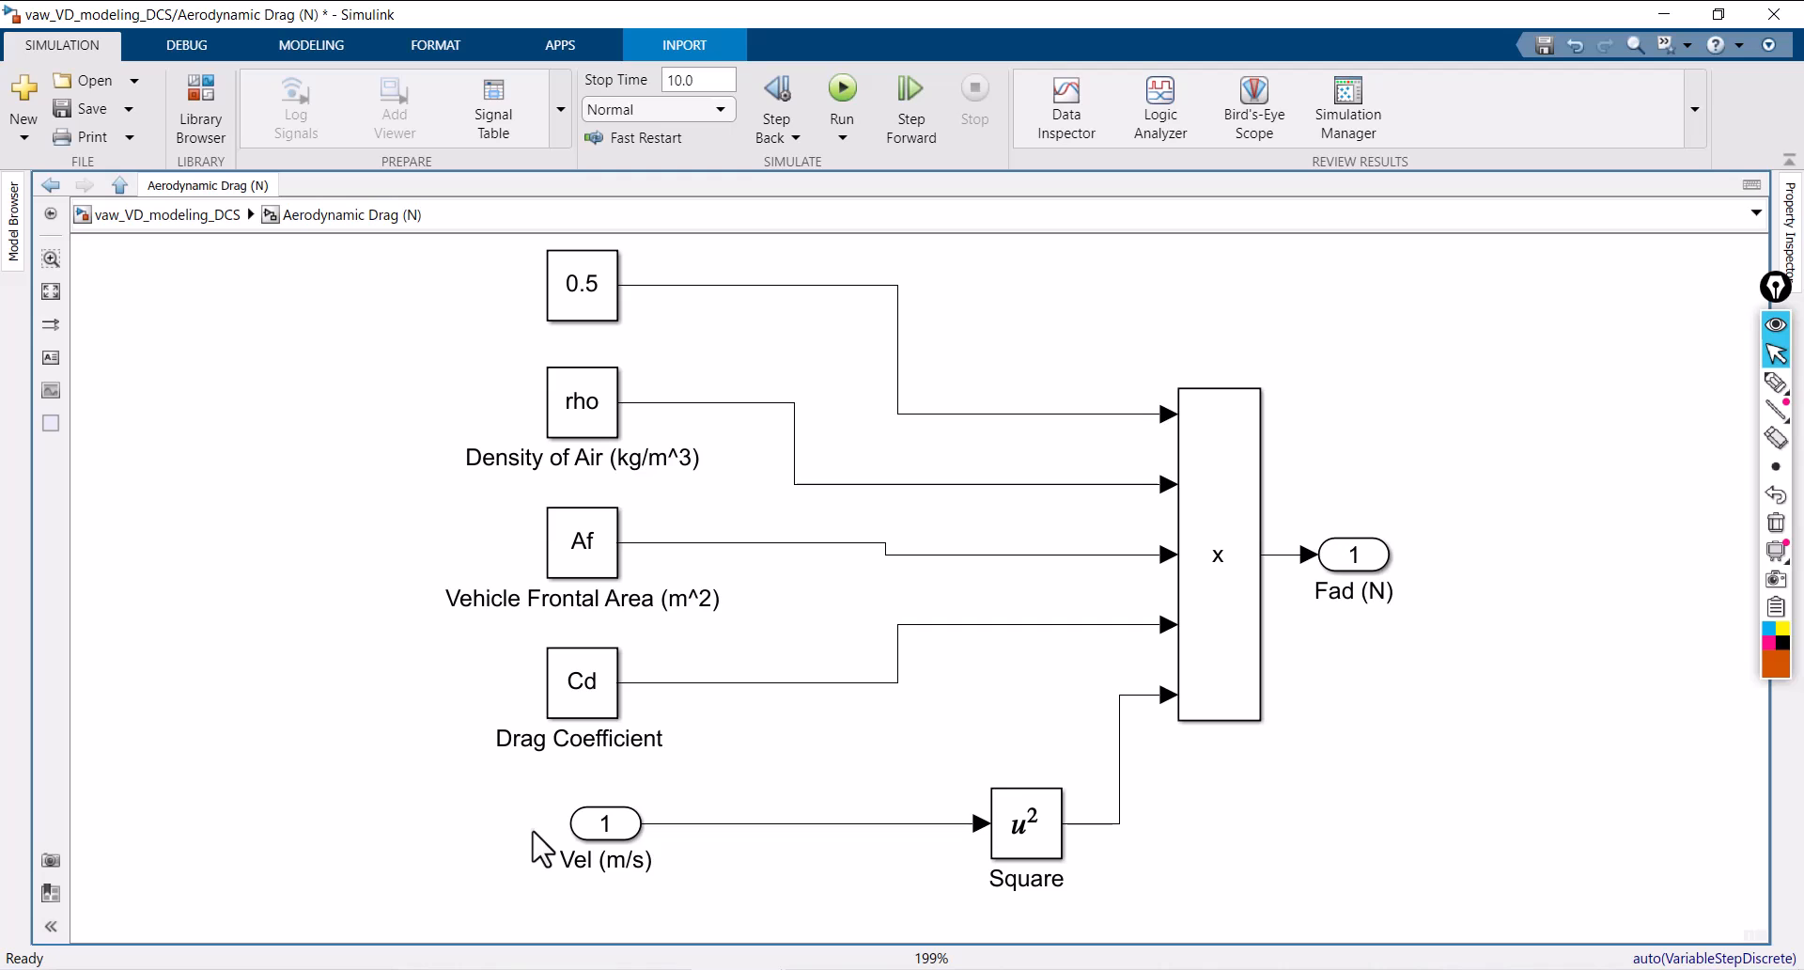
Step: Return to the top-level model and connect the Aerodynamic Drag block's Vel (m/s) input to the Drive Cycle Source's RefSpd signal line
{"action": "left_click", "coordinate": [169, 215]}
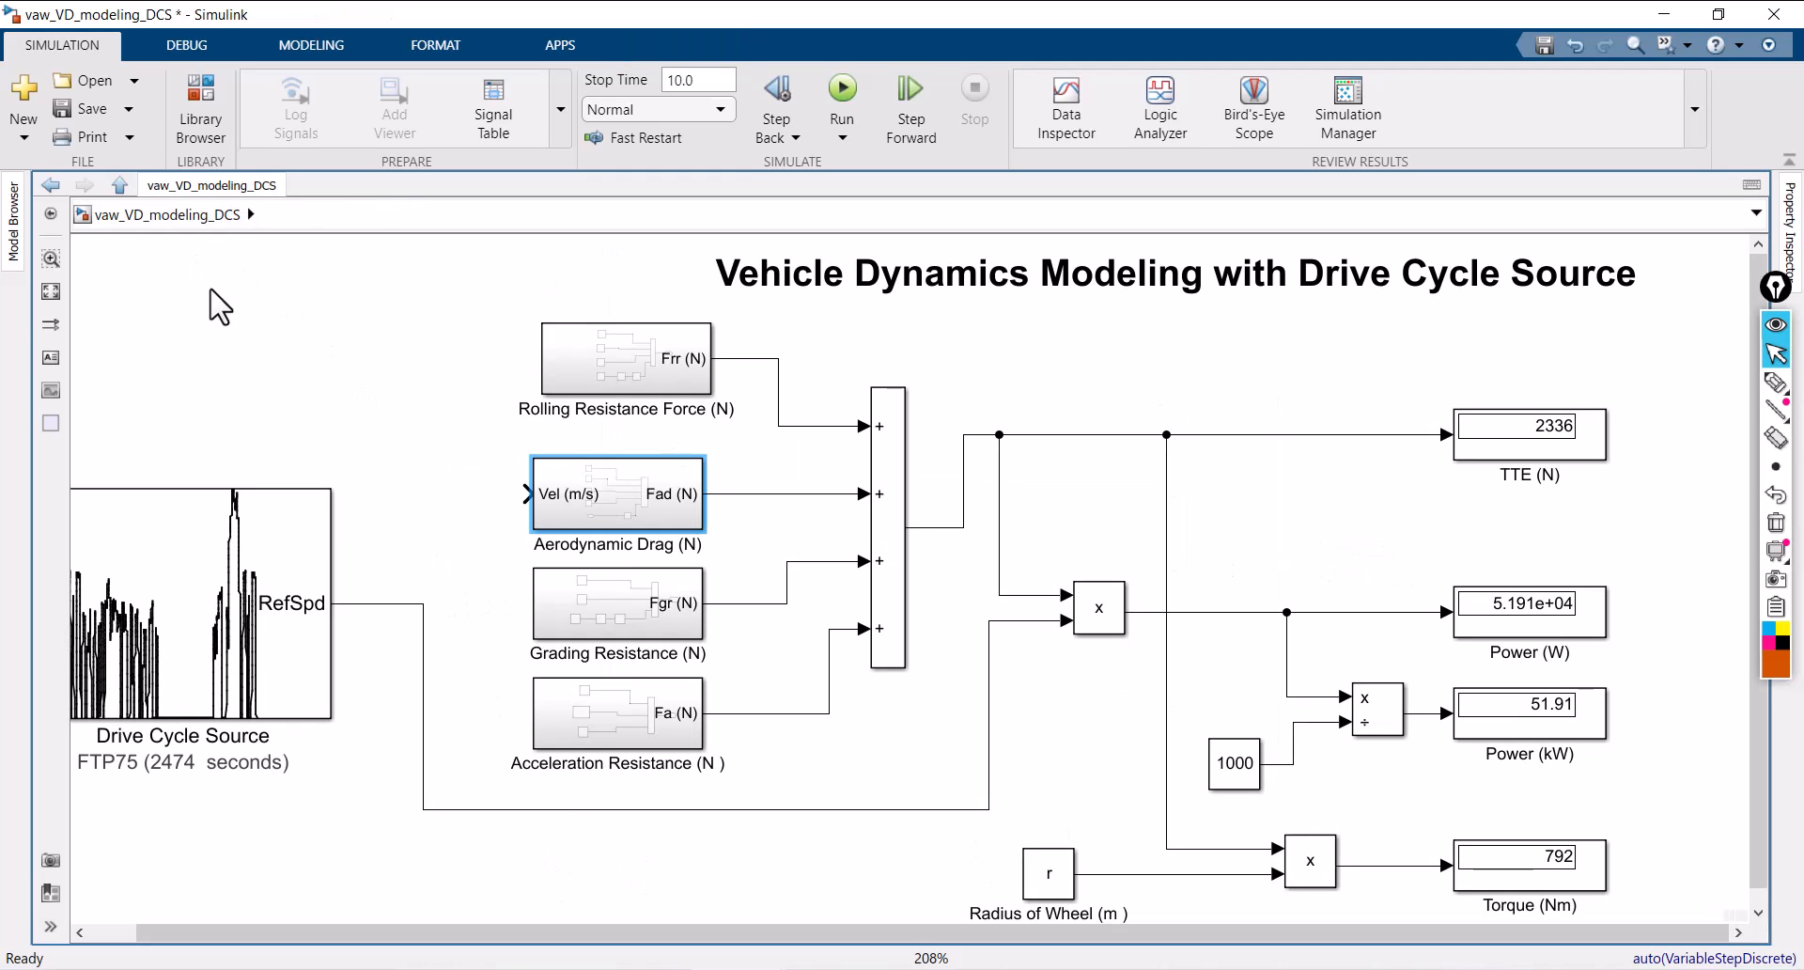
{"action": "left_click", "coordinate": [557, 508]}
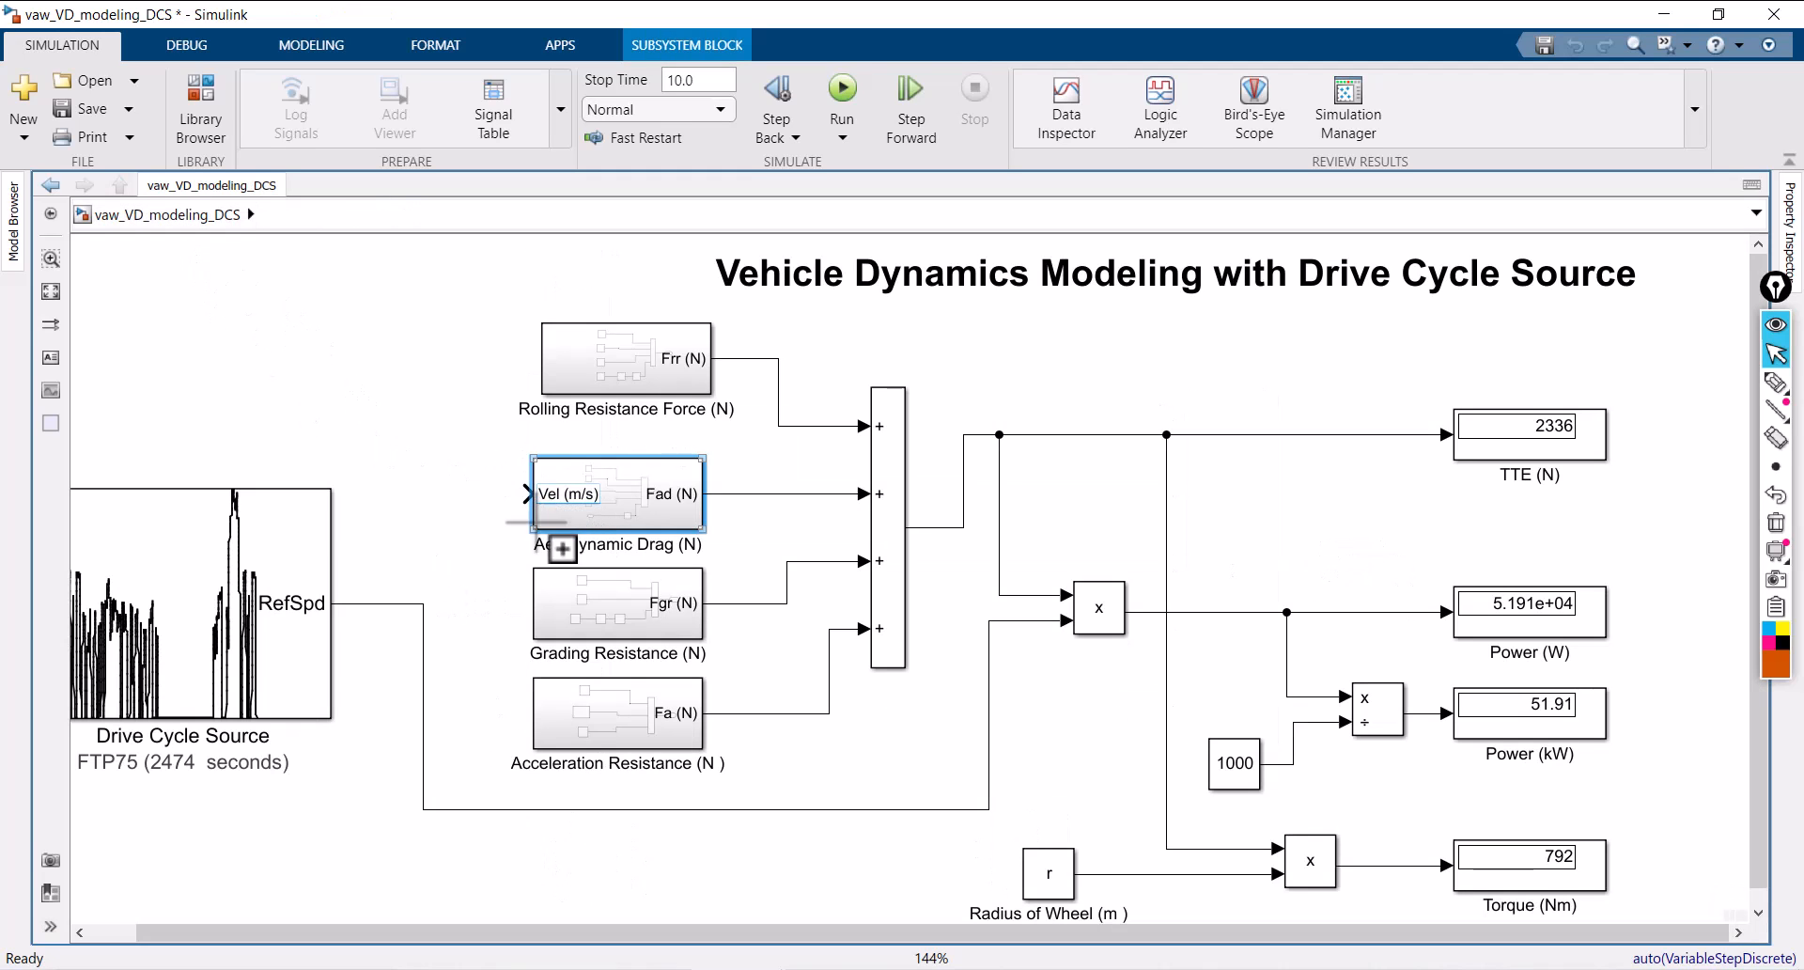
{"action": "left_click_drag", "start_coordinate": [524, 494], "coordinate": [404, 603]}
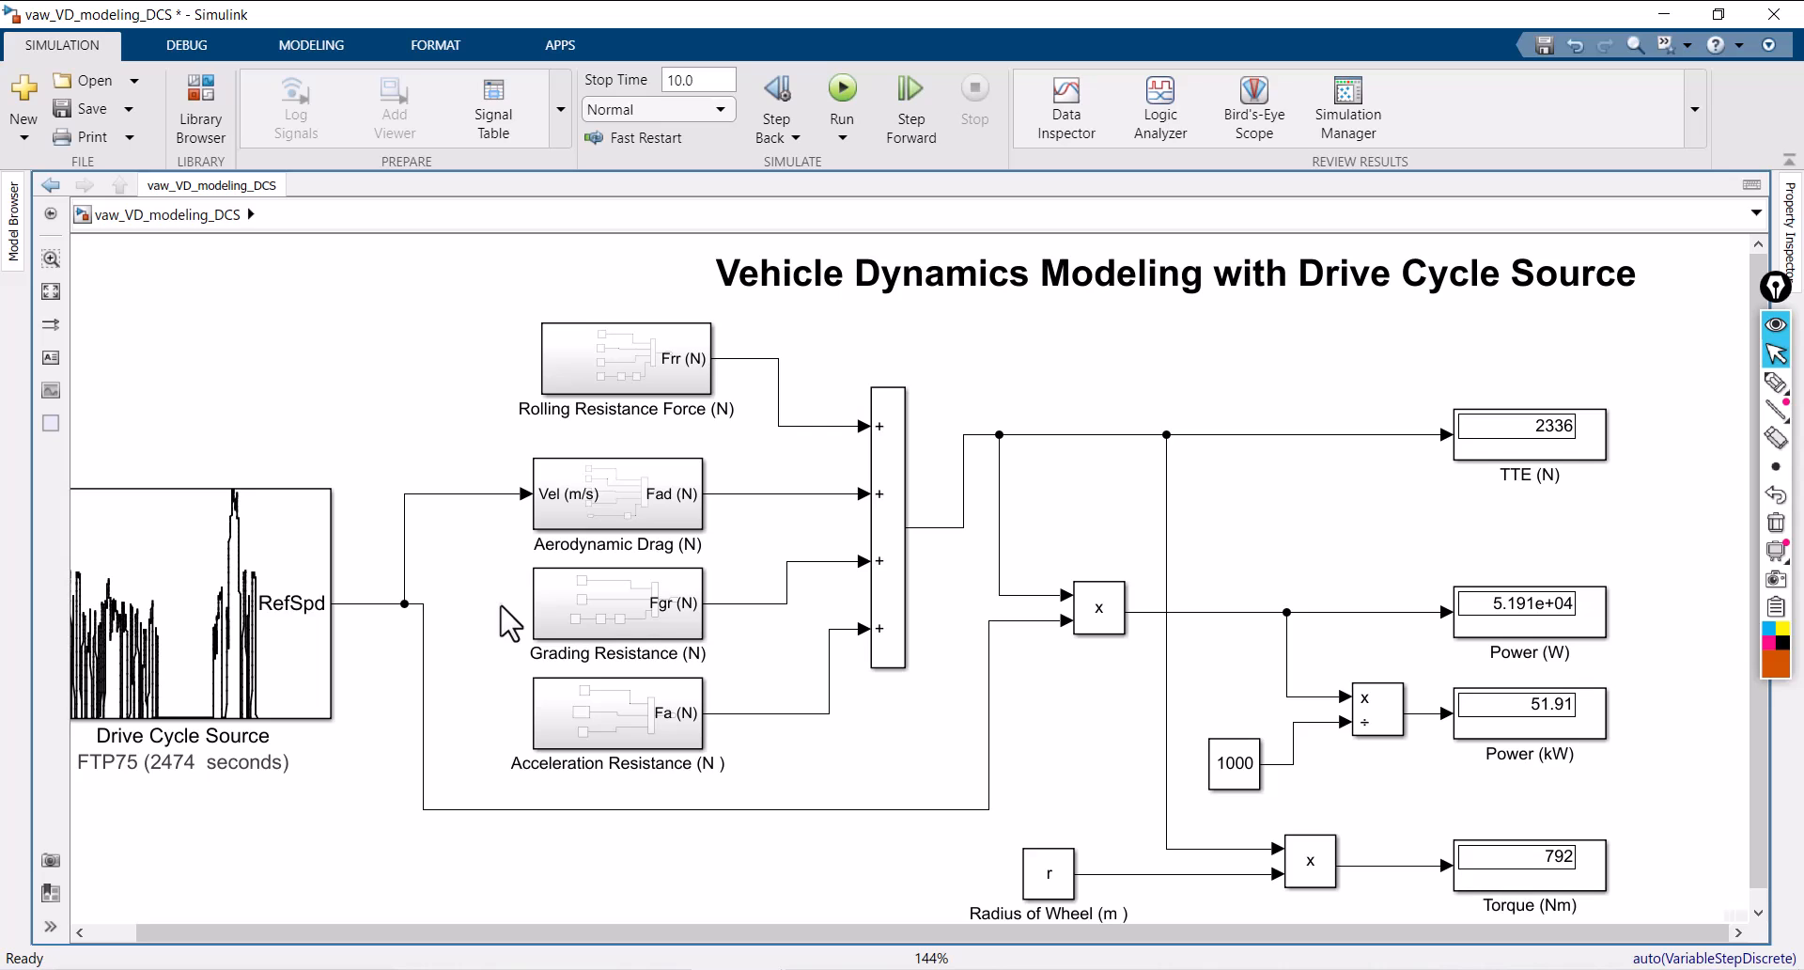
Step: Open the Acceleration Resistance subsystem and delete the acc constant, keeping its signal line to the Product block
{"action": "double_click", "coordinate": [613, 737]}
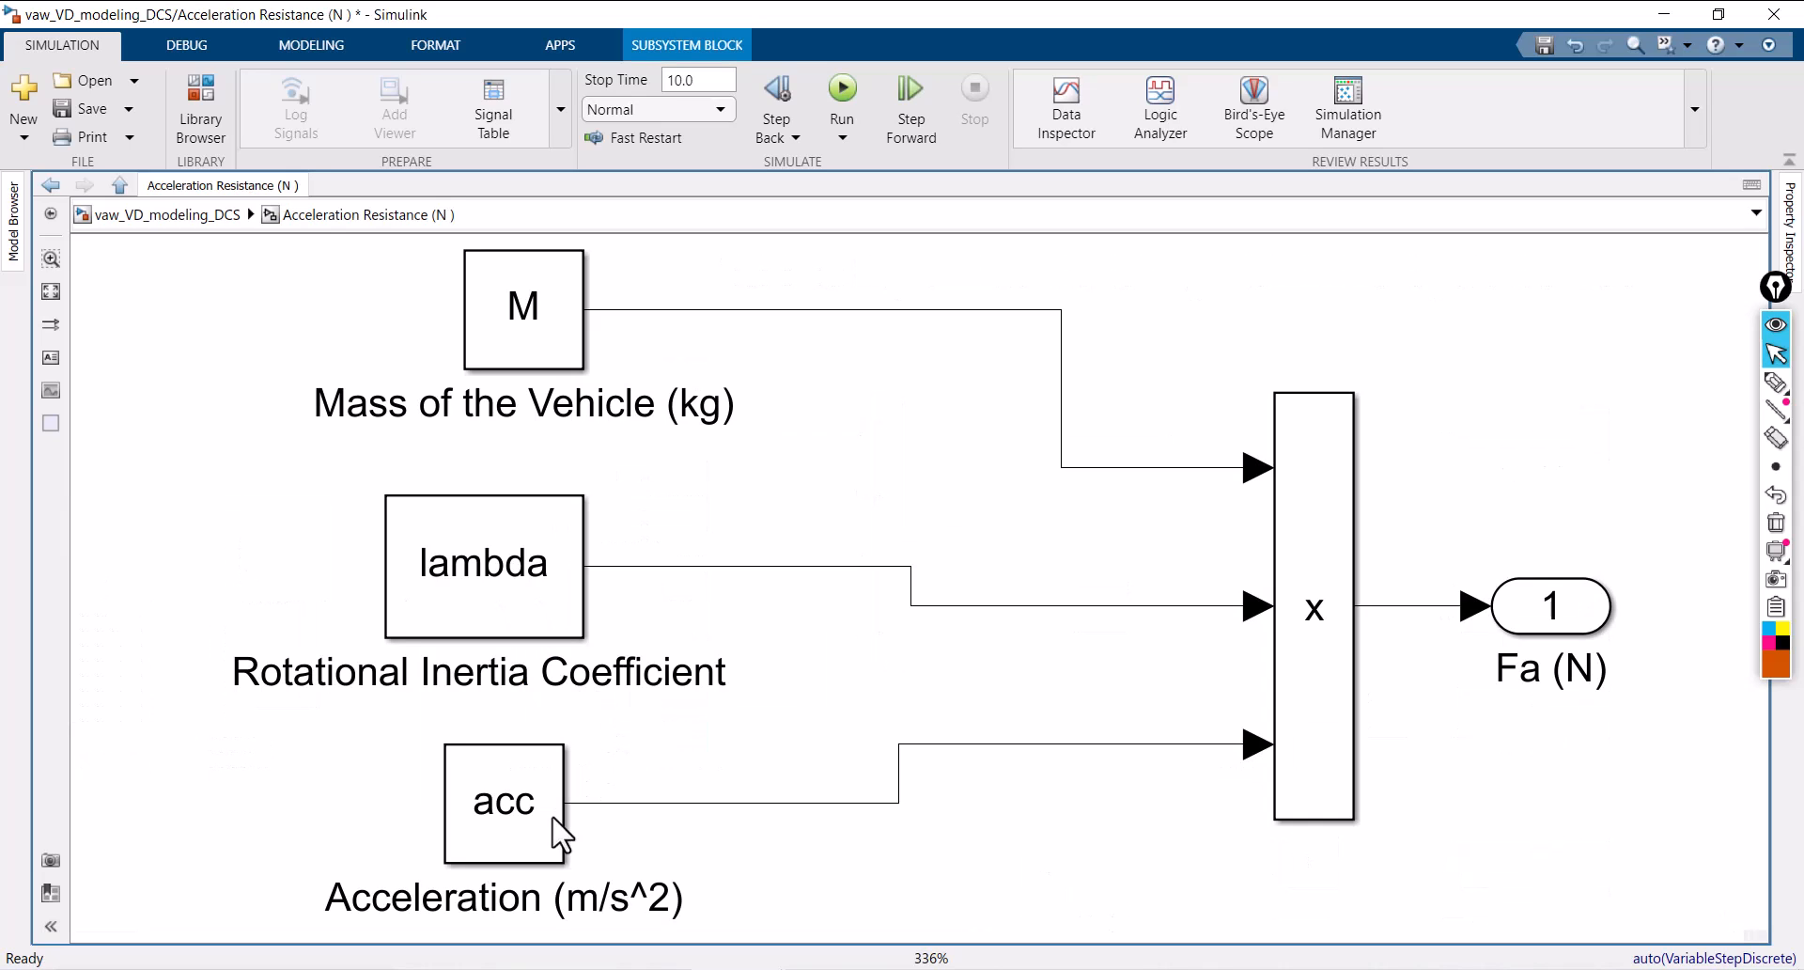
{"action": "left_click", "coordinate": [528, 839]}
{"action": "mouse_move", "coordinate": [528, 839]}
{"action": "left_mouse_down"}
{"action": "mouse_move", "coordinate": [471, 842]}
{"action": "mouse_move", "coordinate": [498, 836]}
{"action": "mouse_move", "coordinate": [509, 859]}
{"action": "left_mouse_up"}
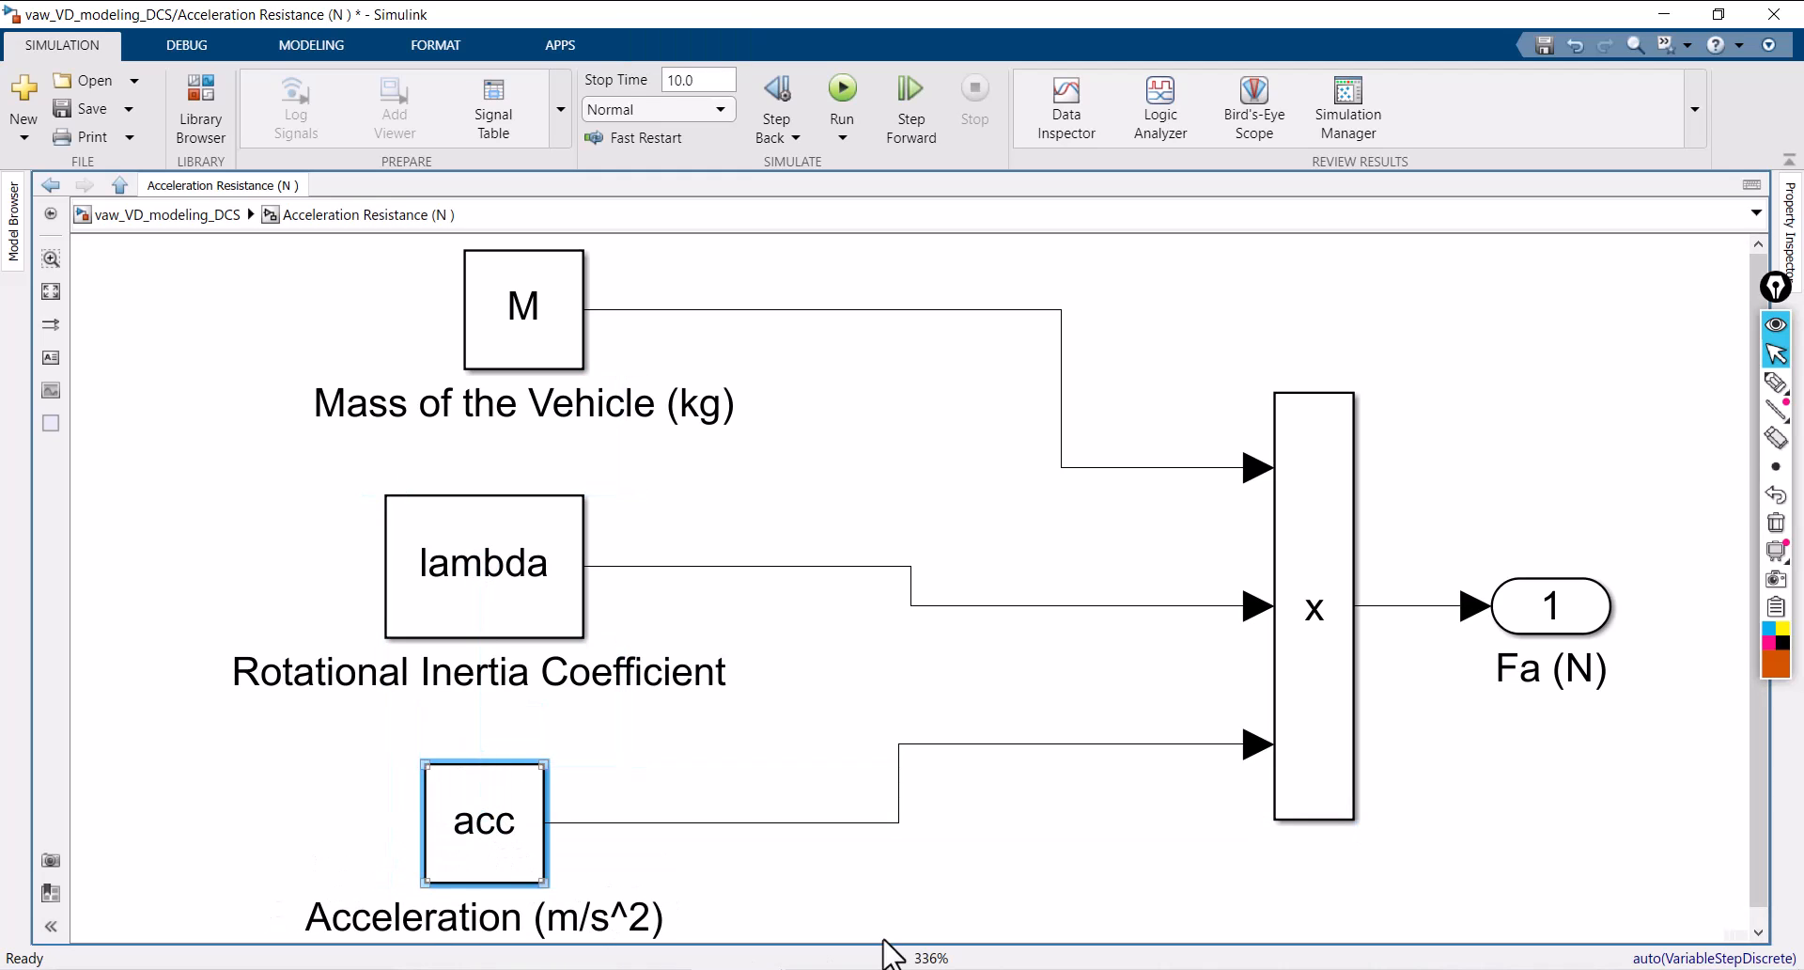
{"action": "left_click", "coordinate": [954, 890]}
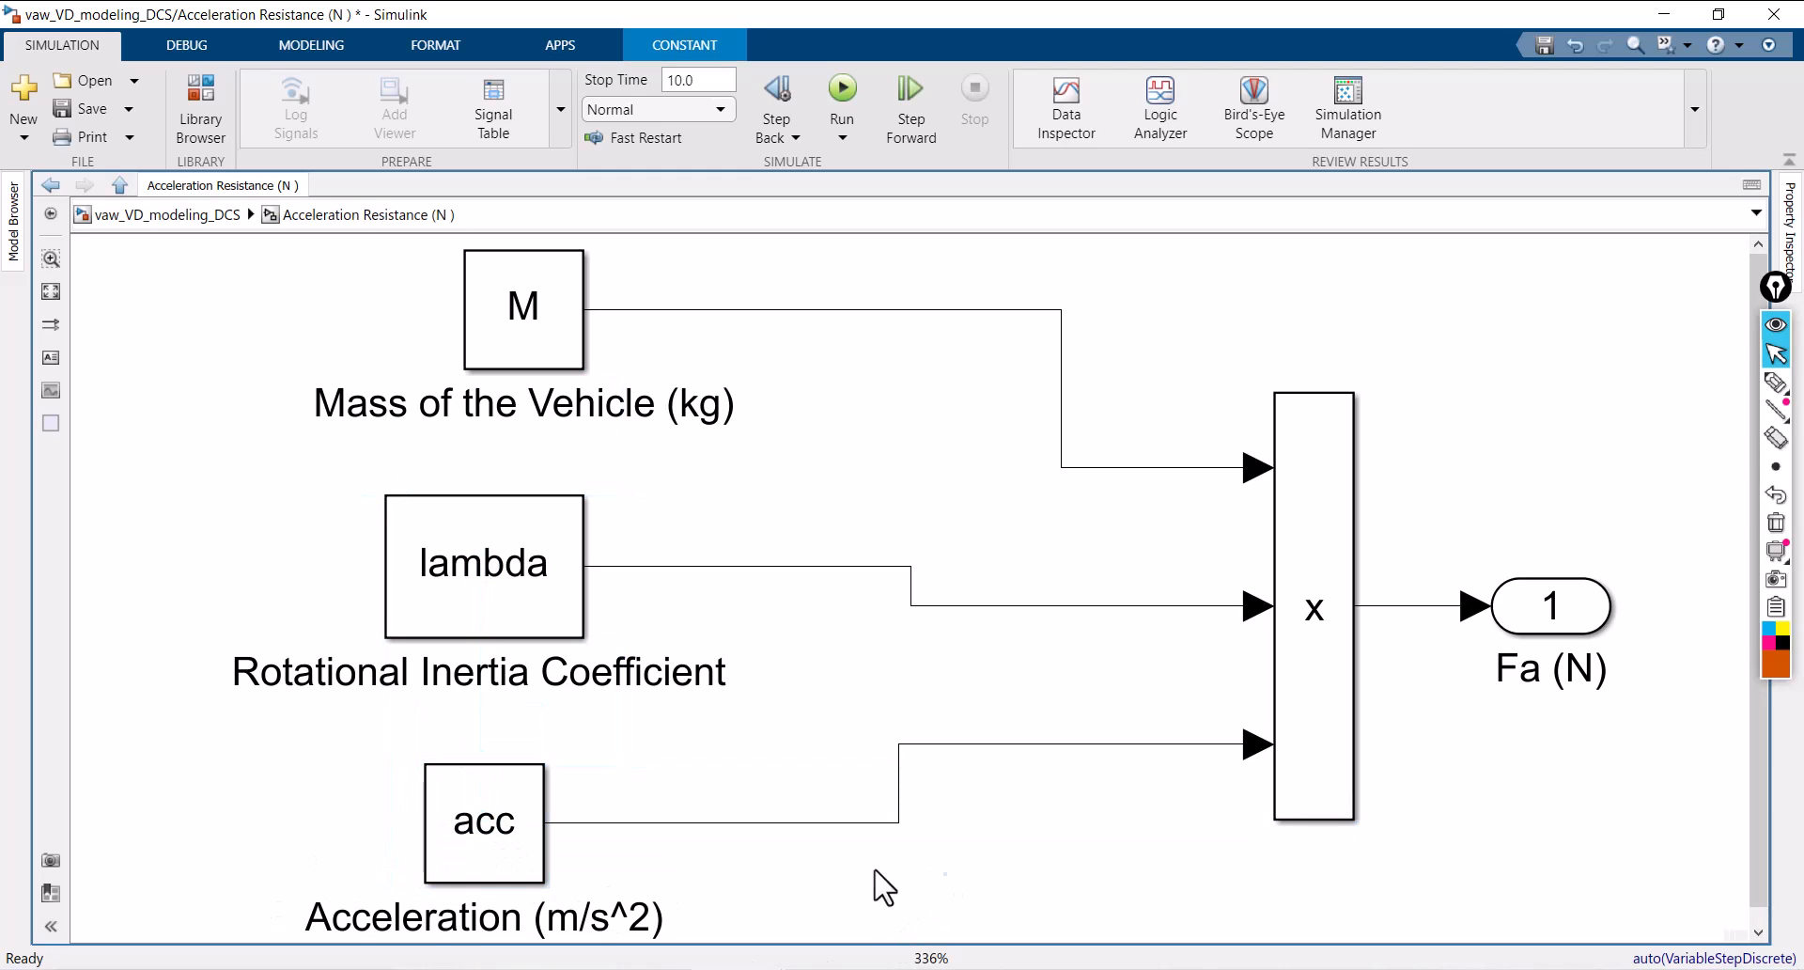
{"action": "left_click", "coordinate": [508, 855]}
{"action": "key", "text": "Delete"}
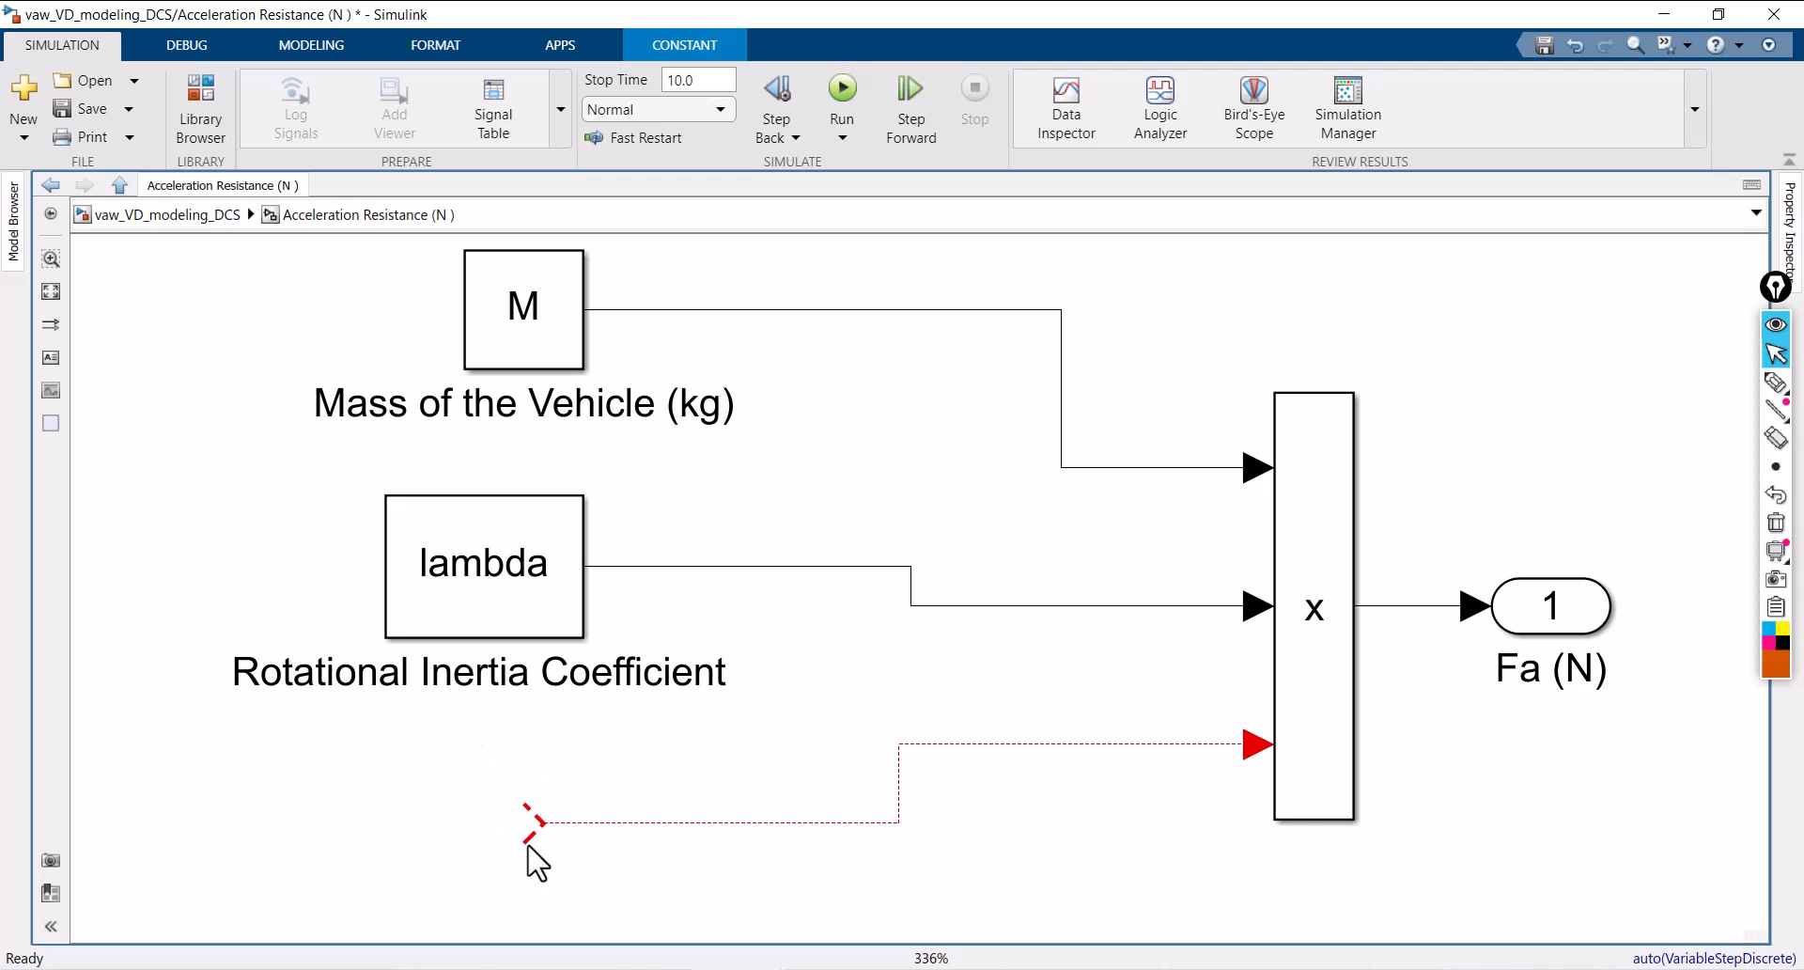
Step: Add an Inport block to the Acceleration Resistance subsystem and attach it to the dangling line of the Product block's third input
{"action": "double_click", "coordinate": [432, 821]}
{"action": "type", "text": "i"}
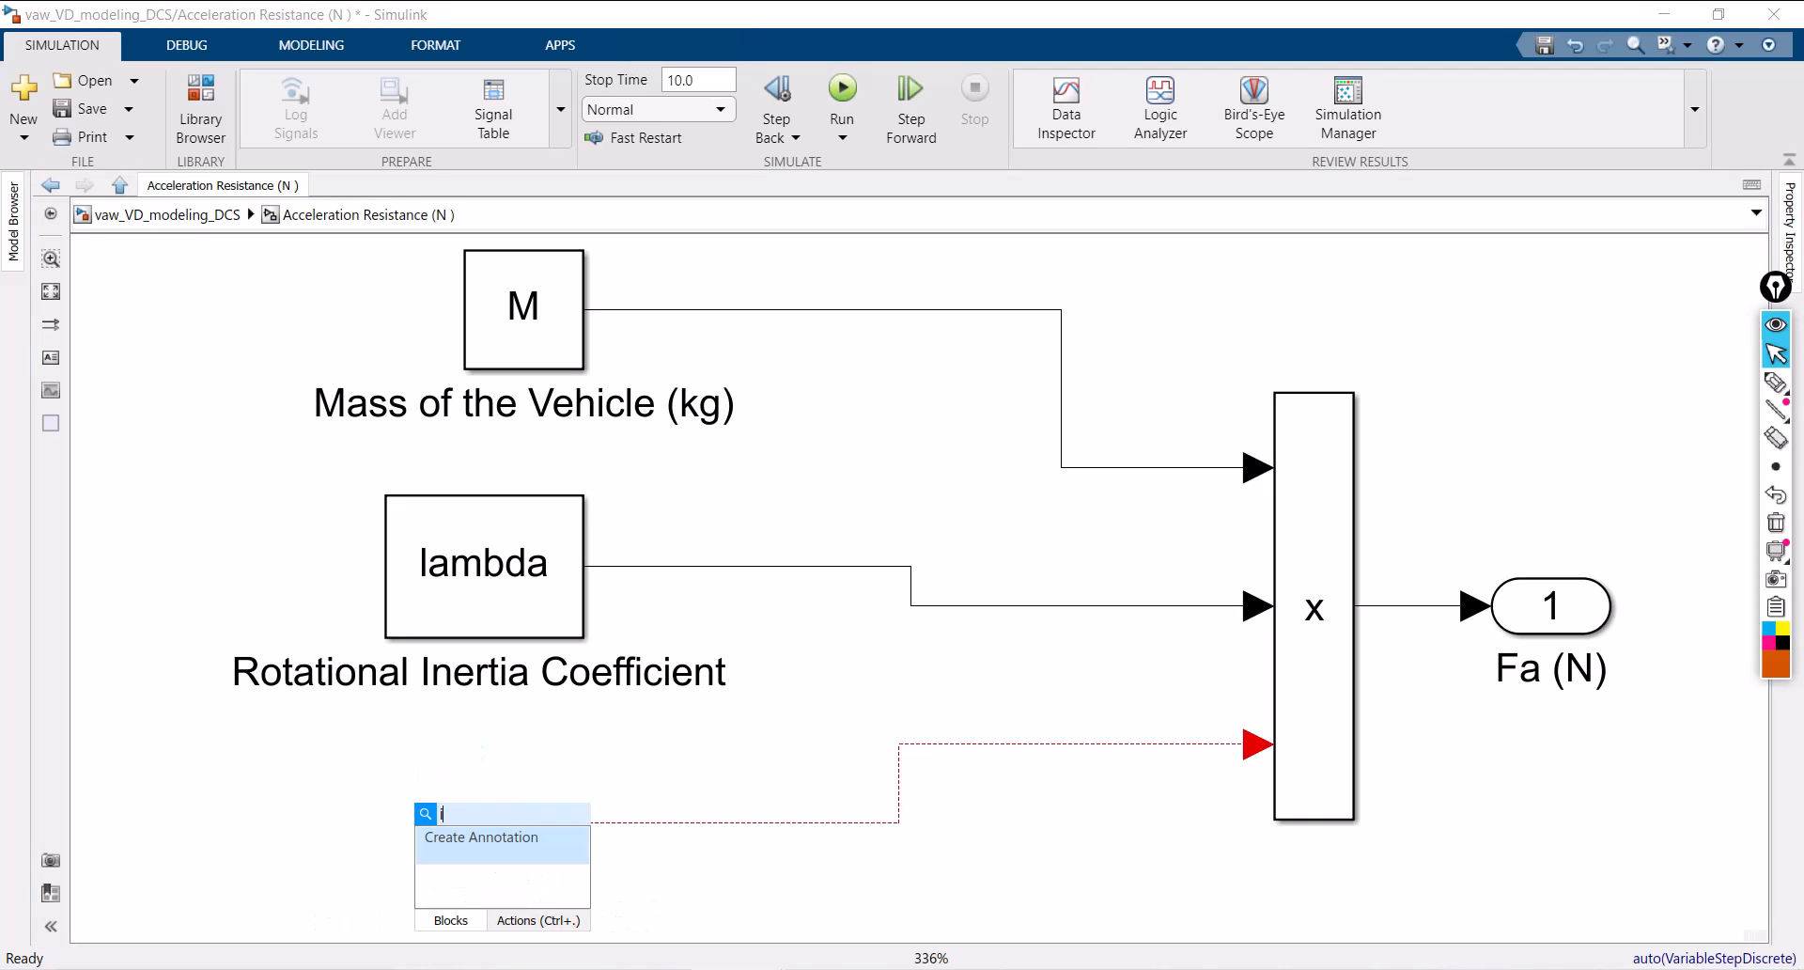
{"action": "type", "text": "on"}
{"action": "left_click", "coordinate": [495, 493]}
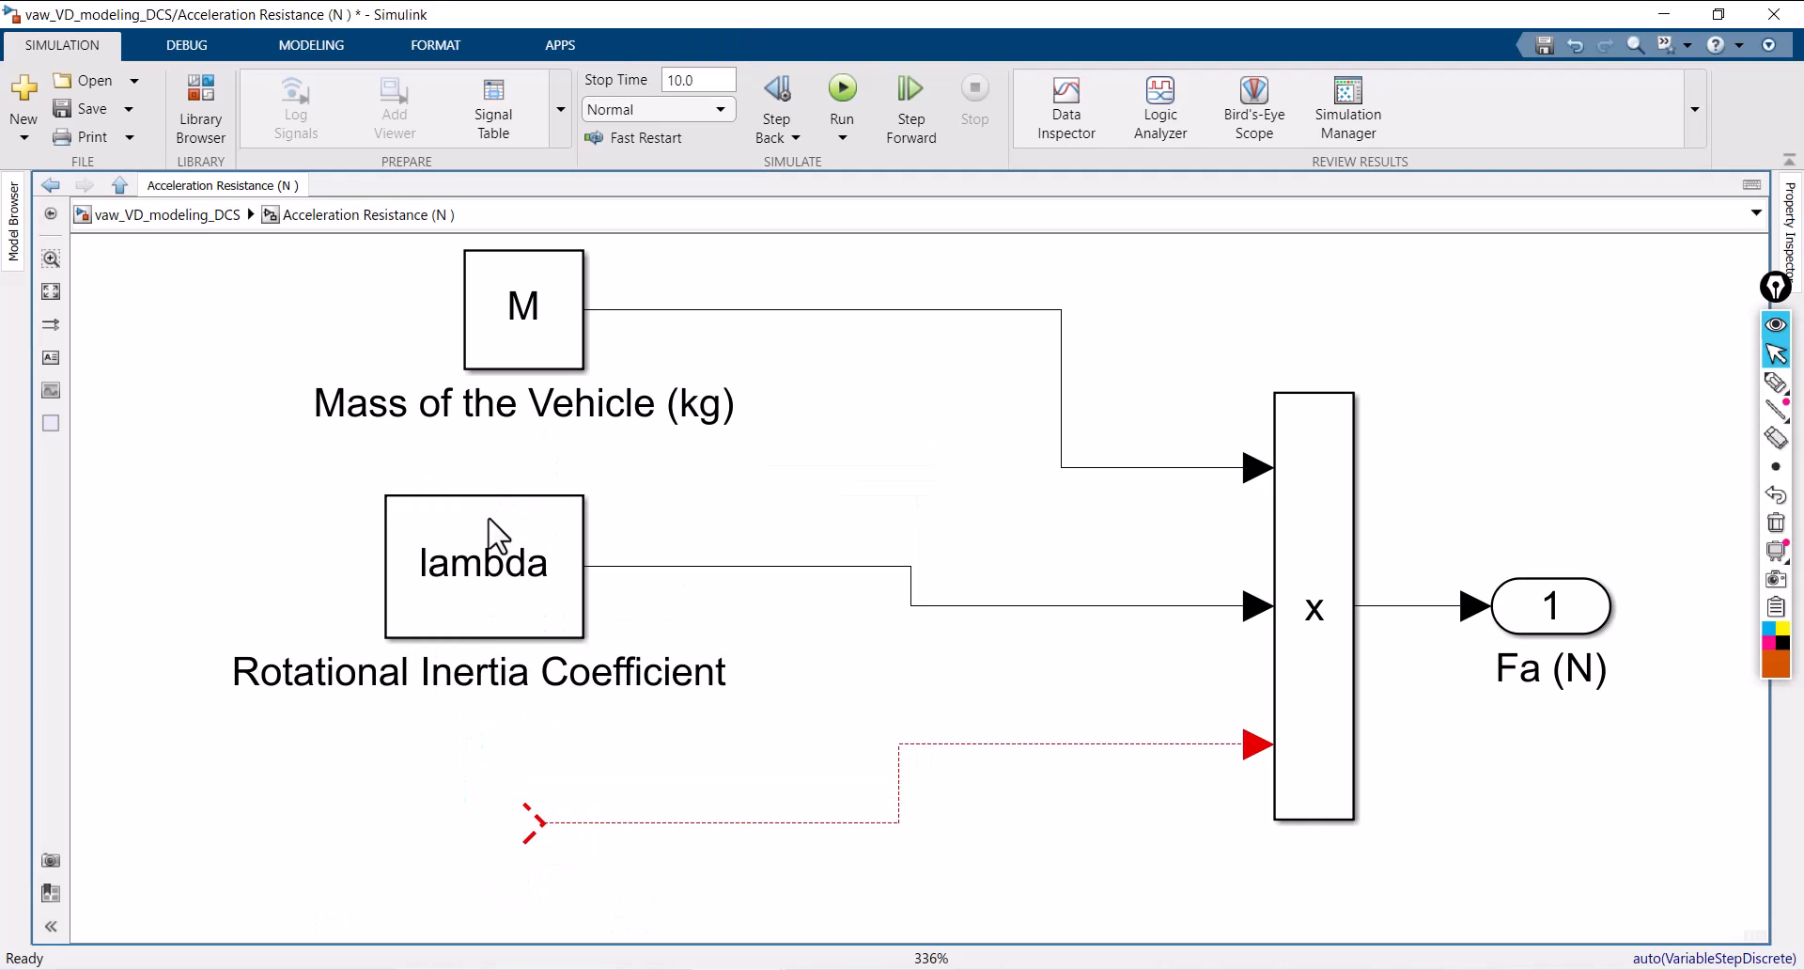
{"action": "mouse_move", "coordinate": [442, 846]}
{"action": "left_mouse_down"}
{"action": "mouse_move", "coordinate": [354, 845]}
{"action": "mouse_move", "coordinate": [460, 860]}
{"action": "left_mouse_up"}
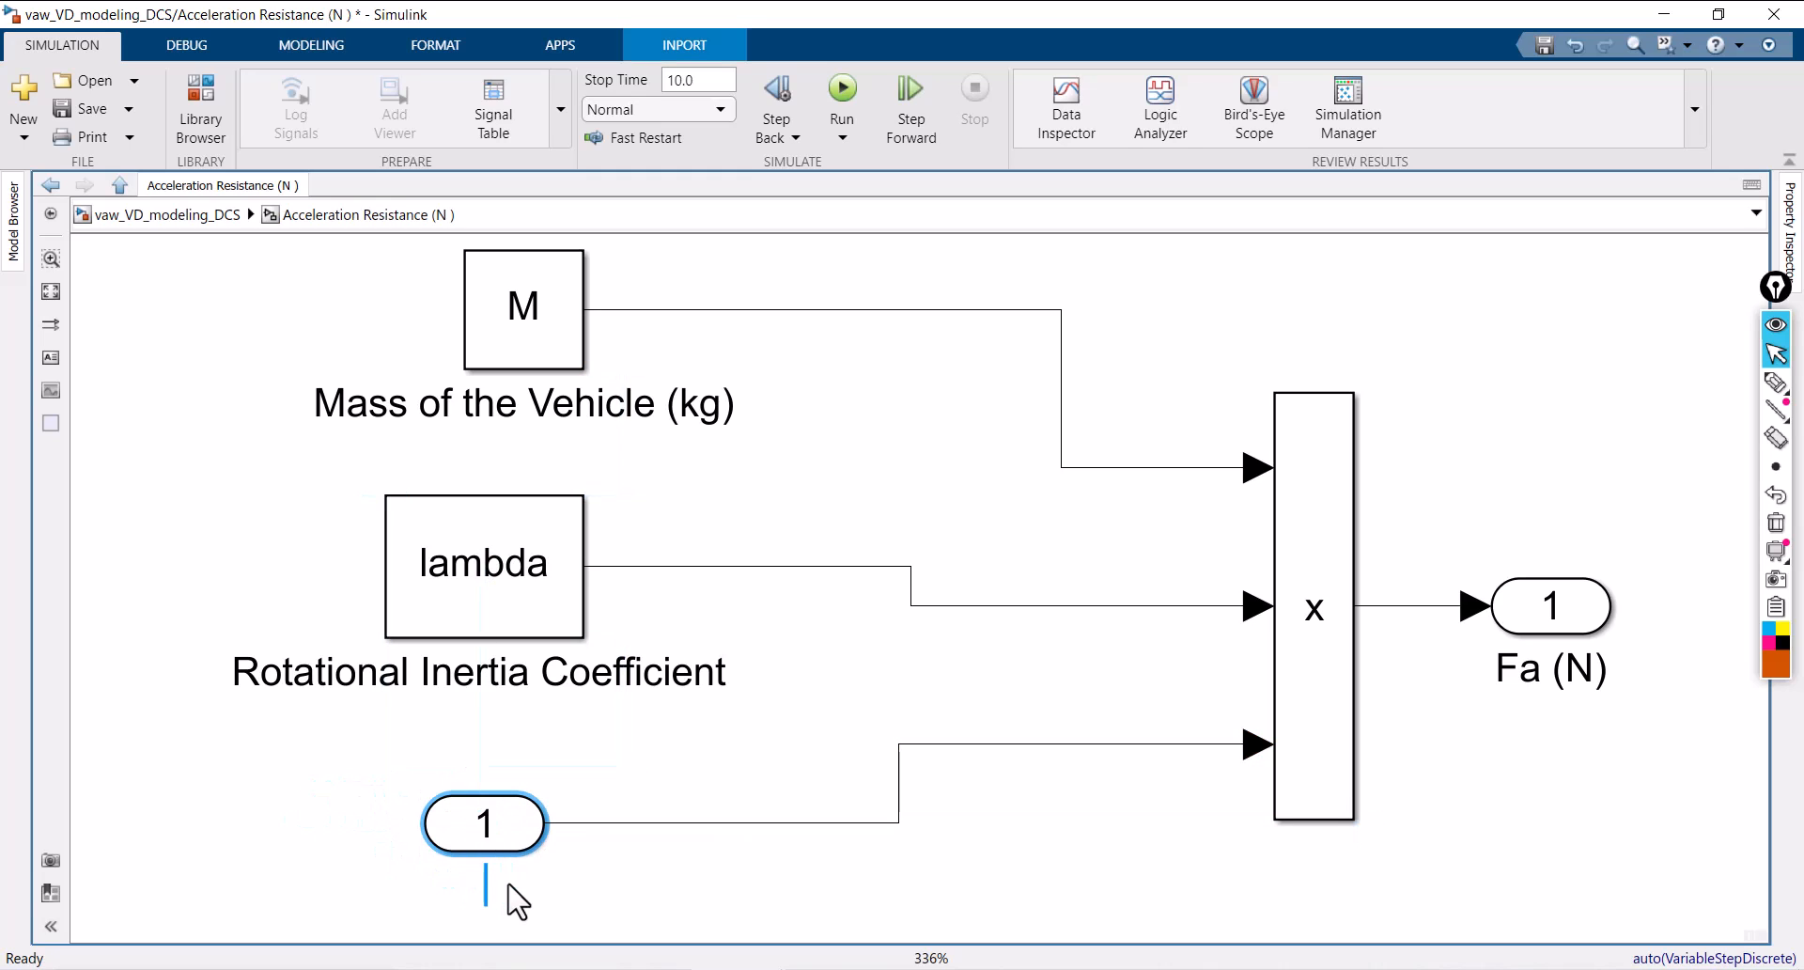